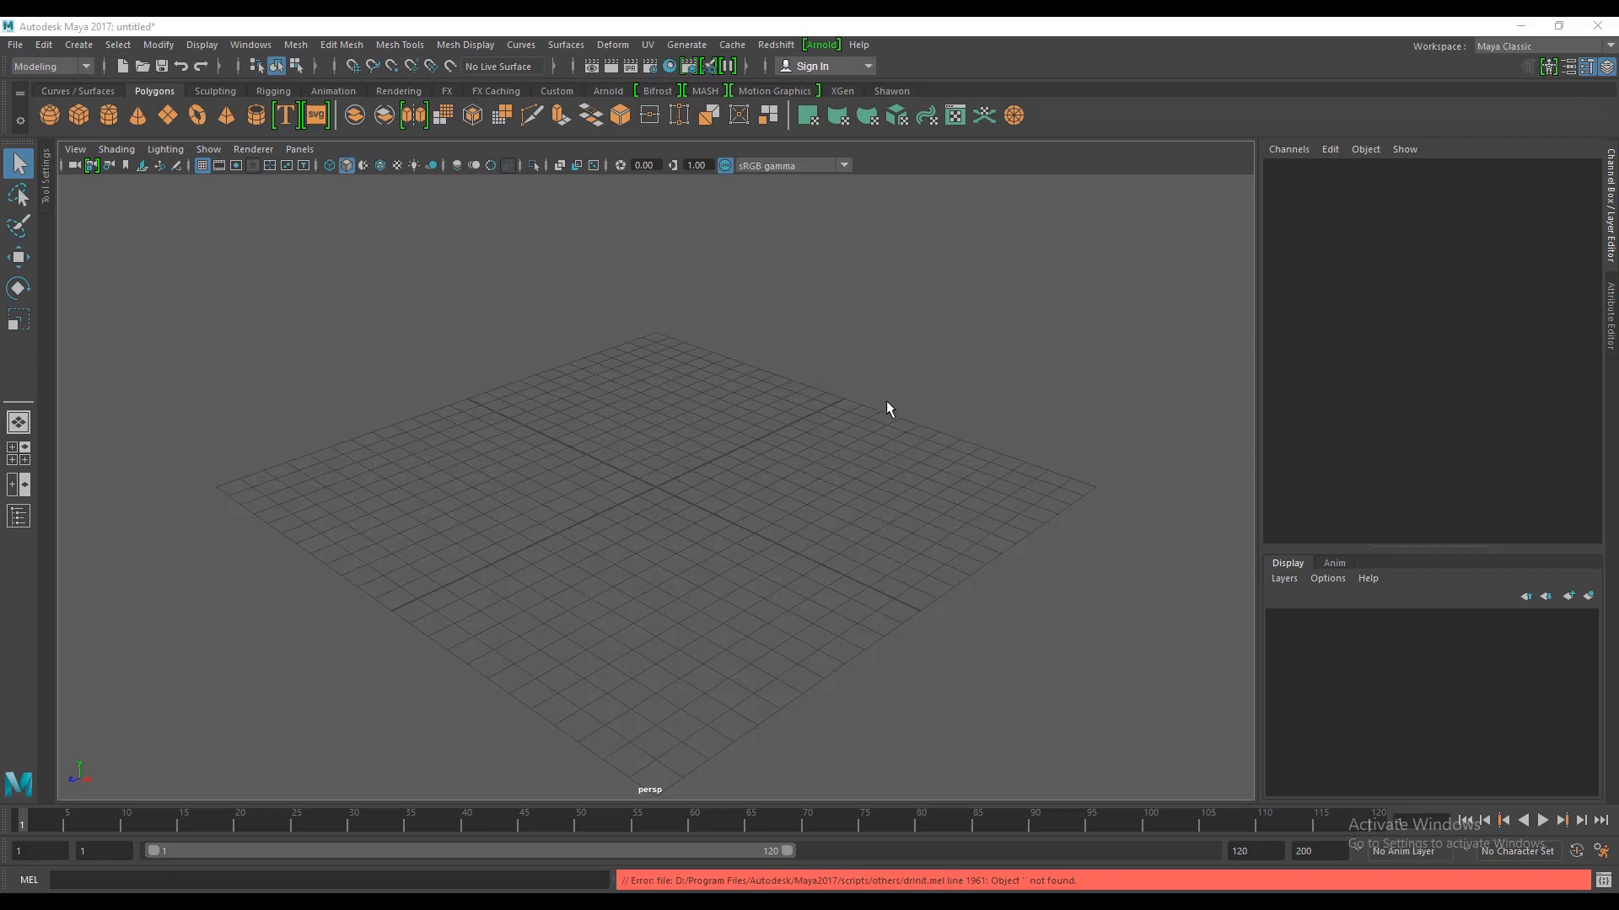
Step: Orbit the perspective view around the empty grid before checking the car reference
{"action": "mouse_move", "coordinate": [886, 403]}
{"action": "left_mouse_down", "text": "alt"}
{"action": "mouse_move", "coordinate": [877, 386]}
{"action": "mouse_move", "coordinate": [773, 405]}
{"action": "mouse_move", "coordinate": [798, 406]}
{"action": "mouse_move", "coordinate": [755, 581]}
{"action": "left_mouse_up", "text": "alt"}
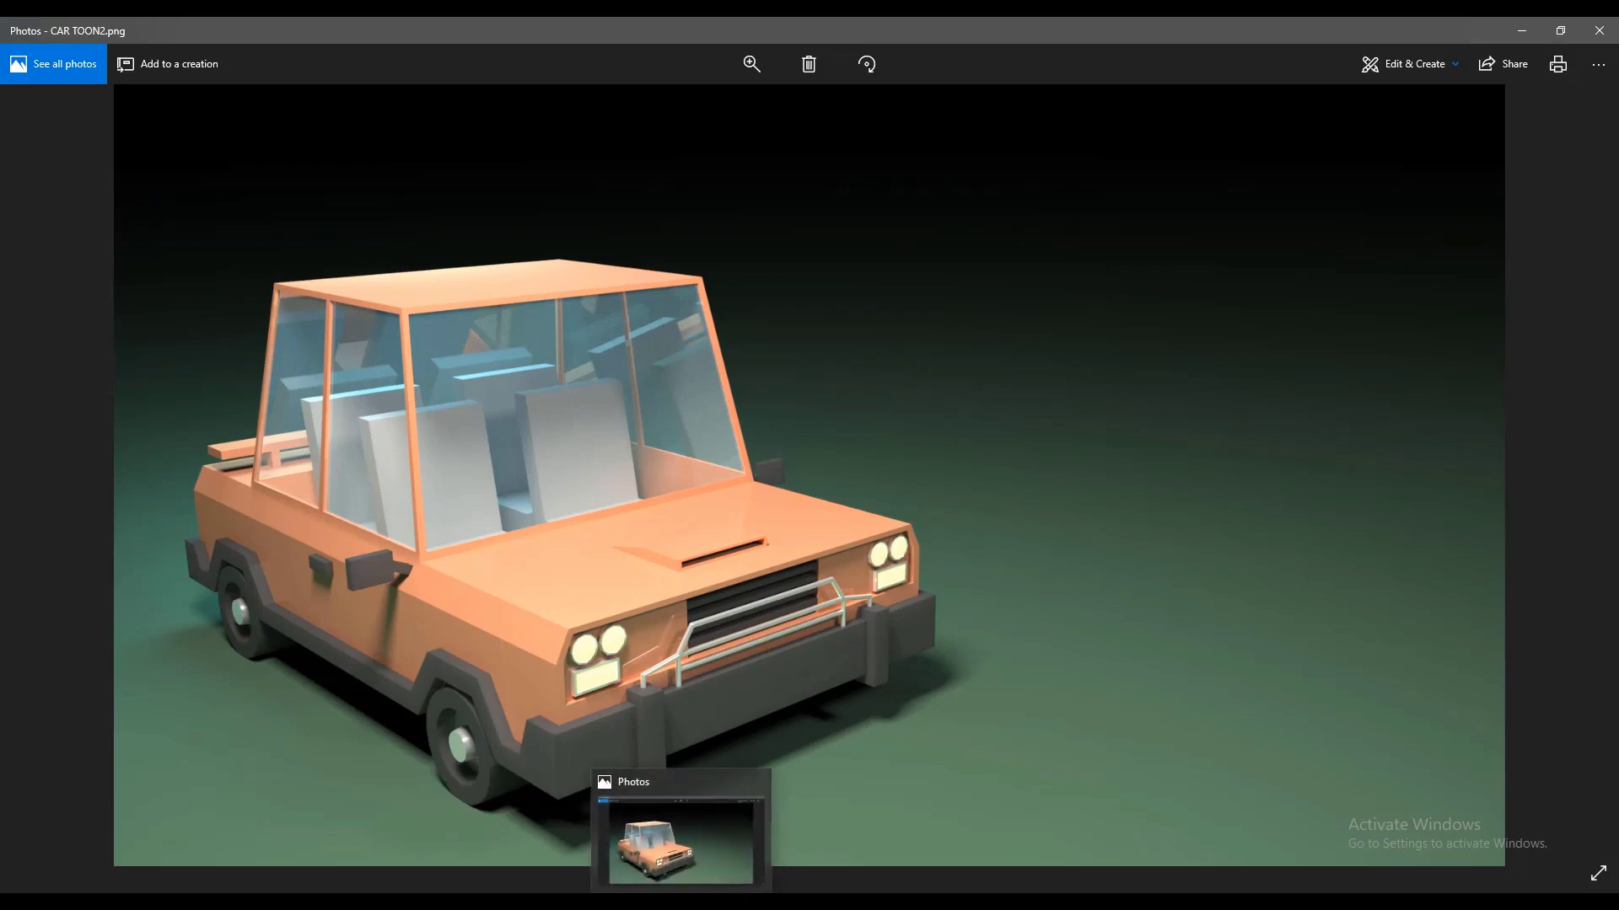
Step: Return from the CAR TOON2.png reference to the empty untitled Maya scene
{"action": "left_click", "coordinate": [675, 902]}
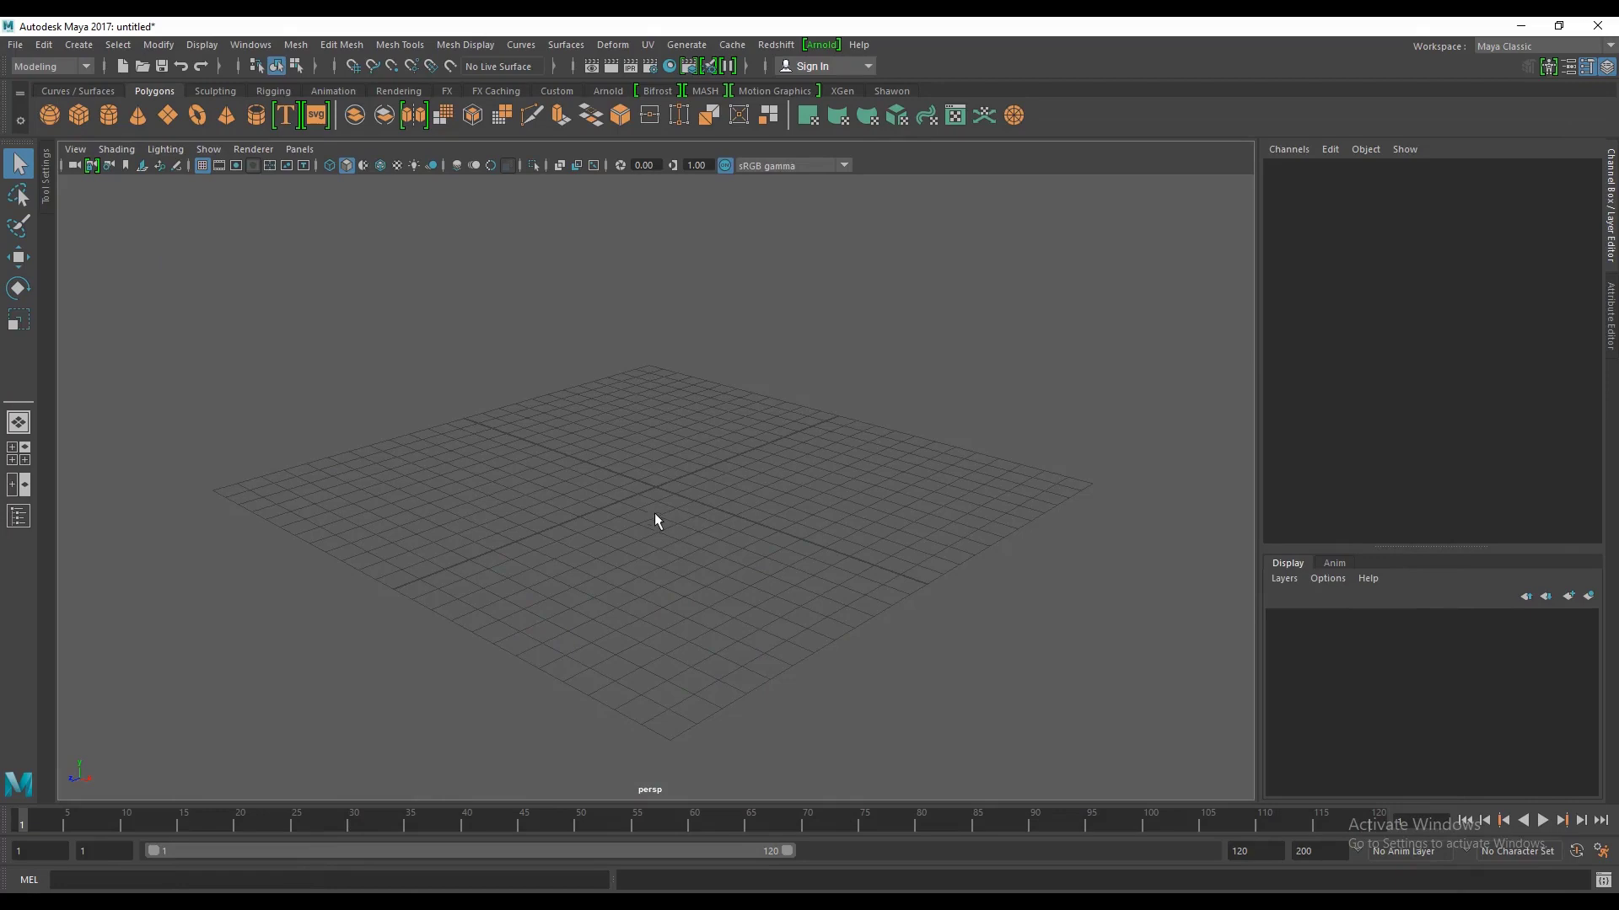
Step: Create a default polygon cube, pCube1, at the grid origin and check it in four views
{"action": "scroll", "coordinate": [907, 526], "scroll_direction": "down", "scroll_amount": 3}
{"action": "left_click", "coordinate": [80, 113]}
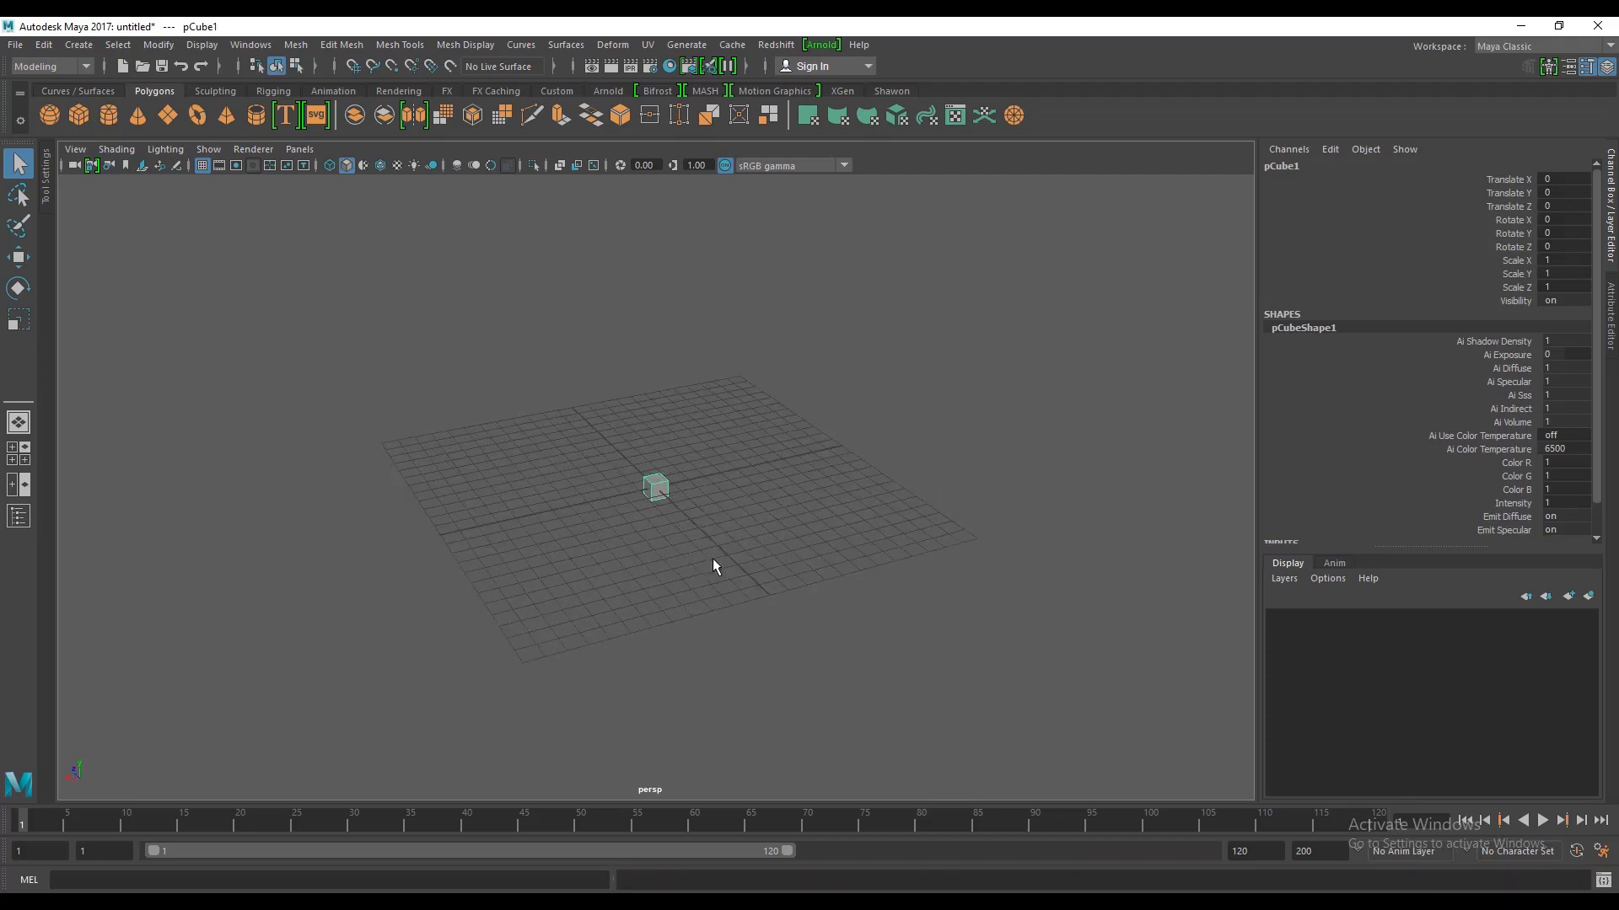
{"action": "scroll", "coordinate": [708, 553], "scroll_direction": "up", "scroll_amount": 3}
{"action": "scroll", "coordinate": [705, 542], "scroll_direction": "up", "scroll_amount": 3}
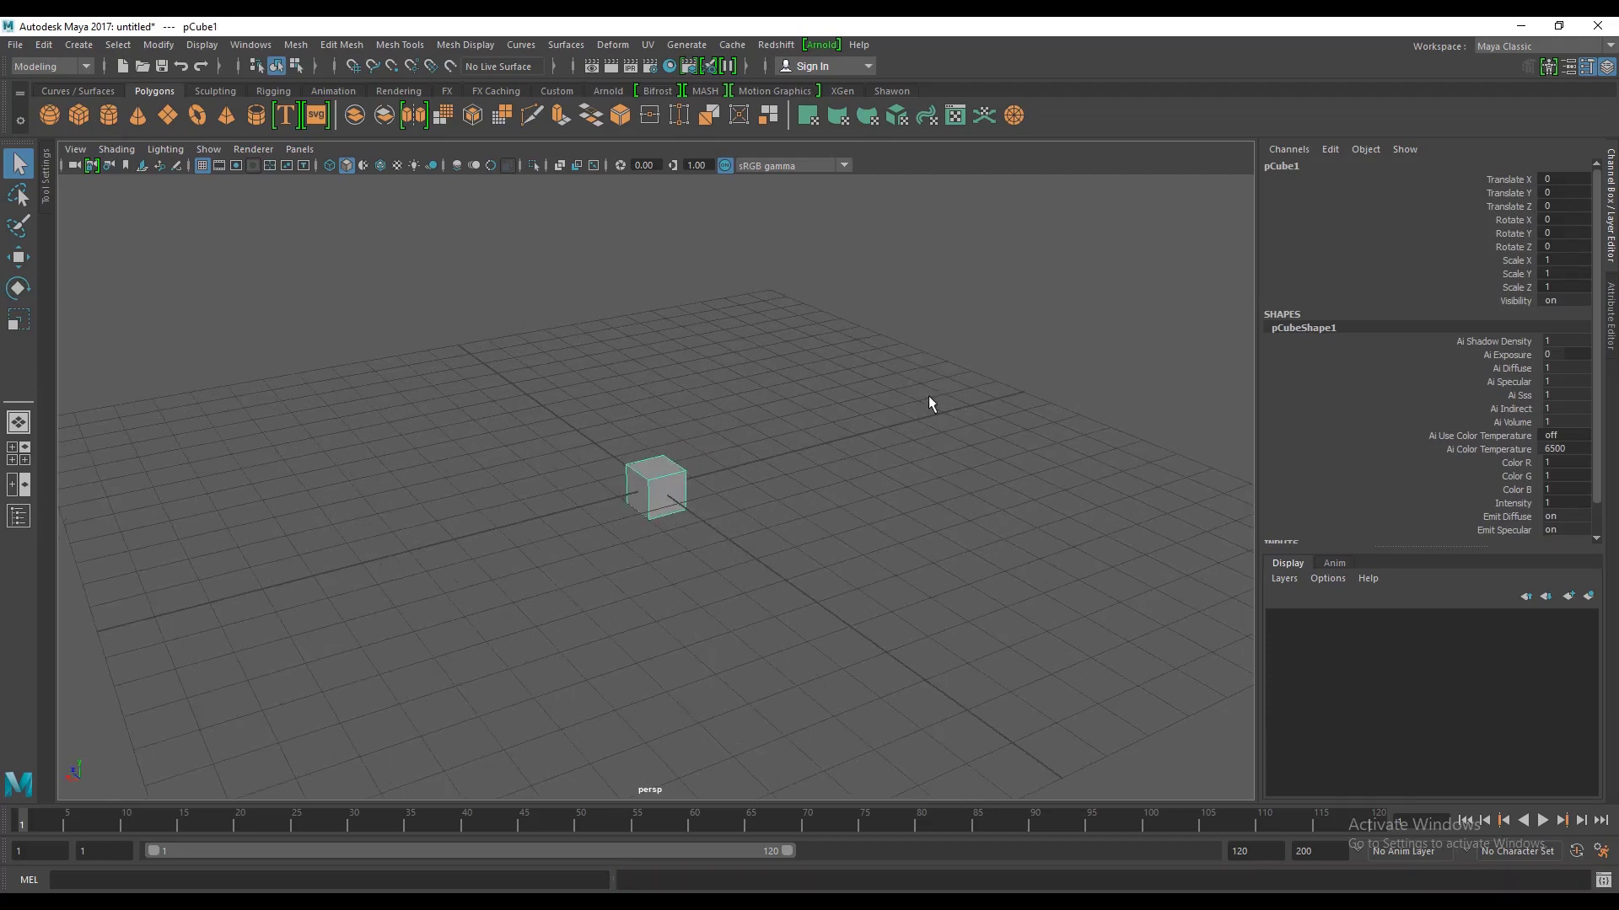
{"action": "key", "text": "space"}
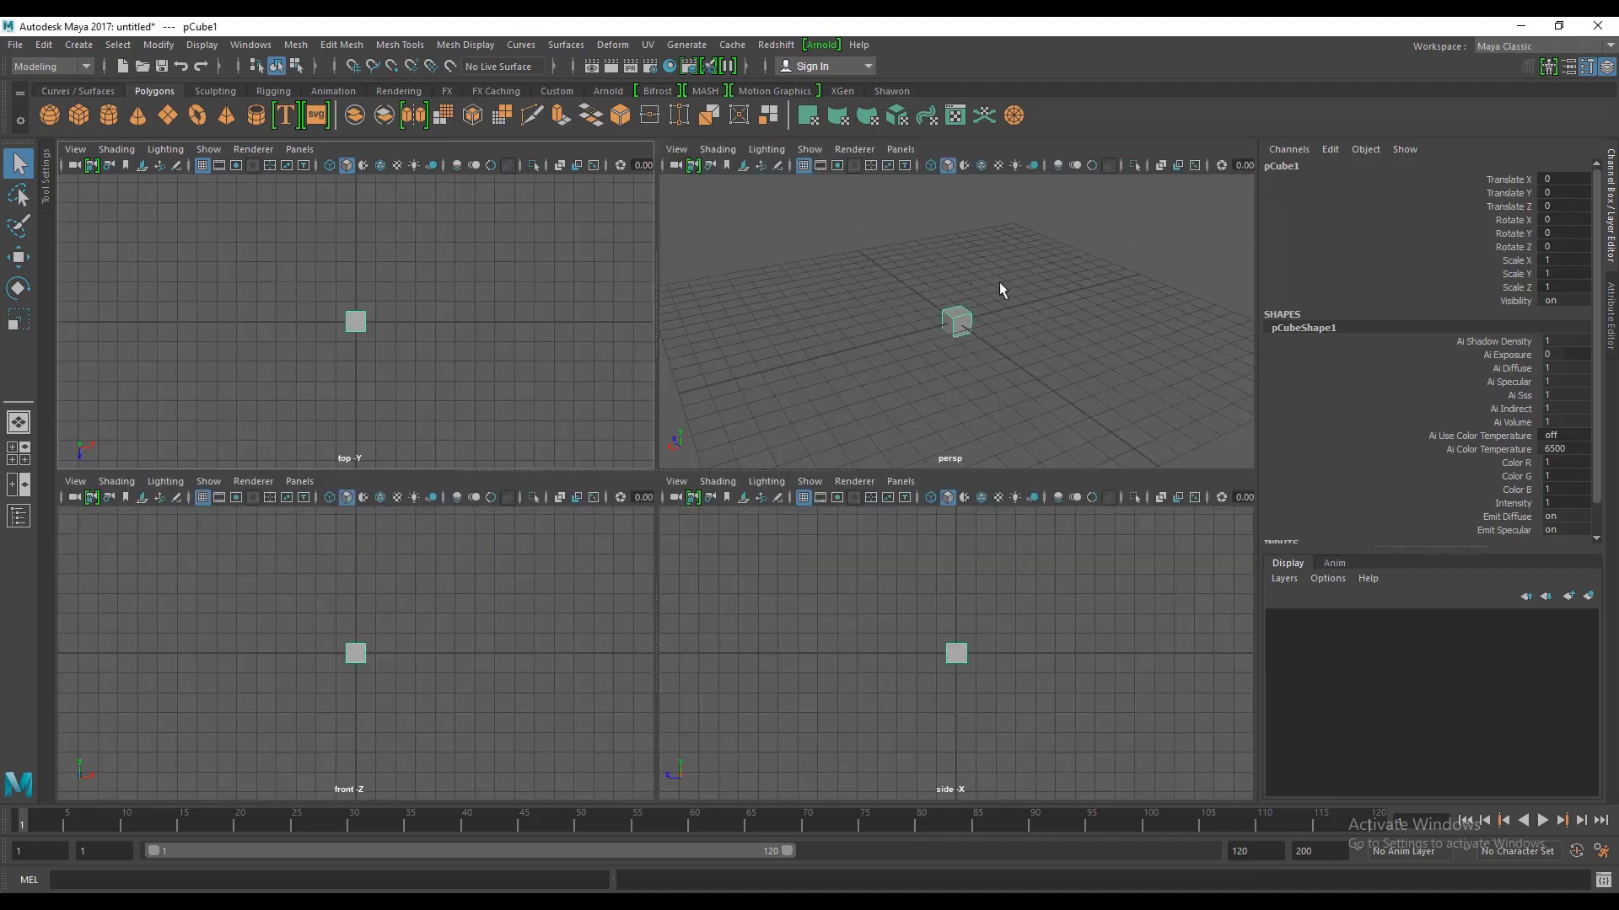
{"action": "key", "text": "space"}
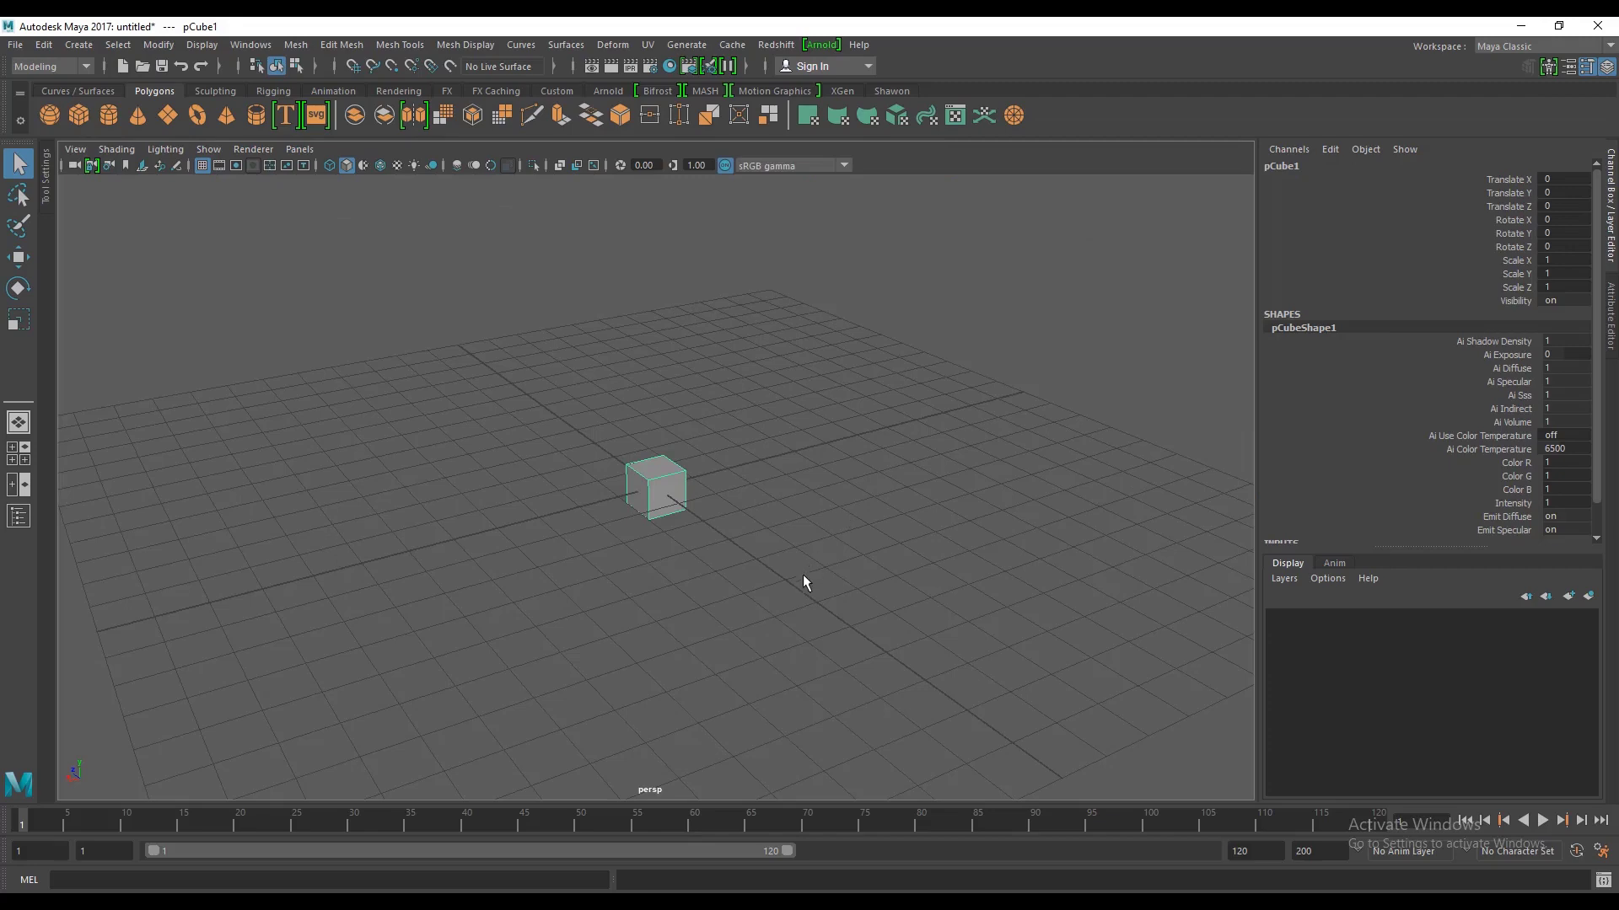
{"action": "left_click_drag", "start_coordinate": [803, 574], "coordinate": [797, 563], "text": "alt"}
{"action": "left_click", "coordinate": [376, 279]}
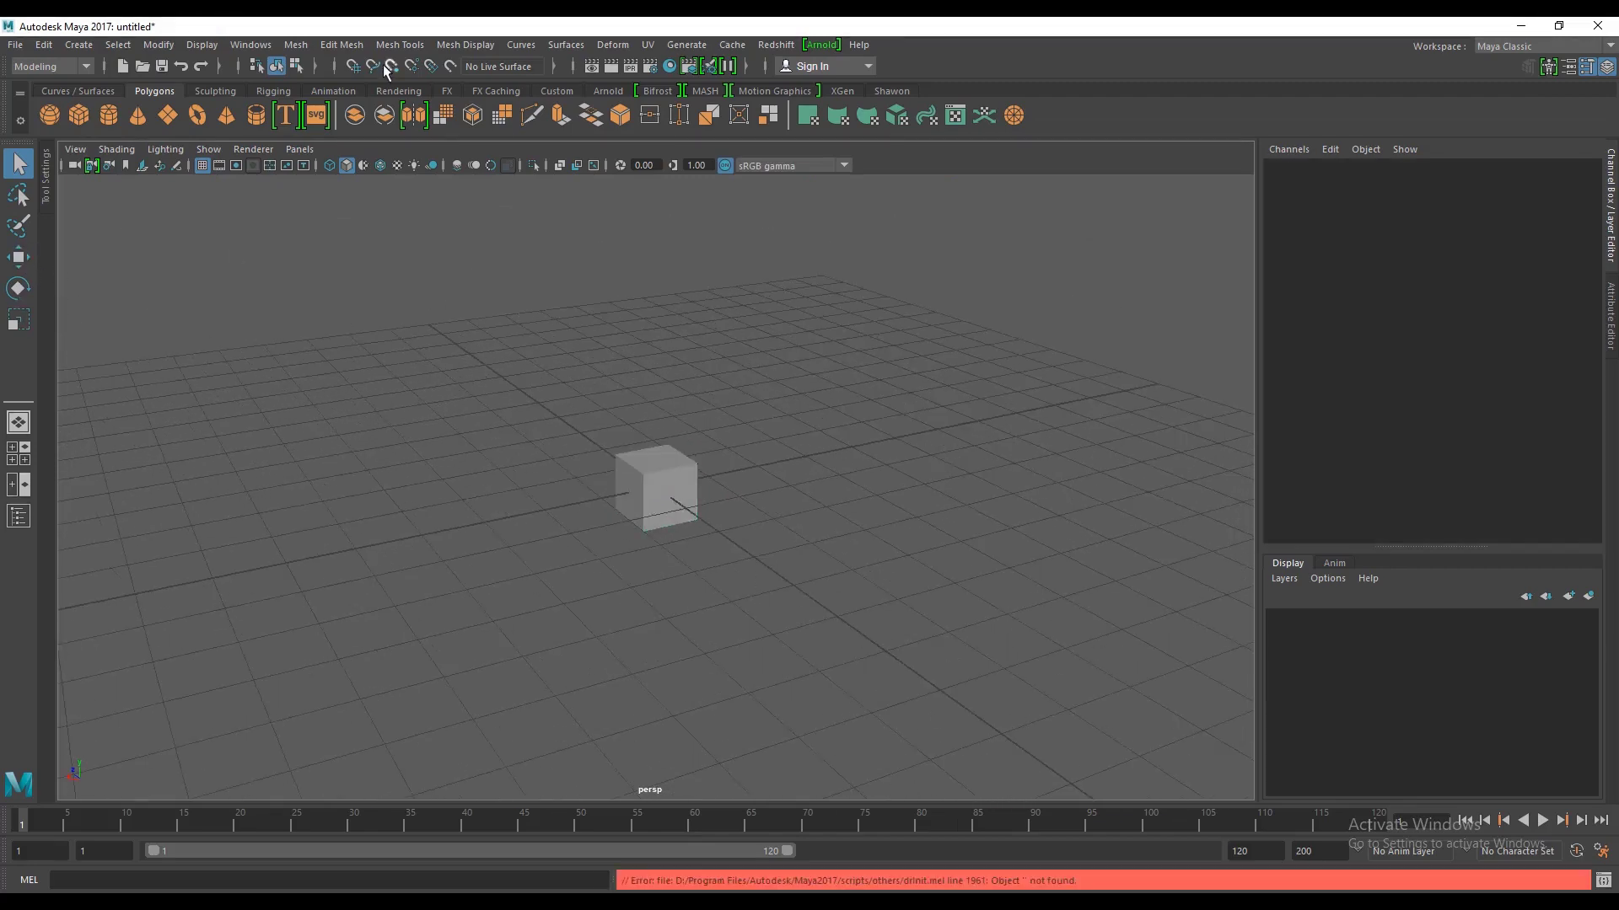
Step: Switch to the Scale tool and select pCube1
{"action": "left_click", "coordinate": [18, 318]}
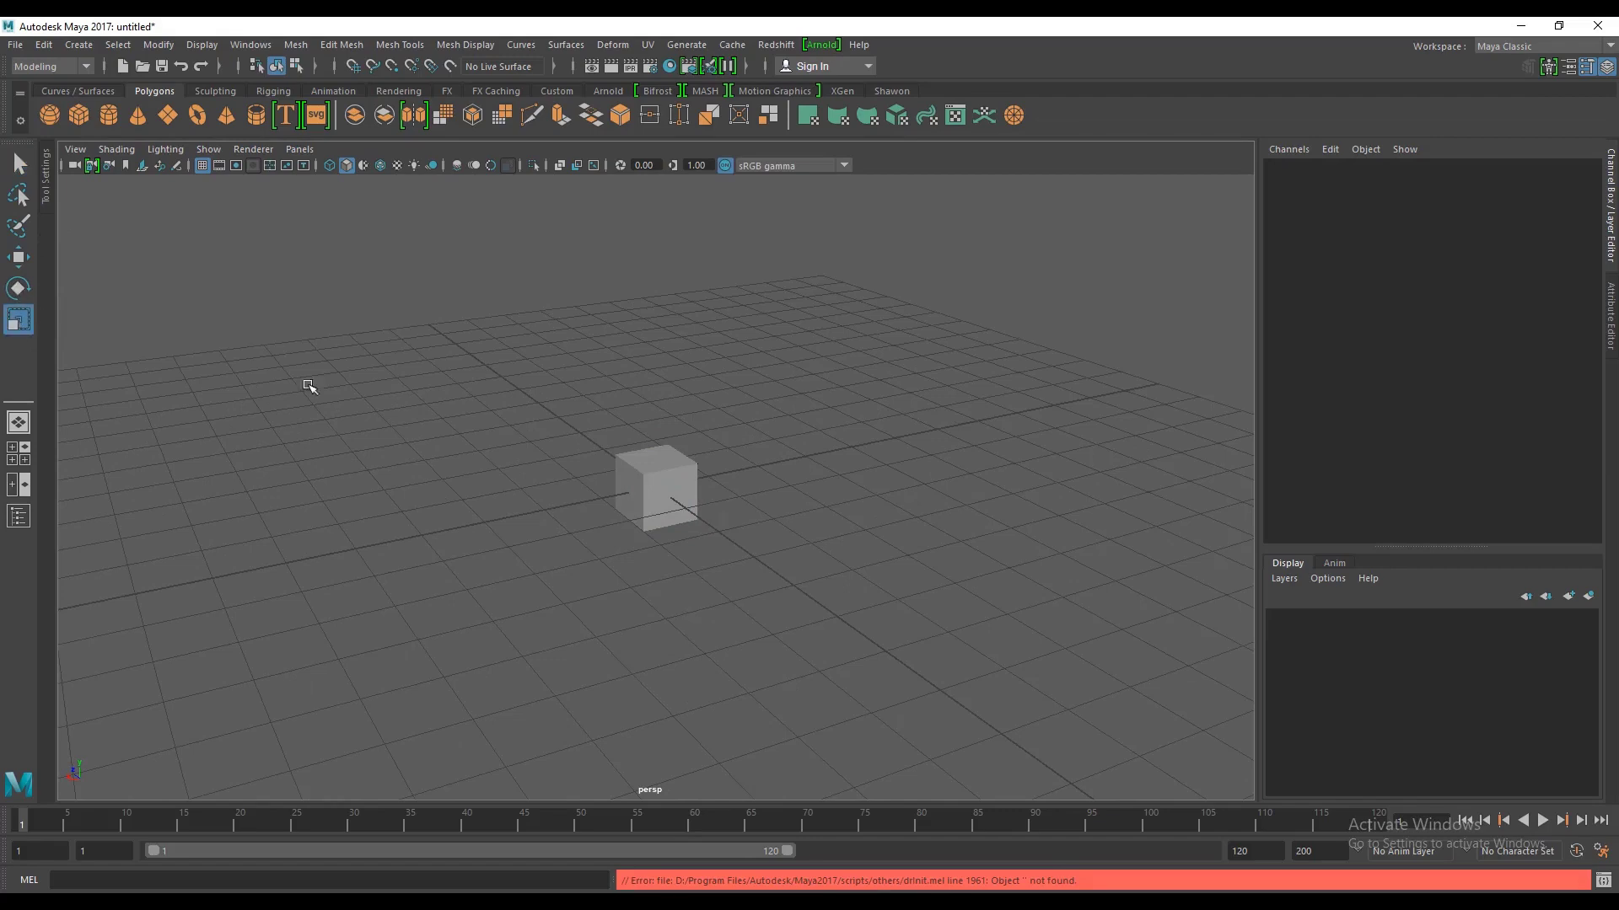
{"action": "scroll", "coordinate": [863, 462], "scroll_direction": "down", "scroll_amount": 3}
{"action": "left_click", "coordinate": [670, 495]}
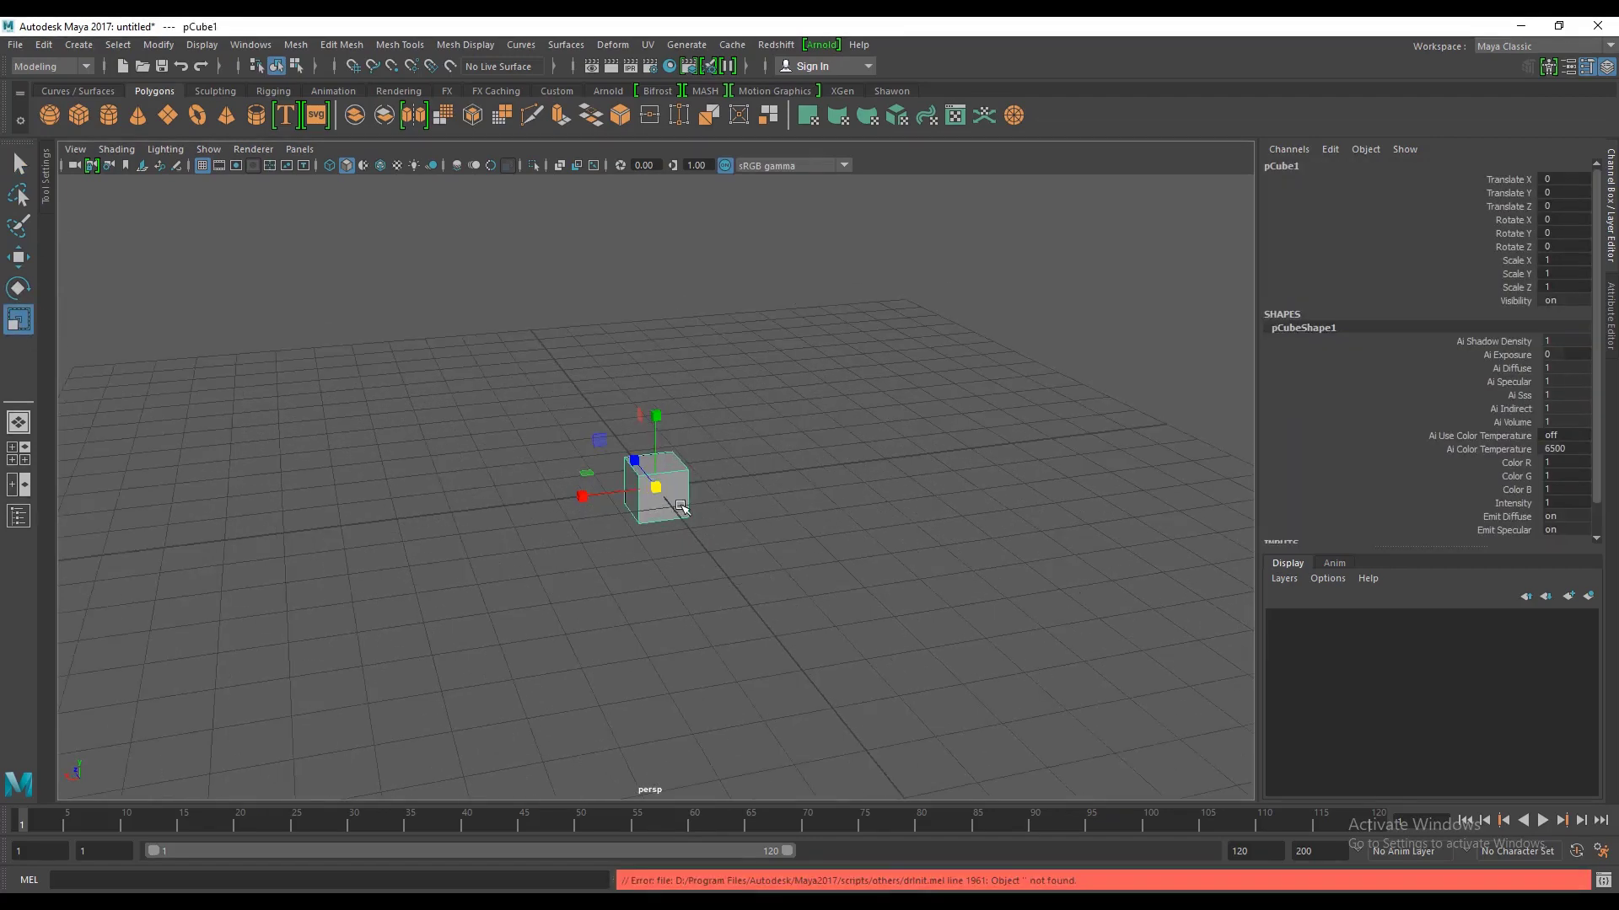
Step: Scale pCube1 to Y 0.421 and Z 2.894, then raise it to Translate Y 0.265
{"action": "mouse_move", "coordinate": [662, 489]}
{"action": "left_mouse_down", "text": "alt"}
{"action": "mouse_move", "coordinate": [773, 498]}
{"action": "mouse_move", "coordinate": [548, 462]}
{"action": "mouse_move", "coordinate": [449, 493]}
{"action": "mouse_move", "coordinate": [506, 523]}
{"action": "mouse_move", "coordinate": [634, 389]}
{"action": "mouse_move", "coordinate": [628, 436]}
{"action": "mouse_move", "coordinate": [697, 495]}
{"action": "mouse_move", "coordinate": [571, 517]}
{"action": "mouse_move", "coordinate": [585, 557]}
{"action": "mouse_move", "coordinate": [552, 466]}
{"action": "mouse_move", "coordinate": [832, 444]}
{"action": "mouse_move", "coordinate": [598, 511]}
{"action": "left_mouse_up", "text": "alt"}
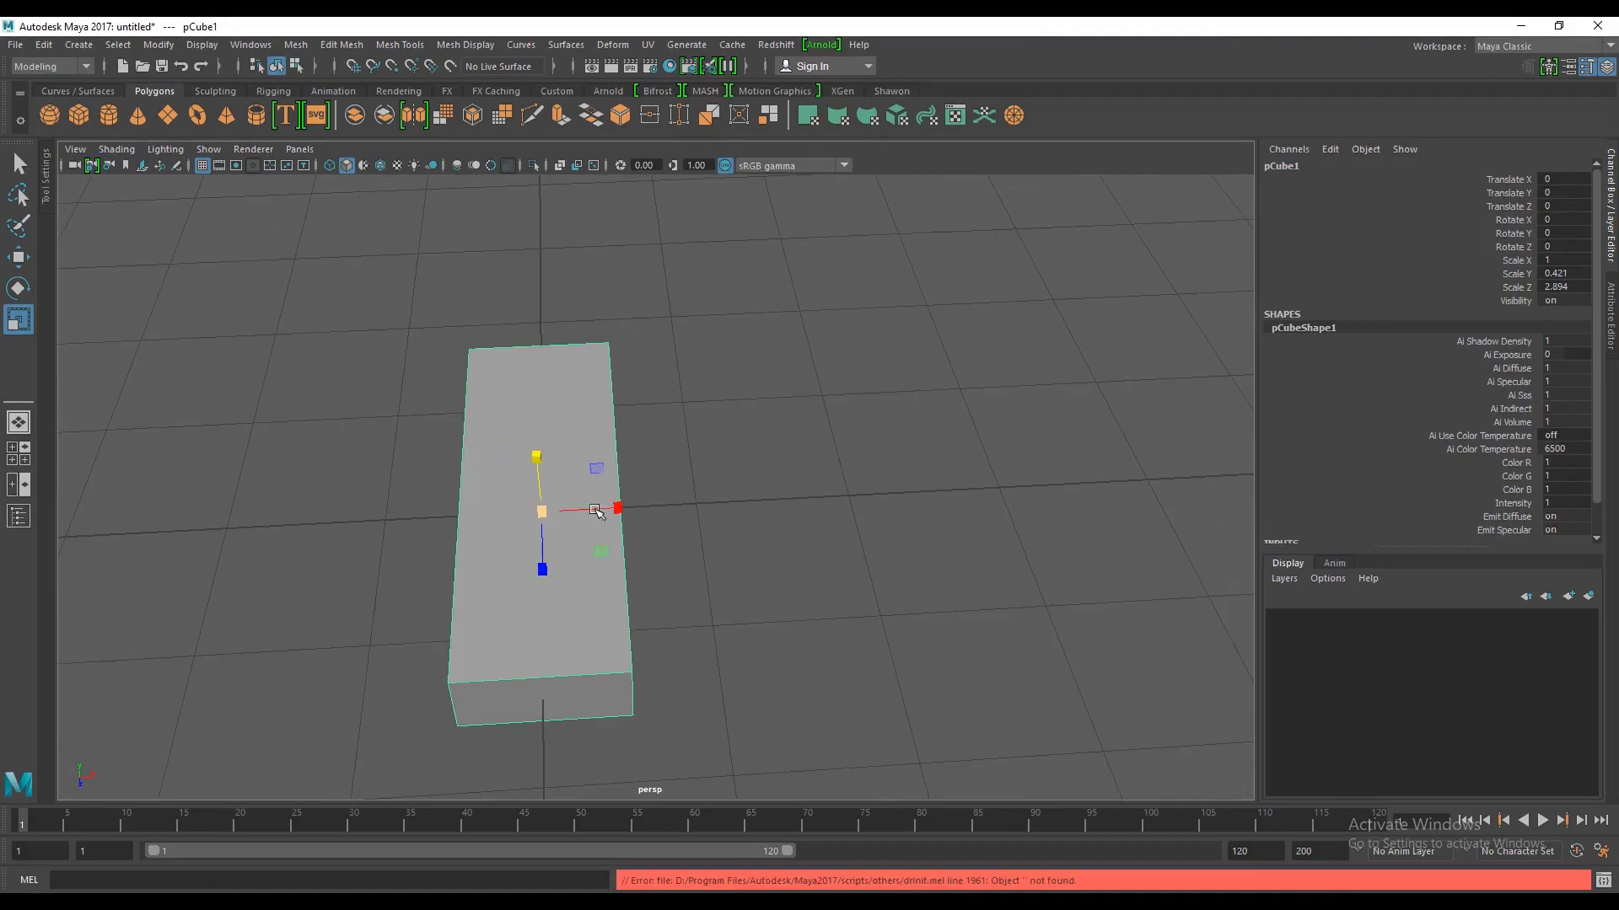
{"action": "mouse_move", "coordinate": [748, 524]}
{"action": "left_mouse_down", "text": "alt"}
{"action": "mouse_move", "coordinate": [416, 548]}
{"action": "mouse_move", "coordinate": [641, 590]}
{"action": "mouse_move", "coordinate": [825, 592]}
{"action": "mouse_move", "coordinate": [719, 549]}
{"action": "mouse_move", "coordinate": [752, 549]}
{"action": "mouse_move", "coordinate": [743, 563]}
{"action": "left_mouse_up", "text": "alt"}
{"action": "key", "text": "w"}
{"action": "mouse_move", "coordinate": [690, 493]}
{"action": "left_mouse_down"}
{"action": "mouse_move", "coordinate": [693, 441]}
{"action": "mouse_move", "coordinate": [701, 585]}
{"action": "mouse_move", "coordinate": [685, 551]}
{"action": "left_mouse_up"}
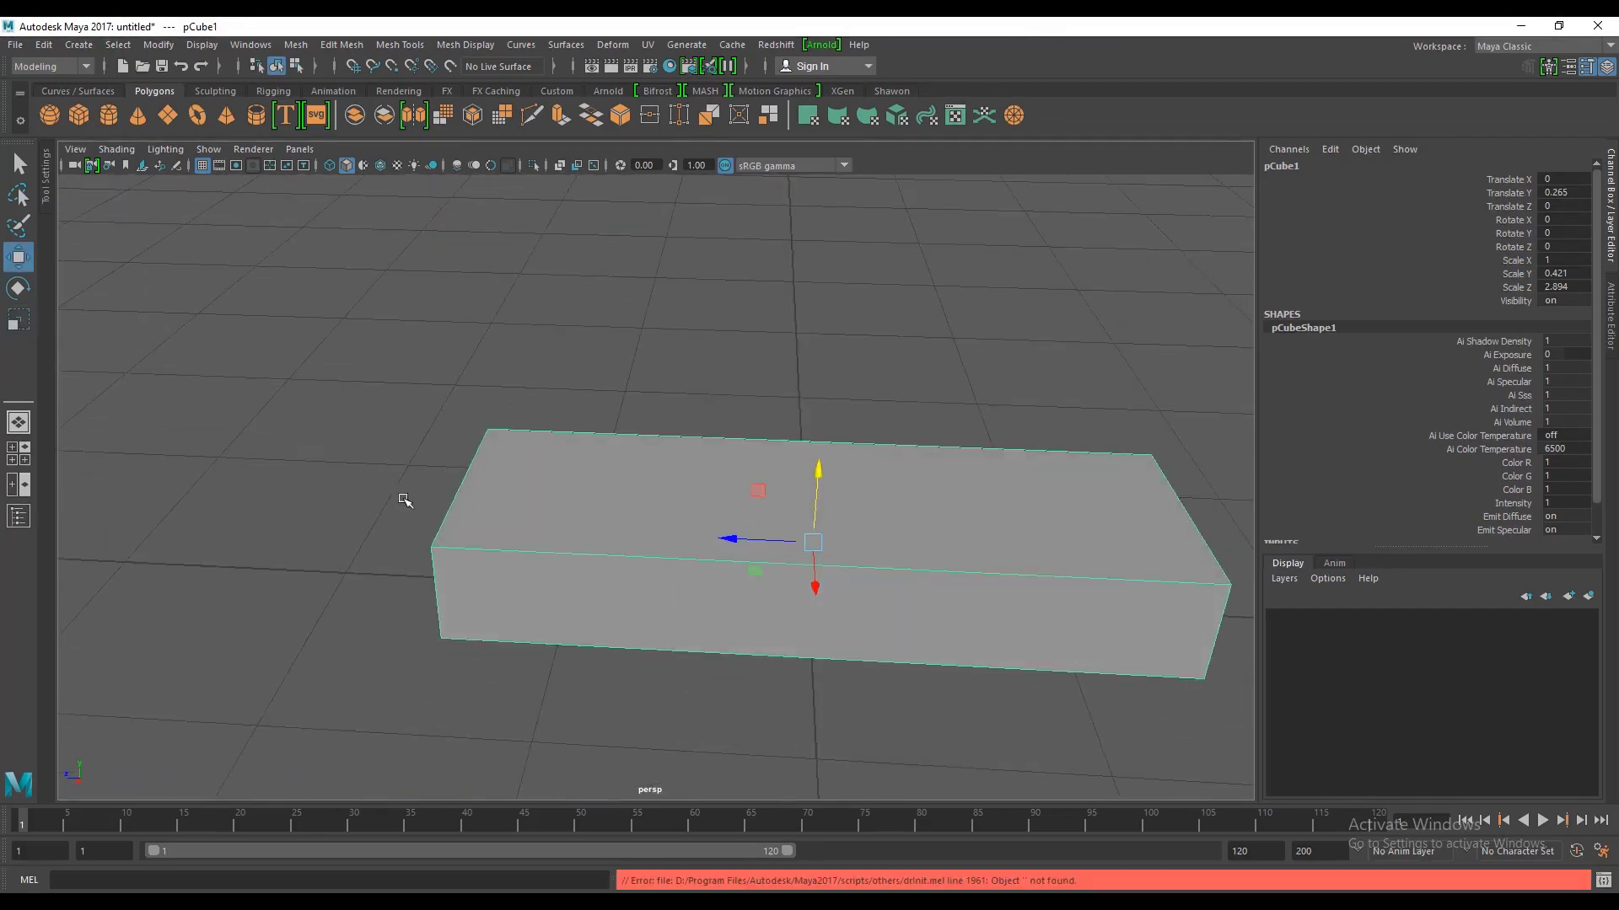
Step: Orbit and pan around the flat slab, then view it from the side
{"action": "mouse_move", "coordinate": [405, 500]}
{"action": "left_mouse_down", "text": "alt"}
{"action": "mouse_move", "coordinate": [406, 516]}
{"action": "mouse_move", "coordinate": [752, 502]}
{"action": "left_mouse_up", "text": "alt"}
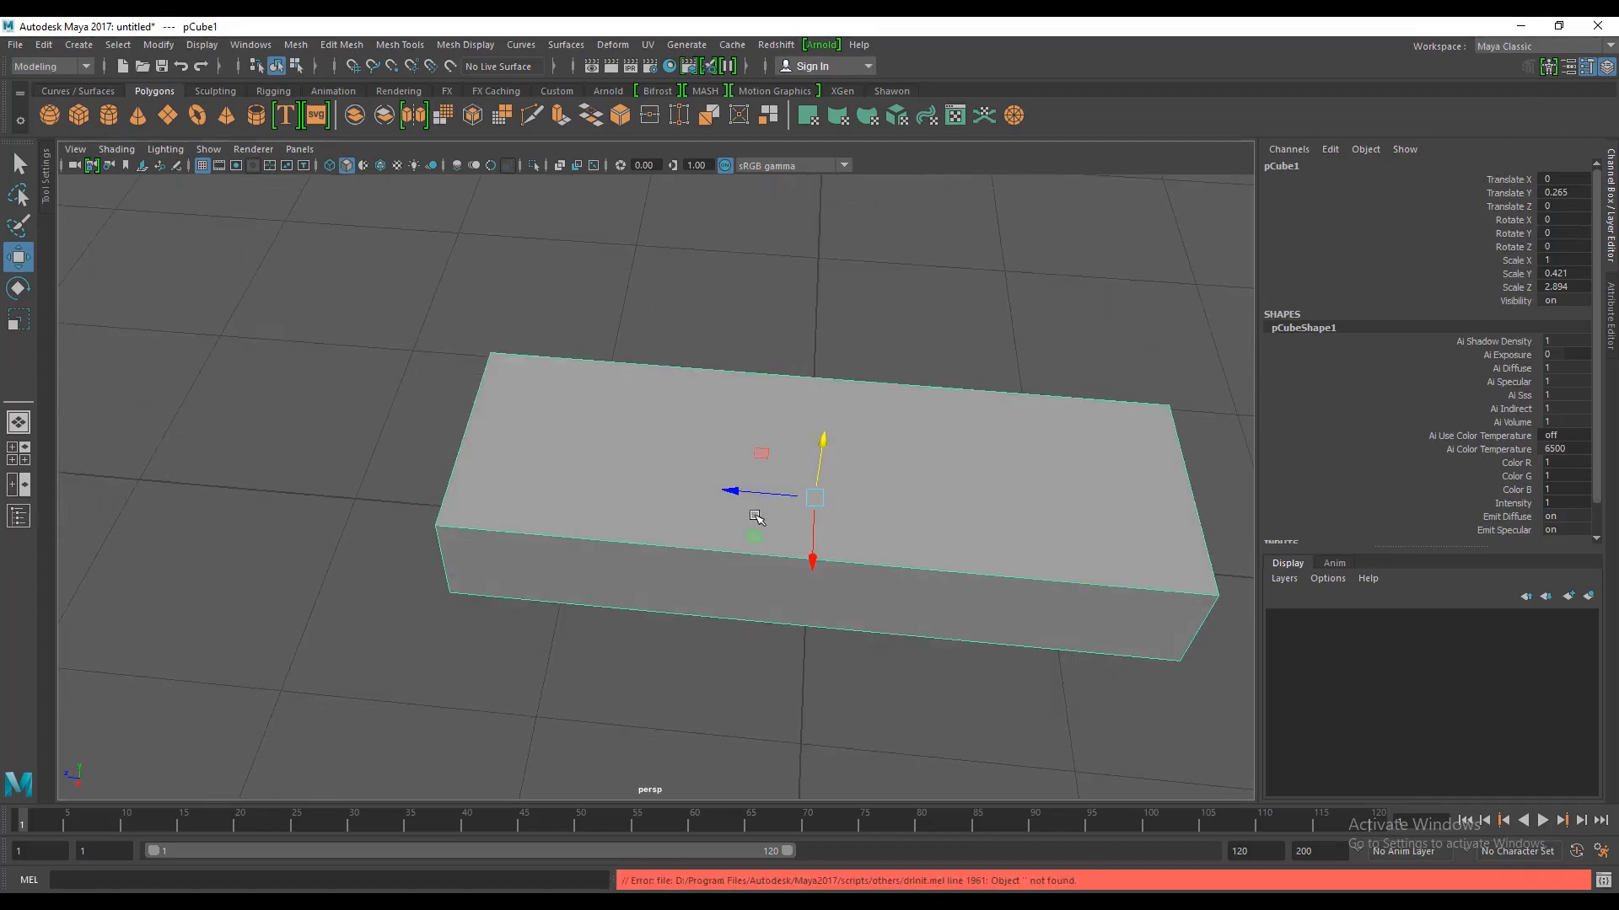
{"action": "left_click", "coordinate": [759, 326]}
{"action": "left_click", "coordinate": [705, 451]}
{"action": "mouse_move", "coordinate": [705, 452]}
{"action": "left_mouse_down", "text": "alt"}
{"action": "mouse_move", "coordinate": [824, 445]}
{"action": "mouse_move", "coordinate": [751, 564]}
{"action": "mouse_move", "coordinate": [717, 523]}
{"action": "left_mouse_up", "text": "alt"}
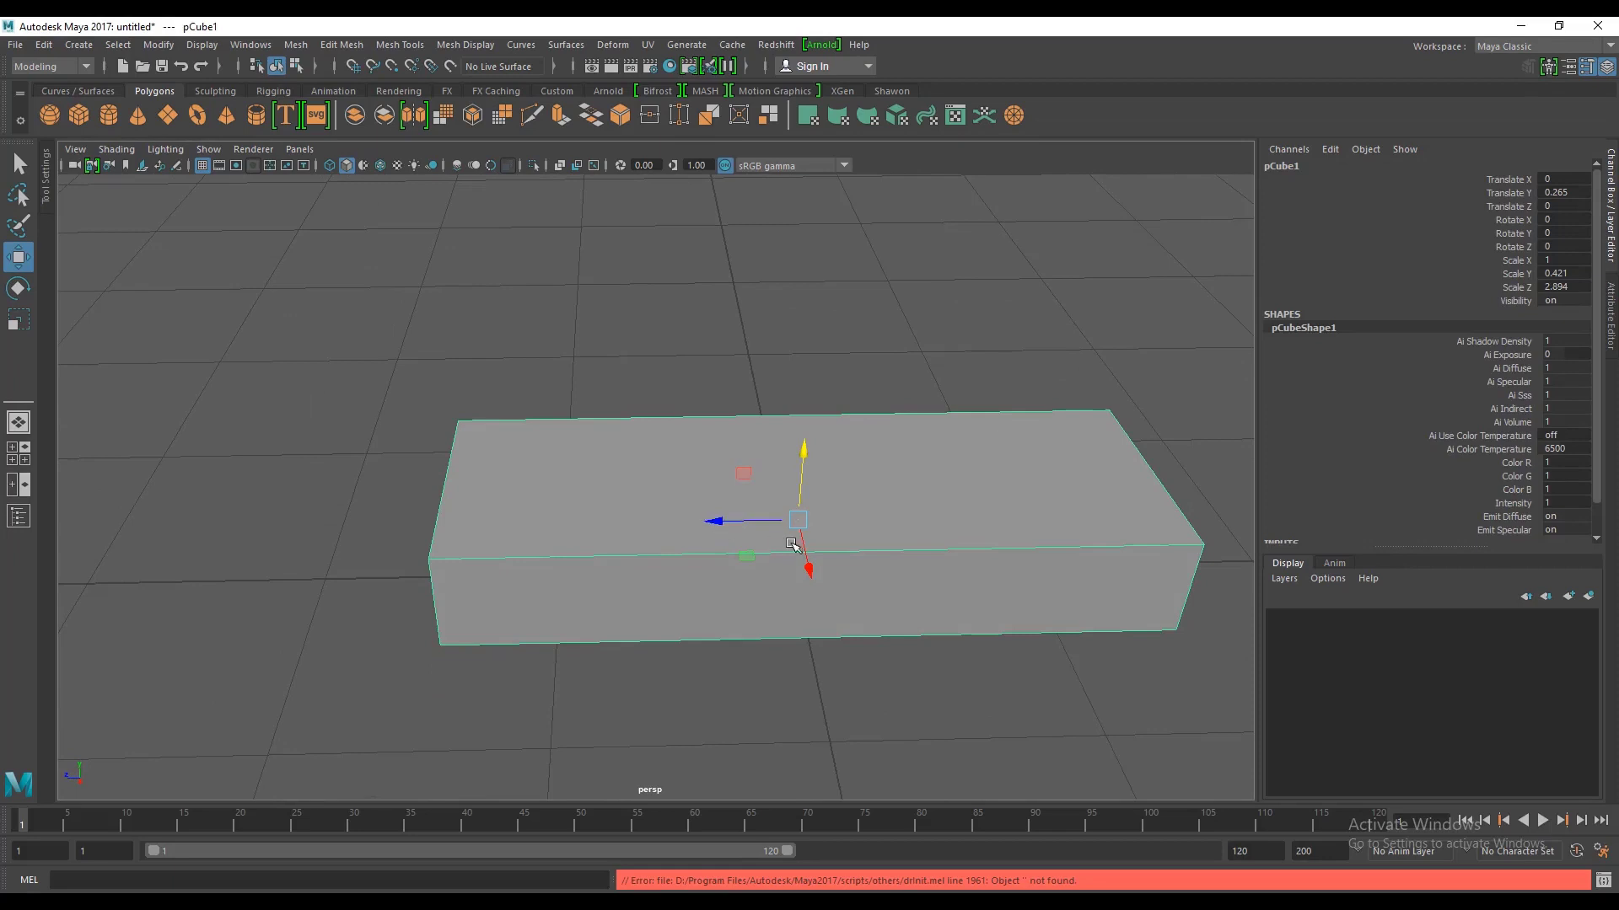
{"action": "middle_click_drag", "start_coordinate": [444, 534], "coordinate": [559, 470], "text": "alt"}
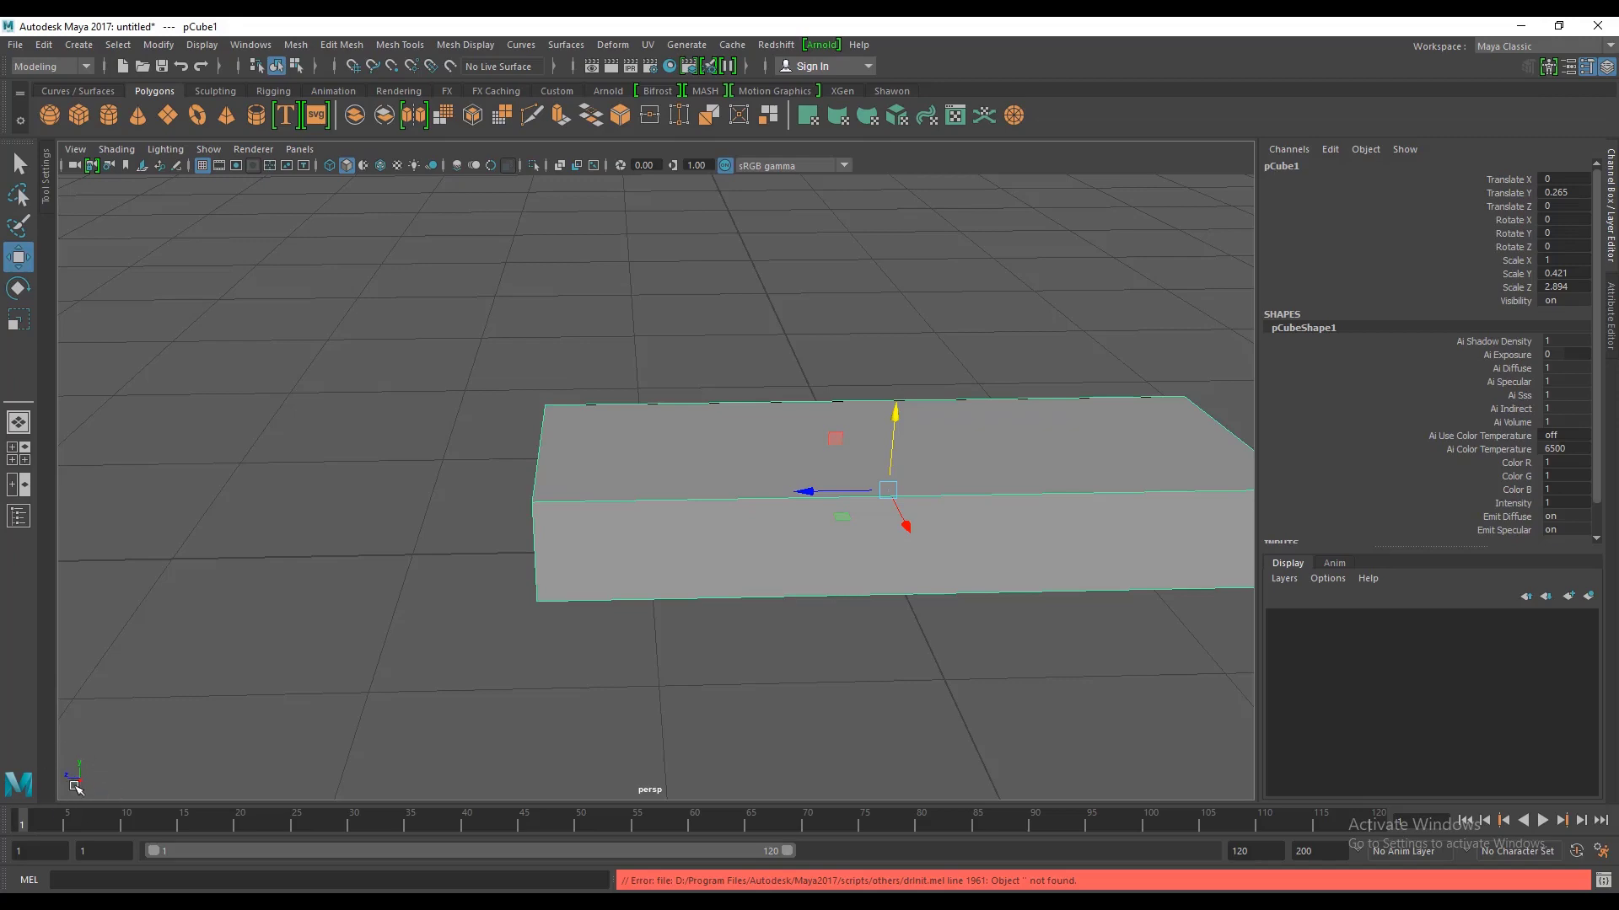
{"action": "mouse_move", "coordinate": [401, 709]}
{"action": "left_mouse_down", "text": "alt"}
{"action": "mouse_move", "coordinate": [654, 560]}
{"action": "mouse_move", "coordinate": [741, 597]}
{"action": "mouse_move", "coordinate": [634, 599]}
{"action": "left_mouse_up", "text": "alt"}
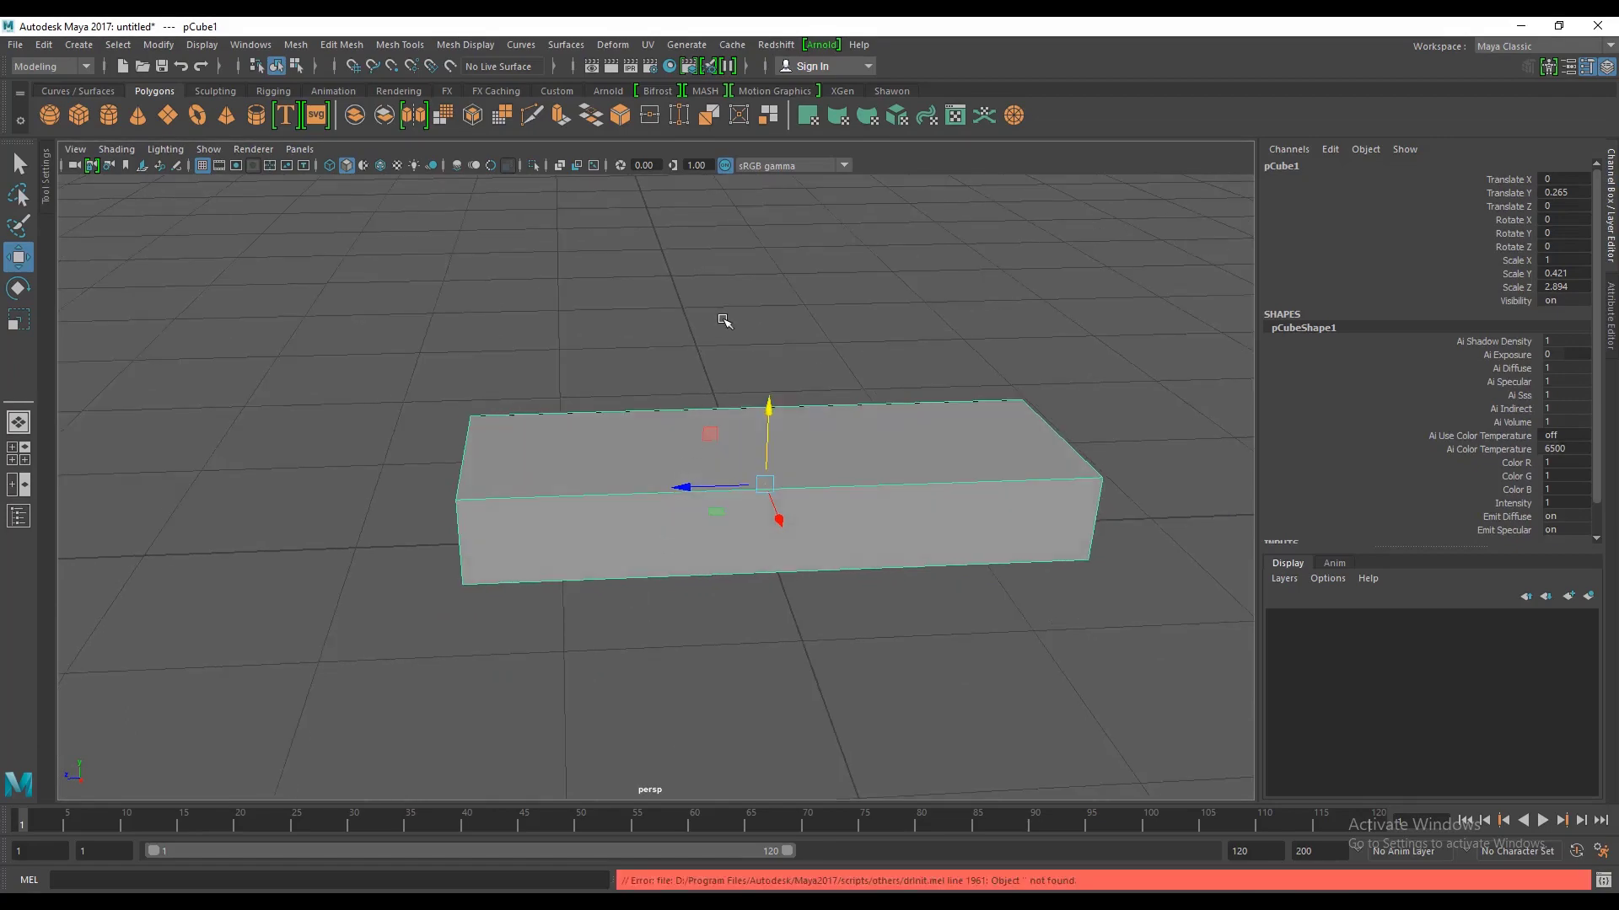
{"action": "key", "text": "space"}
{"action": "key", "text": "space"}
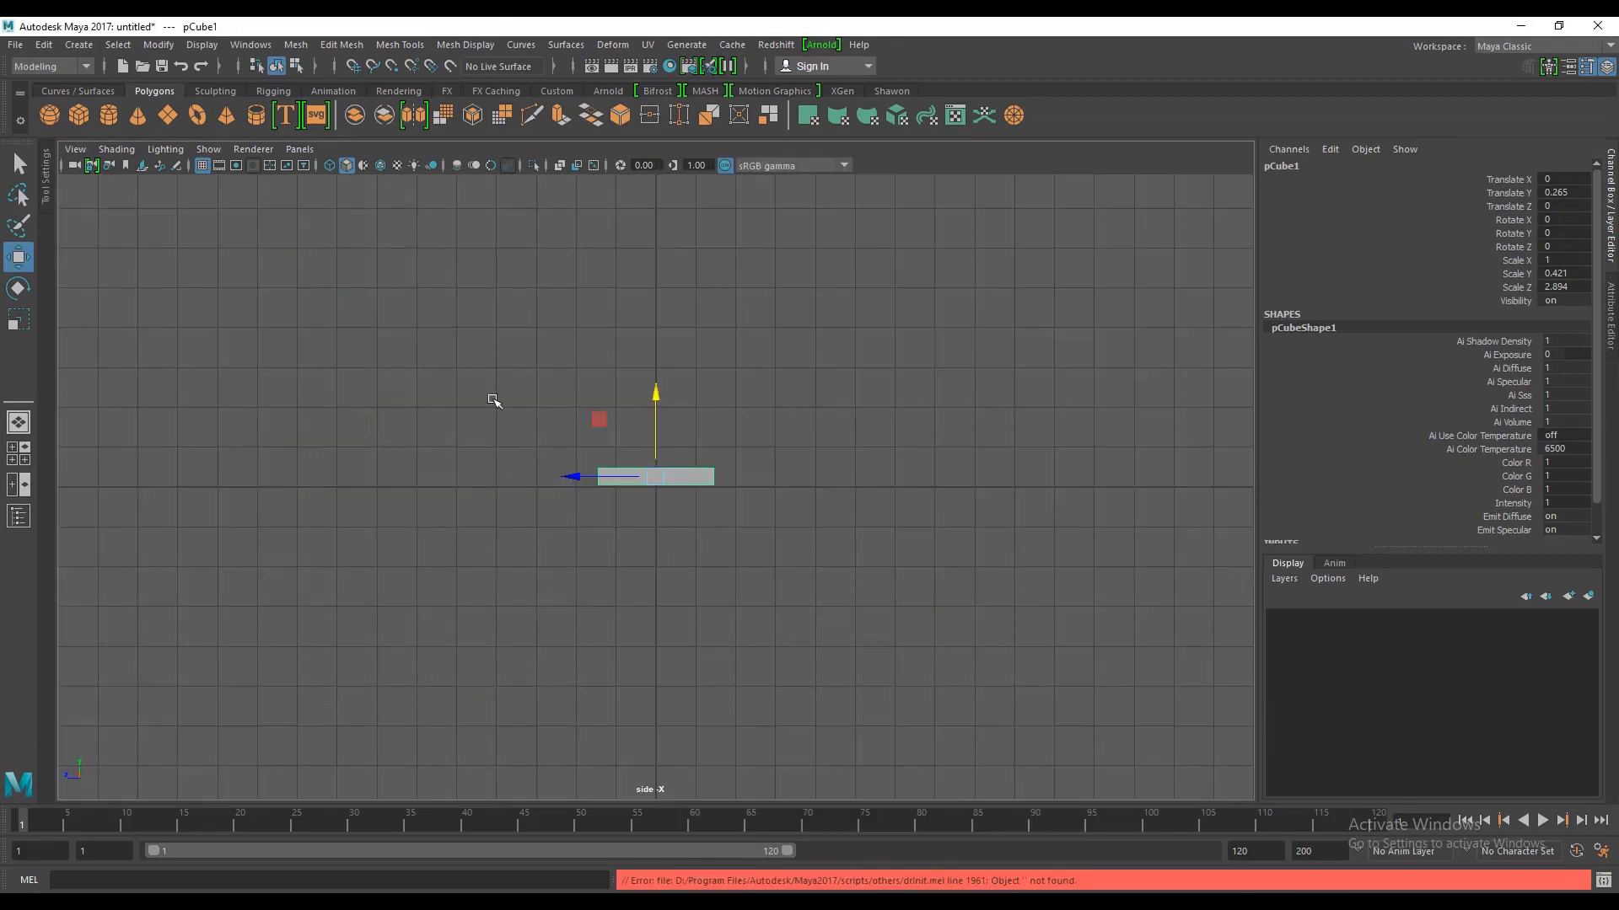
Step: Reselect the slab and inspect it in the four-view layout
{"action": "left_click", "coordinate": [654, 379]}
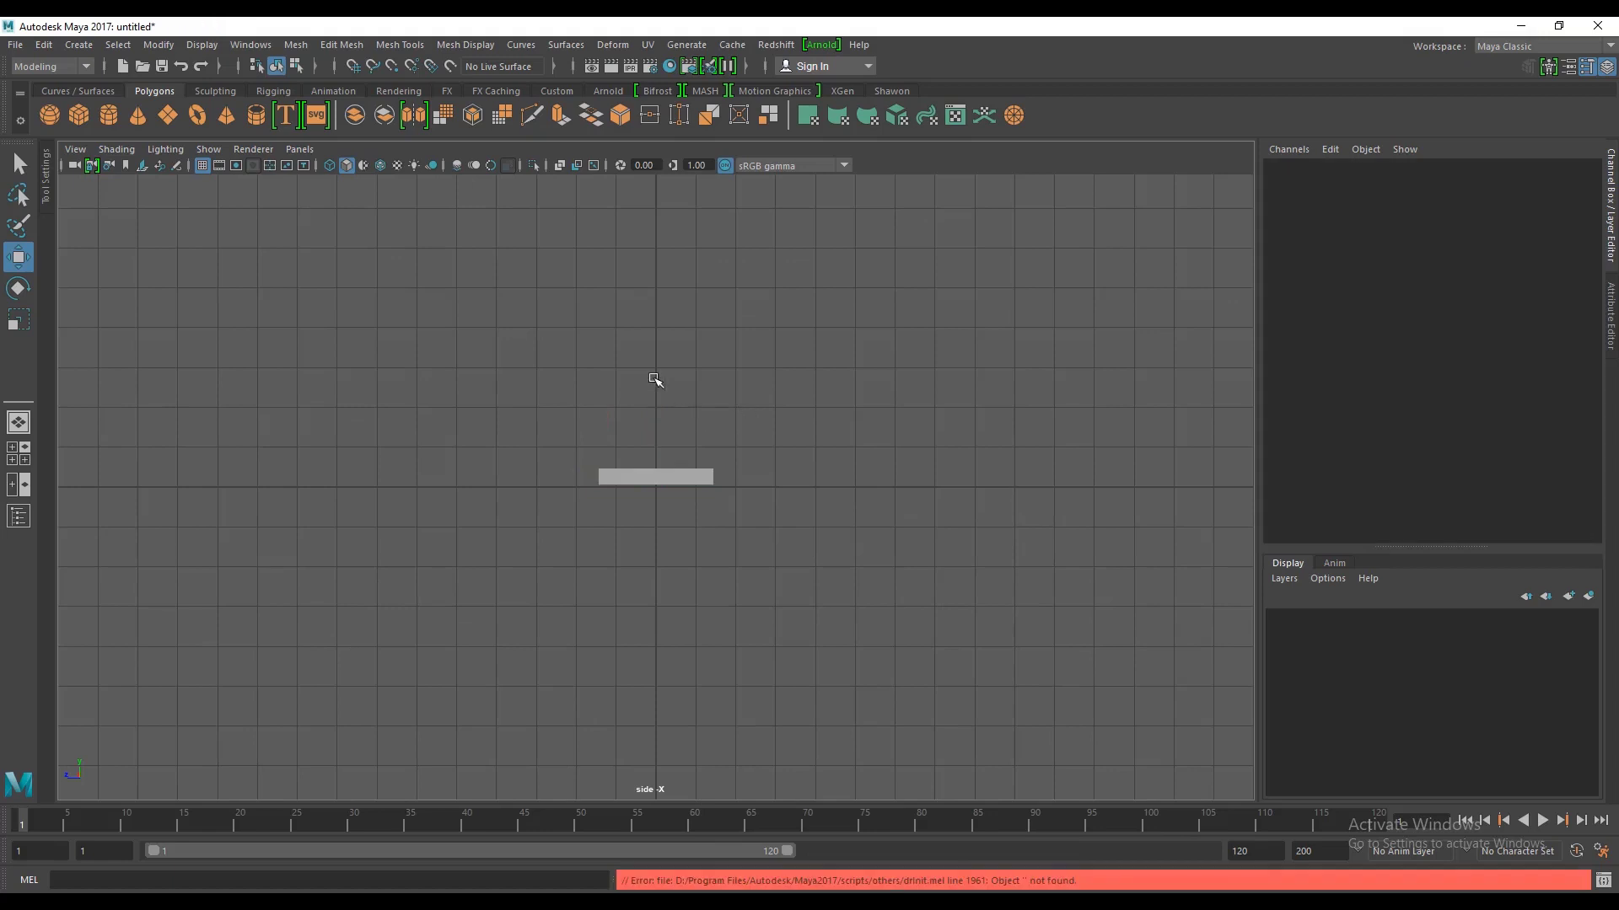
{"action": "left_click", "coordinate": [643, 480]}
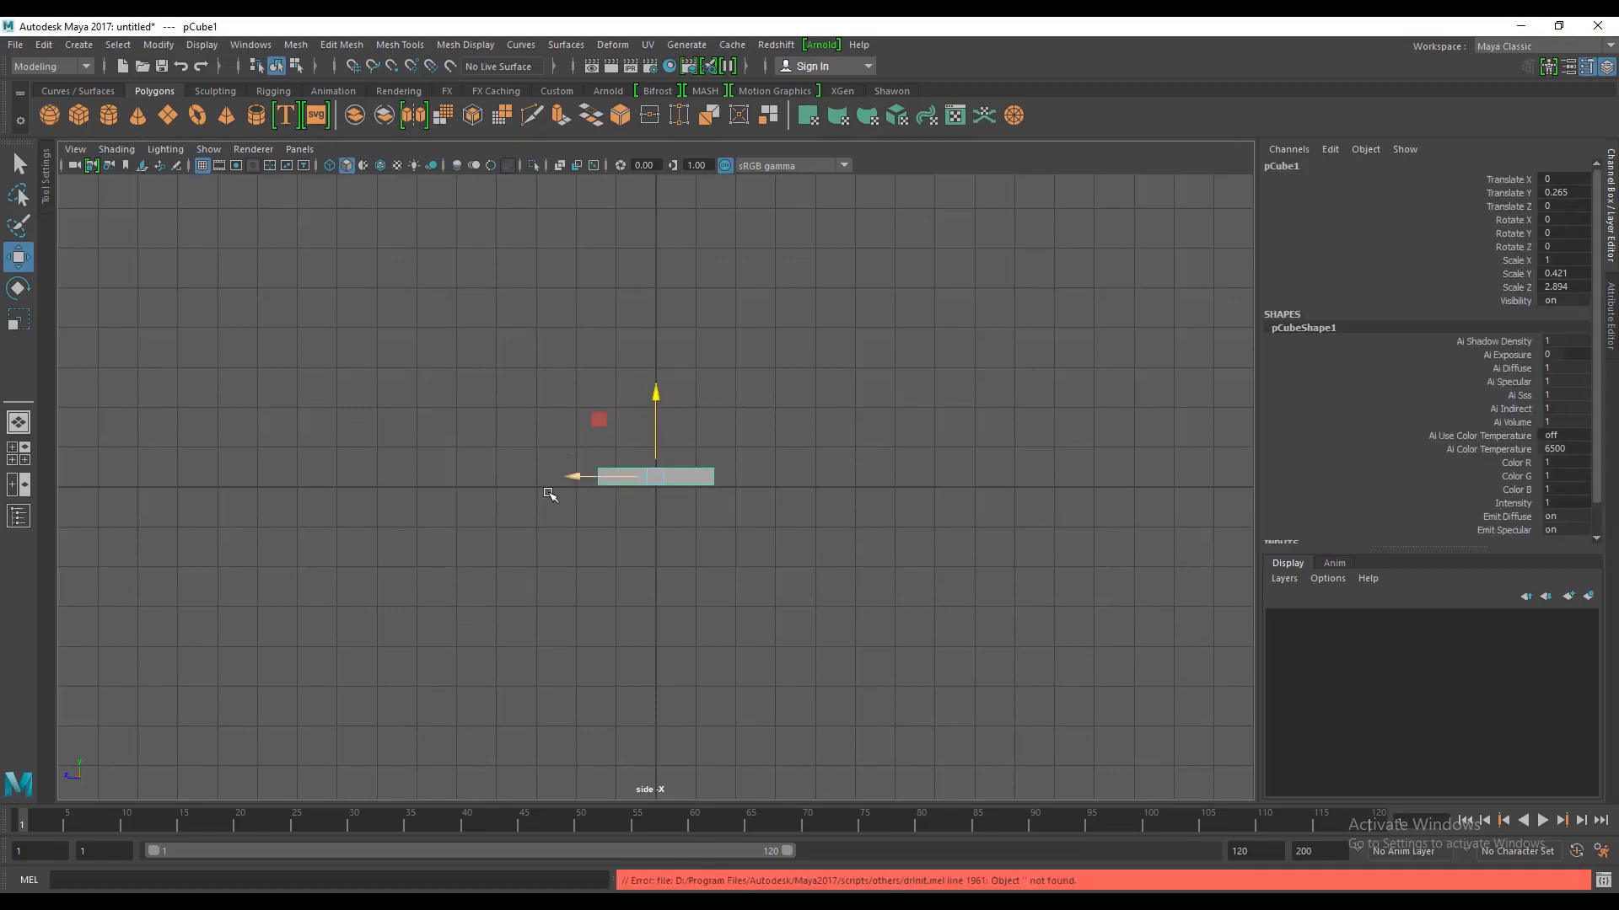
{"action": "left_click", "coordinate": [742, 461]}
{"action": "left_click", "coordinate": [668, 477]}
{"action": "key", "text": "space"}
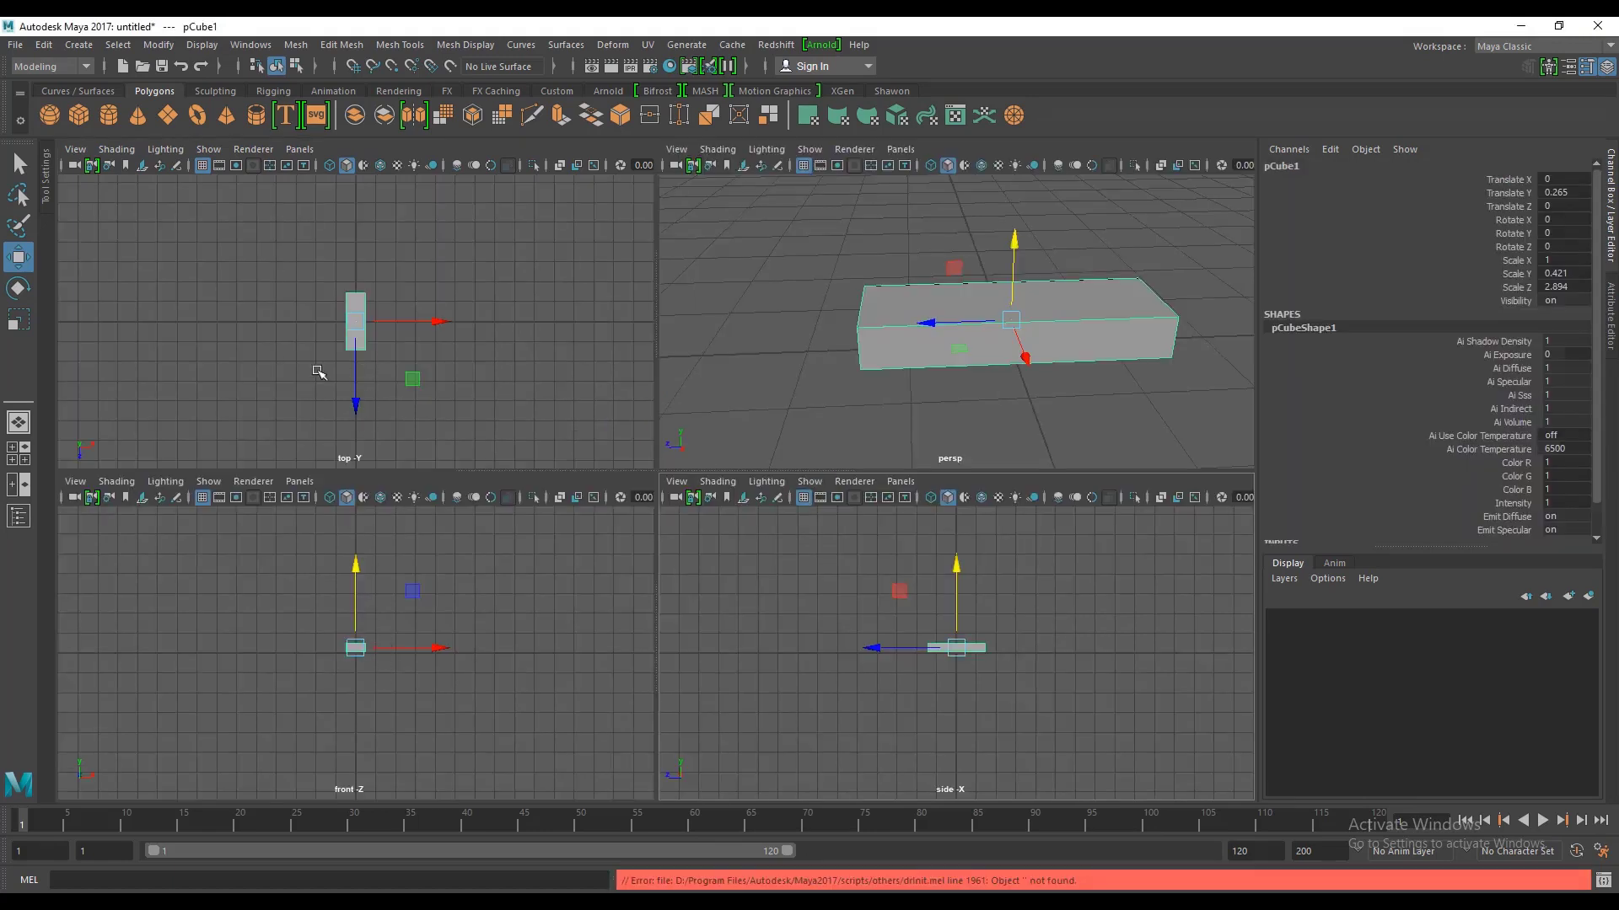
{"action": "left_click", "coordinate": [1141, 379]}
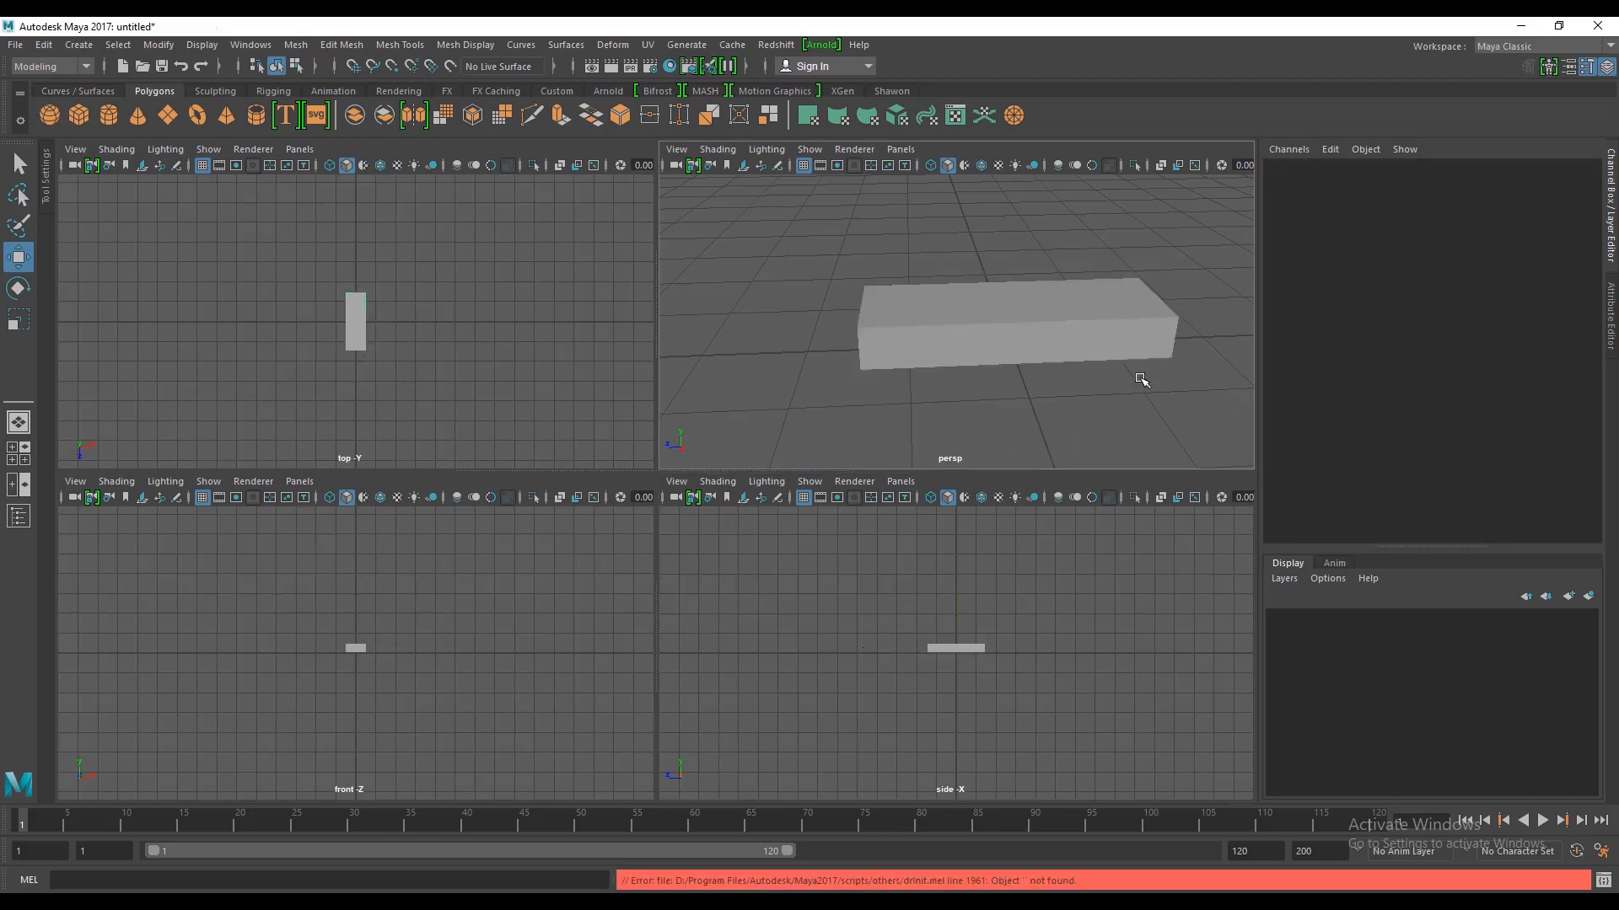
{"action": "left_click", "coordinate": [1003, 318]}
{"action": "left_click_drag", "start_coordinate": [1004, 318], "coordinate": [1018, 367], "text": "alt"}
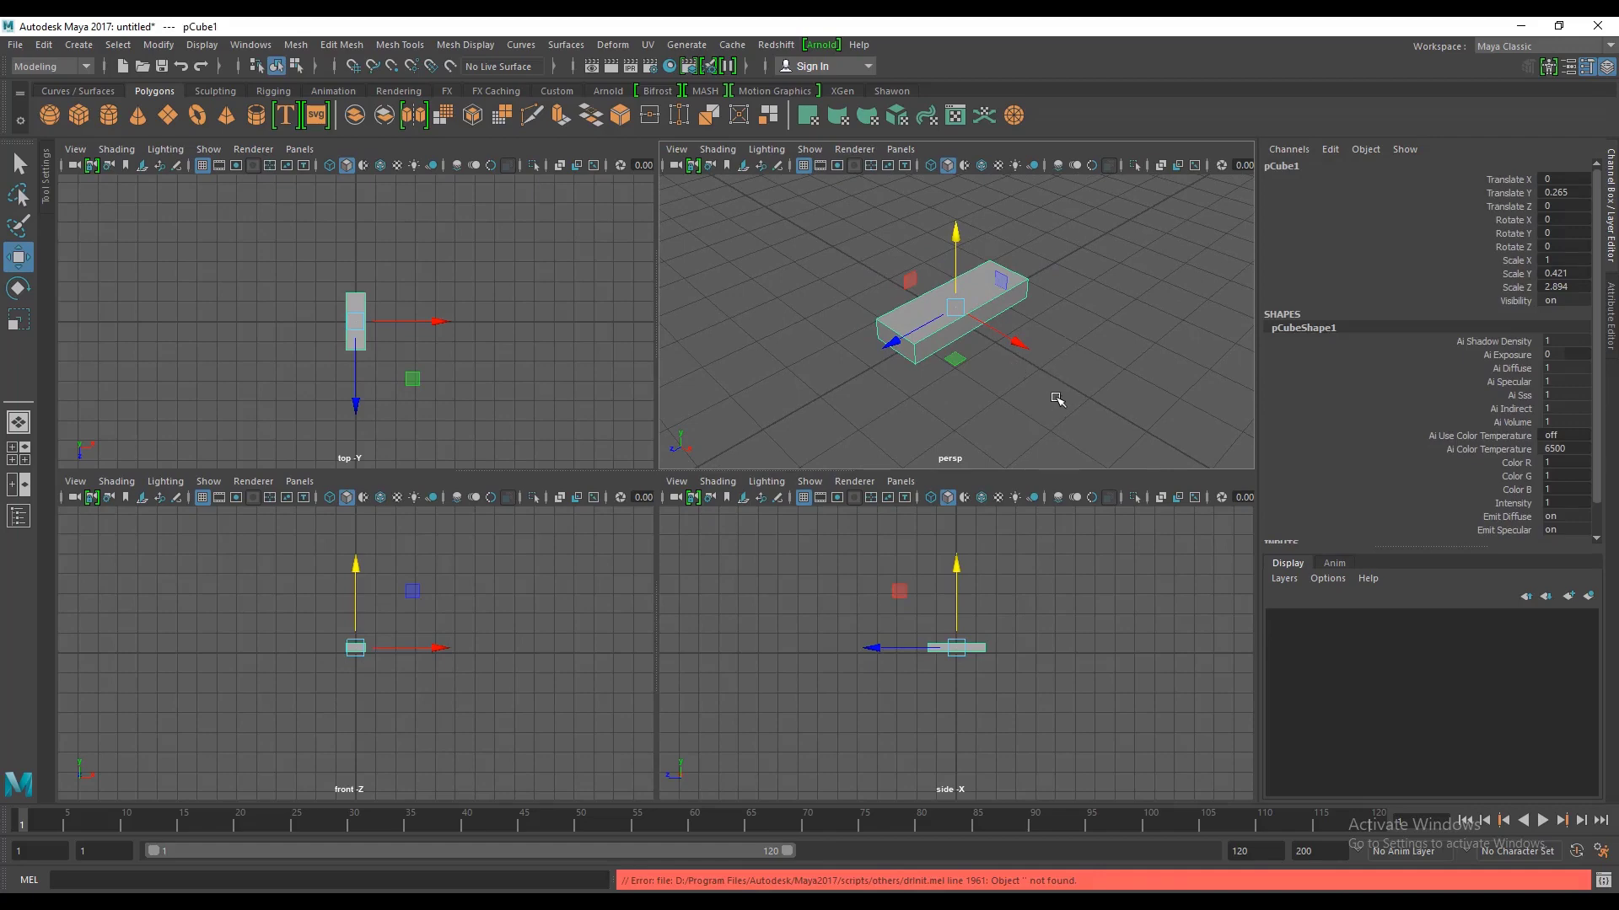
{"action": "left_click_drag", "start_coordinate": [1057, 399], "coordinate": [1003, 379], "text": "alt"}
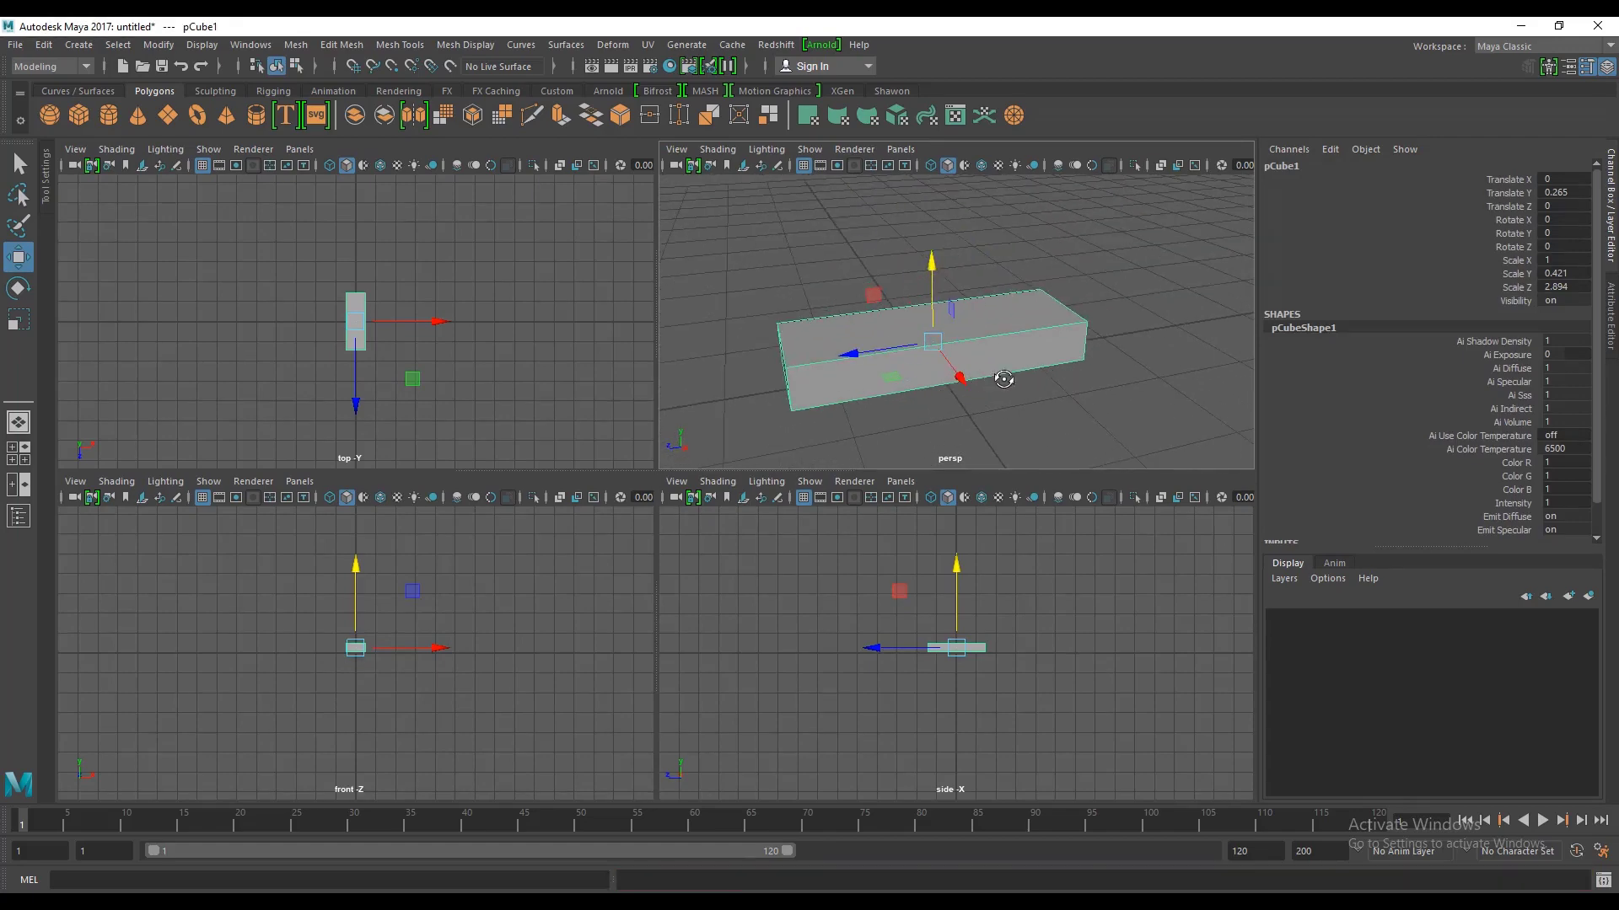
Step: Reselect the slab and return to a full-screen perspective view
{"action": "left_click", "coordinate": [1141, 250]}
{"action": "left_click", "coordinate": [1005, 316]}
{"action": "mouse_move", "coordinate": [1022, 362]}
{"action": "left_mouse_down", "text": "alt"}
{"action": "mouse_move", "coordinate": [1100, 237]}
{"action": "mouse_move", "coordinate": [1119, 282]}
{"action": "mouse_move", "coordinate": [997, 332]}
{"action": "left_mouse_up", "text": "alt"}
{"action": "left_click", "coordinate": [1100, 237]}
{"action": "left_click", "coordinate": [998, 333]}
{"action": "left_click", "coordinate": [1043, 246]}
{"action": "left_click", "coordinate": [967, 320]}
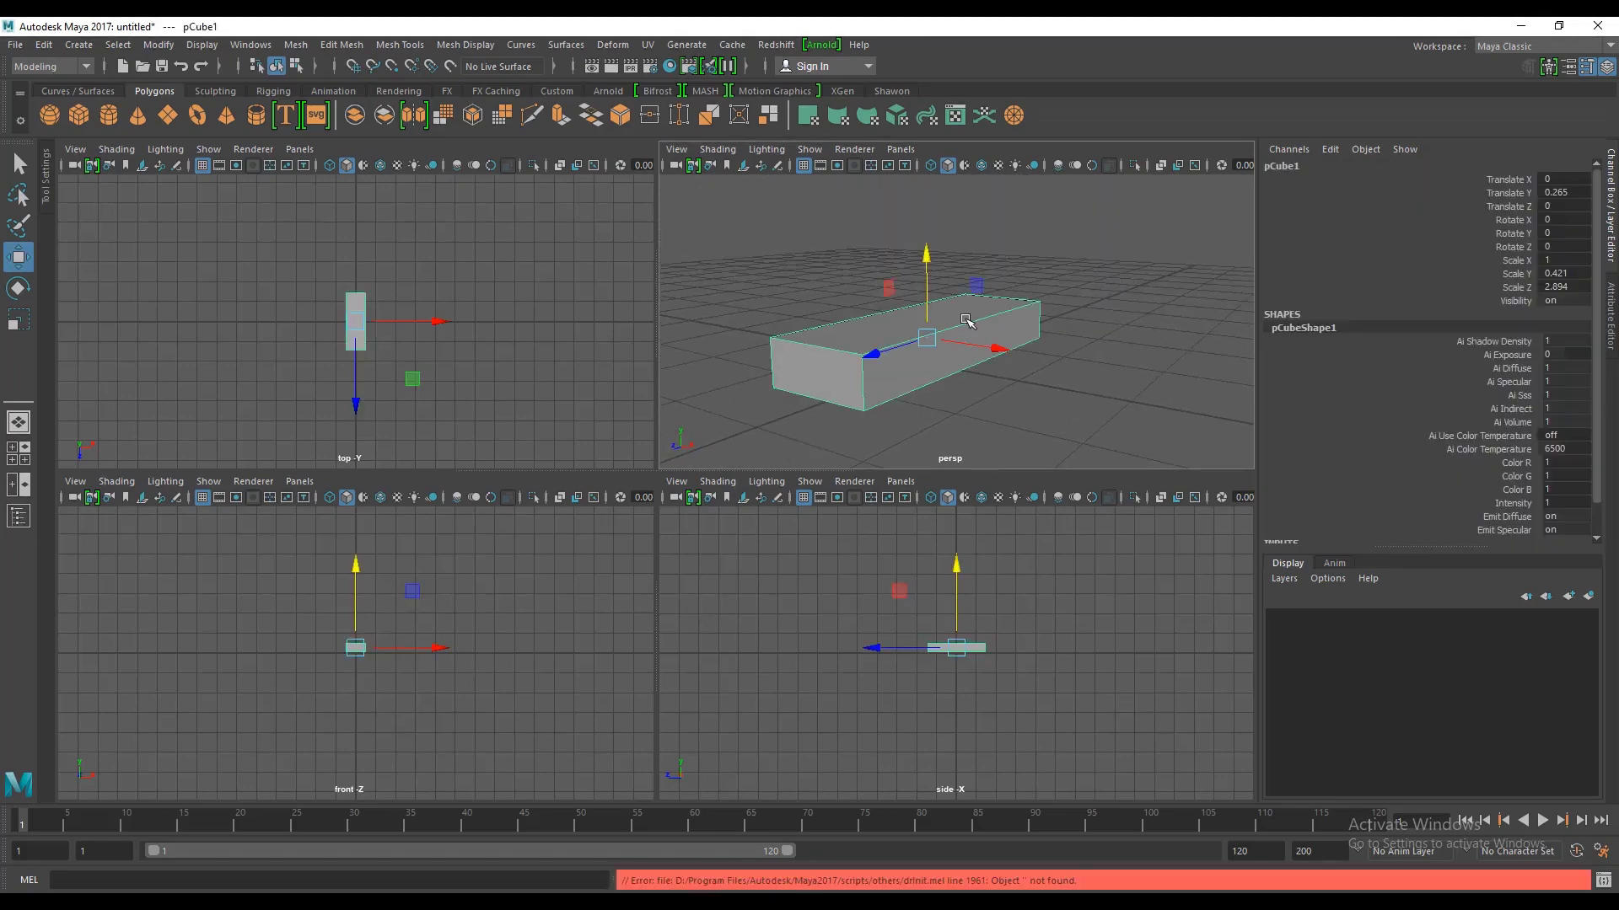
{"action": "key", "text": "space"}
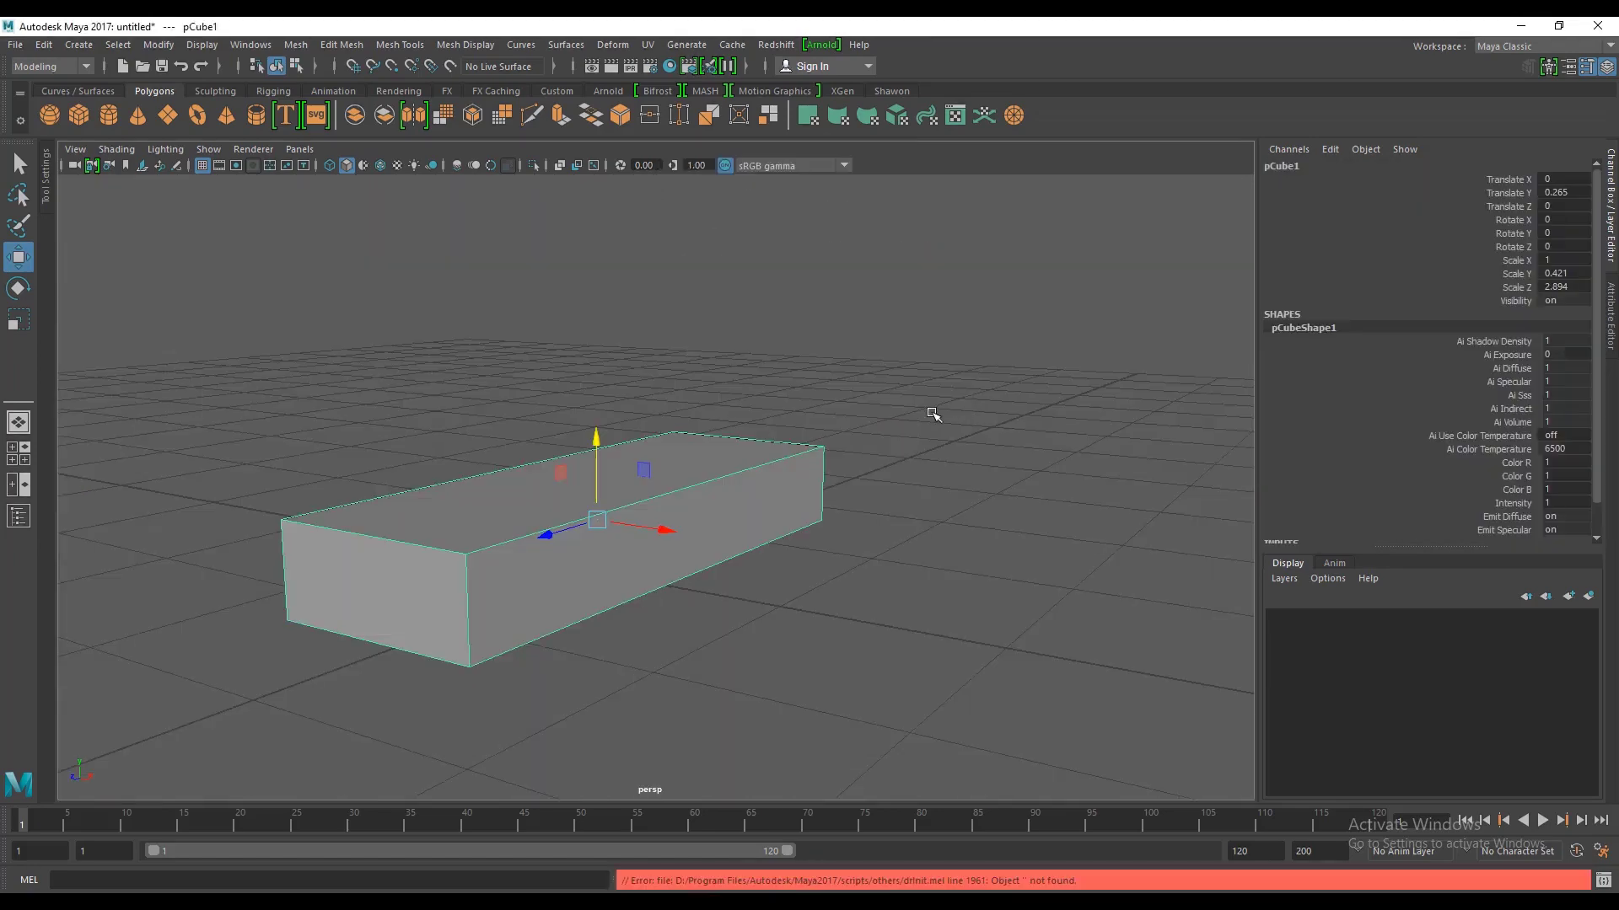
{"action": "mouse_move", "coordinate": [895, 481]}
{"action": "left_mouse_down", "text": "alt"}
{"action": "mouse_move", "coordinate": [809, 506]}
{"action": "mouse_move", "coordinate": [1066, 477]}
{"action": "mouse_move", "coordinate": [752, 560]}
{"action": "left_mouse_up", "text": "alt"}
Step: Widen the slab to Scale X 1.269 and shorten Z to about 2.735
{"action": "key", "text": "r"}
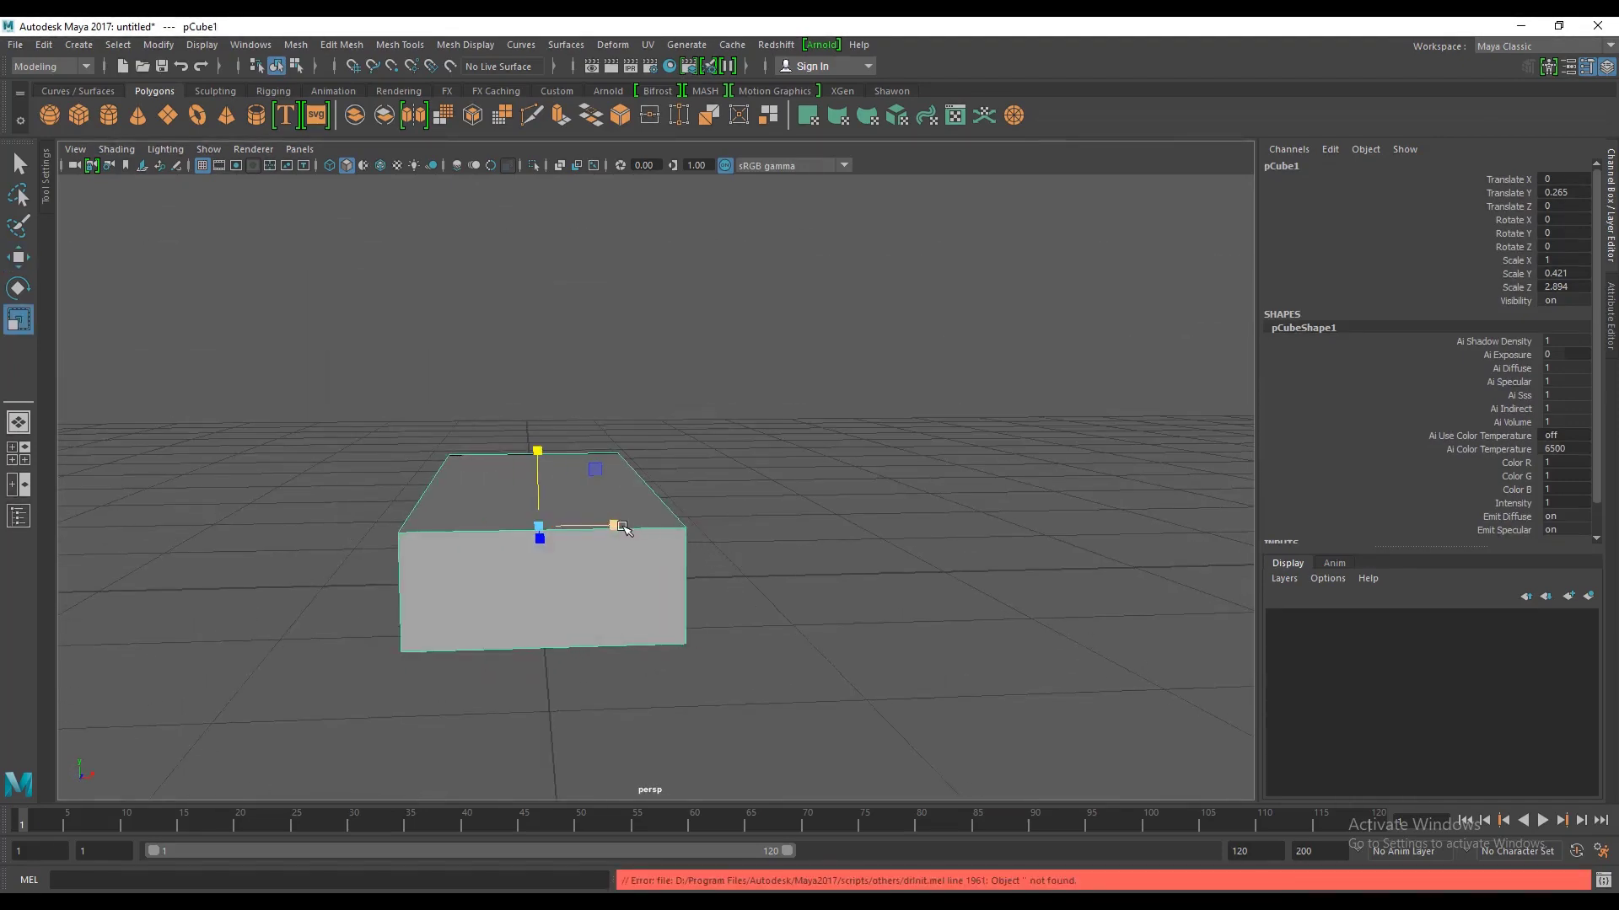
{"action": "mouse_move", "coordinate": [622, 528]}
{"action": "left_mouse_down"}
{"action": "mouse_move", "coordinate": [657, 531]}
{"action": "mouse_move", "coordinate": [721, 585]}
{"action": "left_mouse_up"}
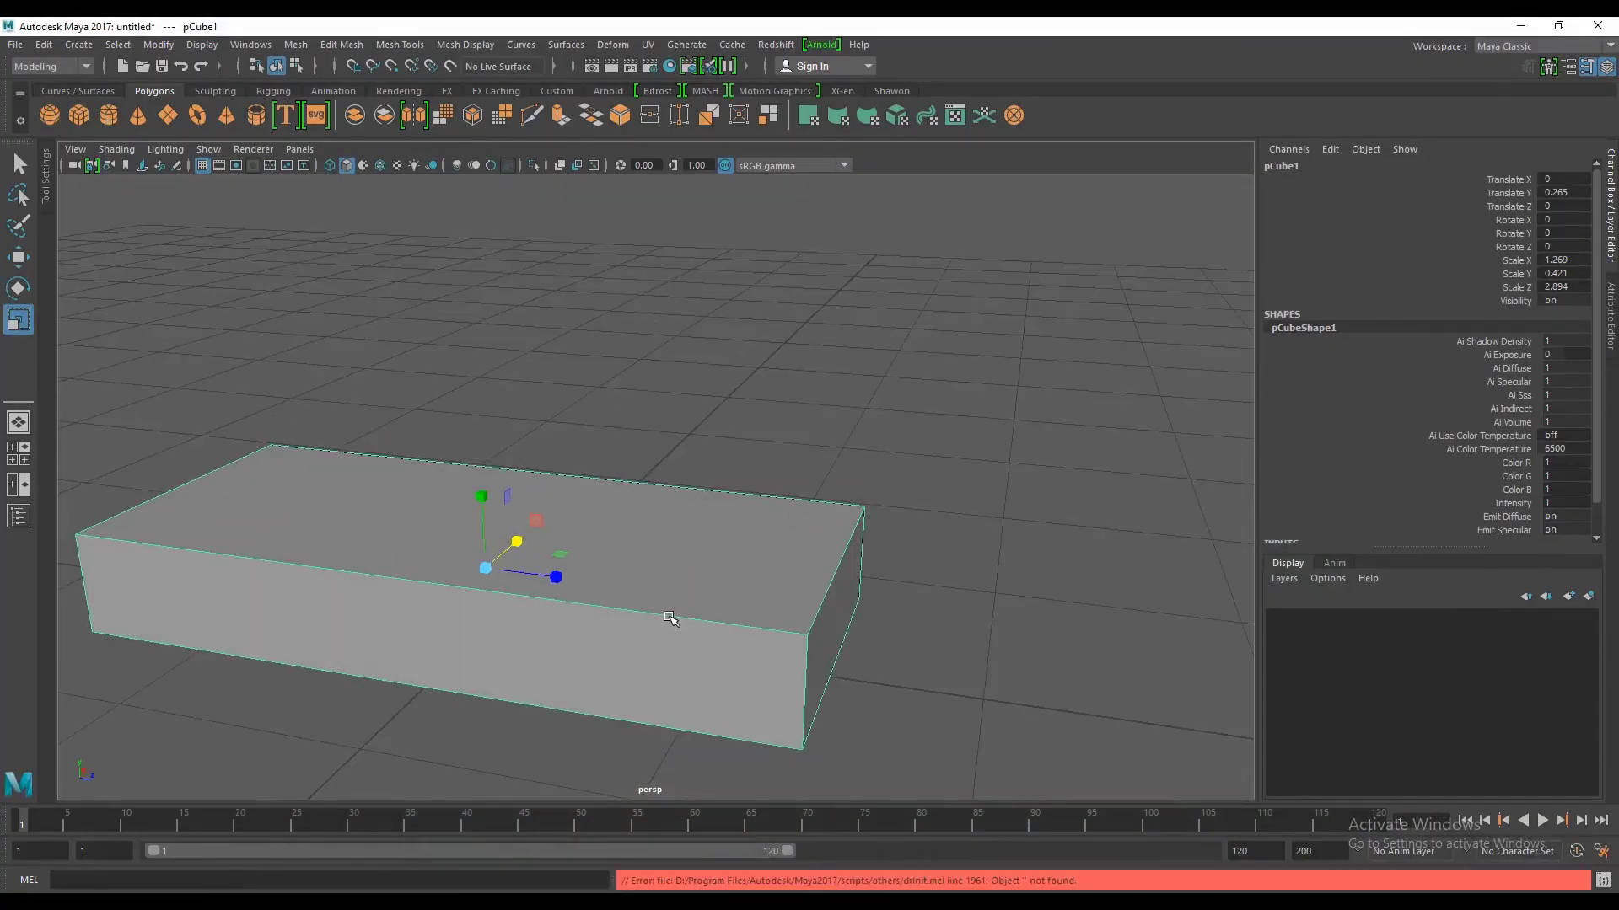
{"action": "scroll", "coordinate": [666, 607], "scroll_direction": "down", "scroll_amount": 3}
{"action": "left_click", "coordinate": [950, 351]}
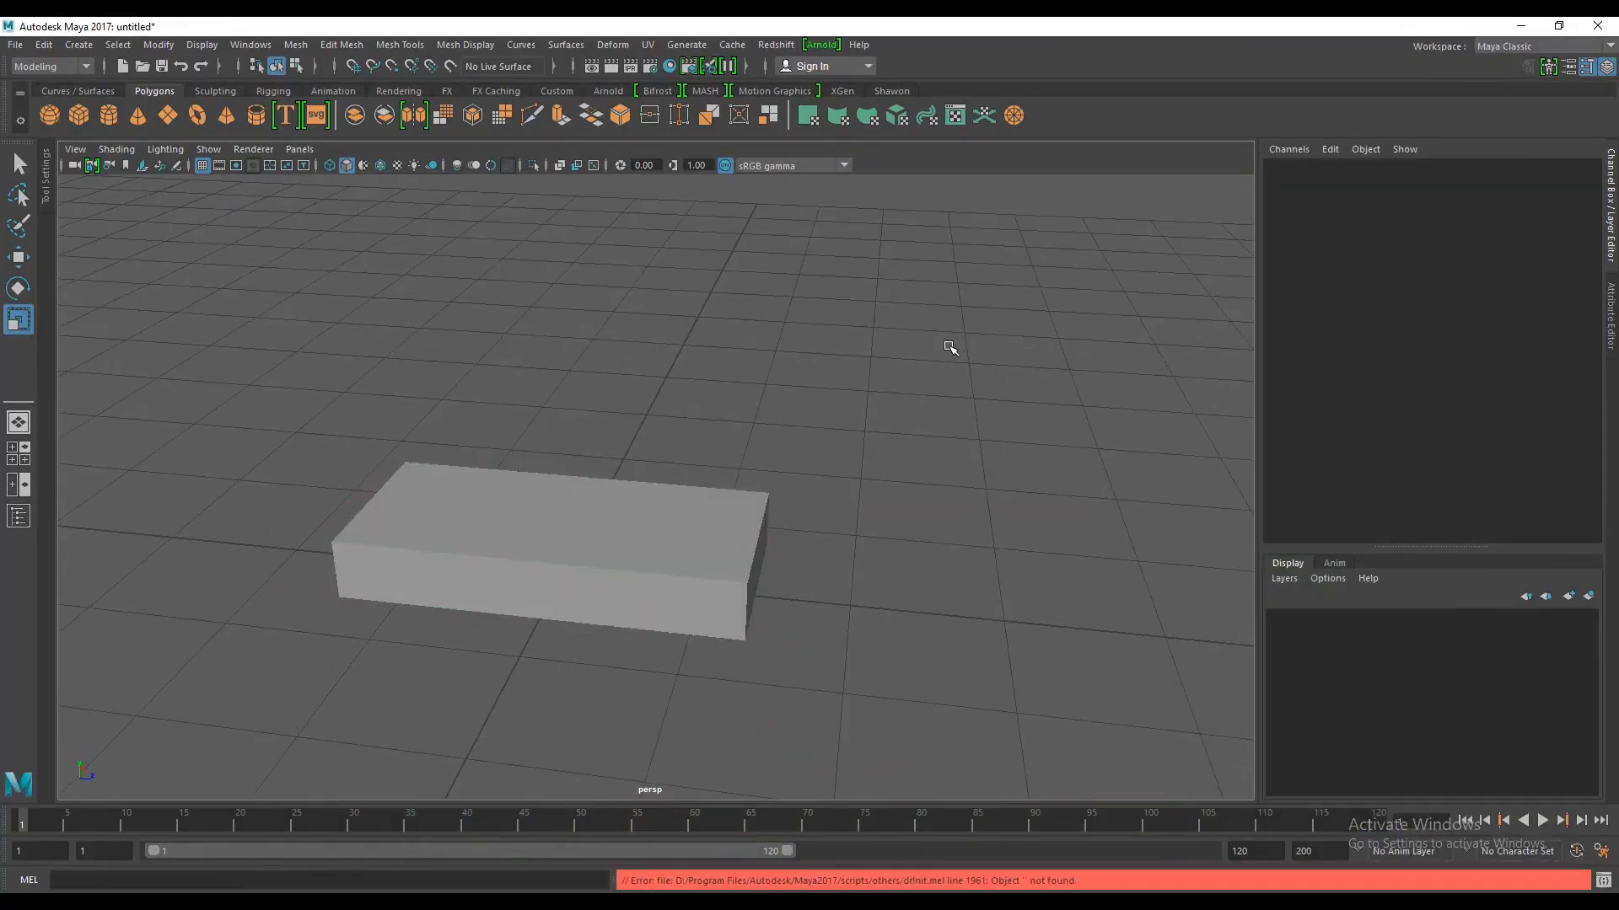
{"action": "mouse_move", "coordinate": [950, 351]}
{"action": "left_mouse_down", "text": "alt"}
{"action": "mouse_move", "coordinate": [773, 459]}
{"action": "mouse_move", "coordinate": [776, 528]}
{"action": "mouse_move", "coordinate": [708, 532]}
{"action": "mouse_move", "coordinate": [870, 523]}
{"action": "left_mouse_up", "text": "alt"}
{"action": "left_click", "coordinate": [708, 531]}
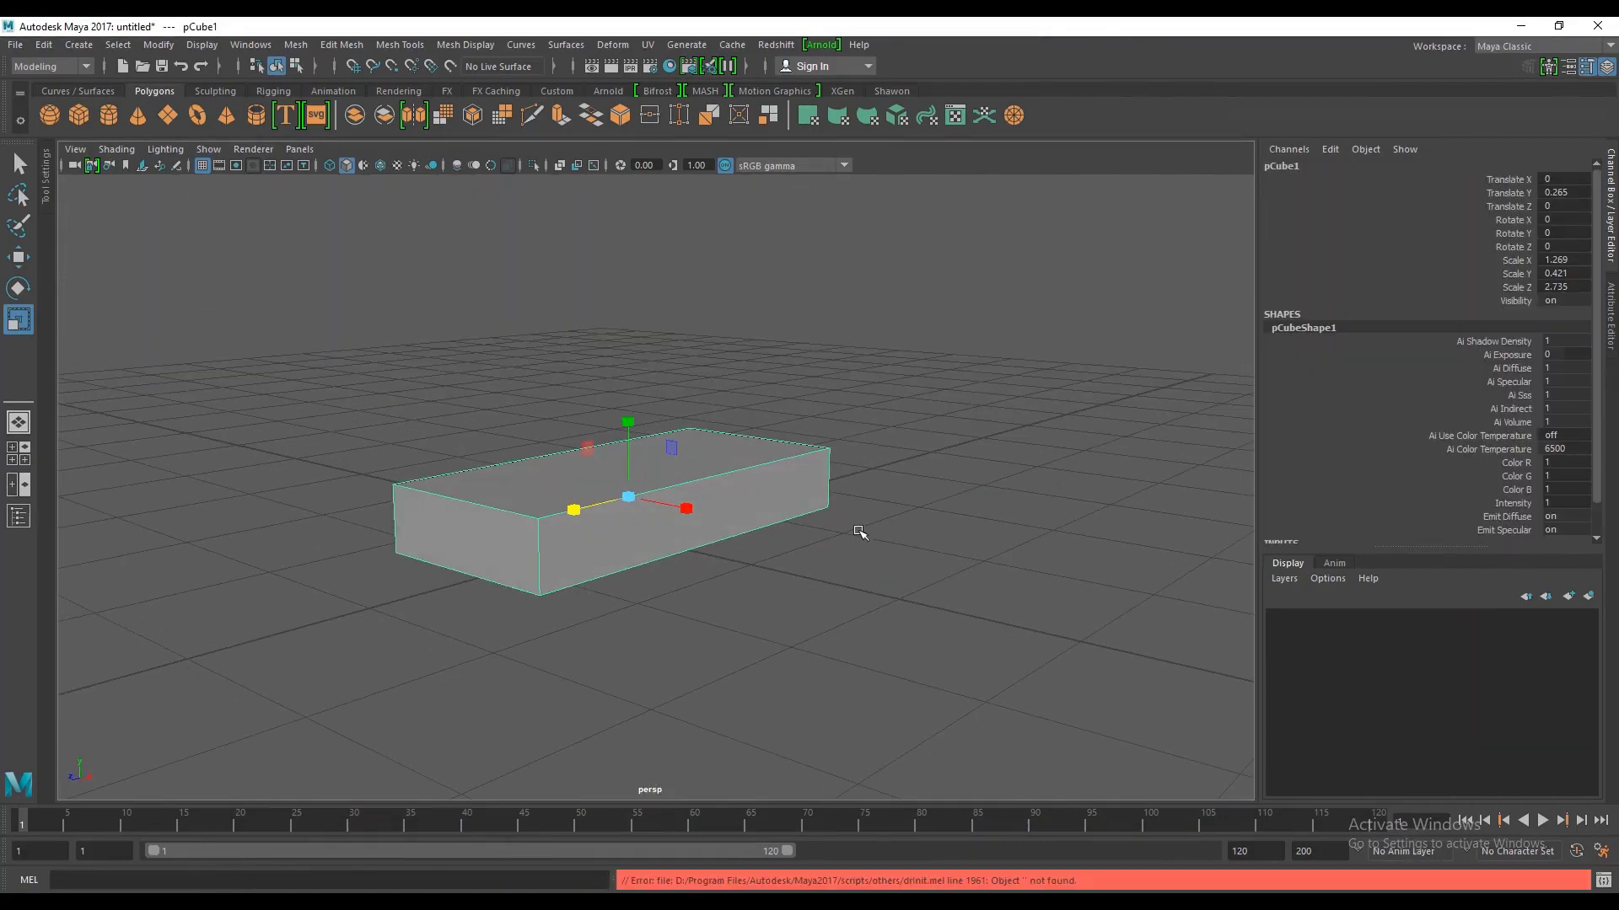
{"action": "mouse_move", "coordinate": [725, 489]}
{"action": "left_mouse_down", "text": "alt"}
{"action": "mouse_move", "coordinate": [820, 498]}
{"action": "mouse_move", "coordinate": [748, 542]}
{"action": "mouse_move", "coordinate": [807, 717]}
{"action": "left_mouse_up", "text": "alt"}
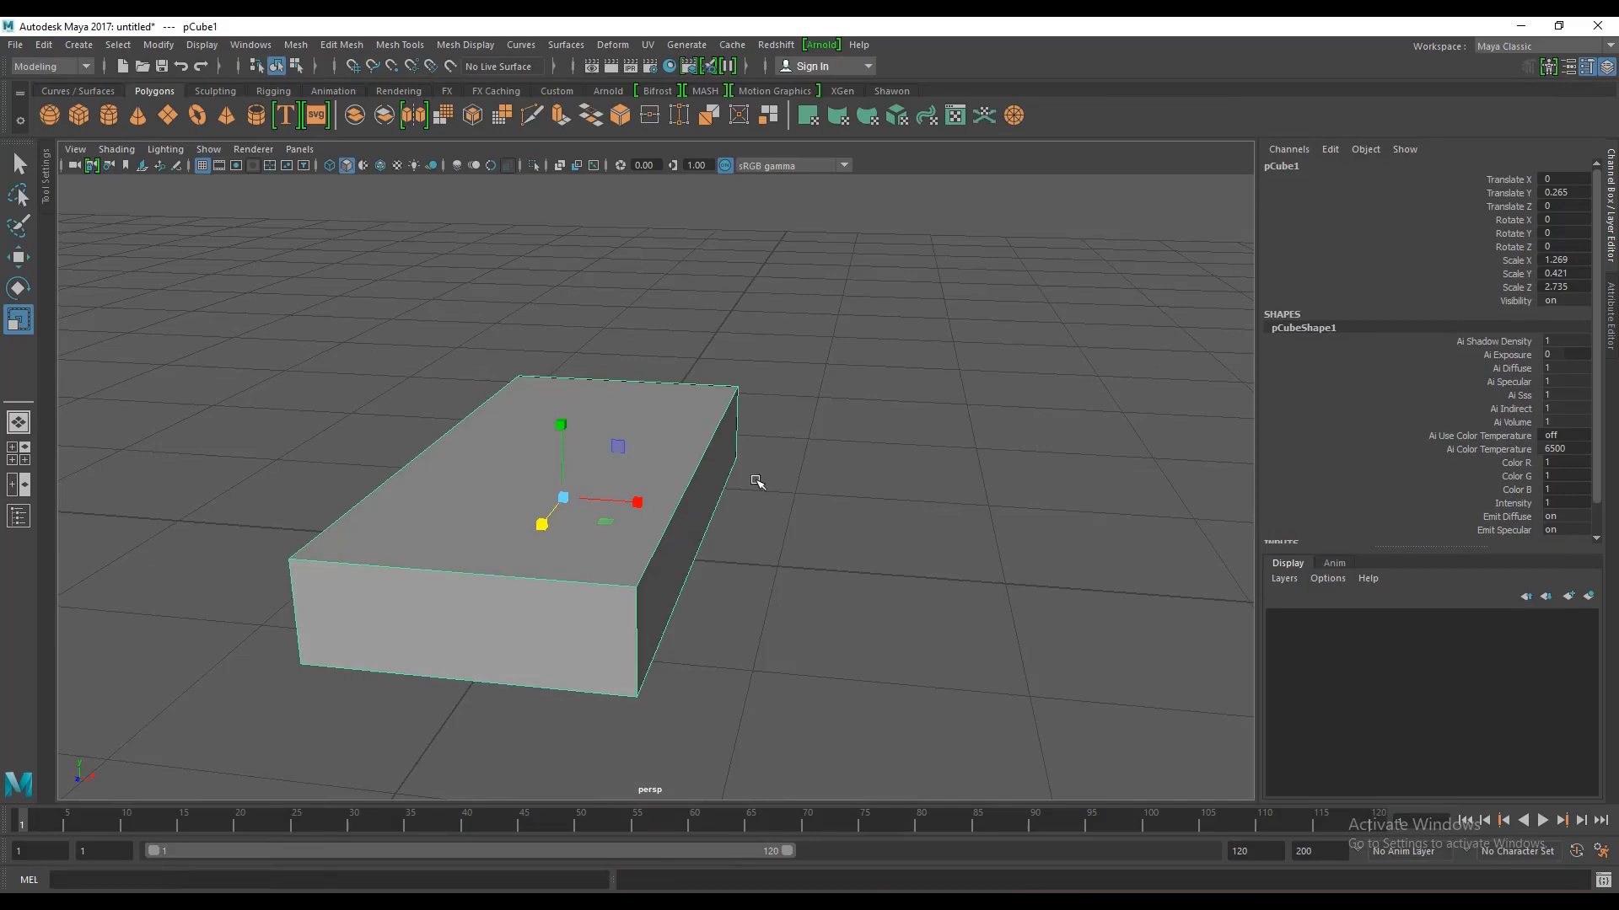
{"action": "mouse_move", "coordinate": [751, 477]}
{"action": "left_mouse_down", "text": "alt"}
{"action": "mouse_move", "coordinate": [838, 426]}
{"action": "mouse_move", "coordinate": [815, 345]}
{"action": "left_mouse_up", "text": "alt"}
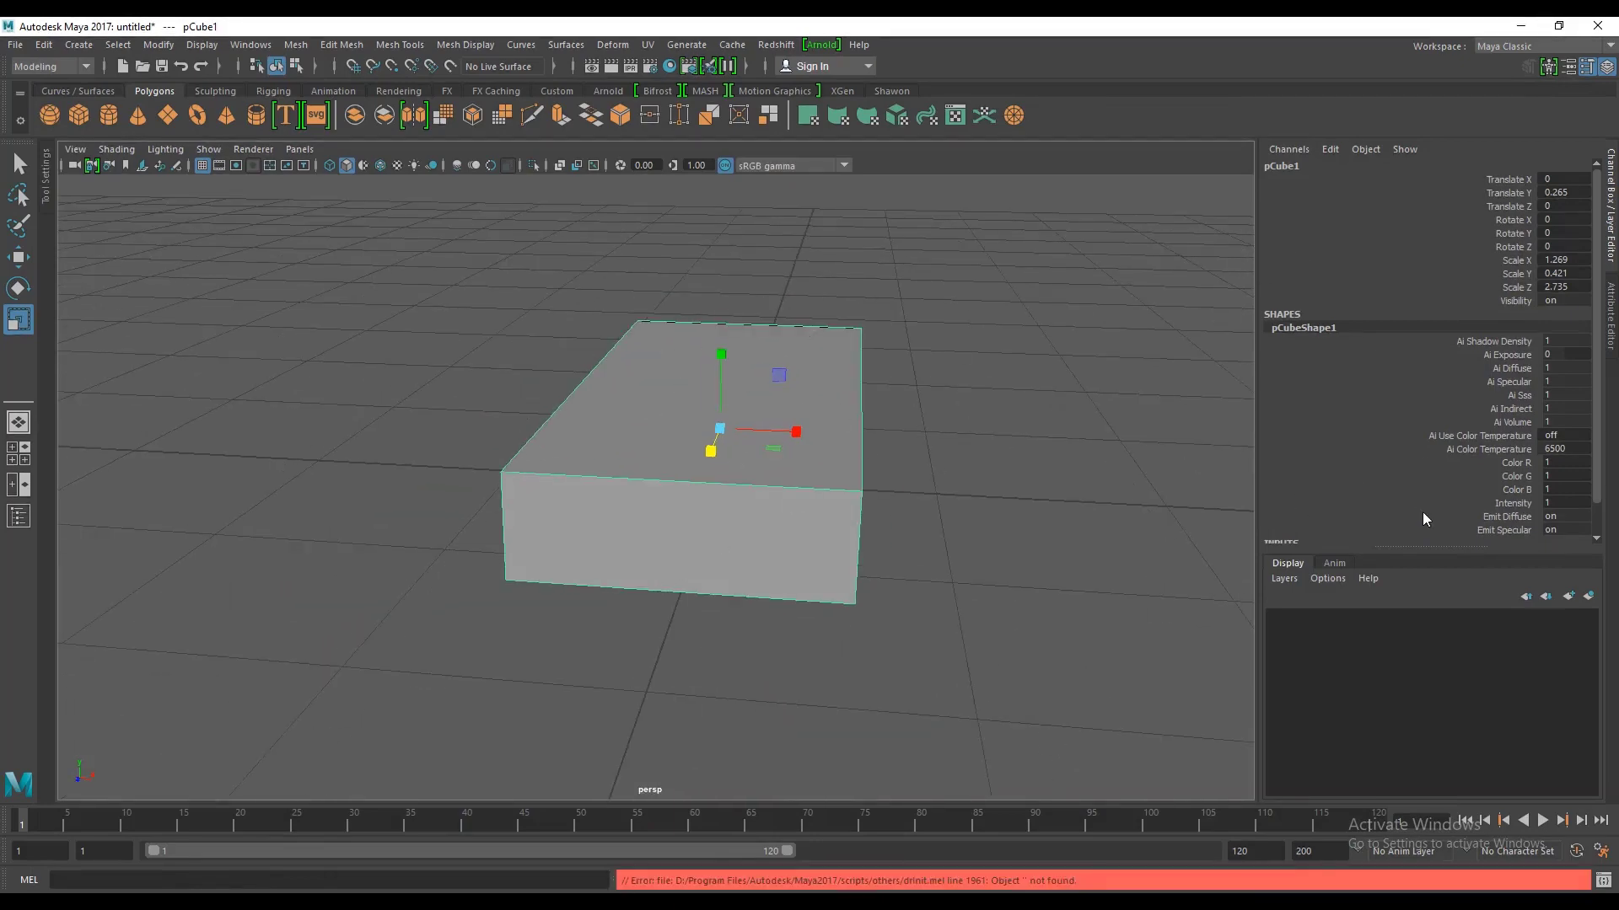
Step: Set polyCube1 Subdivisions Width to 3 in the Channel Box
{"action": "left_click", "coordinate": [1060, 383]}
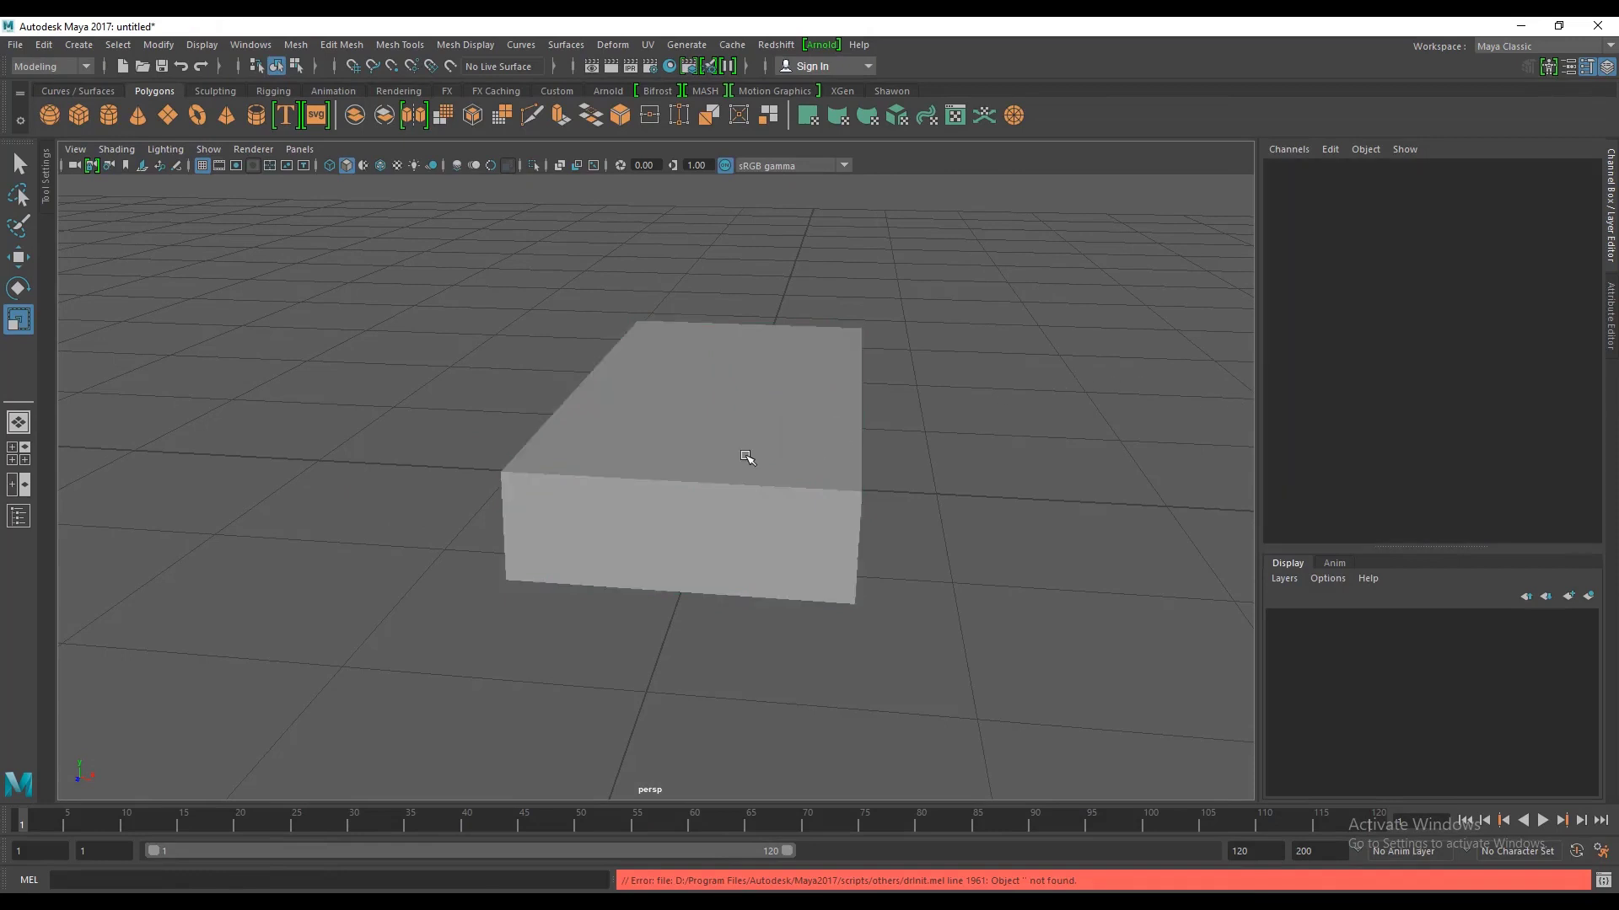
{"action": "left_click", "coordinate": [745, 452]}
{"action": "scroll", "coordinate": [1453, 387], "scroll_direction": "down", "scroll_amount": 1}
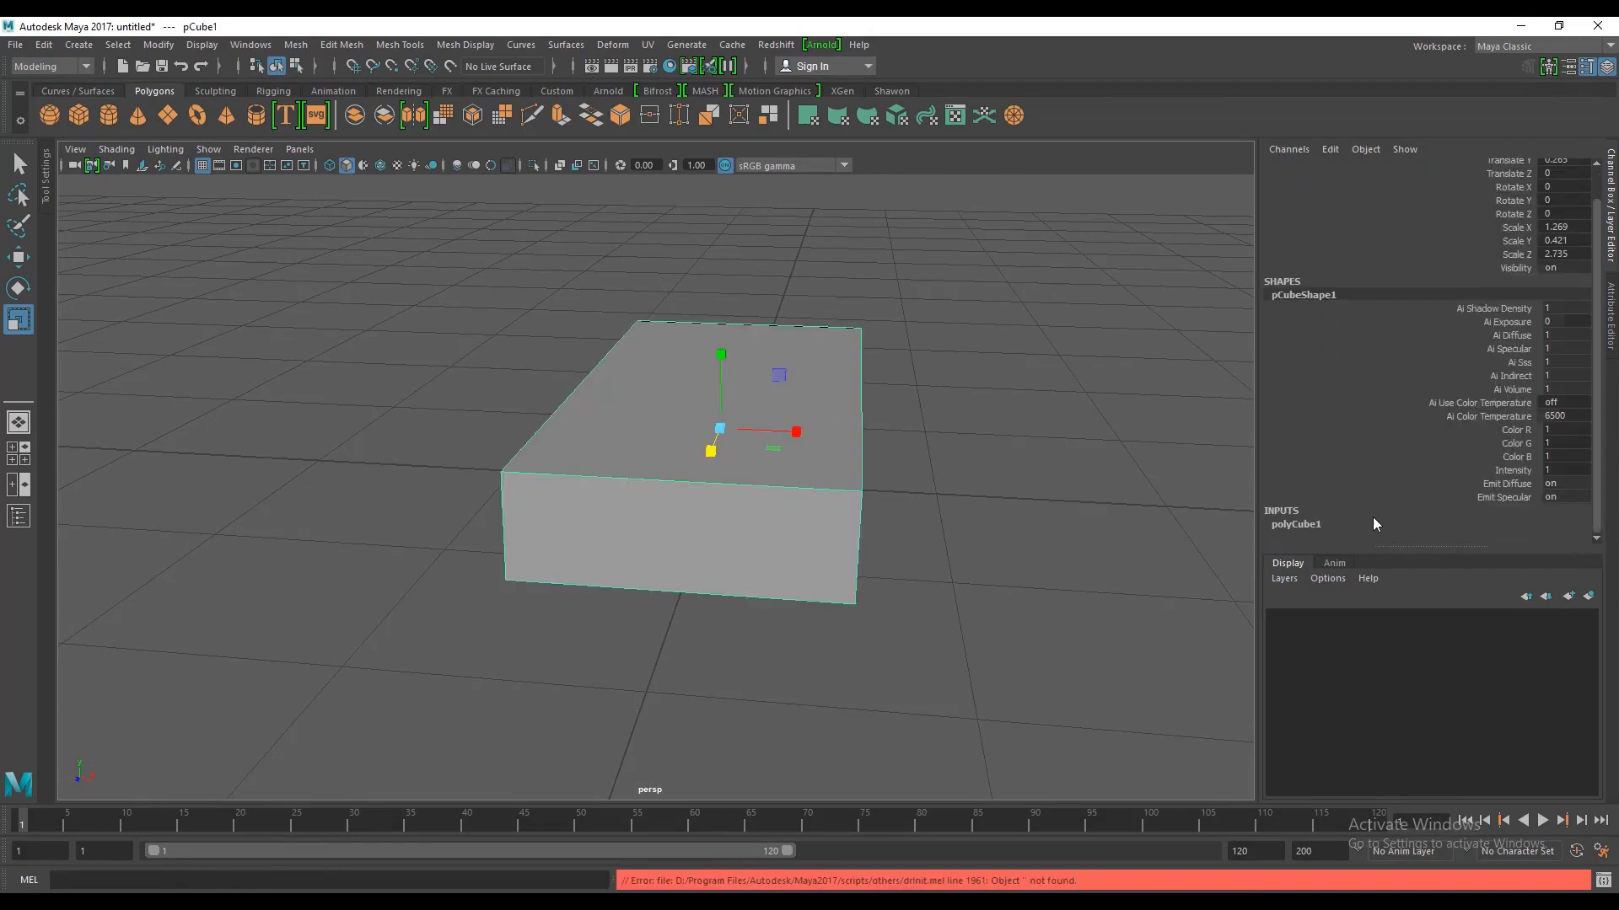
{"action": "left_click", "coordinate": [1294, 524]}
{"action": "scroll", "coordinate": [1365, 437], "scroll_direction": "down", "scroll_amount": 1}
{"action": "scroll", "coordinate": [1534, 469], "scroll_direction": "down", "scroll_amount": 1}
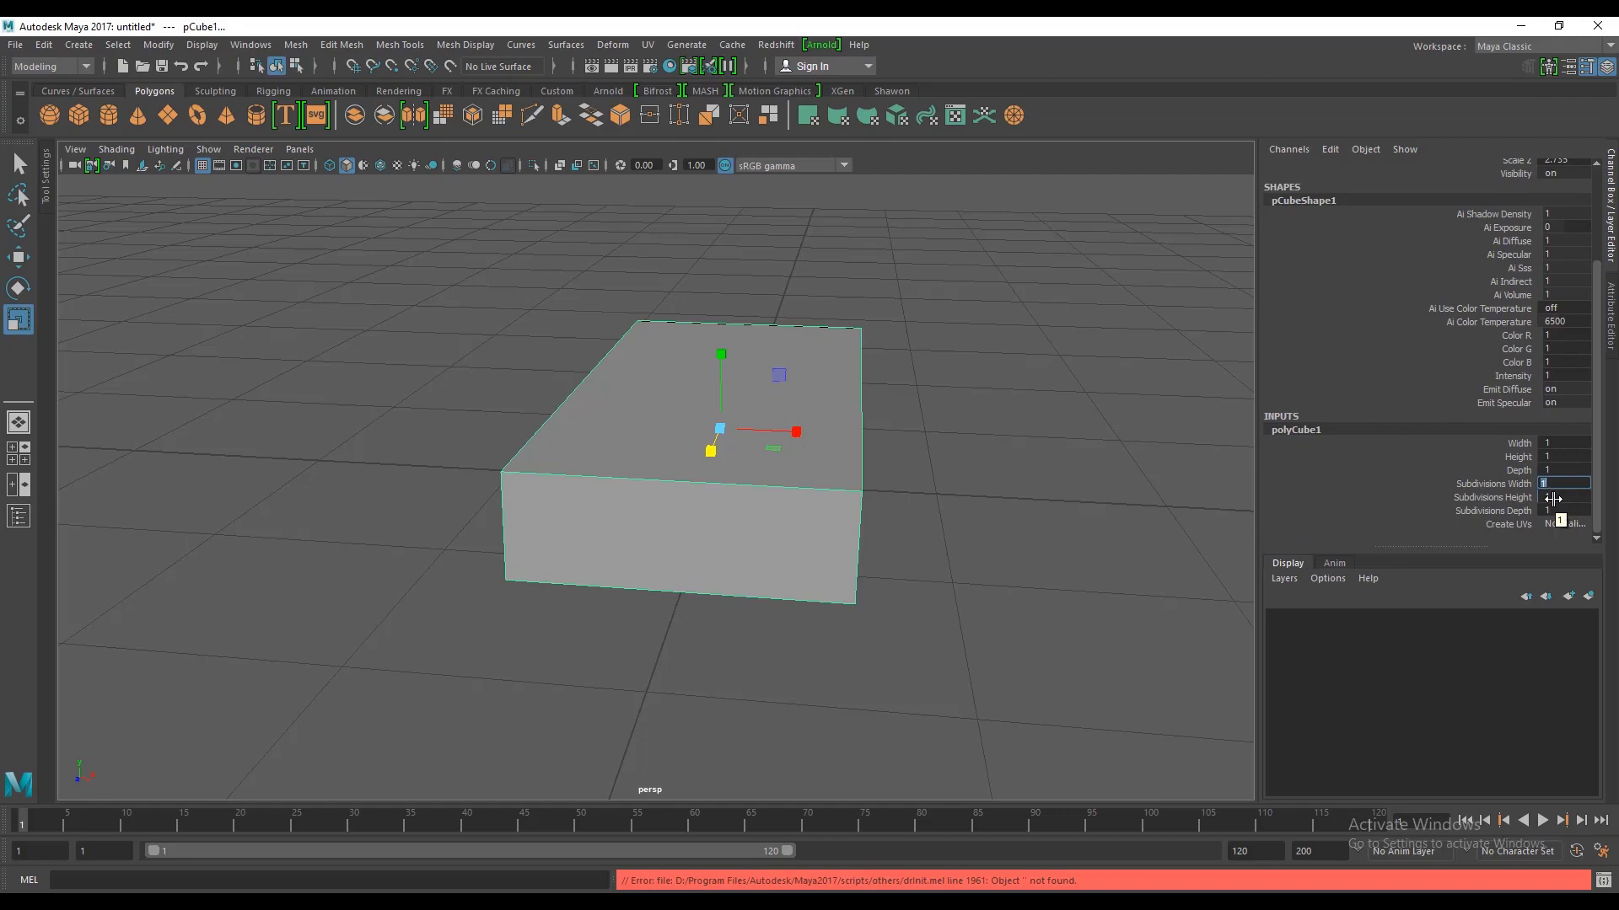
{"action": "key", "text": "Return"}
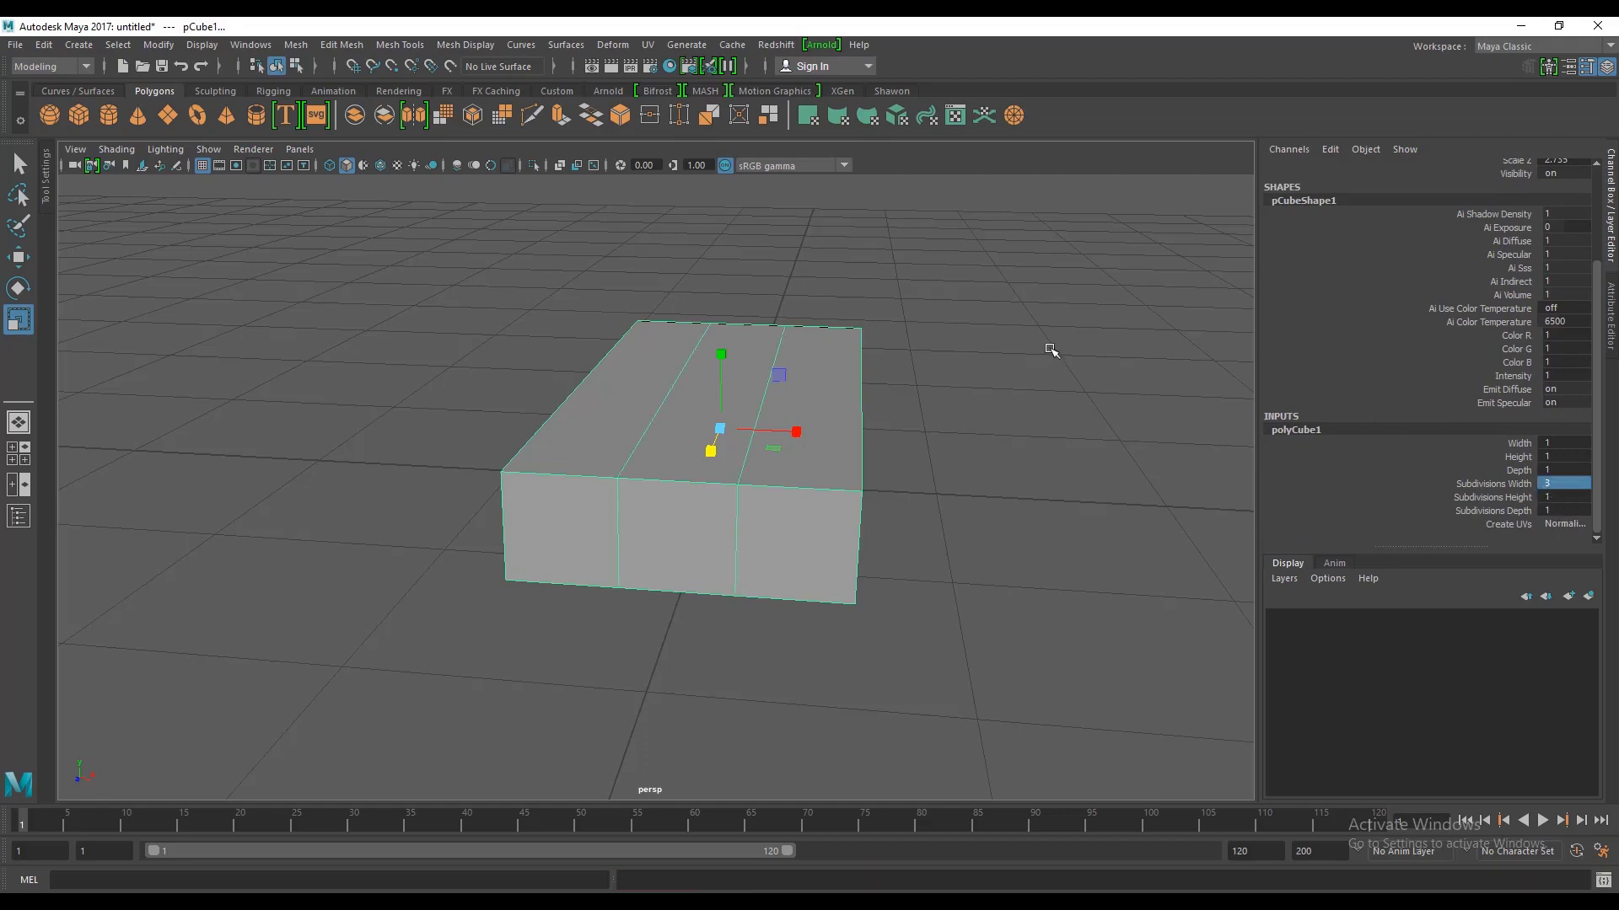
Step: Orbit around the three-division box and reopen its polyCube1 settings
{"action": "left_click", "coordinate": [1052, 350]}
{"action": "left_click_drag", "start_coordinate": [961, 470], "coordinate": [841, 445], "text": "alt"}
{"action": "left_click", "coordinate": [841, 444]}
{"action": "mouse_move", "coordinate": [950, 470]}
{"action": "left_mouse_down", "text": "alt"}
{"action": "mouse_move", "coordinate": [719, 515]}
{"action": "mouse_move", "coordinate": [751, 549]}
{"action": "mouse_move", "coordinate": [845, 492]}
{"action": "mouse_move", "coordinate": [991, 521]}
{"action": "left_mouse_up", "text": "alt"}
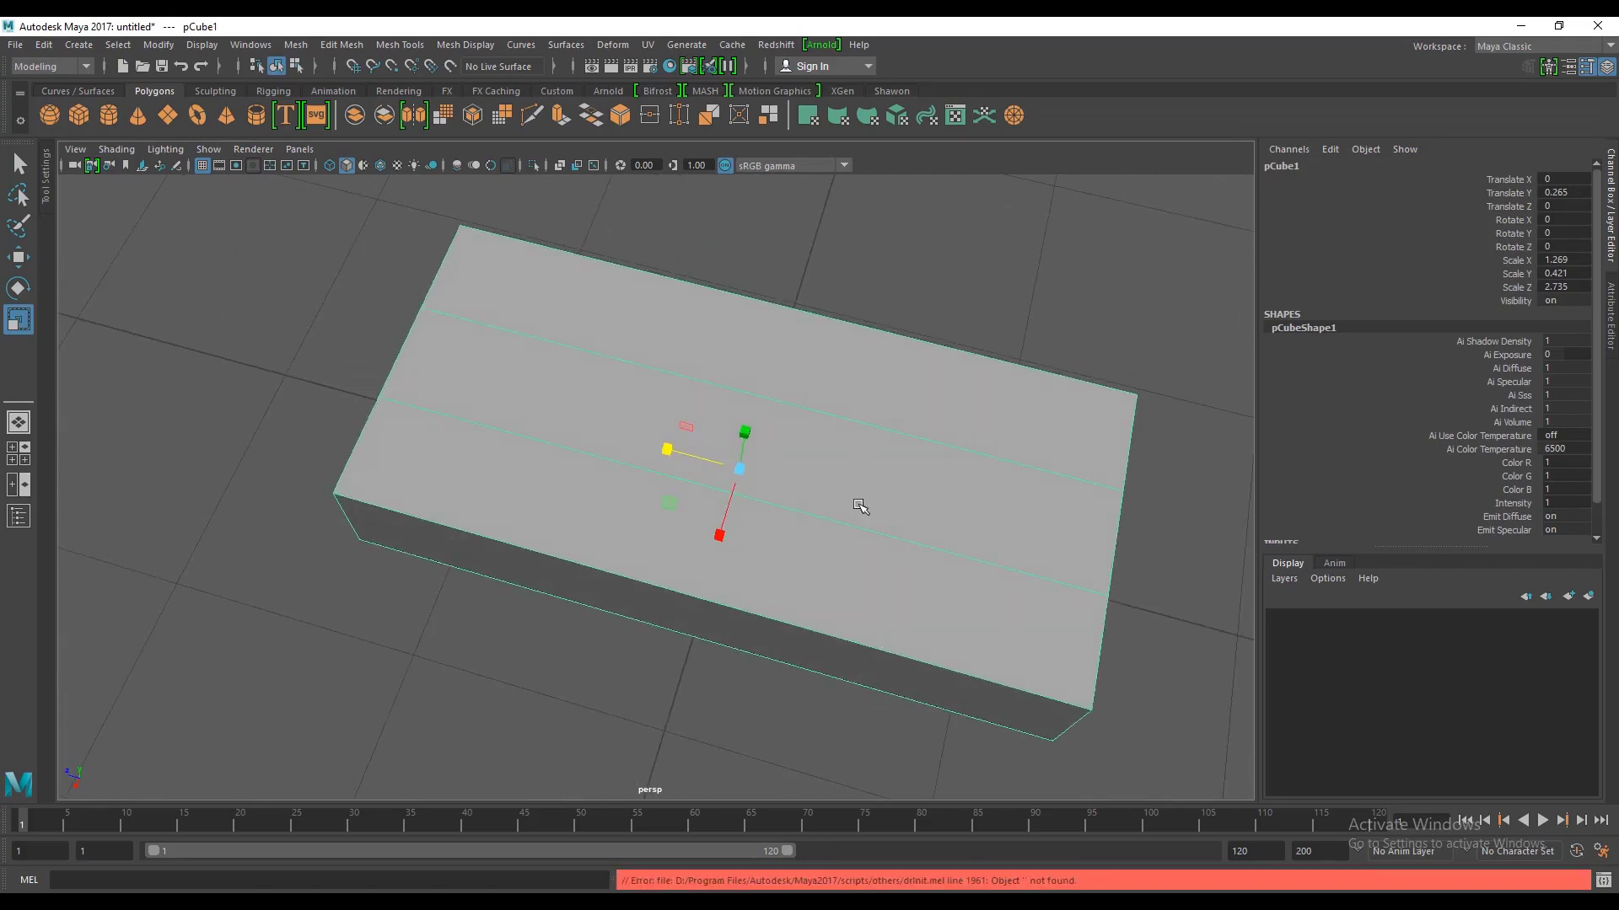
{"action": "mouse_move", "coordinate": [728, 495]}
{"action": "left_mouse_down", "text": "alt"}
{"action": "mouse_move", "coordinate": [827, 495]}
{"action": "mouse_move", "coordinate": [826, 447]}
{"action": "left_mouse_up", "text": "alt"}
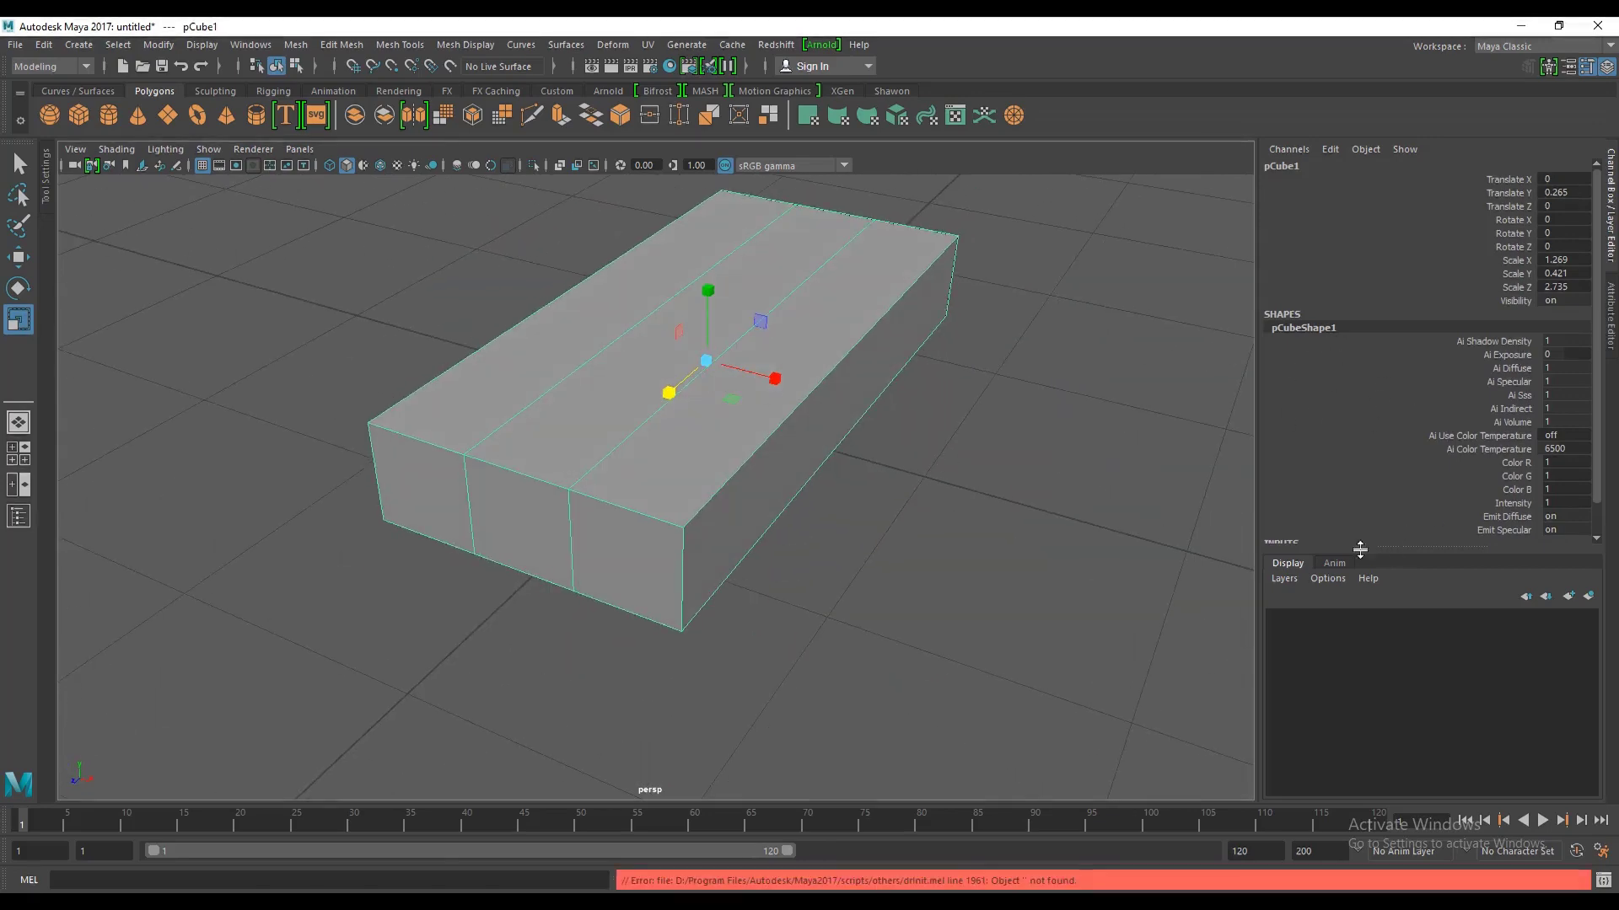
{"action": "scroll", "coordinate": [1349, 480], "scroll_direction": "down", "scroll_amount": 1}
{"action": "left_click", "coordinate": [1290, 525]}
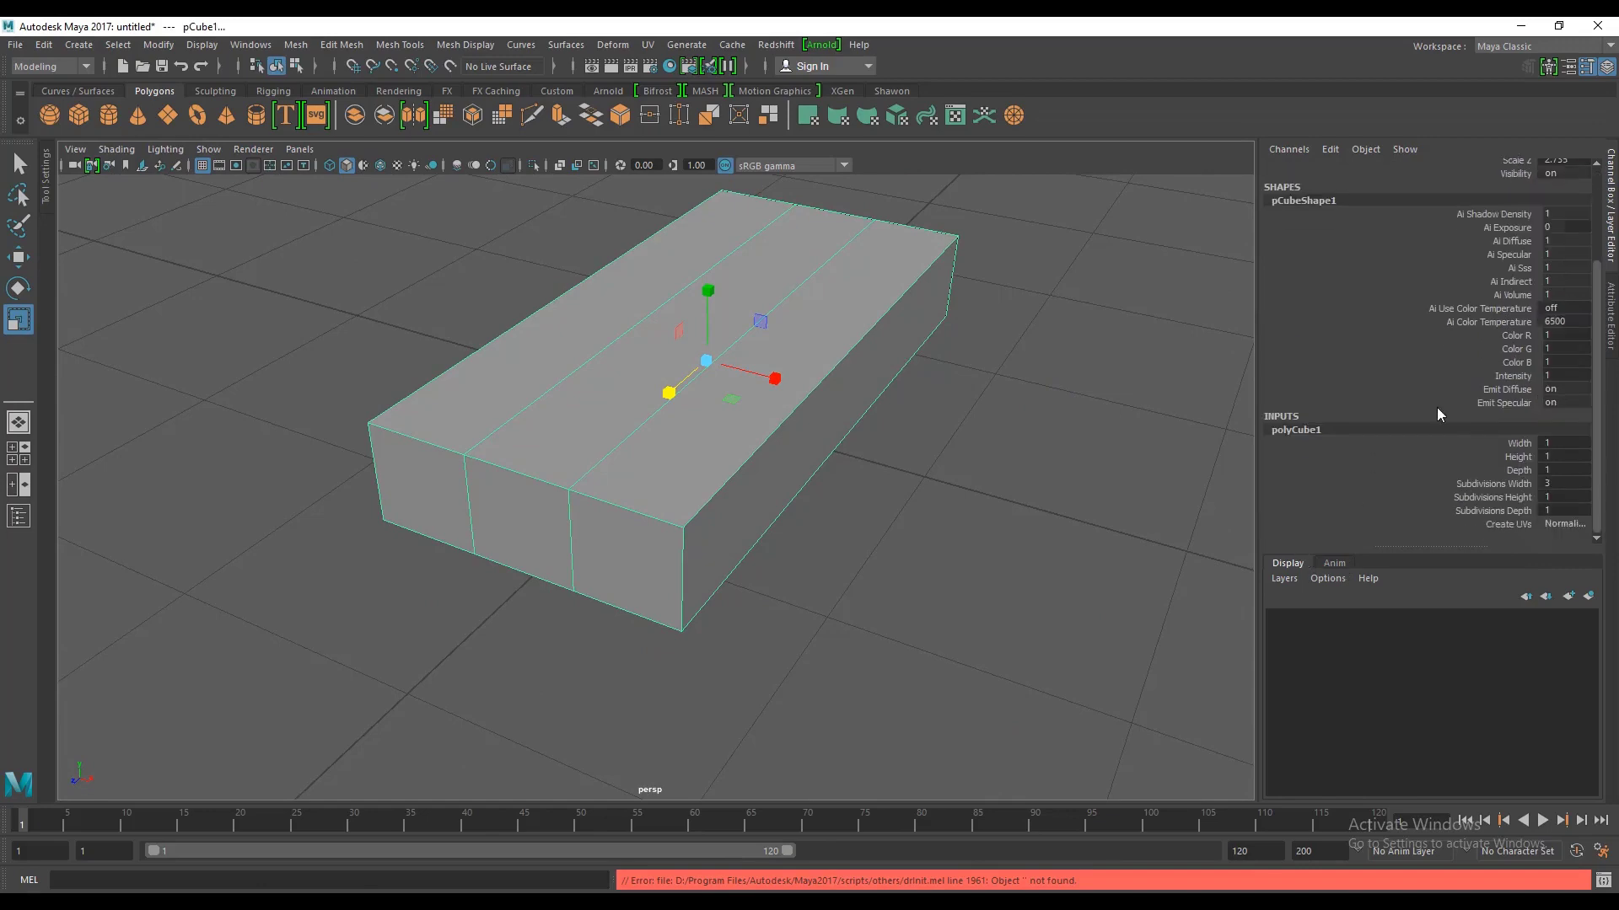
{"action": "mouse_move", "coordinate": [858, 434]}
{"action": "left_mouse_down", "text": "alt"}
{"action": "mouse_move", "coordinate": [747, 438]}
{"action": "mouse_move", "coordinate": [817, 451]}
{"action": "left_mouse_up", "text": "alt"}
{"action": "scroll", "coordinate": [827, 441], "scroll_direction": "up", "scroll_amount": 3}
{"action": "scroll", "coordinate": [806, 502], "scroll_direction": "down", "scroll_amount": 3}
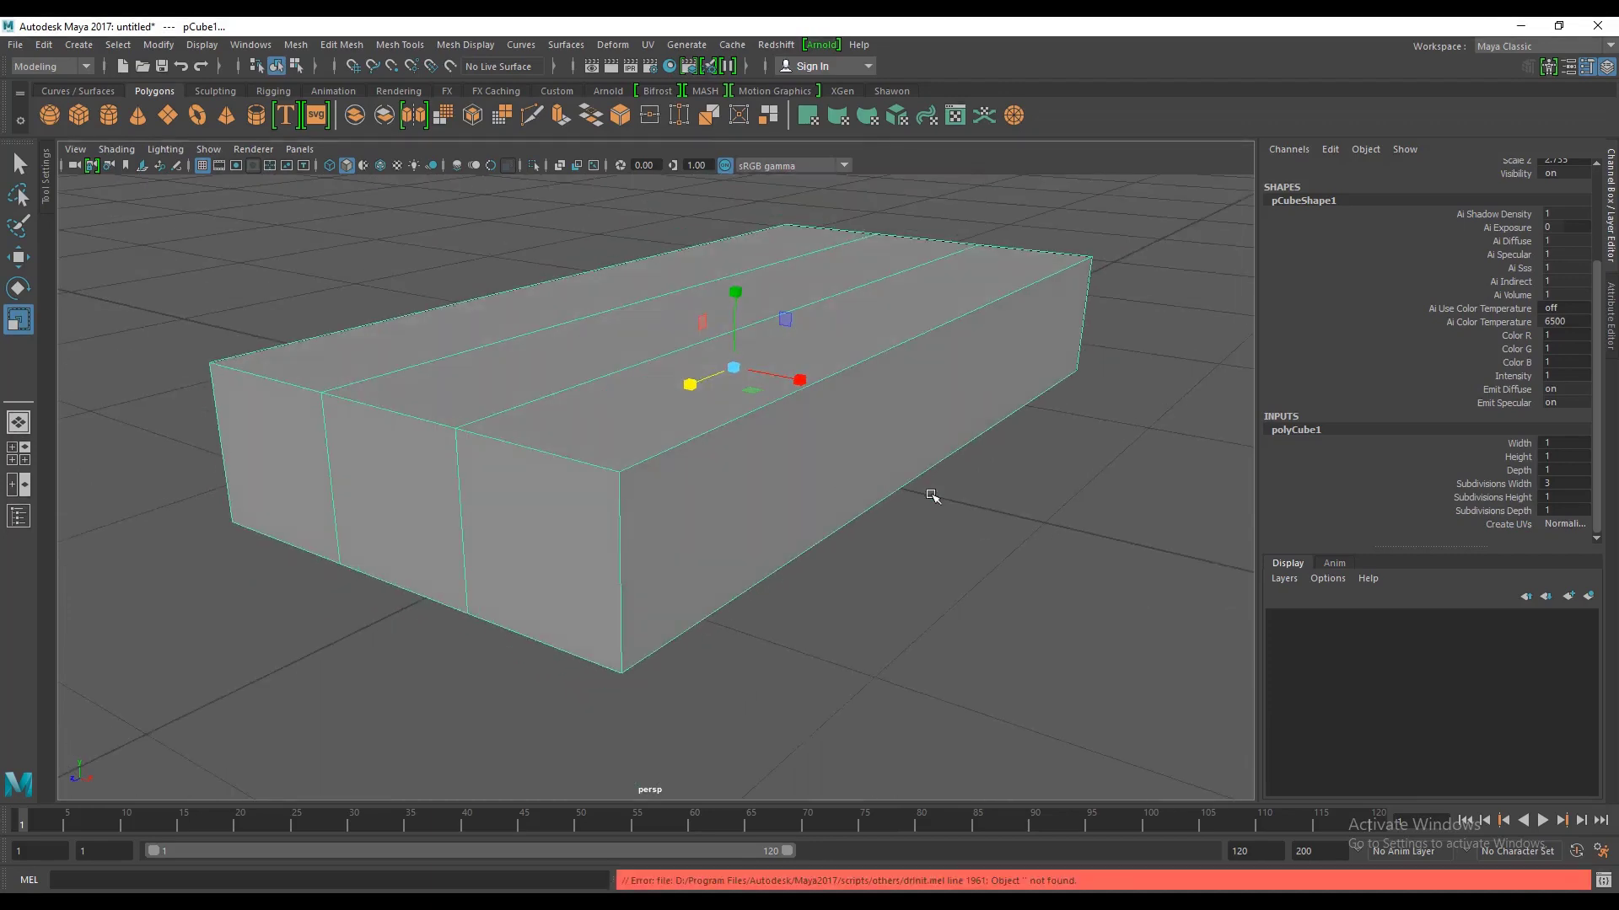
{"action": "scroll", "coordinate": [932, 495], "scroll_direction": "down", "scroll_amount": 2}
{"action": "scroll", "coordinate": [871, 473], "scroll_direction": "down", "scroll_amount": 2}
Step: Reselect the box and orbit to view its top and sides
{"action": "left_click", "coordinate": [895, 296]}
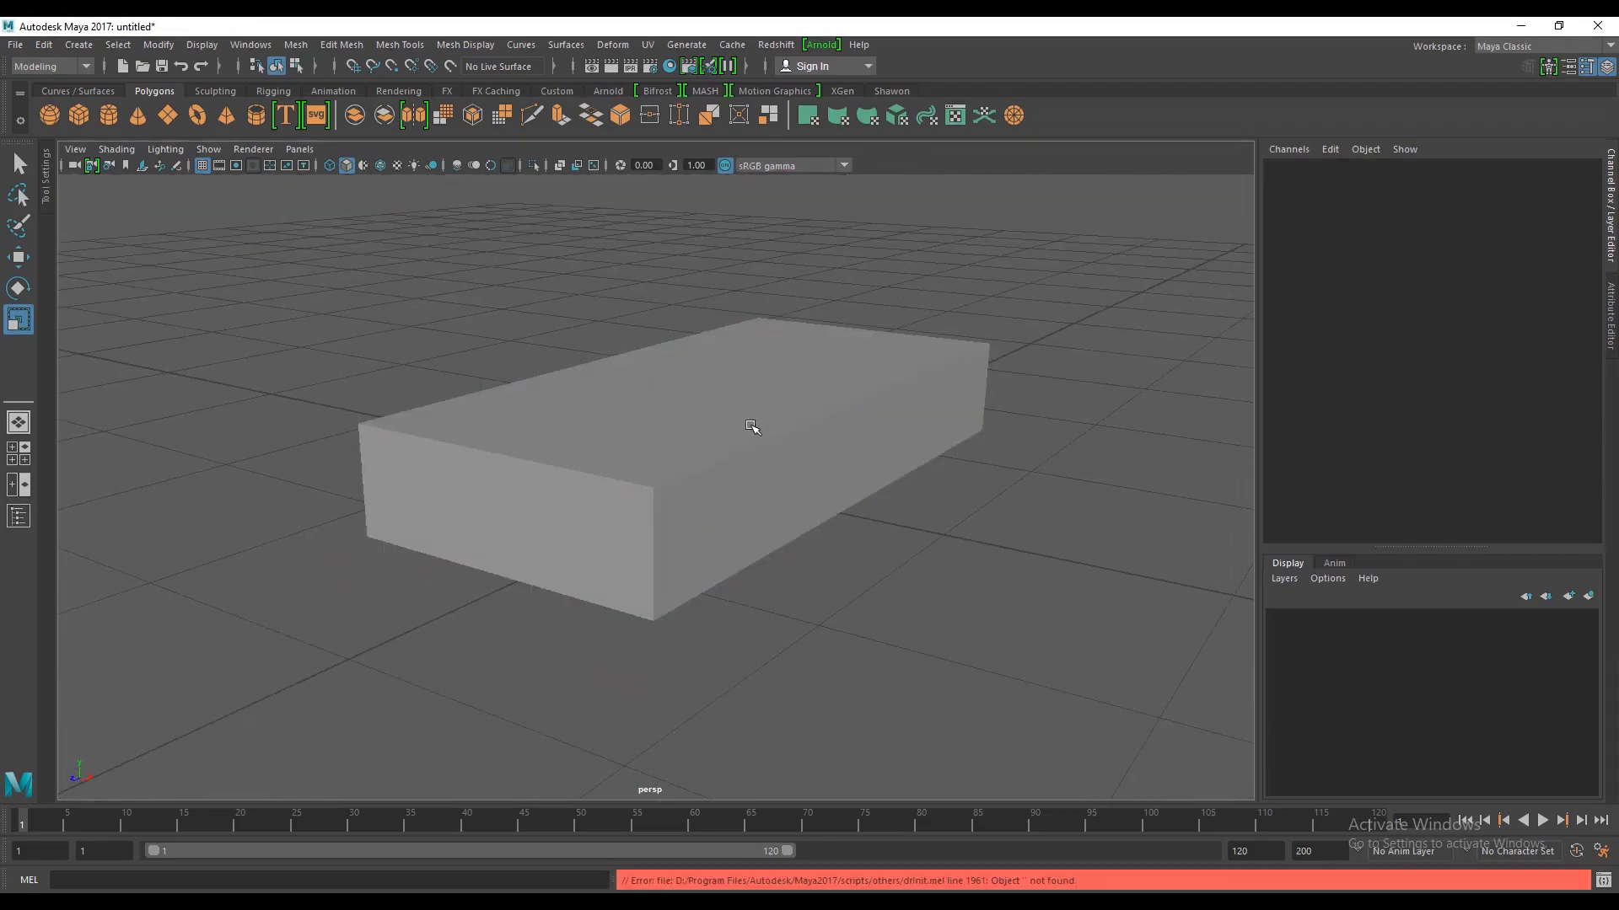
{"action": "left_click", "coordinate": [930, 450]}
{"action": "left_click_drag", "start_coordinate": [912, 465], "coordinate": [906, 506], "text": "alt"}
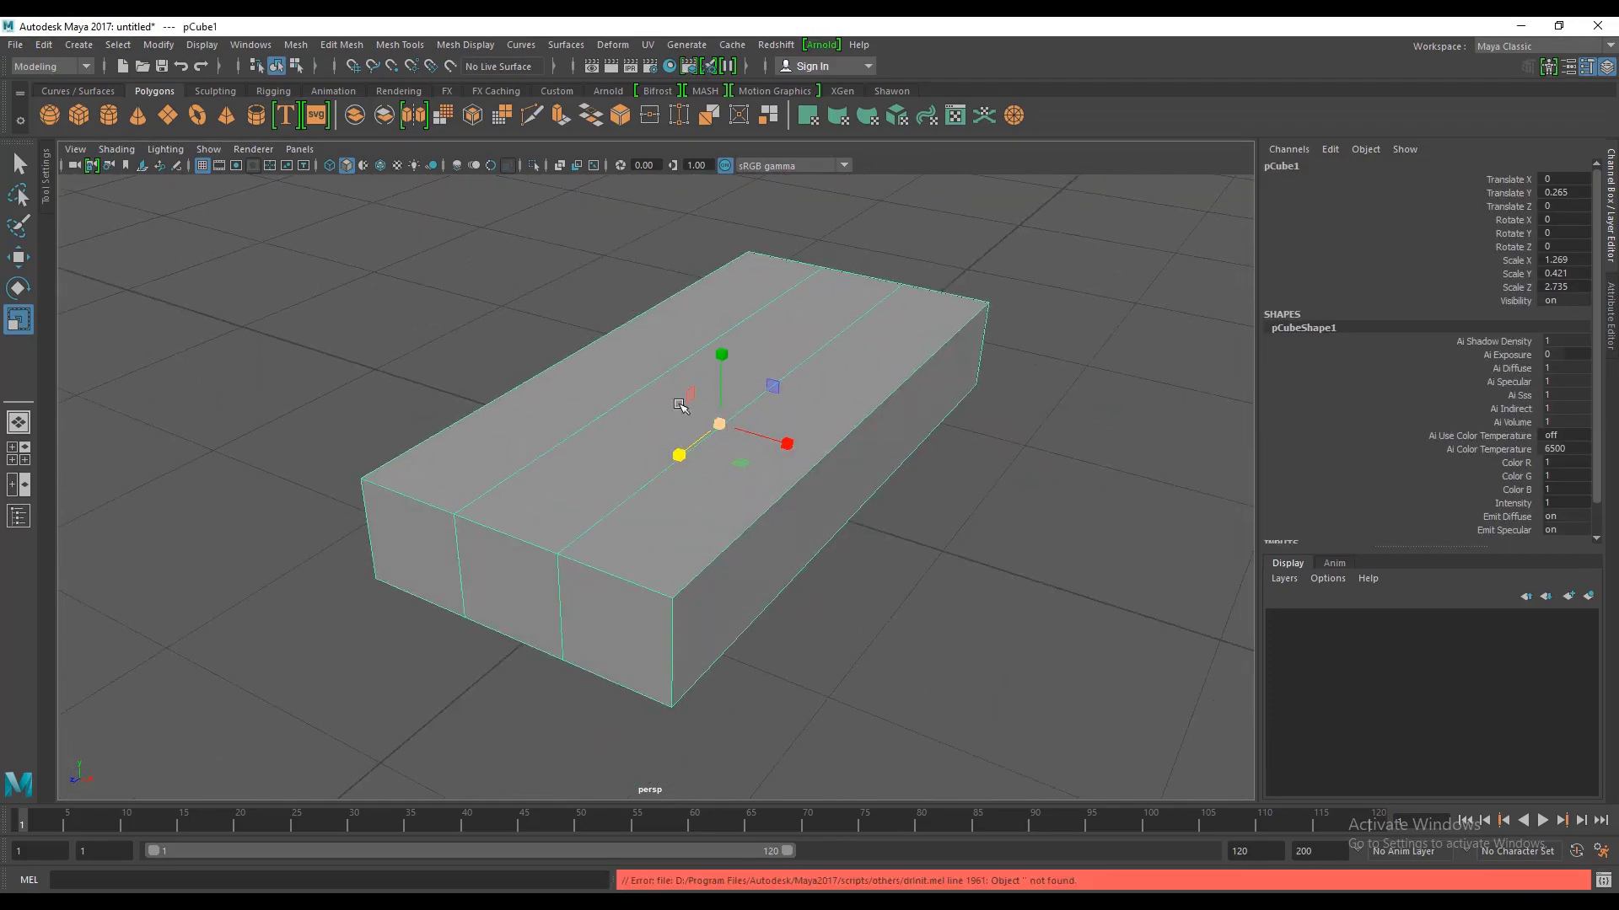
{"action": "left_click_drag", "start_coordinate": [808, 466], "coordinate": [900, 379], "text": "alt"}
{"action": "left_click", "coordinate": [900, 379]}
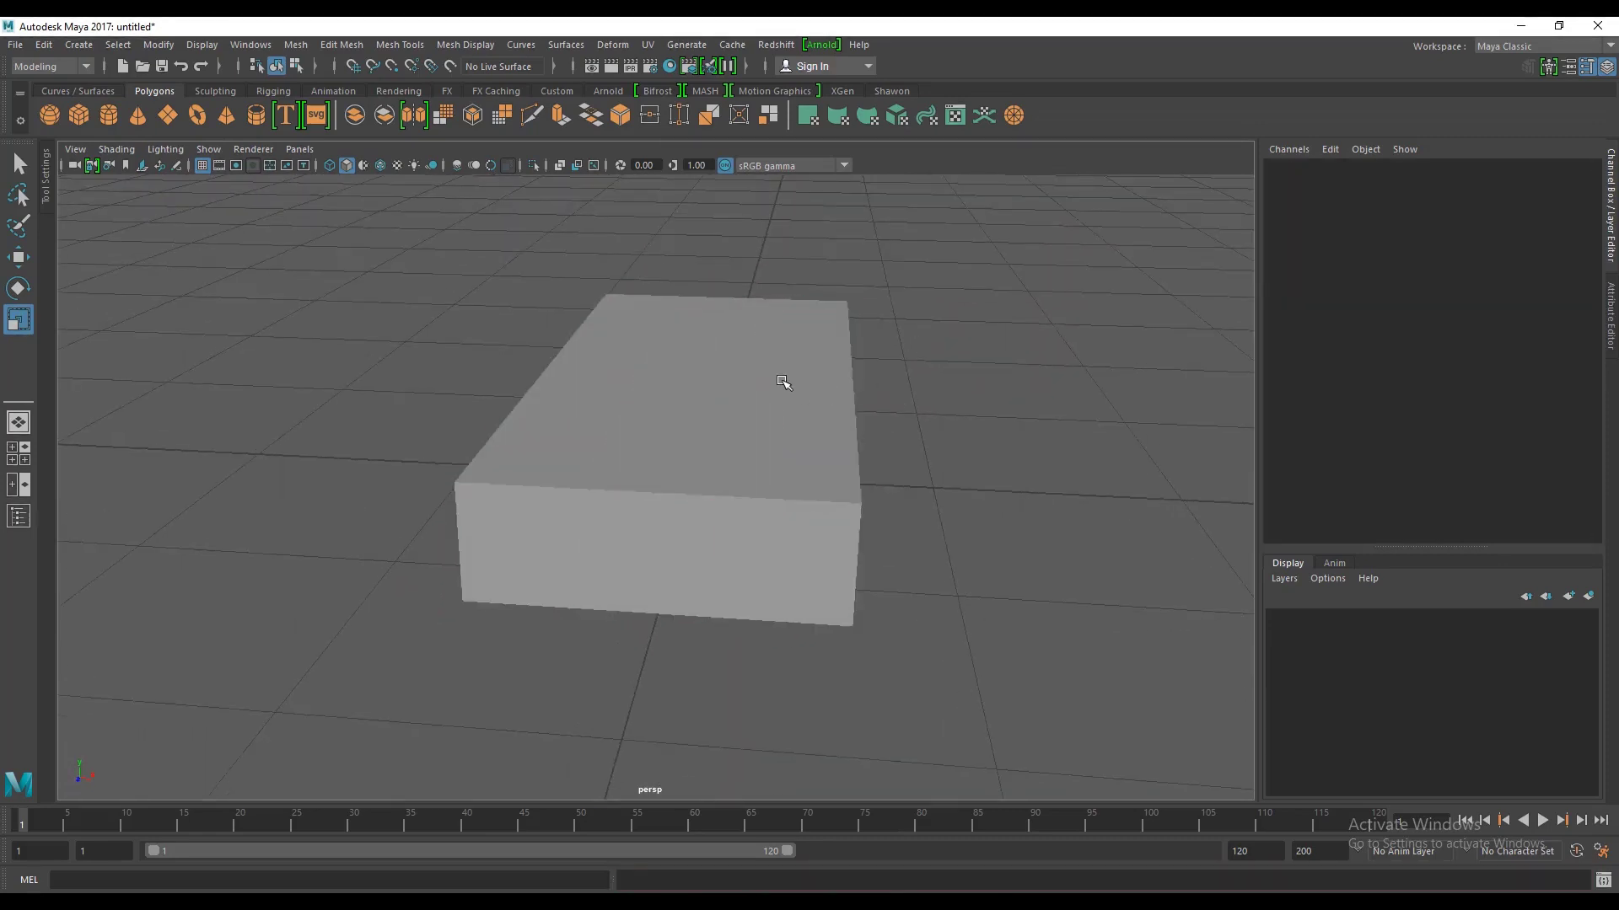
{"action": "left_click", "coordinate": [784, 383]}
{"action": "mouse_move", "coordinate": [784, 383]}
{"action": "left_mouse_down", "text": "alt"}
{"action": "mouse_move", "coordinate": [841, 419]}
{"action": "mouse_move", "coordinate": [770, 470]}
{"action": "mouse_move", "coordinate": [740, 470]}
{"action": "left_mouse_up", "text": "alt"}
{"action": "scroll", "coordinate": [835, 410], "scroll_direction": "up", "scroll_amount": 2}
{"action": "scroll", "coordinate": [834, 411], "scroll_direction": "down", "scroll_amount": 2}
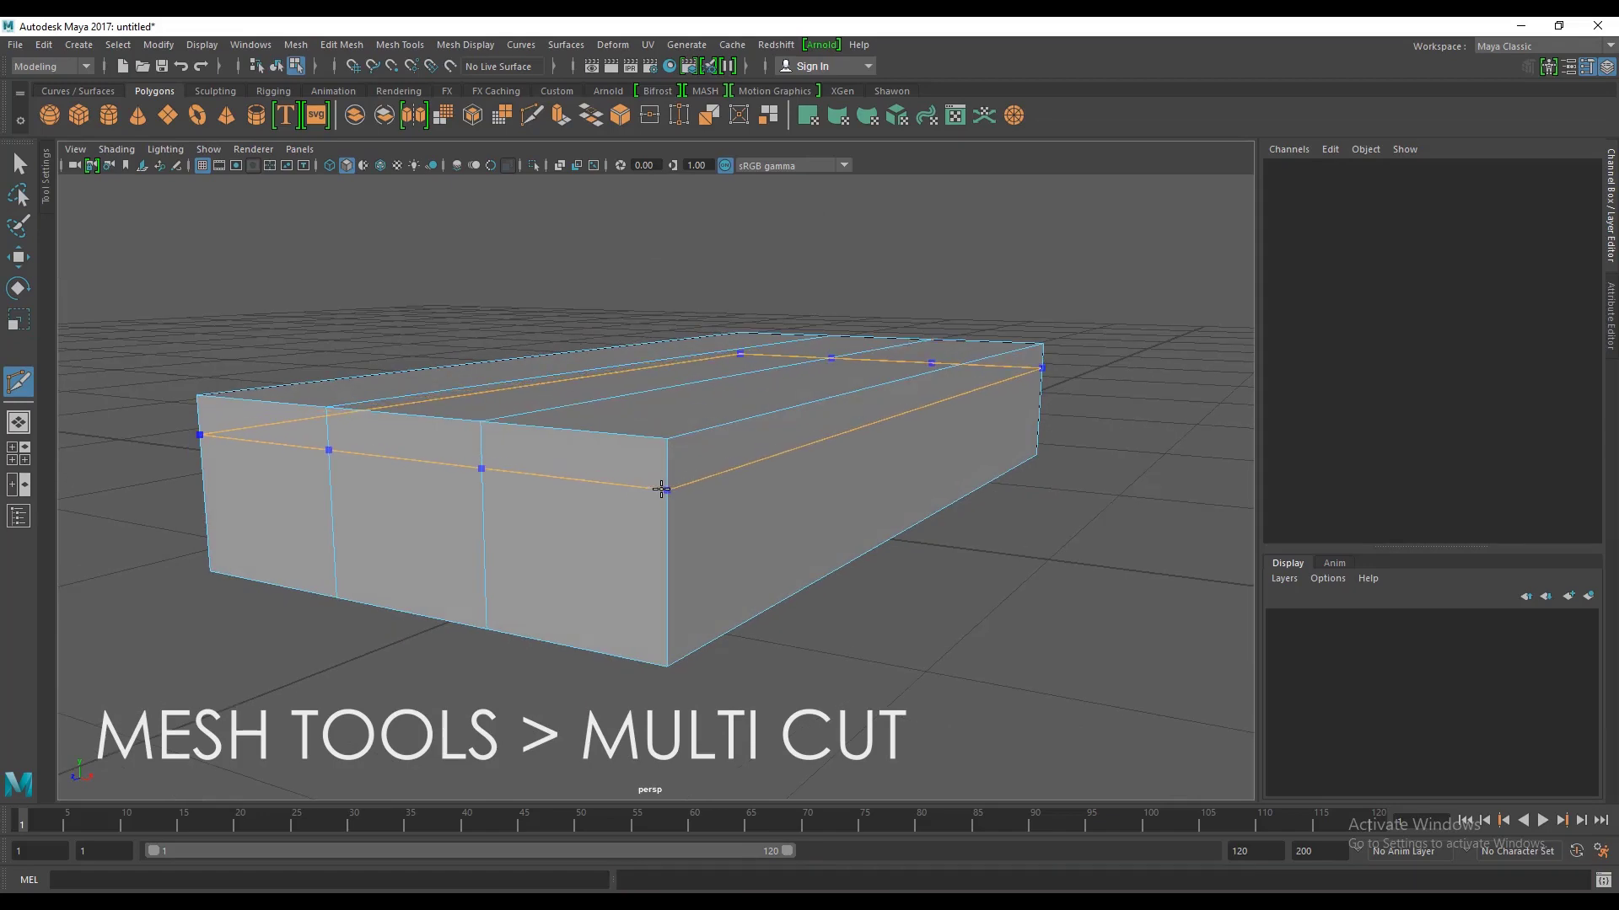
Step: Multi-Cut a loop around the box's sides below the top and one near each end
{"action": "left_click", "coordinate": [661, 489], "text": "ctrl"}
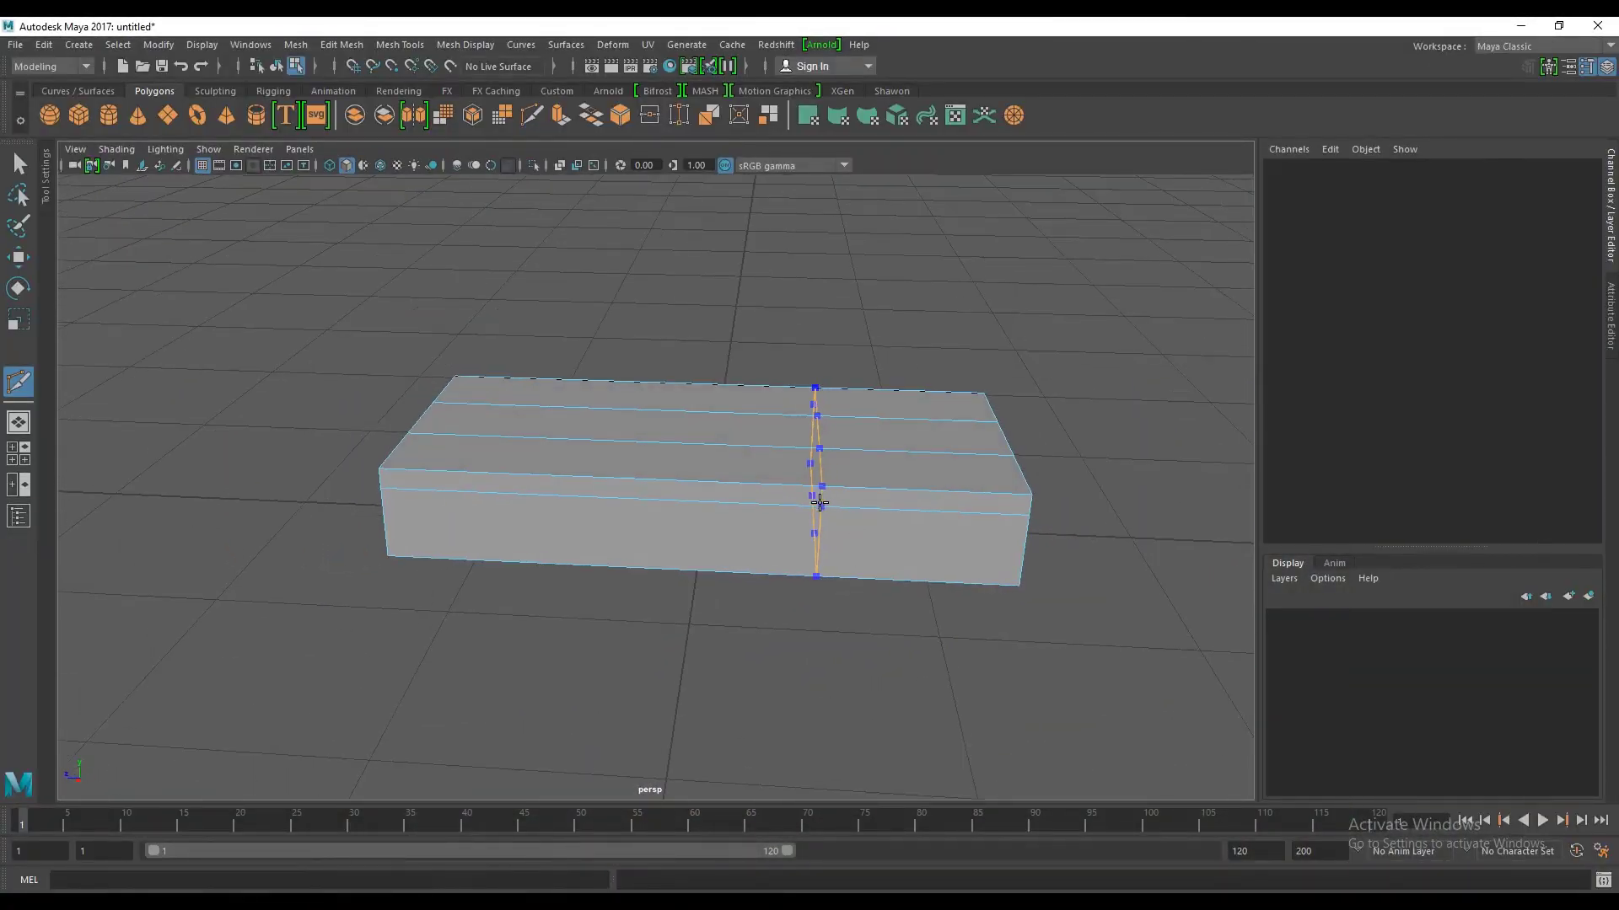
{"action": "left_click_drag", "start_coordinate": [826, 523], "coordinate": [975, 506], "text": "alt"}
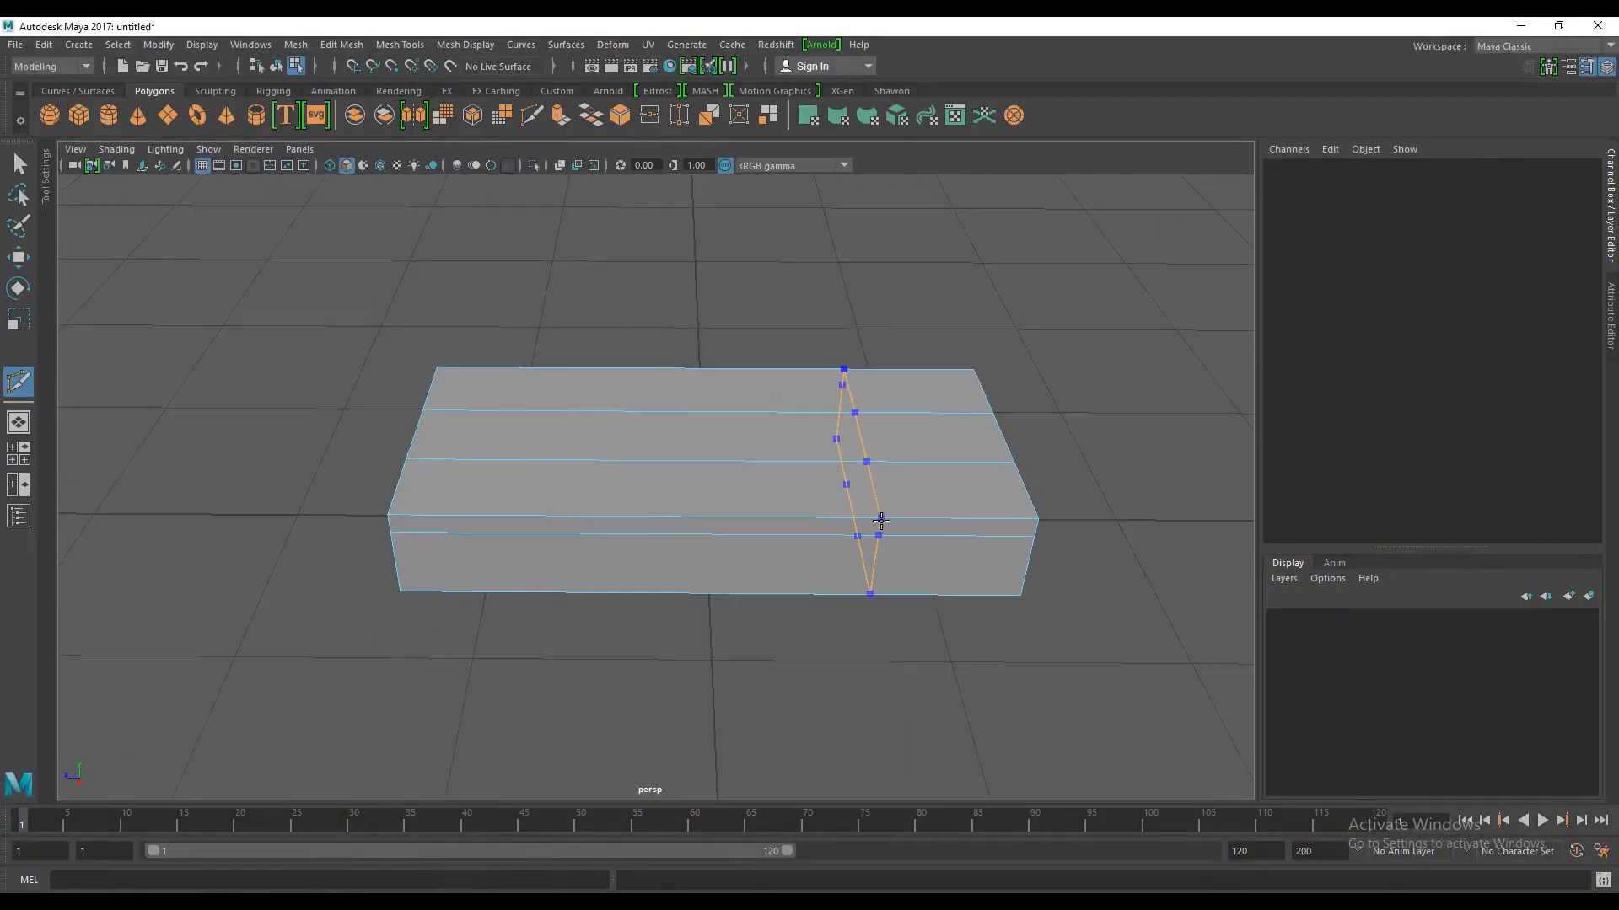
{"action": "left_click", "coordinate": [908, 517], "text": "ctrl"}
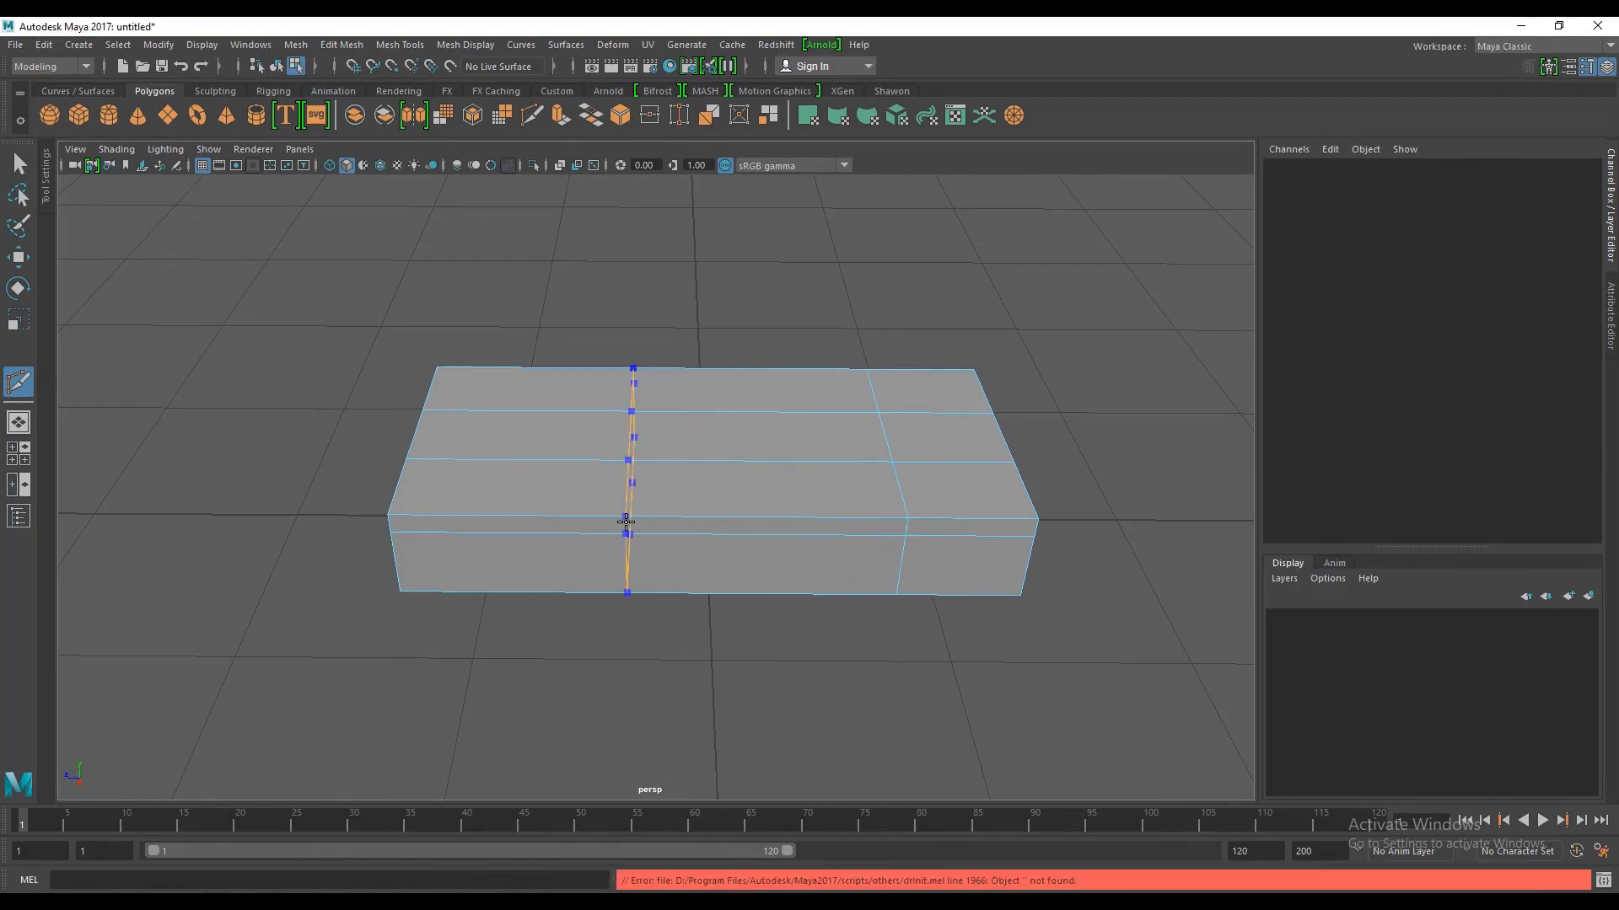
{"action": "left_click", "coordinate": [625, 522], "text": "ctrl"}
{"action": "mouse_move", "coordinate": [624, 523]}
{"action": "left_mouse_down", "text": "alt"}
{"action": "mouse_move", "coordinate": [645, 548]}
{"action": "mouse_move", "coordinate": [640, 523]}
{"action": "left_mouse_up", "text": "alt"}
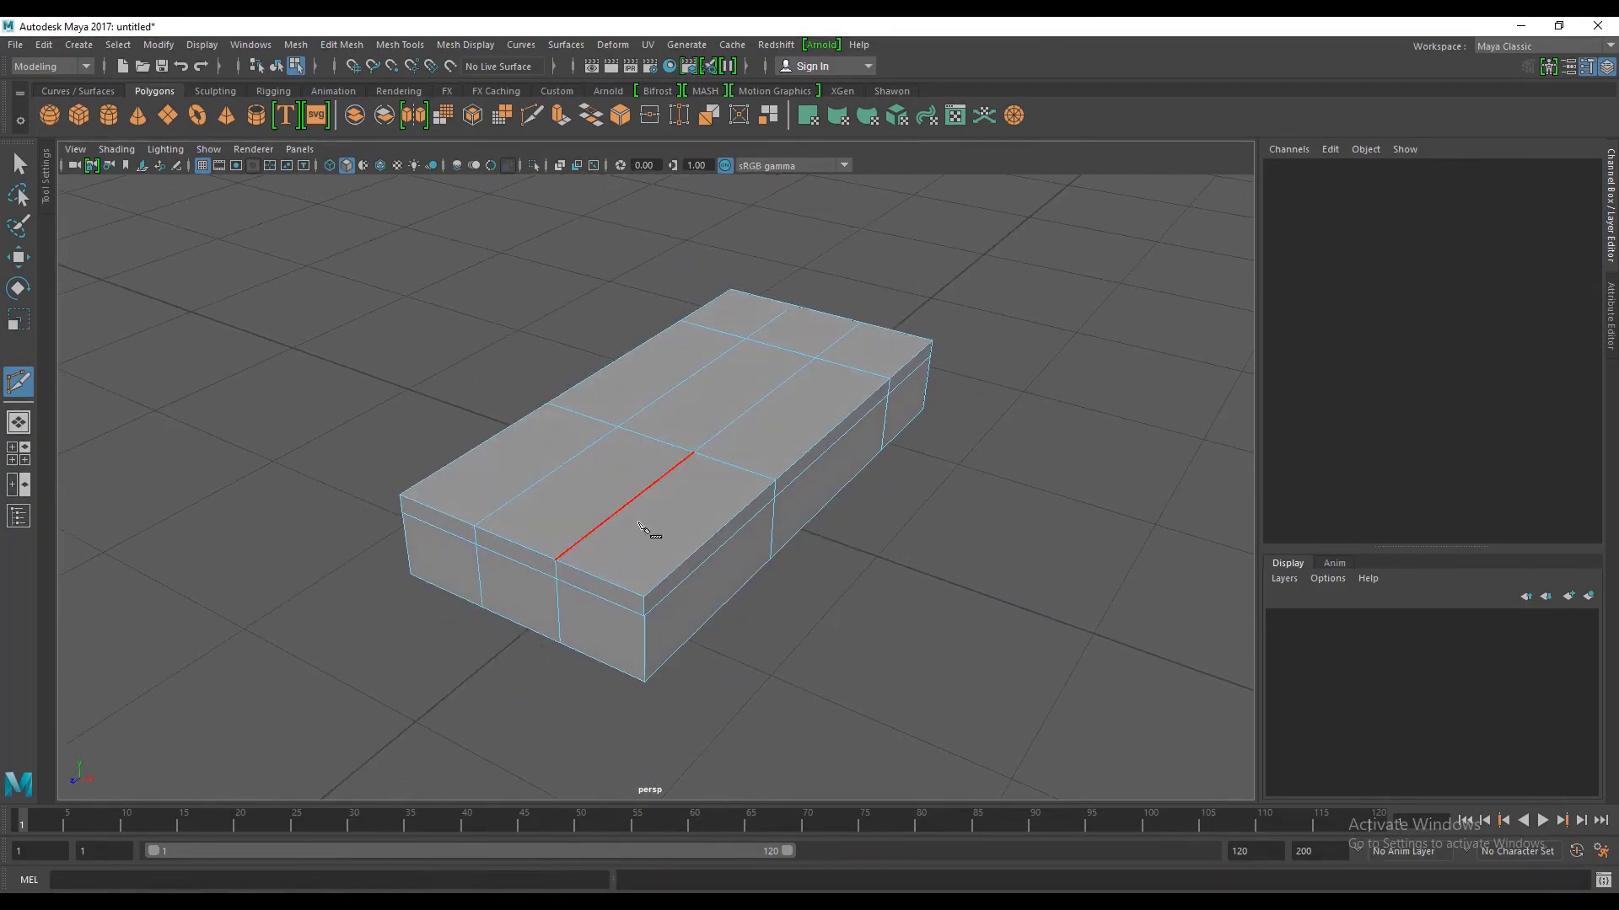
{"action": "left_click", "coordinate": [23, 259]}
Step: Orbit around the cut box, then switch to the CAR TOON2.png reference
{"action": "mouse_move", "coordinate": [548, 472]}
{"action": "left_mouse_down", "text": "alt"}
{"action": "mouse_move", "coordinate": [802, 506]}
{"action": "mouse_move", "coordinate": [689, 515]}
{"action": "left_mouse_up", "text": "alt"}
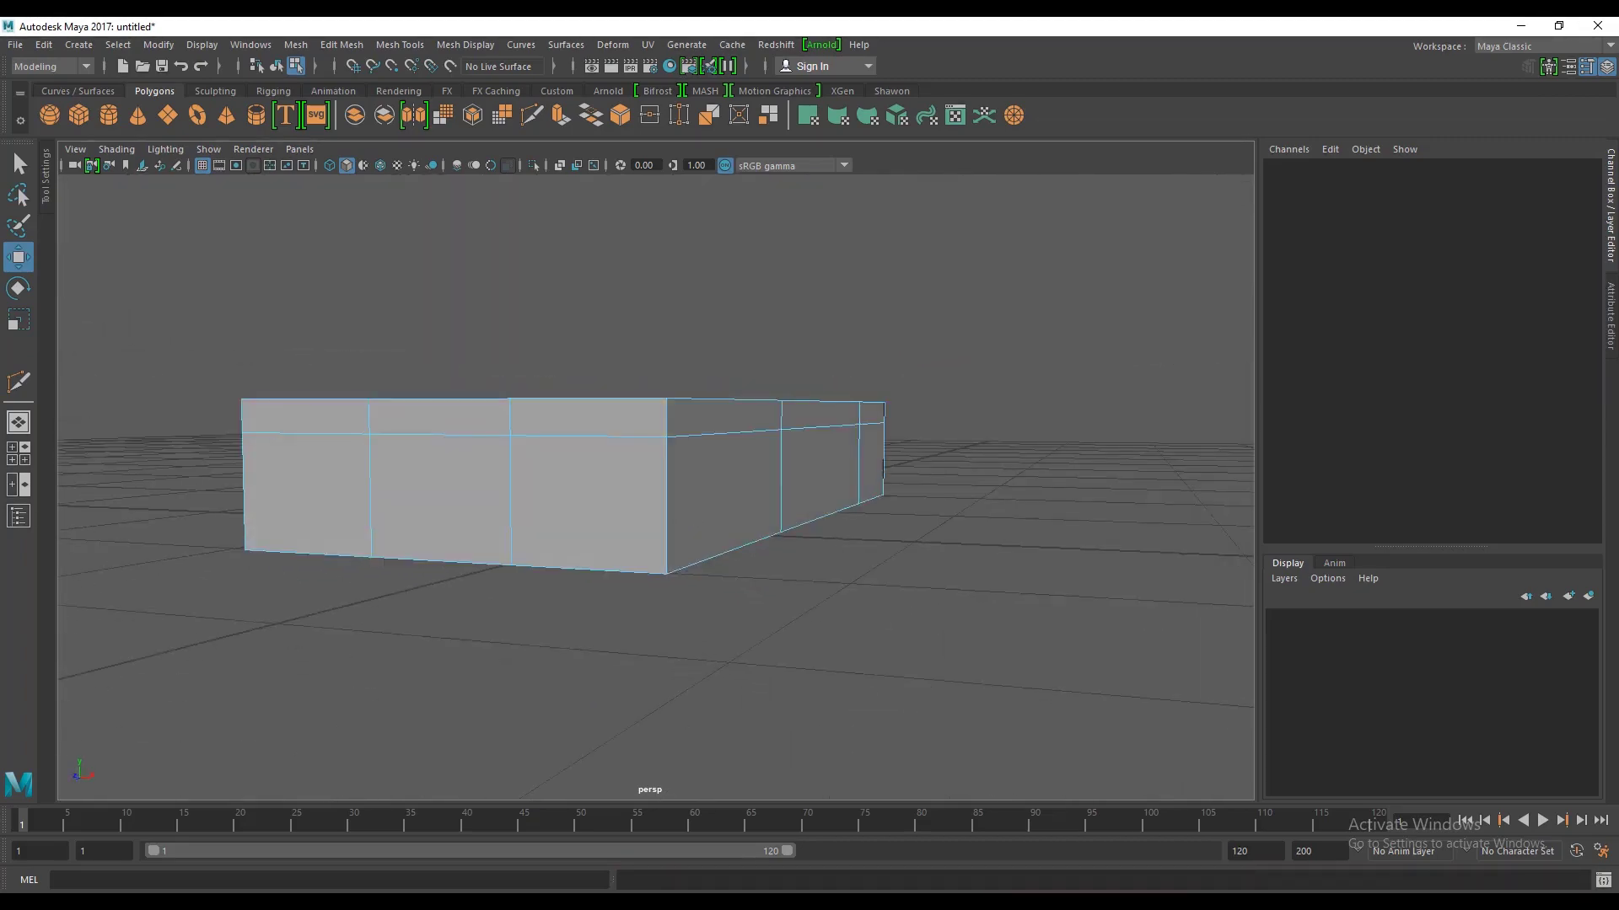
{"action": "left_click_drag", "start_coordinate": [589, 506], "coordinate": [712, 516], "text": "alt"}
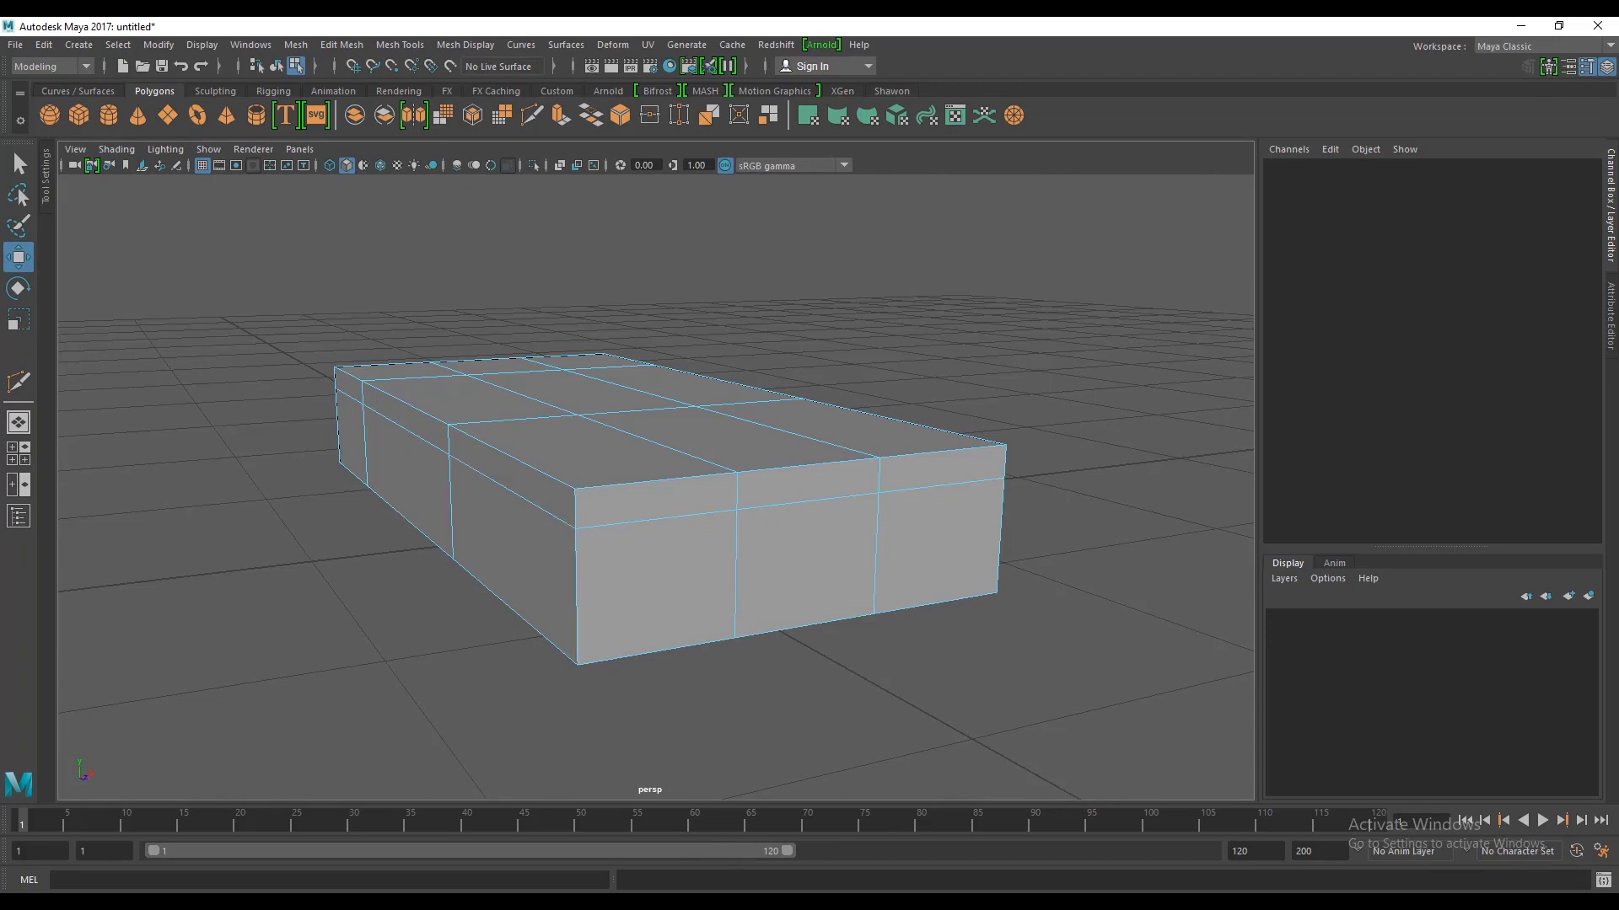
{"action": "key", "text": "alt+Tab"}
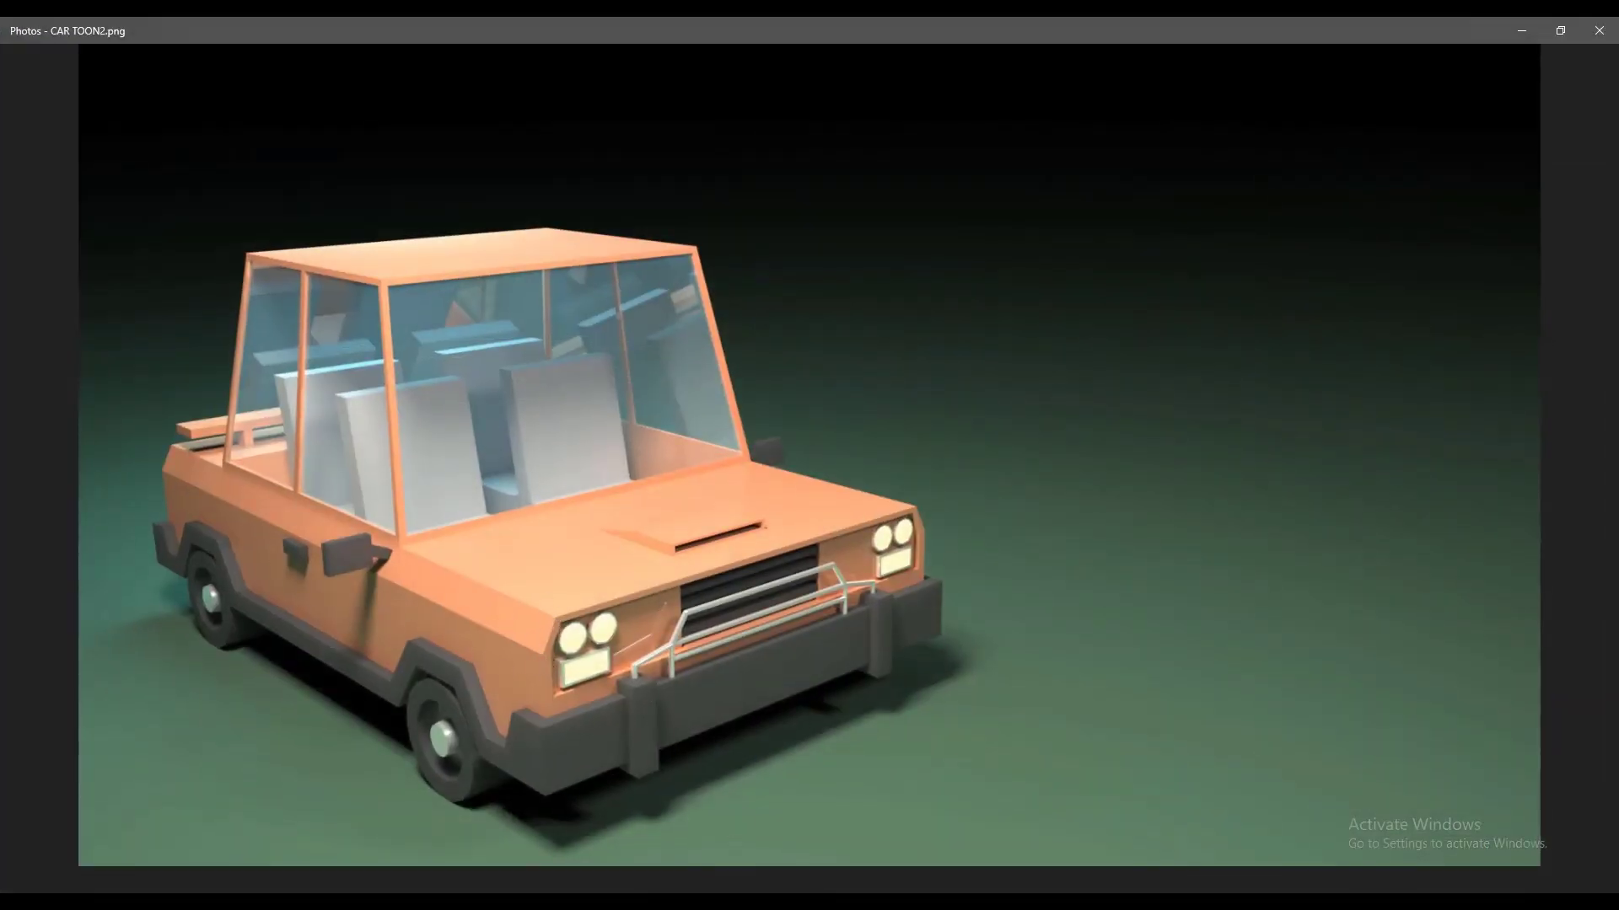
Step: Back in Maya, select the three end faces and scale them in X to angle the corners
{"action": "key", "text": "alt+Tab"}
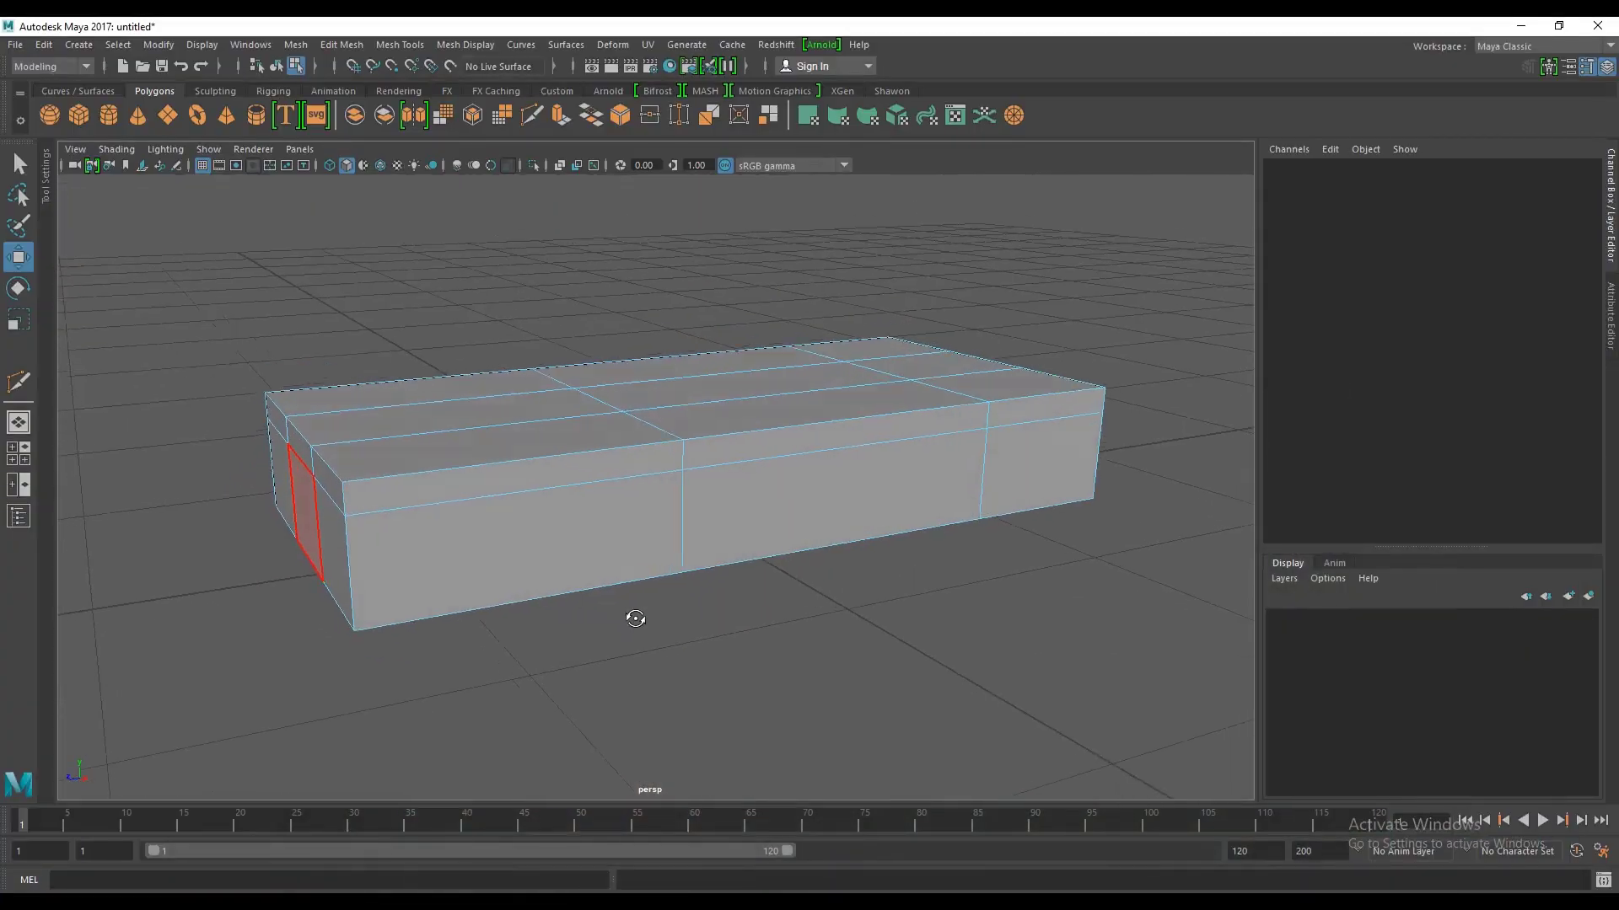
{"action": "left_click", "coordinate": [426, 565]}
{"action": "left_click", "coordinate": [802, 509], "text": "shift"}
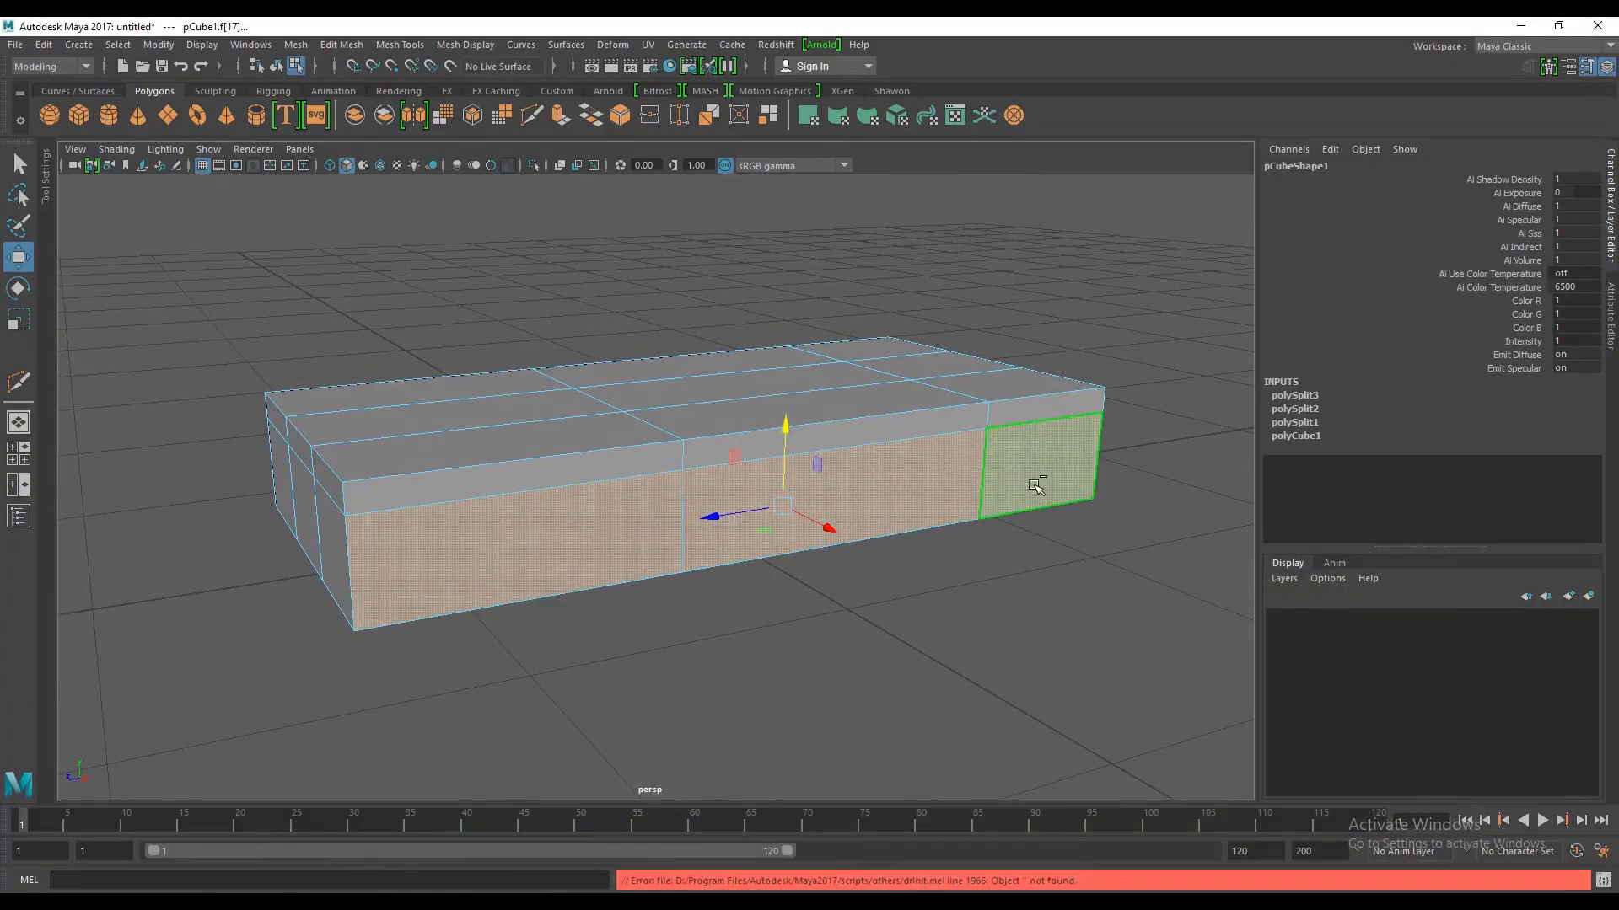
{"action": "left_click_drag", "start_coordinate": [1030, 462], "coordinate": [463, 644], "text": "alt"}
{"action": "mouse_move", "coordinate": [379, 586]}
{"action": "left_mouse_down"}
{"action": "mouse_move", "coordinate": [1119, 538]}
{"action": "mouse_move", "coordinate": [845, 537]}
{"action": "left_mouse_up"}
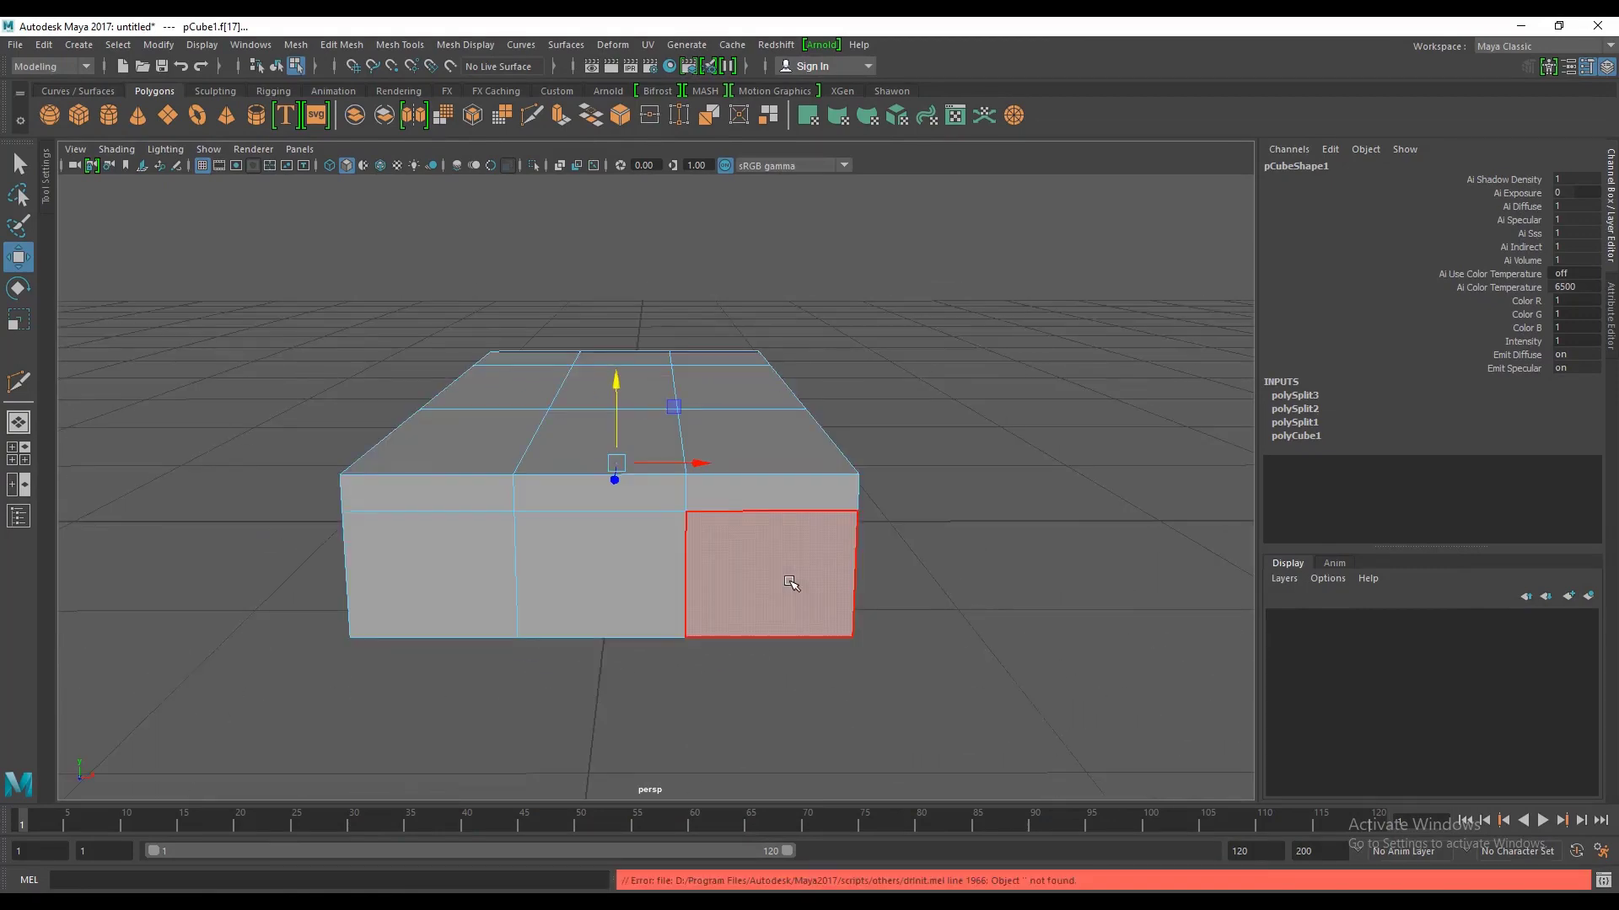
{"action": "key", "text": "r"}
{"action": "left_click_drag", "start_coordinate": [693, 466], "coordinate": [759, 596]}
{"action": "scroll", "coordinate": [896, 596], "scroll_direction": "down", "scroll_amount": 5}
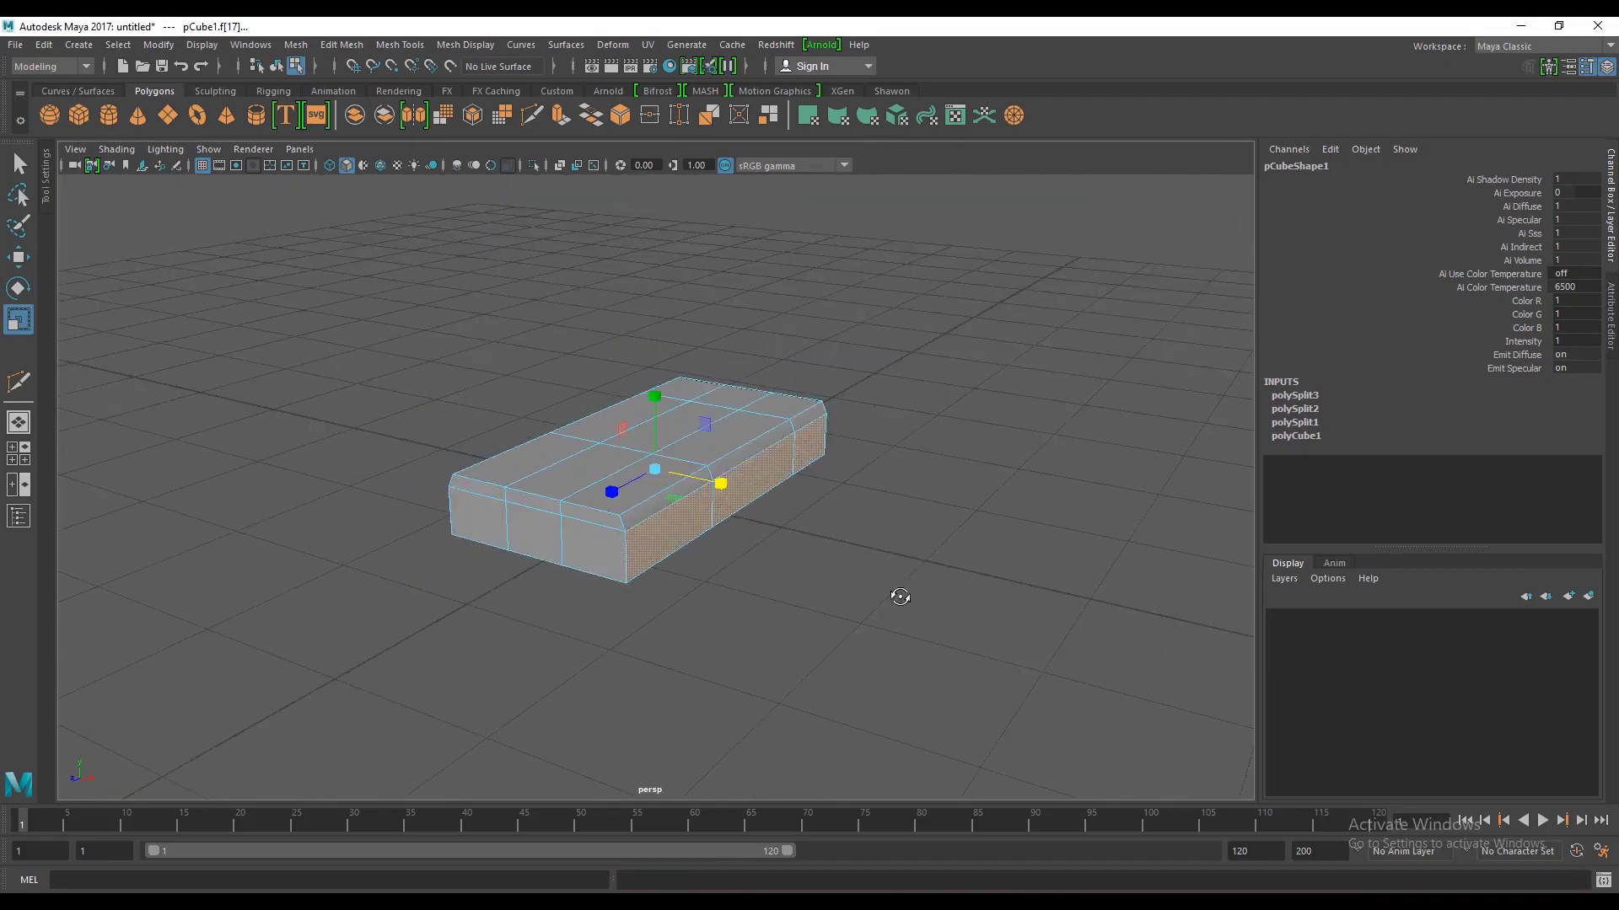
{"action": "left_click_drag", "start_coordinate": [896, 596], "coordinate": [522, 517], "text": "alt"}
{"action": "scroll", "coordinate": [523, 517], "scroll_direction": "up", "scroll_amount": 5}
{"action": "mouse_move", "coordinate": [939, 607]}
{"action": "left_mouse_down", "text": "alt"}
{"action": "mouse_move", "coordinate": [747, 553]}
{"action": "mouse_move", "coordinate": [722, 513]}
{"action": "mouse_move", "coordinate": [742, 498]}
{"action": "left_mouse_up", "text": "alt"}
{"action": "left_click", "coordinate": [802, 444]}
Step: Select the box and orbit to a near top-down view of it
{"action": "scroll", "coordinate": [810, 565], "scroll_direction": "up", "scroll_amount": 5}
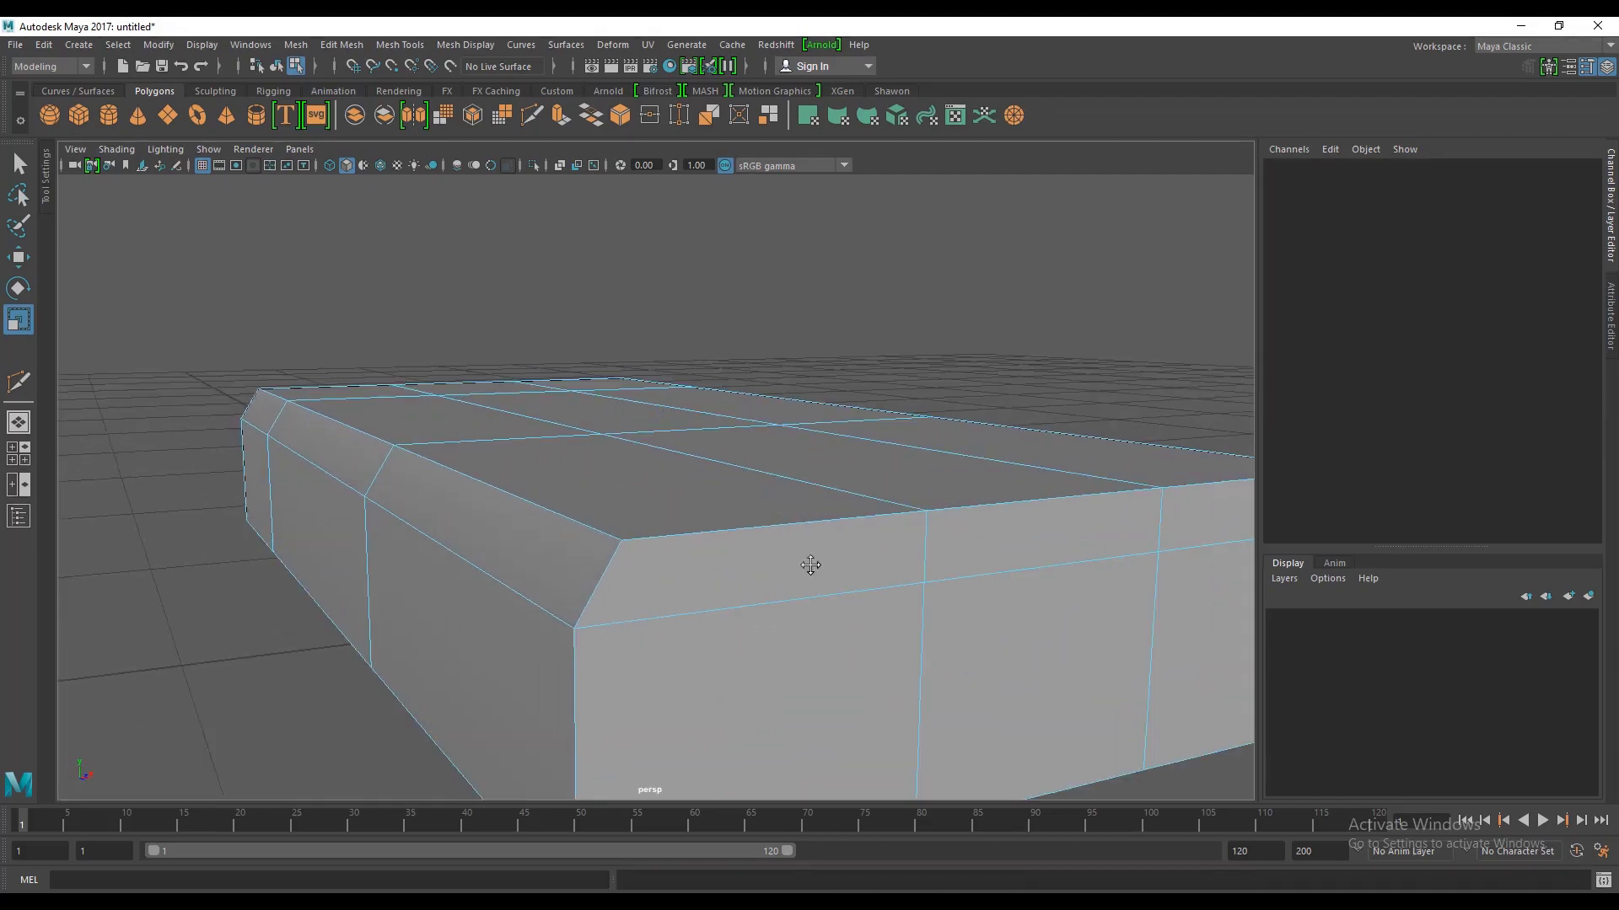
{"action": "scroll", "coordinate": [914, 632], "scroll_direction": "down", "scroll_amount": 5}
{"action": "mouse_move", "coordinate": [914, 633]}
{"action": "left_mouse_down", "text": "alt"}
{"action": "mouse_move", "coordinate": [650, 661]}
{"action": "mouse_move", "coordinate": [686, 615]}
{"action": "left_mouse_up", "text": "alt"}
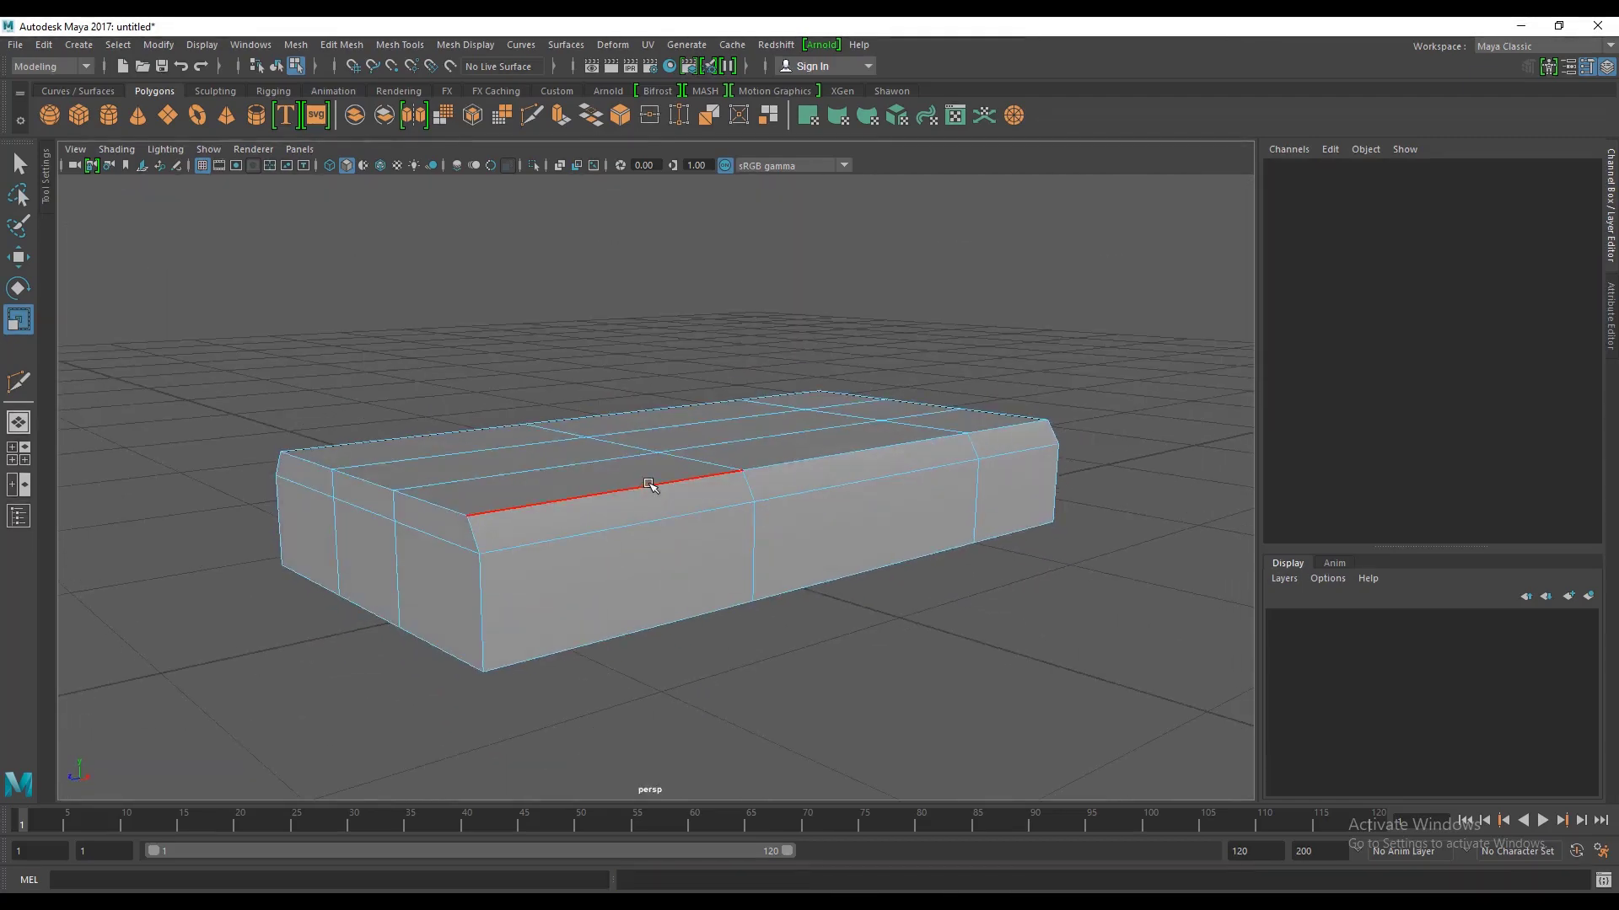
{"action": "right_click_drag", "start_coordinate": [649, 485], "coordinate": [756, 337]}
{"action": "mouse_move", "coordinate": [744, 256]}
{"action": "left_mouse_down", "text": "alt"}
{"action": "mouse_move", "coordinate": [704, 478]}
{"action": "mouse_move", "coordinate": [786, 514]}
{"action": "left_mouse_up", "text": "alt"}
{"action": "scroll", "coordinate": [674, 464], "scroll_direction": "down", "scroll_amount": 3}
{"action": "left_click", "coordinate": [674, 472]}
{"action": "scroll", "coordinate": [674, 472], "scroll_direction": "down", "scroll_amount": 2}
{"action": "scroll", "coordinate": [708, 497], "scroll_direction": "up", "scroll_amount": 4}
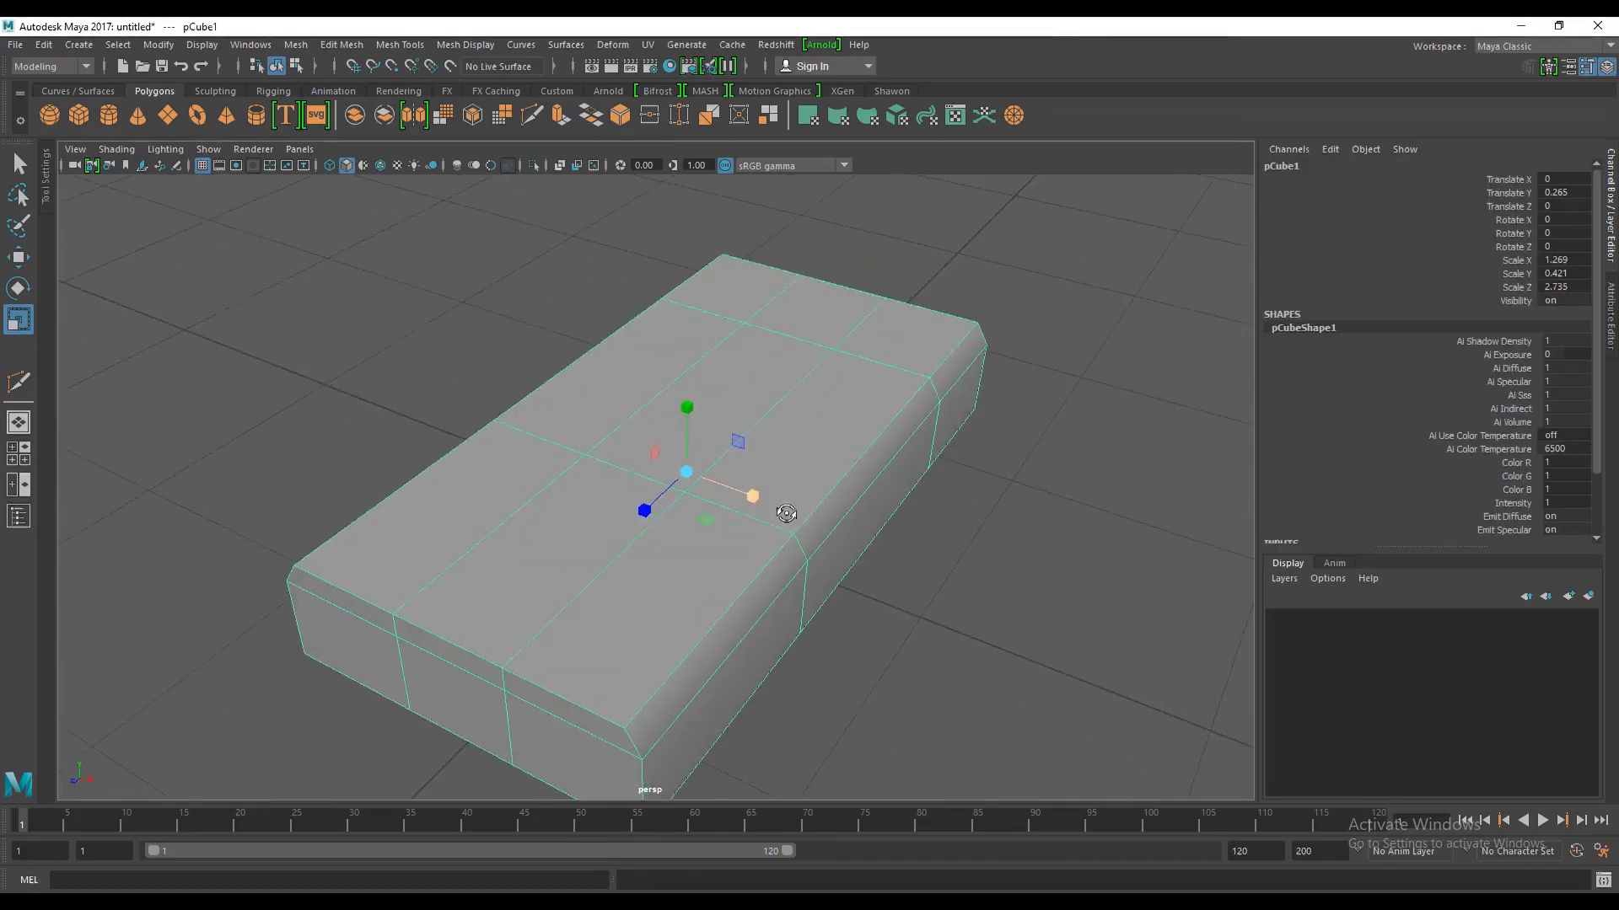
{"action": "scroll", "coordinate": [785, 514], "scroll_direction": "down", "scroll_amount": 2}
{"action": "mouse_move", "coordinate": [711, 607]}
{"action": "left_mouse_down", "text": "alt"}
{"action": "mouse_move", "coordinate": [488, 600]}
{"action": "mouse_move", "coordinate": [639, 600]}
{"action": "left_mouse_up", "text": "alt"}
{"action": "scroll", "coordinate": [666, 546], "scroll_direction": "up", "scroll_amount": 3}
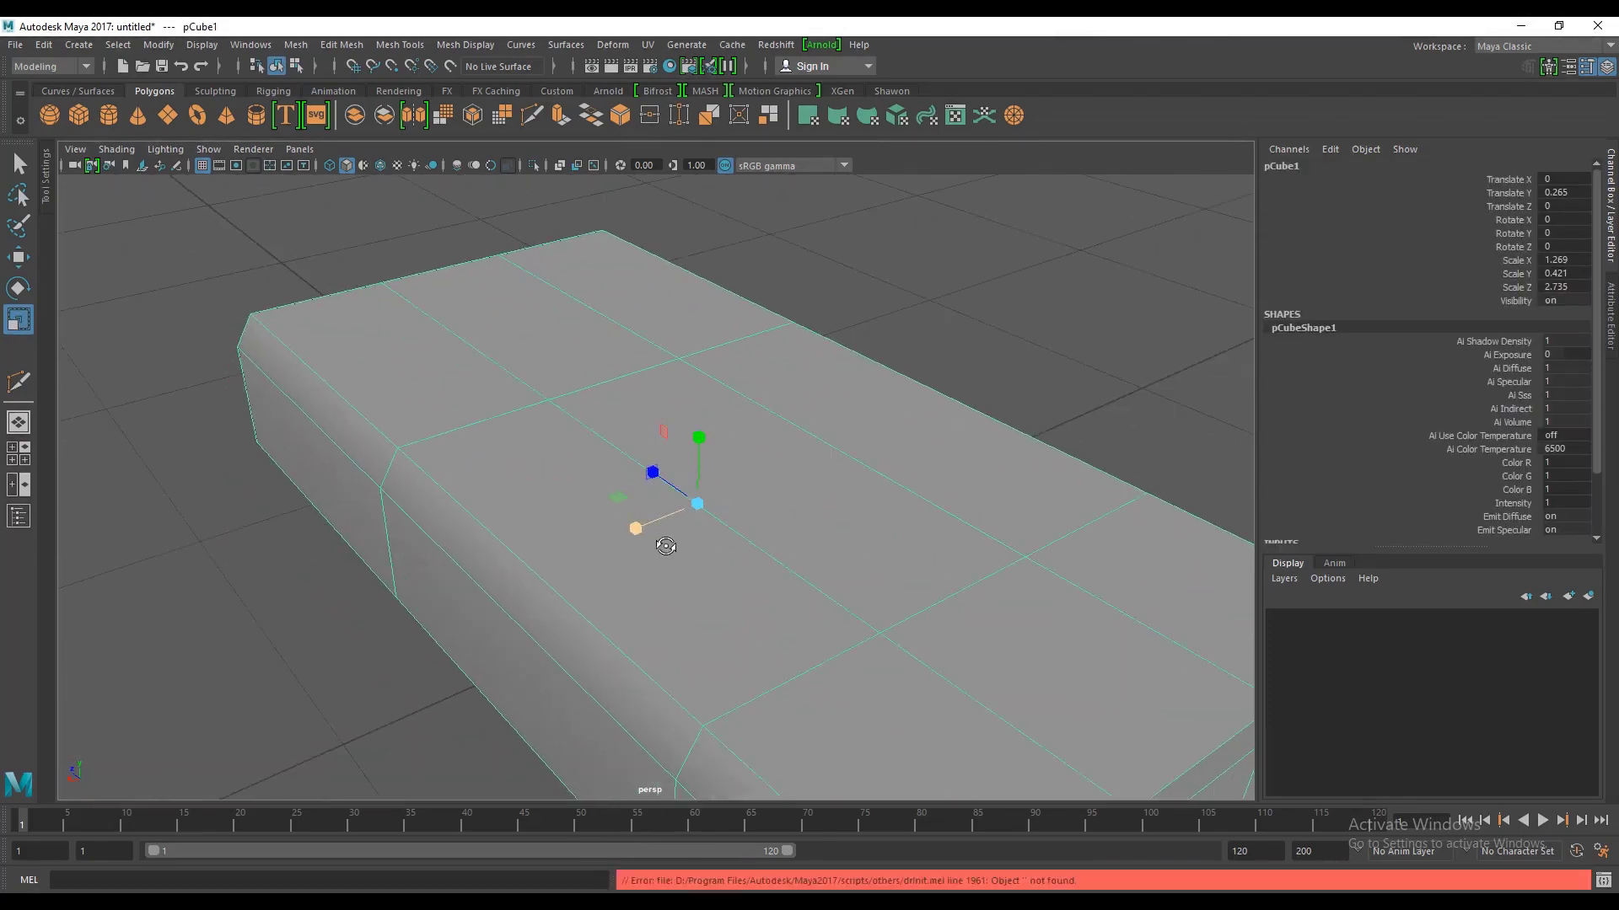
{"action": "mouse_move", "coordinate": [666, 547]}
{"action": "left_mouse_down", "text": "alt"}
{"action": "mouse_move", "coordinate": [654, 506]}
{"action": "mouse_move", "coordinate": [640, 559]}
{"action": "left_mouse_up", "text": "alt"}
Step: Switch to Face mode and select the middle faces across the box's top
{"action": "right_click", "coordinate": [560, 523]}
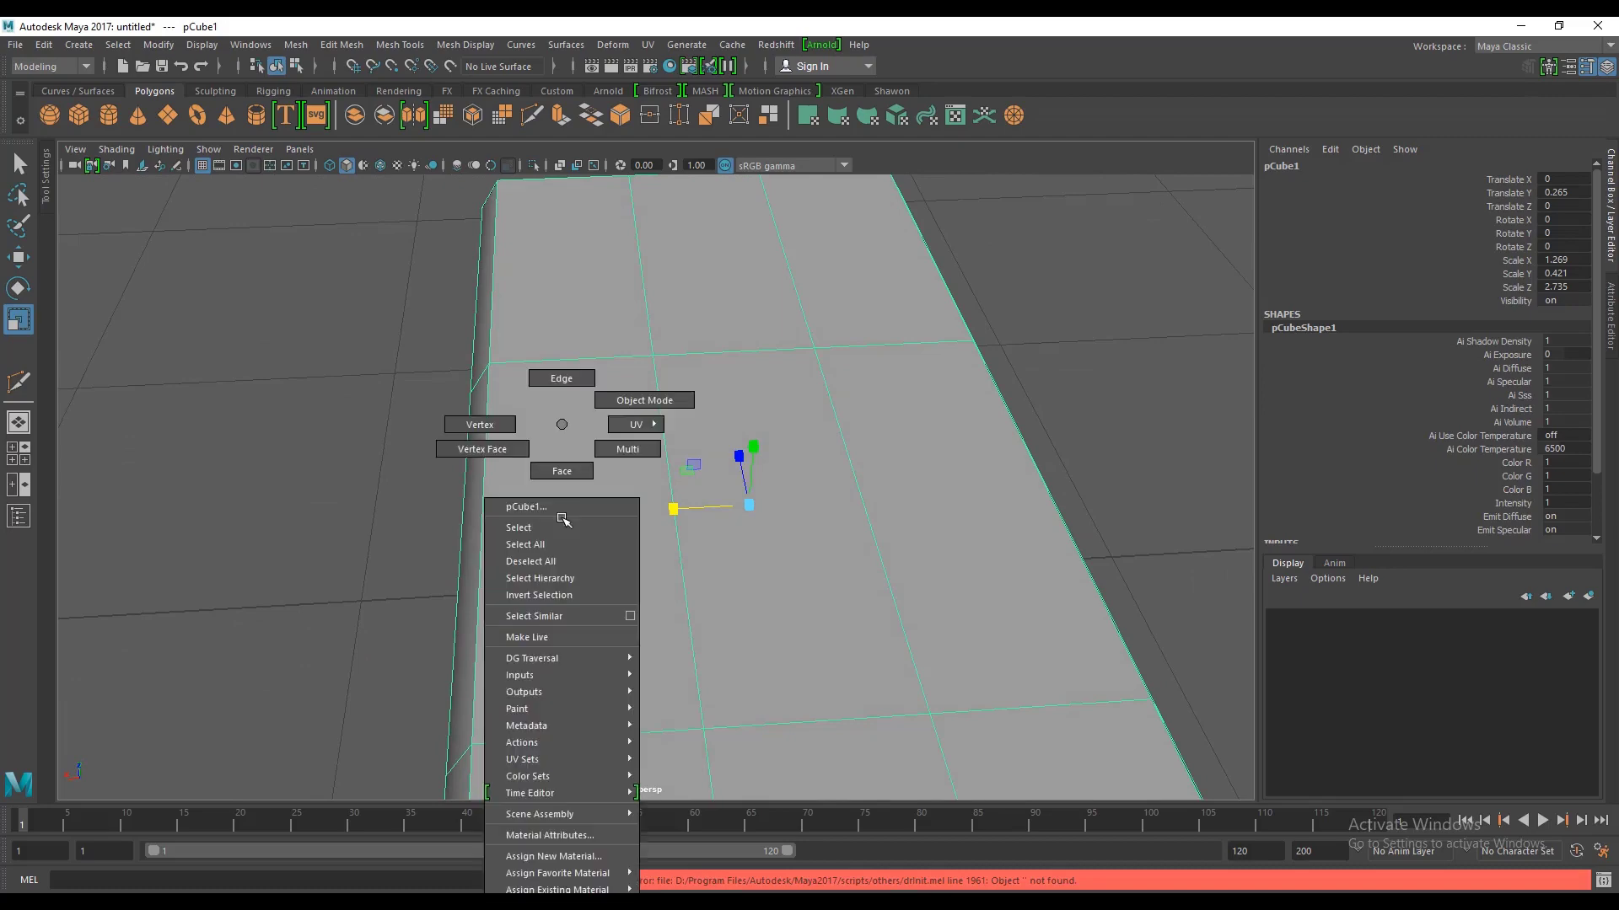
{"action": "left_click", "coordinate": [557, 469]}
{"action": "scroll", "coordinate": [571, 458], "scroll_direction": "down", "scroll_amount": 3}
{"action": "mouse_move", "coordinate": [571, 458]}
{"action": "left_mouse_down", "text": "alt"}
{"action": "mouse_move", "coordinate": [777, 578]}
{"action": "mouse_move", "coordinate": [943, 535]}
{"action": "left_mouse_up", "text": "alt"}
{"action": "scroll", "coordinate": [768, 584], "scroll_direction": "up", "scroll_amount": 4}
{"action": "scroll", "coordinate": [767, 585], "scroll_direction": "down", "scroll_amount": 3}
{"action": "left_click_drag", "start_coordinate": [767, 584], "coordinate": [868, 560], "text": "alt"}
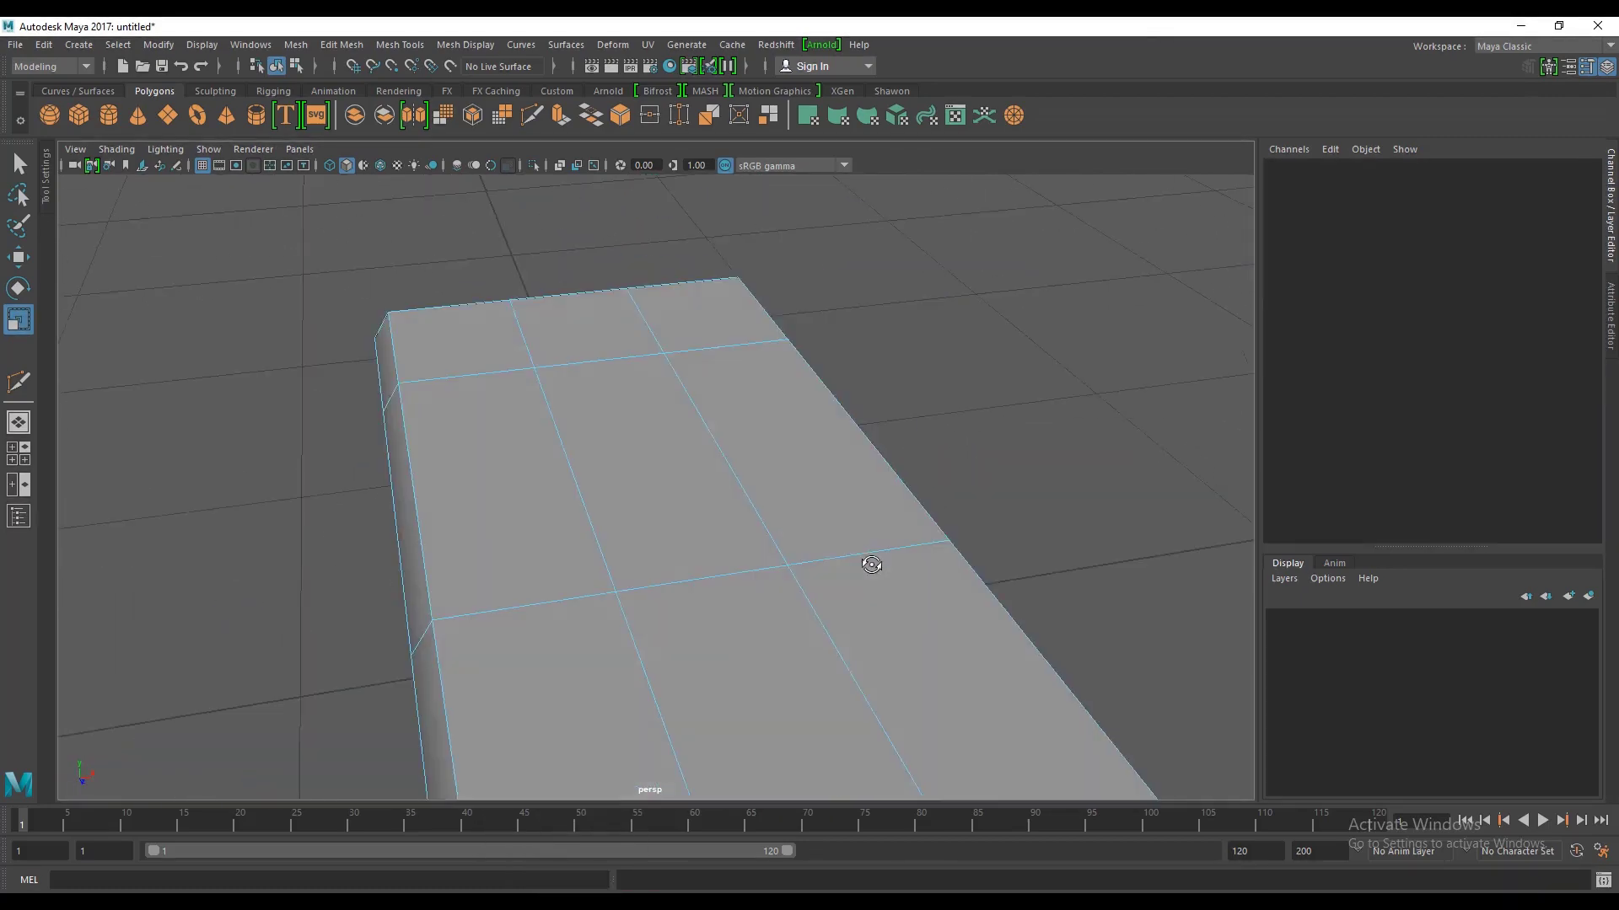
{"action": "left_click", "coordinate": [817, 474]}
{"action": "left_click", "coordinate": [514, 517], "text": "shift"}
{"action": "mouse_move", "coordinate": [513, 517]}
{"action": "left_mouse_down", "text": "alt"}
{"action": "mouse_move", "coordinate": [796, 531]}
{"action": "mouse_move", "coordinate": [735, 580]}
{"action": "mouse_move", "coordinate": [687, 592]}
{"action": "left_mouse_up", "text": "alt"}
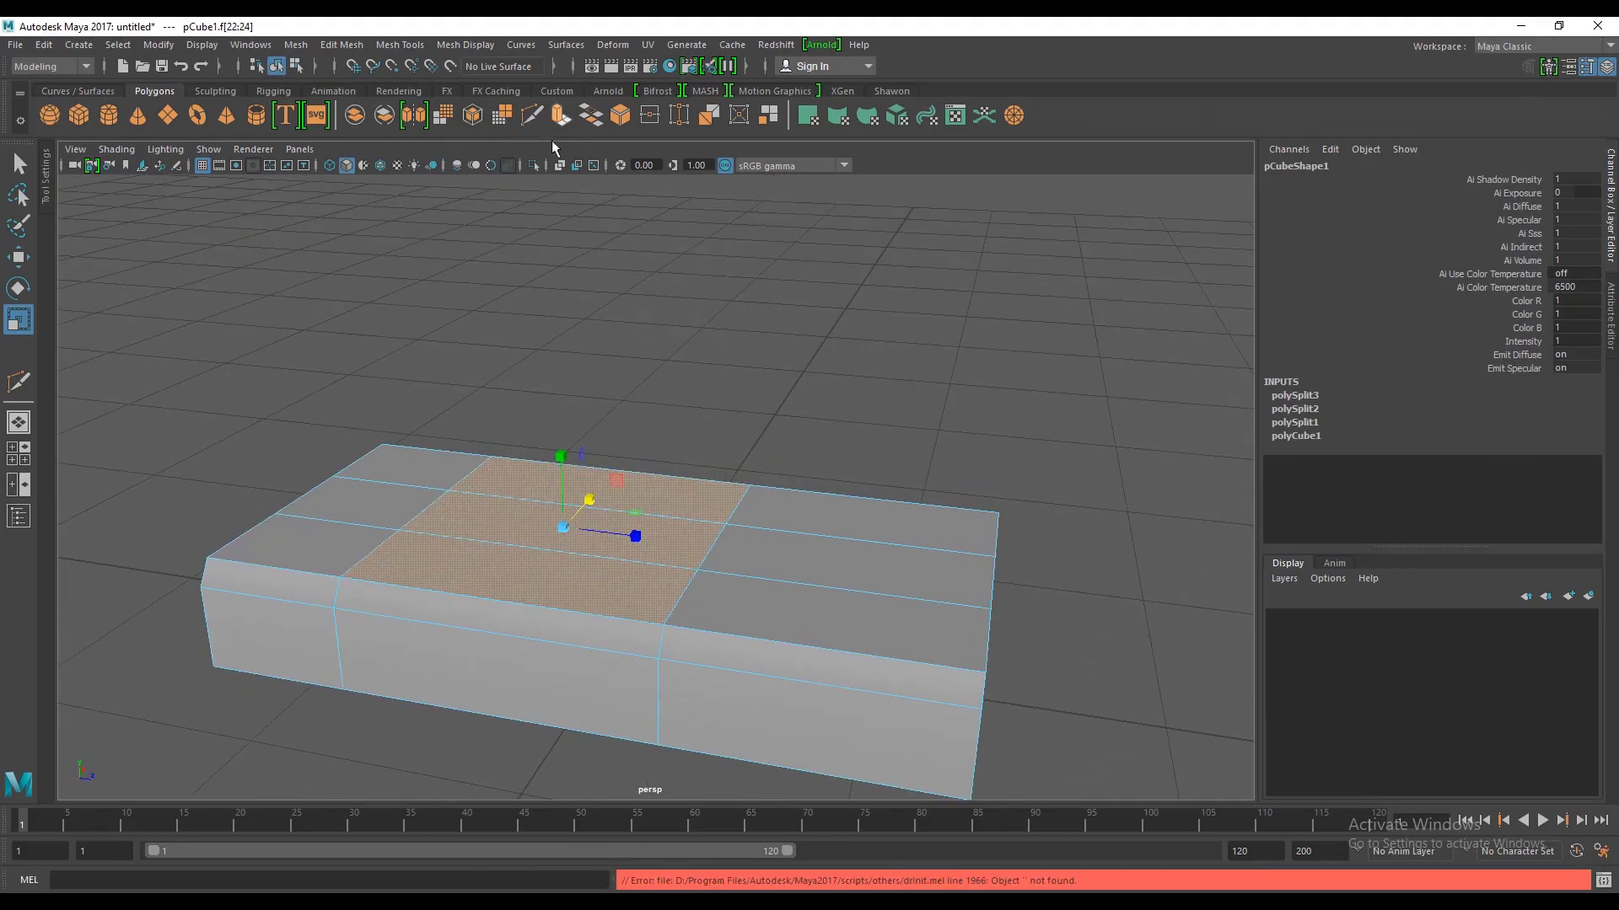
Step: Extrude the middle top faces upward to Local Translate Z 0.982
{"action": "key", "text": "ctrl+e"}
{"action": "mouse_move", "coordinate": [723, 470]}
{"action": "left_mouse_down", "text": "alt"}
{"action": "mouse_move", "coordinate": [408, 455]}
{"action": "mouse_move", "coordinate": [827, 430]}
{"action": "mouse_move", "coordinate": [717, 441]}
{"action": "left_mouse_up", "text": "alt"}
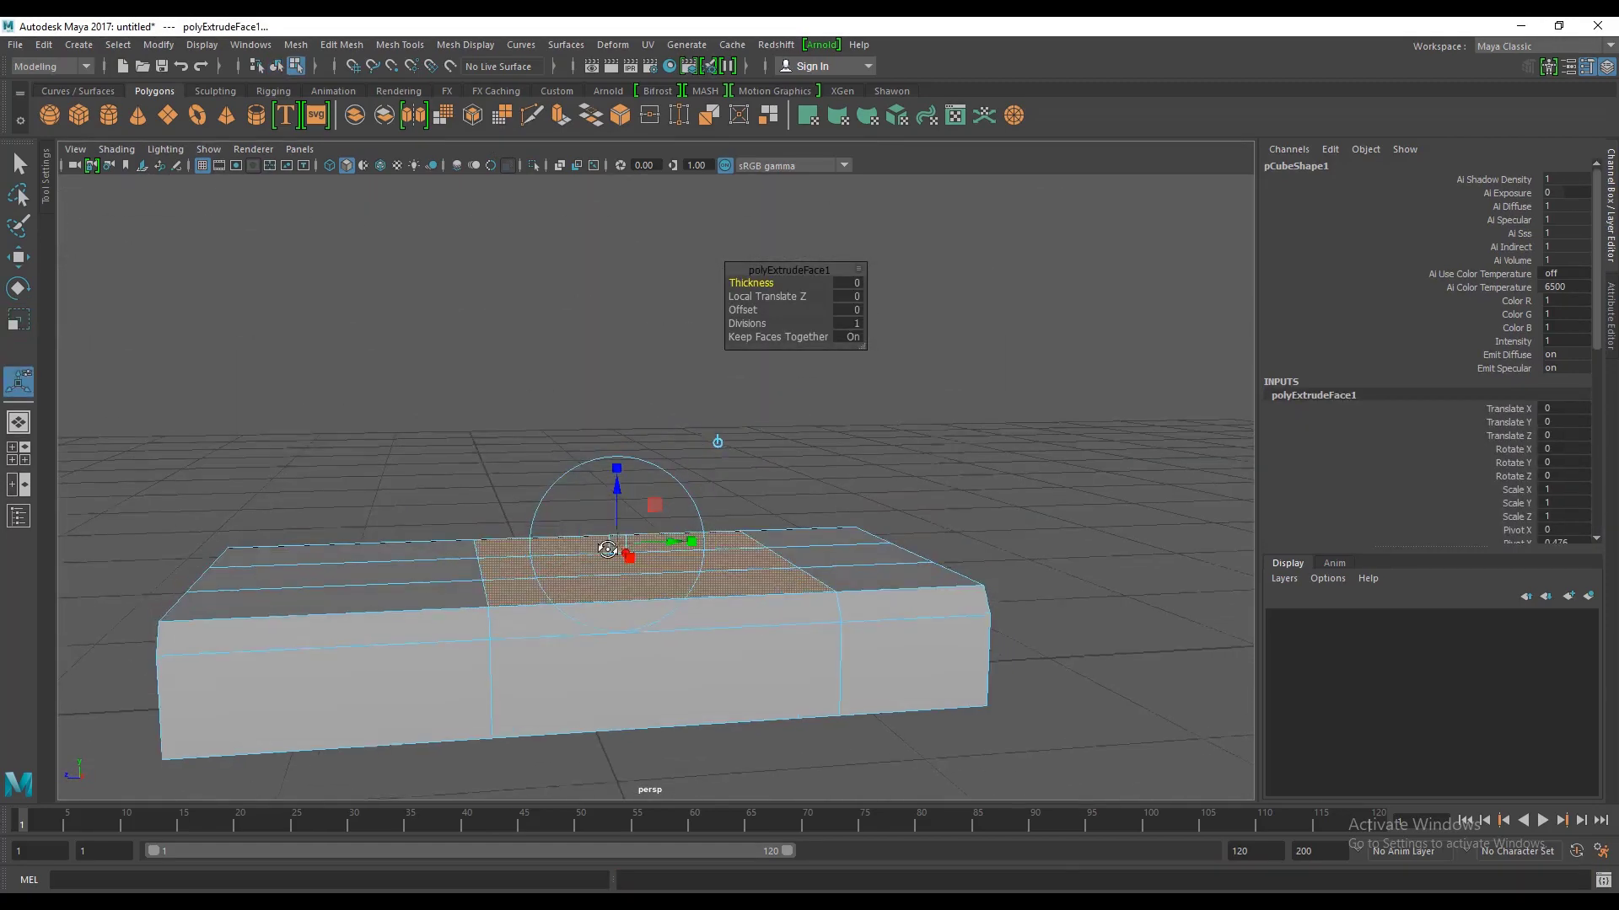
{"action": "mouse_move", "coordinate": [620, 502]}
{"action": "left_mouse_down"}
{"action": "mouse_move", "coordinate": [616, 253]}
{"action": "mouse_move", "coordinate": [647, 403]}
{"action": "mouse_move", "coordinate": [596, 466]}
{"action": "mouse_move", "coordinate": [680, 458]}
{"action": "mouse_move", "coordinate": [590, 360]}
{"action": "mouse_move", "coordinate": [555, 377]}
{"action": "left_mouse_up"}
{"action": "mouse_move", "coordinate": [555, 377]}
{"action": "left_mouse_down", "text": "alt"}
{"action": "mouse_move", "coordinate": [586, 530]}
{"action": "mouse_move", "coordinate": [523, 684]}
{"action": "left_mouse_up", "text": "alt"}
Step: Orbit and pan around the new cabin block to inspect it from the front
{"action": "left_click_drag", "start_coordinate": [590, 590], "coordinate": [641, 582], "text": "alt"}
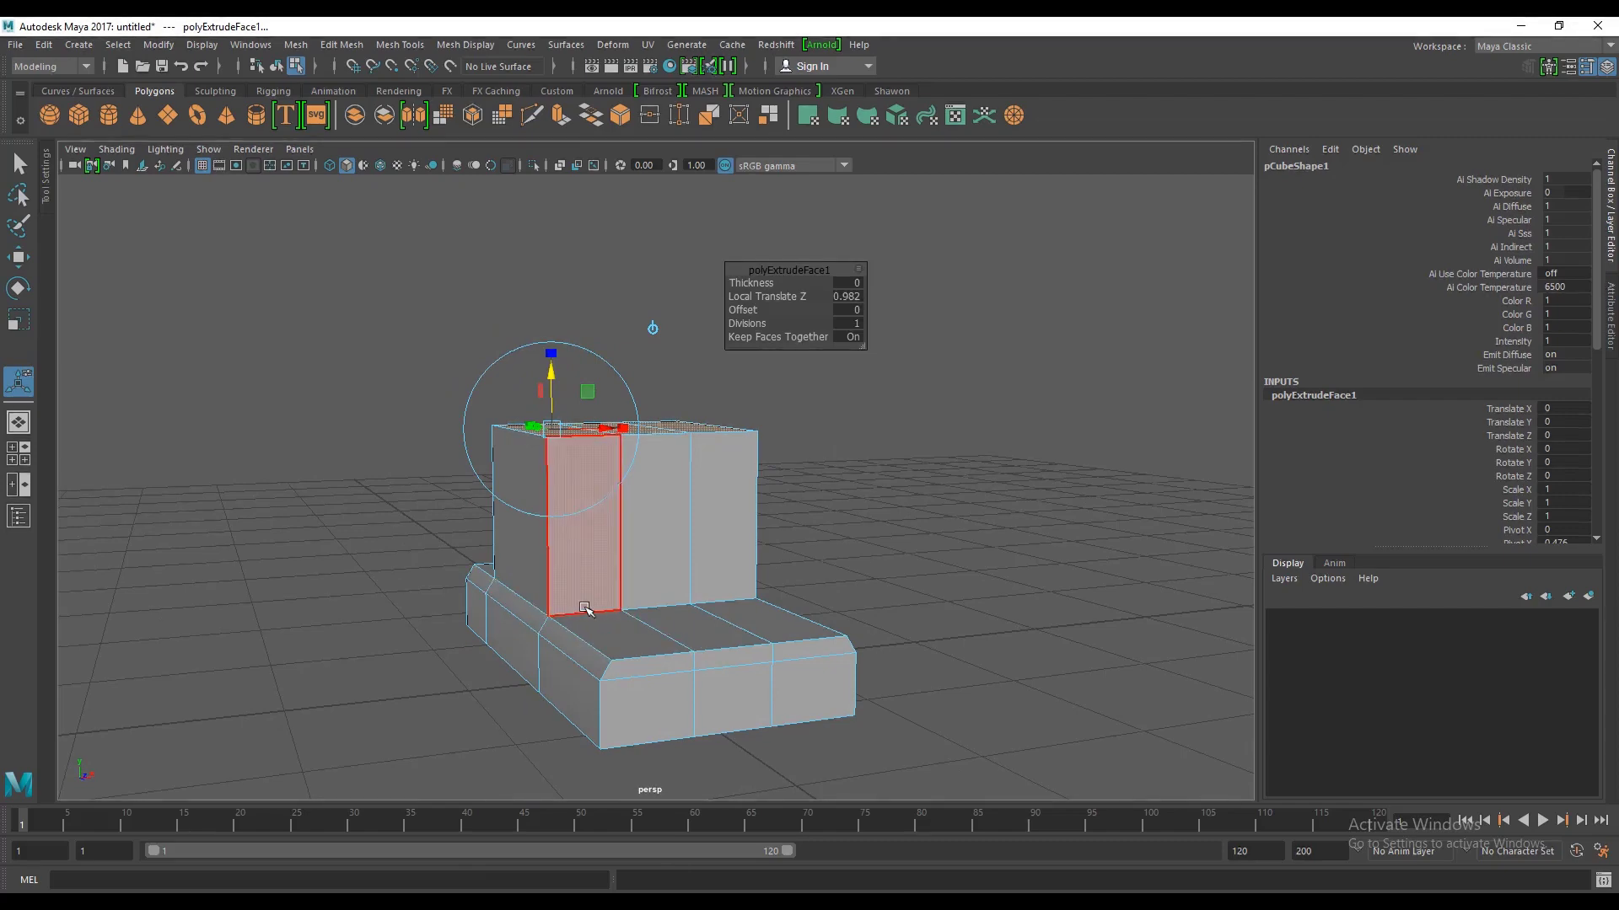
{"action": "left_click_drag", "start_coordinate": [642, 428], "coordinate": [698, 499], "text": "alt"}
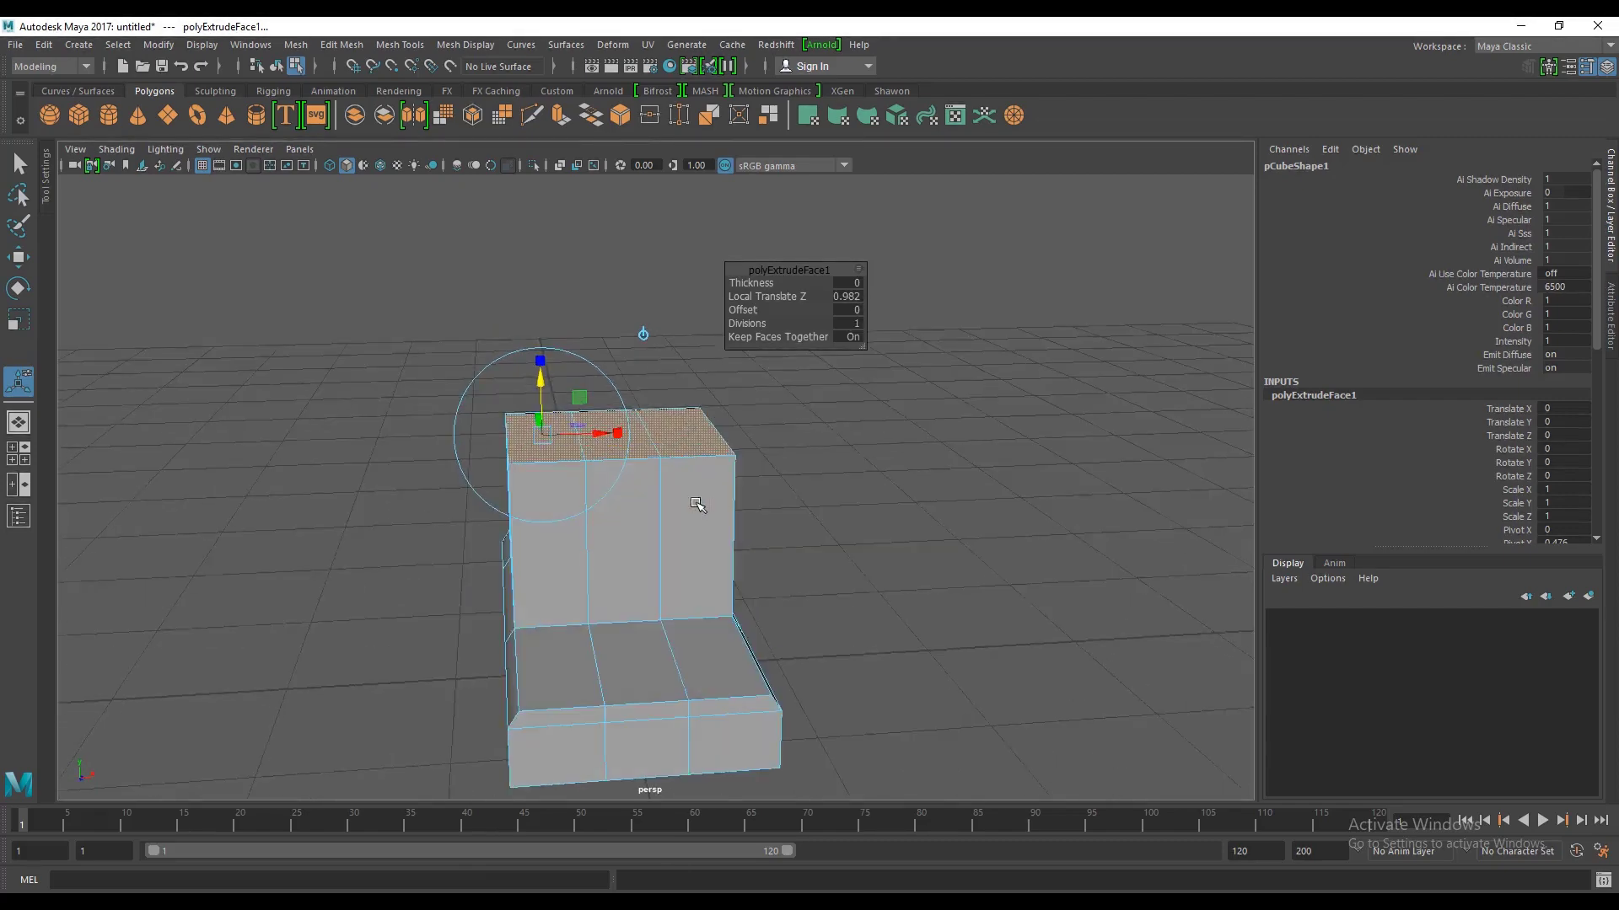
{"action": "right_click_drag", "start_coordinate": [698, 499], "coordinate": [719, 632], "text": "alt"}
{"action": "left_click_drag", "start_coordinate": [701, 643], "coordinate": [745, 568], "text": "alt"}
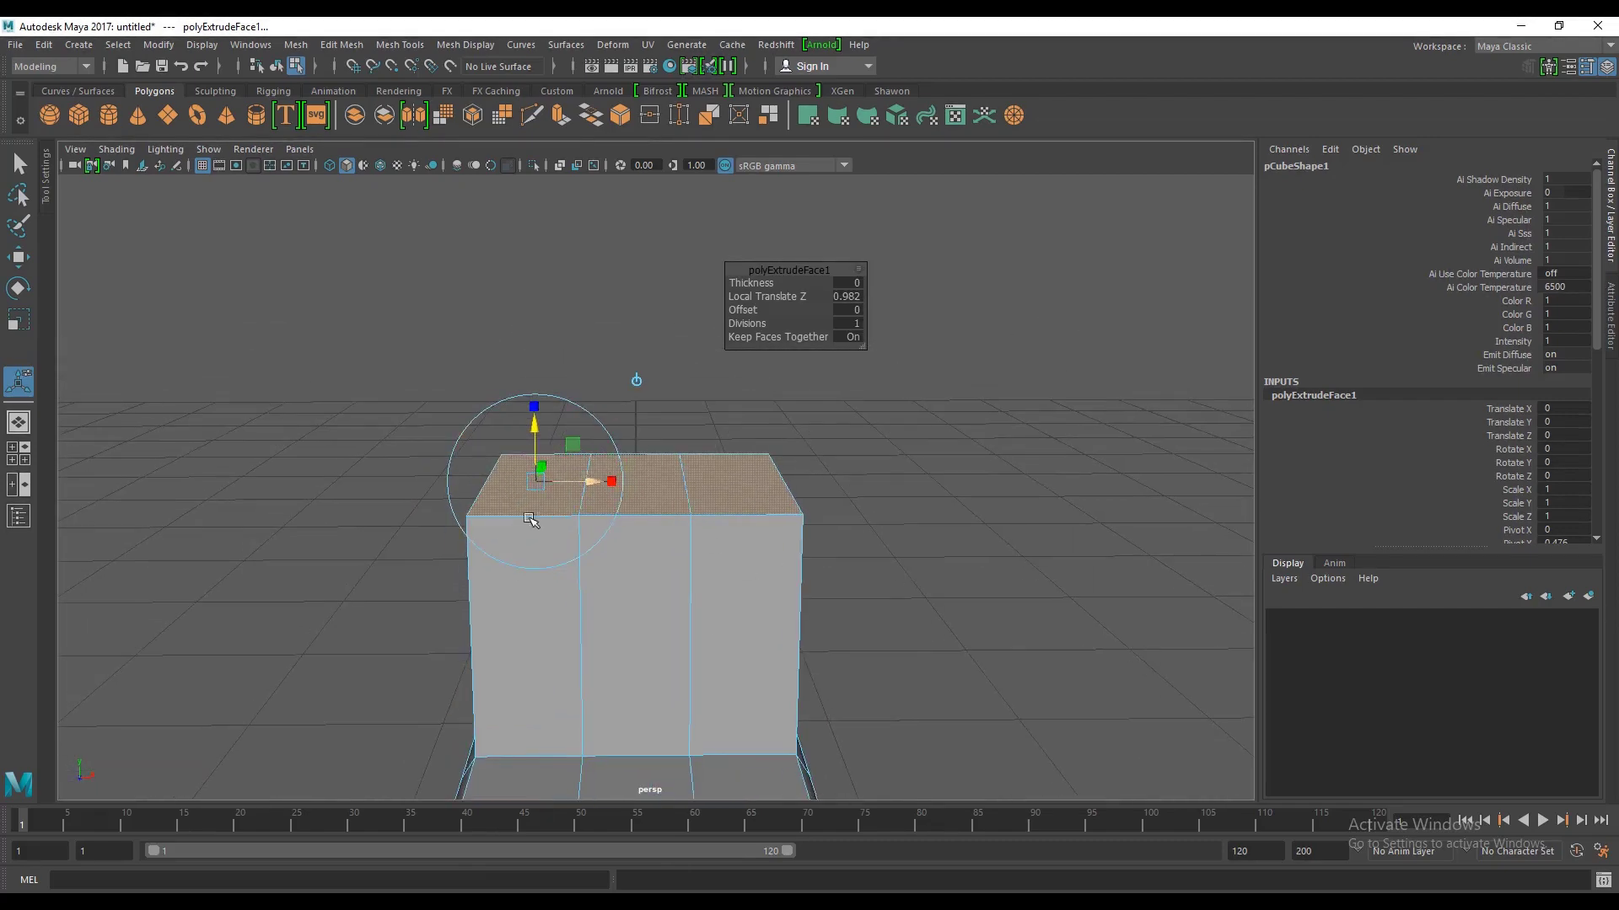
{"action": "middle_click_drag", "start_coordinate": [529, 518], "coordinate": [638, 456], "text": "alt"}
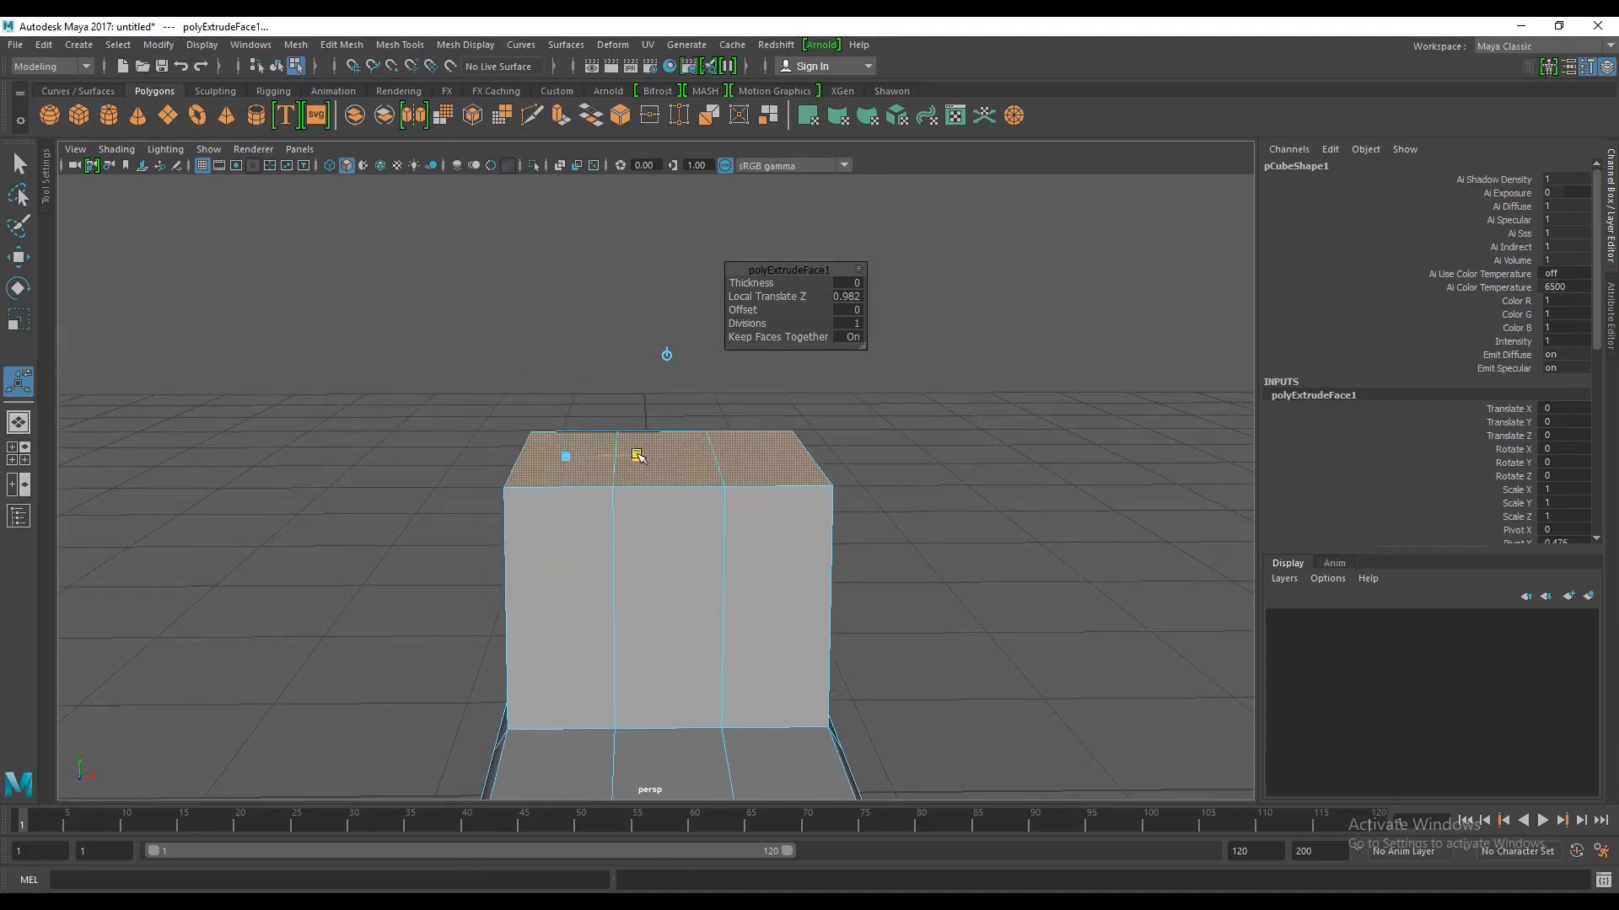
{"action": "mouse_move", "coordinate": [638, 456]}
{"action": "left_mouse_down", "text": "alt"}
{"action": "mouse_move", "coordinate": [760, 494]}
{"action": "mouse_move", "coordinate": [703, 475]}
{"action": "left_mouse_up", "text": "alt"}
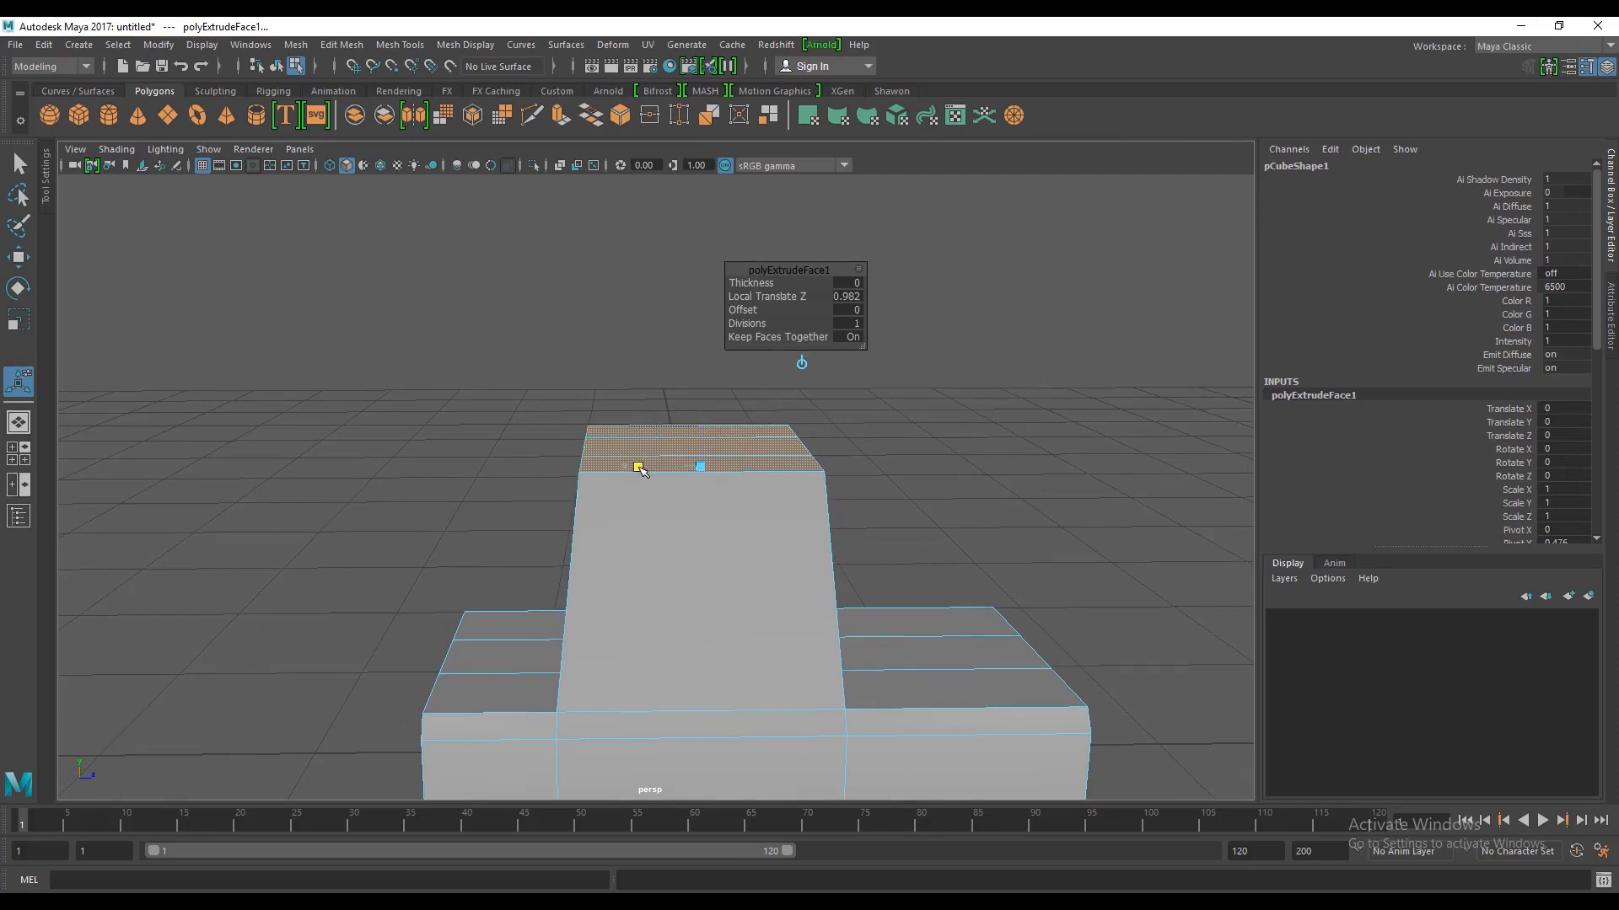
{"action": "mouse_move", "coordinate": [795, 542]}
{"action": "left_mouse_down", "text": "alt"}
{"action": "mouse_move", "coordinate": [615, 622]}
{"action": "mouse_move", "coordinate": [642, 586]}
{"action": "mouse_move", "coordinate": [650, 613]}
{"action": "mouse_move", "coordinate": [537, 459]}
{"action": "left_mouse_up", "text": "alt"}
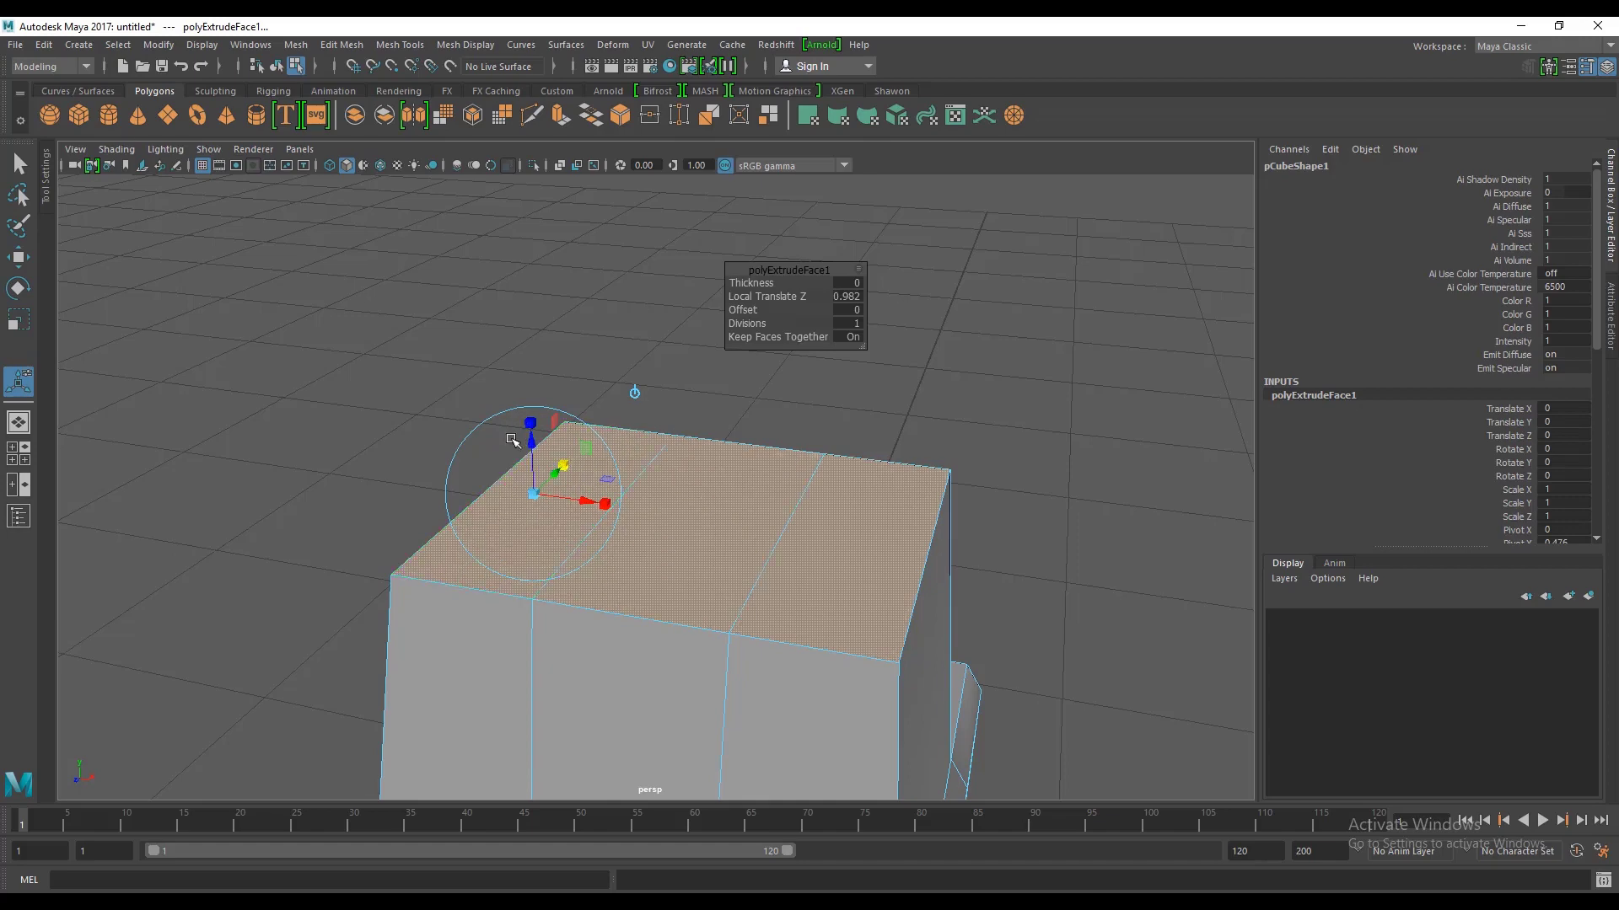
Step: Orbit between frontal and top-down views of the extruded cabin
{"action": "scroll", "coordinate": [553, 473], "scroll_direction": "down", "scroll_amount": 5}
{"action": "left_click_drag", "start_coordinate": [553, 474], "coordinate": [797, 572], "text": "alt"}
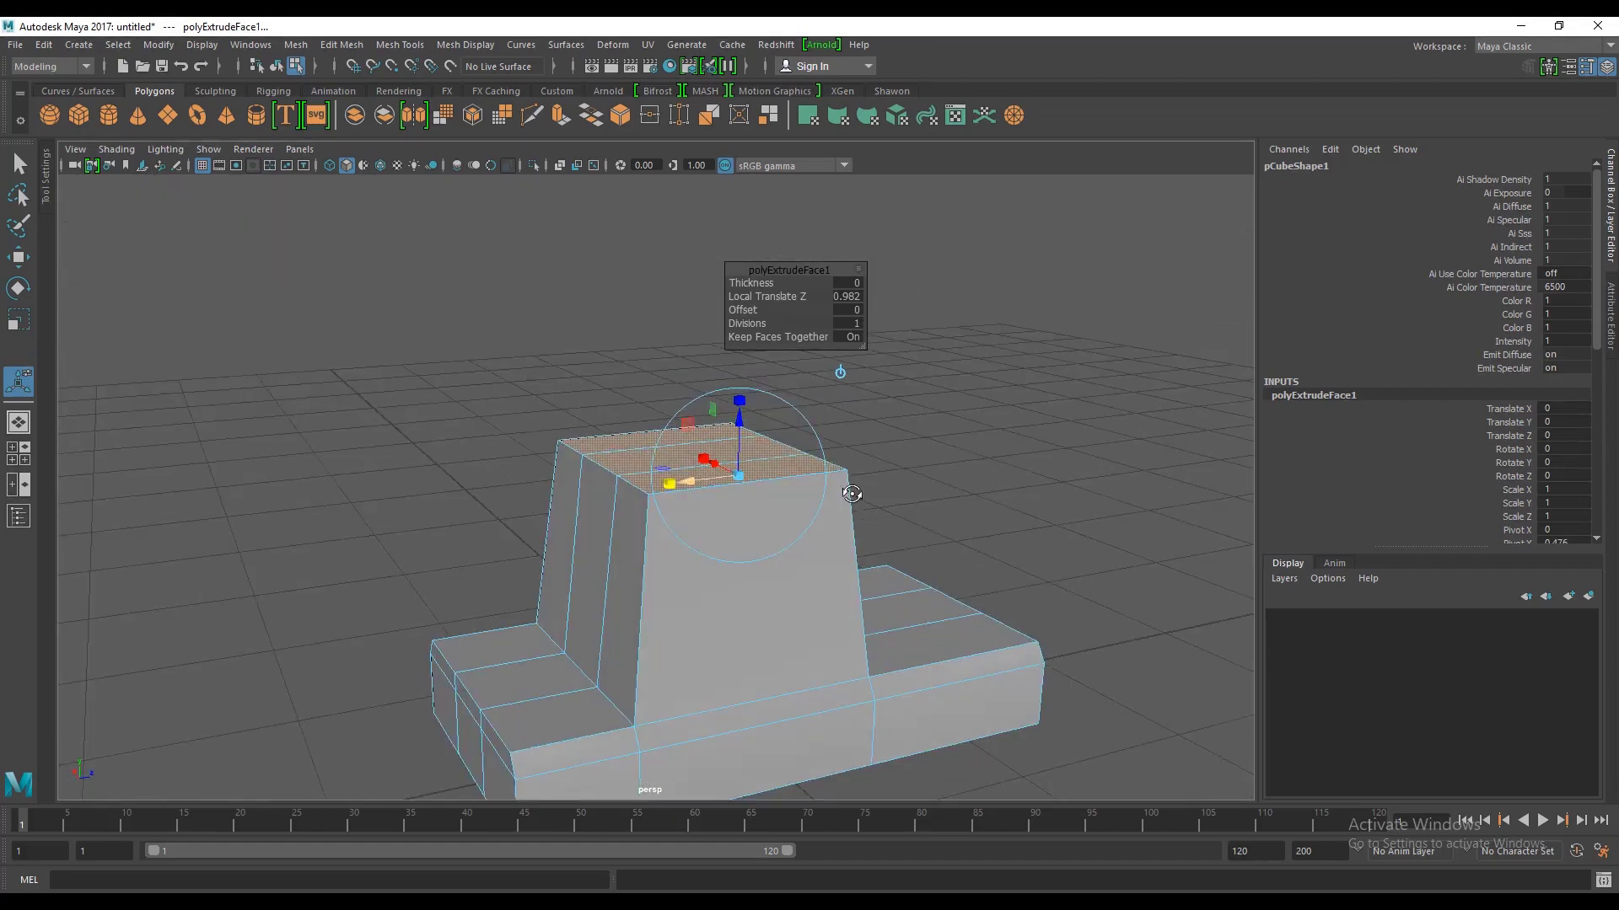
{"action": "scroll", "coordinate": [801, 590], "scroll_direction": "up", "scroll_amount": 3}
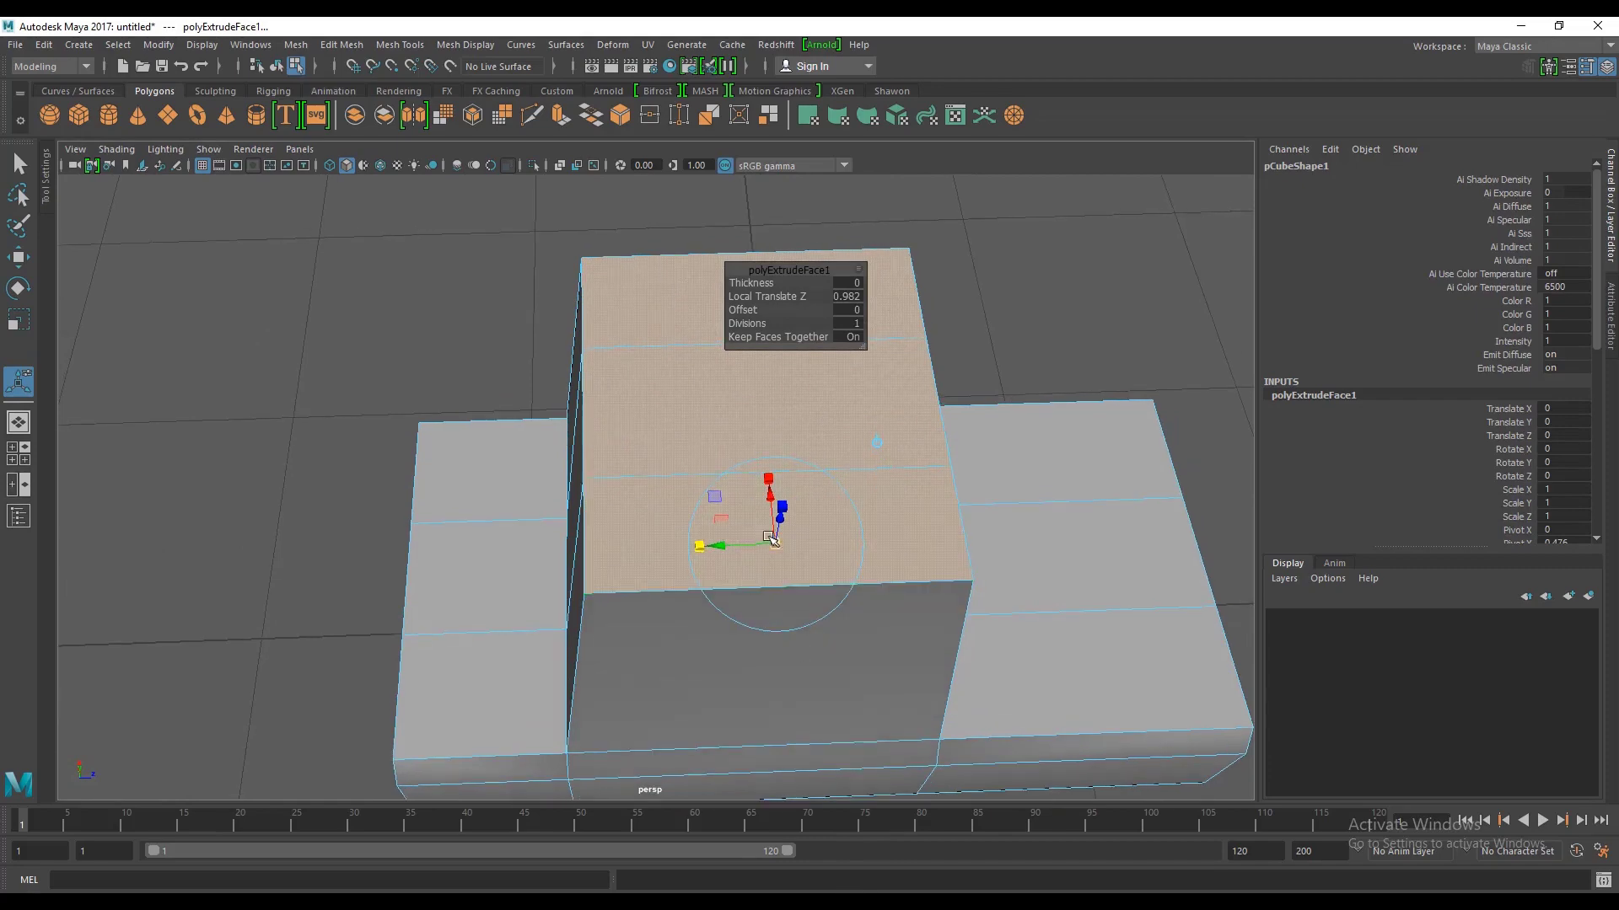
{"action": "mouse_move", "coordinate": [820, 674]}
{"action": "left_mouse_down", "text": "alt"}
{"action": "mouse_move", "coordinate": [822, 599]}
{"action": "mouse_move", "coordinate": [710, 457]}
{"action": "mouse_move", "coordinate": [535, 551]}
{"action": "mouse_move", "coordinate": [664, 441]}
{"action": "left_mouse_up", "text": "alt"}
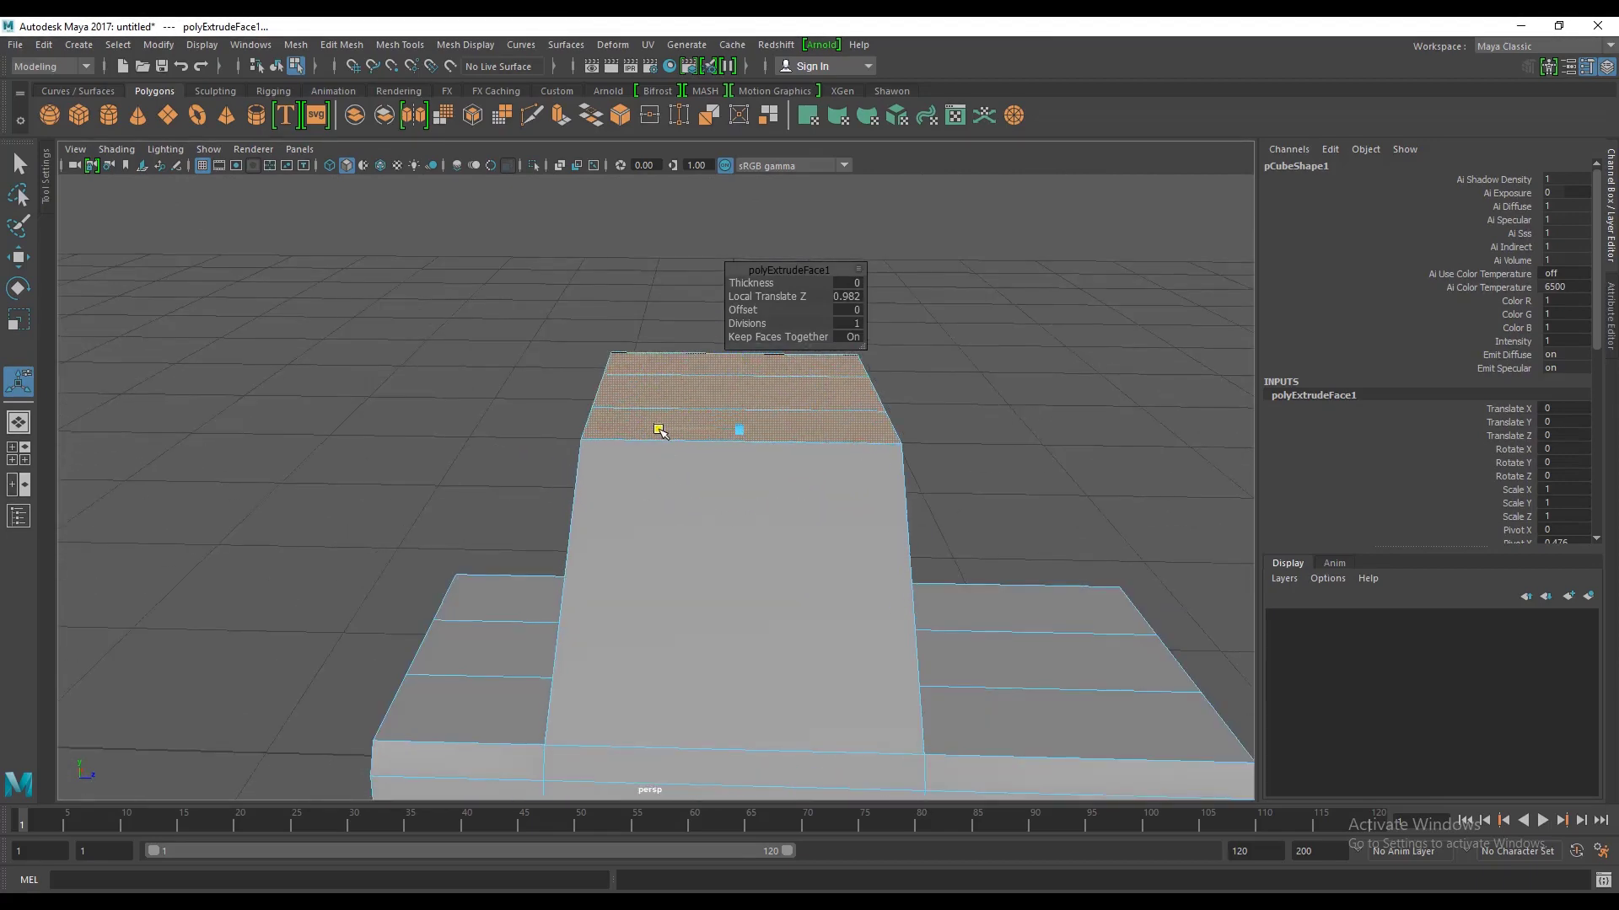
{"action": "mouse_move", "coordinate": [664, 429]}
{"action": "left_mouse_down", "text": "alt"}
{"action": "mouse_move", "coordinate": [621, 531]}
{"action": "mouse_move", "coordinate": [748, 588]}
{"action": "mouse_move", "coordinate": [738, 641]}
{"action": "left_mouse_up", "text": "alt"}
{"action": "middle_click_drag", "start_coordinate": [738, 641], "coordinate": [728, 584], "text": "alt"}
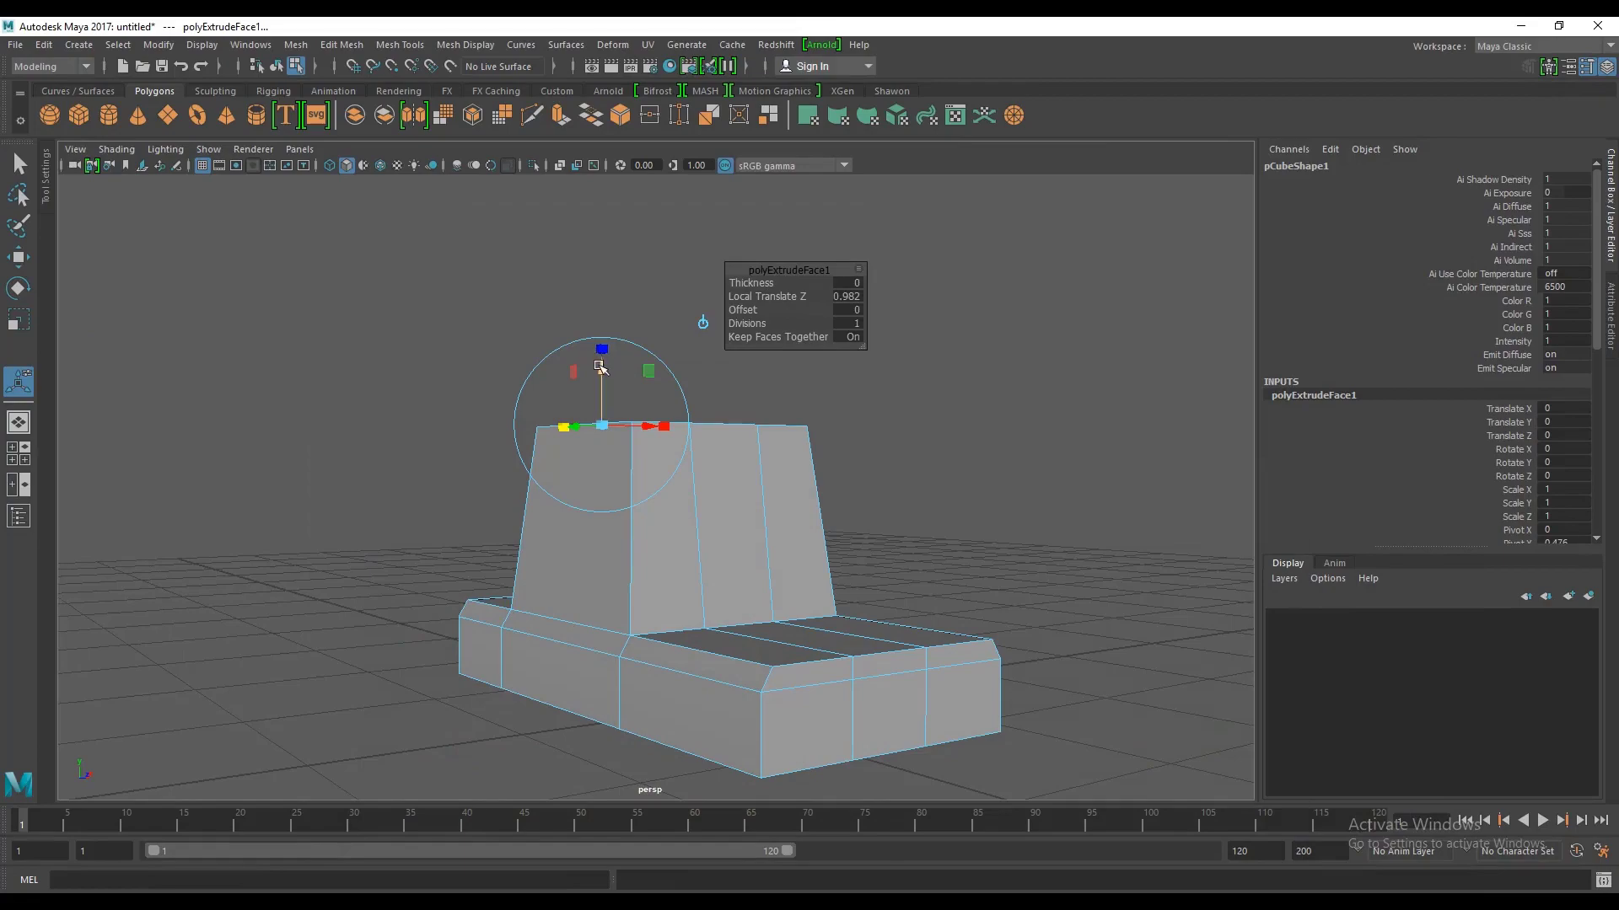
Step: Lower the cabin top to about 0.832 Local Translate Z, then return to Object Mode
{"action": "mouse_move", "coordinate": [600, 367]}
{"action": "left_mouse_down"}
{"action": "mouse_move", "coordinate": [526, 543]}
{"action": "mouse_move", "coordinate": [777, 542]}
{"action": "mouse_move", "coordinate": [751, 534]}
{"action": "mouse_move", "coordinate": [860, 565]}
{"action": "mouse_move", "coordinate": [630, 453]}
{"action": "left_mouse_up"}
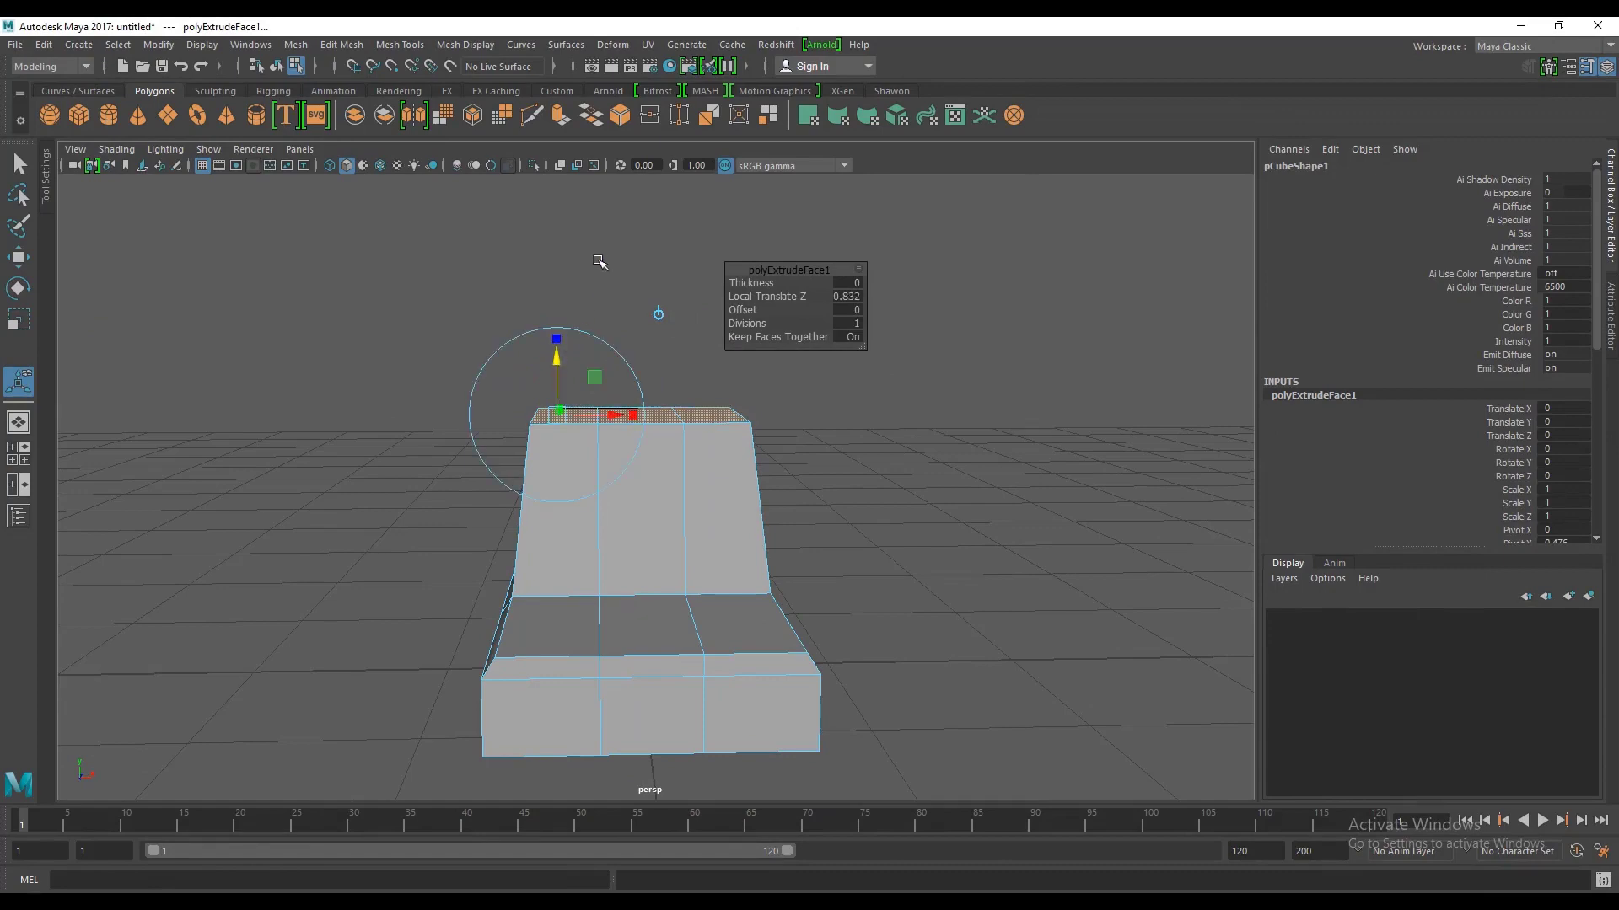
{"action": "left_click", "coordinate": [641, 339]}
{"action": "right_click_drag", "start_coordinate": [653, 514], "coordinate": [741, 414]}
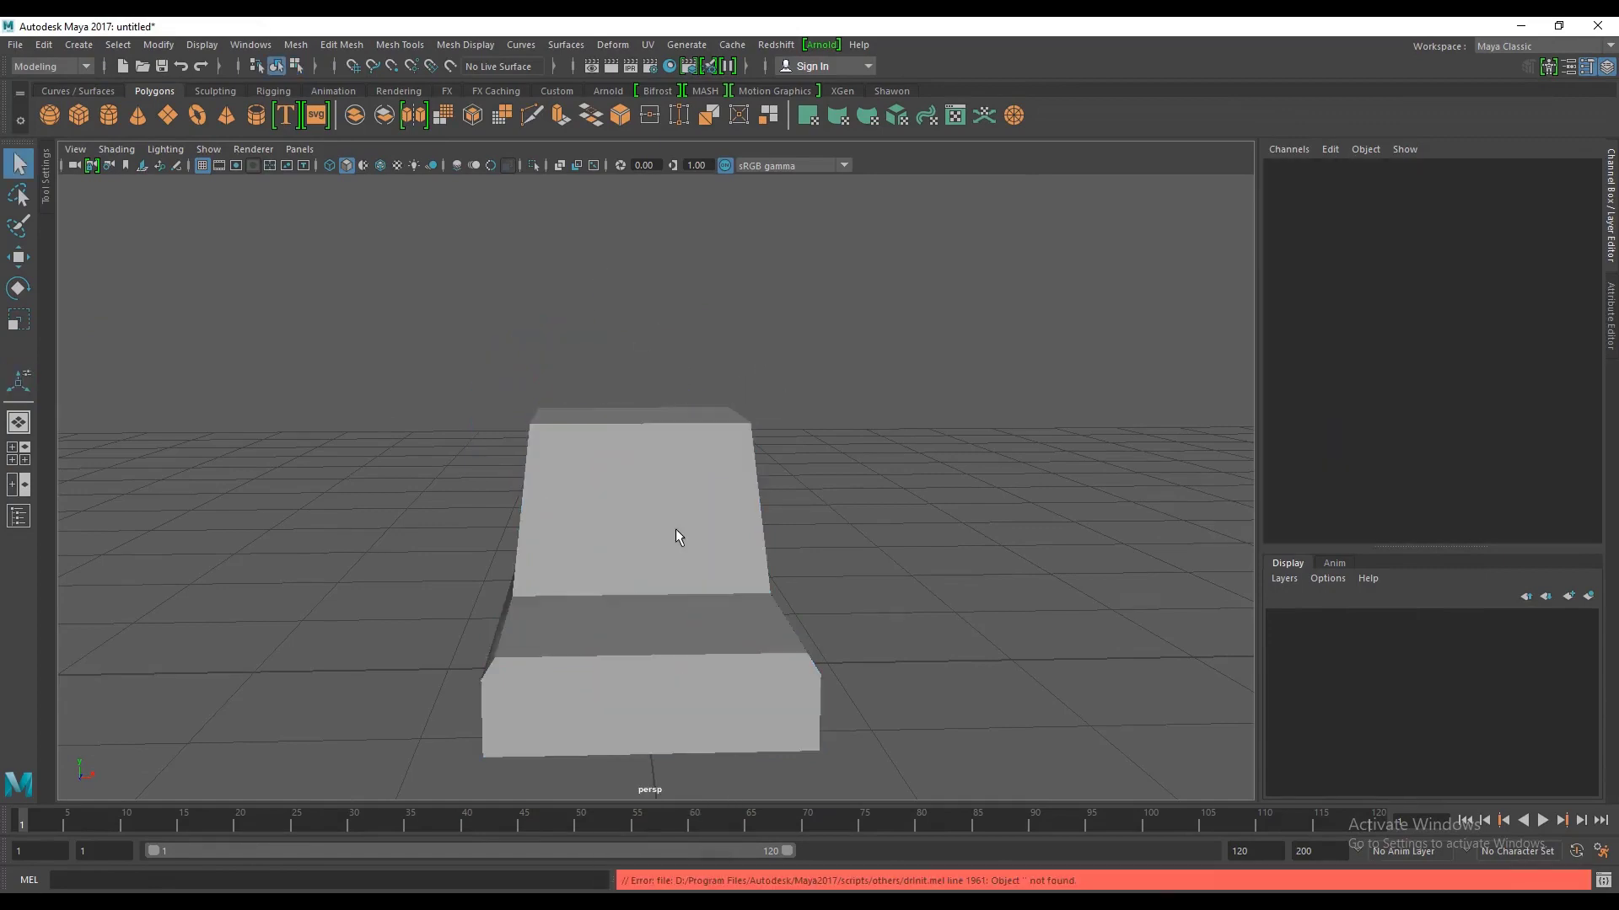
{"action": "mouse_move", "coordinate": [676, 529]}
{"action": "left_mouse_down", "text": "alt"}
{"action": "mouse_move", "coordinate": [752, 567]}
{"action": "mouse_move", "coordinate": [620, 887]}
{"action": "left_mouse_up", "text": "alt"}
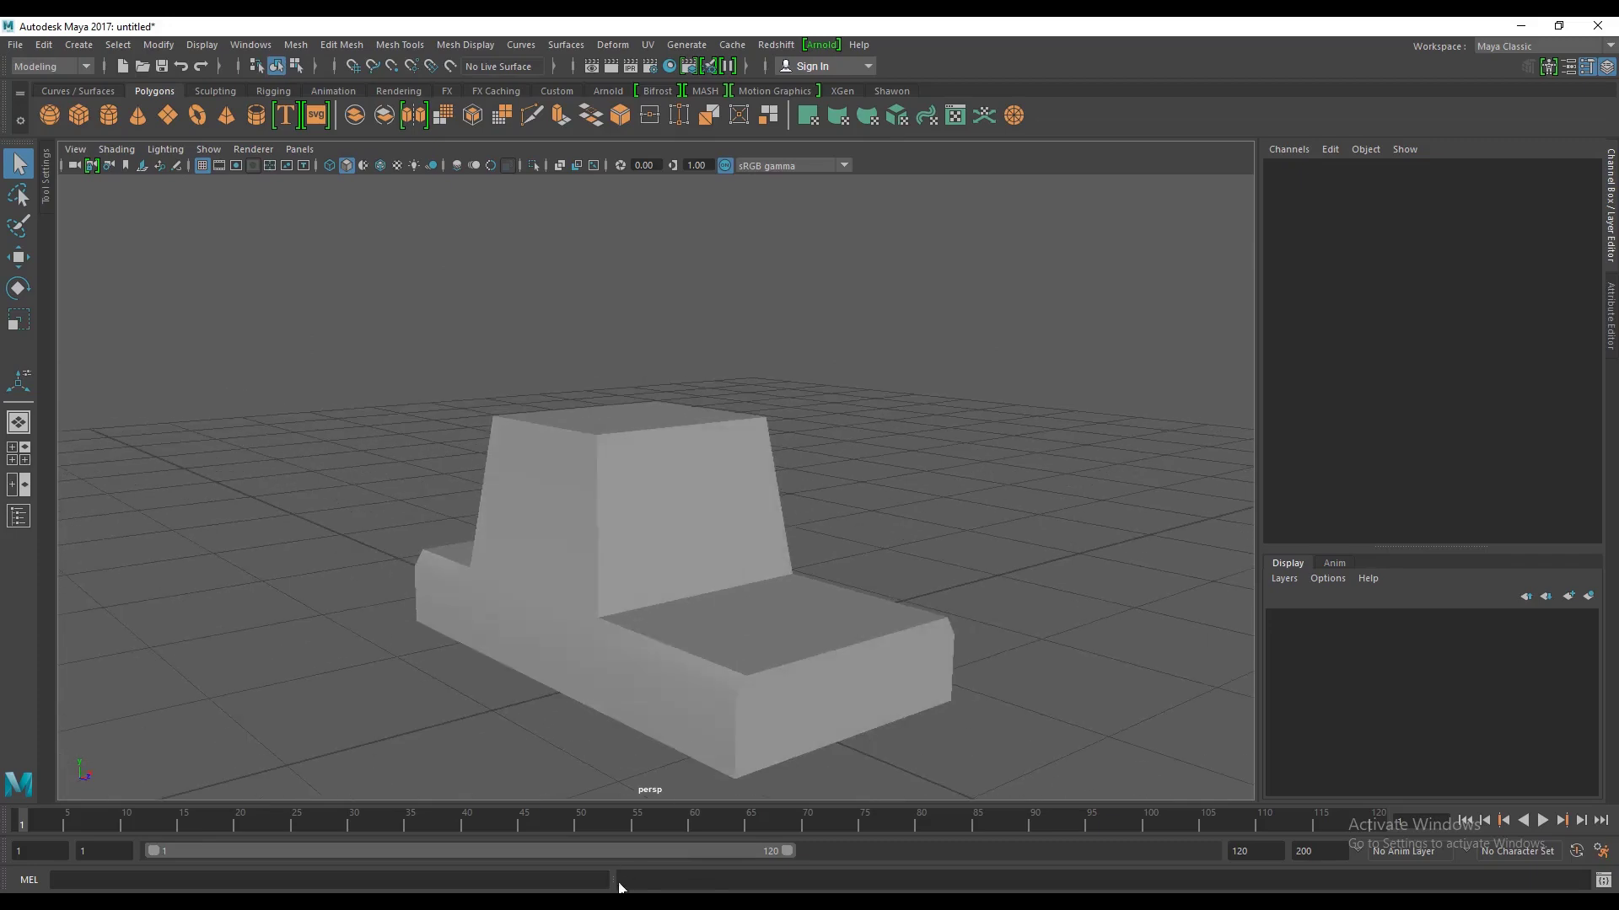
Step: Compare the body with the CAR TOON2.png reference, then reselect the body mesh in Maya
{"action": "left_click", "coordinate": [677, 830]}
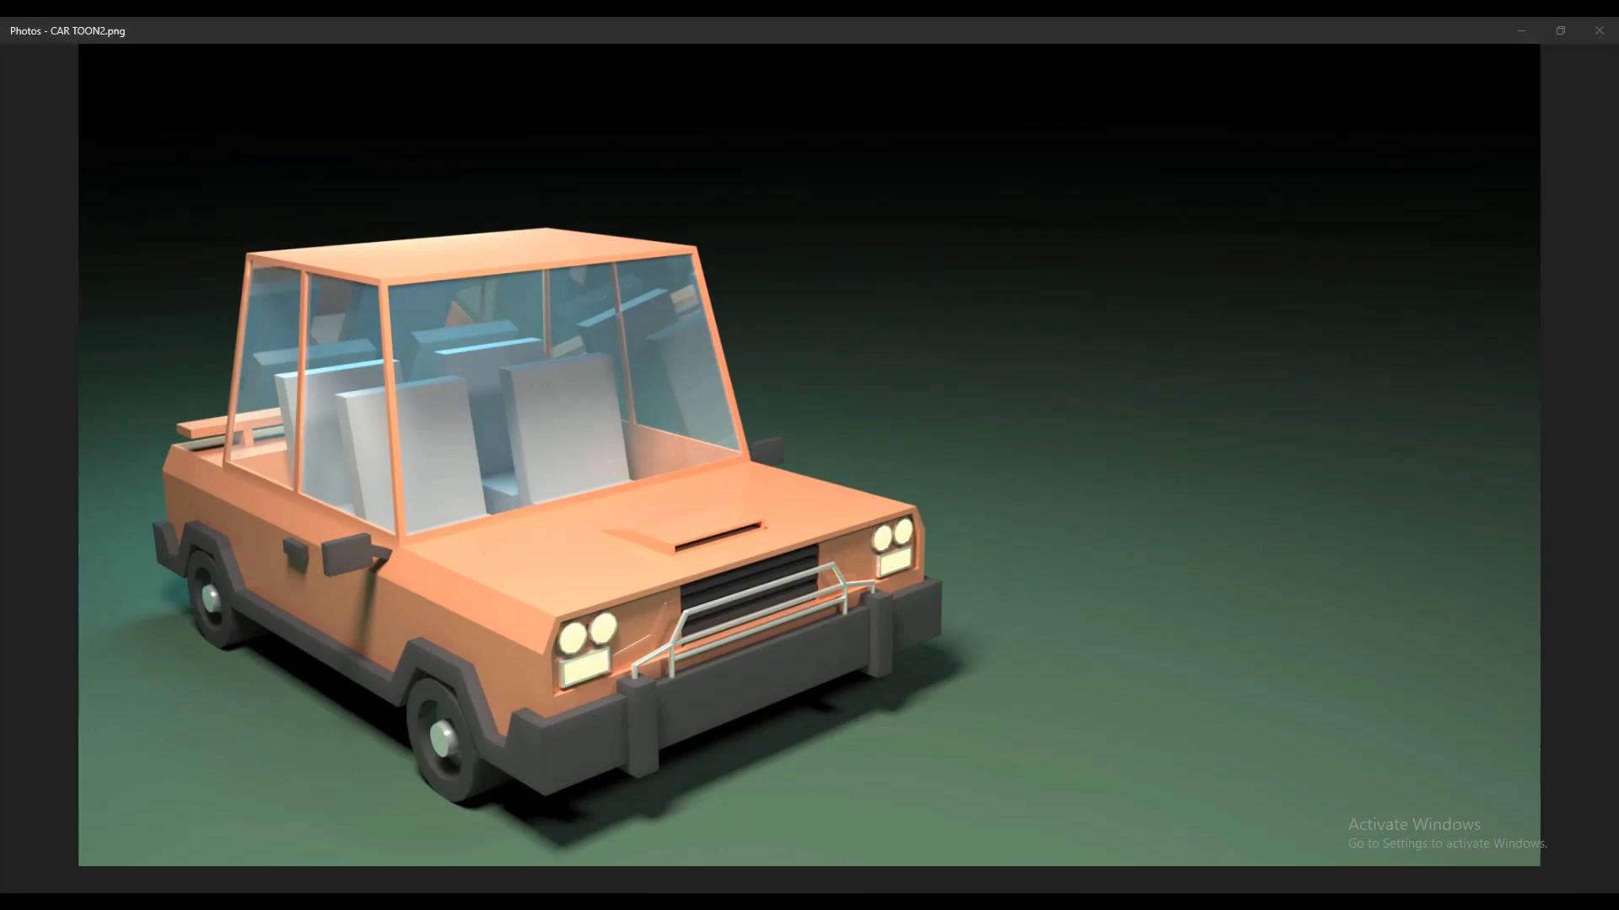
{"action": "key", "text": "alt+Tab"}
{"action": "left_click_drag", "start_coordinate": [758, 615], "coordinate": [894, 553], "text": "alt"}
Step: Pull the vertices at the base's right end inward along X
{"action": "left_click", "coordinate": [893, 552]}
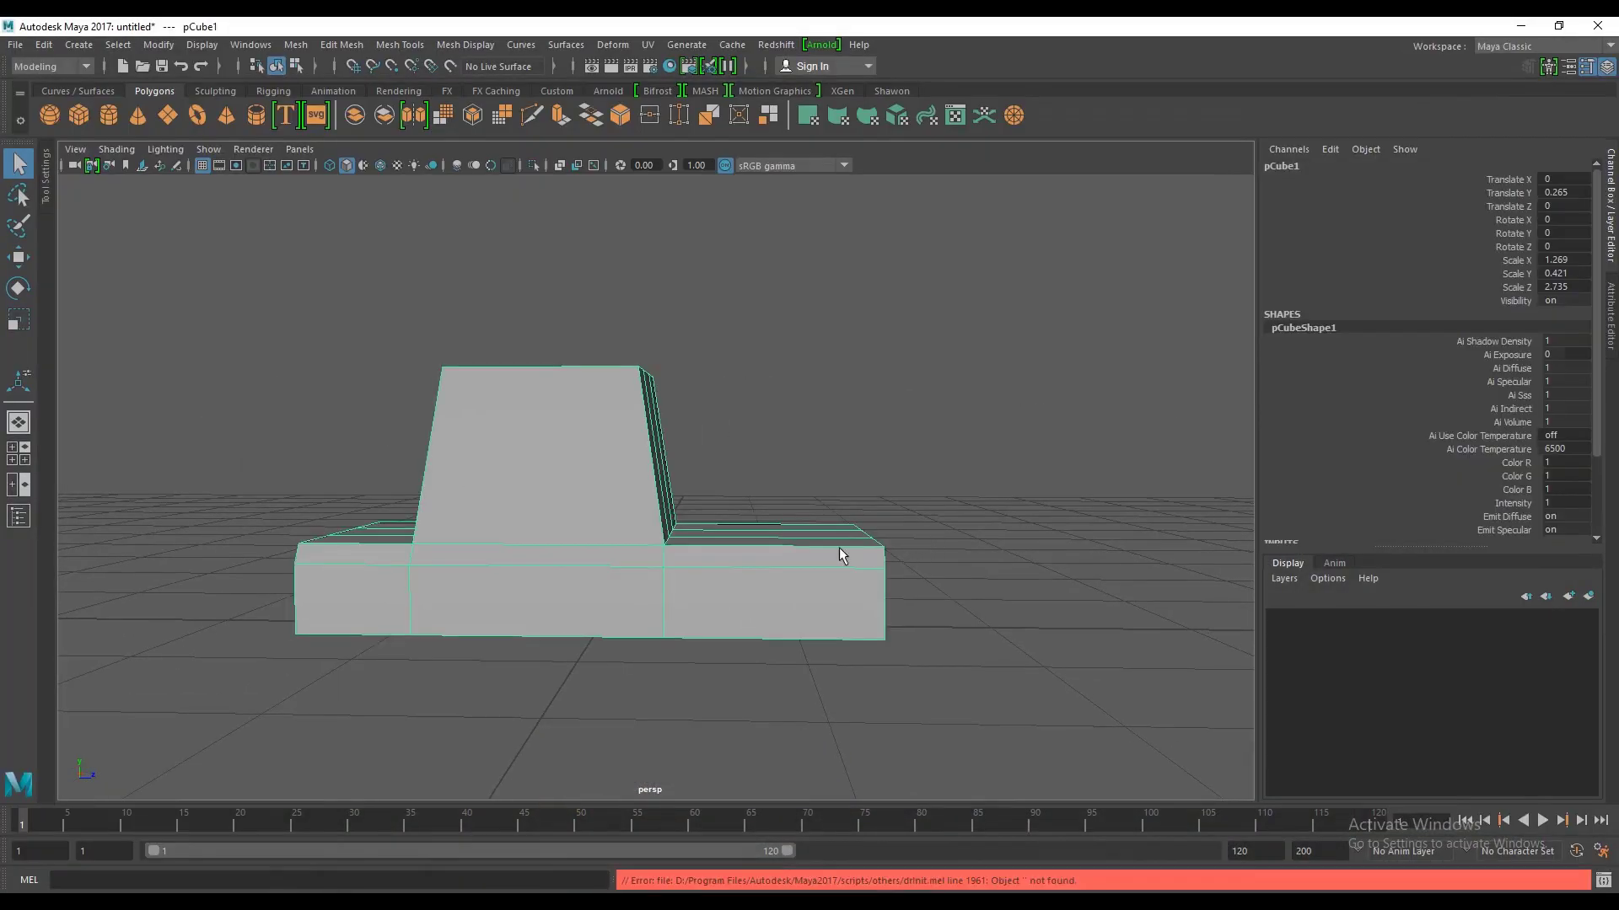
{"action": "right_click_drag", "start_coordinate": [841, 549], "coordinate": [793, 425]}
{"action": "mouse_move", "coordinate": [866, 552]}
{"action": "left_mouse_down", "text": "alt"}
{"action": "mouse_move", "coordinate": [784, 554]}
{"action": "mouse_move", "coordinate": [850, 439]}
{"action": "mouse_move", "coordinate": [685, 705]}
{"action": "mouse_move", "coordinate": [709, 701]}
{"action": "left_mouse_up", "text": "alt"}
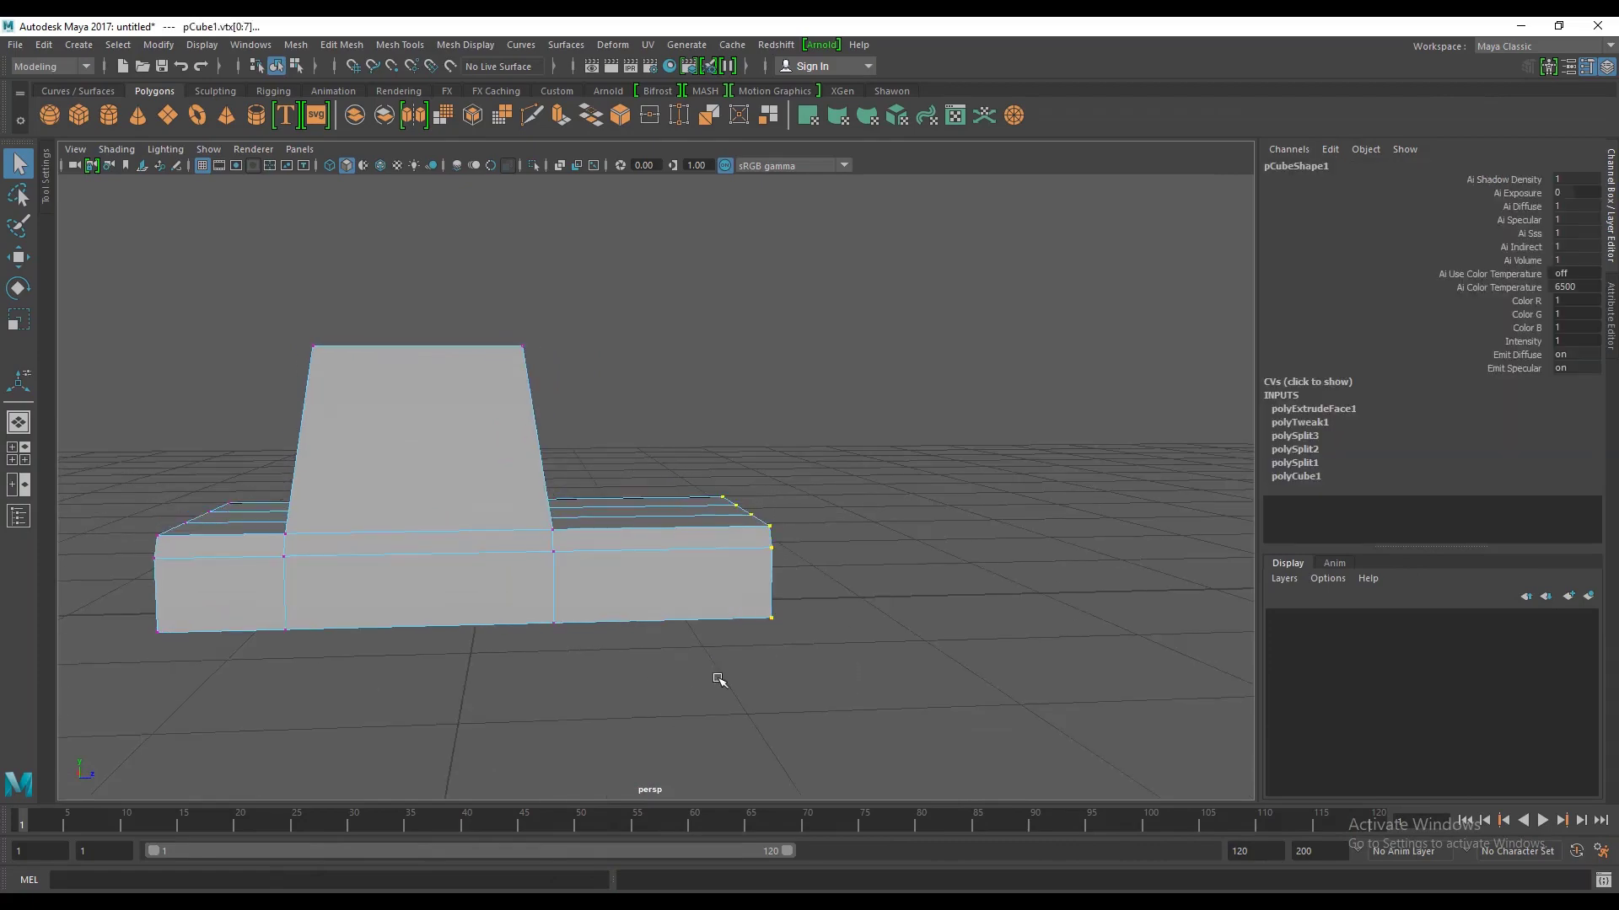
{"action": "key", "text": "w"}
{"action": "left_click_drag", "start_coordinate": [821, 549], "coordinate": [780, 549]}
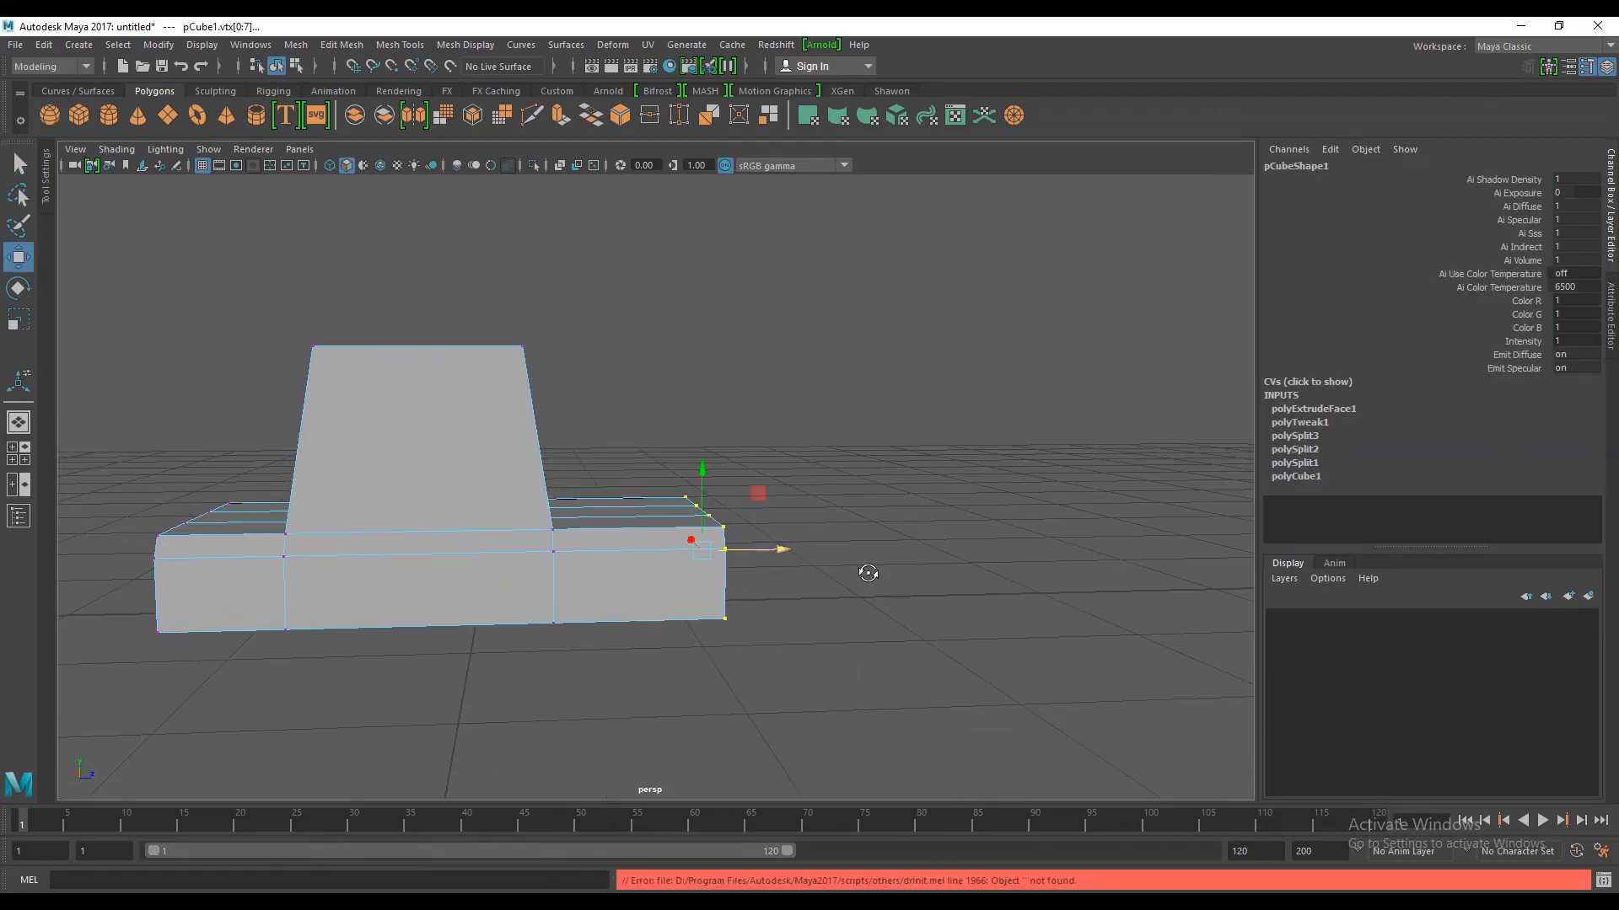
Step: Nudge the opposite end vertices along the body's length, then return to object mode
{"action": "mouse_move", "coordinate": [868, 573]}
{"action": "left_mouse_down", "text": "alt"}
{"action": "mouse_move", "coordinate": [542, 594]}
{"action": "mouse_move", "coordinate": [516, 584]}
{"action": "mouse_move", "coordinate": [510, 542]}
{"action": "mouse_move", "coordinate": [1008, 469]}
{"action": "mouse_move", "coordinate": [847, 733]}
{"action": "left_mouse_up", "text": "alt"}
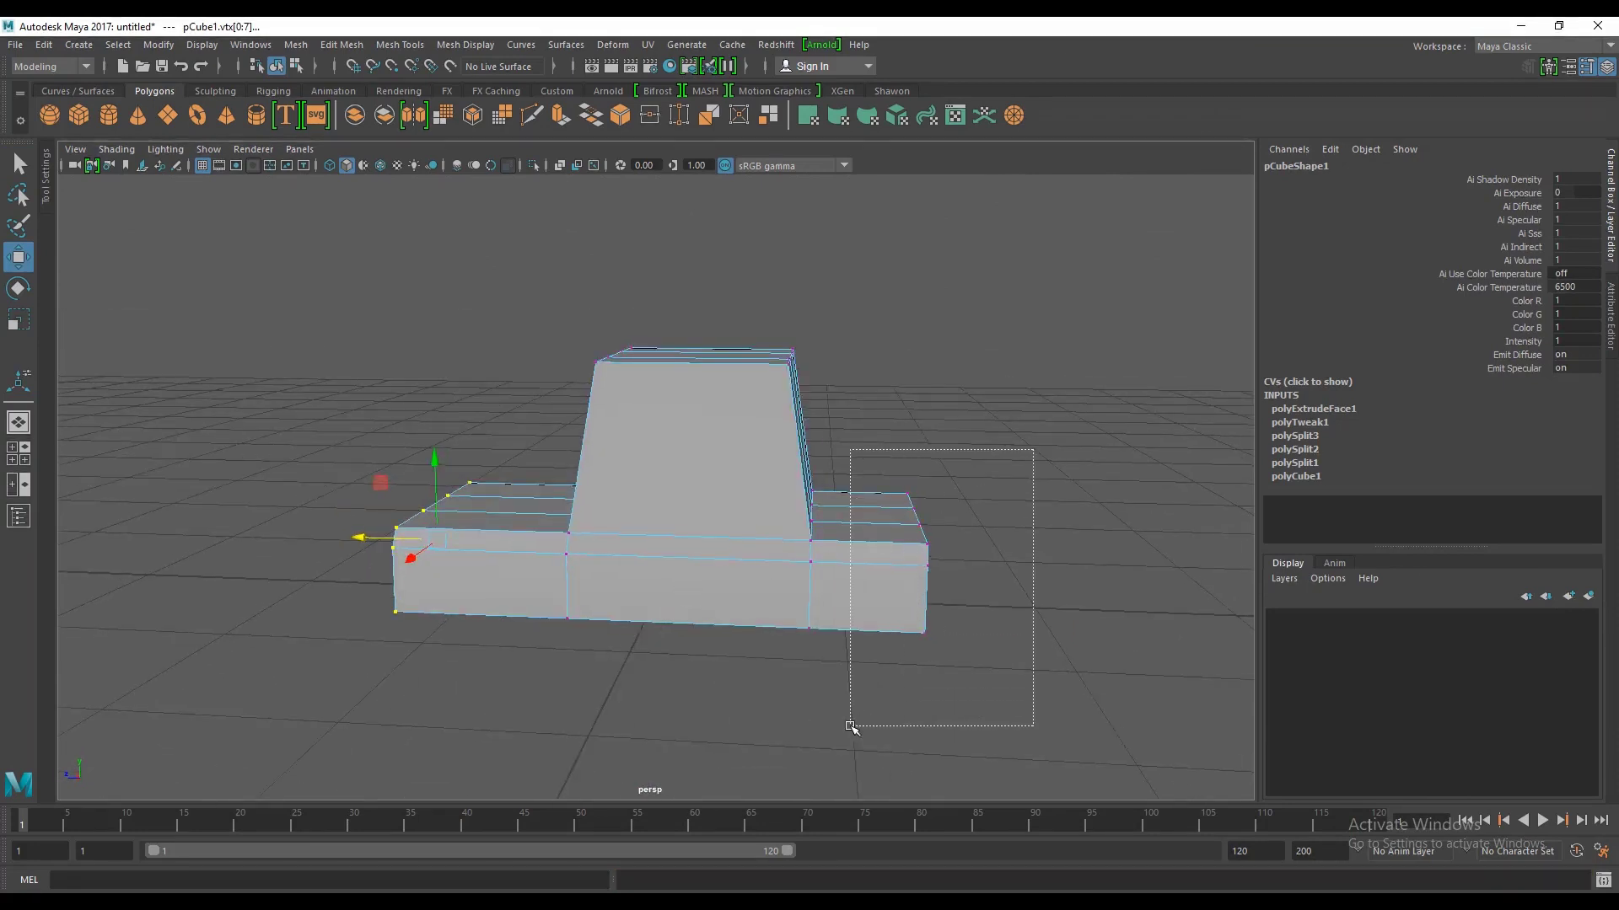
{"action": "mouse_move", "coordinate": [1004, 473]}
{"action": "left_mouse_down"}
{"action": "mouse_move", "coordinate": [964, 618]}
{"action": "mouse_move", "coordinate": [849, 628]}
{"action": "left_mouse_up"}
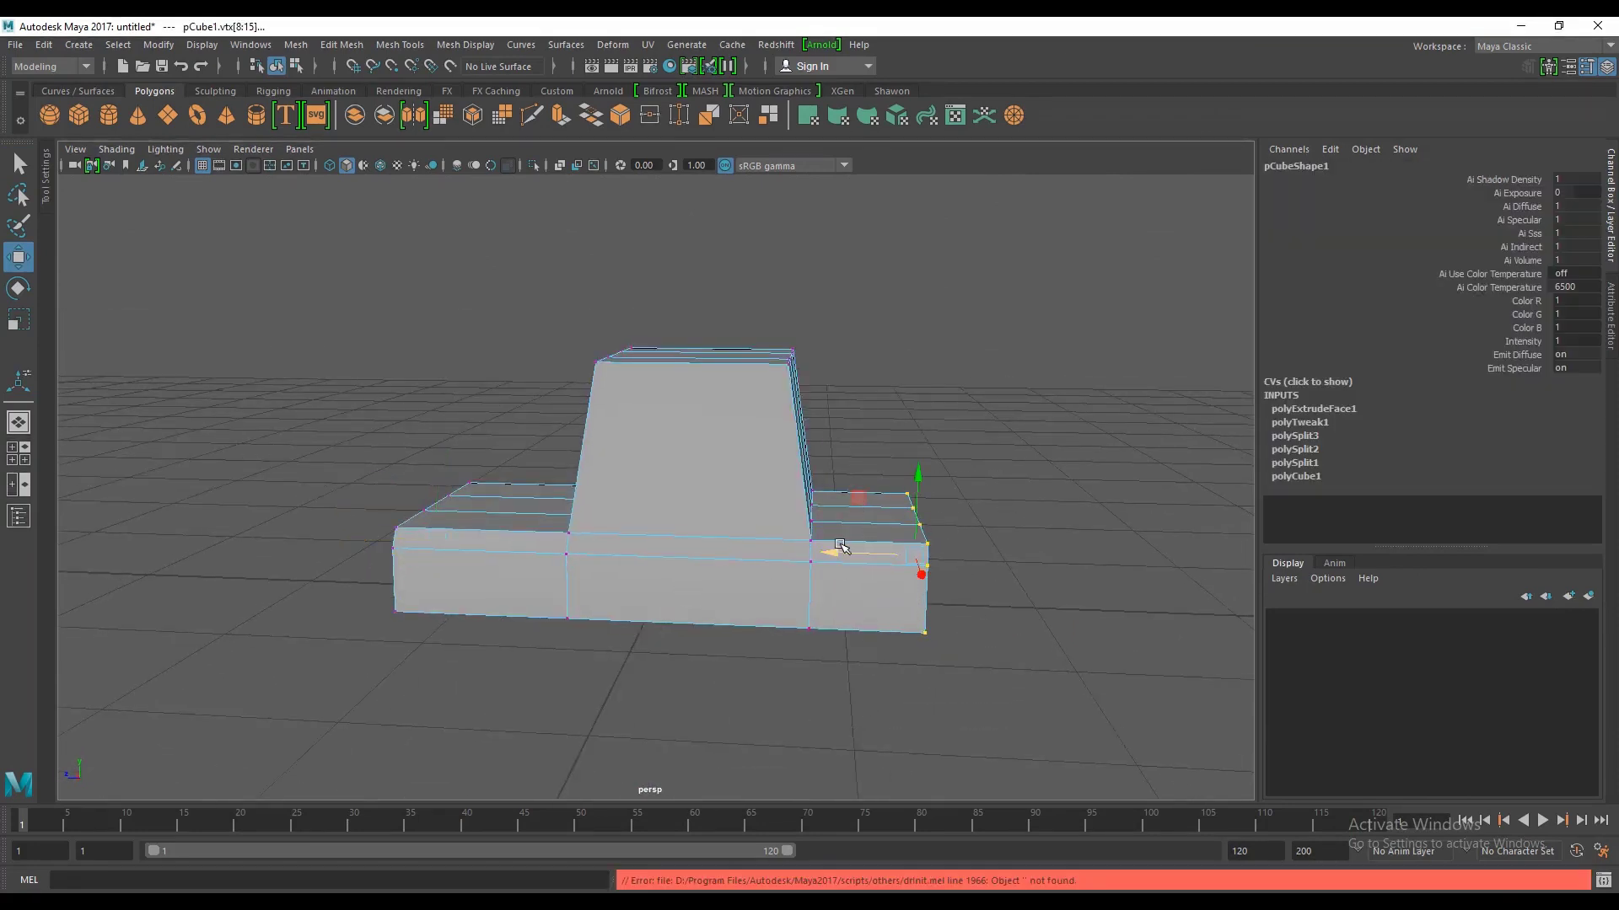
{"action": "mouse_move", "coordinate": [840, 546]}
{"action": "left_mouse_down"}
{"action": "mouse_move", "coordinate": [818, 550]}
{"action": "mouse_move", "coordinate": [838, 654]}
{"action": "mouse_move", "coordinate": [972, 650]}
{"action": "mouse_move", "coordinate": [832, 635]}
{"action": "mouse_move", "coordinate": [877, 560]}
{"action": "mouse_move", "coordinate": [787, 539]}
{"action": "mouse_move", "coordinate": [790, 633]}
{"action": "mouse_move", "coordinate": [812, 585]}
{"action": "left_mouse_up"}
{"action": "scroll", "coordinate": [795, 614], "scroll_direction": "up", "scroll_amount": 3}
{"action": "key", "text": "F8"}
Step: Inspect the shortened body from several angles and switch the mesh to edge mode
{"action": "left_click", "coordinate": [863, 193]}
{"action": "left_click", "coordinate": [661, 599]}
{"action": "mouse_move", "coordinate": [661, 600]}
{"action": "left_mouse_down", "text": "alt"}
{"action": "mouse_move", "coordinate": [748, 622]}
{"action": "mouse_move", "coordinate": [672, 599]}
{"action": "mouse_move", "coordinate": [911, 391]}
{"action": "left_mouse_up", "text": "alt"}
{"action": "left_click", "coordinate": [909, 392]}
{"action": "mouse_move", "coordinate": [900, 488]}
{"action": "left_mouse_down", "text": "alt"}
{"action": "mouse_move", "coordinate": [839, 591]}
{"action": "mouse_move", "coordinate": [719, 604]}
{"action": "mouse_move", "coordinate": [751, 618]}
{"action": "left_mouse_up", "text": "alt"}
{"action": "mouse_move", "coordinate": [752, 618]}
{"action": "middle_mouse_down", "text": "alt"}
{"action": "mouse_move", "coordinate": [755, 573]}
{"action": "mouse_move", "coordinate": [719, 614]}
{"action": "middle_mouse_up", "text": "alt"}
{"action": "left_click", "coordinate": [719, 613]}
{"action": "right_click_drag", "start_coordinate": [797, 430], "coordinate": [801, 394]}
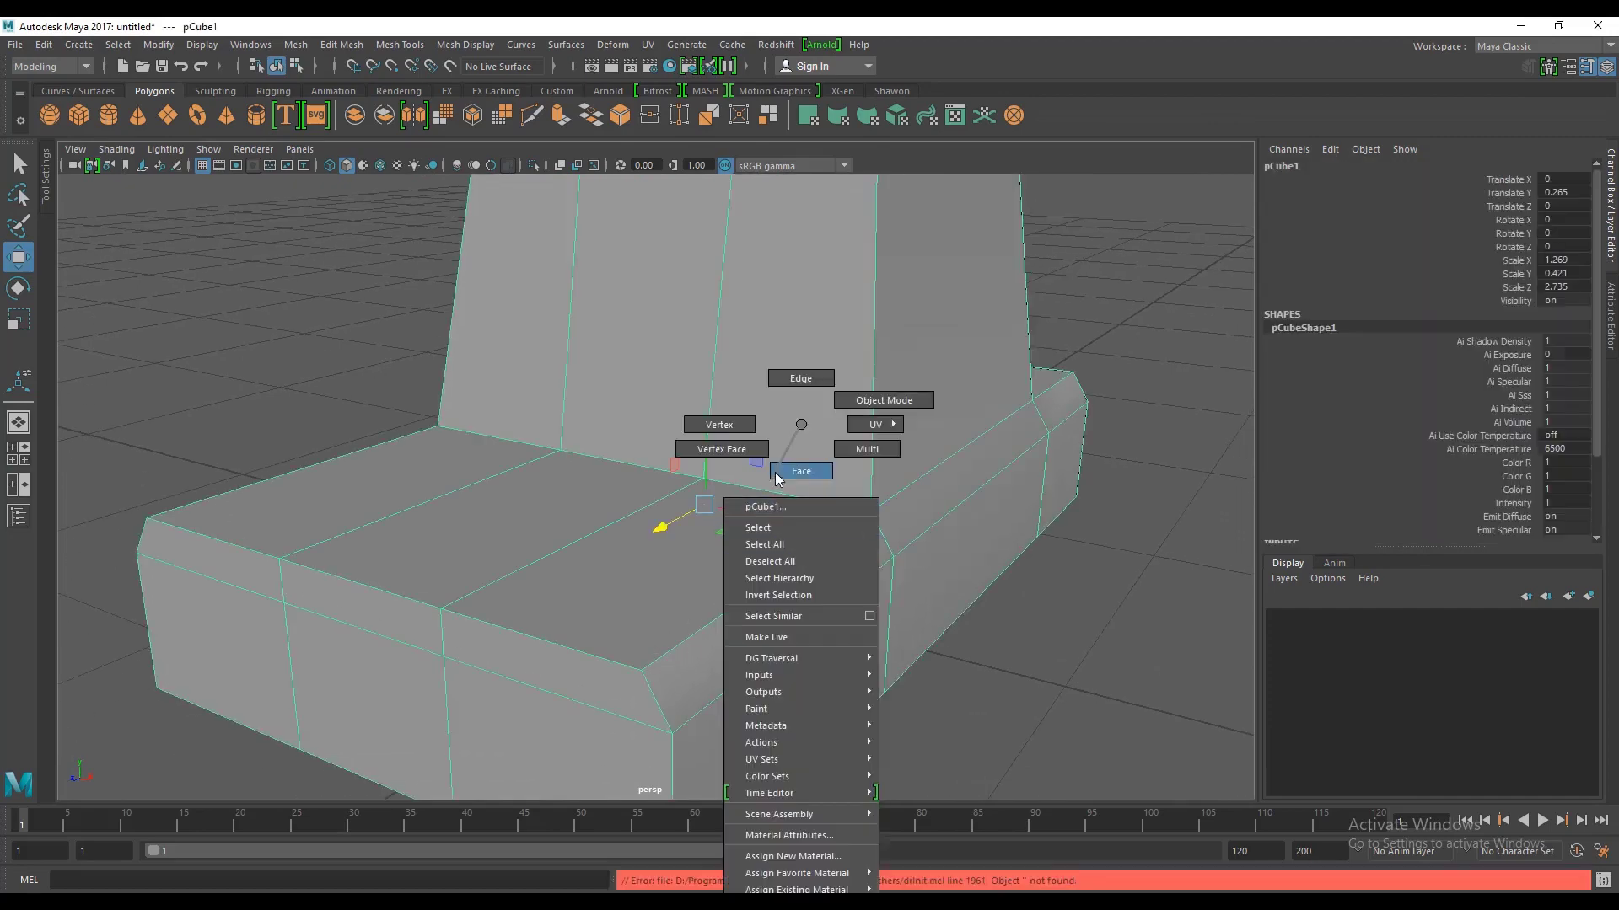
Step: Select the lower body's single top-front edge, then return to object mode
{"action": "left_click", "coordinate": [782, 584]}
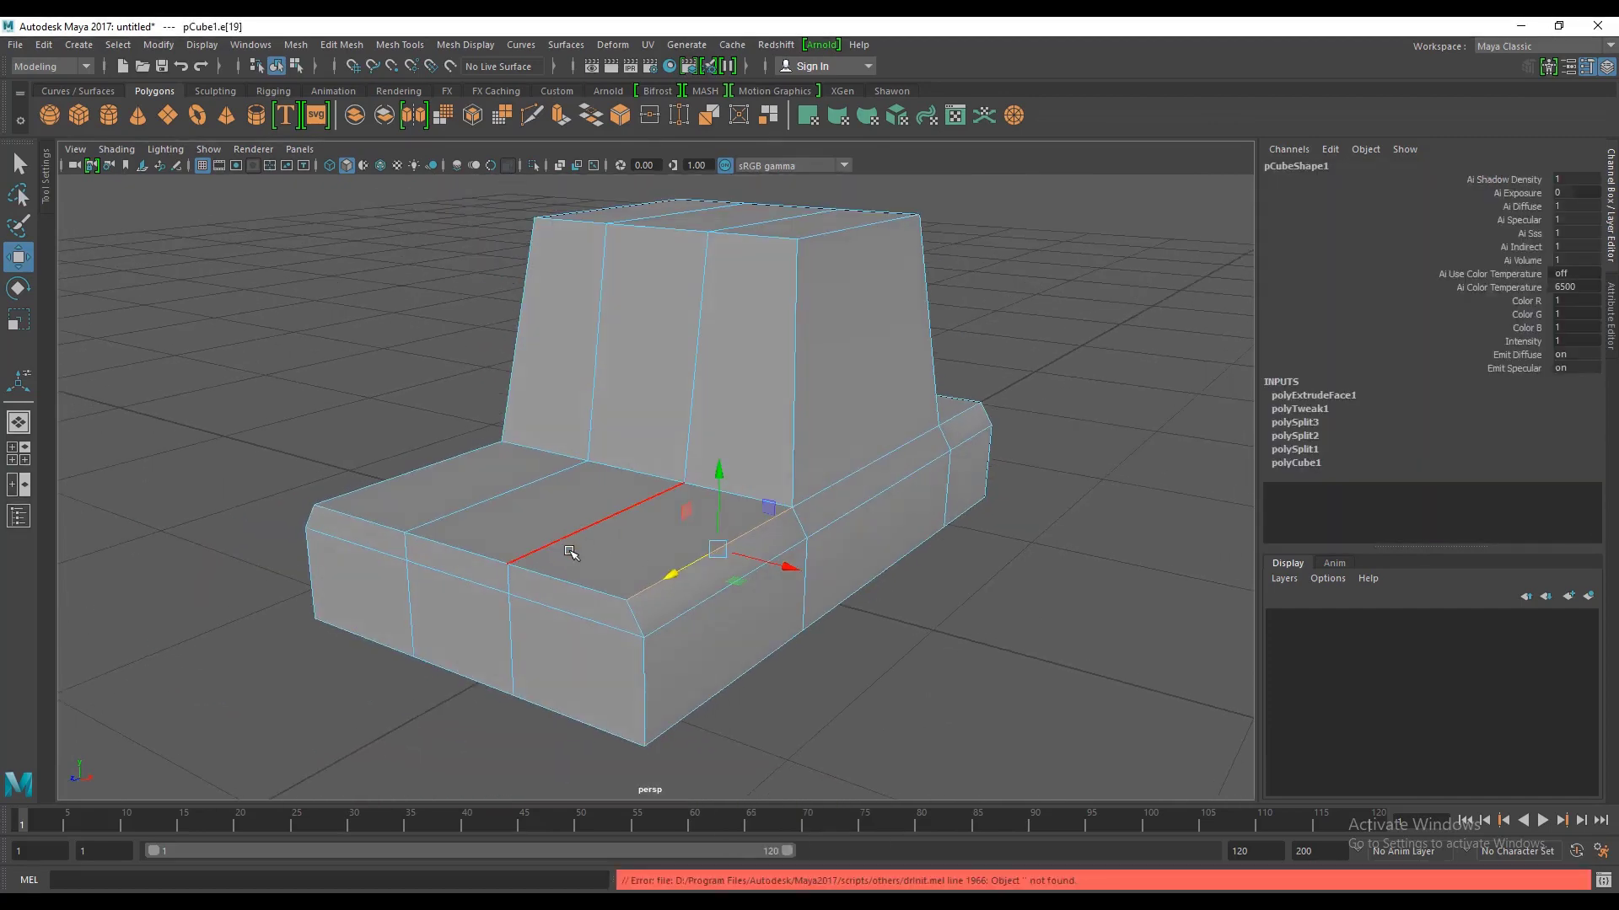
{"action": "left_click_drag", "start_coordinate": [784, 586], "coordinate": [719, 578], "text": "alt"}
{"action": "left_click_drag", "start_coordinate": [915, 570], "coordinate": [736, 532], "text": "alt"}
{"action": "left_click", "coordinate": [1033, 253]}
{"action": "left_click_drag", "start_coordinate": [876, 472], "coordinate": [666, 464], "text": "alt"}
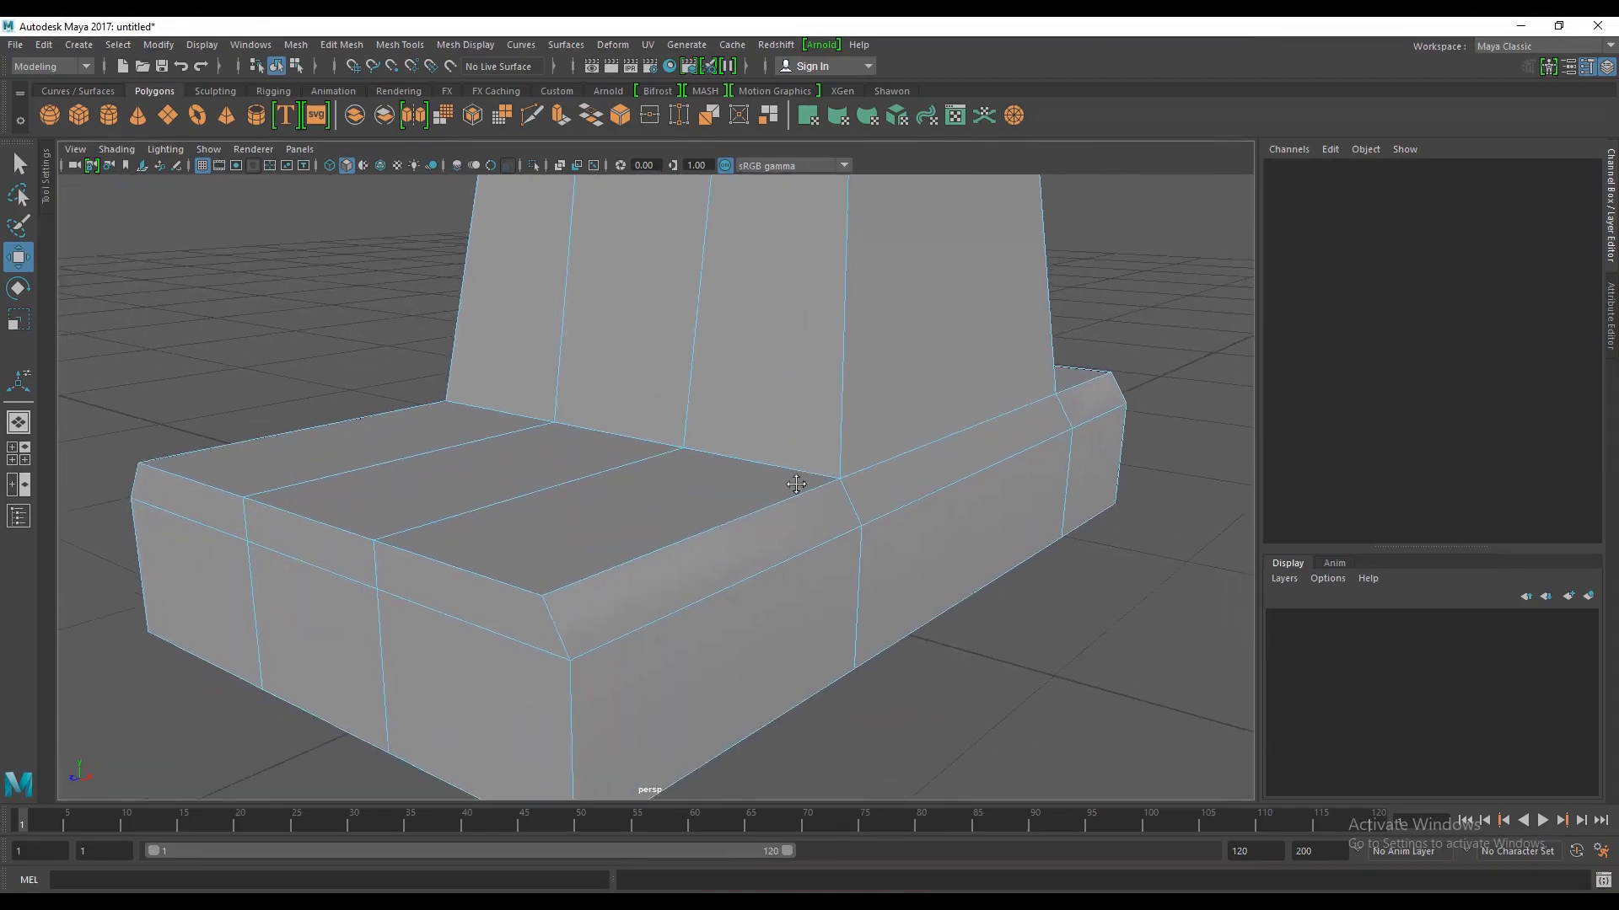
{"action": "left_click", "coordinate": [658, 459]}
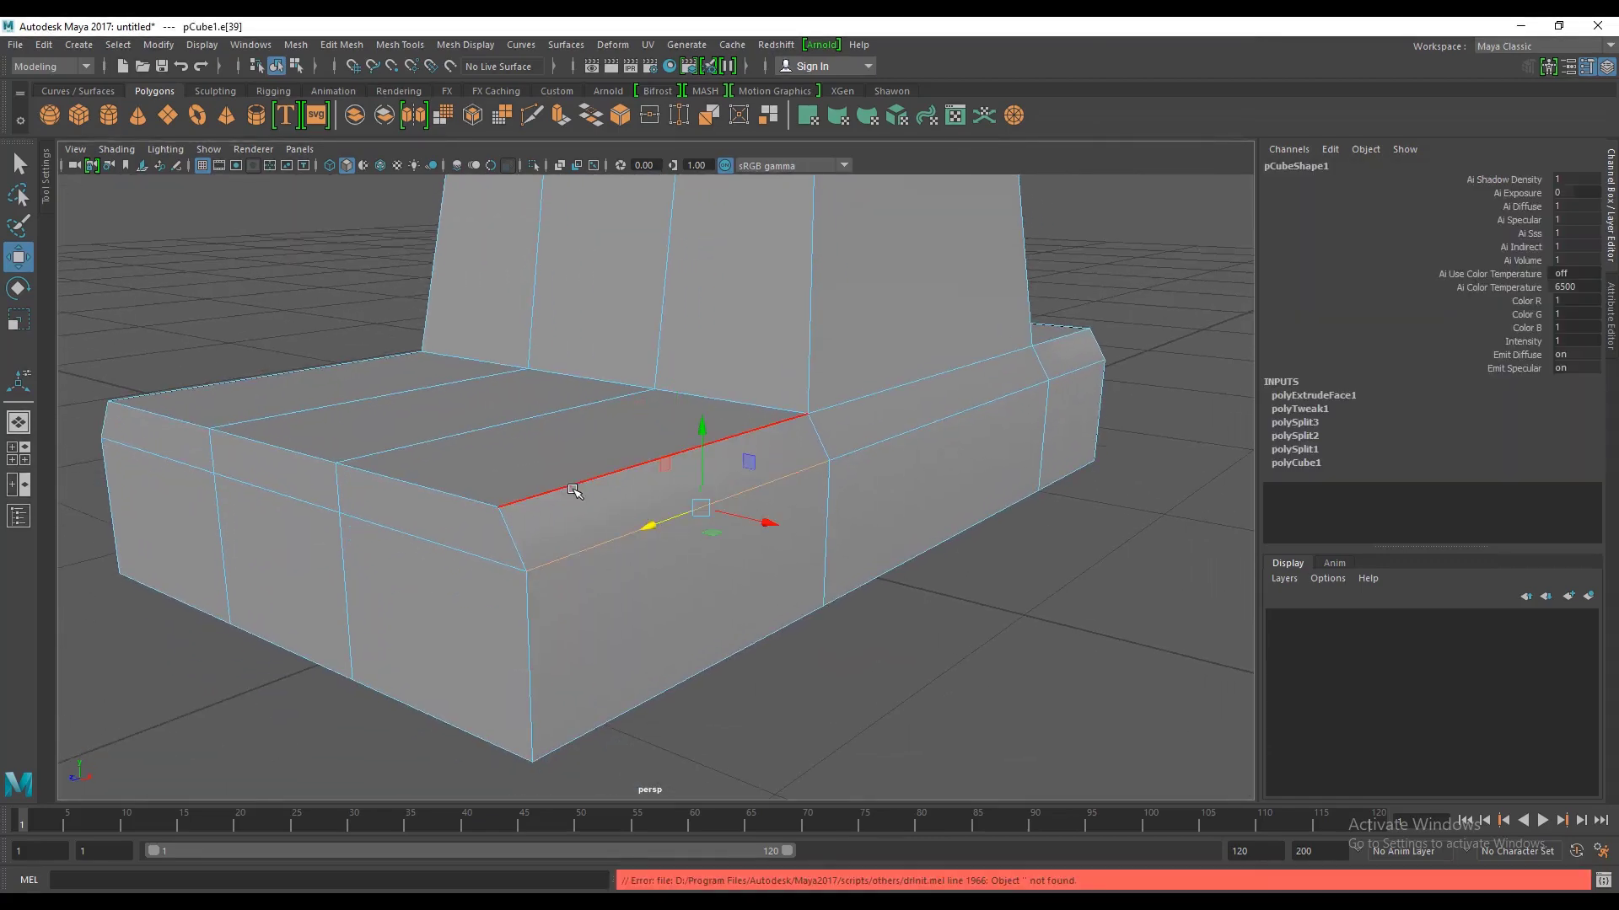
{"action": "right_click", "coordinate": [583, 520]}
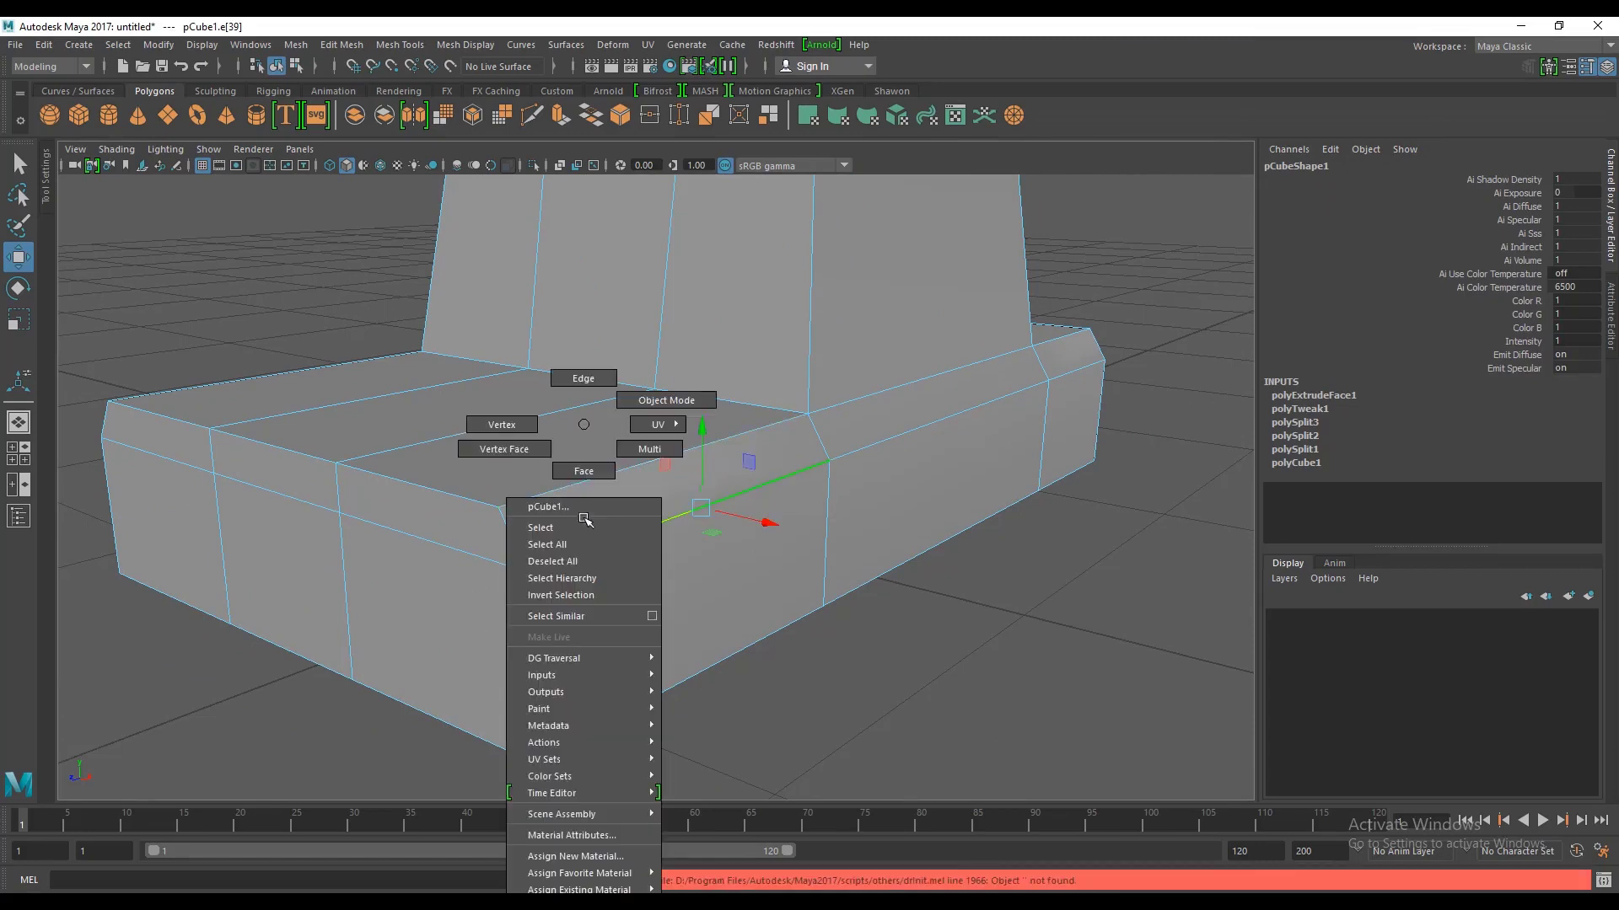
{"action": "right_click_drag", "start_coordinate": [584, 520], "coordinate": [666, 400]}
Step: Deselect and inspect a close-up of the front face and cabin
{"action": "left_click", "coordinate": [1127, 225]}
{"action": "left_click_drag", "start_coordinate": [788, 498], "coordinate": [804, 501], "text": "alt"}
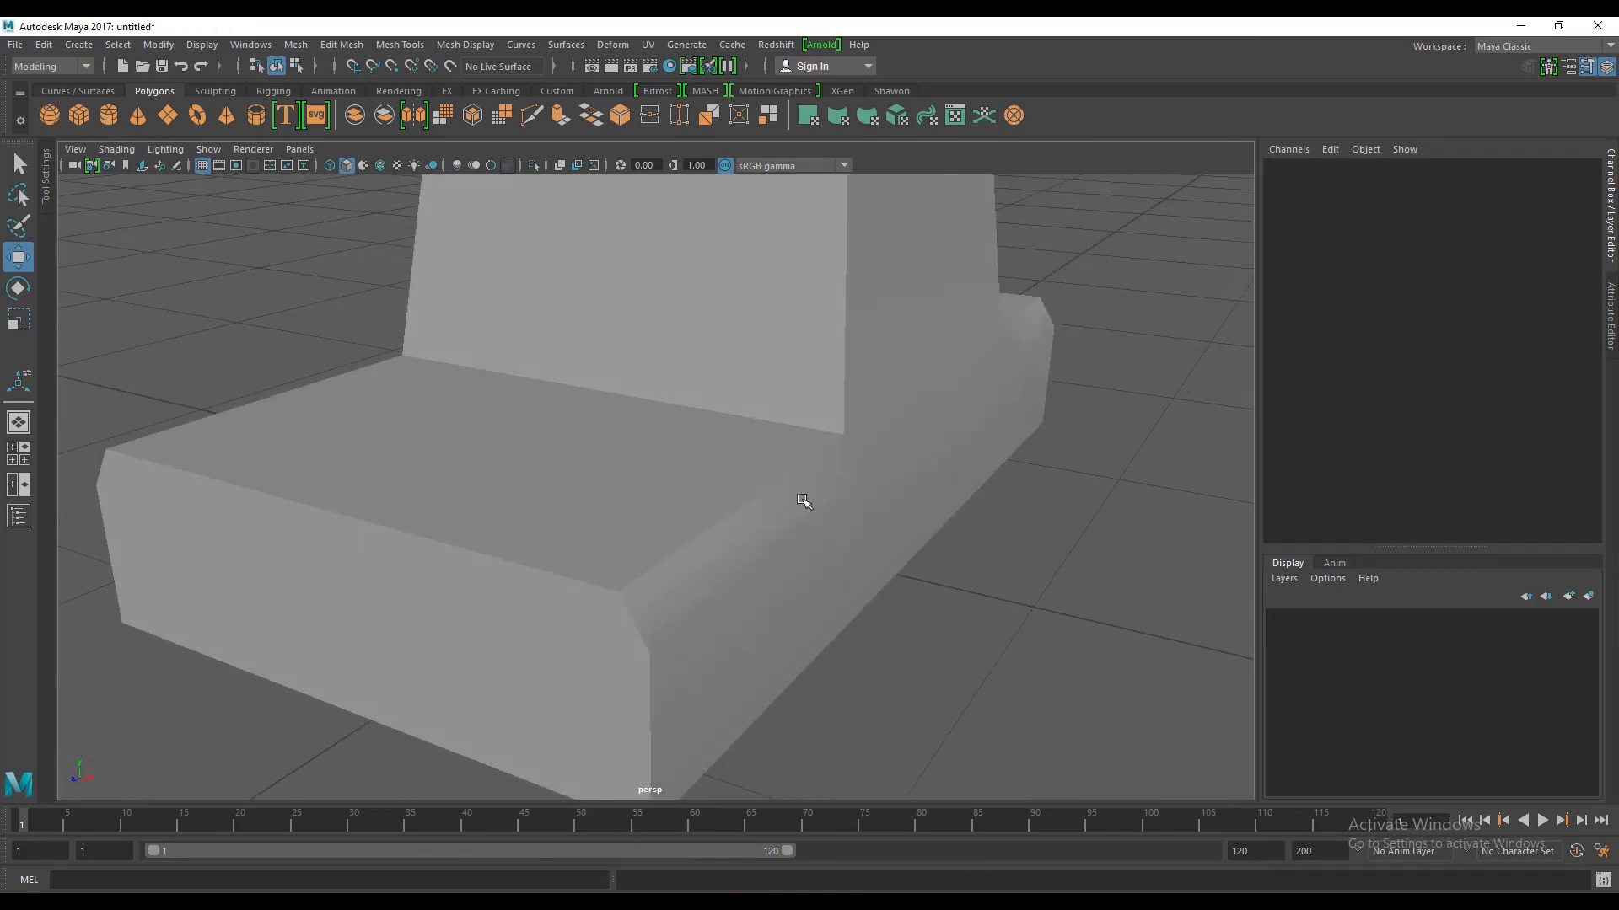
{"action": "mouse_move", "coordinate": [769, 566]}
{"action": "right_mouse_down", "text": "alt"}
{"action": "mouse_move", "coordinate": [929, 626]}
{"action": "mouse_move", "coordinate": [1034, 550]}
{"action": "right_mouse_up", "text": "alt"}
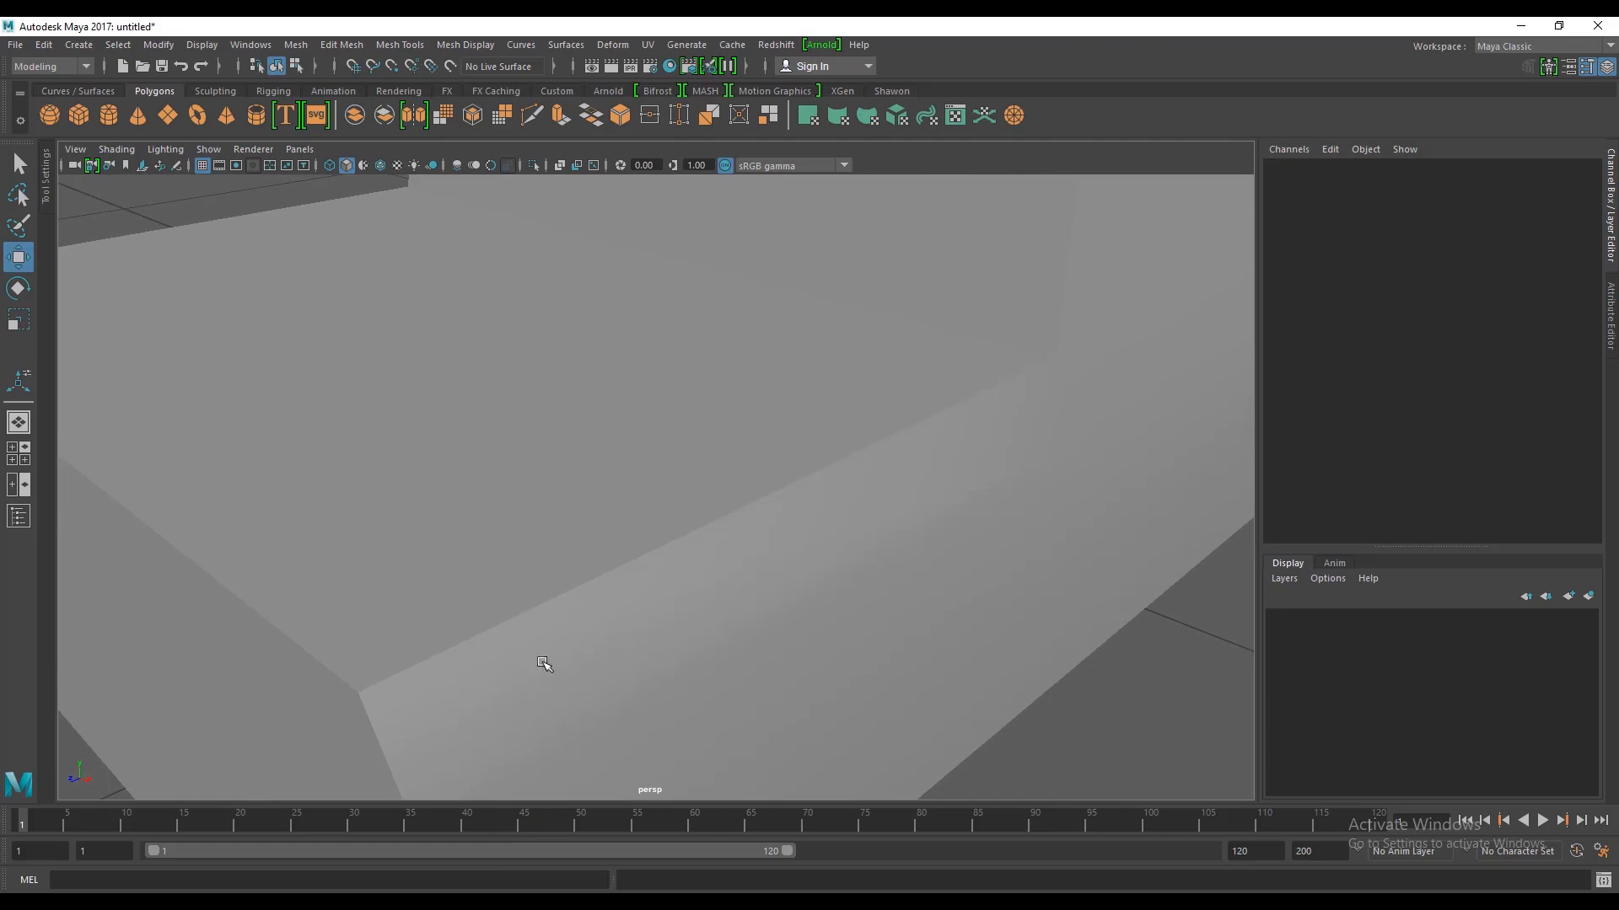
{"action": "left_click_drag", "start_coordinate": [542, 661], "coordinate": [936, 593], "text": "alt"}
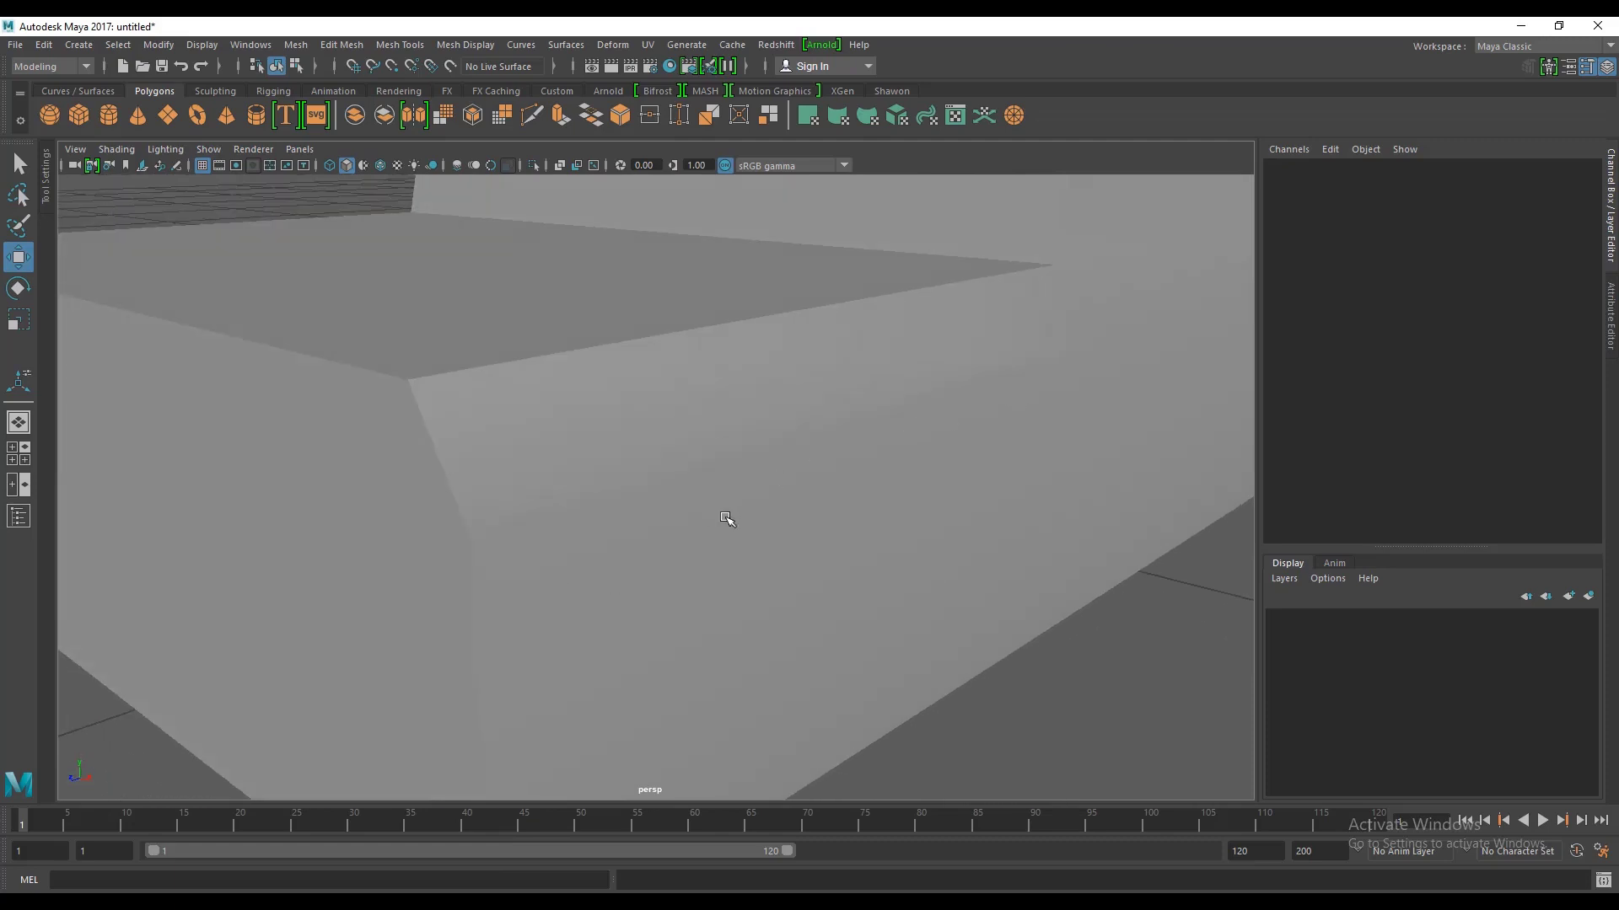
{"action": "scroll", "coordinate": [733, 527], "scroll_direction": "down", "scroll_amount": 2}
{"action": "scroll", "coordinate": [725, 532], "scroll_direction": "down", "scroll_amount": 2}
{"action": "scroll", "coordinate": [809, 468], "scroll_direction": "down", "scroll_amount": 3}
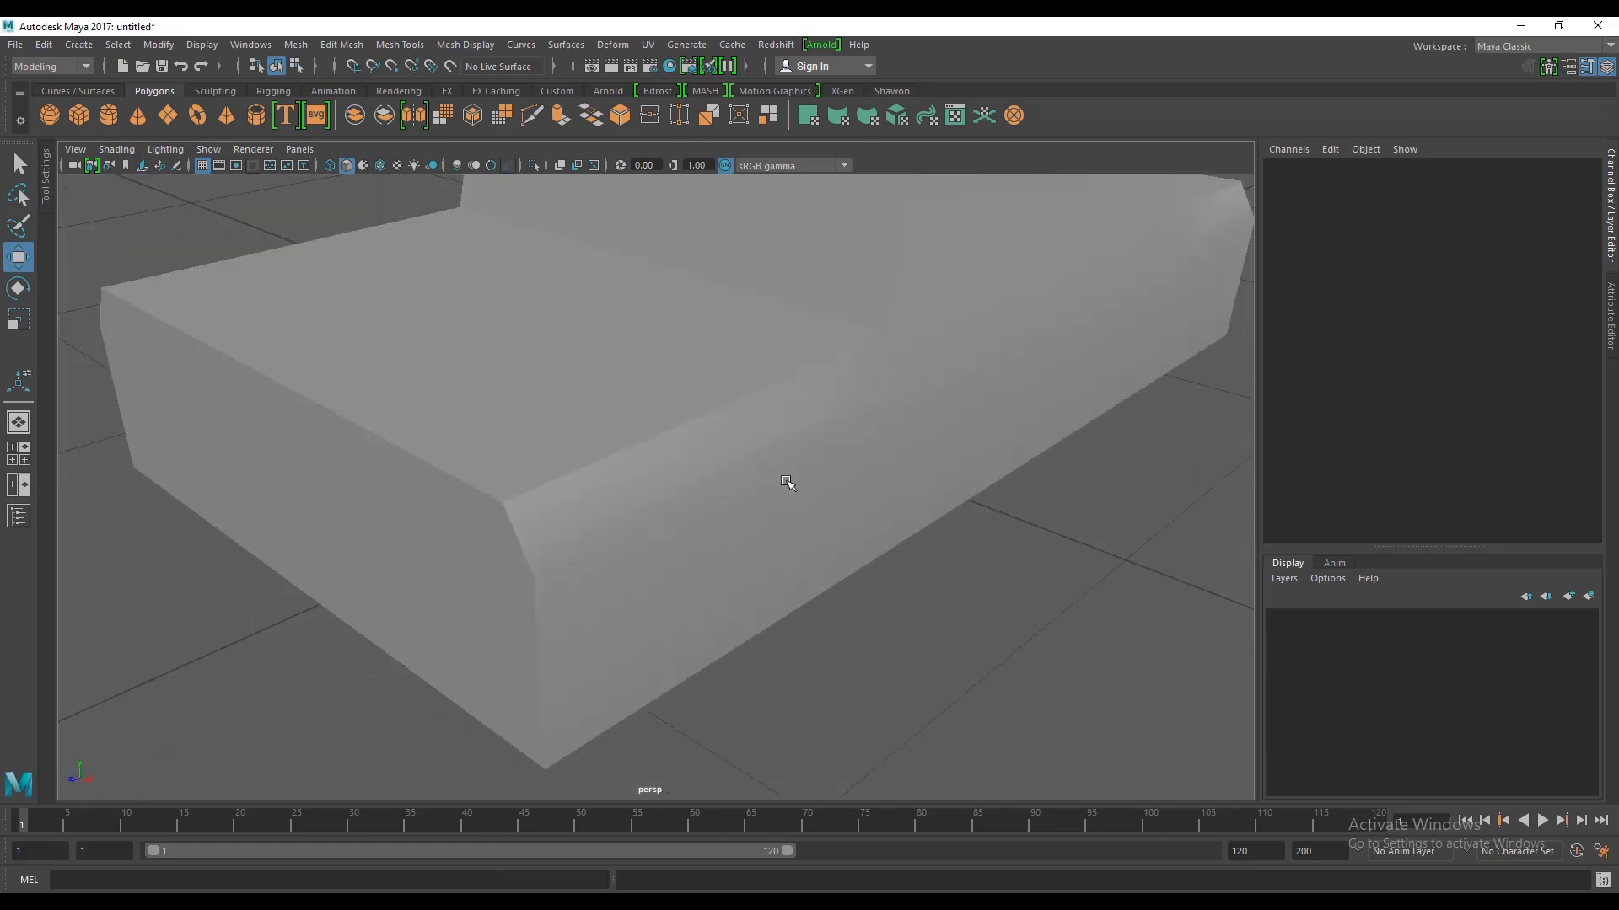
{"action": "scroll", "coordinate": [787, 482], "scroll_direction": "up", "scroll_amount": 2}
{"action": "mouse_move", "coordinate": [709, 612]}
{"action": "left_mouse_down", "text": "alt"}
{"action": "mouse_move", "coordinate": [747, 469]}
{"action": "mouse_move", "coordinate": [885, 528]}
{"action": "mouse_move", "coordinate": [857, 506]}
{"action": "mouse_move", "coordinate": [689, 598]}
{"action": "mouse_move", "coordinate": [408, 525]}
{"action": "mouse_move", "coordinate": [502, 590]}
{"action": "mouse_move", "coordinate": [537, 549]}
{"action": "mouse_move", "coordinate": [671, 541]}
{"action": "left_mouse_up", "text": "alt"}
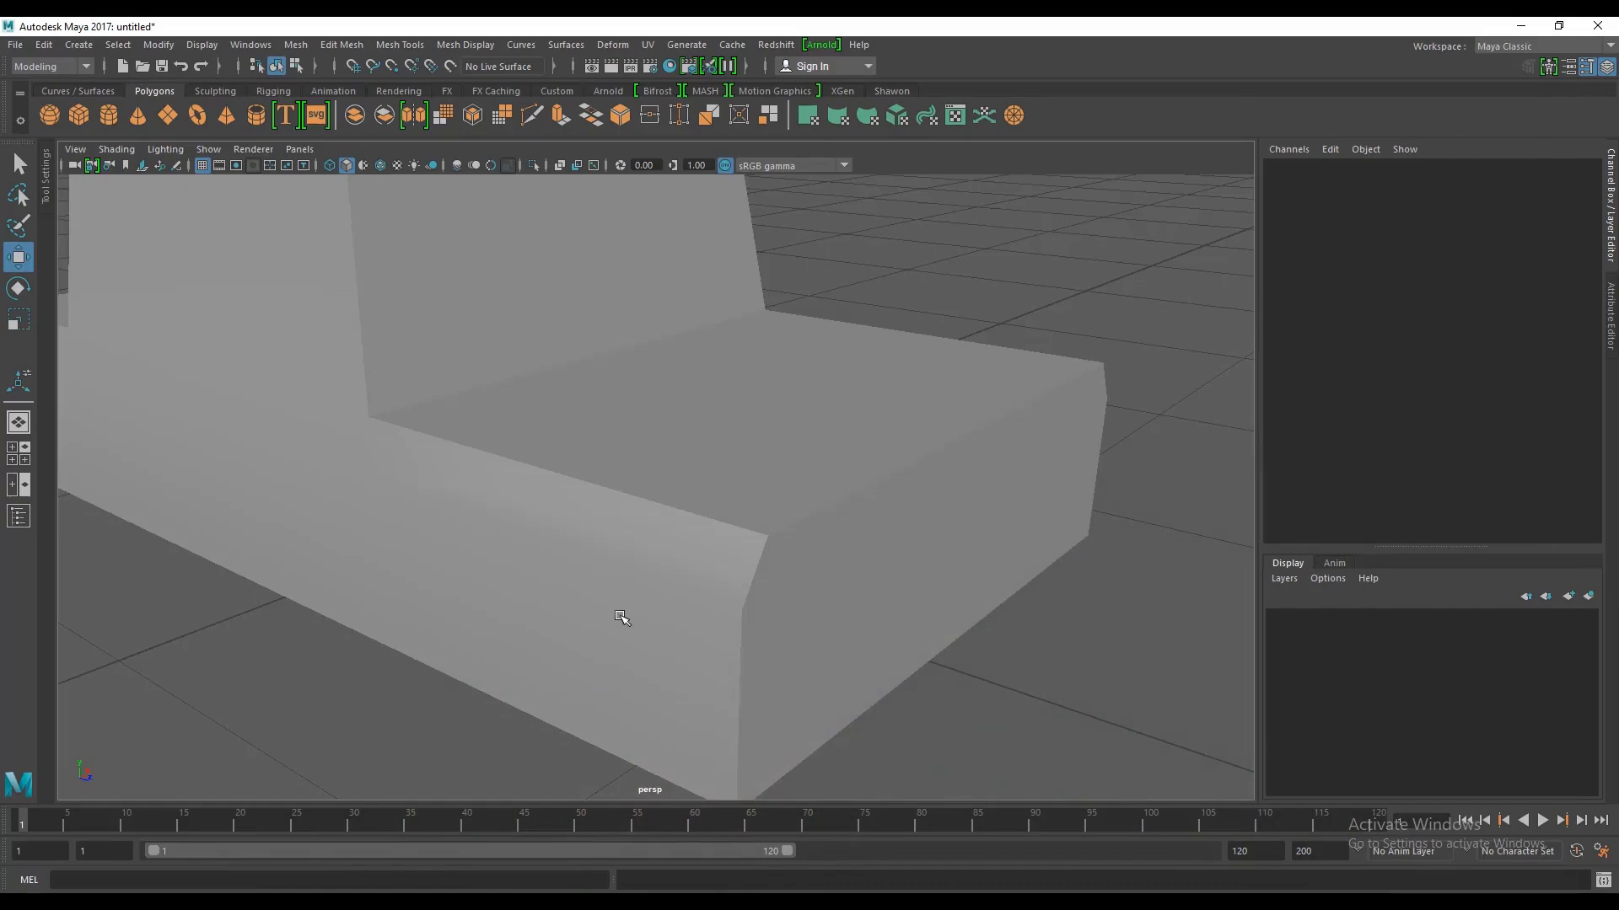
Step: In edge mode, select the front base edge and its adjacent edge
{"action": "left_click_drag", "start_coordinate": [621, 618], "coordinate": [770, 589], "text": "alt"}
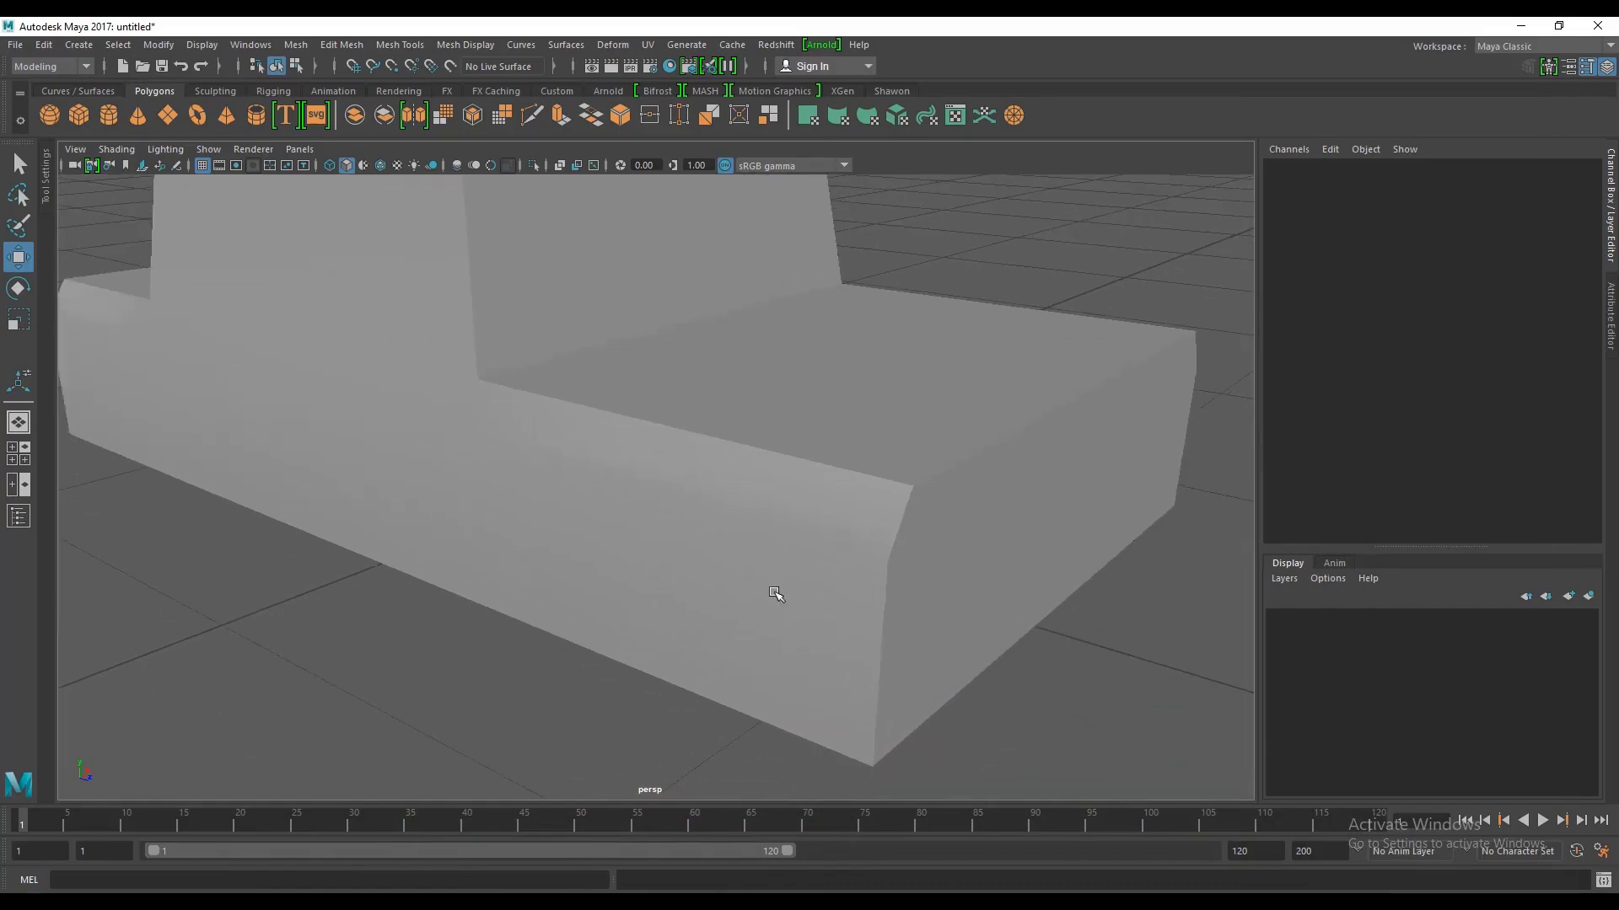
{"action": "left_click", "coordinate": [697, 509]}
{"action": "right_click_drag", "start_coordinate": [695, 424], "coordinate": [697, 474]}
{"action": "right_click_drag", "start_coordinate": [663, 372], "coordinate": [664, 376]}
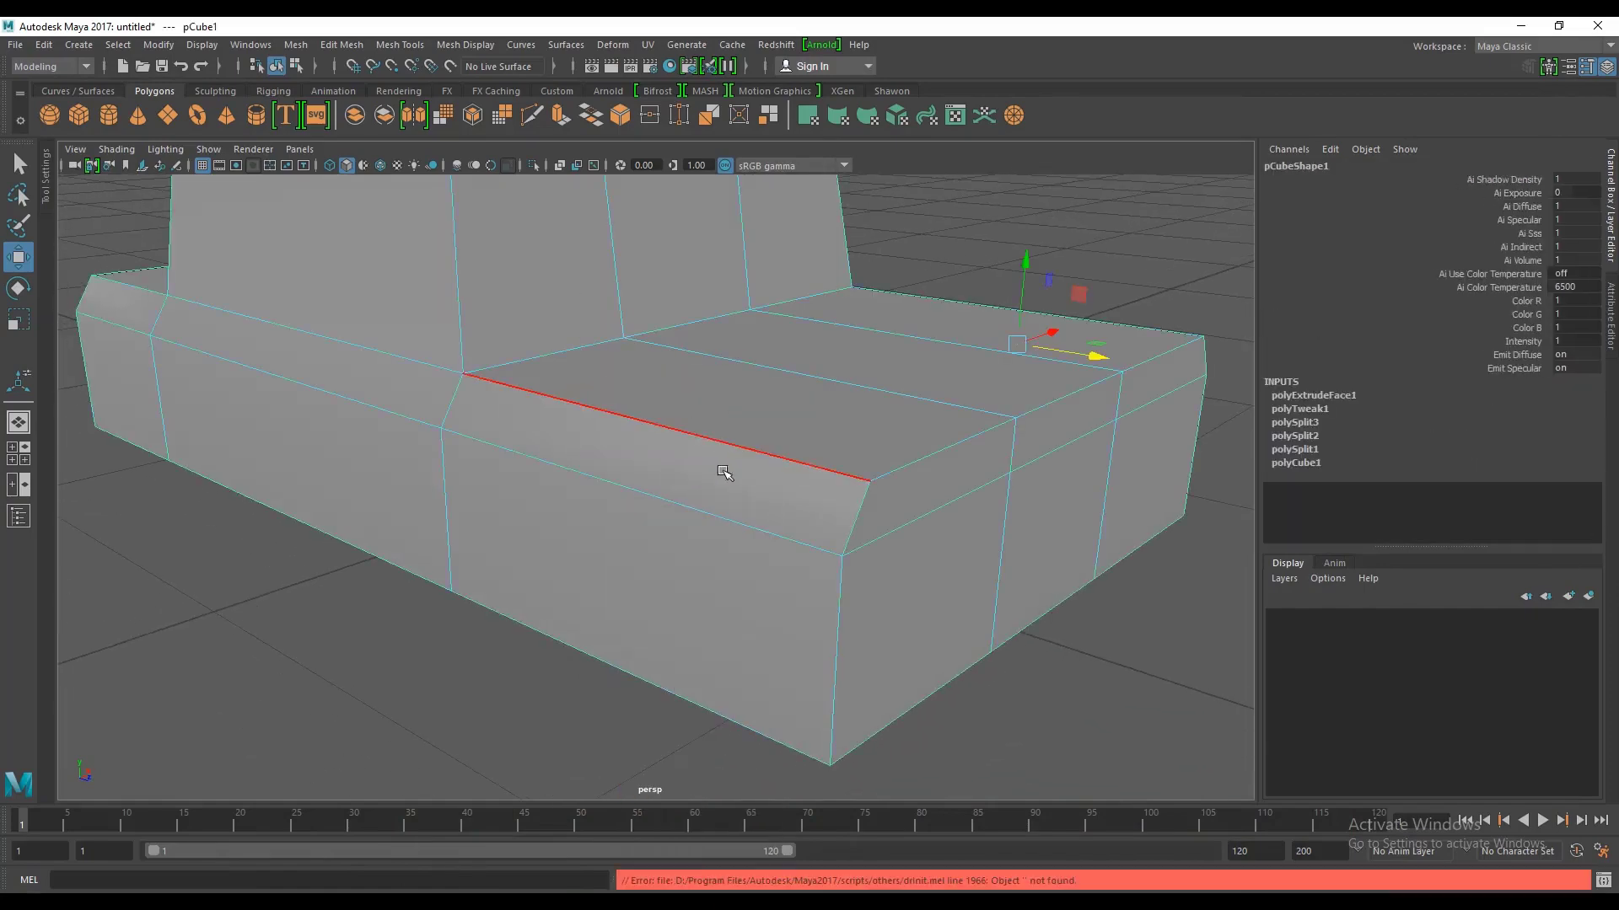
{"action": "left_click", "coordinate": [671, 504]}
{"action": "mouse_move", "coordinate": [693, 552]}
{"action": "left_mouse_down", "text": "alt"}
{"action": "mouse_move", "coordinate": [711, 621]}
{"action": "mouse_move", "coordinate": [607, 495]}
{"action": "left_mouse_up", "text": "alt"}
{"action": "left_click", "coordinate": [604, 510], "text": "shift"}
Step: Apply Soften/Harden > Harden Edge to the selected front base edges
{"action": "scroll", "coordinate": [838, 548], "scroll_direction": "down", "scroll_amount": 5}
{"action": "left_click_drag", "start_coordinate": [838, 549], "coordinate": [798, 585], "text": "alt"}
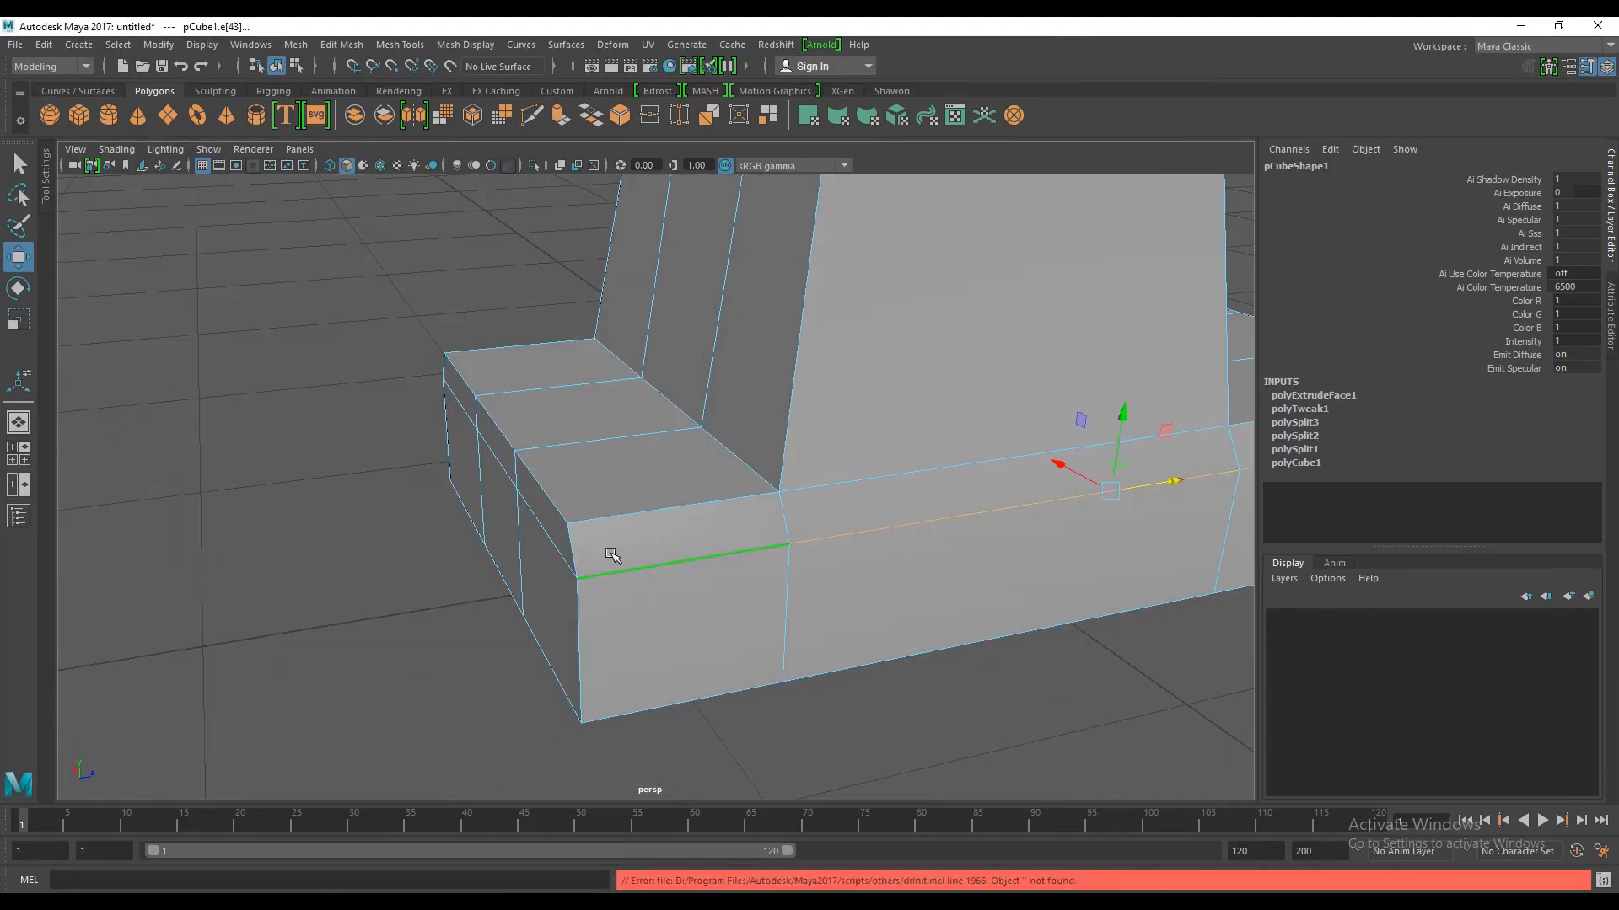
{"action": "mouse_move", "coordinate": [612, 554]}
{"action": "left_mouse_down", "text": "alt"}
{"action": "mouse_move", "coordinate": [990, 546]}
{"action": "mouse_move", "coordinate": [925, 614]}
{"action": "mouse_move", "coordinate": [902, 510]}
{"action": "left_mouse_up", "text": "alt"}
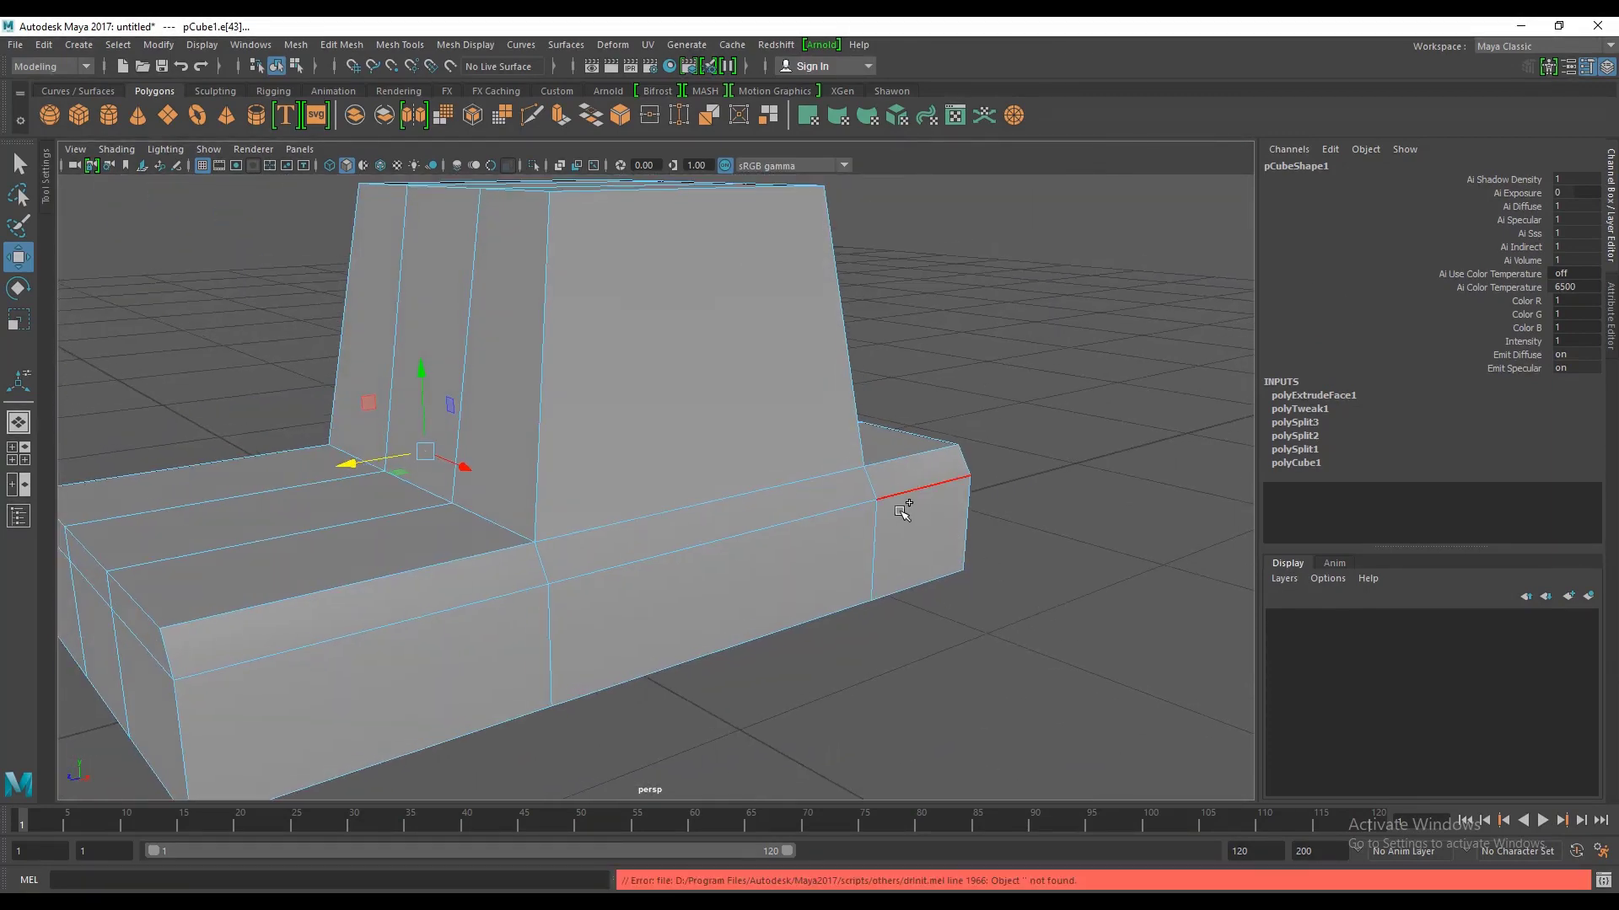
{"action": "scroll", "coordinate": [430, 607], "scroll_direction": "down", "scroll_amount": 5}
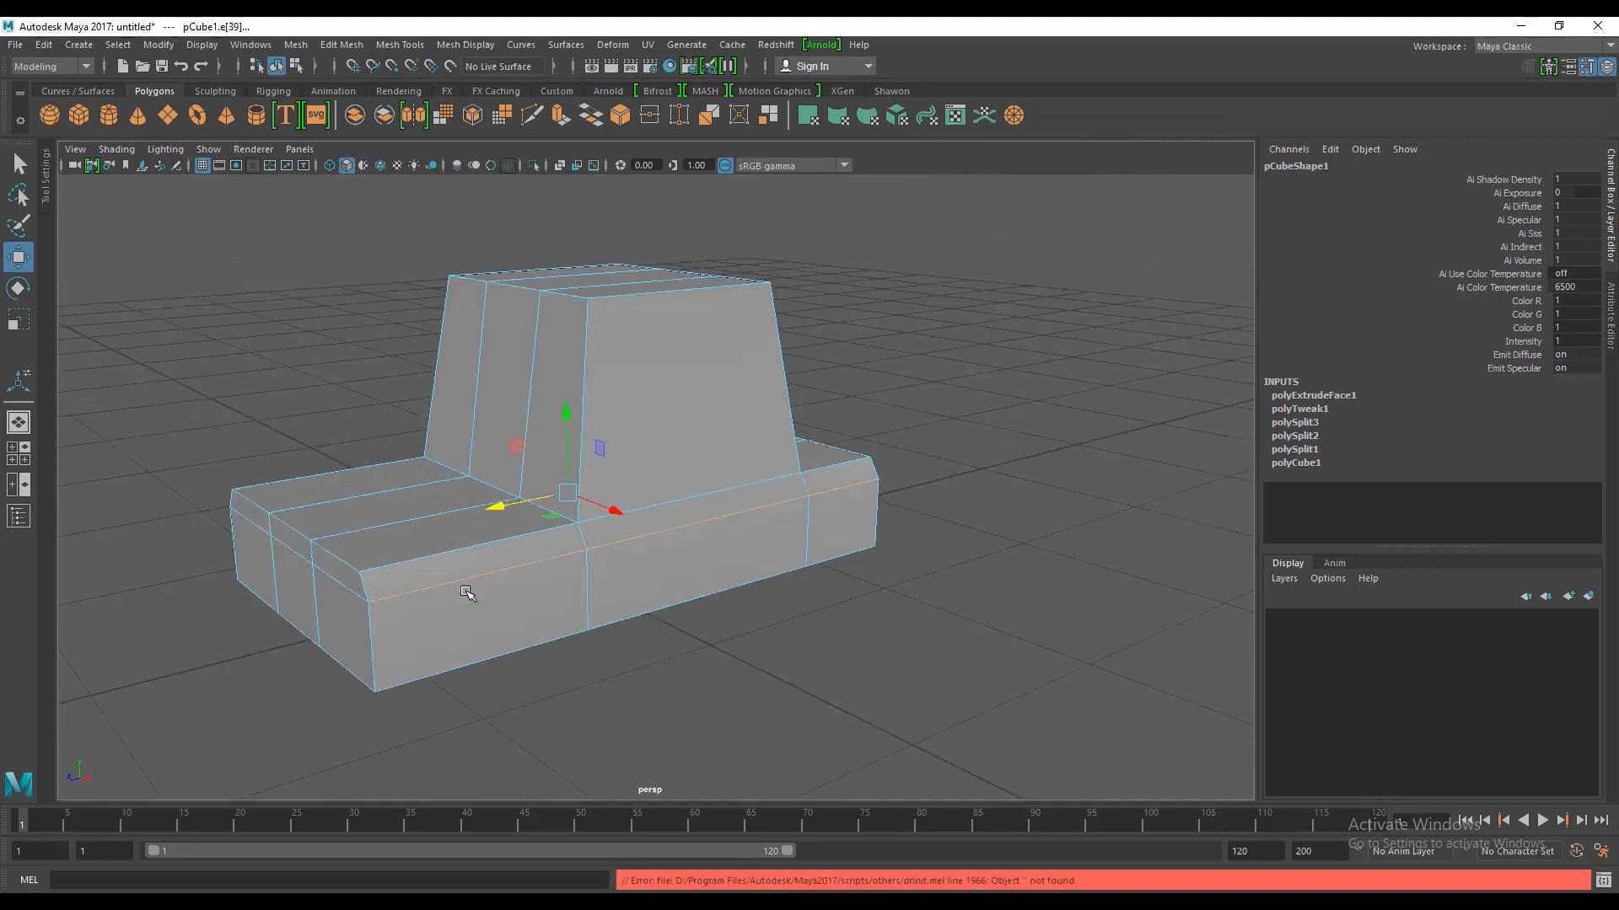
{"action": "left_click_drag", "start_coordinate": [470, 597], "coordinate": [527, 654], "text": "alt"}
{"action": "mouse_move", "coordinate": [670, 625]}
{"action": "left_mouse_down", "text": "alt"}
{"action": "mouse_move", "coordinate": [741, 567]}
{"action": "mouse_move", "coordinate": [408, 568]}
{"action": "mouse_move", "coordinate": [682, 549]}
{"action": "left_mouse_up", "text": "alt"}
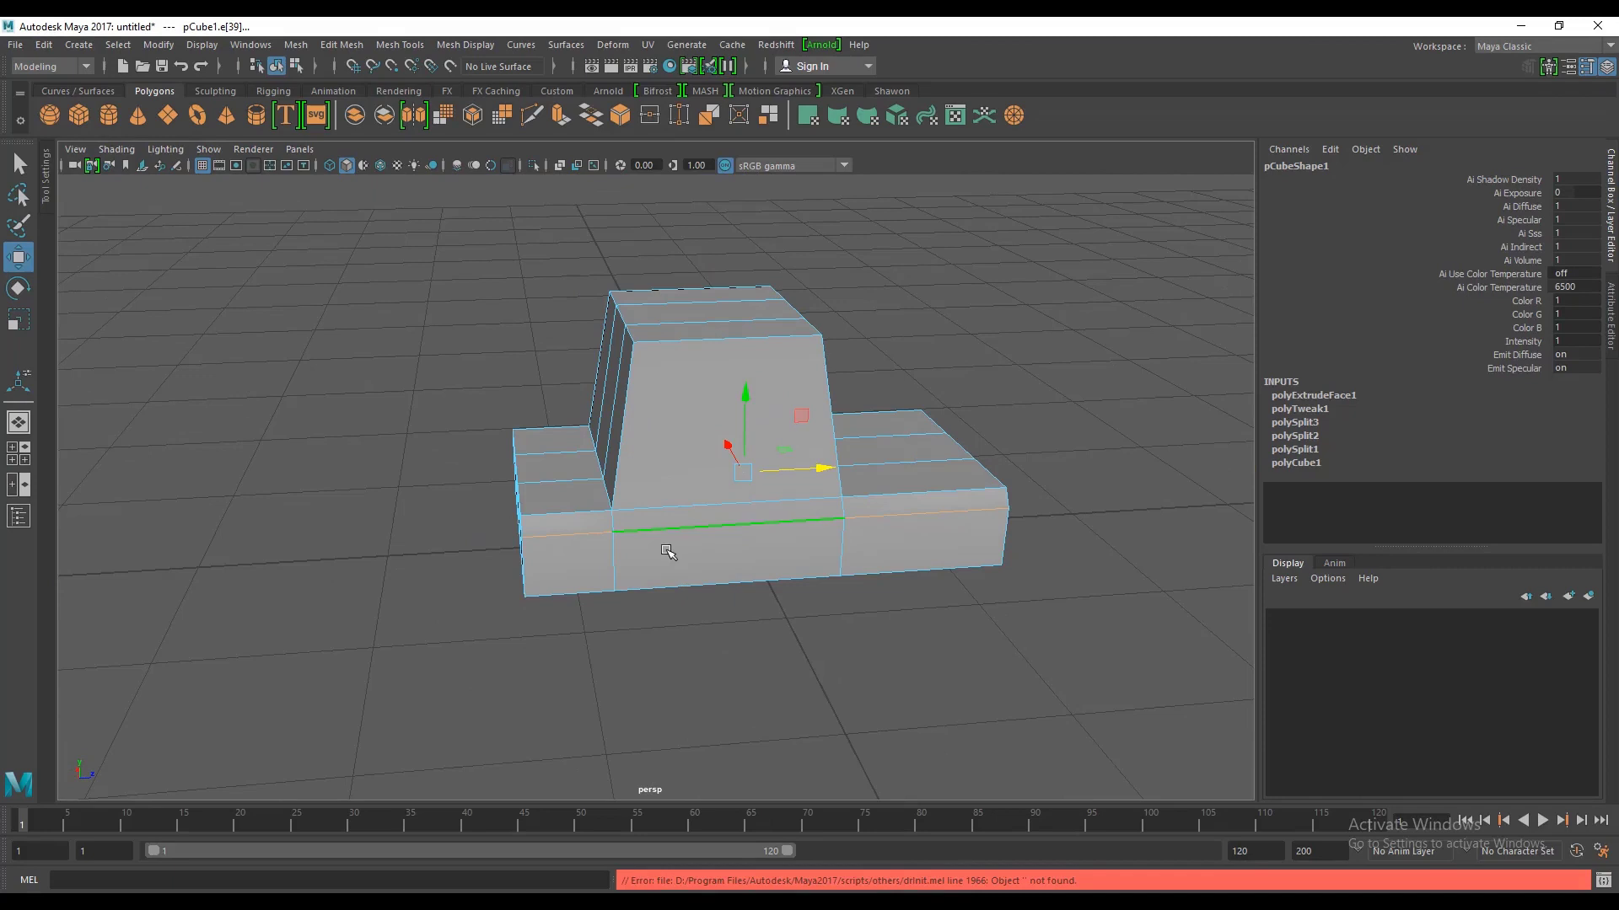
{"action": "right_click", "coordinate": [654, 534], "text": "shift"}
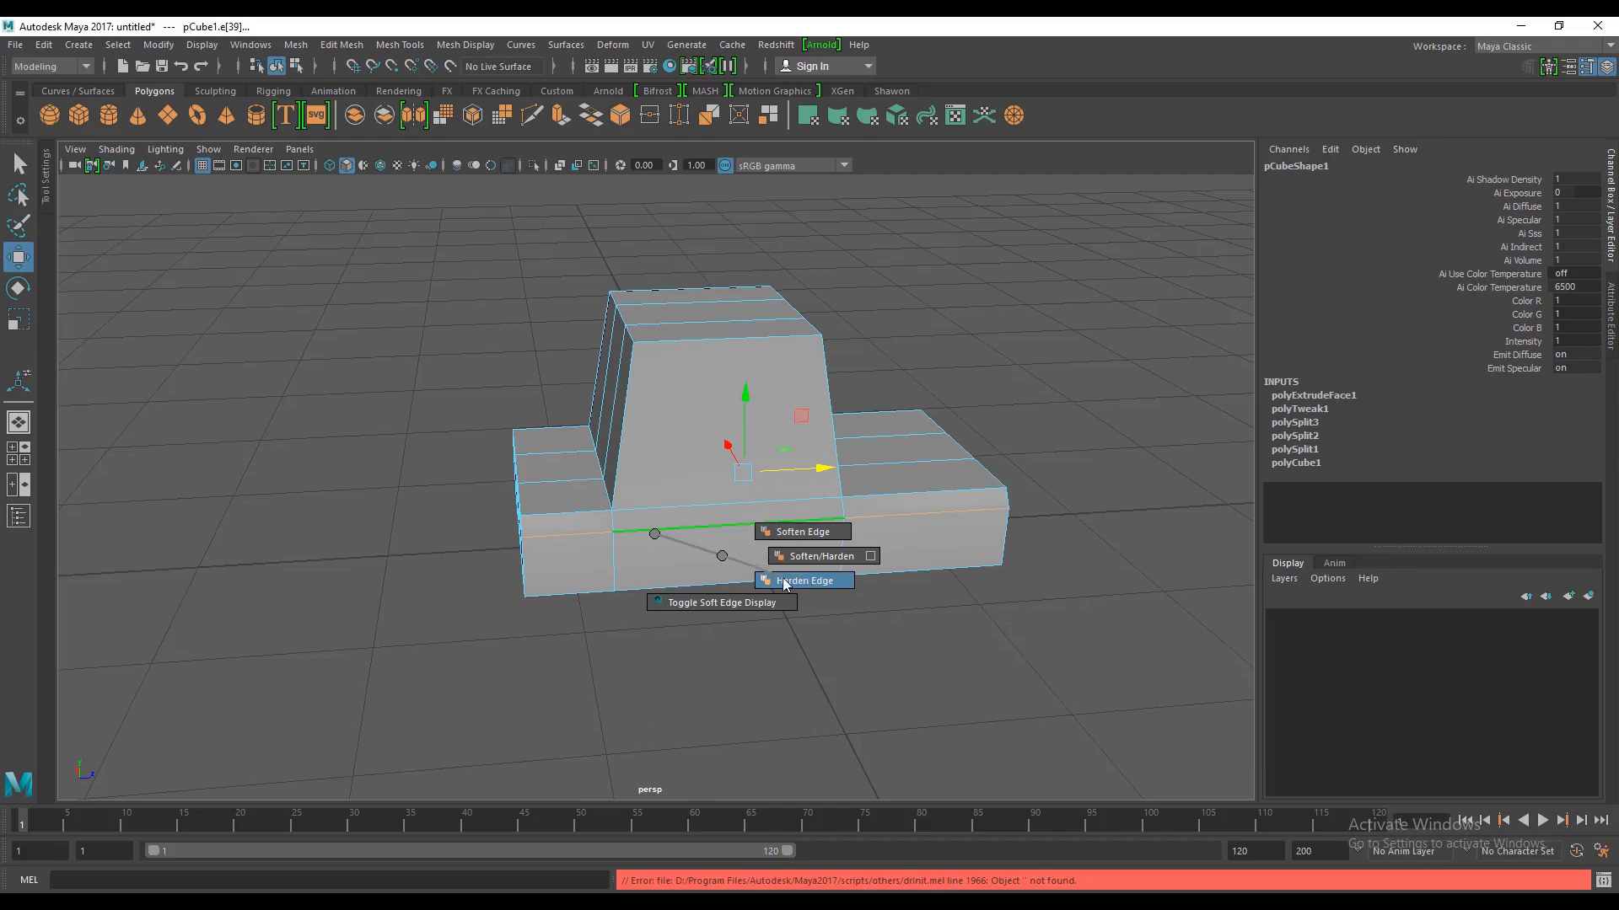
{"action": "right_click_drag", "start_coordinate": [802, 578], "coordinate": [803, 578], "text": "shift"}
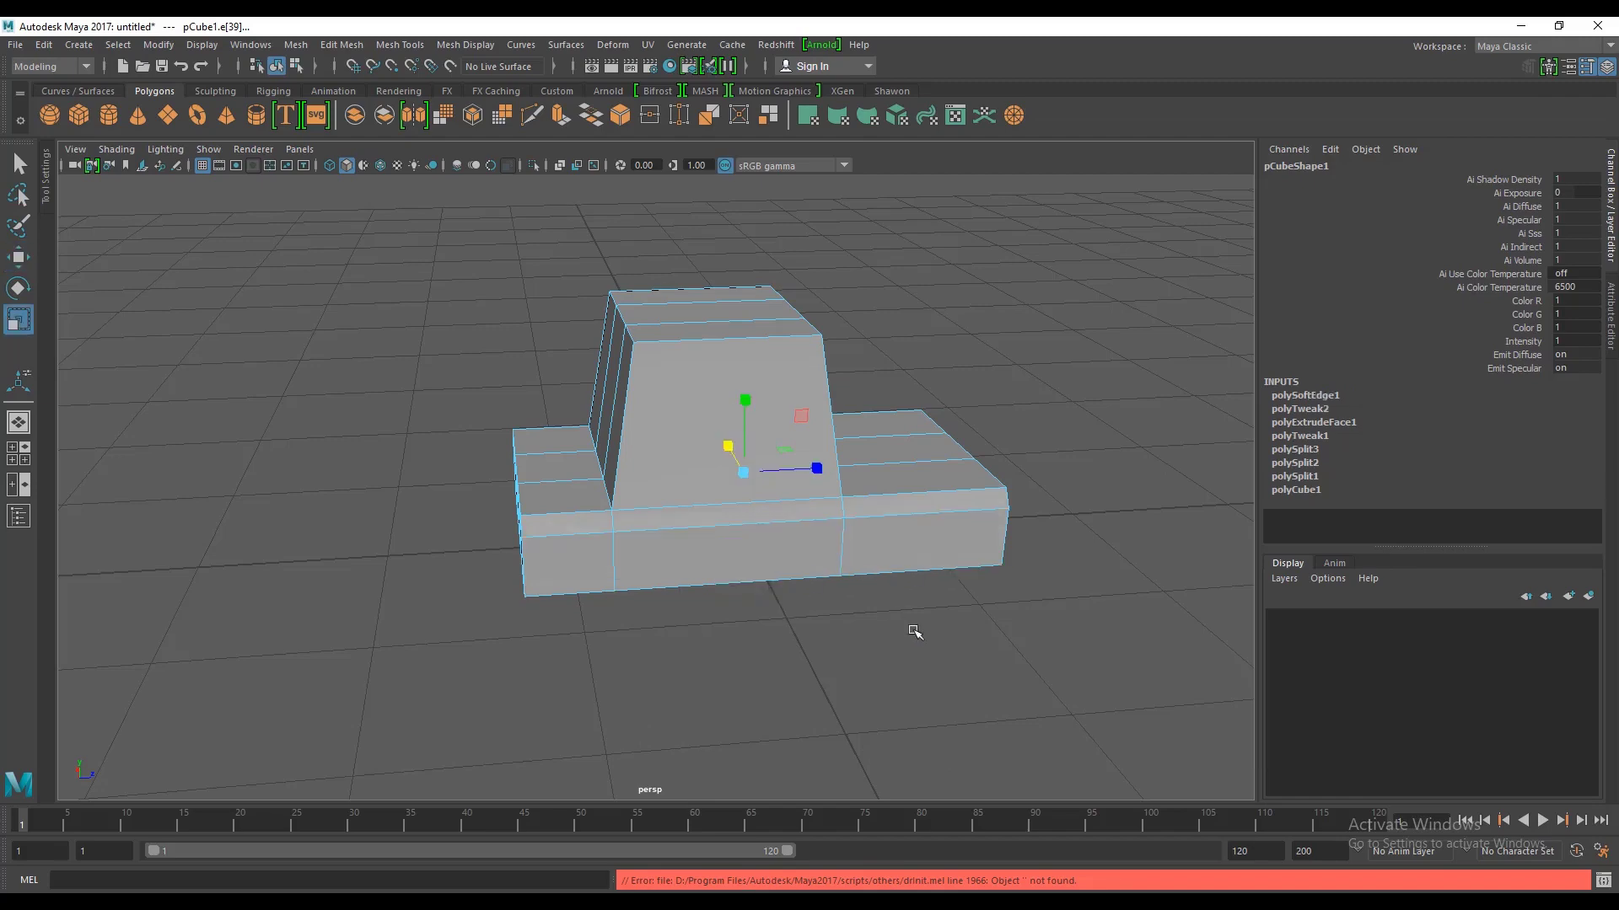
{"action": "left_click_drag", "start_coordinate": [911, 632], "coordinate": [864, 424], "text": "alt"}
Step: Dismiss the menu, deselect the car body and adjust the zoom on the base
{"action": "right_click_drag", "start_coordinate": [863, 424], "coordinate": [908, 423]}
{"action": "left_click", "coordinate": [909, 423]}
{"action": "left_click", "coordinate": [975, 361]}
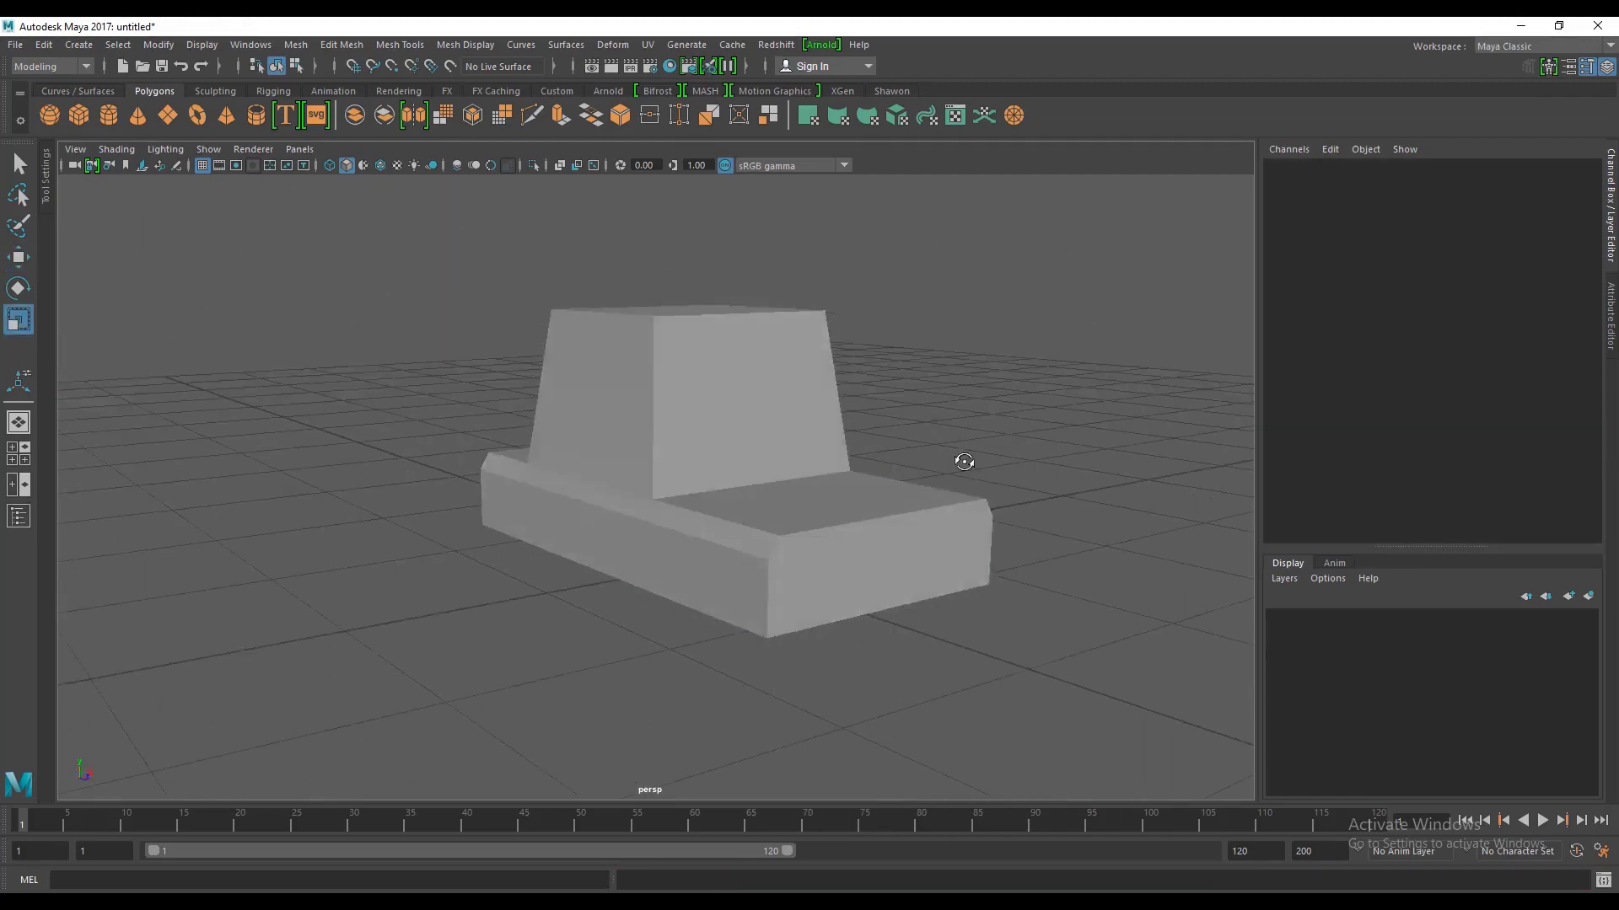
{"action": "scroll", "coordinate": [777, 586], "scroll_direction": "down", "scroll_amount": 3}
{"action": "scroll", "coordinate": [752, 576], "scroll_direction": "up", "scroll_amount": 6}
{"action": "scroll", "coordinate": [753, 576], "scroll_direction": "up", "scroll_amount": 5}
{"action": "scroll", "coordinate": [745, 585], "scroll_direction": "down", "scroll_amount": 5}
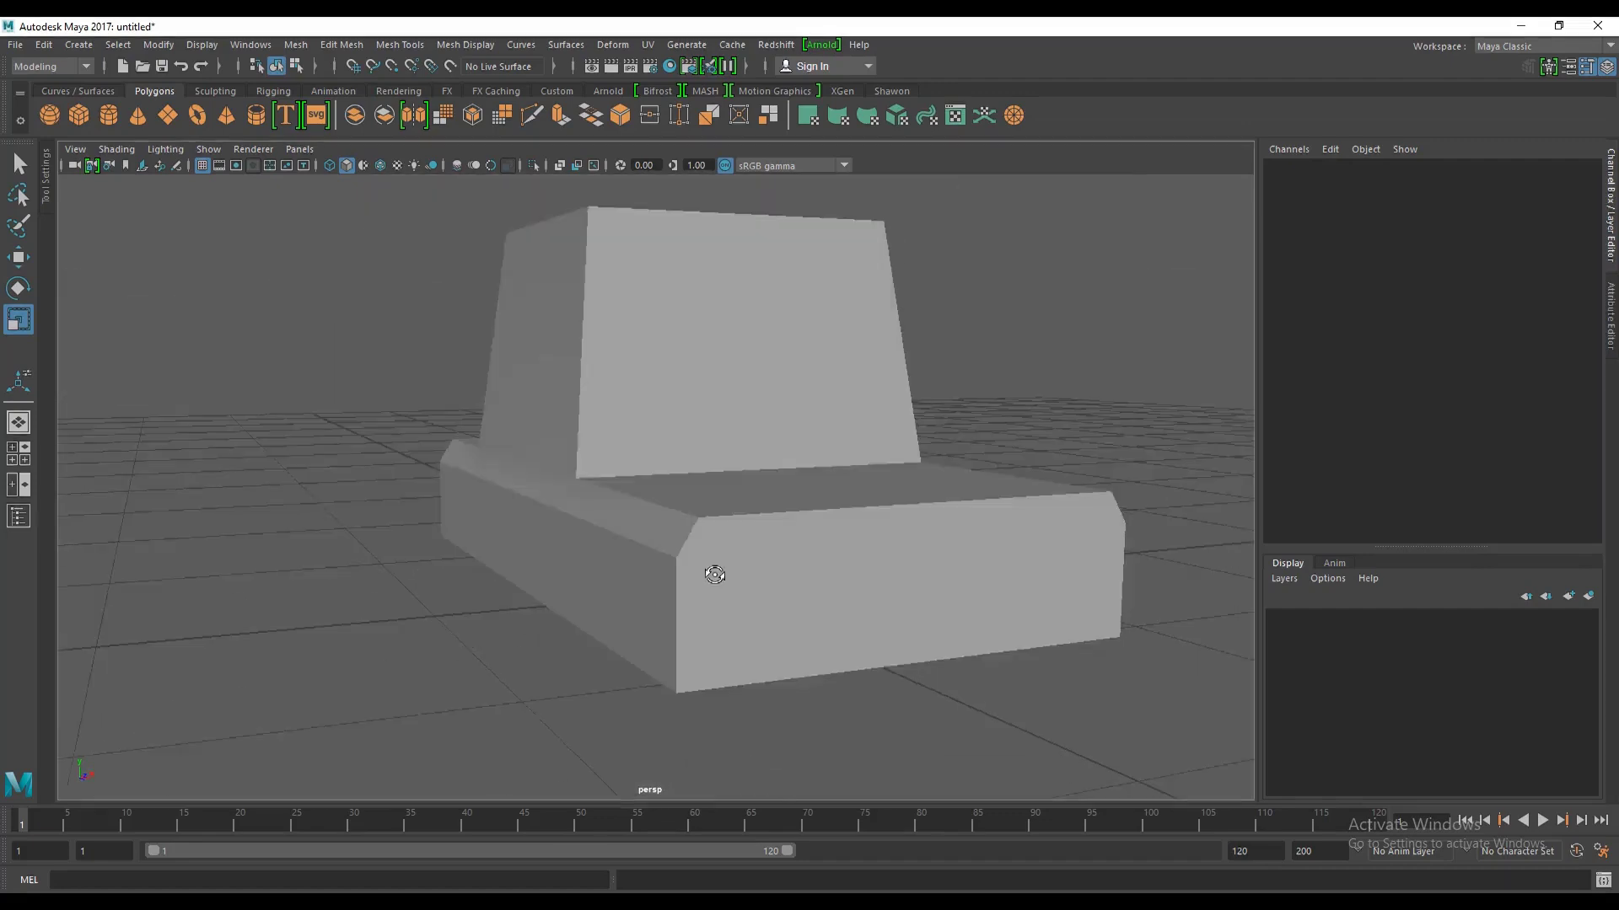
{"action": "mouse_move", "coordinate": [716, 567]}
{"action": "left_mouse_down", "text": "alt"}
{"action": "mouse_move", "coordinate": [568, 517]}
{"action": "mouse_move", "coordinate": [711, 556]}
{"action": "mouse_move", "coordinate": [697, 567]}
{"action": "mouse_move", "coordinate": [889, 650]}
{"action": "mouse_move", "coordinate": [932, 544]}
{"action": "left_mouse_up", "text": "alt"}
{"action": "scroll", "coordinate": [758, 571], "scroll_direction": "up", "scroll_amount": 5}
{"action": "scroll", "coordinate": [758, 571], "scroll_direction": "down", "scroll_amount": 5}
{"action": "scroll", "coordinate": [673, 583], "scroll_direction": "up", "scroll_amount": 3}
{"action": "scroll", "coordinate": [673, 583], "scroll_direction": "up", "scroll_amount": 3}
{"action": "scroll", "coordinate": [734, 622], "scroll_direction": "up", "scroll_amount": 3}
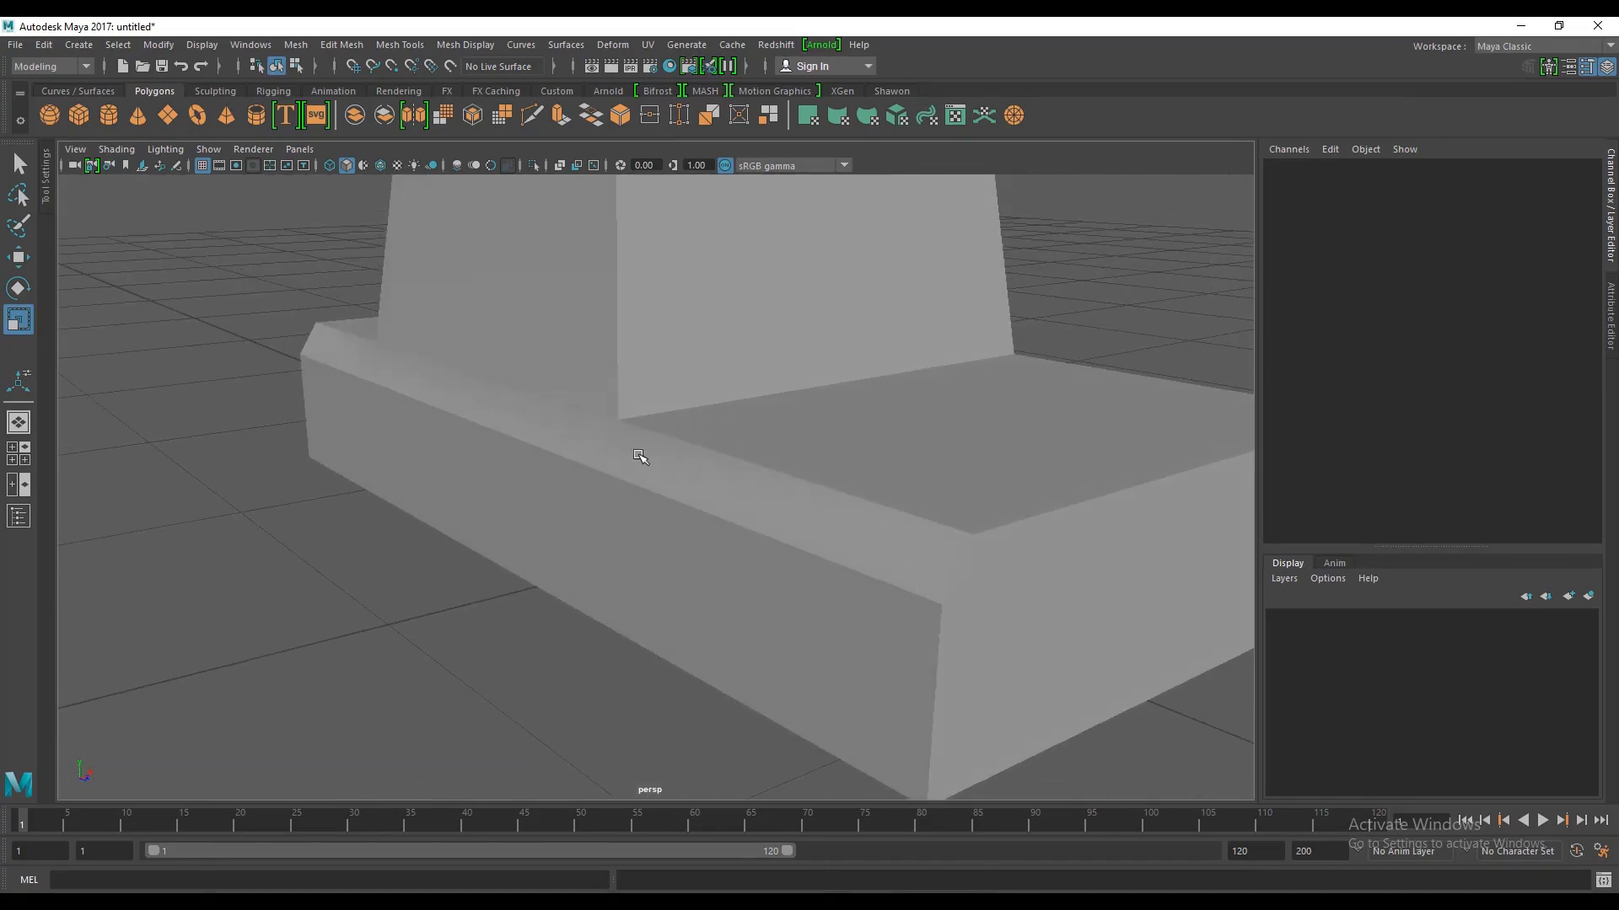
Step: Select the base's long top edge loop and apply Harden Edge
{"action": "left_click", "coordinate": [548, 398]}
{"action": "right_click", "coordinate": [529, 388]}
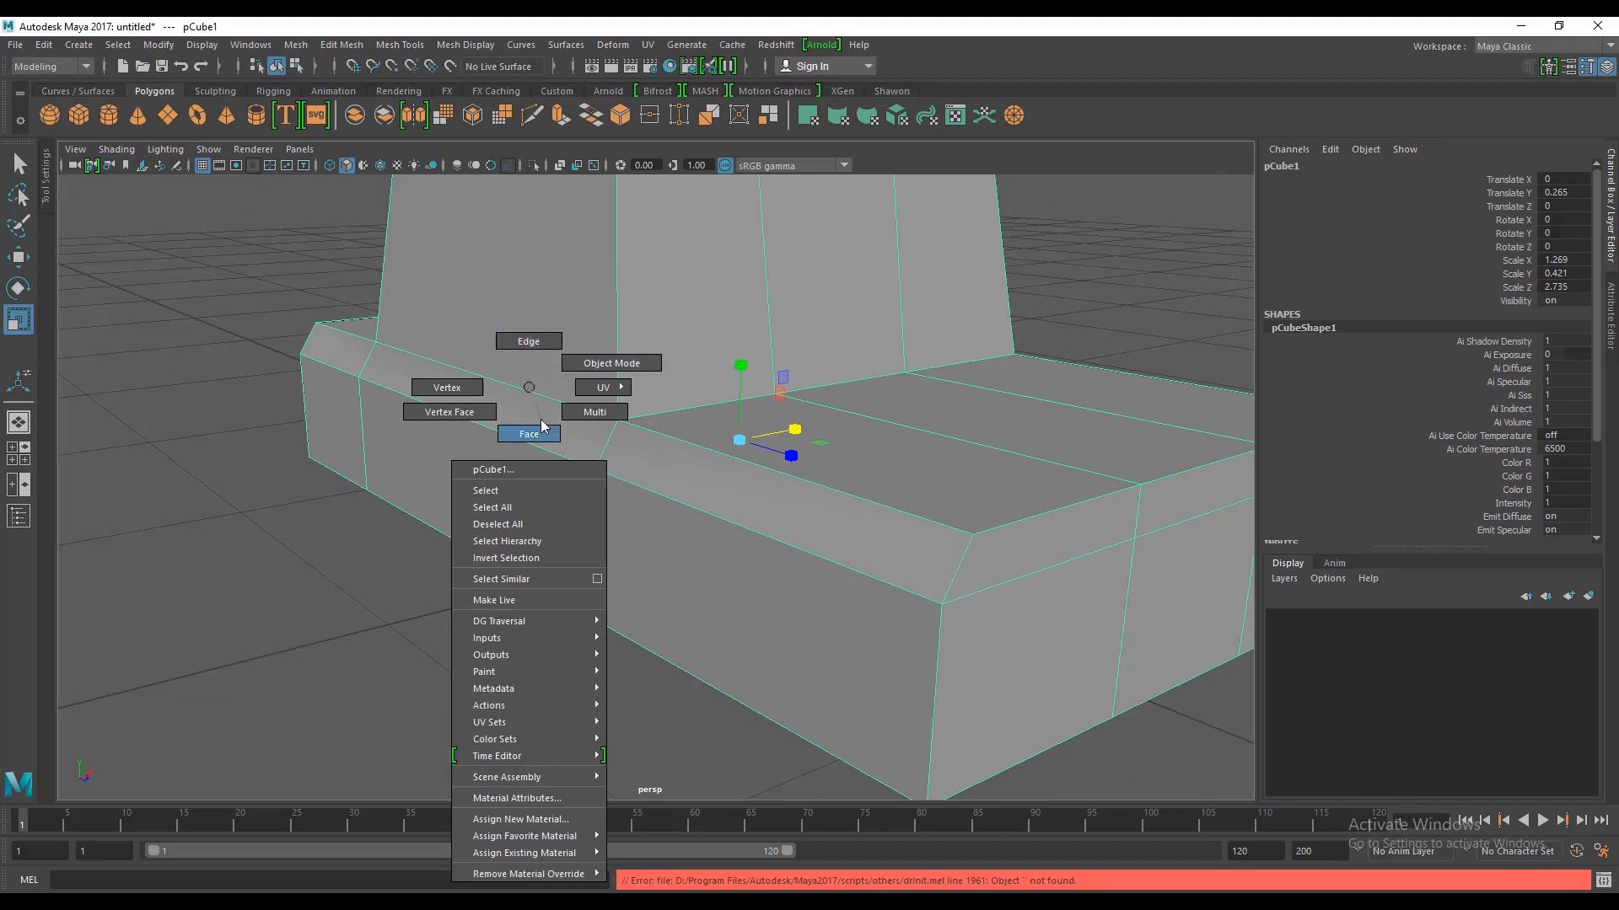
{"action": "left_click_drag", "start_coordinate": [542, 354], "coordinate": [561, 441], "text": "alt"}
{"action": "left_click", "coordinate": [560, 441]}
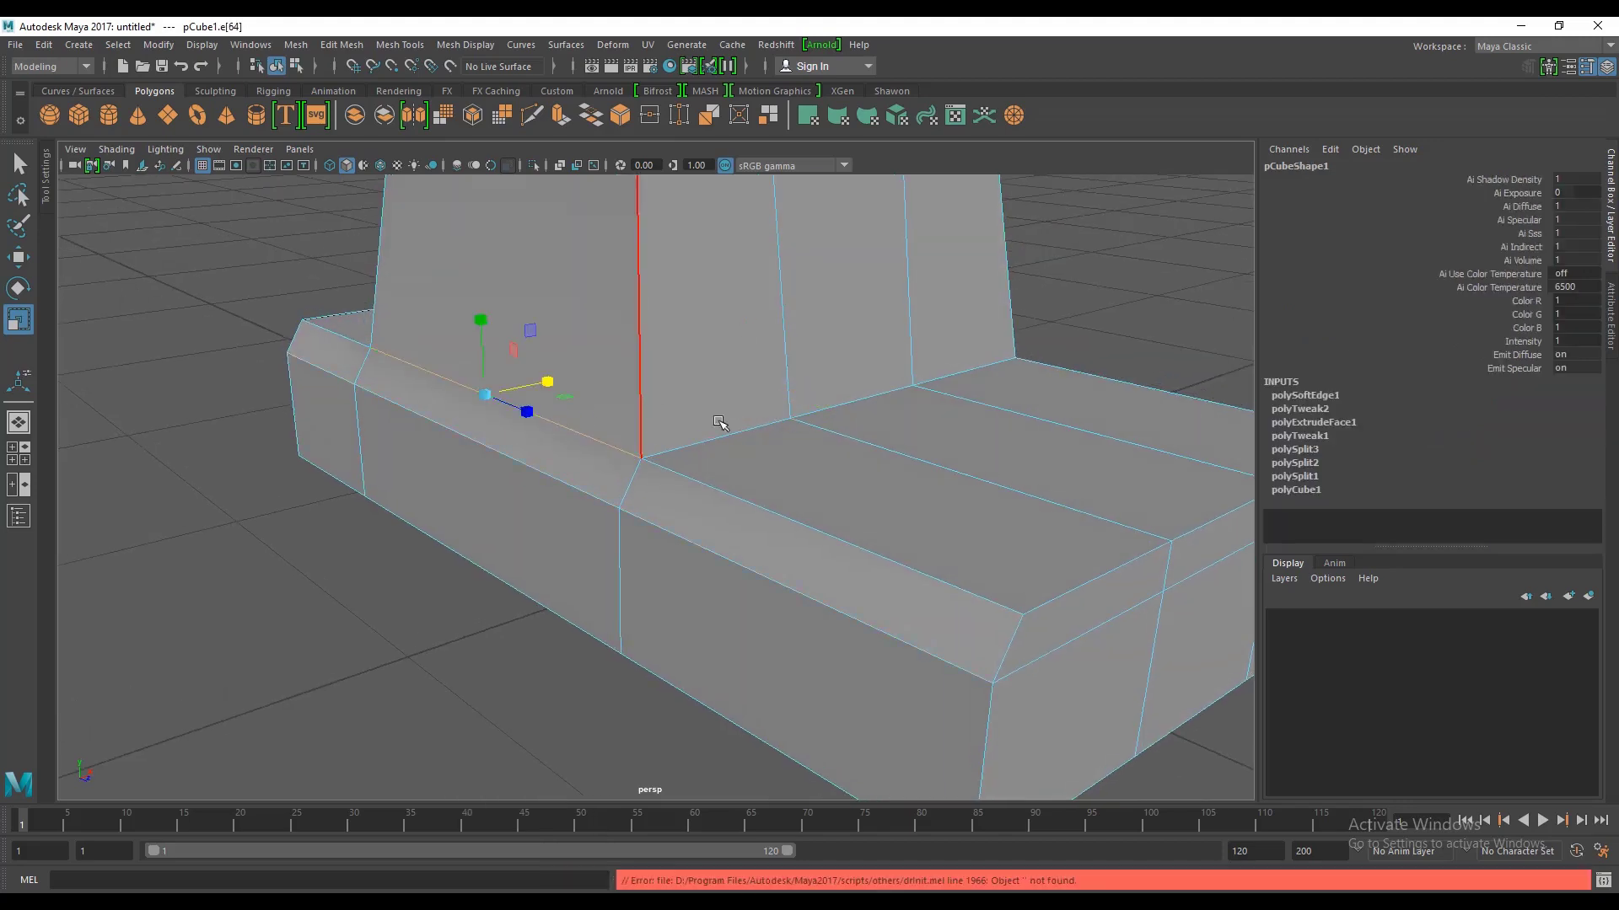
{"action": "left_click_drag", "start_coordinate": [723, 427], "coordinate": [624, 444], "text": "alt"}
{"action": "double_click", "coordinate": [766, 437]}
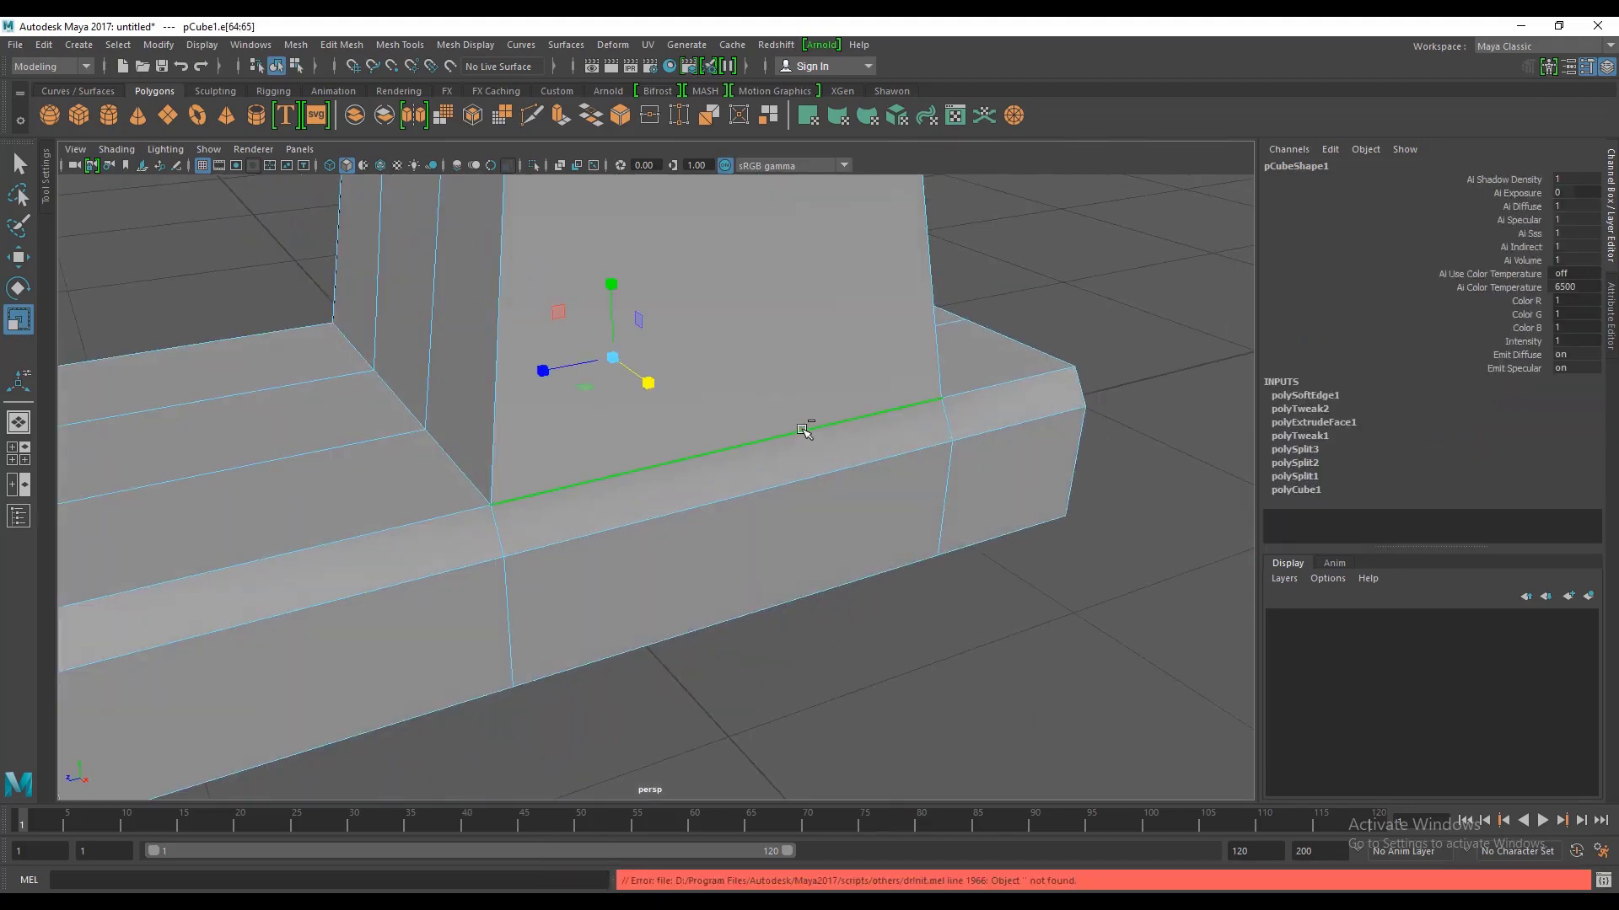
{"action": "right_click_drag", "start_coordinate": [804, 431], "coordinate": [923, 477], "text": "shift"}
{"action": "left_click", "coordinate": [1037, 289]}
Step: Return to object mode and reselect the body to inspect the hardened edges
{"action": "mouse_move", "coordinate": [1029, 336]}
{"action": "left_mouse_down", "text": "alt"}
{"action": "mouse_move", "coordinate": [973, 388]}
{"action": "mouse_move", "coordinate": [1031, 415]}
{"action": "mouse_move", "coordinate": [854, 363]}
{"action": "mouse_move", "coordinate": [832, 422]}
{"action": "mouse_move", "coordinate": [885, 416]}
{"action": "mouse_move", "coordinate": [842, 509]}
{"action": "mouse_move", "coordinate": [748, 517]}
{"action": "mouse_move", "coordinate": [733, 539]}
{"action": "mouse_move", "coordinate": [708, 539]}
{"action": "mouse_move", "coordinate": [792, 516]}
{"action": "mouse_move", "coordinate": [549, 523]}
{"action": "mouse_move", "coordinate": [680, 478]}
{"action": "mouse_move", "coordinate": [802, 567]}
{"action": "left_mouse_up", "text": "alt"}
{"action": "key", "text": "F8"}
{"action": "left_click", "coordinate": [1035, 325]}
{"action": "left_click", "coordinate": [734, 436]}
{"action": "left_click_drag", "start_coordinate": [734, 436], "coordinate": [722, 513], "text": "alt"}
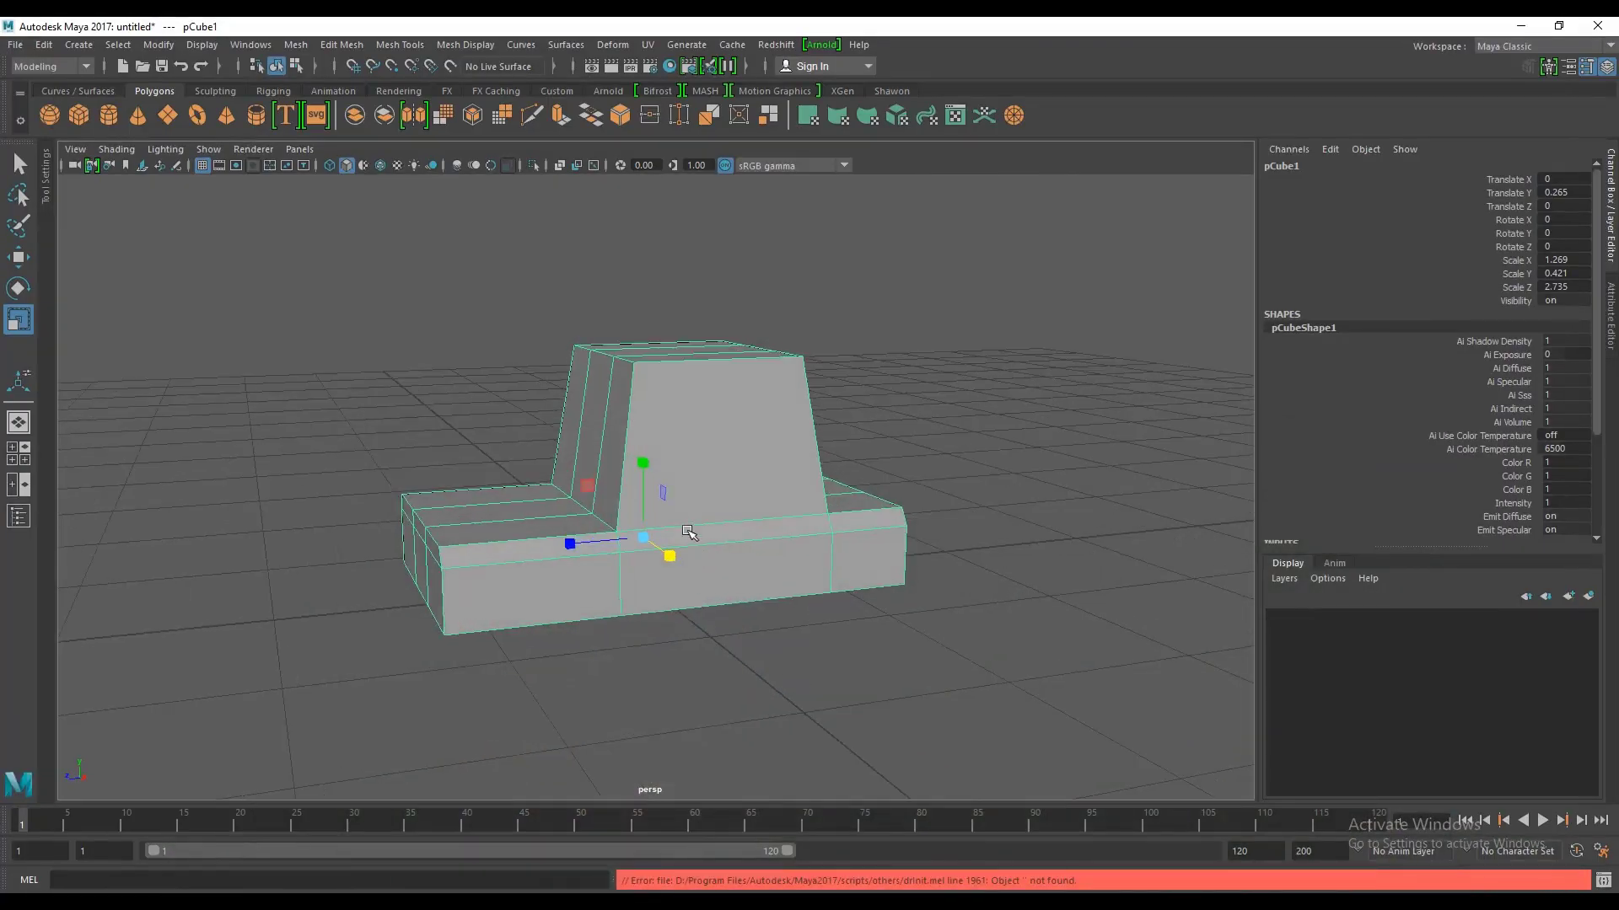
{"action": "scroll", "coordinate": [704, 402], "scroll_direction": "up", "scroll_amount": 3}
{"action": "left_click_drag", "start_coordinate": [784, 472], "coordinate": [750, 459], "text": "alt"}
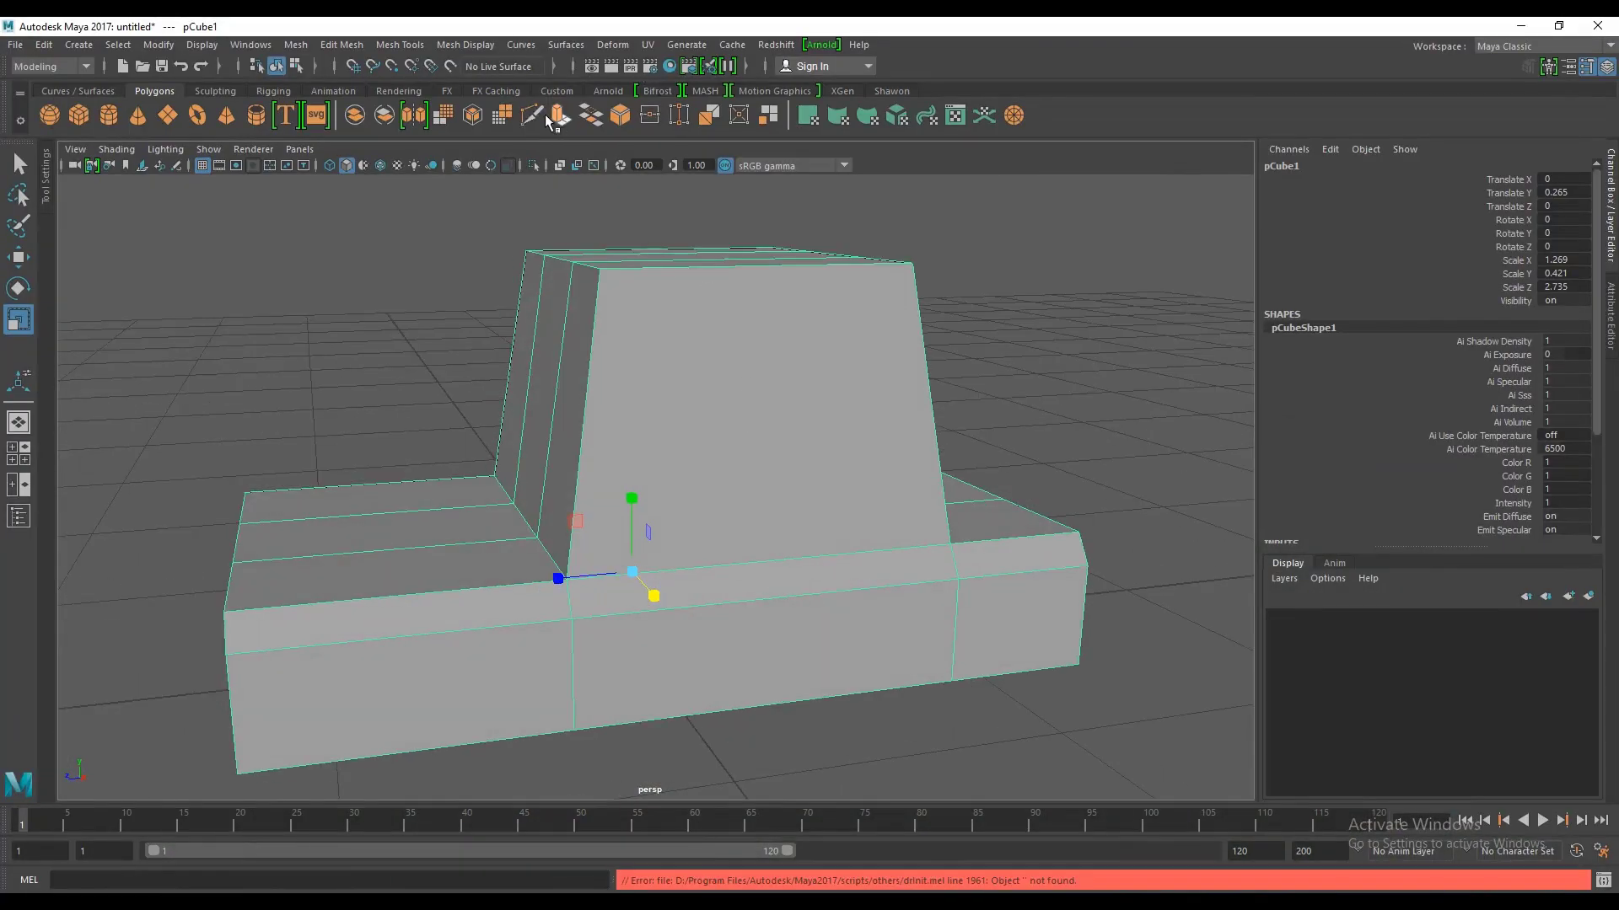
Step: With Multi-Cut, start a cut at the cabin's top-edge vertex and commit it
{"action": "right_click_drag", "start_coordinate": [782, 397], "coordinate": [759, 469], "text": "shift"}
{"action": "left_click_drag", "start_coordinate": [759, 469], "coordinate": [875, 570], "text": "alt"}
{"action": "left_click", "coordinate": [767, 408]}
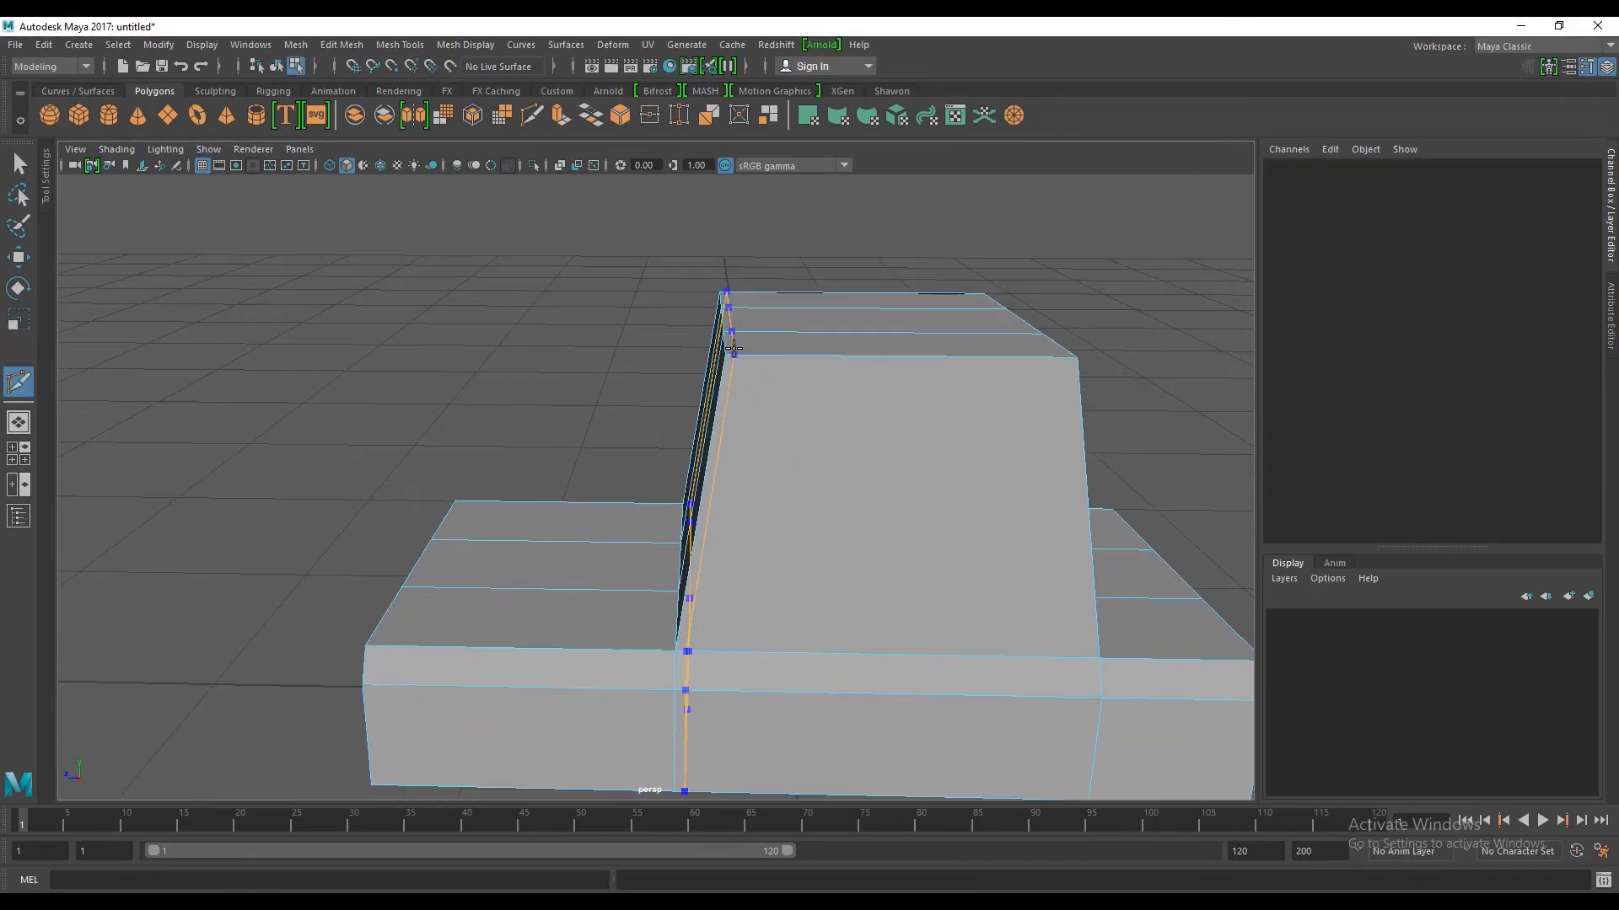
{"action": "scroll", "coordinate": [738, 344], "scroll_direction": "up", "scroll_amount": 3}
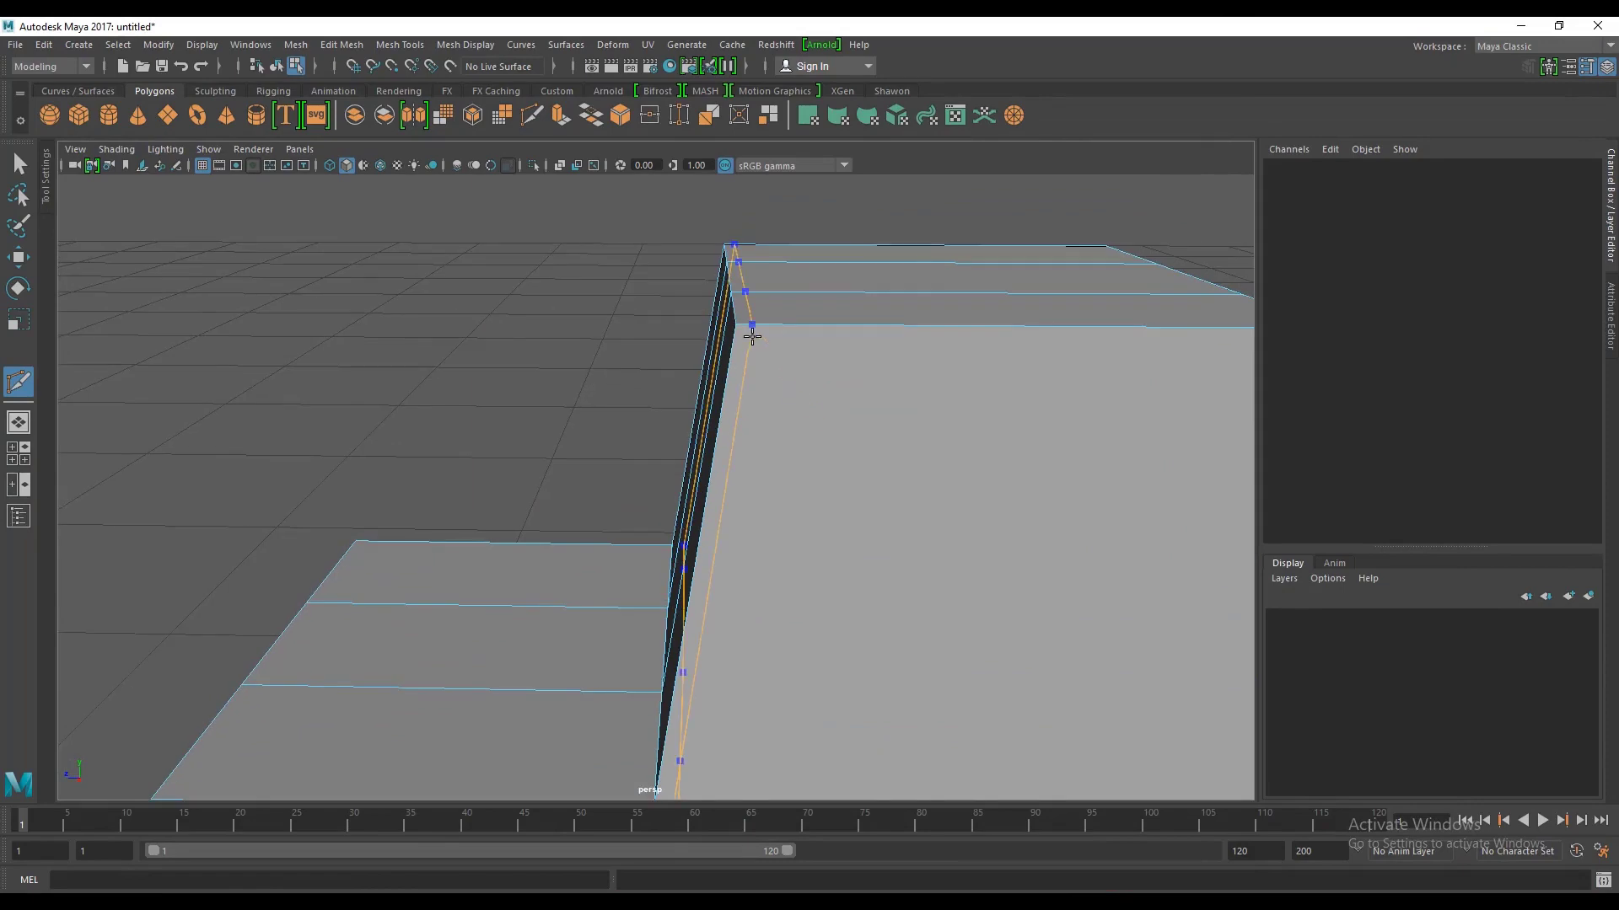
{"action": "mouse_move", "coordinate": [751, 328]}
{"action": "left_mouse_down", "text": "alt"}
{"action": "mouse_move", "coordinate": [788, 499]}
{"action": "mouse_move", "coordinate": [885, 347]}
{"action": "left_mouse_up", "text": "alt"}
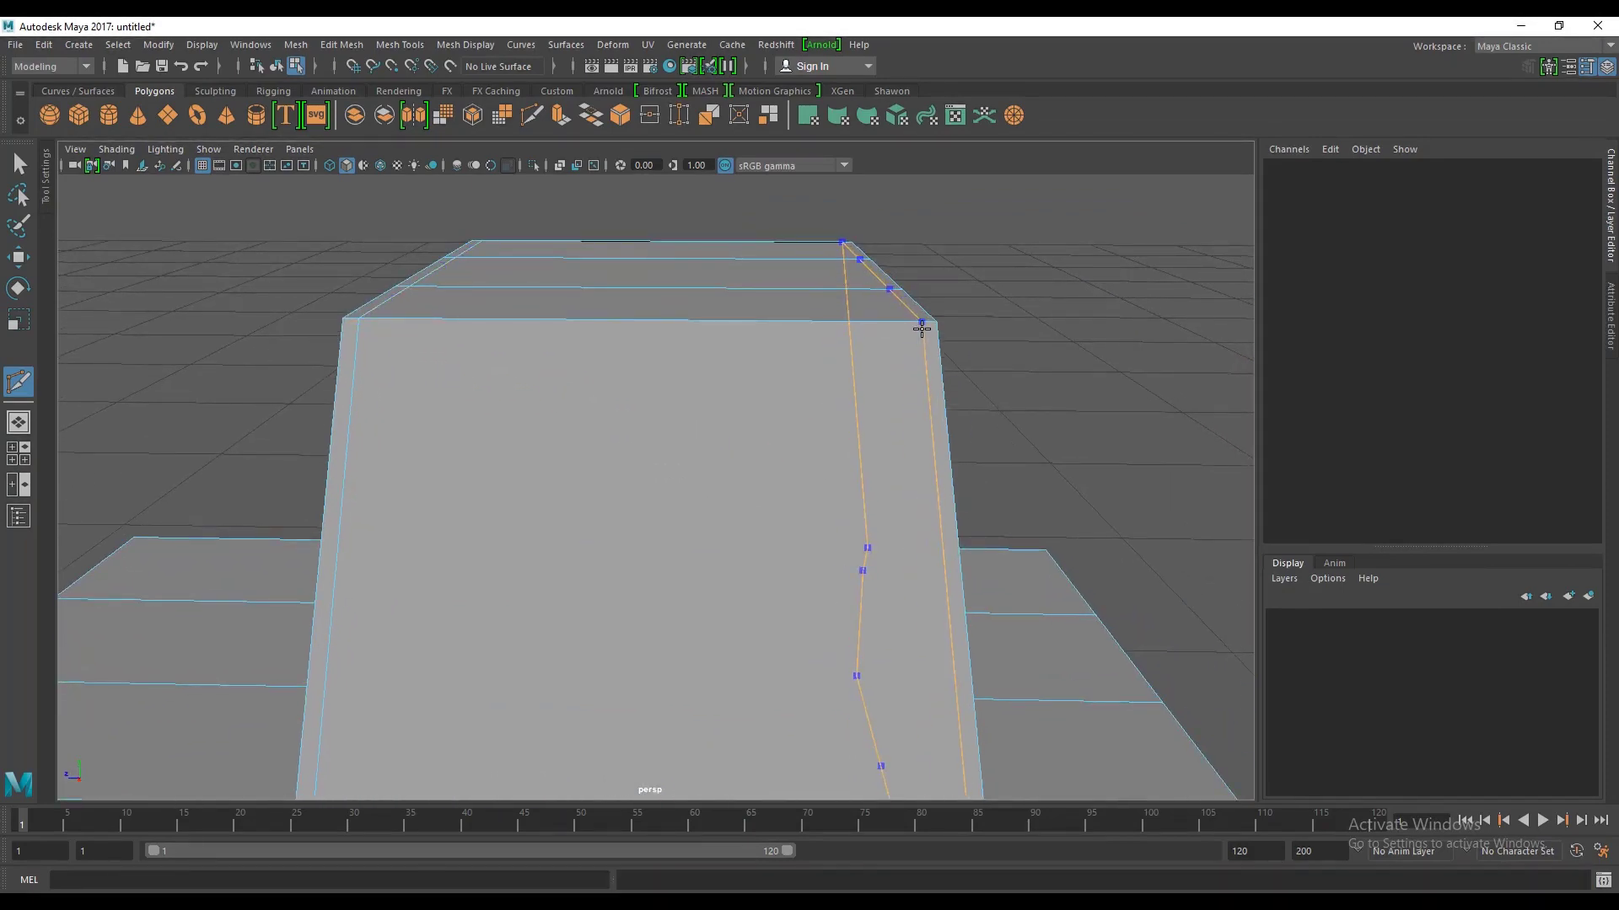
{"action": "key", "text": "Return"}
Step: Place another Multi-Cut point on the cabin's top edge
{"action": "scroll", "coordinate": [921, 329], "scroll_direction": "down", "scroll_amount": 5}
{"action": "left_click_drag", "start_coordinate": [831, 463], "coordinate": [641, 497], "text": "alt"}
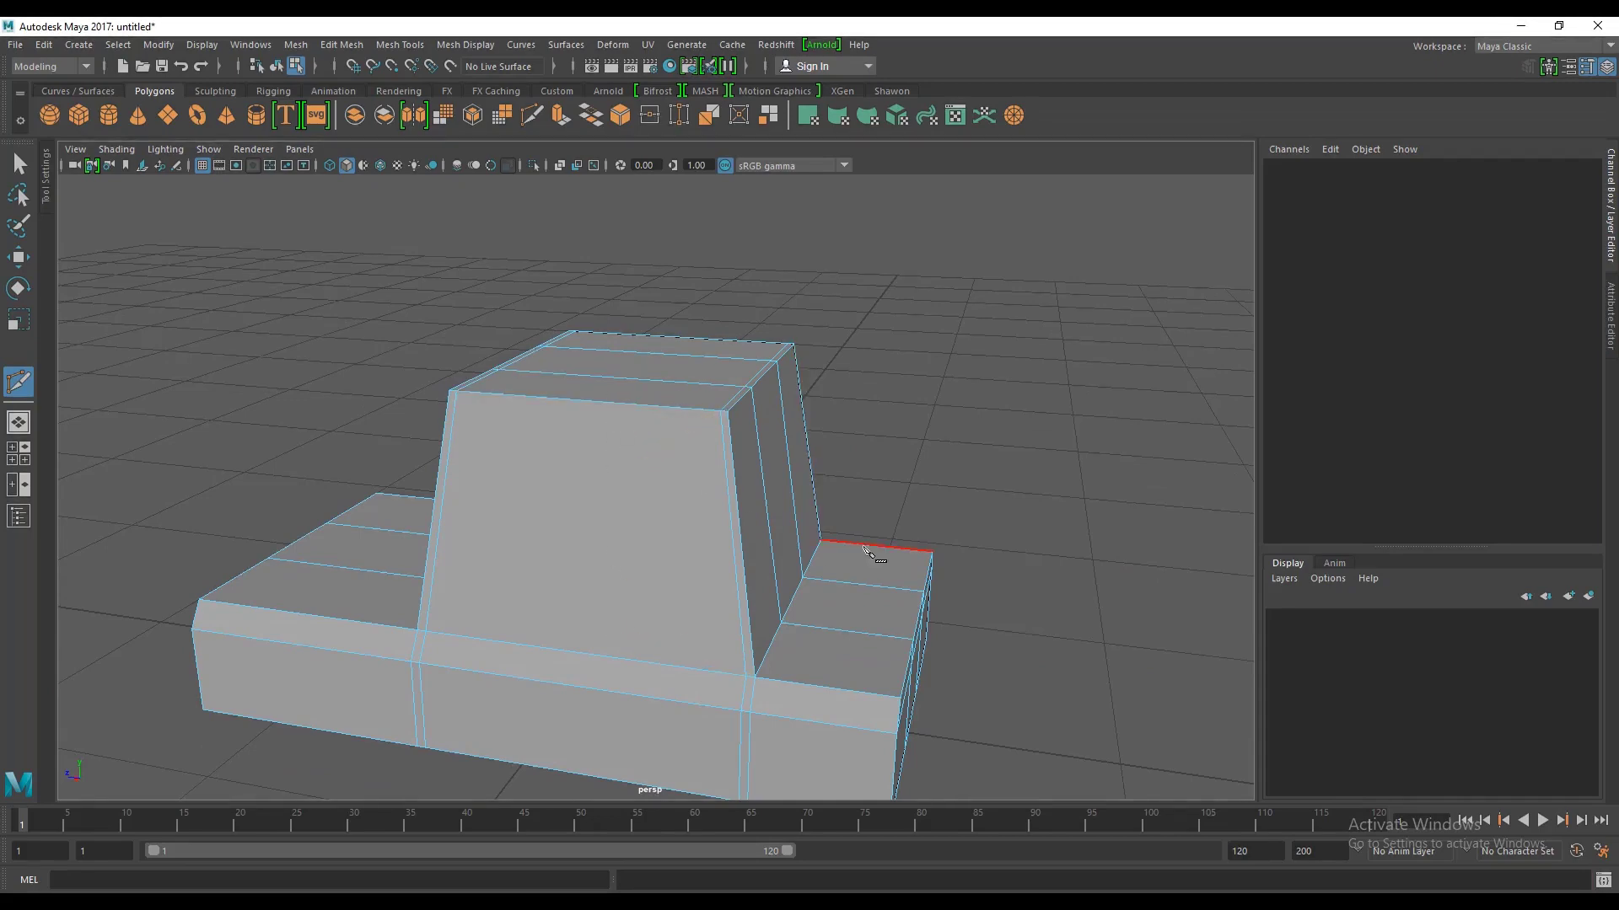
{"action": "left_click_drag", "start_coordinate": [869, 553], "coordinate": [770, 542], "text": "alt"}
{"action": "scroll", "coordinate": [755, 615], "scroll_direction": "up", "scroll_amount": 3}
{"action": "scroll", "coordinate": [741, 614], "scroll_direction": "up", "scroll_amount": 2}
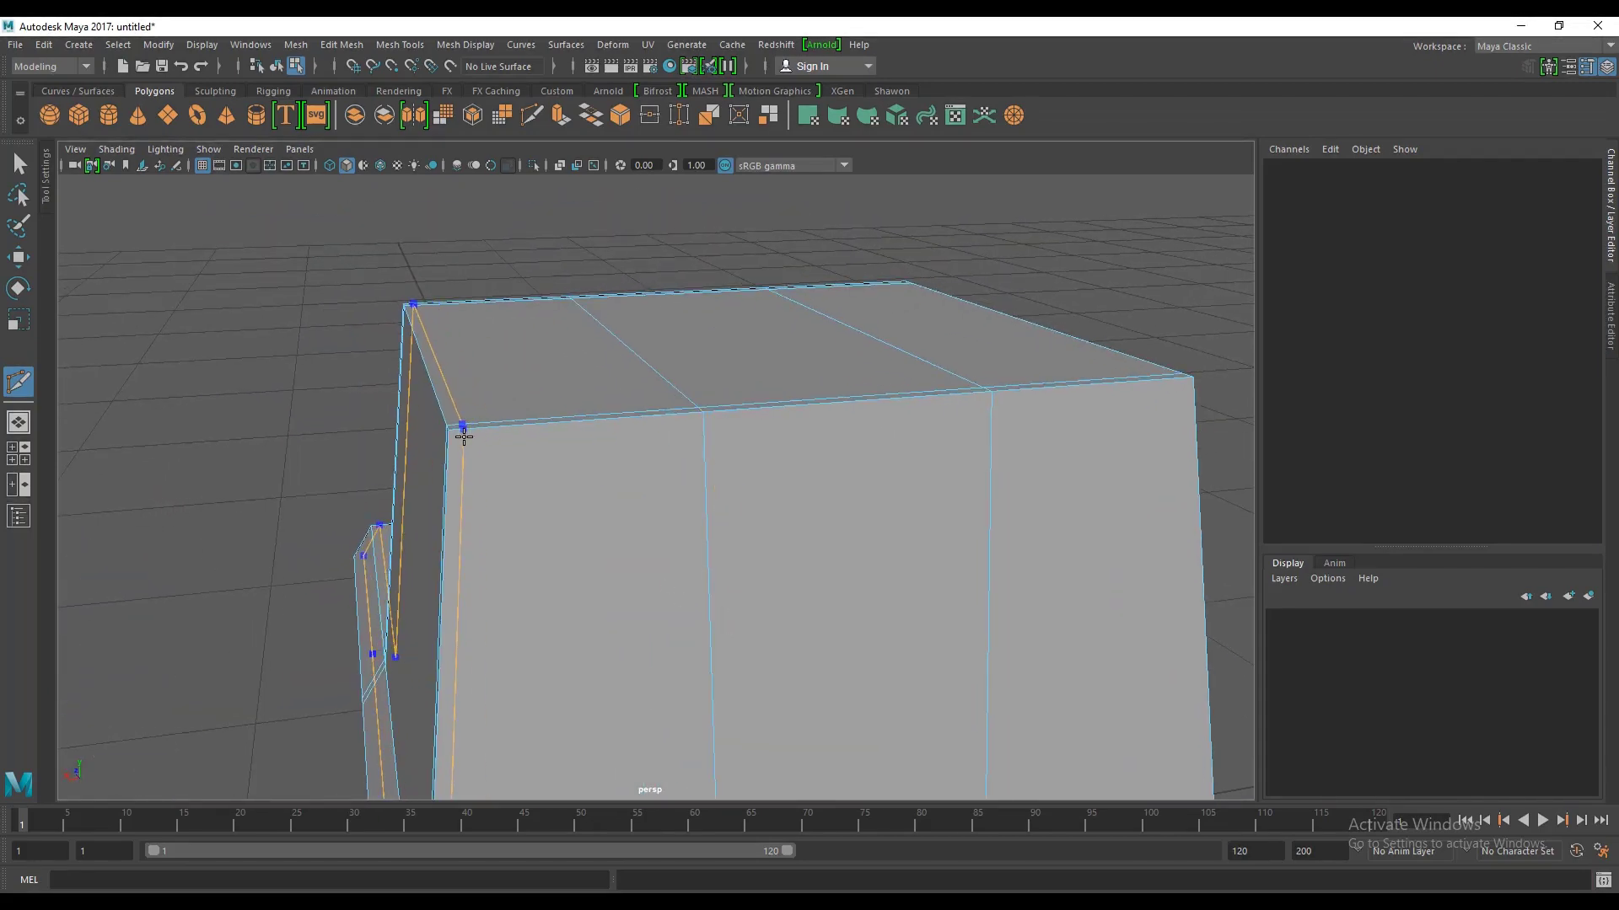
{"action": "mouse_move", "coordinate": [733, 500]}
{"action": "left_mouse_down", "text": "alt"}
{"action": "mouse_move", "coordinate": [715, 552]}
{"action": "mouse_move", "coordinate": [867, 510]}
{"action": "left_mouse_up", "text": "alt"}
{"action": "scroll", "coordinate": [867, 510], "scroll_direction": "up", "scroll_amount": 2}
{"action": "left_click", "coordinate": [784, 419]}
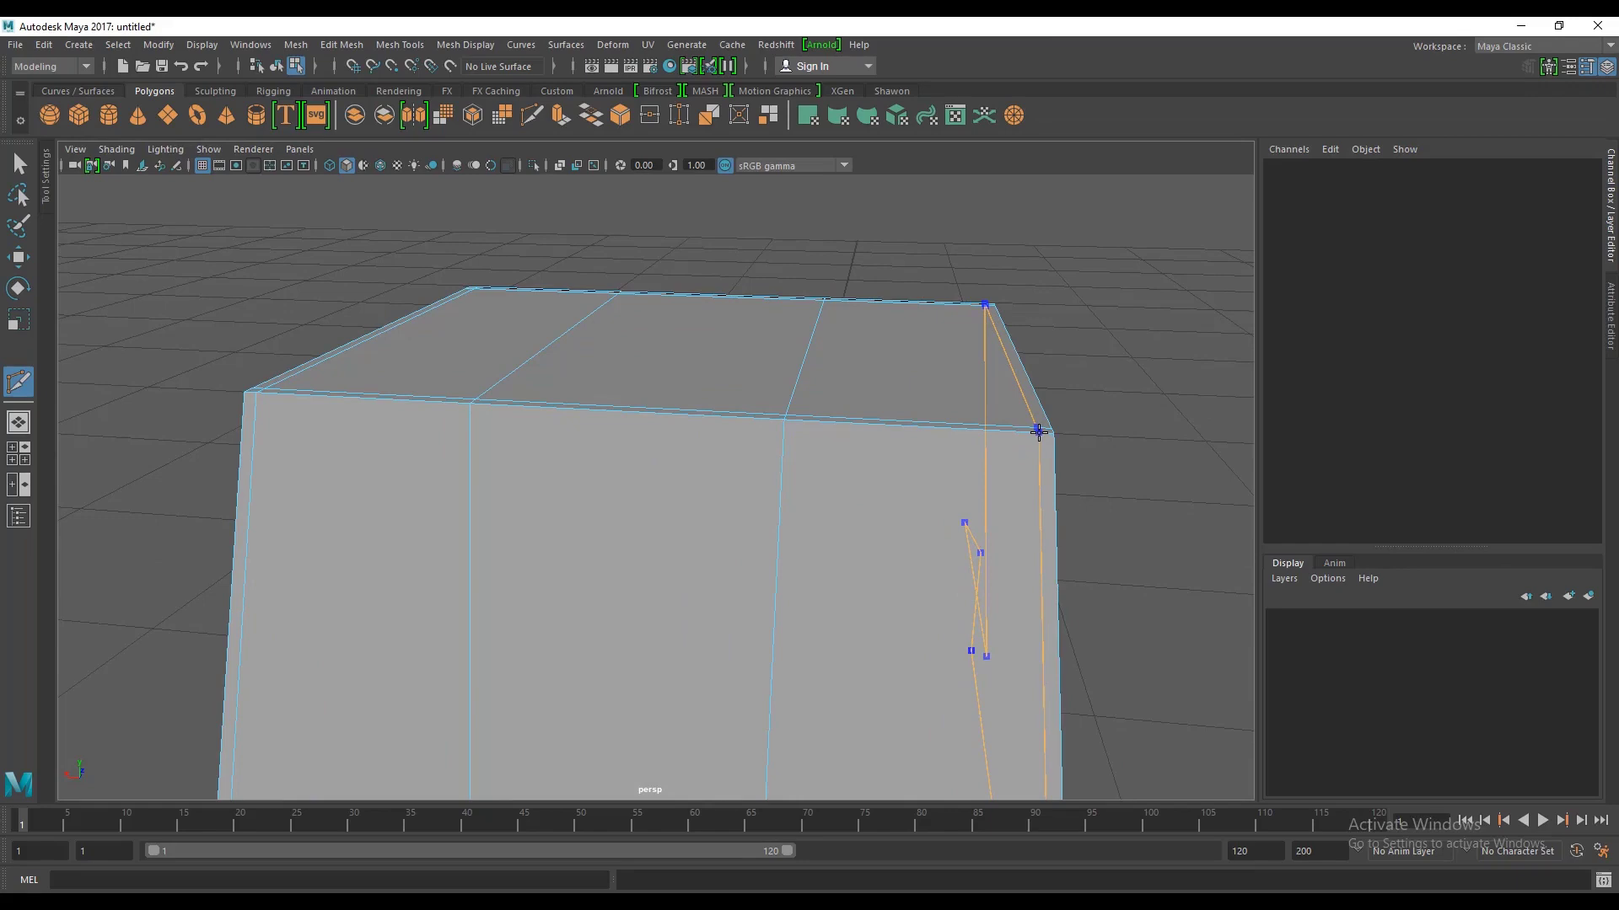
{"action": "scroll", "coordinate": [1038, 431], "scroll_direction": "down", "scroll_amount": 3}
Step: Insert a centre edge loop running lengthwise down the cabin and base
{"action": "mouse_move", "coordinate": [1039, 431]}
{"action": "left_mouse_down", "text": "alt"}
{"action": "mouse_move", "coordinate": [1019, 496]}
{"action": "mouse_move", "coordinate": [740, 520]}
{"action": "mouse_move", "coordinate": [506, 493]}
{"action": "mouse_move", "coordinate": [801, 570]}
{"action": "mouse_move", "coordinate": [809, 643]}
{"action": "mouse_move", "coordinate": [731, 409]}
{"action": "left_mouse_up", "text": "alt"}
{"action": "left_click_drag", "start_coordinate": [748, 639], "coordinate": [734, 451], "text": "alt"}
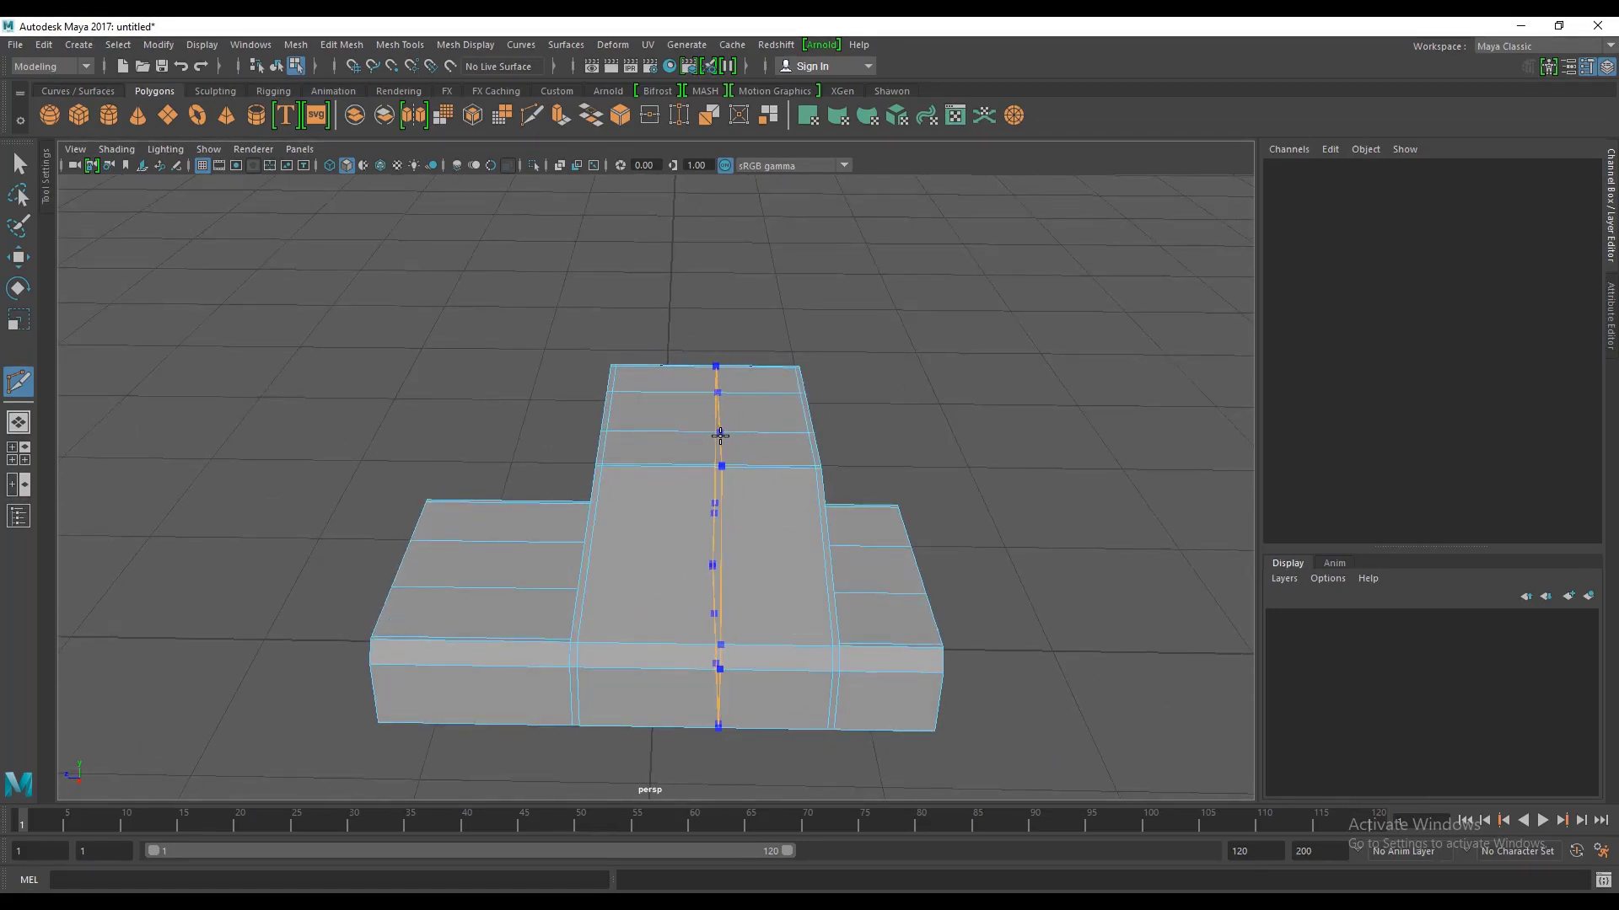
{"action": "scroll", "coordinate": [731, 491], "scroll_direction": "up", "scroll_amount": 3}
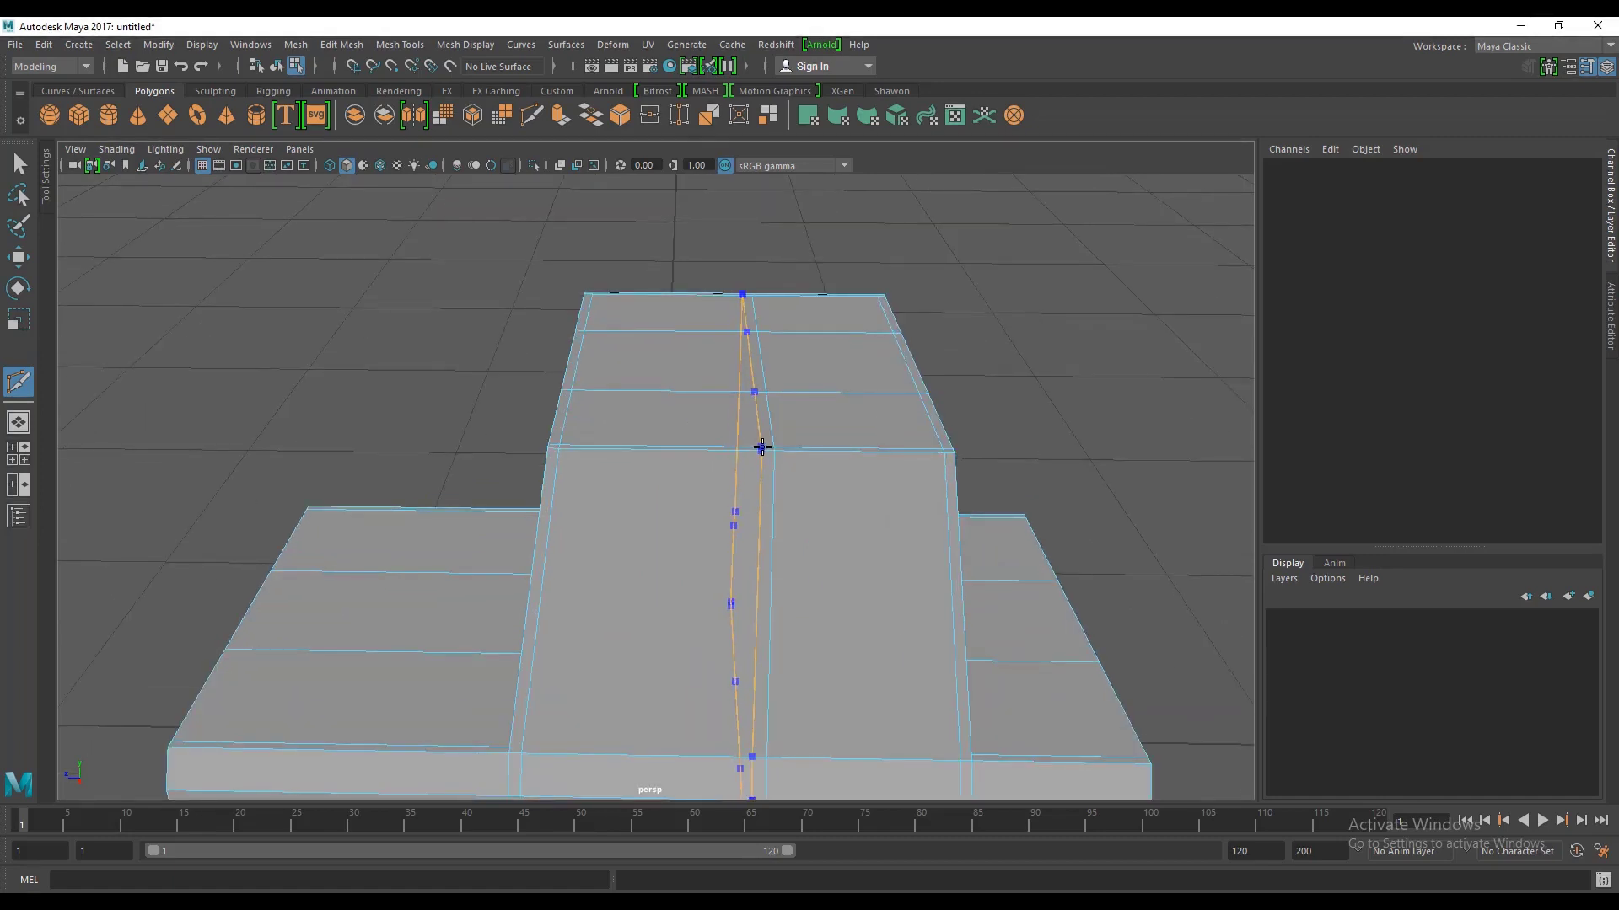
{"action": "left_click", "coordinate": [761, 448]}
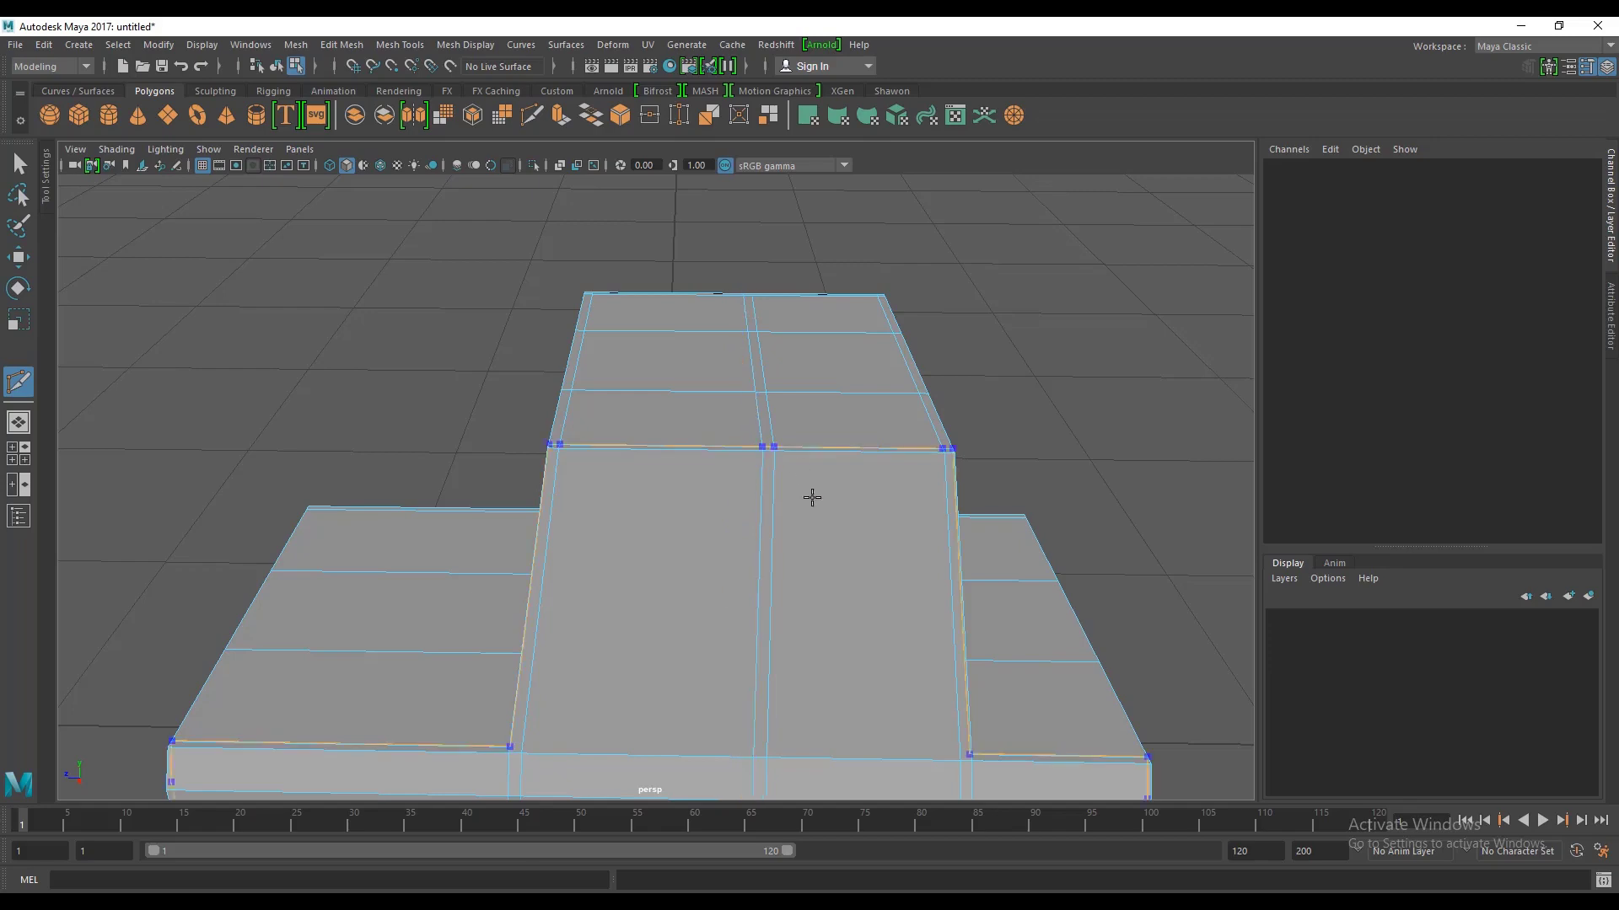
{"action": "scroll", "coordinate": [810, 495], "scroll_direction": "down", "scroll_amount": 3}
{"action": "left_click_drag", "start_coordinate": [820, 535], "coordinate": [810, 502], "text": "alt"}
Step: Toggle the four-view layout, zoom in on the cabin base, and choose the Move tool
{"action": "key", "text": "space"}
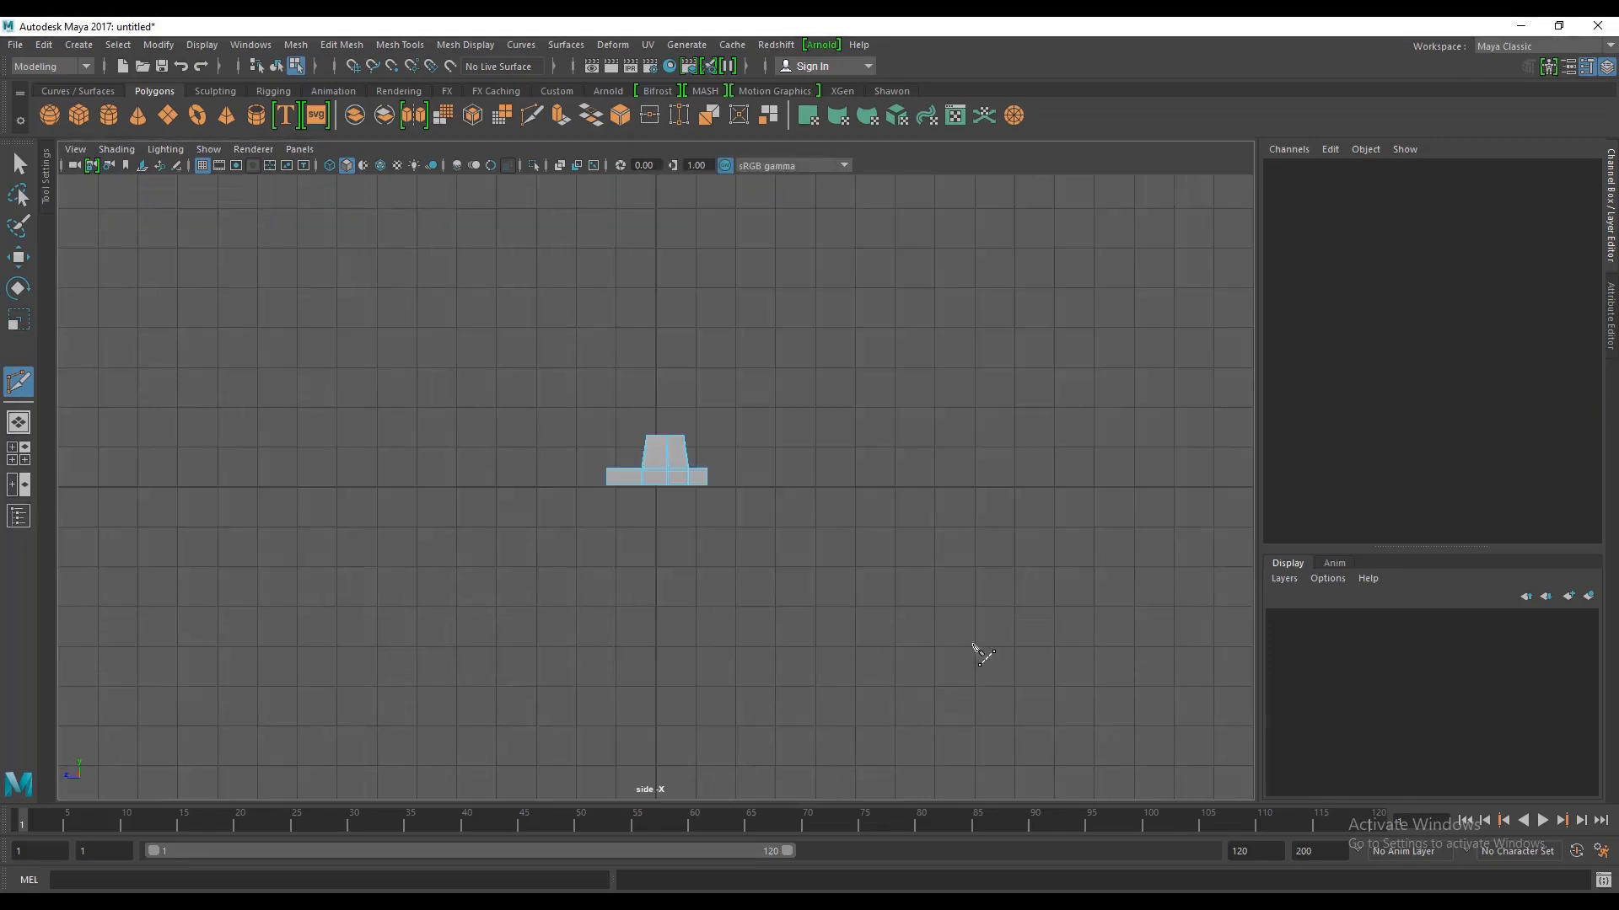
{"action": "scroll", "coordinate": [974, 650], "scroll_direction": "up", "scroll_amount": 2}
{"action": "scroll", "coordinate": [769, 530], "scroll_direction": "up", "scroll_amount": 4}
{"action": "scroll", "coordinate": [795, 534], "scroll_direction": "up", "scroll_amount": 2}
{"action": "scroll", "coordinate": [805, 621], "scroll_direction": "up", "scroll_amount": 2}
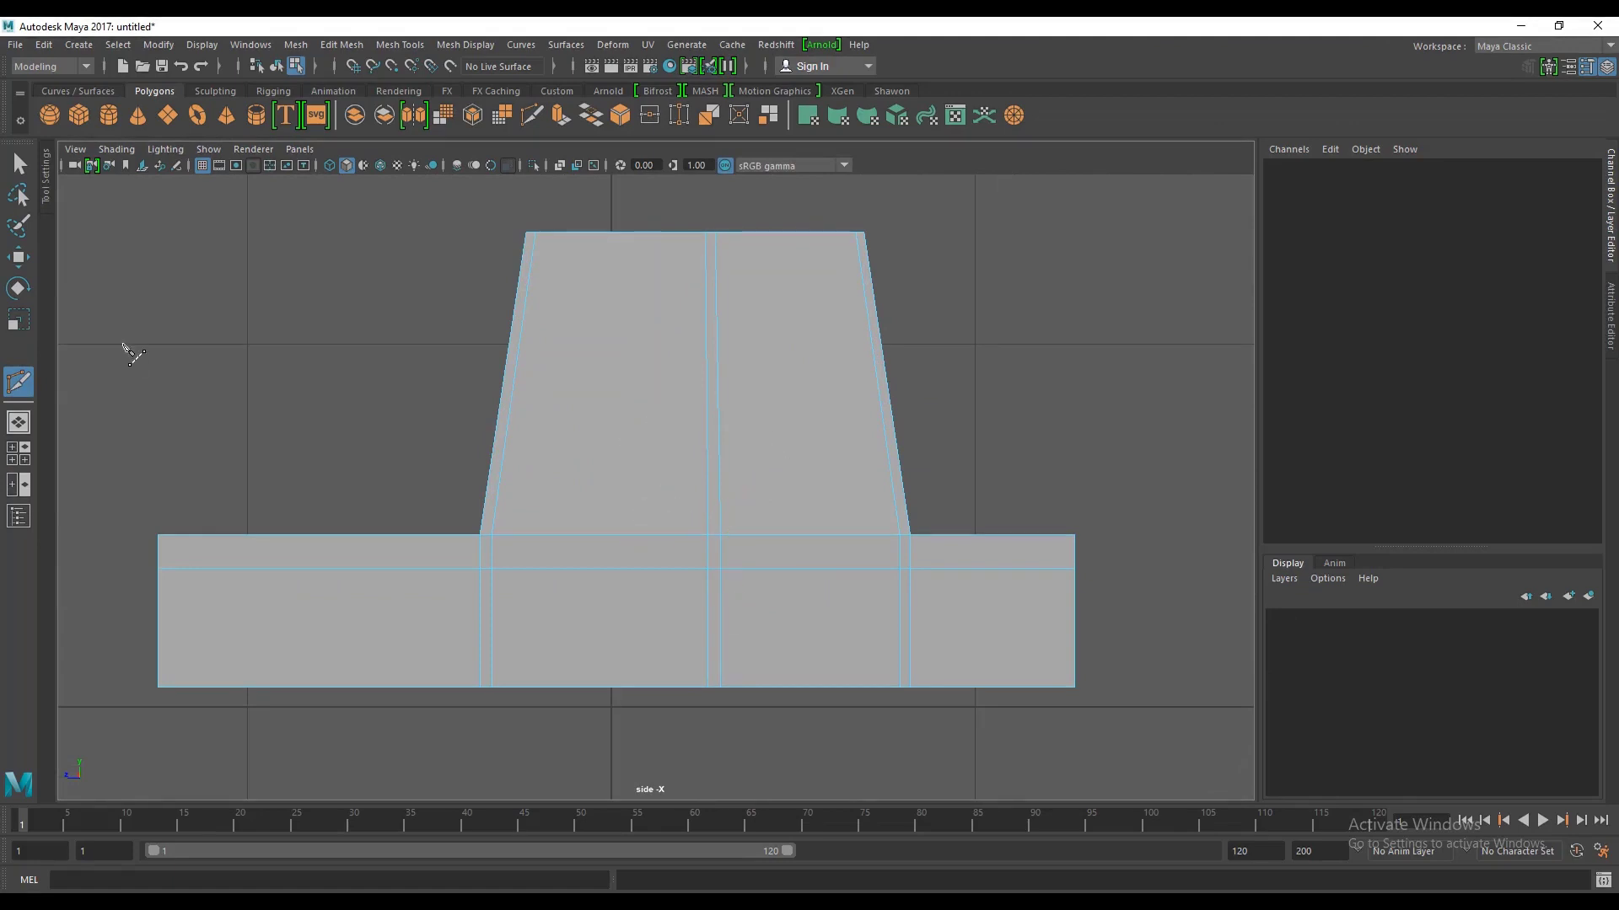
{"action": "left_click", "coordinate": [19, 260]}
{"action": "key", "text": "space"}
{"action": "key", "text": "space"}
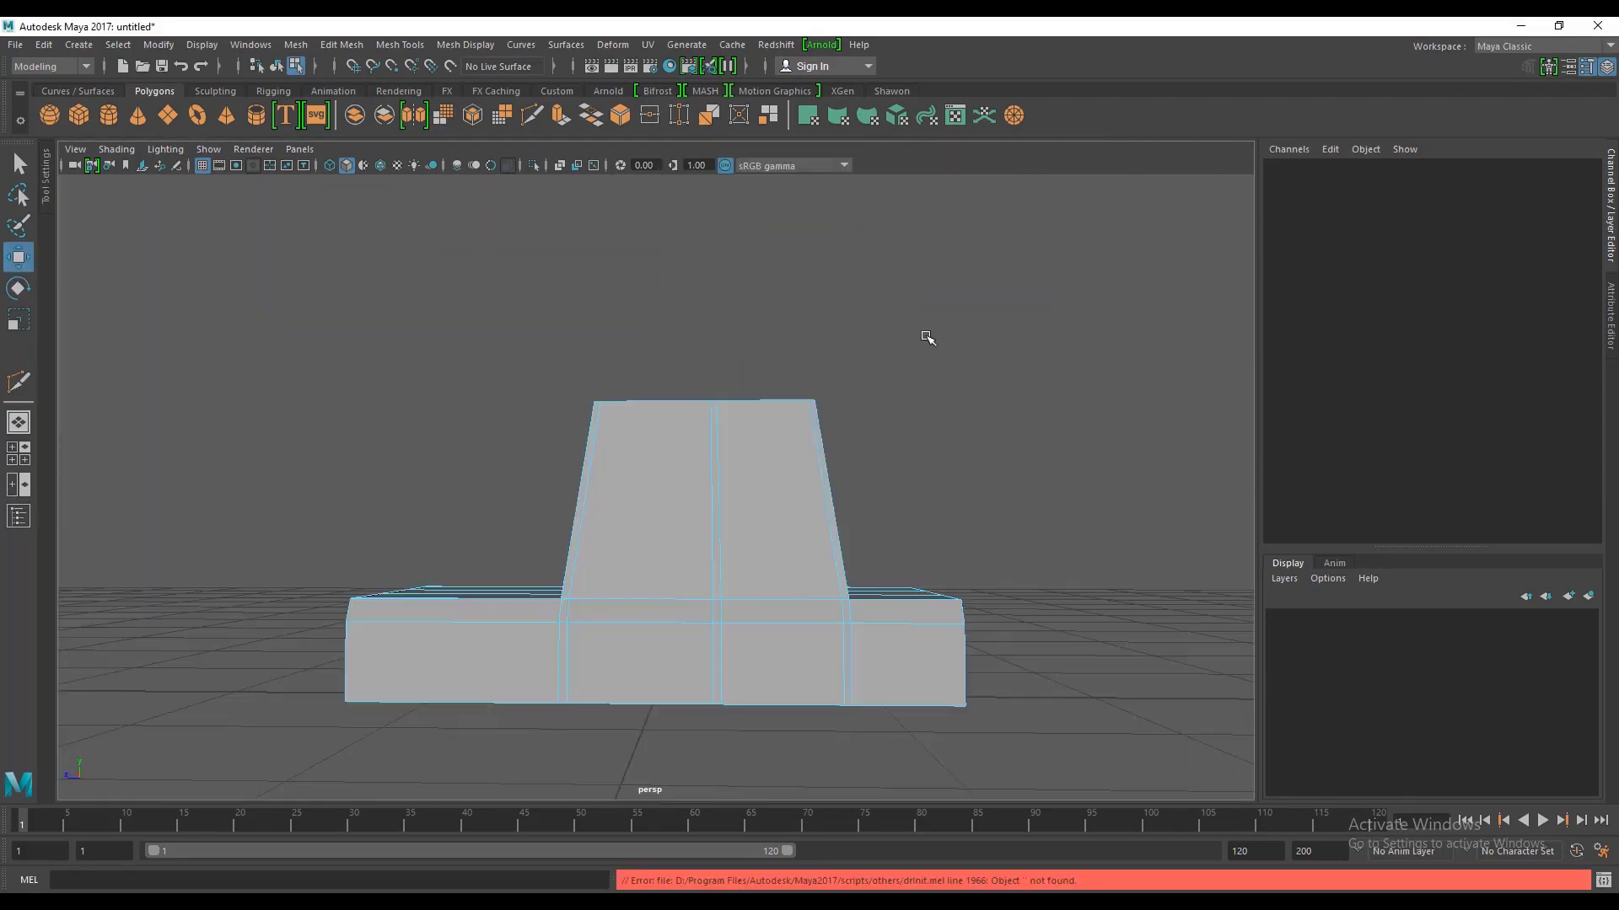
{"action": "scroll", "coordinate": [736, 444], "scroll_direction": "up", "scroll_amount": 3}
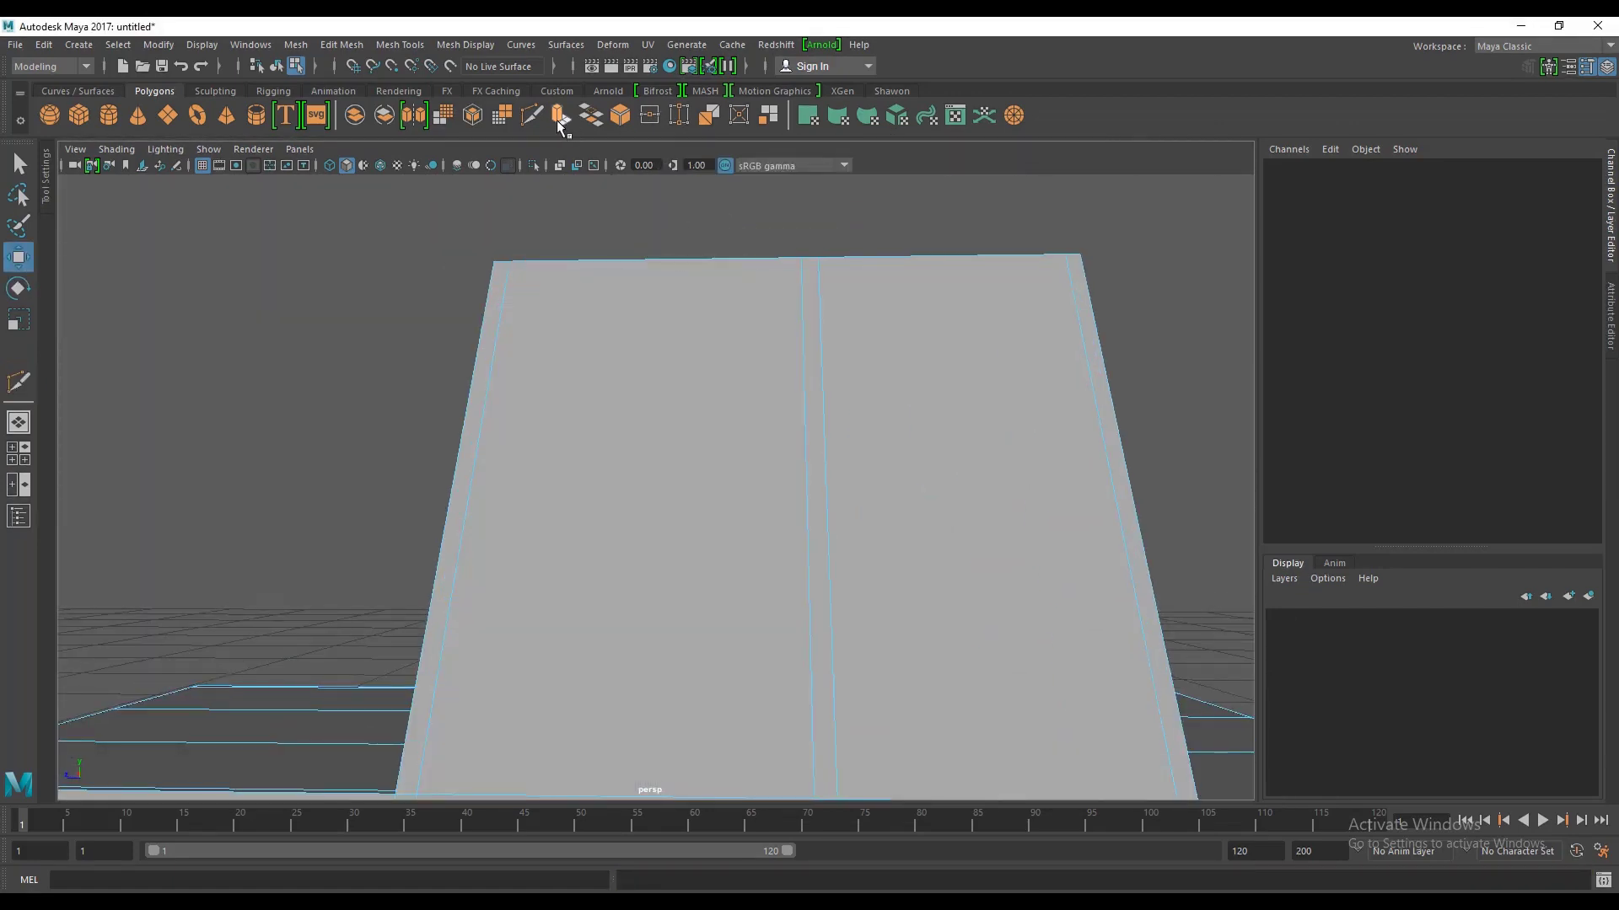
Step: Activate Multi-Cut and begin tracing an edge loop around the cabin's foot
{"action": "left_click", "coordinate": [531, 118]}
{"action": "scroll", "coordinate": [860, 318], "scroll_direction": "down", "scroll_amount": 2}
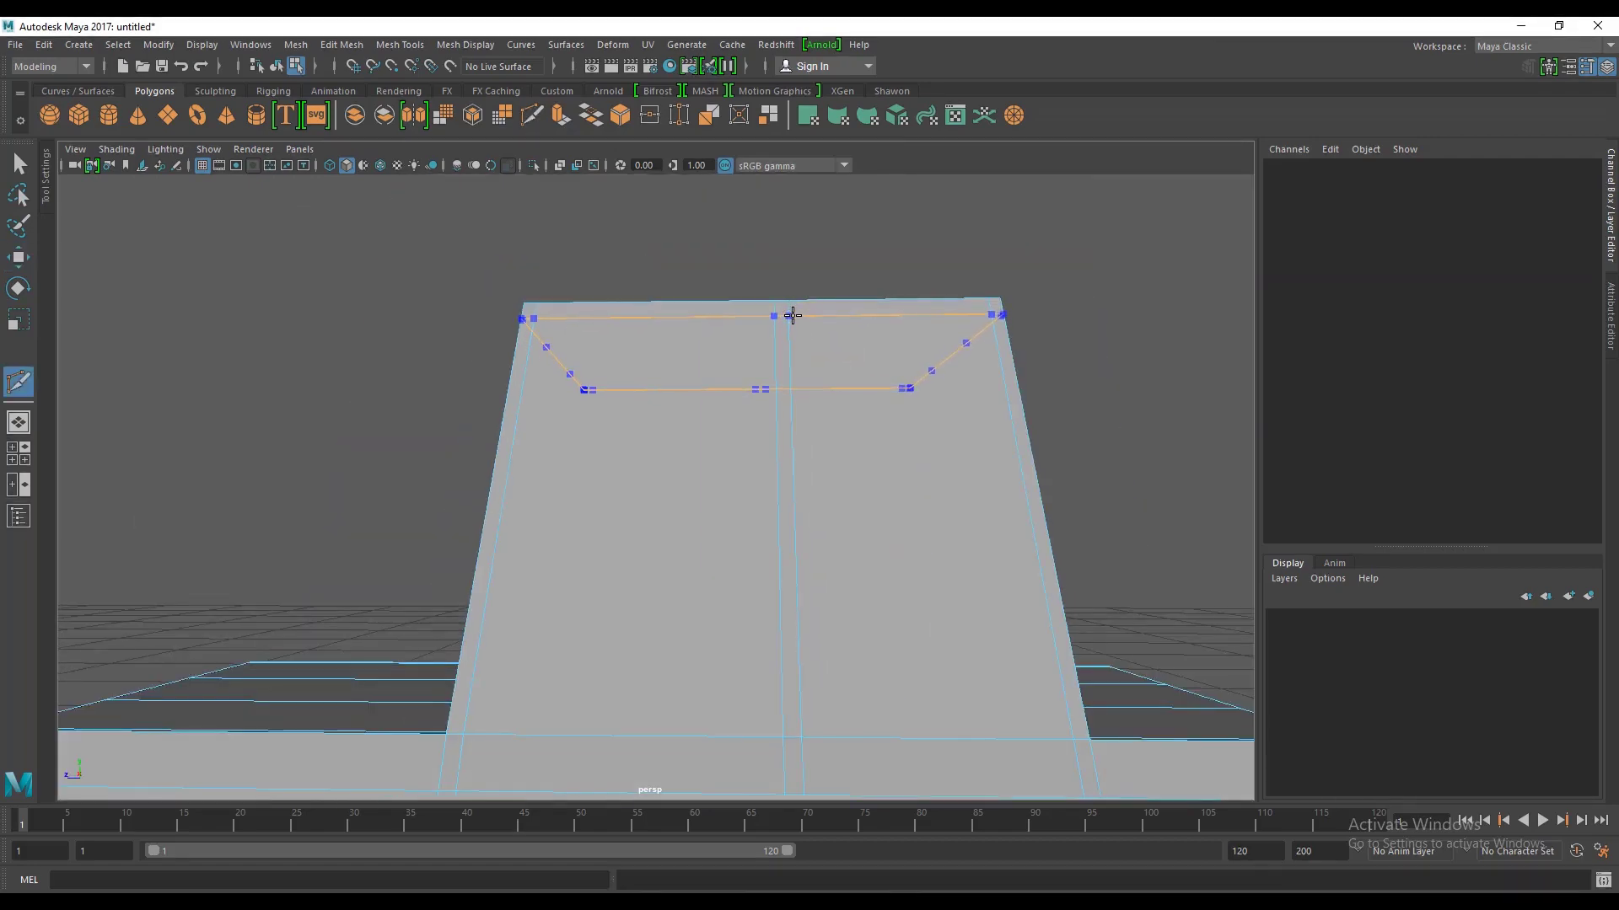
{"action": "scroll", "coordinate": [792, 316], "scroll_direction": "down", "scroll_amount": 5}
{"action": "left_click_drag", "start_coordinate": [795, 379], "coordinate": [868, 434], "text": "alt"}
{"action": "key", "text": "space"}
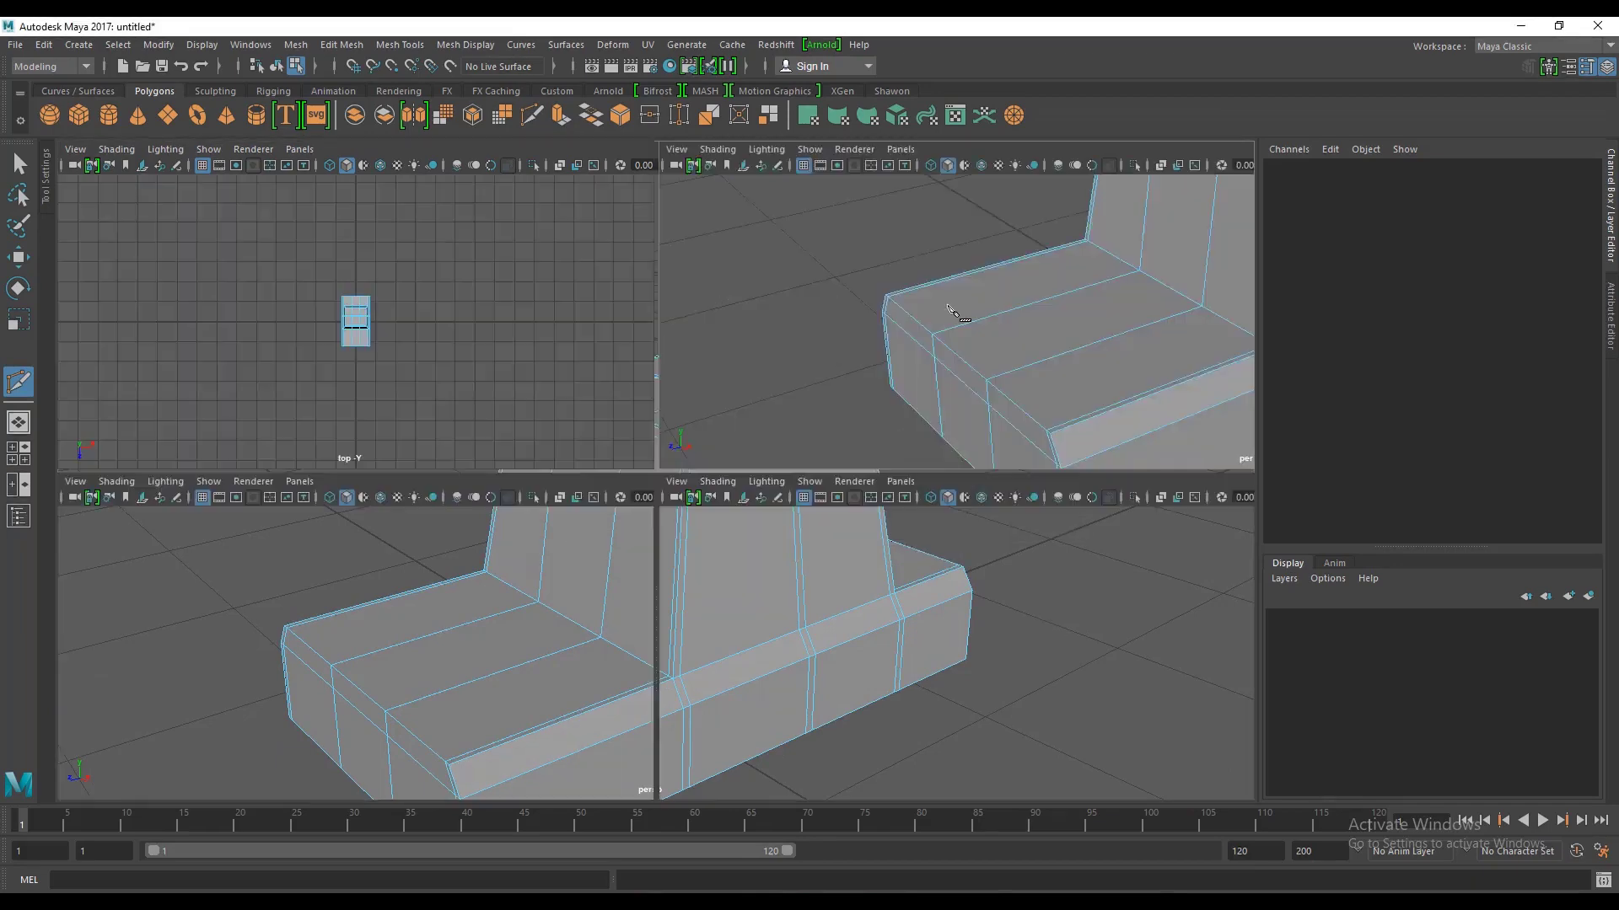
{"action": "key", "text": "space"}
{"action": "scroll", "coordinate": [742, 501], "scroll_direction": "up", "scroll_amount": 5}
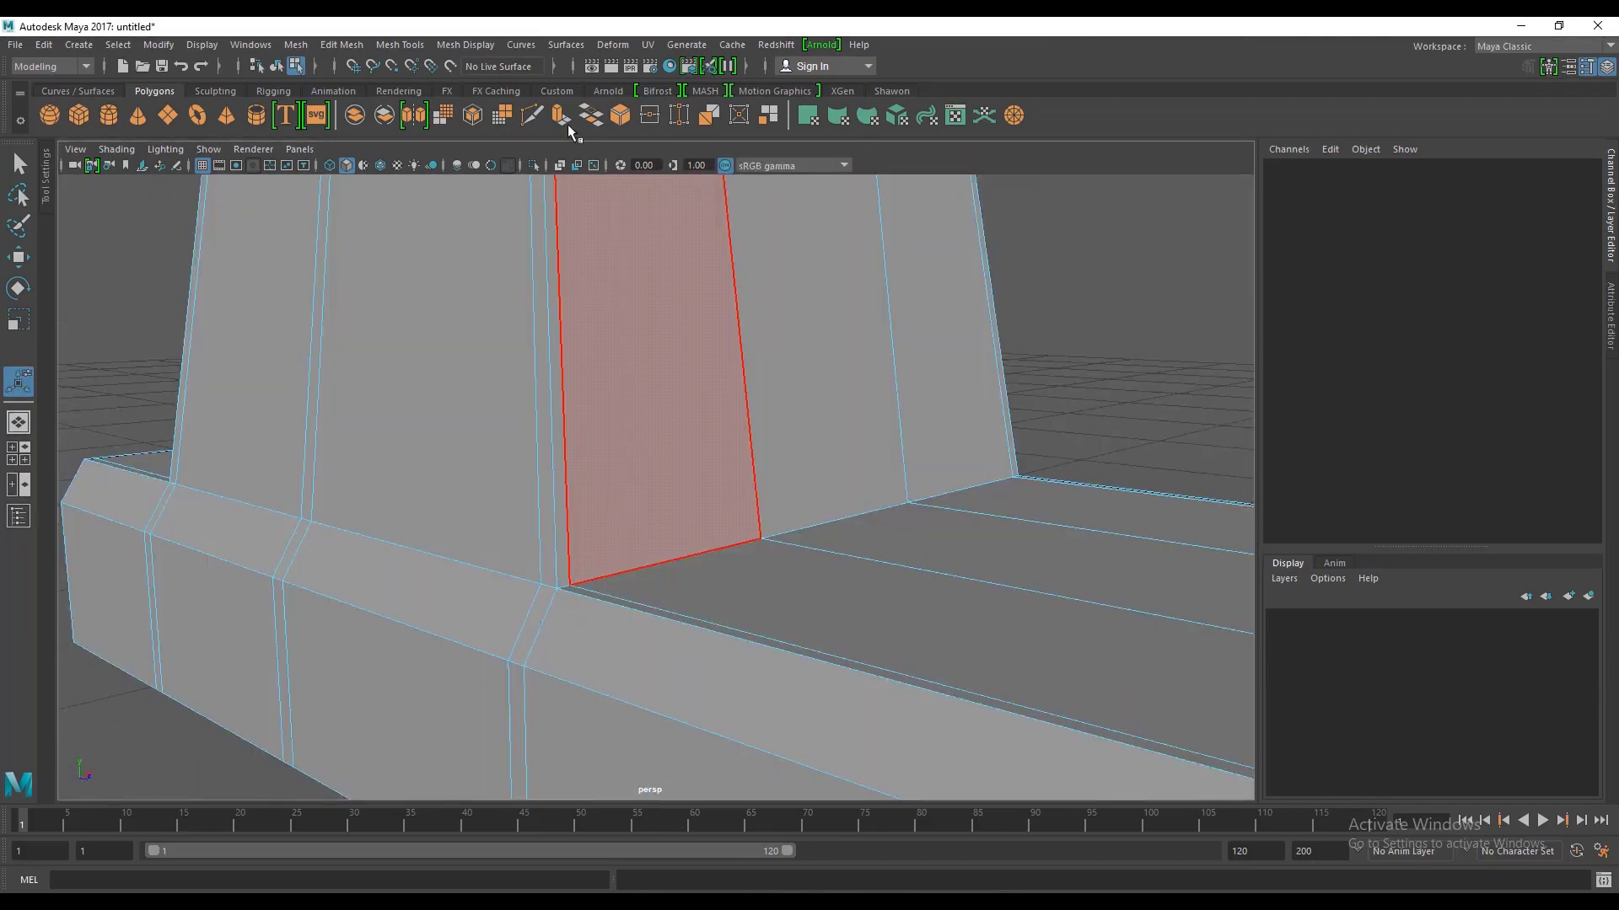
{"action": "left_click", "coordinate": [525, 116]}
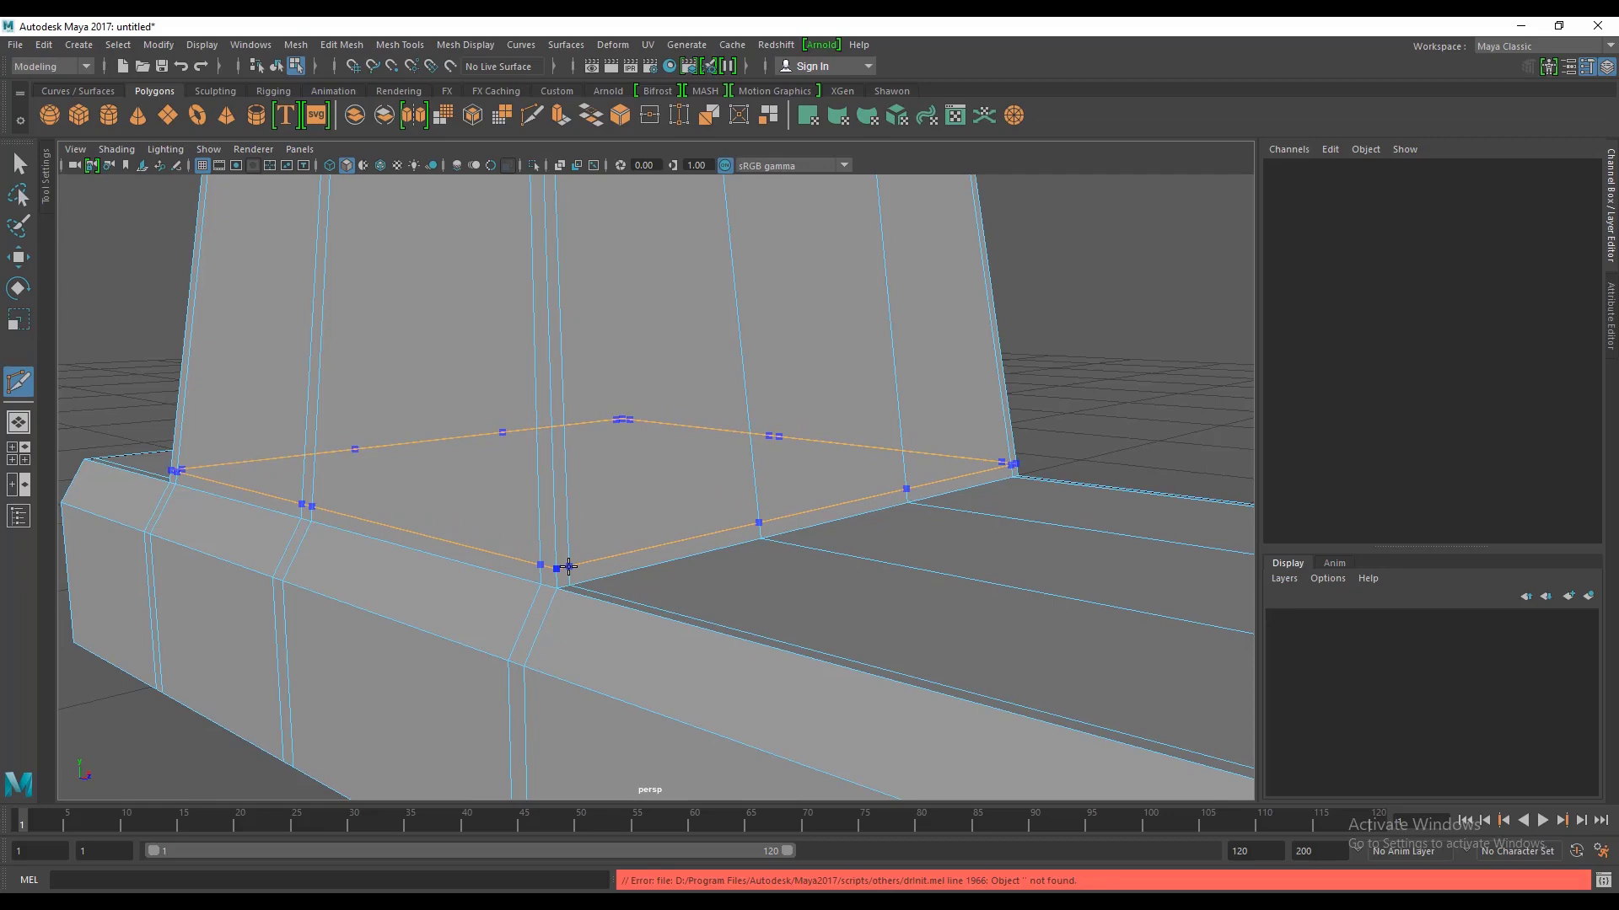
{"action": "scroll", "coordinate": [569, 566], "scroll_direction": "down", "scroll_amount": 4}
Step: Place a final cut point along the cabin's base and leave Multi-Cut
{"action": "mouse_move", "coordinate": [569, 566]}
{"action": "left_mouse_down", "text": "alt"}
{"action": "mouse_move", "coordinate": [590, 472]}
{"action": "mouse_move", "coordinate": [540, 522]}
{"action": "left_mouse_up", "text": "alt"}
{"action": "scroll", "coordinate": [539, 523], "scroll_direction": "up", "scroll_amount": 3}
{"action": "left_click", "coordinate": [505, 514]}
{"action": "left_click", "coordinate": [17, 263]}
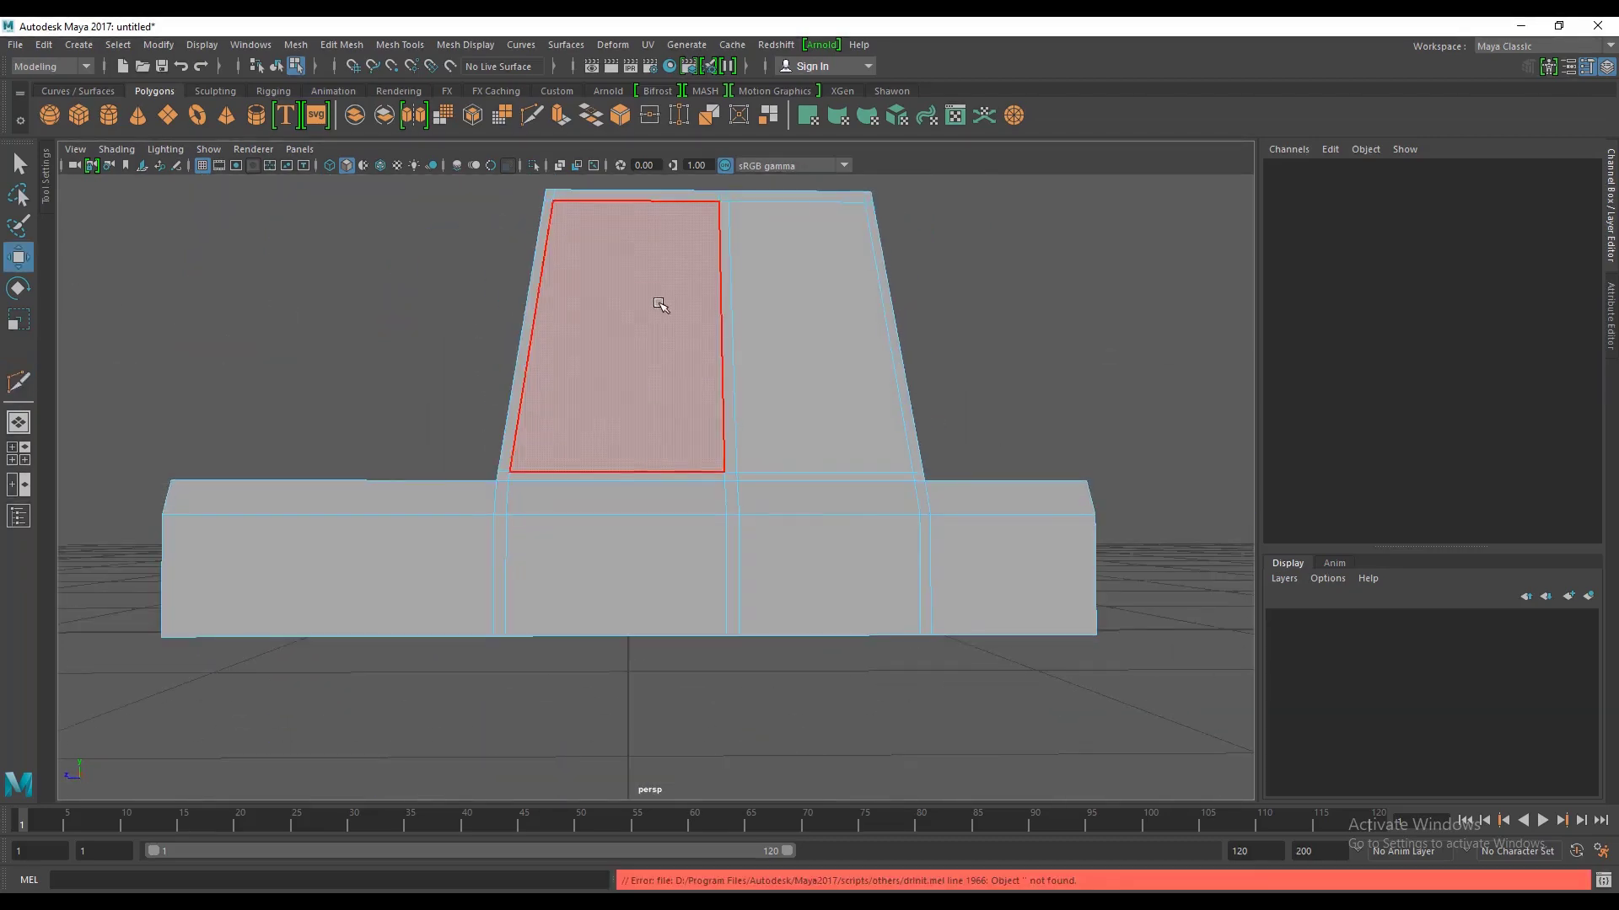
Step: Select the cabin's side and front faces (f[139:141]) and extrude them inward by -0.018
{"action": "left_click", "coordinate": [657, 299]}
{"action": "mouse_move", "coordinate": [812, 300]}
{"action": "left_mouse_down", "text": "alt"}
{"action": "mouse_move", "coordinate": [885, 409]}
{"action": "mouse_move", "coordinate": [646, 468]}
{"action": "left_mouse_up", "text": "alt"}
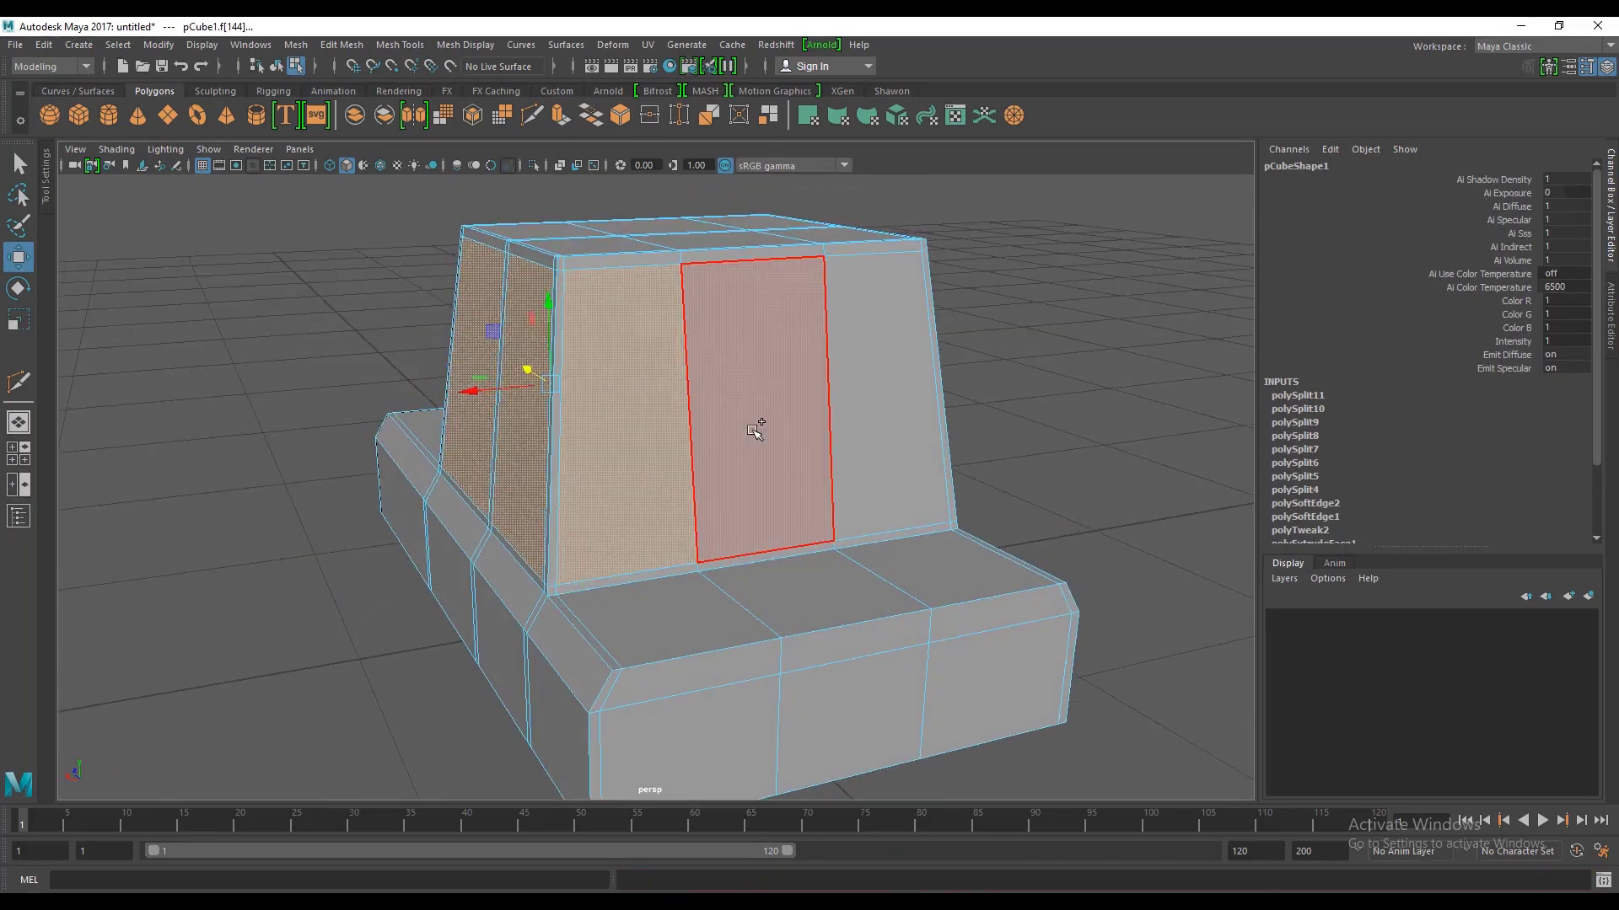
{"action": "left_click_drag", "start_coordinate": [857, 404], "coordinate": [584, 455], "text": "alt"}
{"action": "left_click", "coordinate": [585, 455], "text": "shift"}
{"action": "left_click", "coordinate": [809, 423], "text": "shift"}
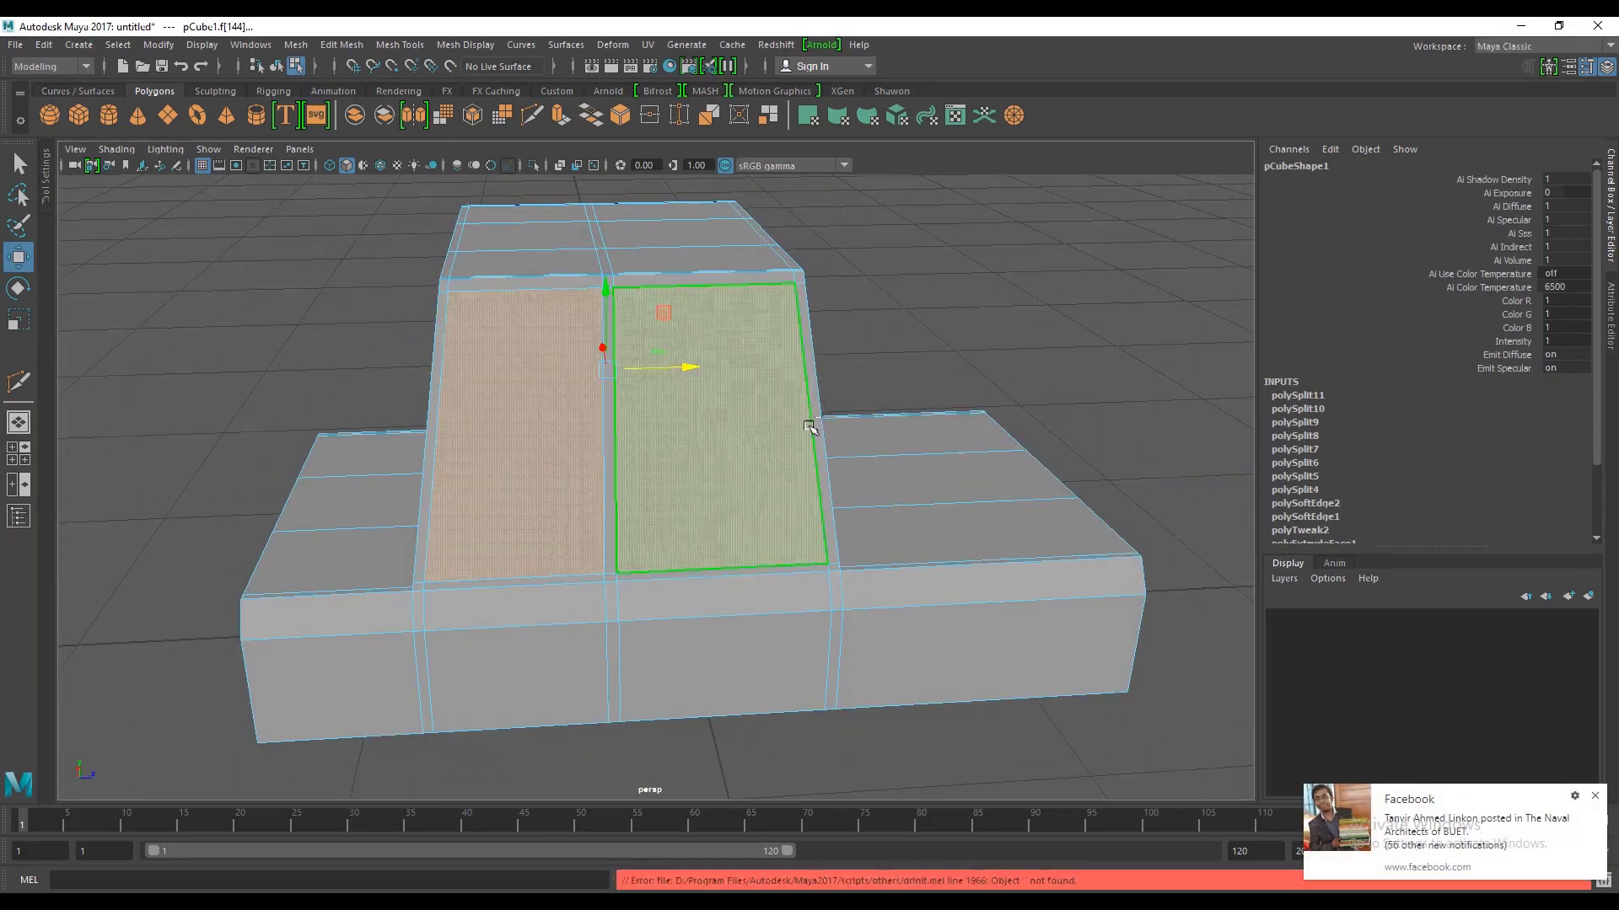
{"action": "left_click_drag", "start_coordinate": [809, 423], "coordinate": [733, 441], "text": "alt"}
{"action": "left_click", "coordinate": [843, 381], "text": "shift"}
{"action": "mouse_move", "coordinate": [843, 381]}
{"action": "left_mouse_down", "text": "alt"}
{"action": "mouse_move", "coordinate": [925, 397]}
{"action": "mouse_move", "coordinate": [592, 339]}
{"action": "left_mouse_up", "text": "alt"}
{"action": "left_click", "coordinate": [561, 119]}
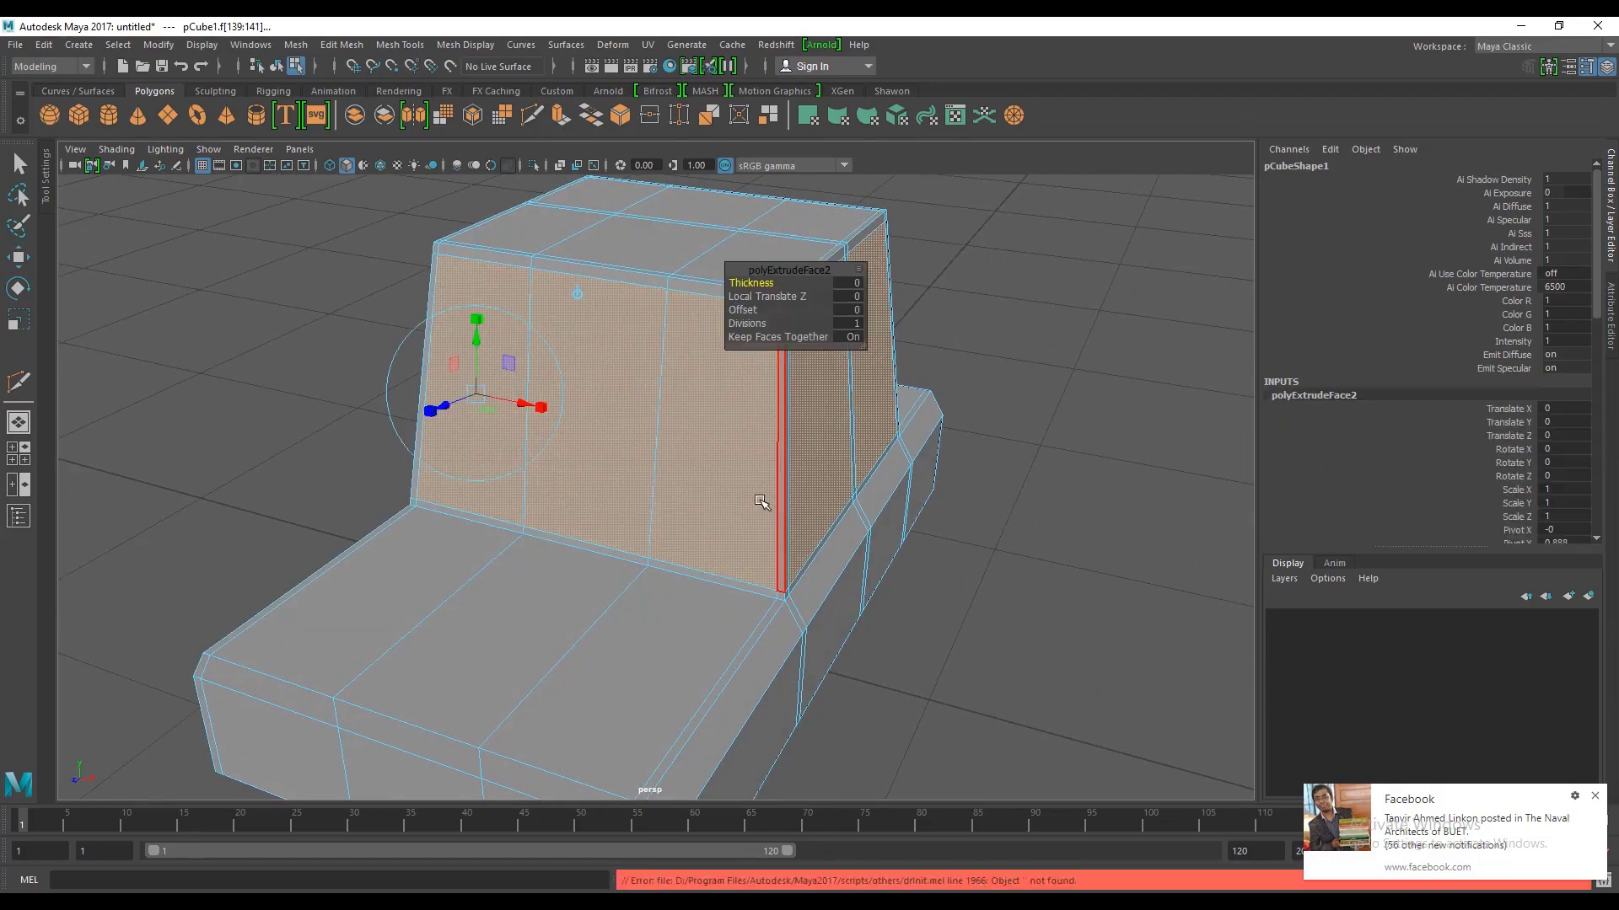
{"action": "mouse_move", "coordinate": [759, 472]}
{"action": "left_mouse_down", "text": "alt"}
{"action": "mouse_move", "coordinate": [596, 444]}
{"action": "mouse_move", "coordinate": [430, 360]}
{"action": "mouse_move", "coordinate": [663, 596]}
{"action": "mouse_move", "coordinate": [637, 596]}
{"action": "mouse_move", "coordinate": [712, 615]}
{"action": "mouse_move", "coordinate": [670, 528]}
{"action": "mouse_move", "coordinate": [1059, 217]}
{"action": "mouse_move", "coordinate": [902, 352]}
{"action": "left_mouse_up", "text": "alt"}
{"action": "left_click", "coordinate": [1059, 217]}
Step: Switch to the side view, framed on the cabin
{"action": "right_click_drag", "start_coordinate": [902, 352], "coordinate": [918, 459], "text": "alt"}
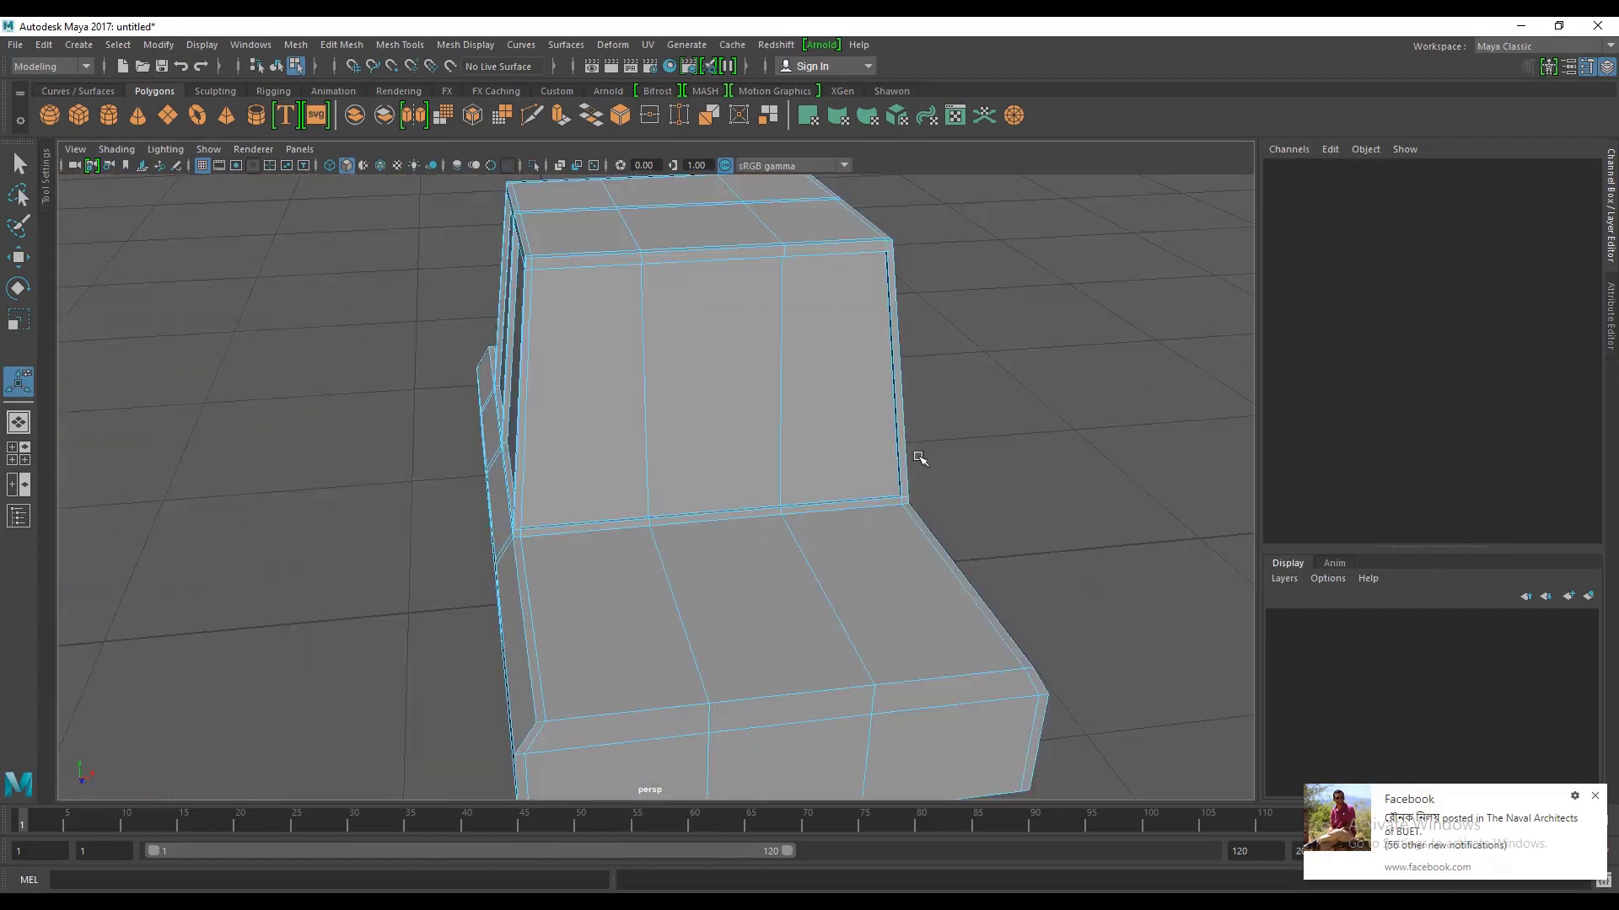
{"action": "left_click_drag", "start_coordinate": [918, 458], "coordinate": [696, 435], "text": "alt"}
{"action": "left_click_drag", "start_coordinate": [969, 405], "coordinate": [861, 408], "text": "alt"}
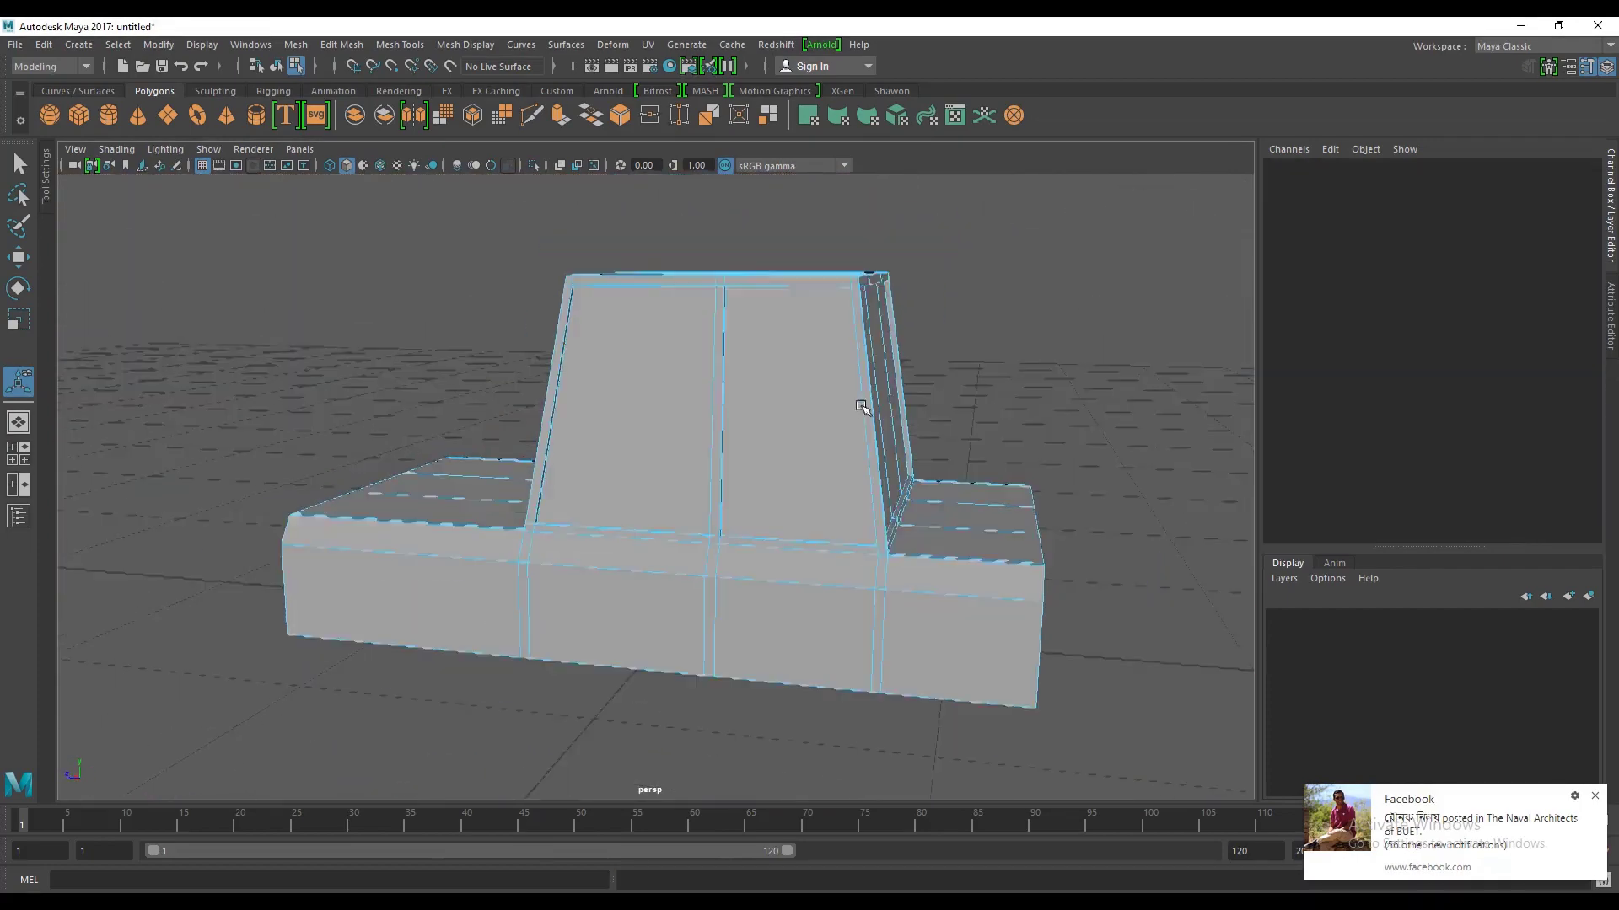
{"action": "right_click_drag", "start_coordinate": [861, 408], "coordinate": [912, 435], "text": "alt"}
{"action": "left_click_drag", "start_coordinate": [911, 434], "coordinate": [902, 433], "text": "alt"}
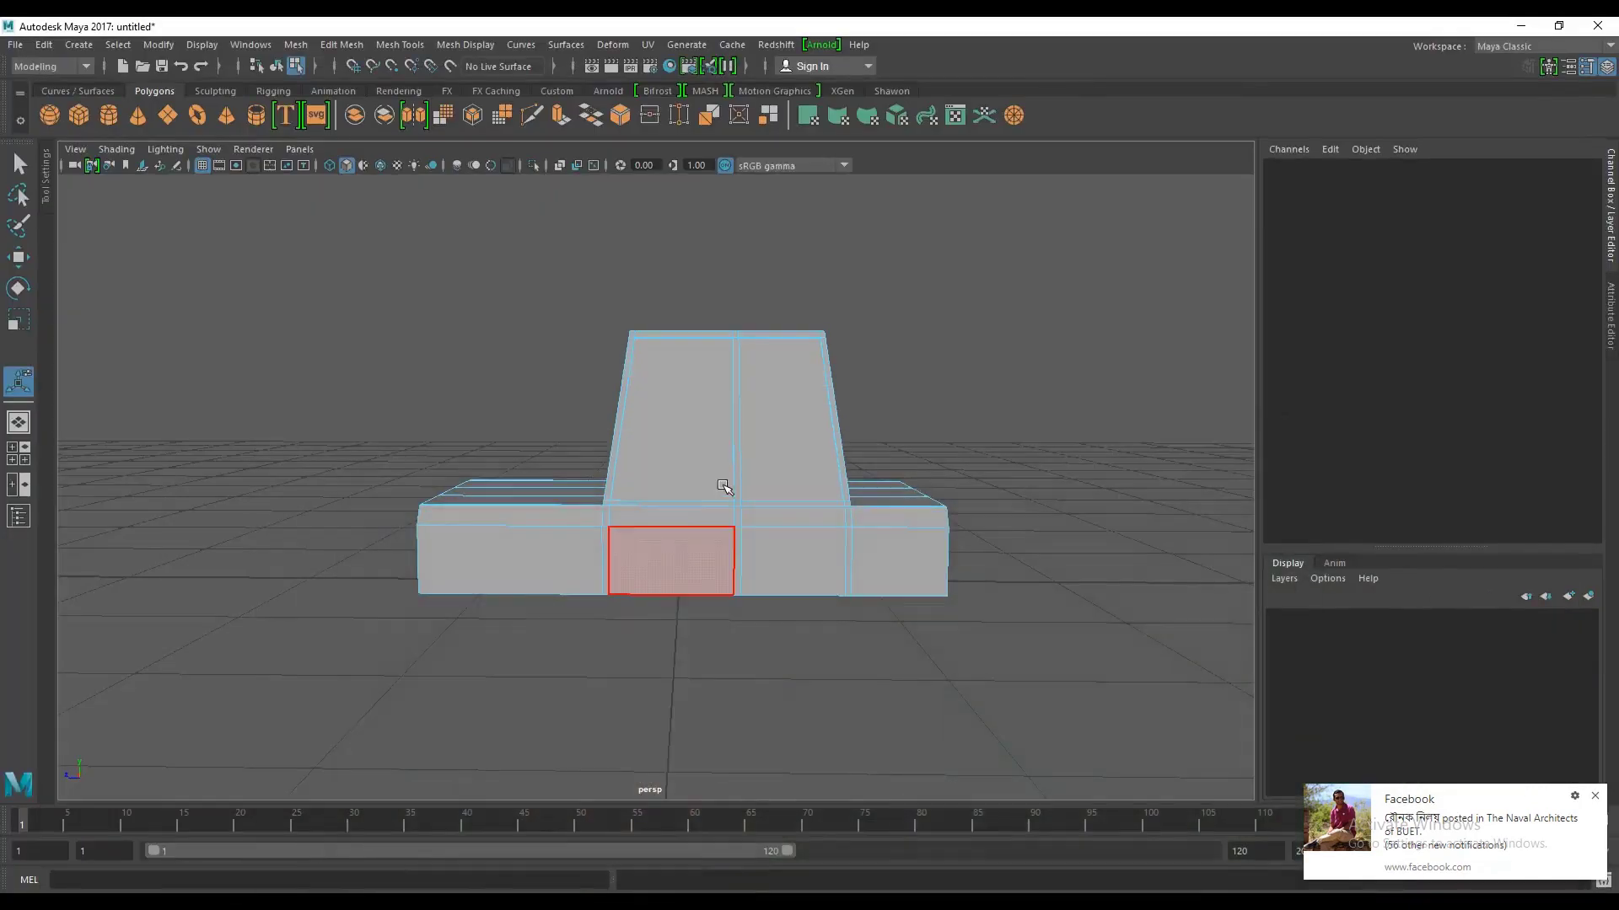
{"action": "key", "text": "space"}
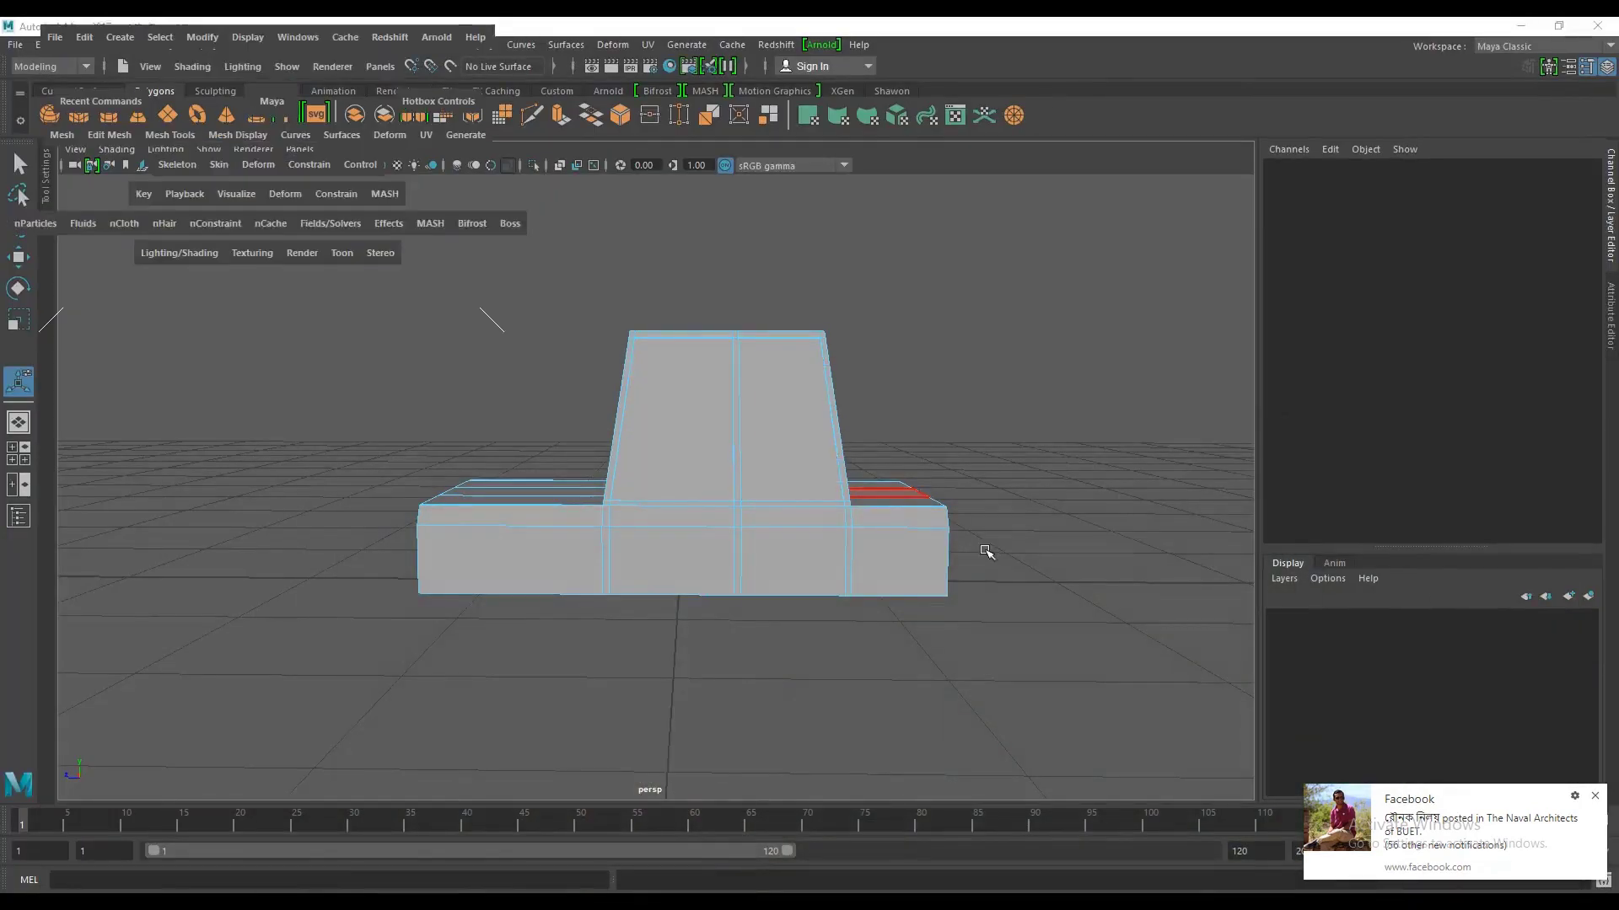
{"action": "key", "text": "space"}
{"action": "middle_click_drag", "start_coordinate": [784, 489], "coordinate": [982, 632], "text": "alt"}
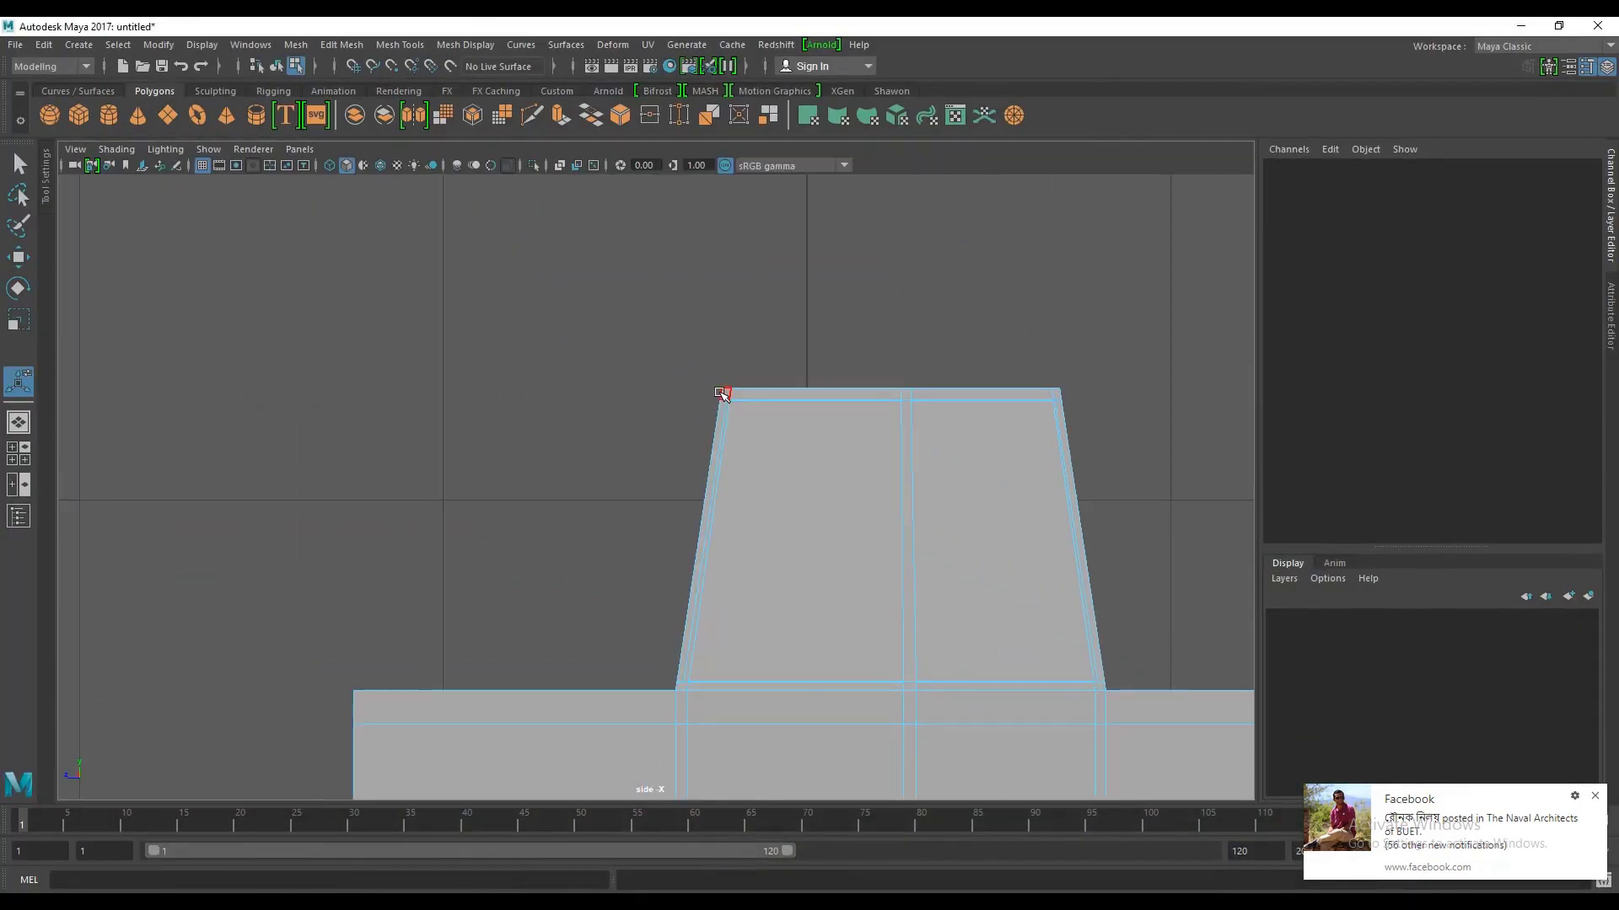
Step: Move the cabin's top-left vertices to the right so that end slopes more steeply
{"action": "right_click_drag", "start_coordinate": [721, 393], "coordinate": [649, 392]}
{"action": "left_click_drag", "start_coordinate": [686, 346], "coordinate": [768, 412]}
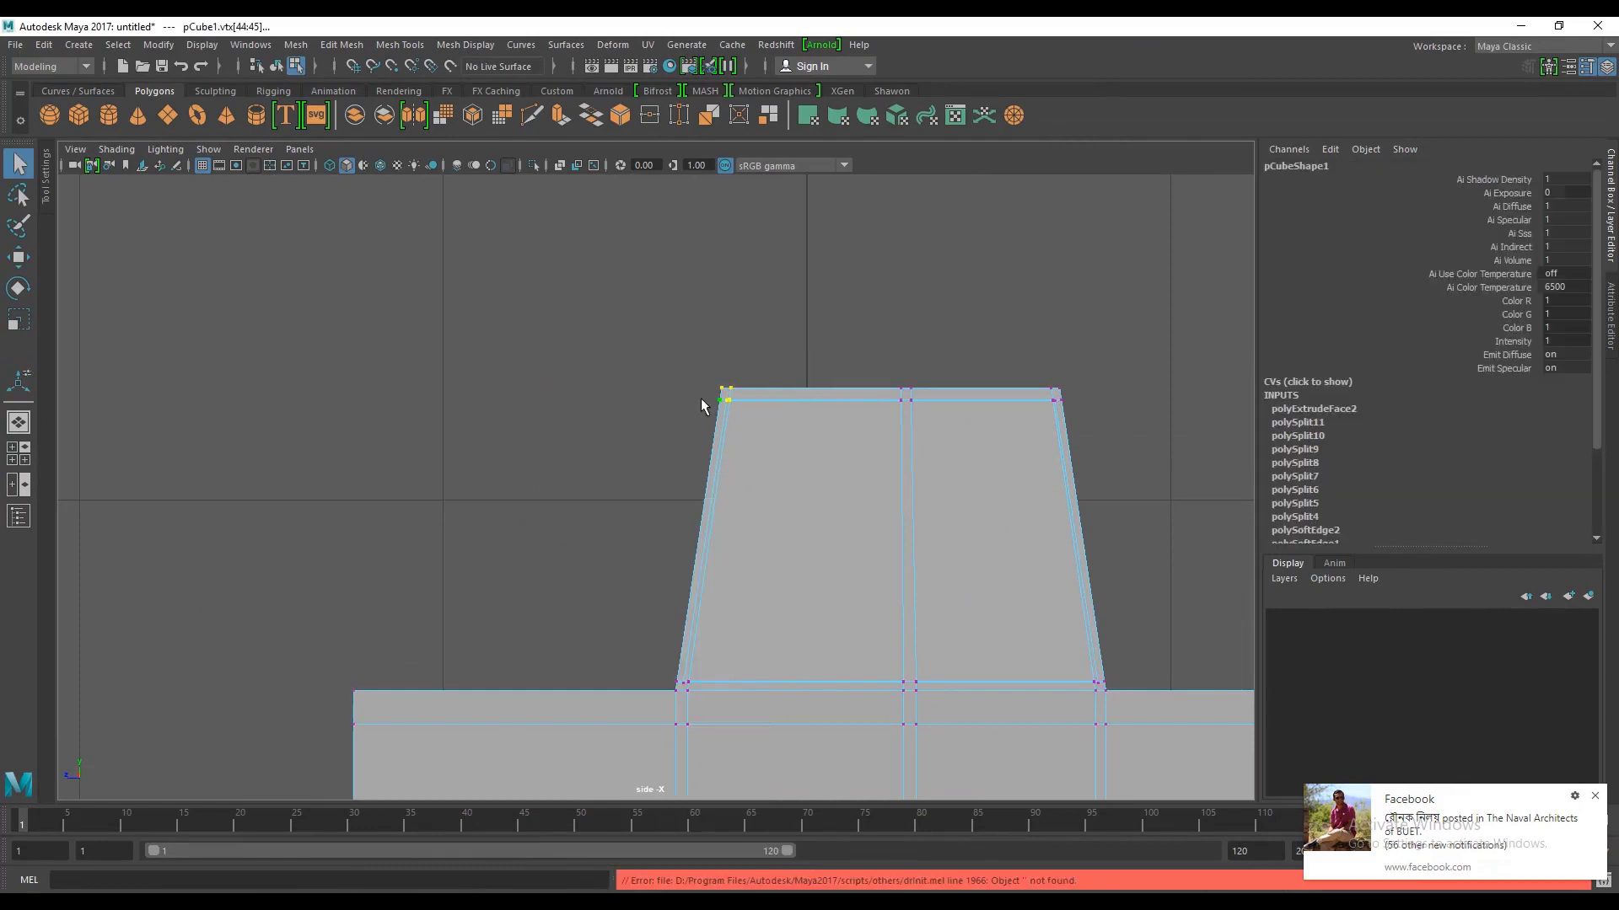
{"action": "key", "text": "w"}
{"action": "left_click_drag", "start_coordinate": [652, 394], "coordinate": [670, 394]}
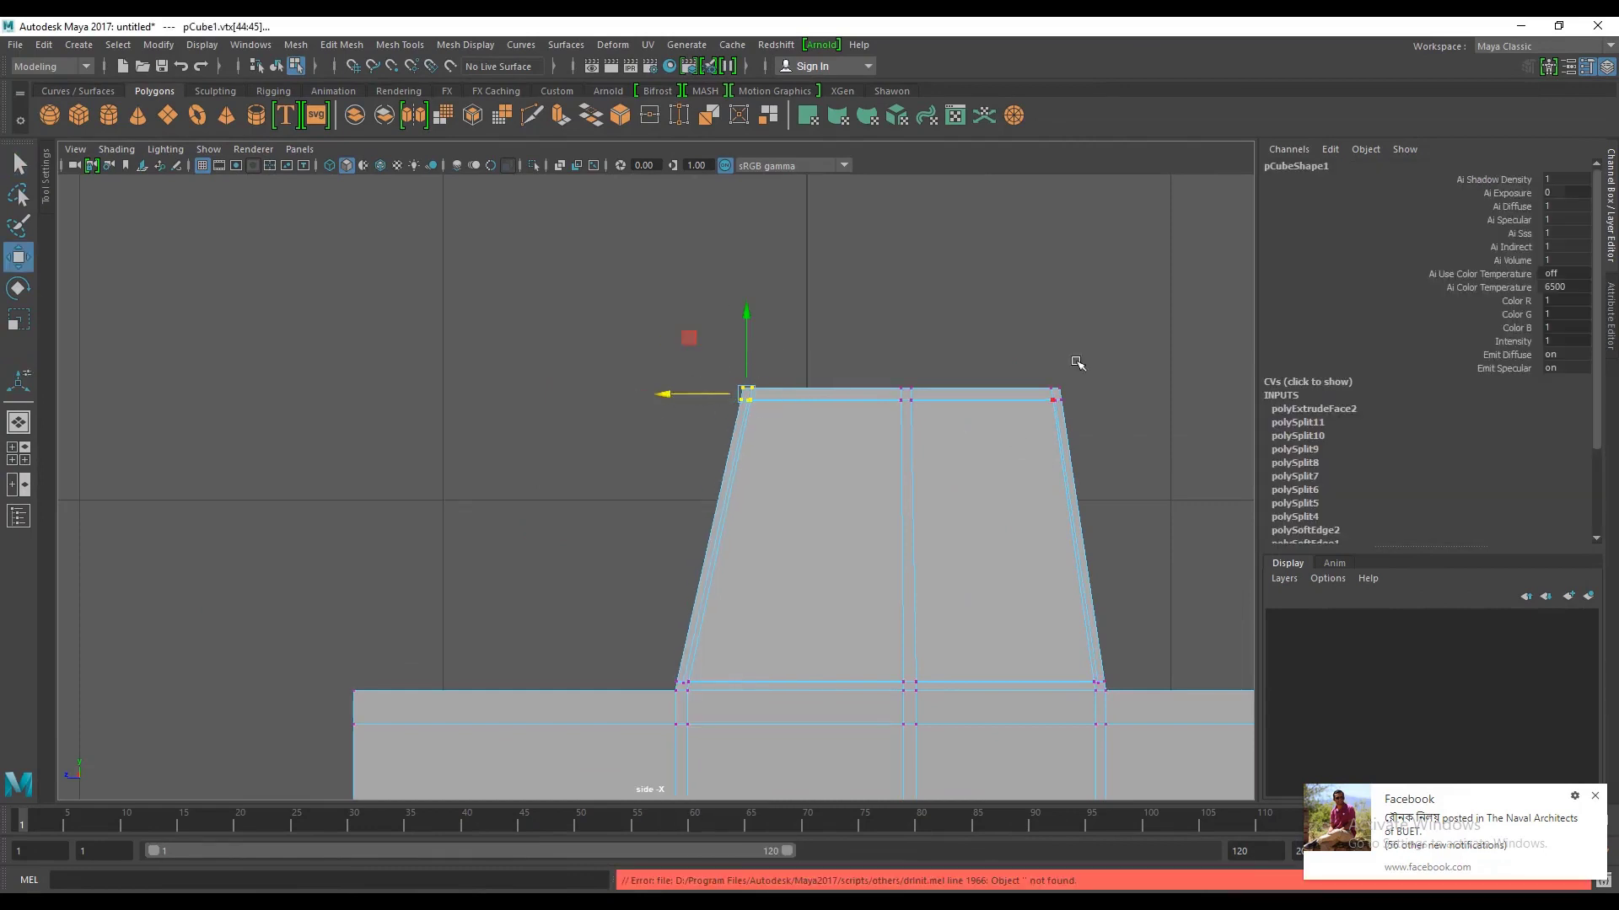
Step: Return to perspective in object mode and select the whole car body
{"action": "left_click_drag", "start_coordinate": [976, 361], "coordinate": [913, 379]}
{"action": "left_click", "coordinate": [945, 360]}
{"action": "scroll", "coordinate": [813, 434], "scroll_direction": "up", "scroll_amount": 3}
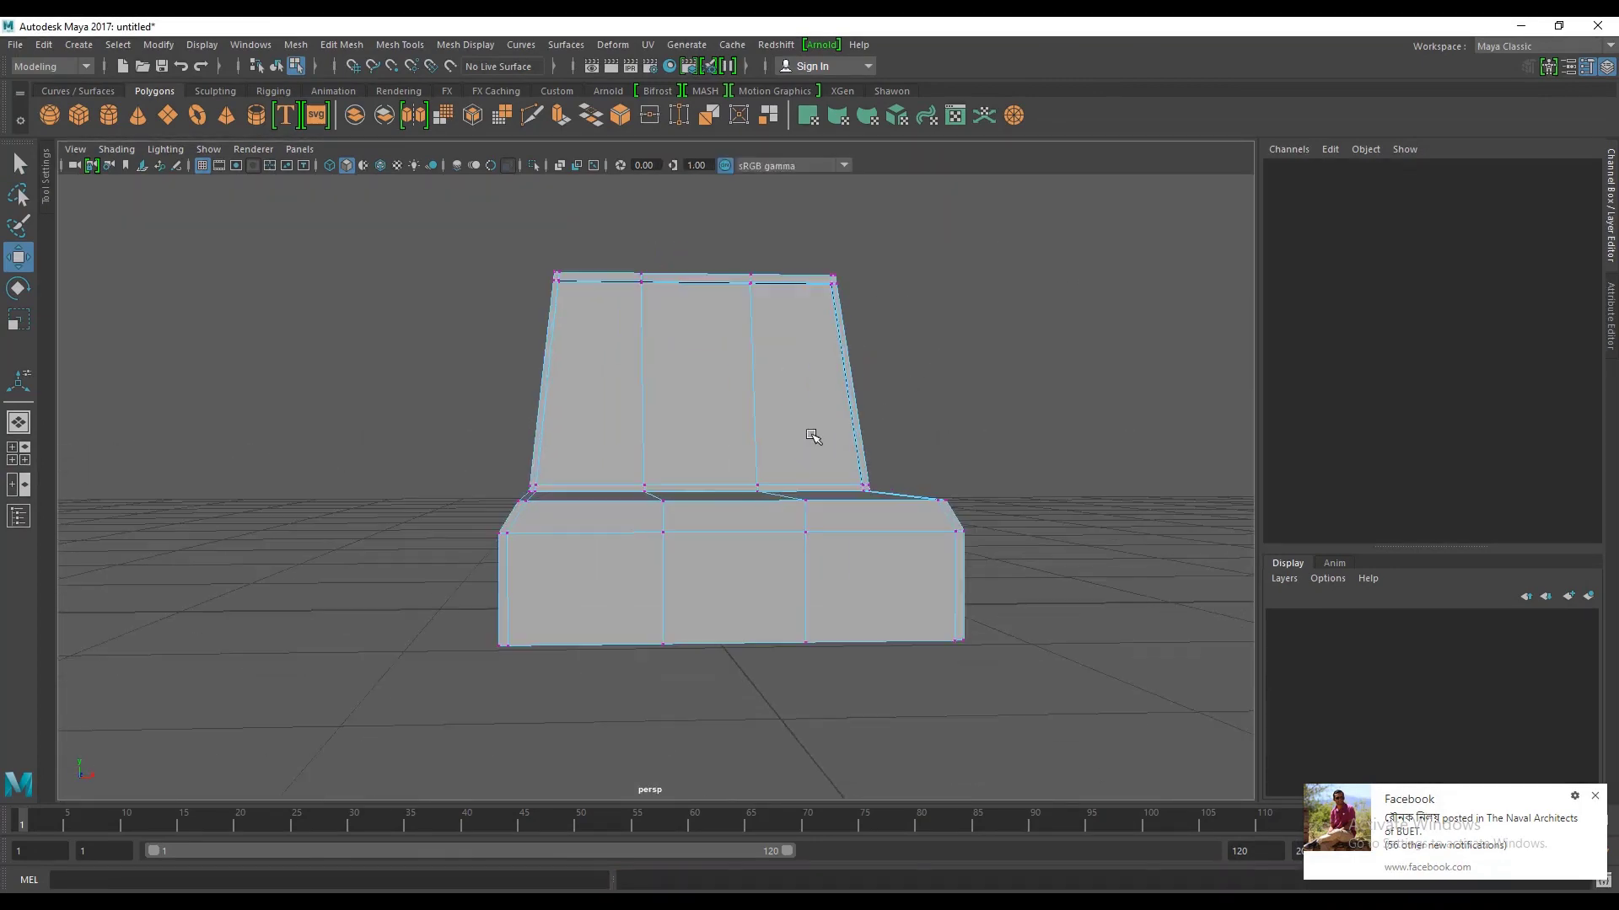
{"action": "mouse_move", "coordinate": [813, 433]}
{"action": "left_mouse_down", "text": "alt"}
{"action": "mouse_move", "coordinate": [769, 423]}
{"action": "mouse_move", "coordinate": [849, 426]}
{"action": "mouse_move", "coordinate": [697, 480]}
{"action": "mouse_move", "coordinate": [722, 553]}
{"action": "mouse_move", "coordinate": [733, 470]}
{"action": "mouse_move", "coordinate": [757, 468]}
{"action": "mouse_move", "coordinate": [705, 388]}
{"action": "left_mouse_up", "text": "alt"}
{"action": "scroll", "coordinate": [845, 472], "scroll_direction": "up", "scroll_amount": 3}
{"action": "scroll", "coordinate": [733, 469], "scroll_direction": "up", "scroll_amount": 3}
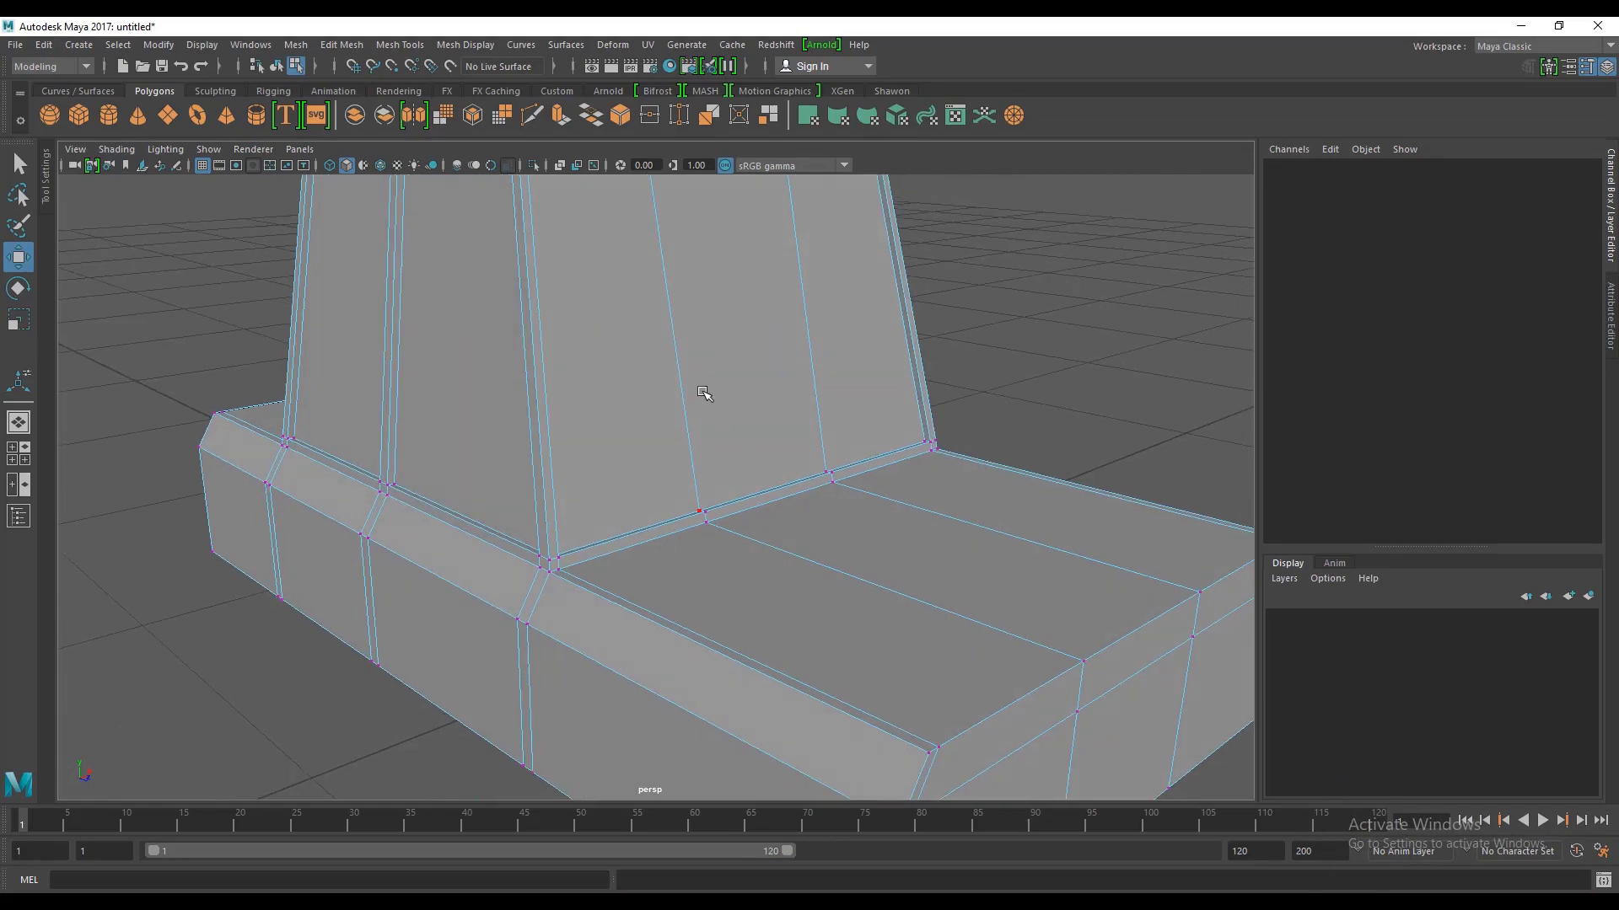
{"action": "right_click_drag", "start_coordinate": [705, 388], "coordinate": [769, 362]}
{"action": "left_click_drag", "start_coordinate": [705, 540], "coordinate": [950, 426], "text": "alt"}
{"action": "left_click", "coordinate": [949, 426]}
{"action": "scroll", "coordinate": [821, 473], "scroll_direction": "down", "scroll_amount": 2}
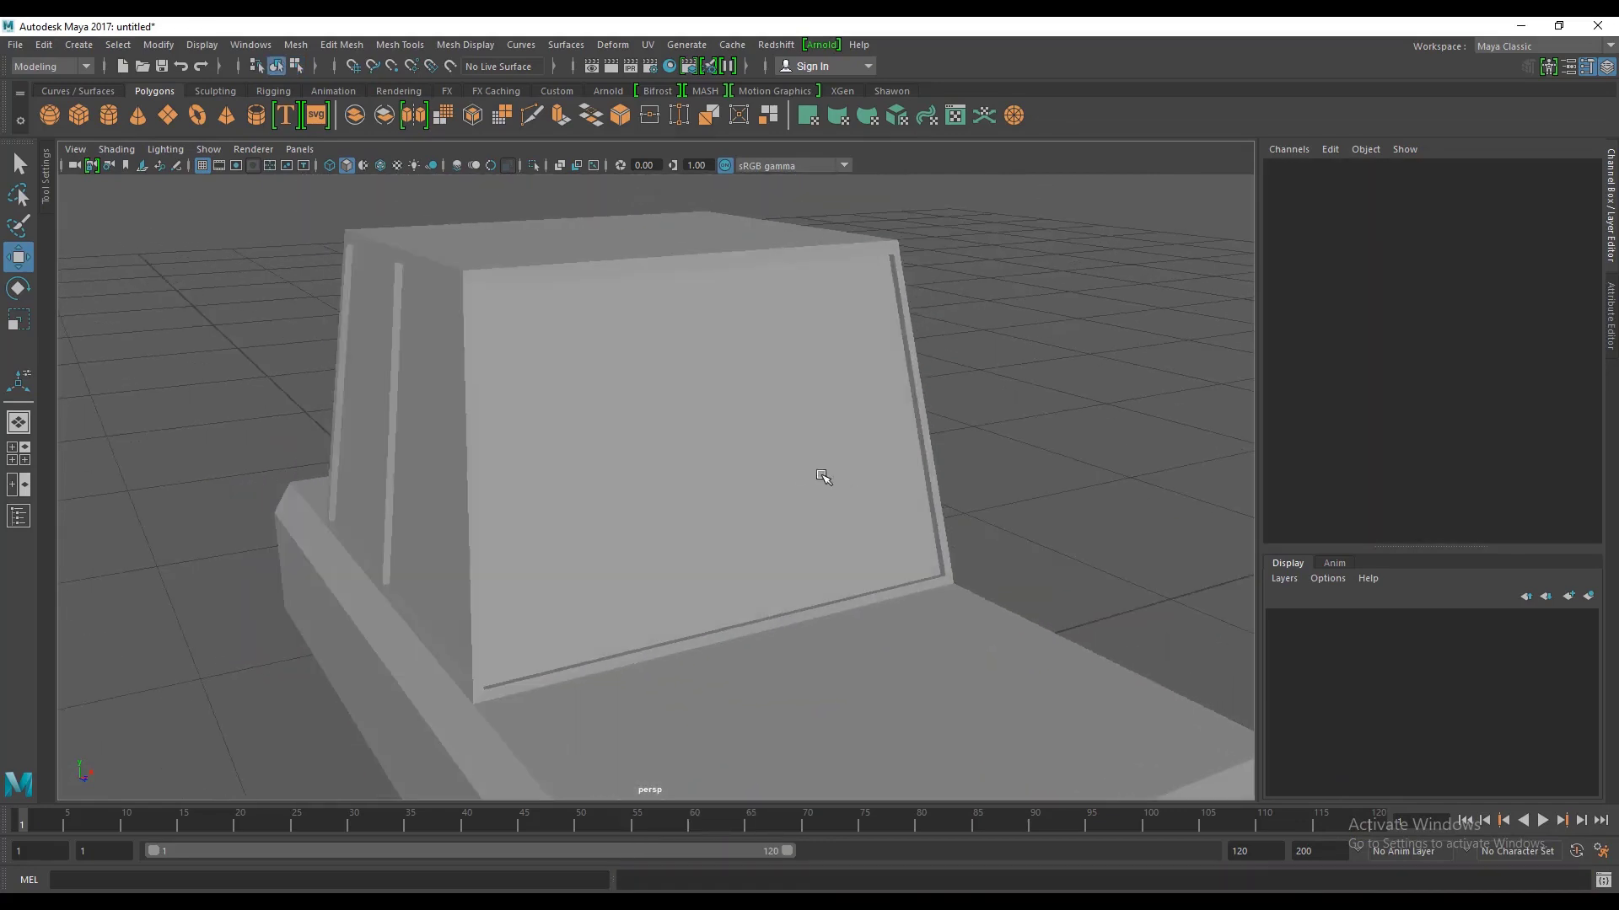
{"action": "left_click", "coordinate": [820, 473]}
{"action": "scroll", "coordinate": [1054, 498], "scroll_direction": "down", "scroll_amount": 2}
{"action": "mouse_move", "coordinate": [1054, 498]}
{"action": "left_mouse_down", "text": "alt"}
{"action": "mouse_move", "coordinate": [820, 499]}
{"action": "mouse_move", "coordinate": [892, 523]}
{"action": "mouse_move", "coordinate": [873, 534]}
{"action": "mouse_move", "coordinate": [851, 531]}
{"action": "mouse_move", "coordinate": [1026, 512]}
{"action": "mouse_move", "coordinate": [839, 543]}
{"action": "mouse_move", "coordinate": [1084, 336]}
{"action": "left_mouse_up", "text": "alt"}
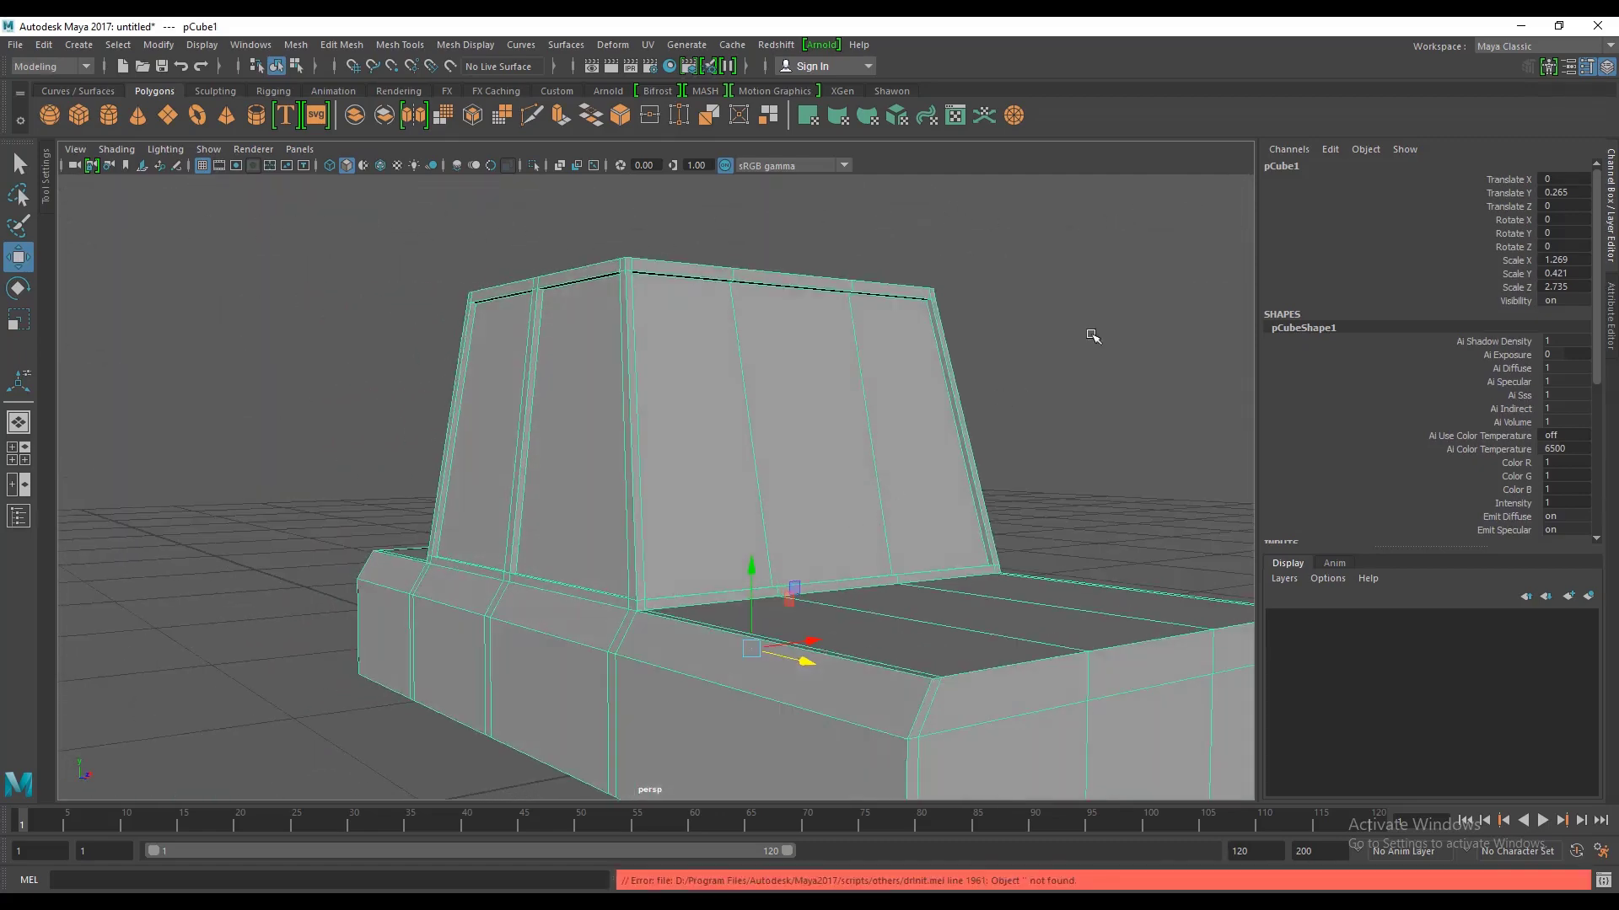
Step: In face mode, shift-select every inset window panel around the cabin's front and sides
{"action": "left_click", "coordinate": [1084, 337]}
{"action": "left_click", "coordinate": [539, 423]}
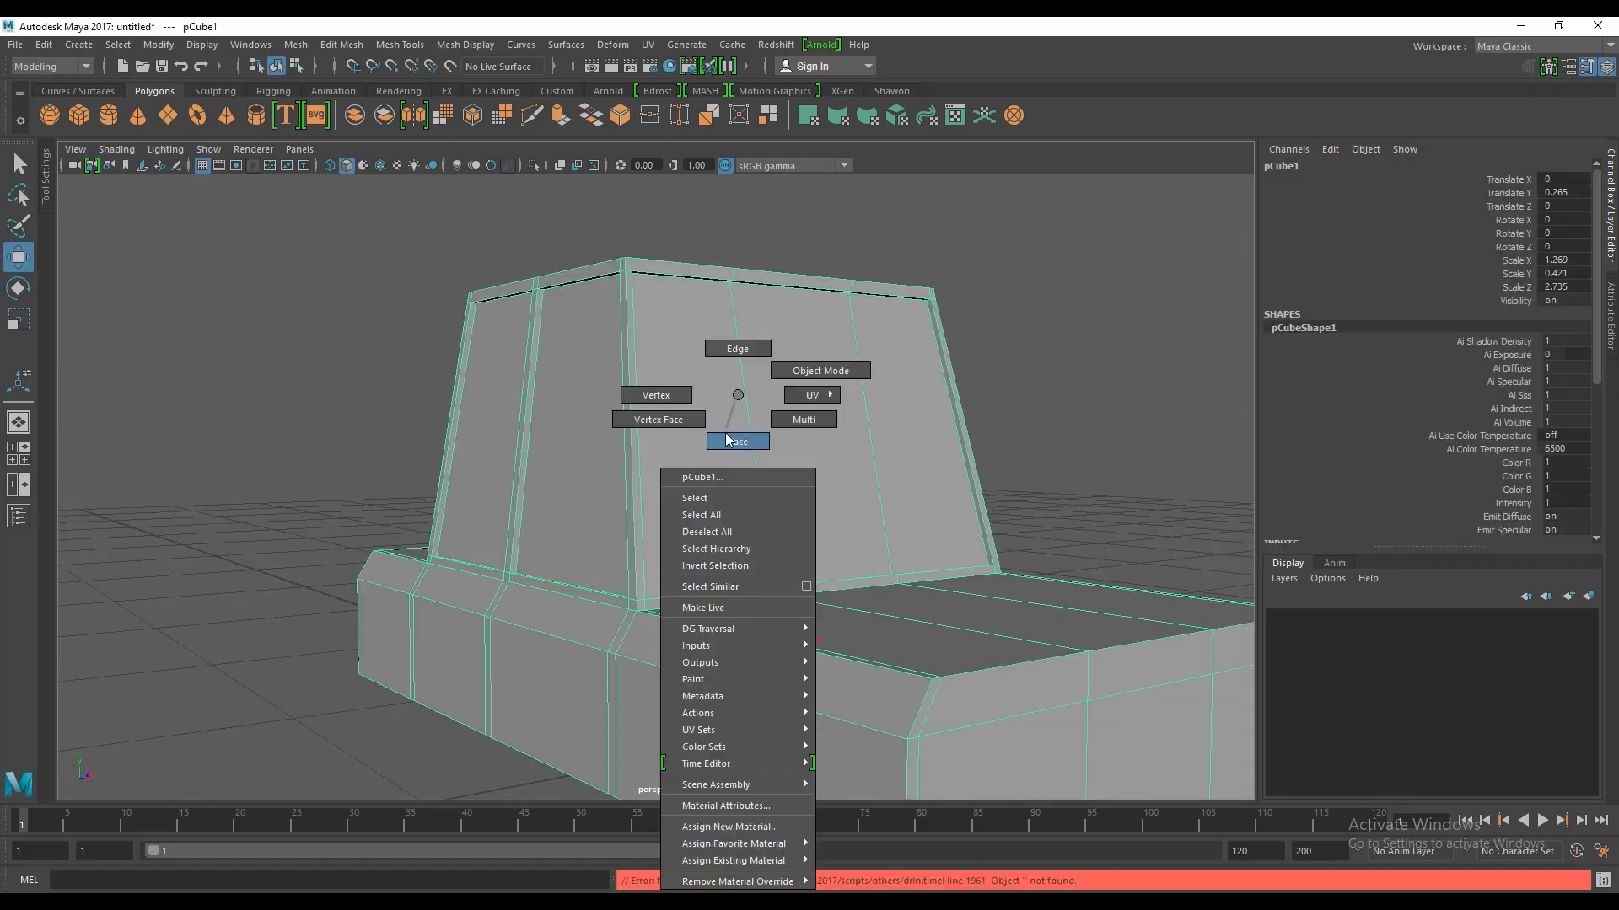
{"action": "right_click_drag", "start_coordinate": [739, 397], "coordinate": [737, 441]}
{"action": "left_click", "coordinate": [688, 413]}
{"action": "left_click", "coordinate": [893, 376], "text": "shift"}
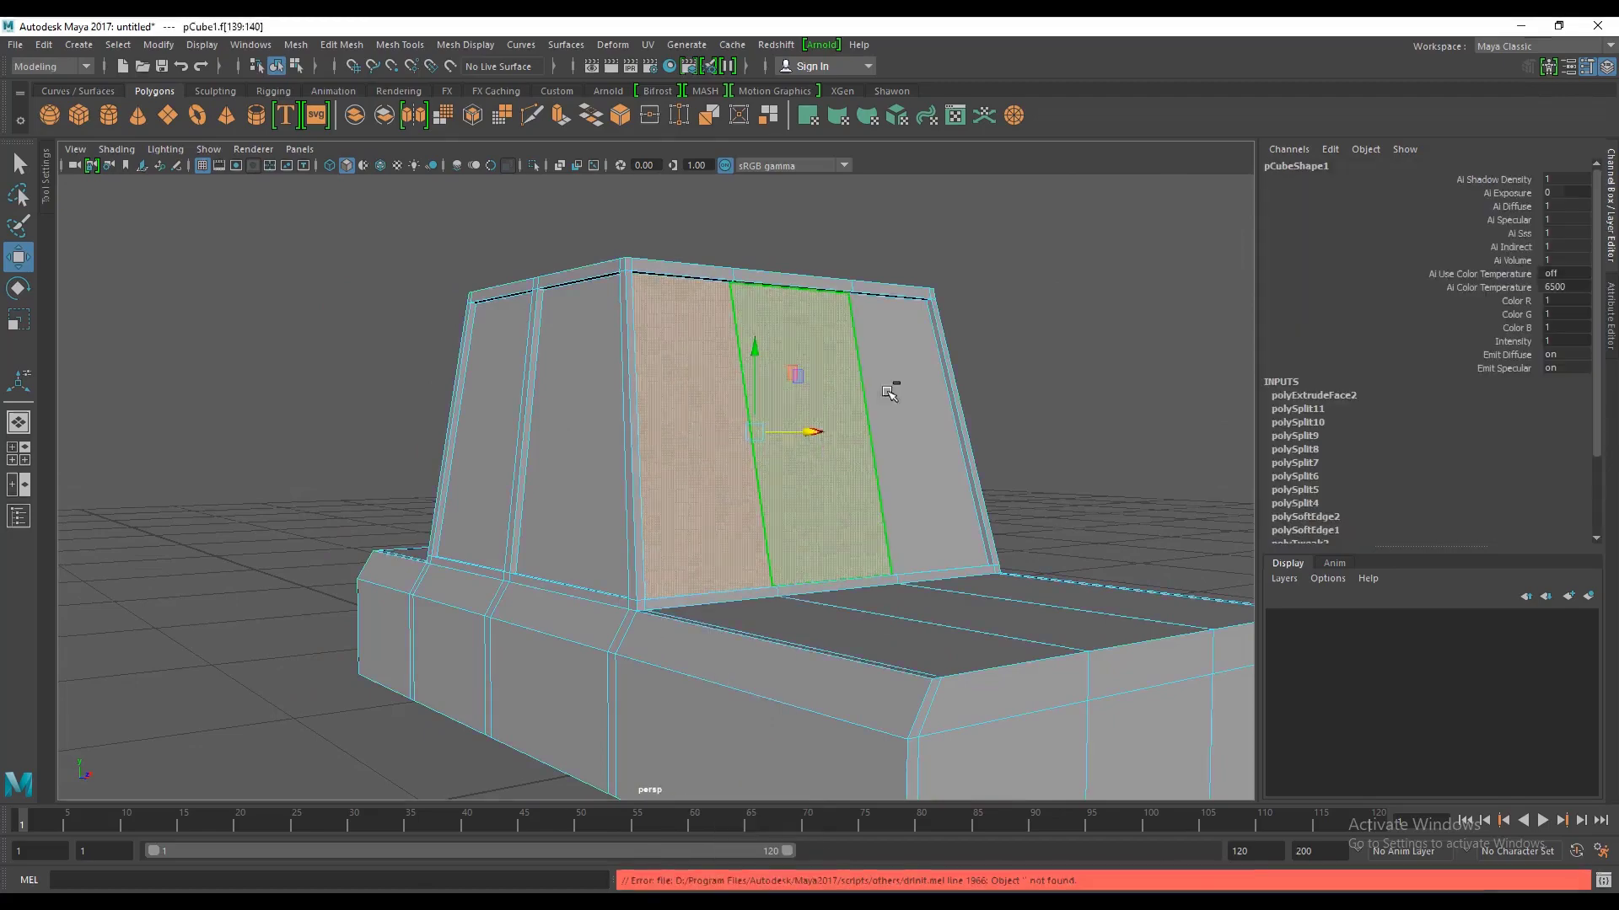
{"action": "mouse_move", "coordinate": [893, 376]}
{"action": "left_mouse_down", "text": "alt"}
{"action": "mouse_move", "coordinate": [868, 452]}
{"action": "mouse_move", "coordinate": [681, 503]}
{"action": "mouse_move", "coordinate": [1060, 441]}
{"action": "mouse_move", "coordinate": [597, 532]}
{"action": "mouse_move", "coordinate": [1067, 244]}
{"action": "left_mouse_up", "text": "alt"}
{"action": "left_click", "coordinate": [596, 531], "text": "shift"}
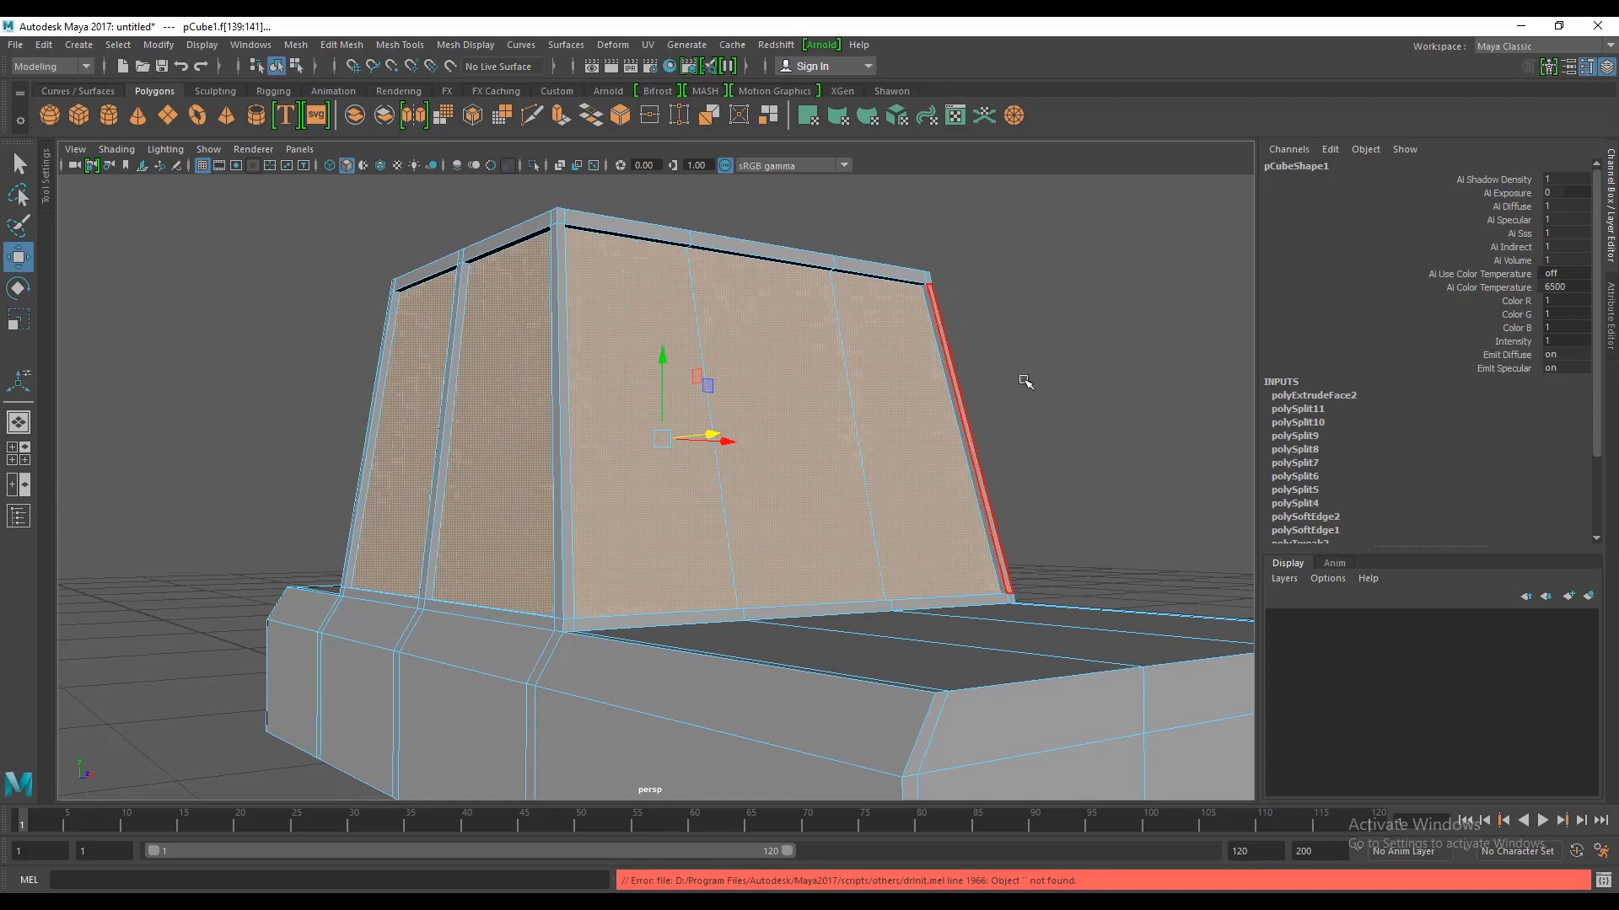
{"action": "mouse_move", "coordinate": [1090, 422]}
{"action": "left_mouse_down", "text": "alt"}
{"action": "mouse_move", "coordinate": [957, 430]}
{"action": "mouse_move", "coordinate": [849, 474]}
{"action": "left_mouse_up", "text": "alt"}
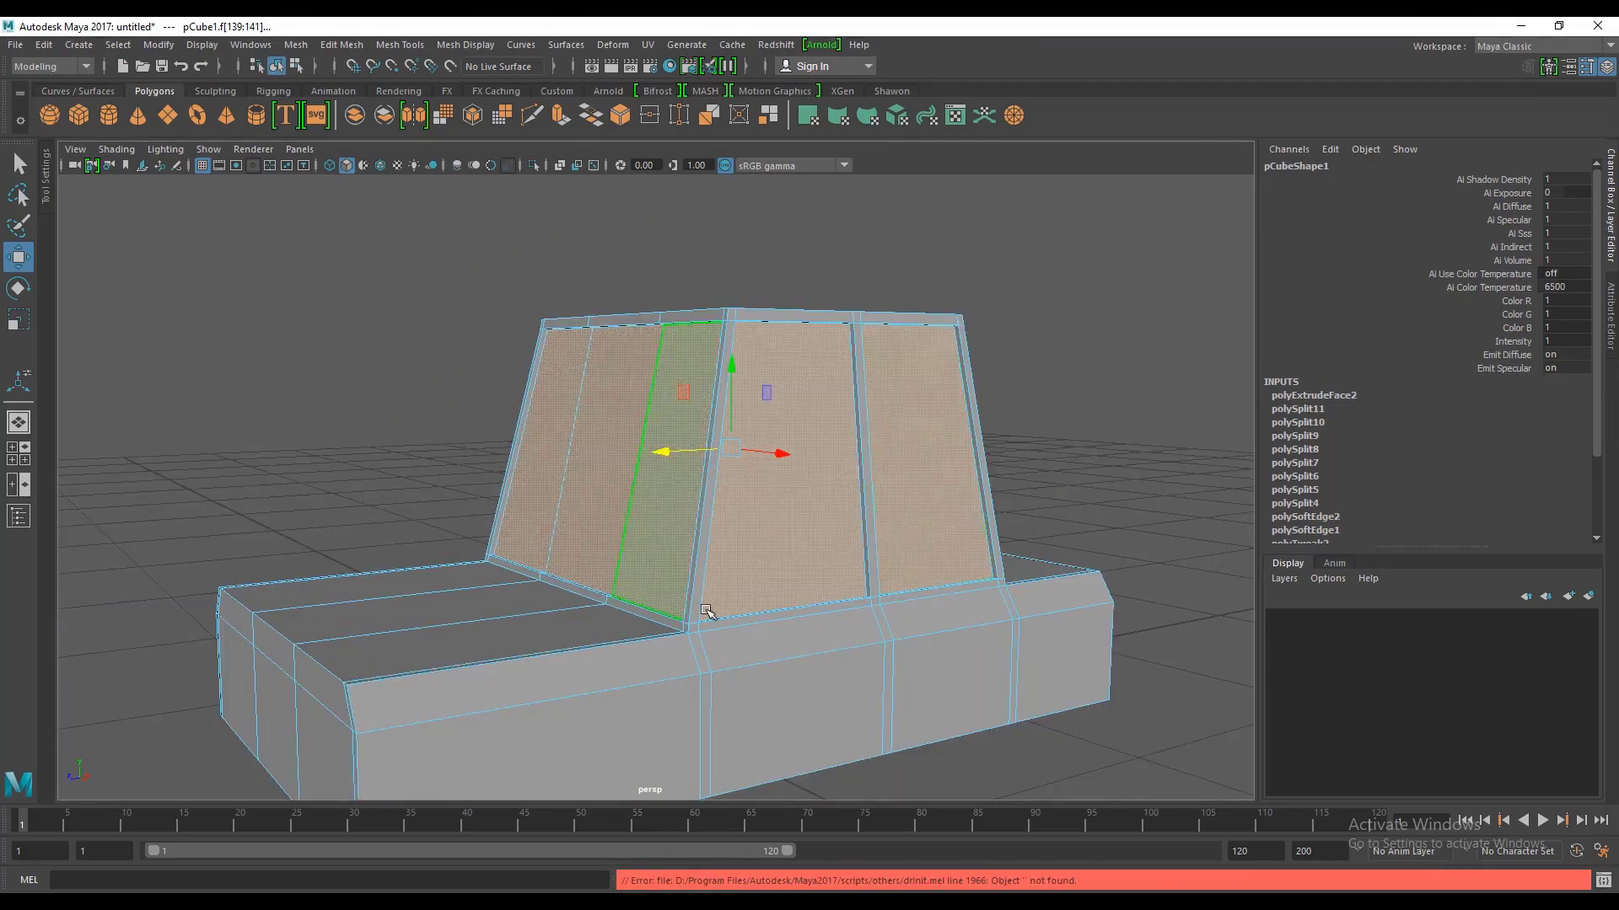
{"action": "mouse_move", "coordinate": [498, 763]}
{"action": "left_mouse_down", "text": "alt"}
{"action": "mouse_move", "coordinate": [856, 525]}
{"action": "mouse_move", "coordinate": [748, 531]}
{"action": "left_mouse_up", "text": "alt"}
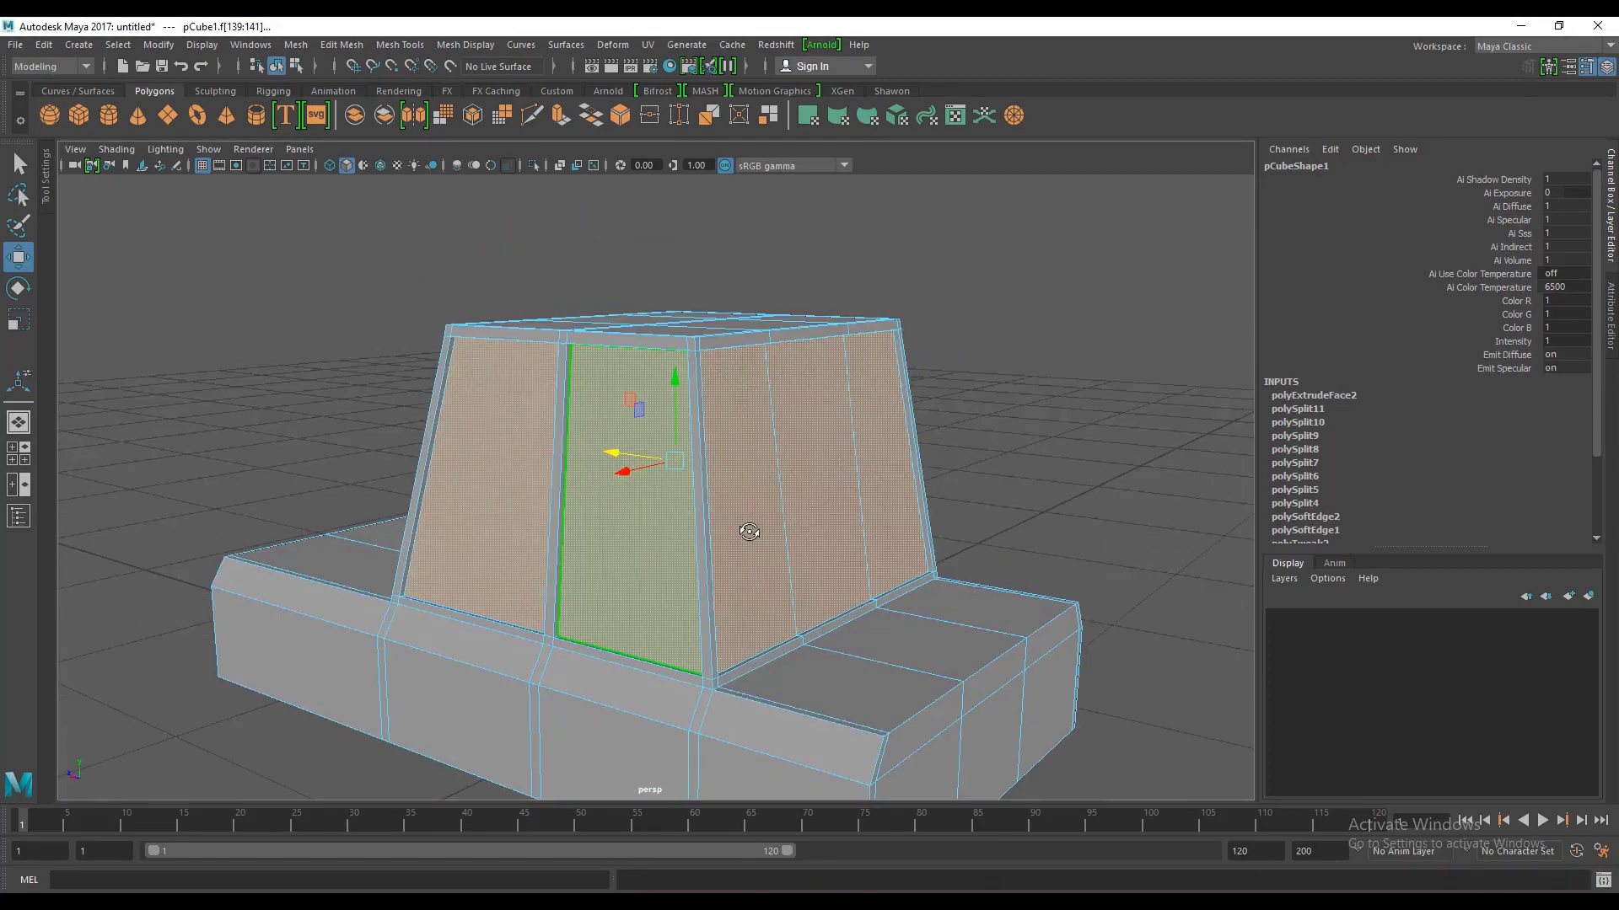
{"action": "left_click_drag", "start_coordinate": [881, 459], "coordinate": [723, 469], "text": "alt"}
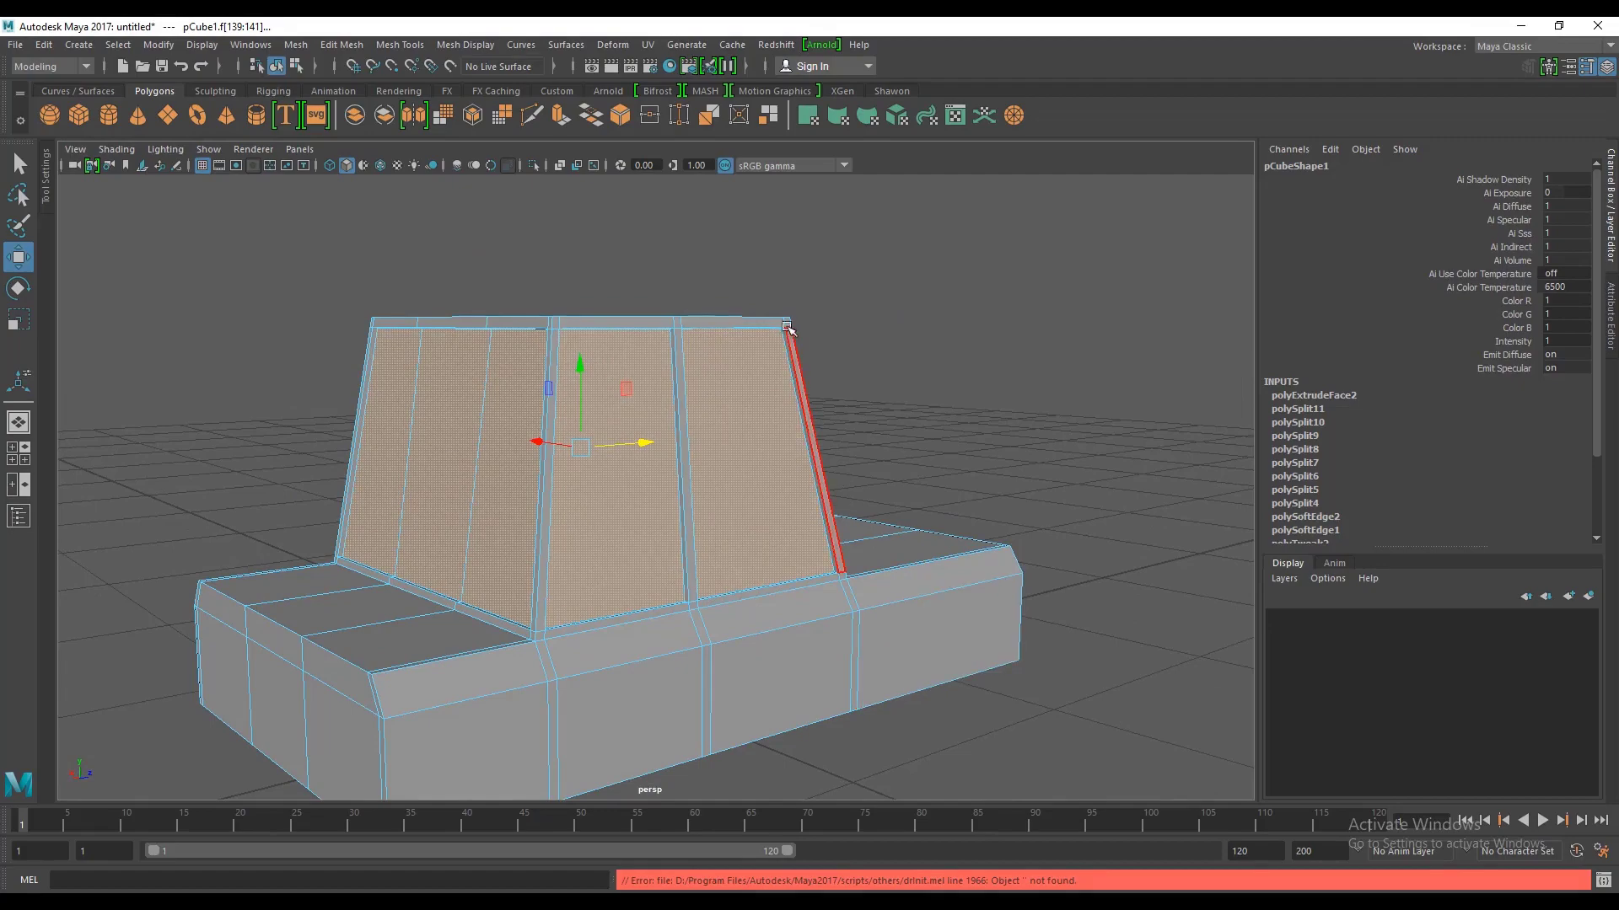
{"action": "mouse_move", "coordinate": [669, 499]}
{"action": "left_mouse_down", "text": "alt"}
{"action": "mouse_move", "coordinate": [672, 480]}
{"action": "mouse_move", "coordinate": [590, 445]}
{"action": "mouse_move", "coordinate": [697, 420]}
{"action": "left_mouse_up", "text": "alt"}
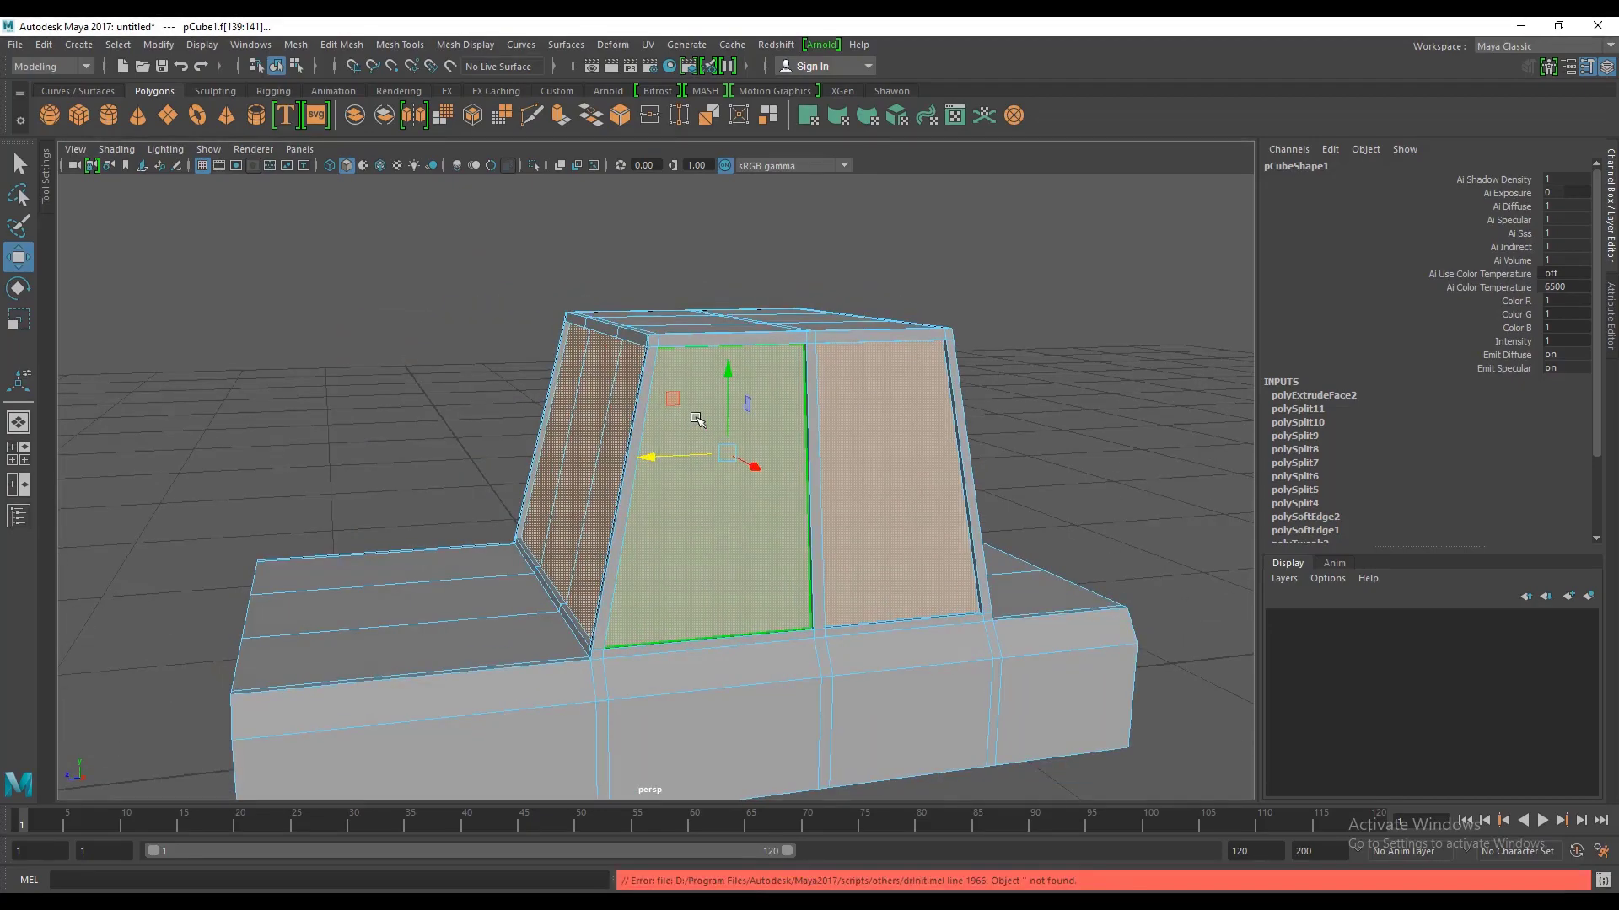
{"action": "left_click_drag", "start_coordinate": [484, 342], "coordinate": [843, 504], "text": "alt"}
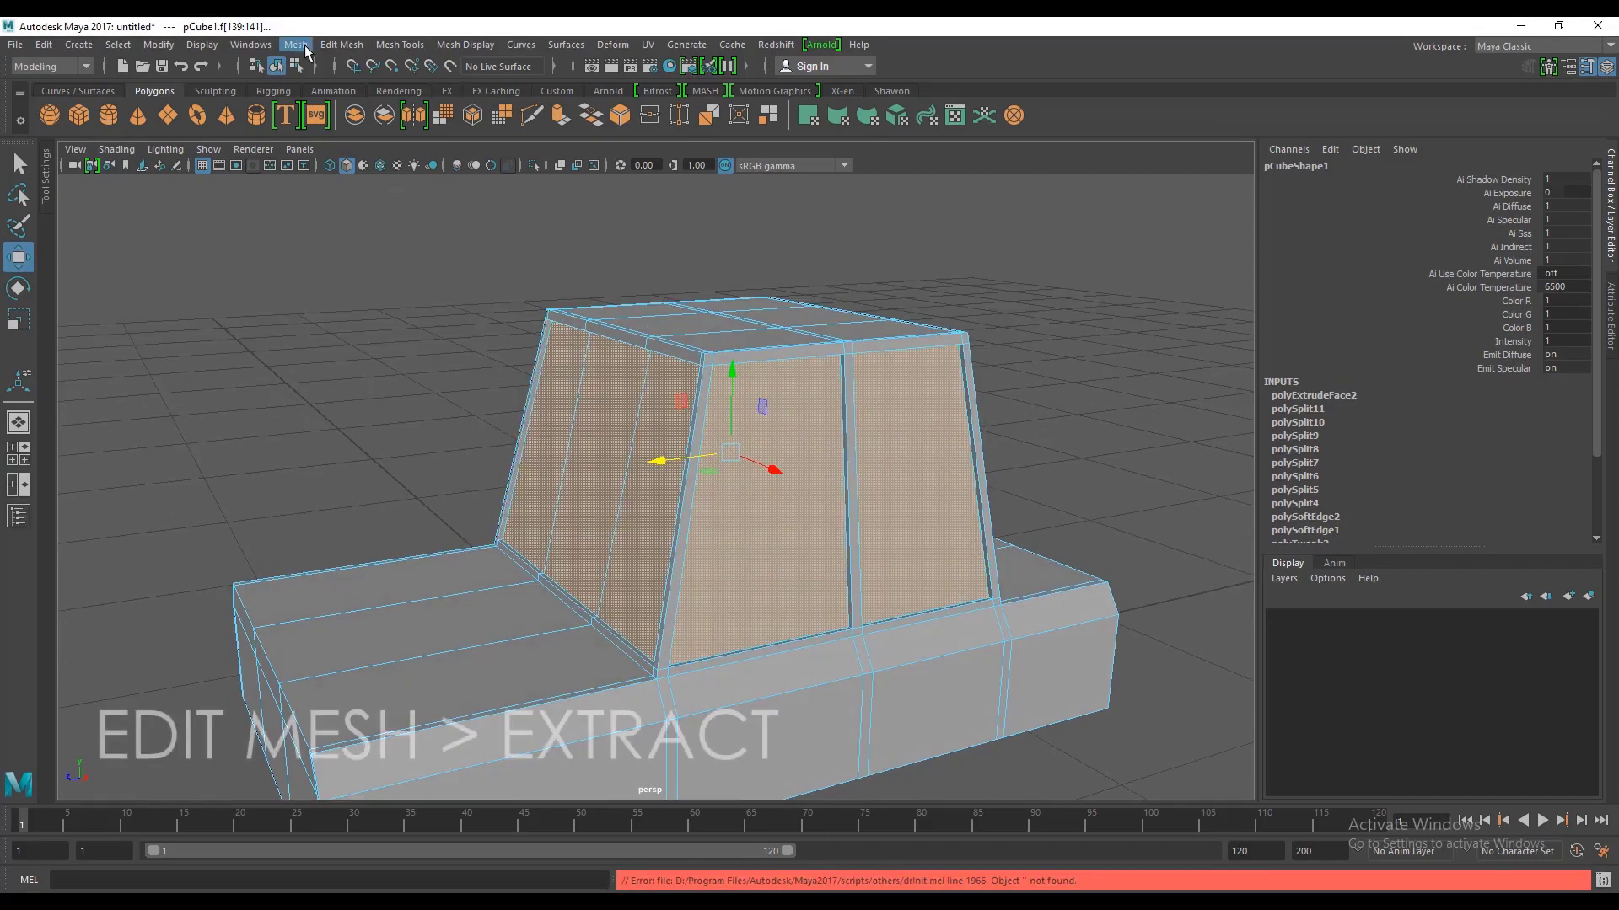
Step: Extract the window panels with Edit Mesh > Extract and select the new object
{"action": "left_click", "coordinate": [340, 44]}
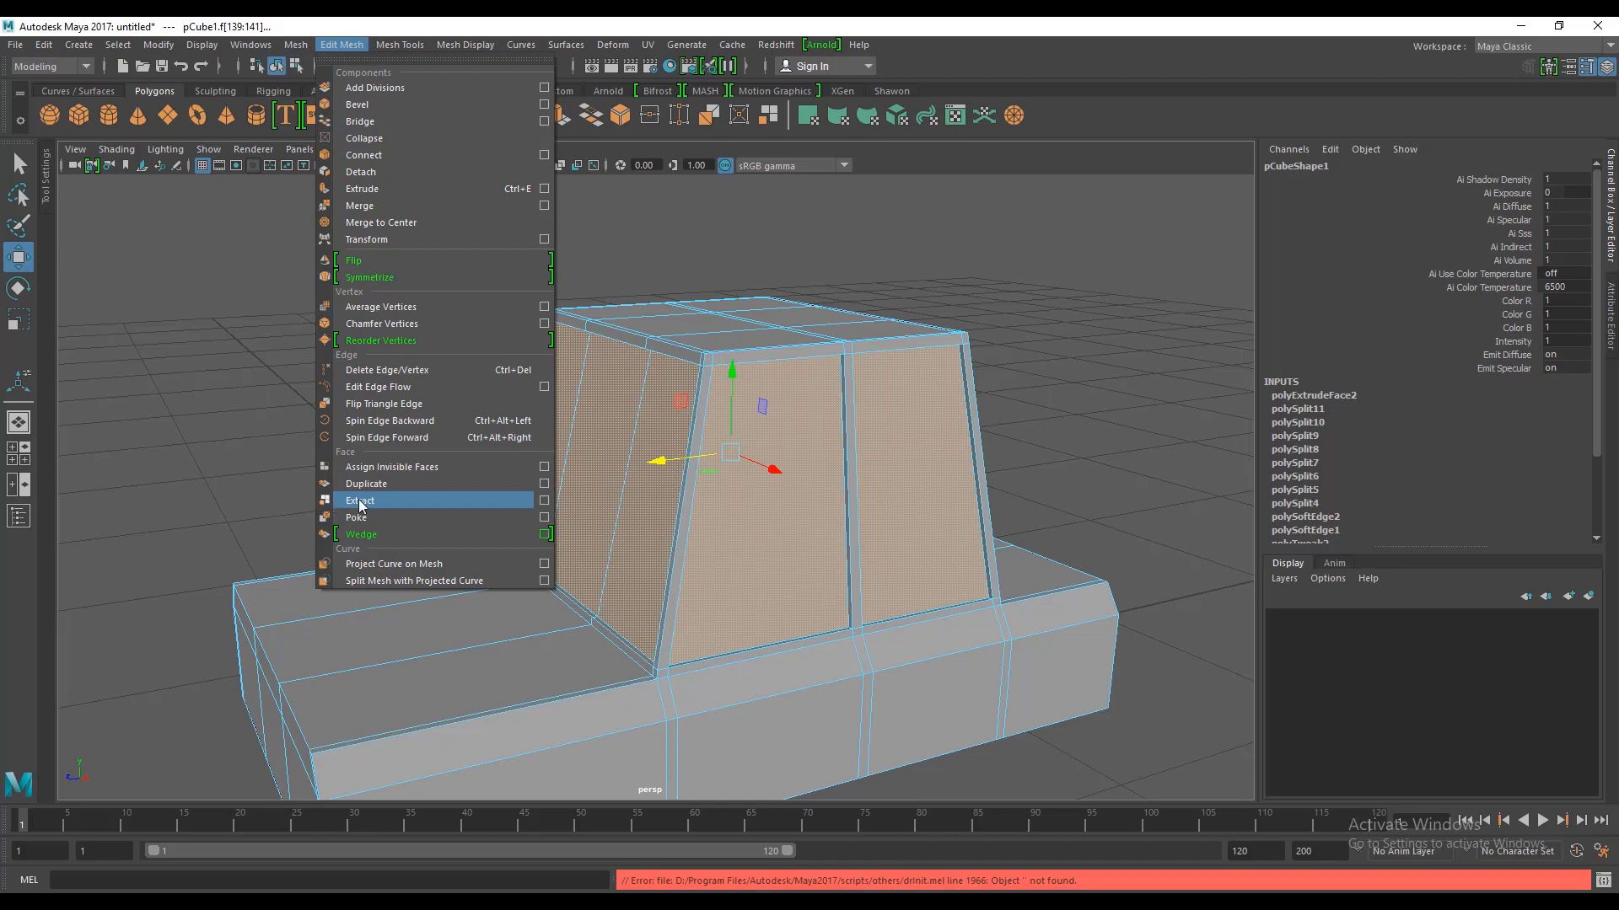
{"action": "left_click", "coordinate": [360, 502]}
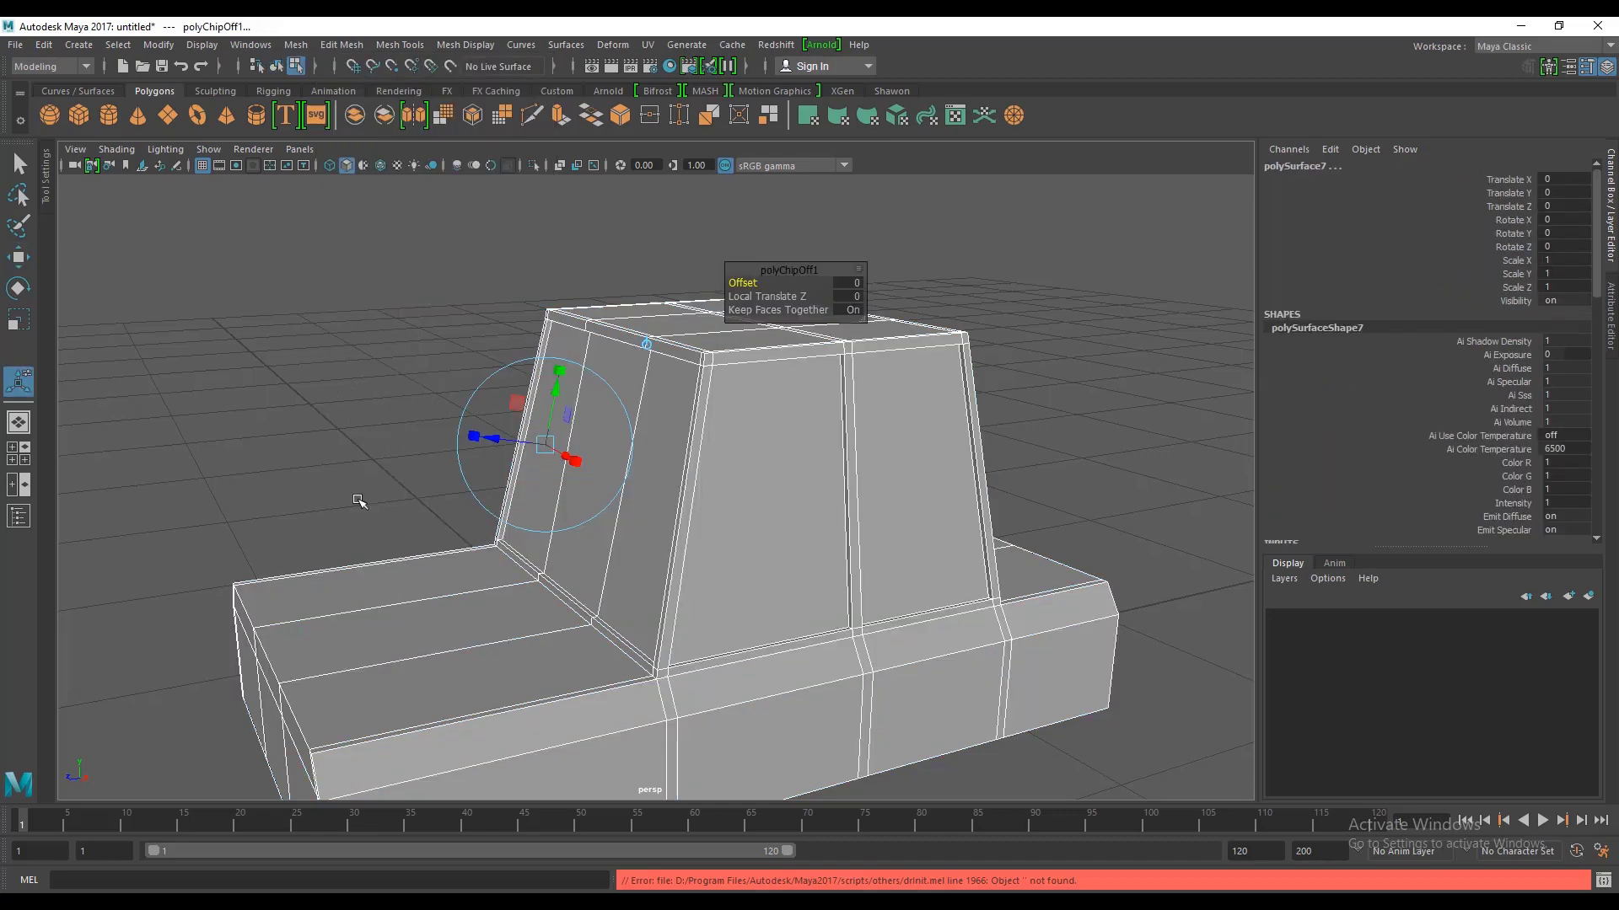
{"action": "left_click", "coordinate": [1030, 236]}
{"action": "right_click", "coordinate": [903, 362]}
{"action": "mouse_move", "coordinate": [958, 291]}
{"action": "left_mouse_down", "text": "alt"}
{"action": "mouse_move", "coordinate": [953, 402]}
{"action": "mouse_move", "coordinate": [742, 467]}
{"action": "left_mouse_up", "text": "alt"}
{"action": "left_click", "coordinate": [641, 460]}
Step: Test-move the extracted glass panel, then undo so it sits flush in its frames
{"action": "mouse_move", "coordinate": [640, 461]}
{"action": "left_mouse_down", "text": "alt"}
{"action": "mouse_move", "coordinate": [737, 502]}
{"action": "mouse_move", "coordinate": [750, 482]}
{"action": "mouse_move", "coordinate": [824, 509]}
{"action": "mouse_move", "coordinate": [661, 596]}
{"action": "mouse_move", "coordinate": [659, 563]}
{"action": "mouse_move", "coordinate": [506, 600]}
{"action": "mouse_move", "coordinate": [590, 548]}
{"action": "mouse_move", "coordinate": [674, 386]}
{"action": "left_mouse_up", "text": "alt"}
{"action": "scroll", "coordinate": [816, 525], "scroll_direction": "up", "scroll_amount": 3}
{"action": "scroll", "coordinate": [659, 564], "scroll_direction": "down", "scroll_amount": 5}
{"action": "key", "text": "w"}
{"action": "scroll", "coordinate": [674, 386], "scroll_direction": "up", "scroll_amount": 3}
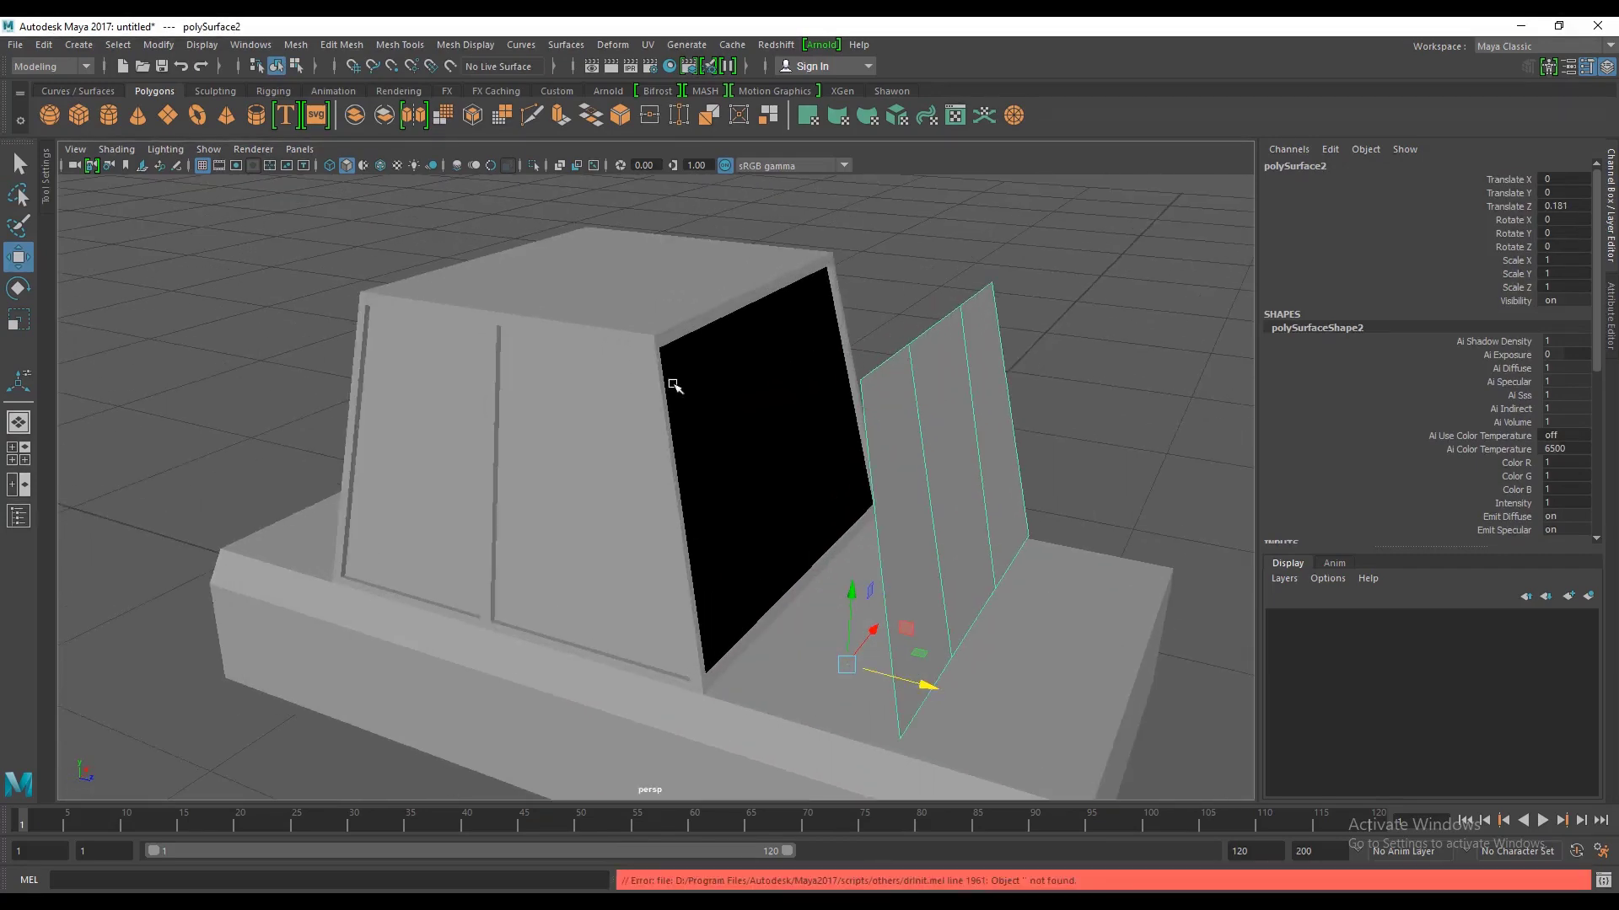
{"action": "key", "text": "ctrl+z"}
{"action": "scroll", "coordinate": [788, 610], "scroll_direction": "down", "scroll_amount": 3}
{"action": "mouse_move", "coordinate": [787, 610]}
{"action": "left_mouse_down", "text": "alt"}
{"action": "mouse_move", "coordinate": [674, 590]}
{"action": "mouse_move", "coordinate": [532, 468]}
{"action": "left_mouse_up", "text": "alt"}
{"action": "left_click", "coordinate": [531, 468]}
{"action": "left_click", "coordinate": [604, 443]}
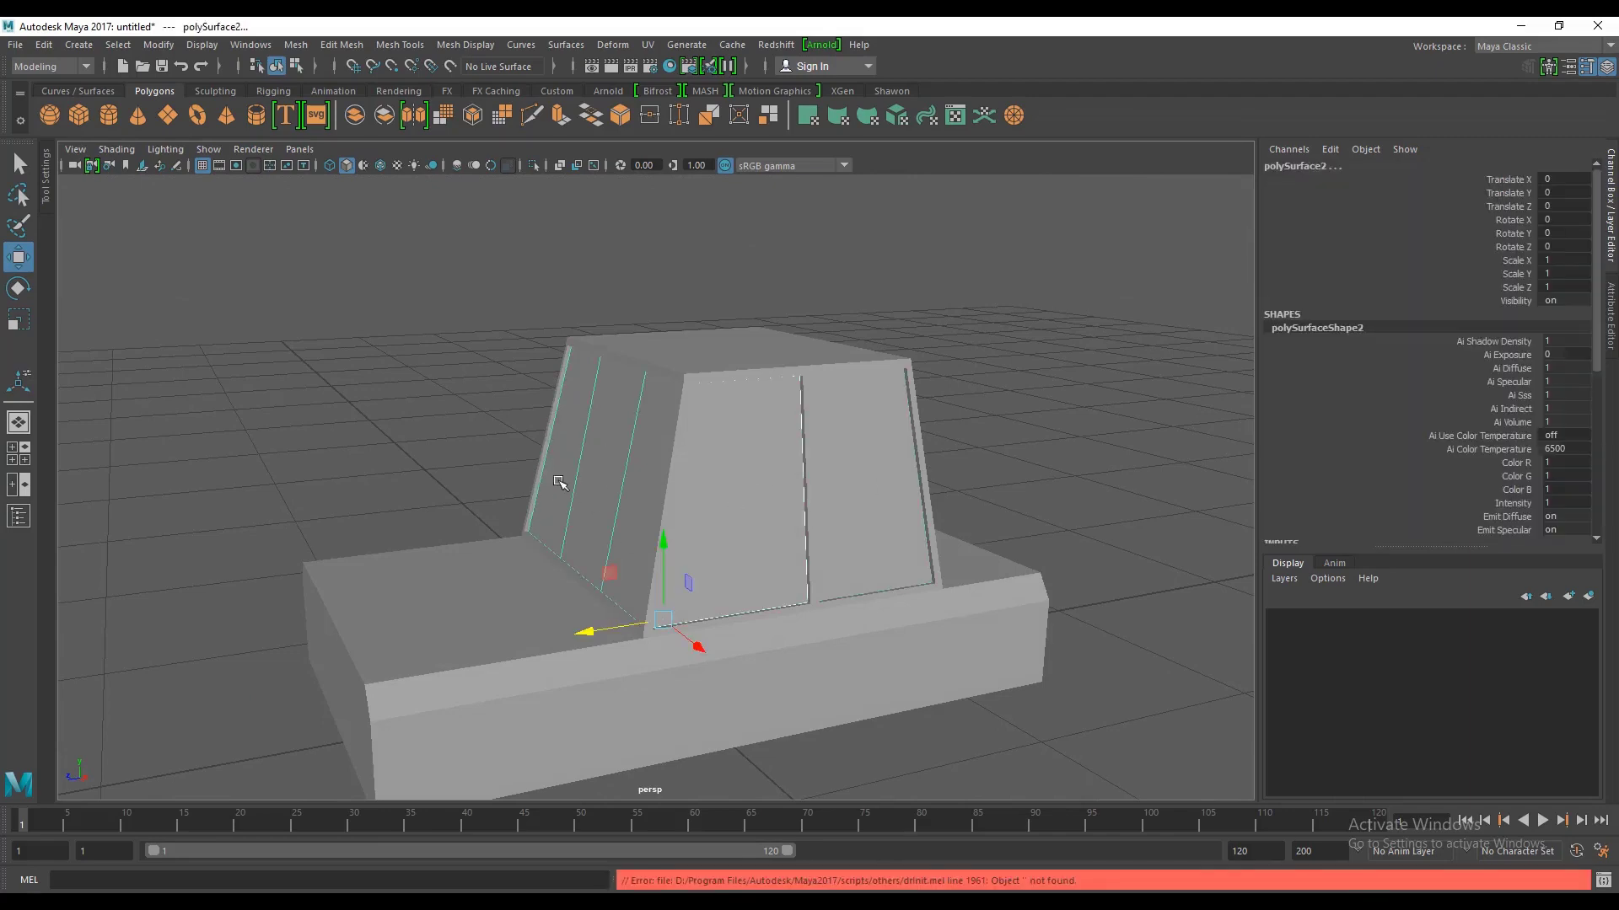
{"action": "left_click_drag", "start_coordinate": [558, 482], "coordinate": [614, 495], "text": "alt"}
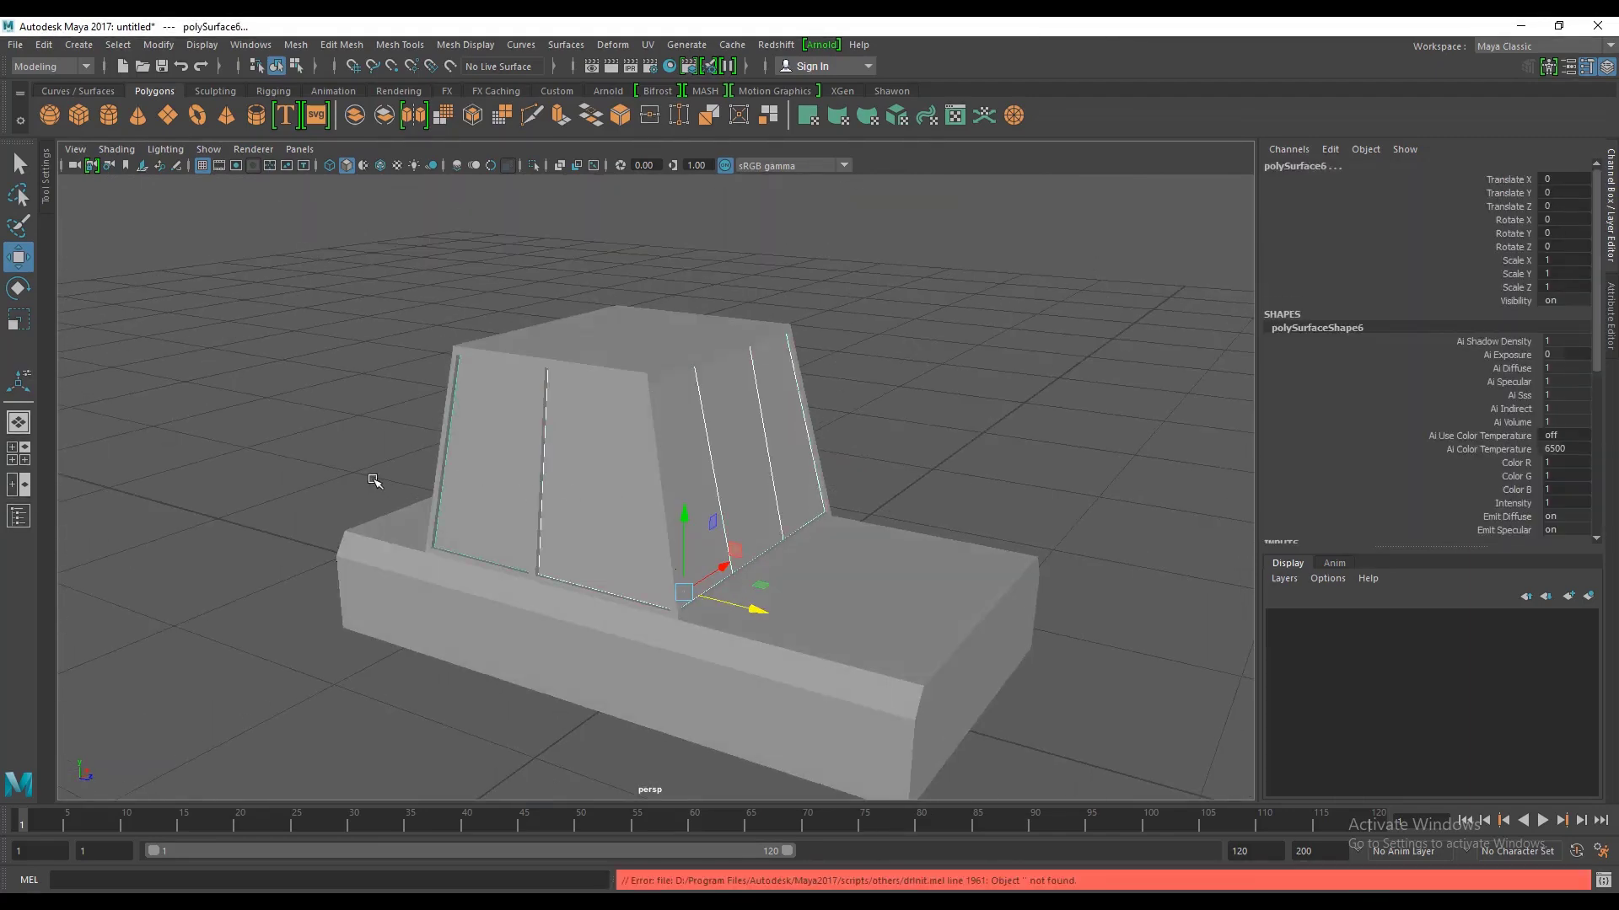
{"action": "left_click_drag", "start_coordinate": [374, 482], "coordinate": [498, 480], "text": "alt"}
{"action": "left_click", "coordinate": [498, 480]}
{"action": "scroll", "coordinate": [590, 472], "scroll_direction": "down", "scroll_amount": 5}
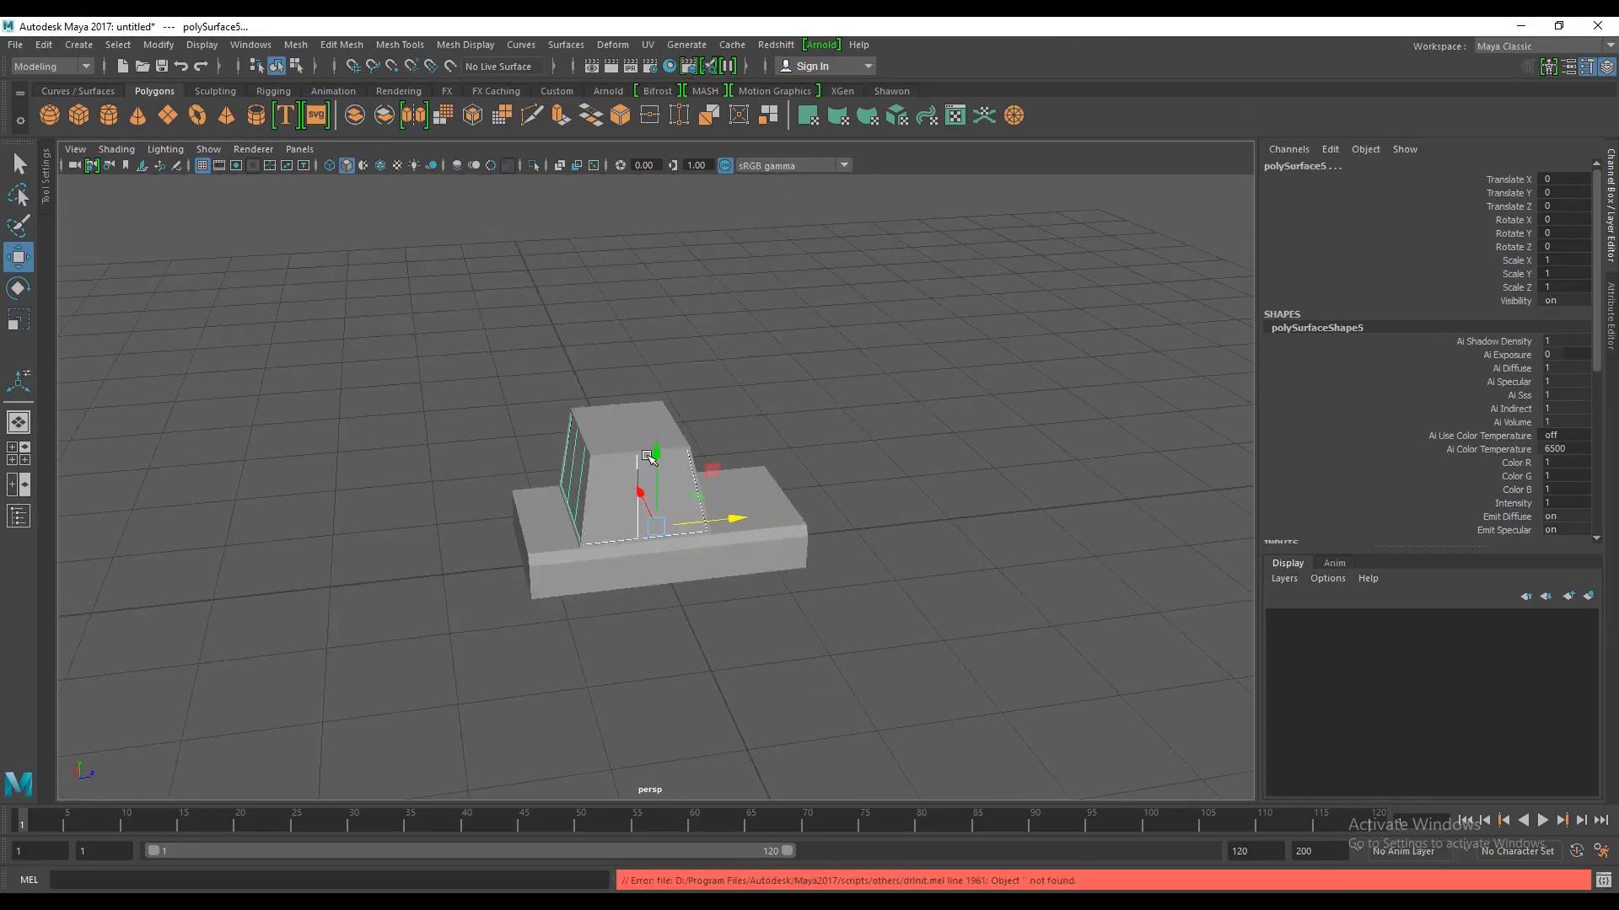
{"action": "left_click_drag", "start_coordinate": [649, 458], "coordinate": [651, 337]}
{"action": "left_click_drag", "start_coordinate": [726, 449], "coordinate": [863, 458], "text": "alt"}
{"action": "key", "text": "ctrl+z"}
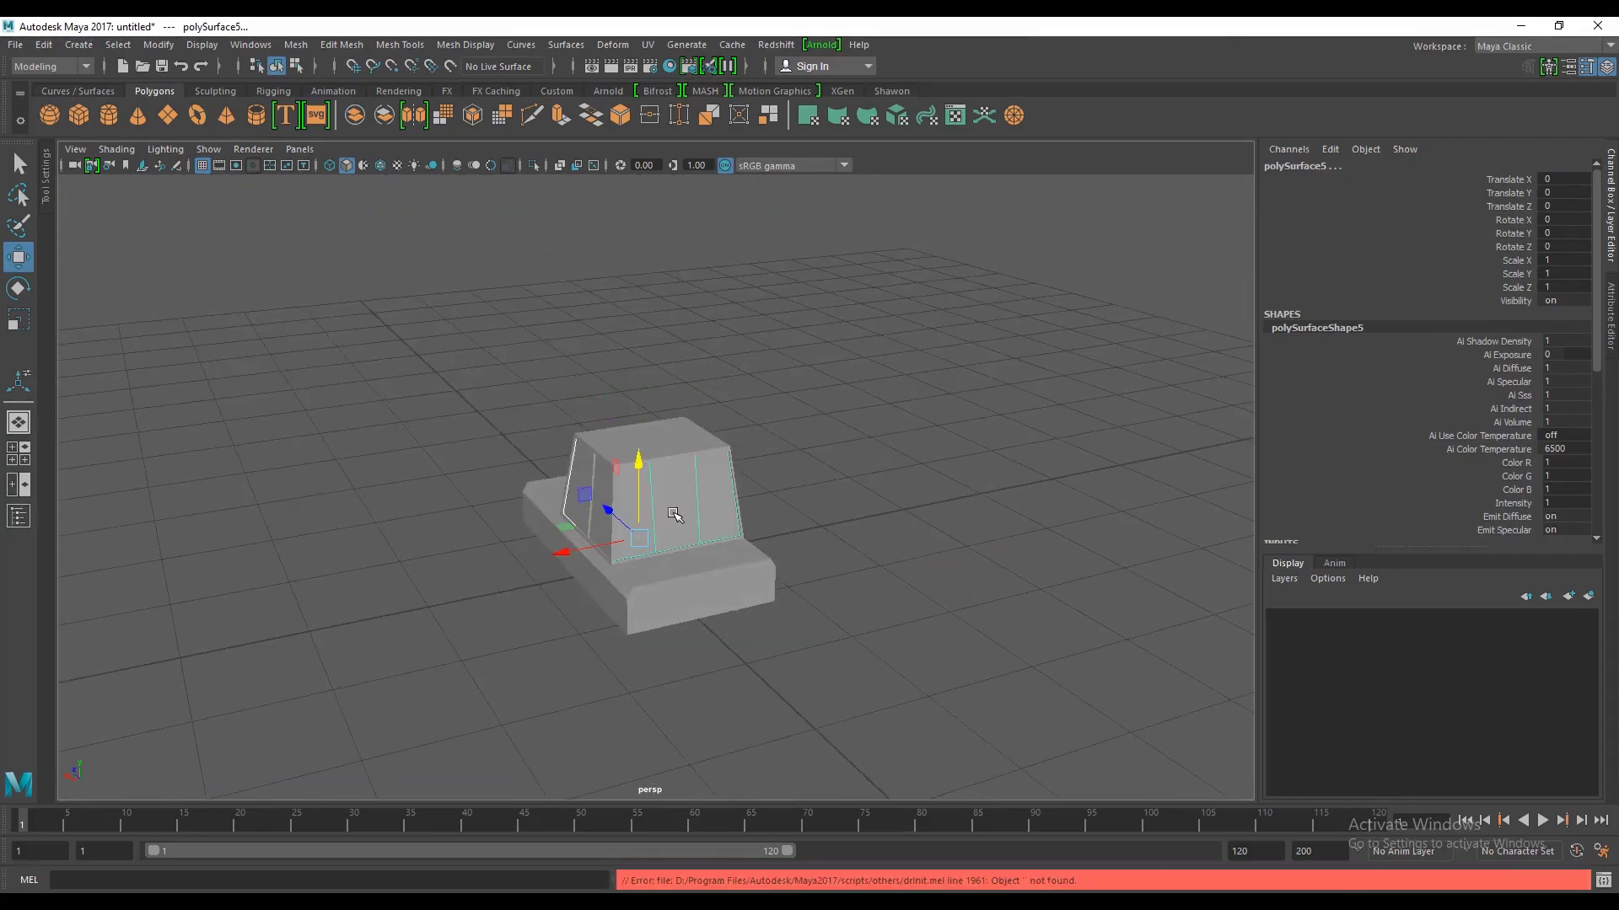
{"action": "mouse_move", "coordinate": [674, 514]}
{"action": "left_mouse_down", "text": "alt"}
{"action": "mouse_move", "coordinate": [661, 512]}
{"action": "mouse_move", "coordinate": [653, 350]}
{"action": "mouse_move", "coordinate": [723, 423]}
{"action": "left_mouse_up", "text": "alt"}
{"action": "scroll", "coordinate": [716, 566], "scroll_direction": "up", "scroll_amount": 5}
{"action": "left_click_drag", "start_coordinate": [717, 566], "coordinate": [689, 607], "text": "alt"}
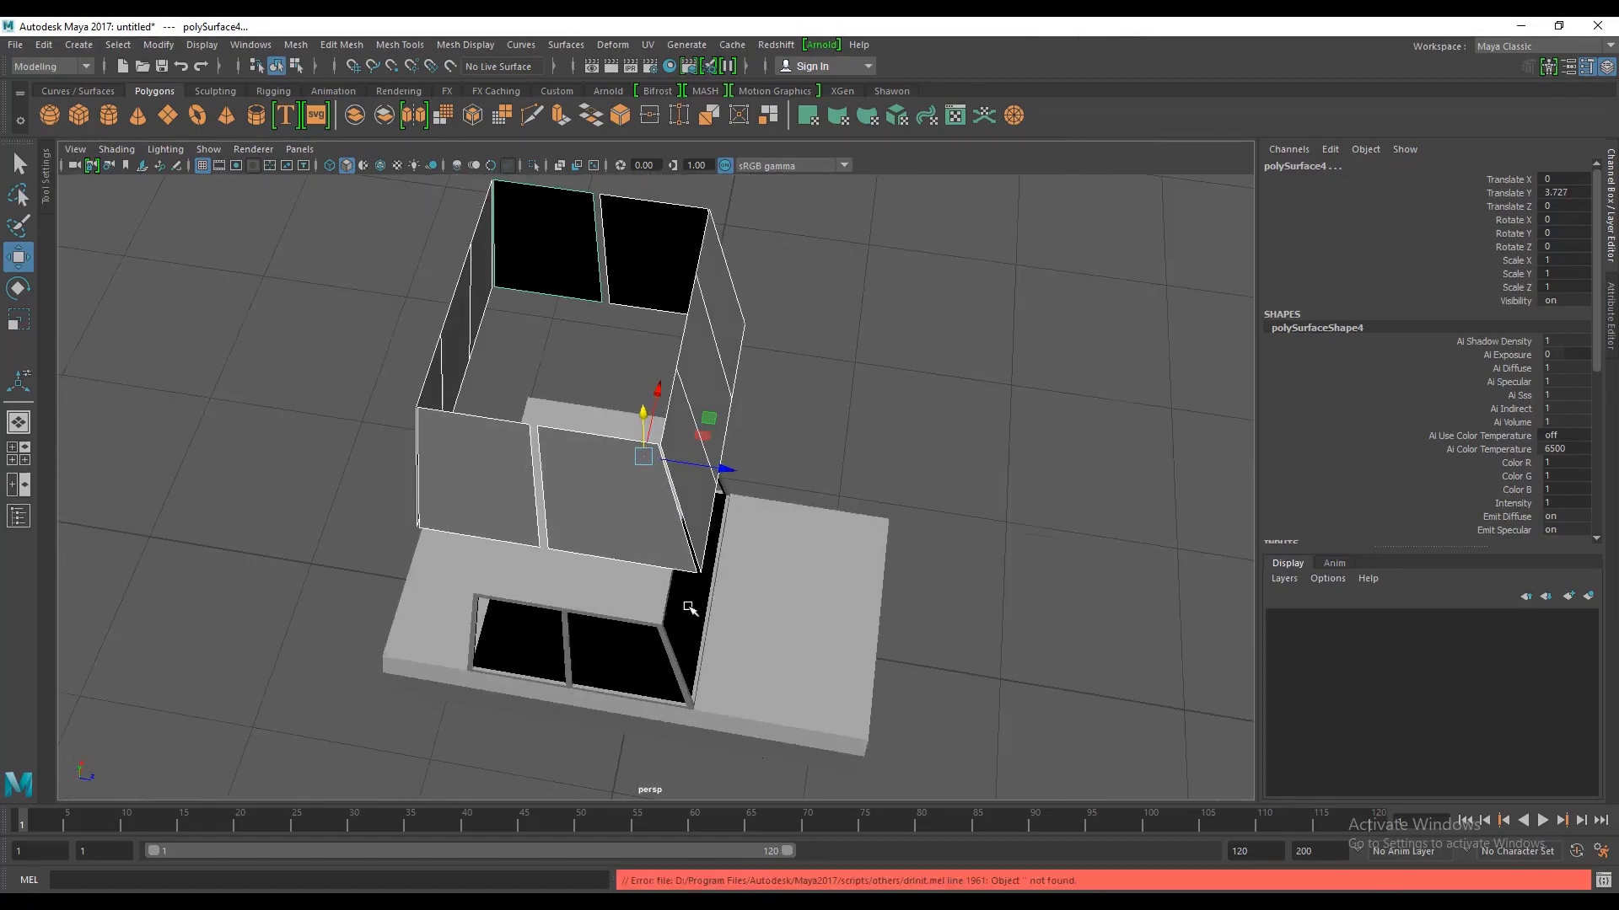
{"action": "left_click_drag", "start_coordinate": [486, 338], "coordinate": [616, 504], "text": "alt"}
{"action": "scroll", "coordinate": [523, 397], "scroll_direction": "down", "scroll_amount": 5}
{"action": "mouse_move", "coordinate": [639, 390]}
{"action": "left_mouse_down", "text": "alt"}
{"action": "mouse_move", "coordinate": [769, 376]}
{"action": "mouse_move", "coordinate": [828, 315]}
{"action": "left_mouse_up", "text": "alt"}
{"action": "left_click", "coordinate": [828, 315]}
{"action": "left_click_drag", "start_coordinate": [717, 396], "coordinate": [755, 420], "text": "alt"}
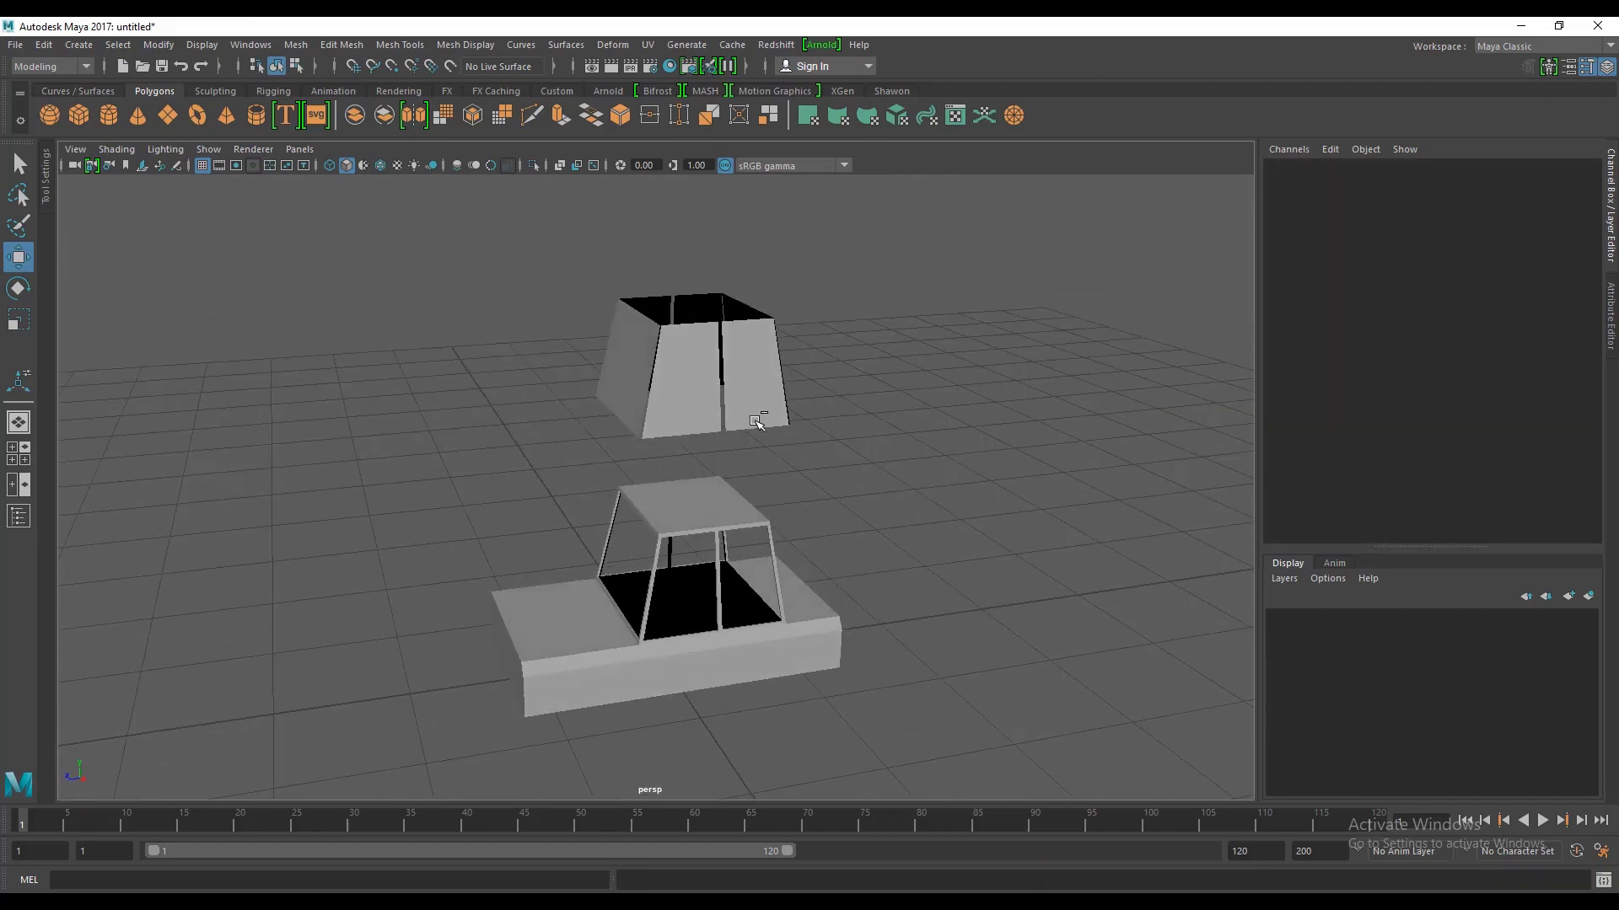
{"action": "left_click", "coordinate": [756, 422]}
{"action": "key", "text": "f"}
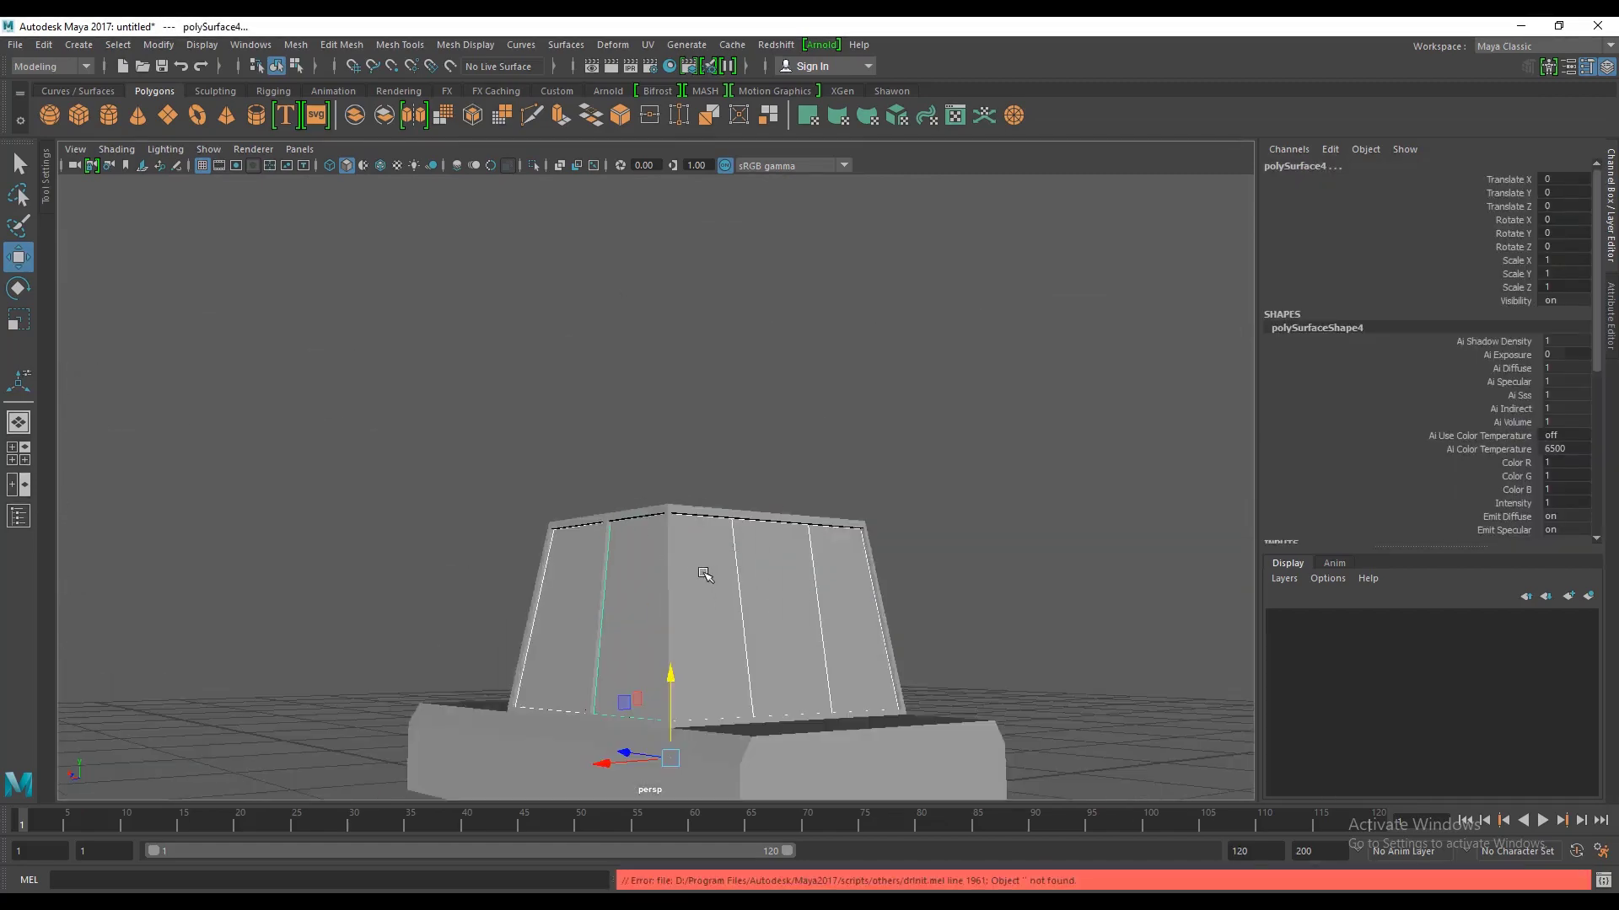
{"action": "mouse_move", "coordinate": [704, 573]}
{"action": "left_mouse_down", "text": "alt"}
{"action": "mouse_move", "coordinate": [904, 604]}
{"action": "mouse_move", "coordinate": [758, 672]}
{"action": "mouse_move", "coordinate": [890, 598]}
{"action": "mouse_move", "coordinate": [506, 585]}
{"action": "mouse_move", "coordinate": [852, 654]}
{"action": "mouse_move", "coordinate": [766, 463]}
{"action": "mouse_move", "coordinate": [788, 426]}
{"action": "mouse_move", "coordinate": [808, 433]}
{"action": "left_mouse_up", "text": "alt"}
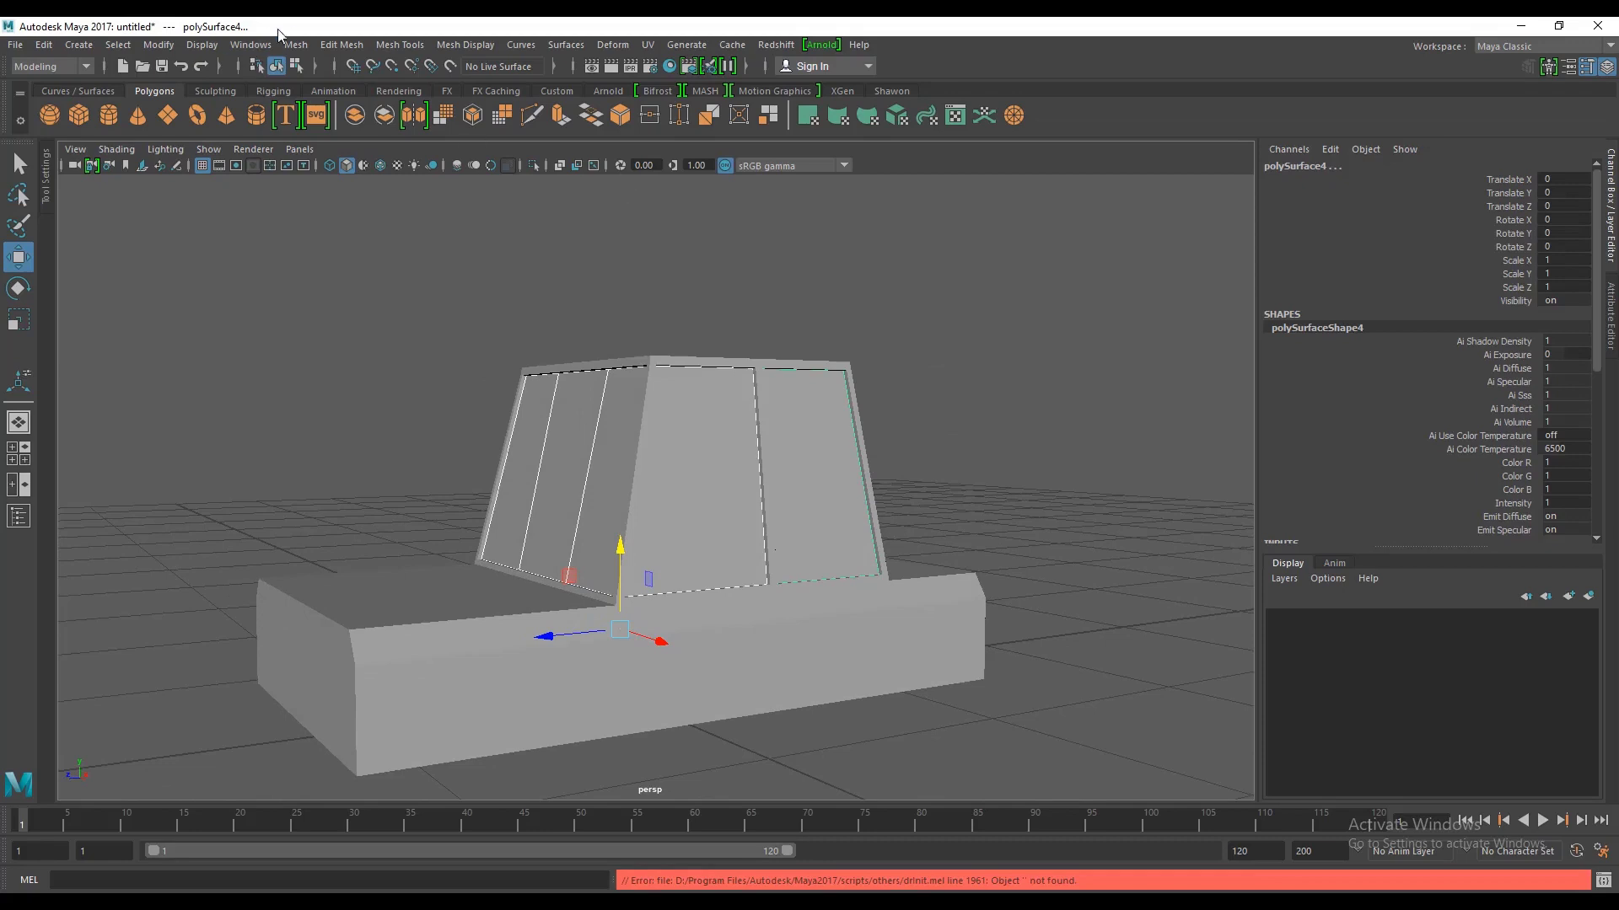
Step: Combine the glass panels into one object with Mesh > Combine and select it
{"action": "left_click", "coordinate": [296, 44]}
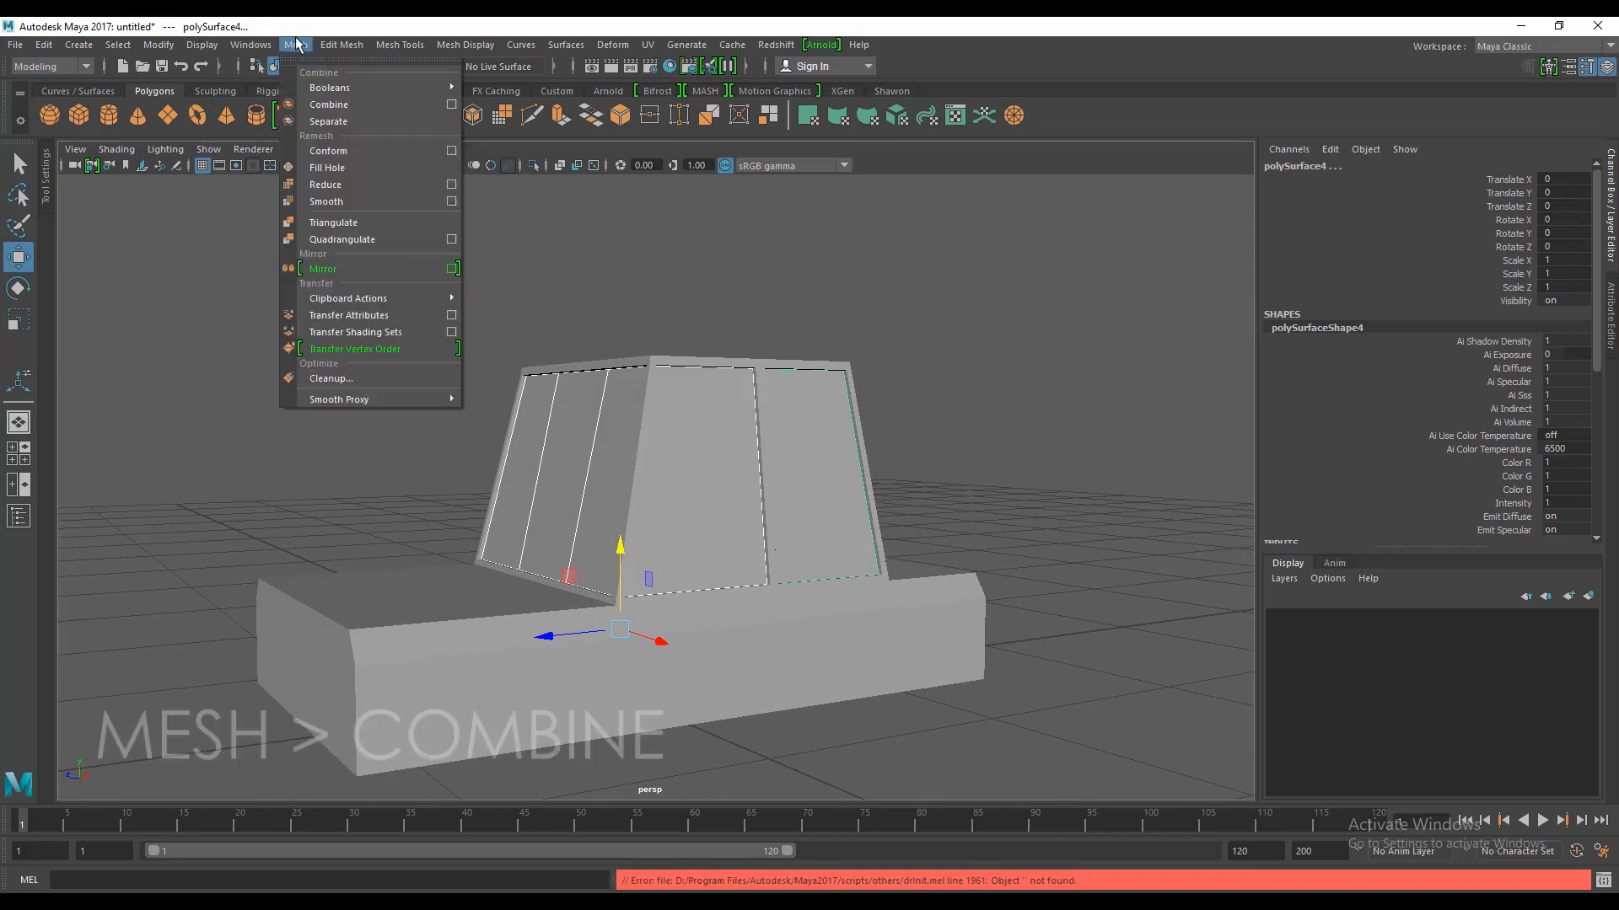
{"action": "left_click", "coordinate": [335, 104]}
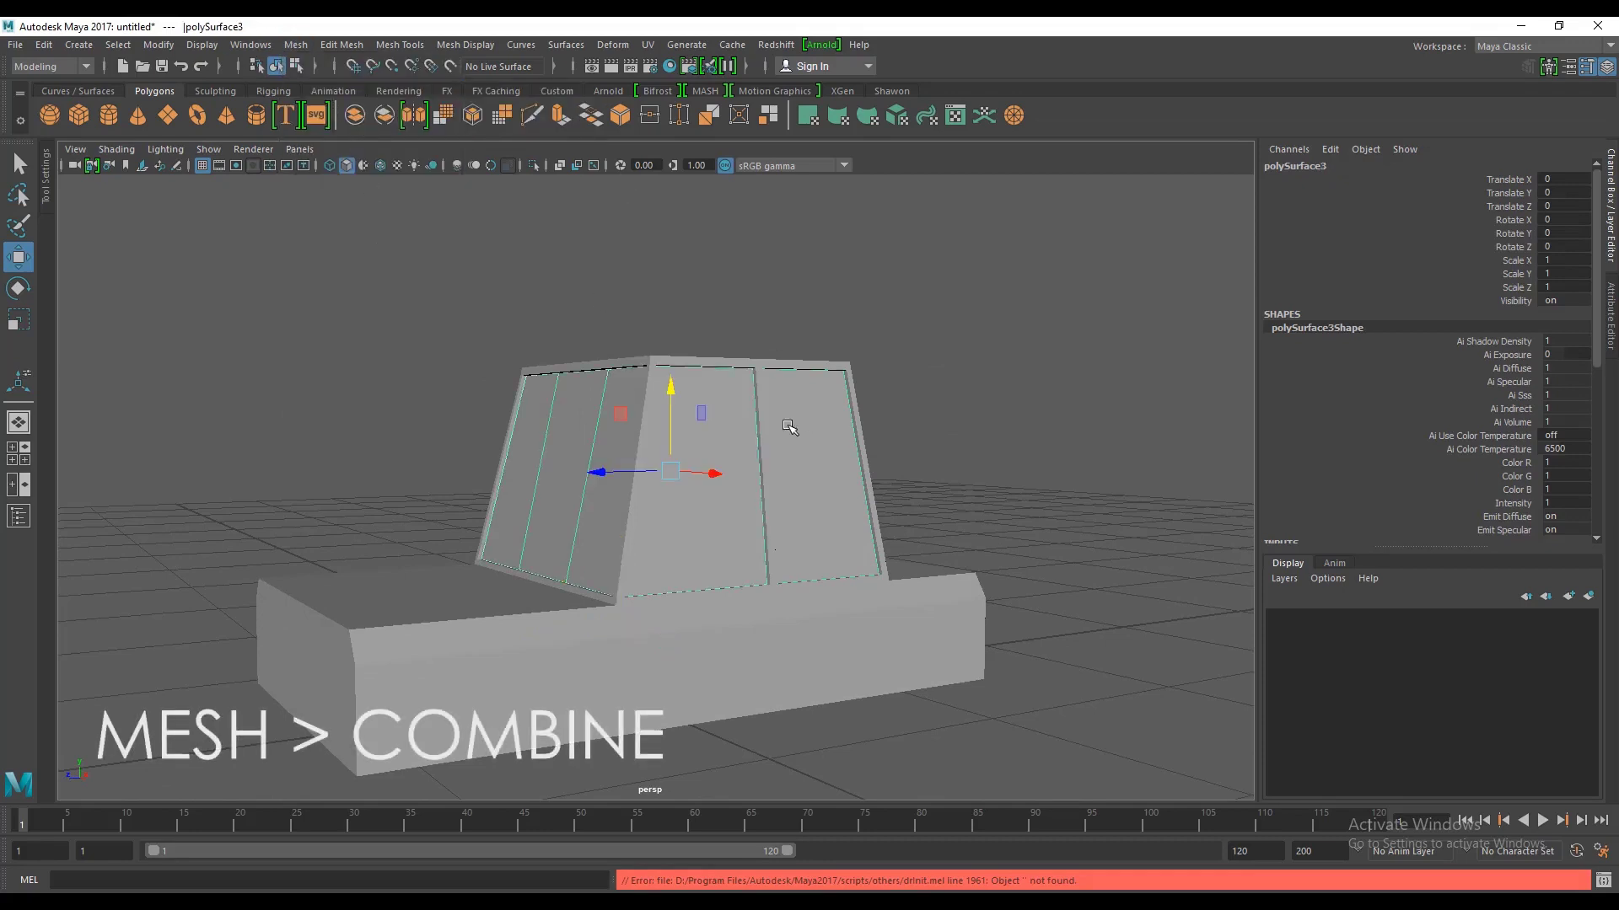
{"action": "left_click_drag", "start_coordinate": [788, 427], "coordinate": [832, 308], "text": "alt"}
{"action": "left_click", "coordinate": [838, 242]}
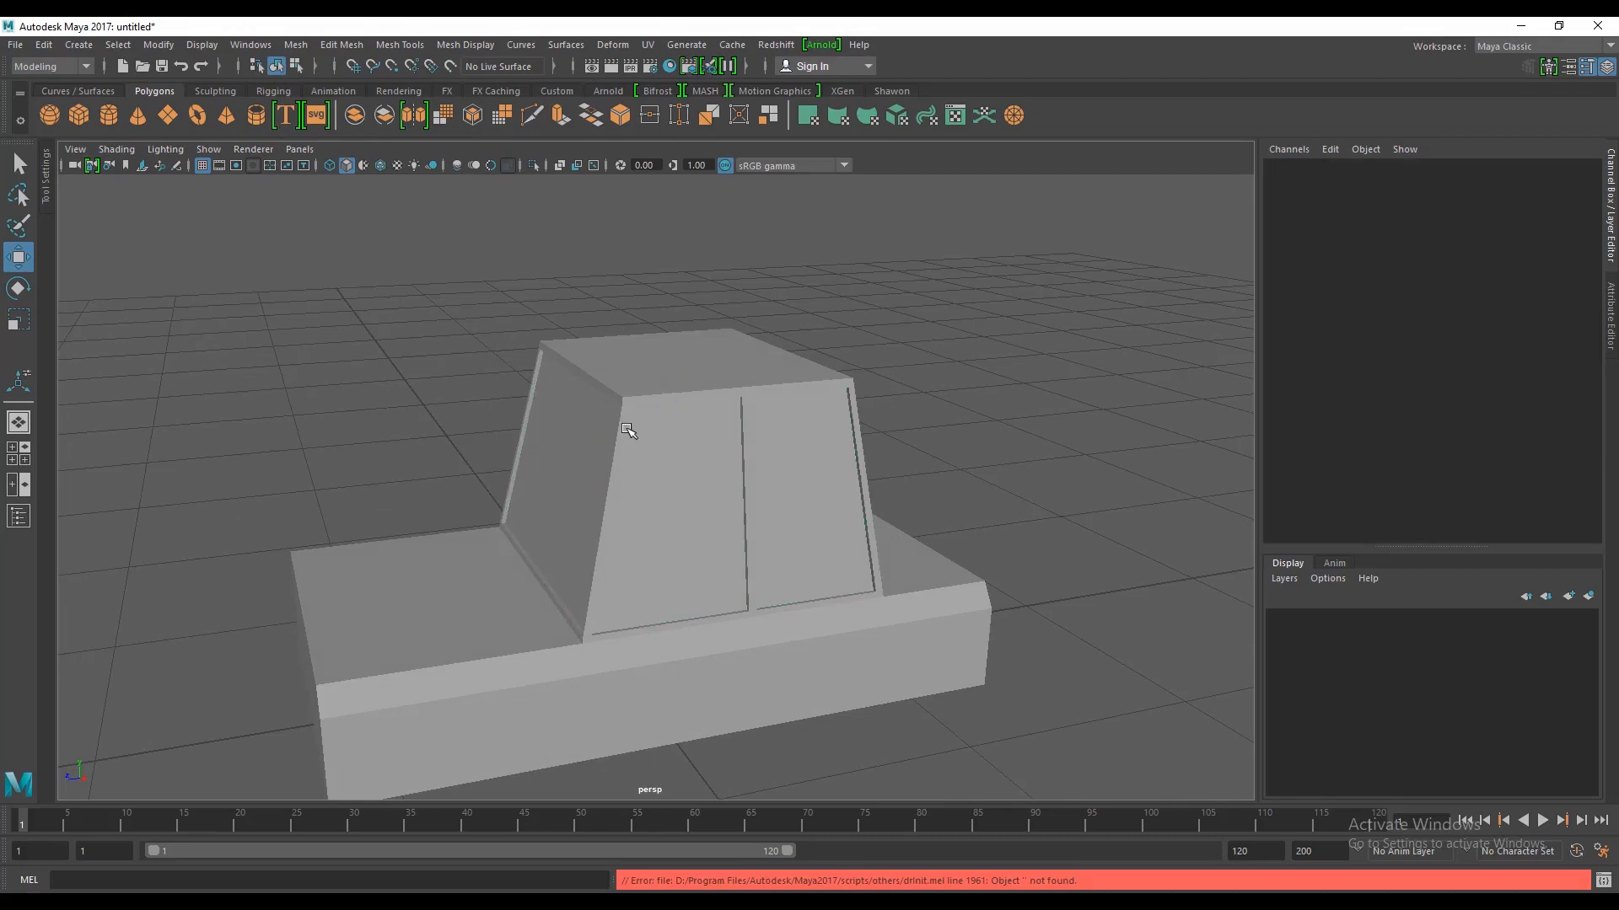
{"action": "left_click", "coordinate": [628, 430]}
Step: Raise the combined glass to check it, then undo back to its original height
{"action": "mouse_move", "coordinate": [628, 430]}
{"action": "left_mouse_down", "text": "alt"}
{"action": "mouse_move", "coordinate": [751, 452]}
{"action": "mouse_move", "coordinate": [650, 390]}
{"action": "mouse_move", "coordinate": [645, 228]}
{"action": "mouse_move", "coordinate": [769, 416]}
{"action": "left_mouse_up", "text": "alt"}
{"action": "left_click", "coordinate": [704, 423]}
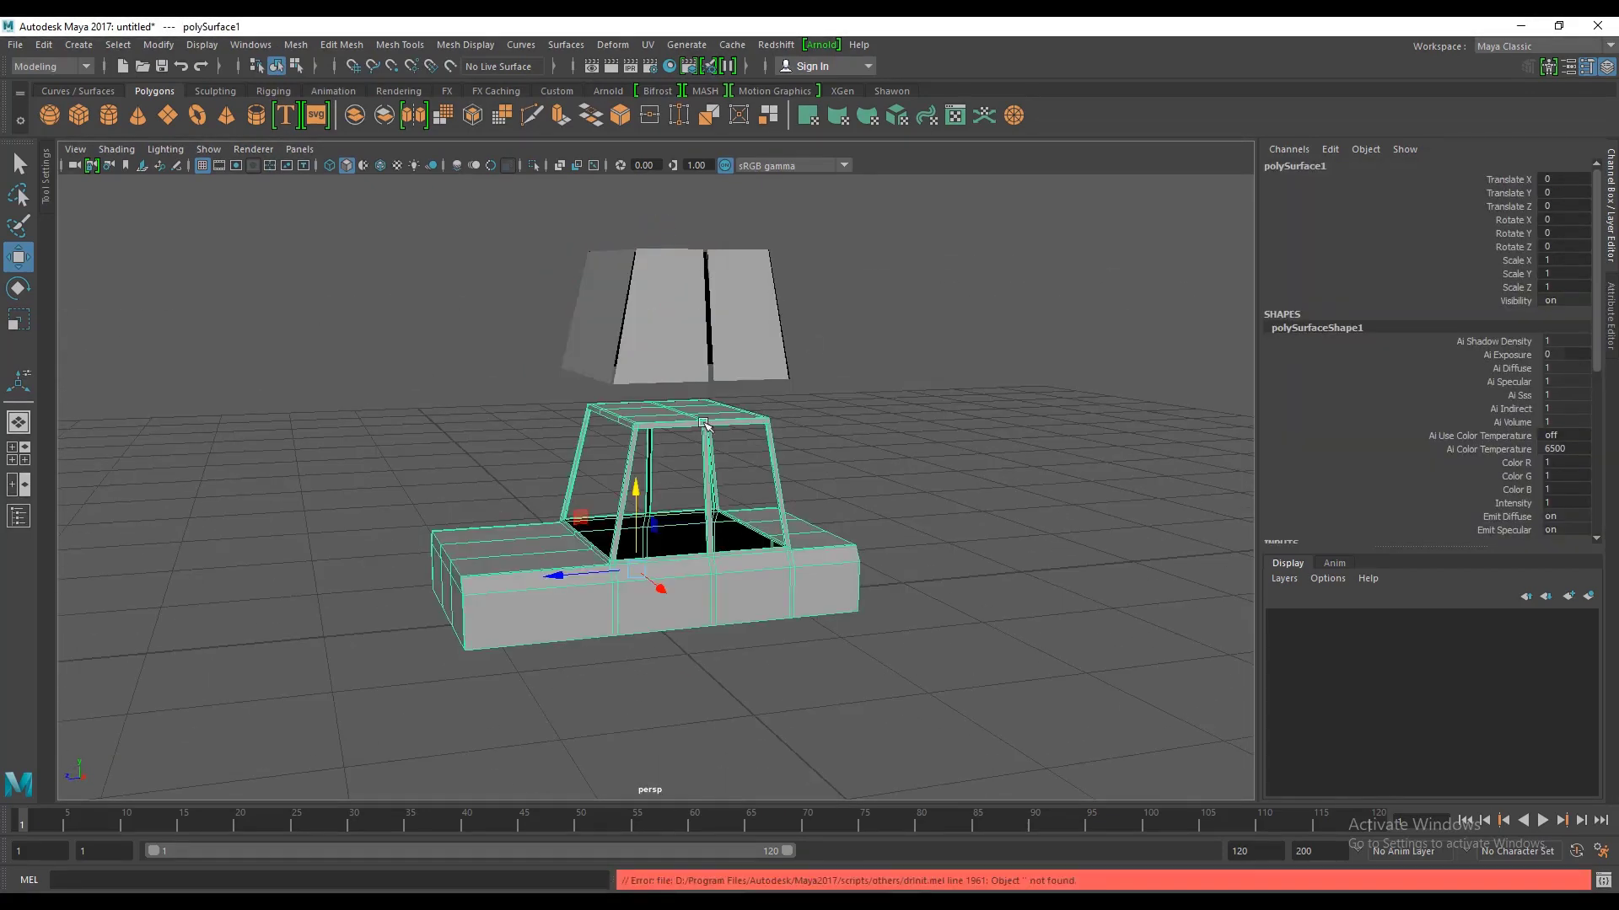
{"action": "left_click", "coordinate": [877, 233]}
{"action": "left_click", "coordinate": [675, 323]}
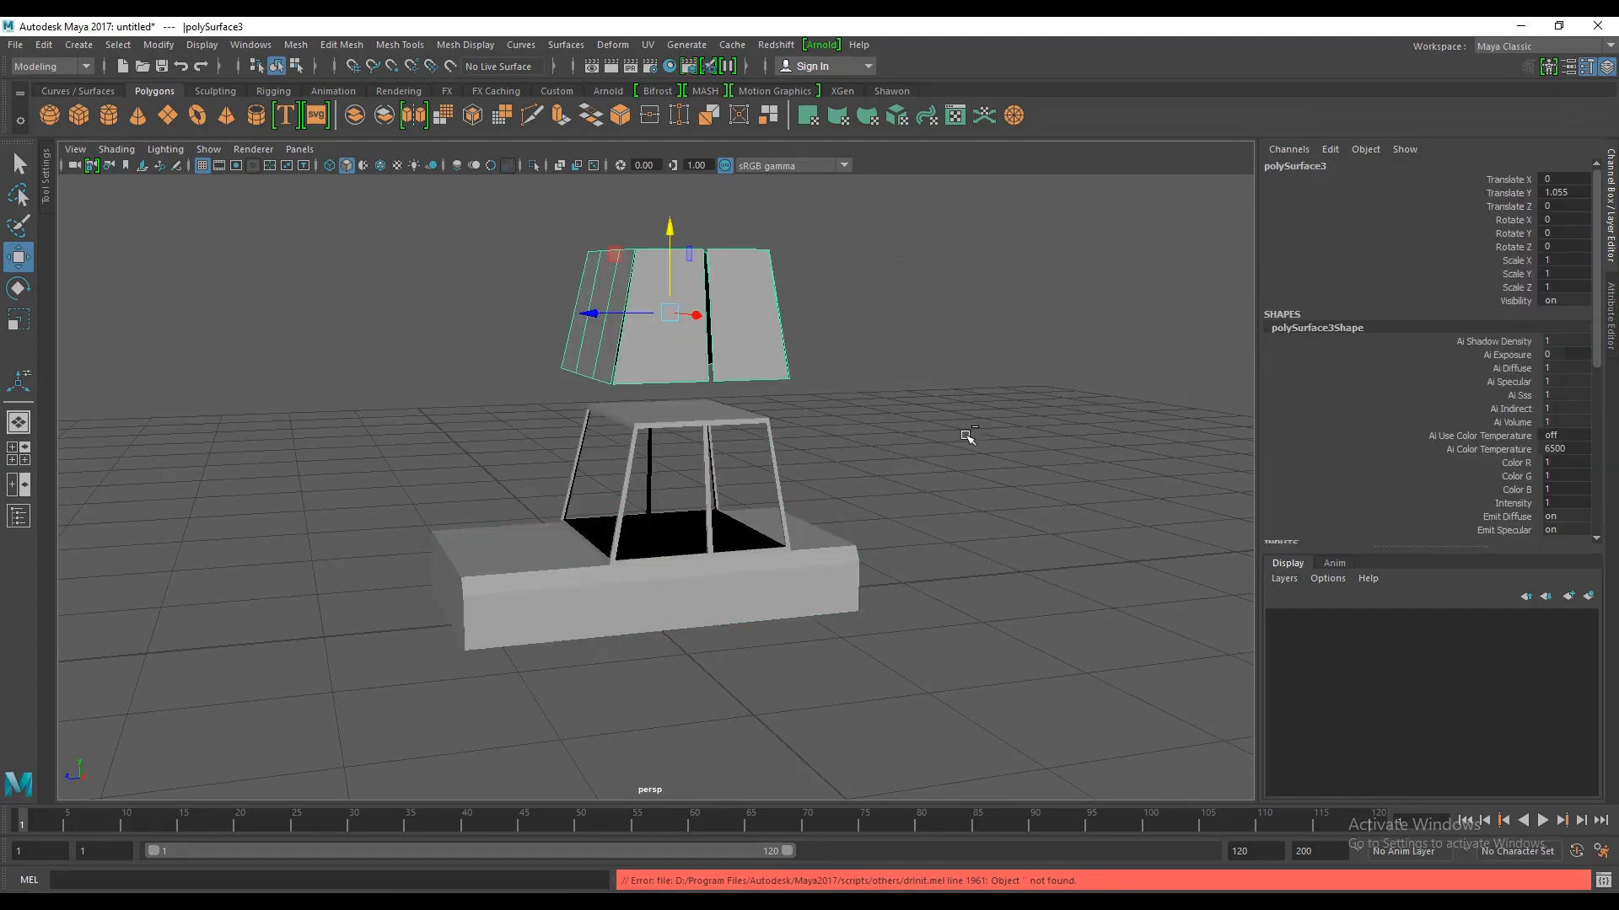
{"action": "key", "text": "ctrl+z"}
{"action": "key", "text": "ctrl+z"}
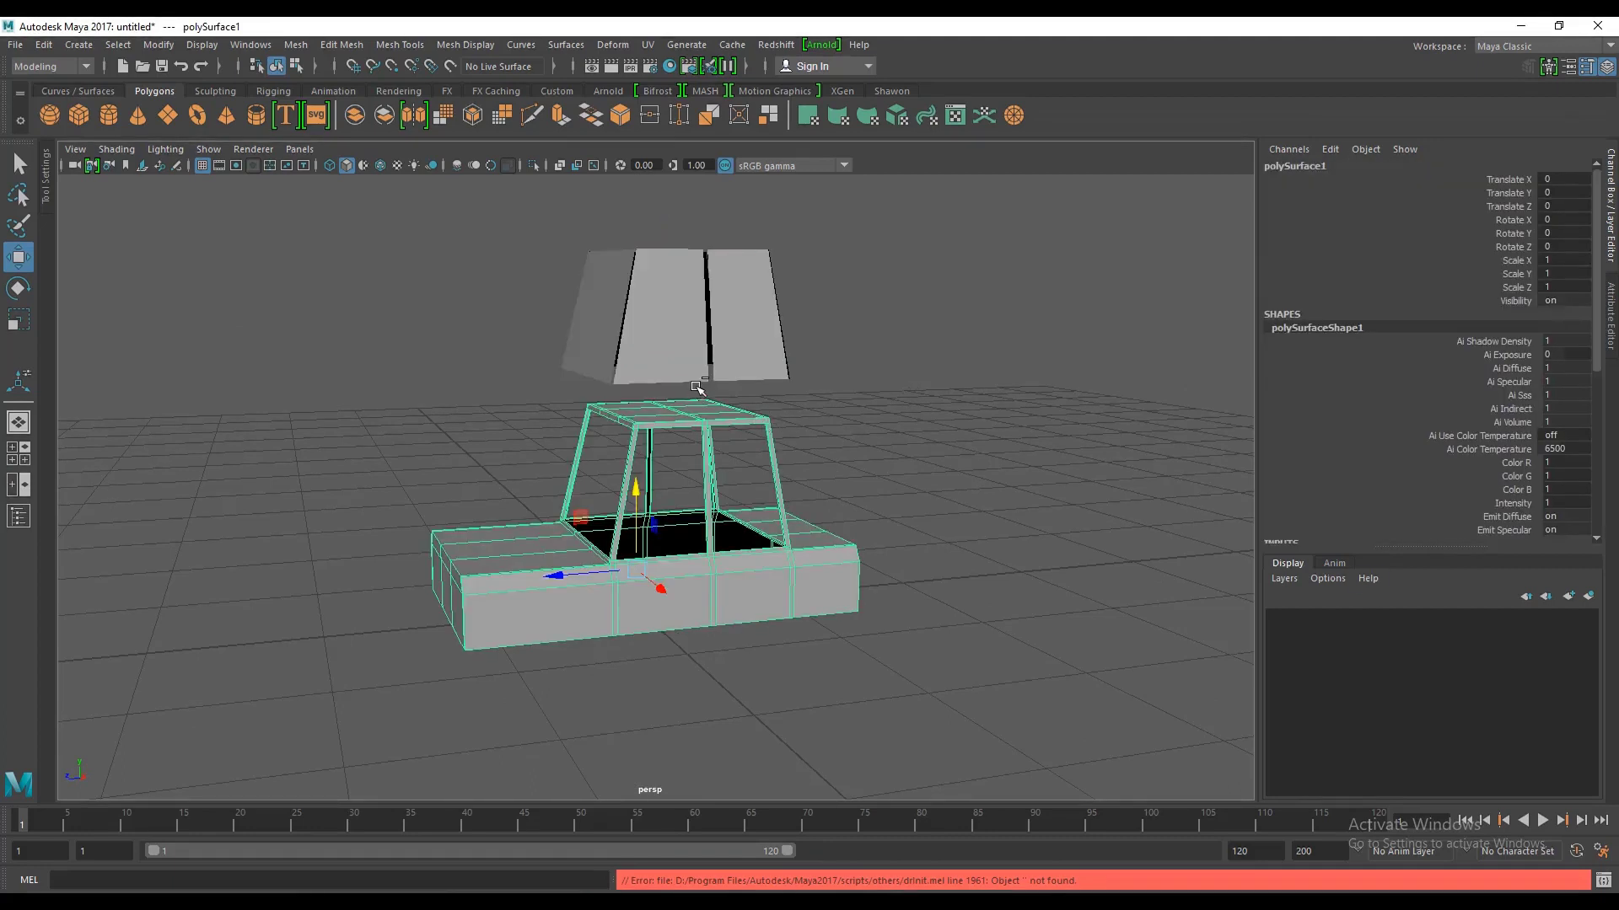
{"action": "left_click", "coordinate": [695, 384]}
{"action": "key", "text": "ctrl+z"}
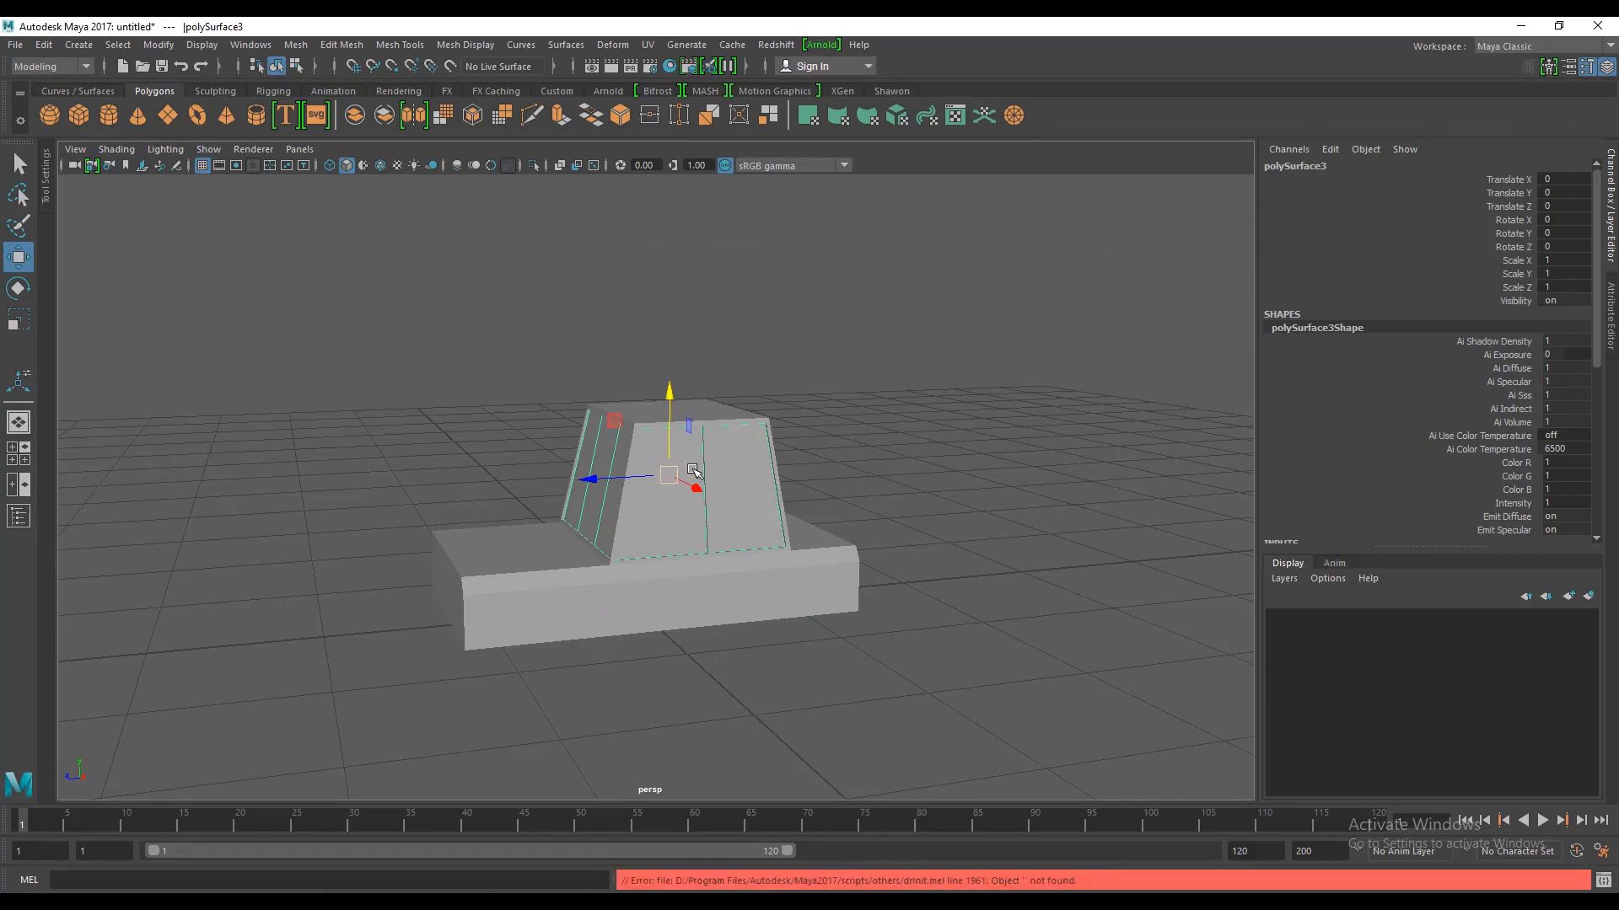
{"action": "left_click", "coordinate": [787, 297]}
{"action": "left_click", "coordinate": [608, 473]}
{"action": "left_click_drag", "start_coordinate": [823, 376], "coordinate": [878, 371], "text": "alt"}
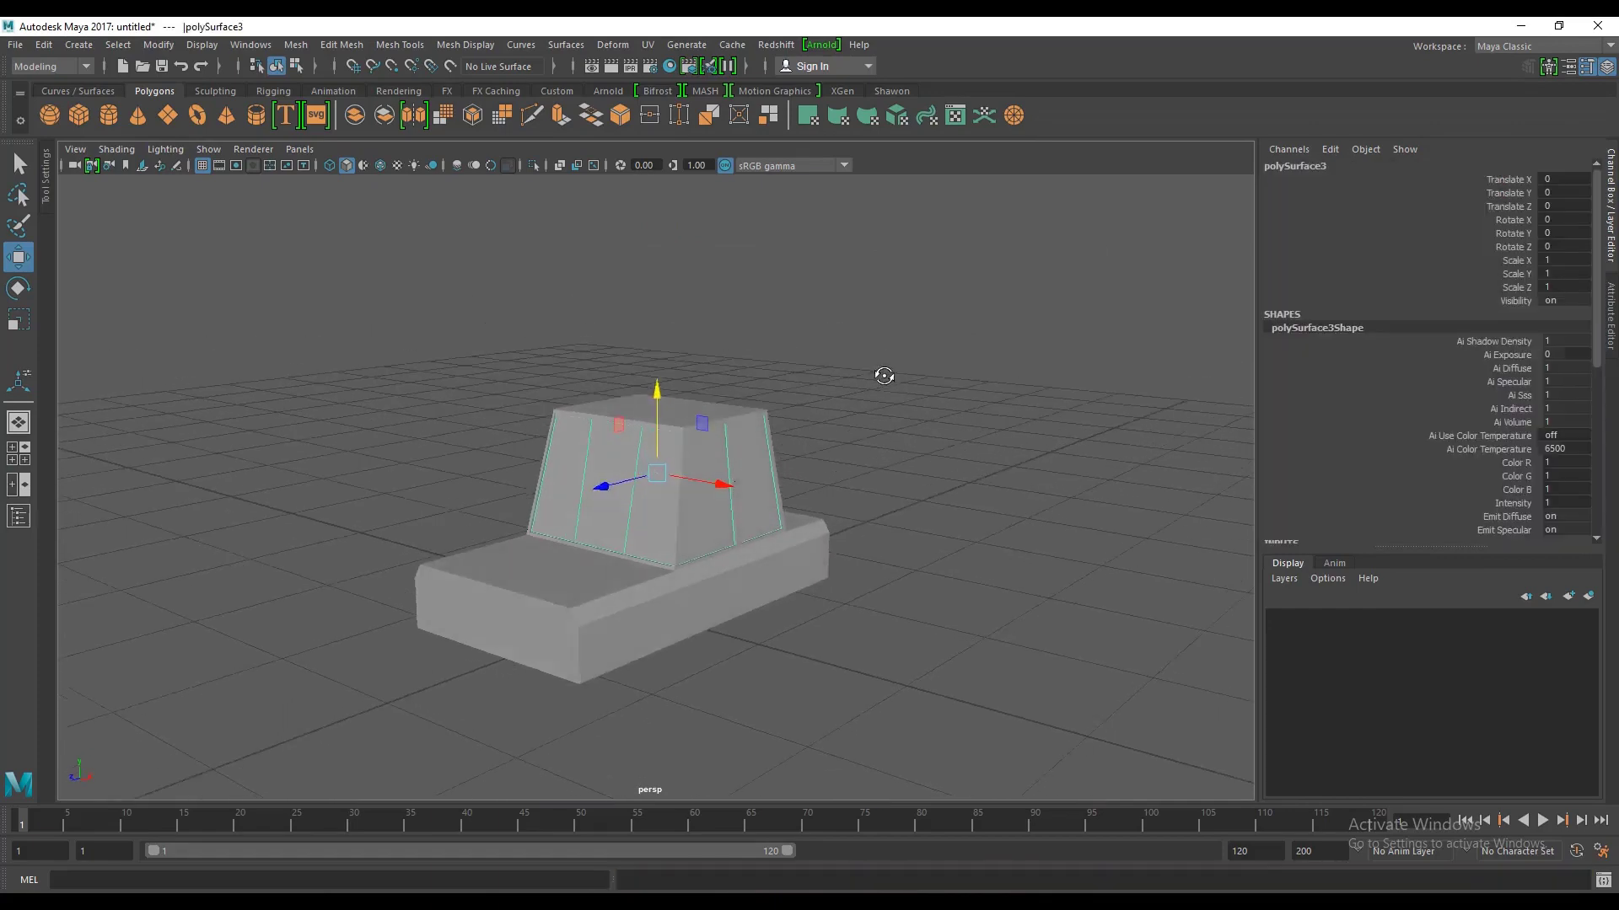
{"action": "left_click", "coordinate": [790, 296]}
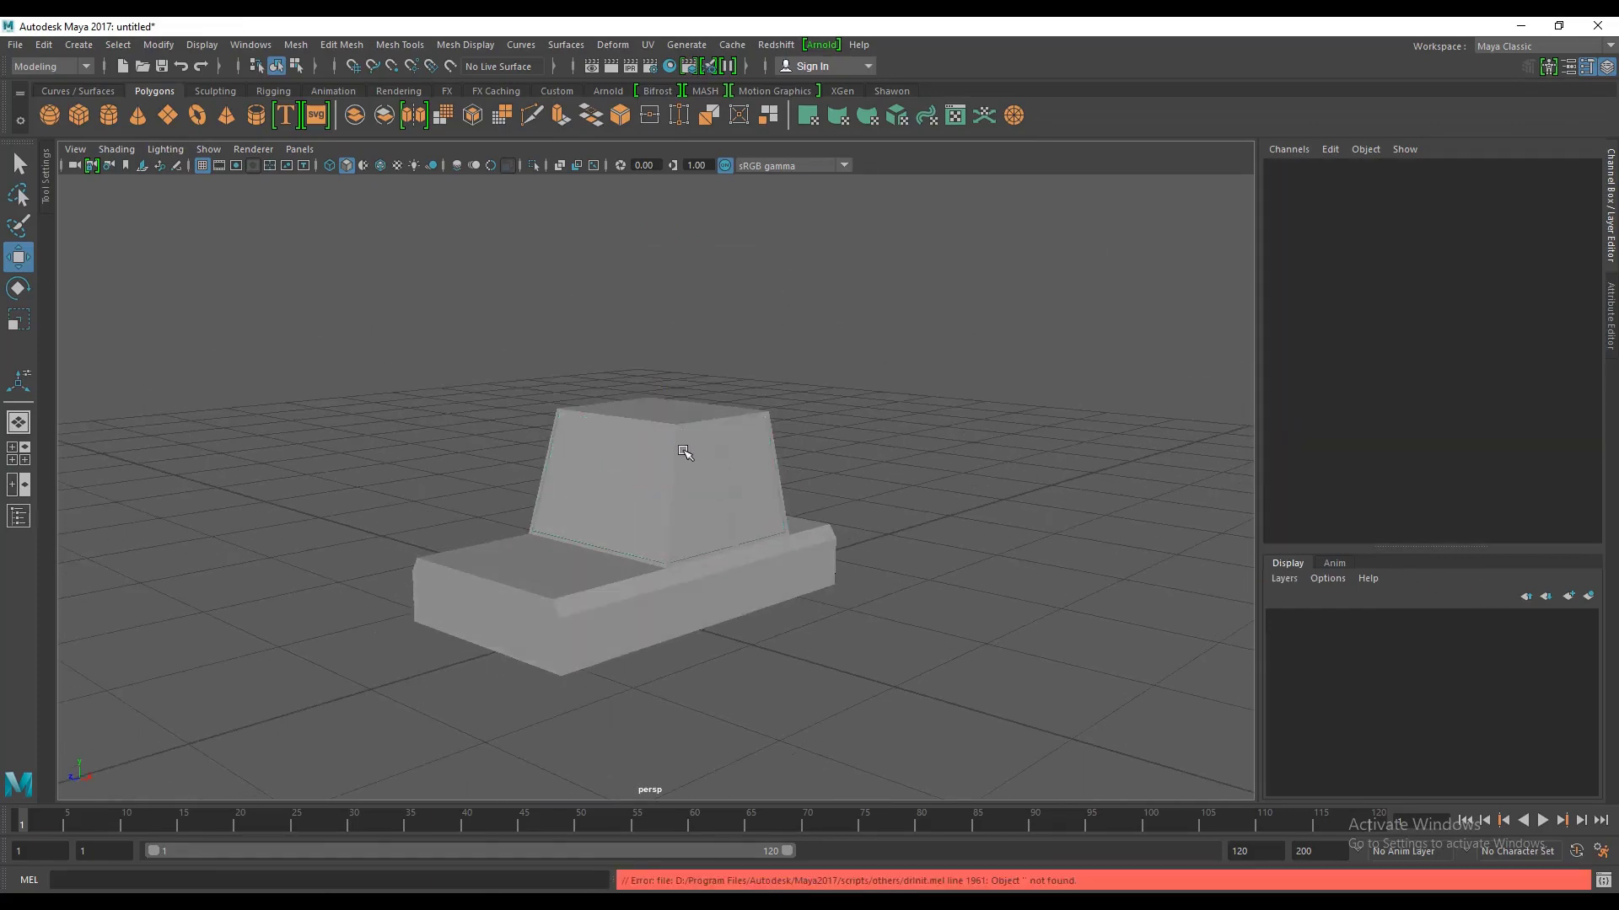
{"action": "left_click", "coordinate": [619, 481]}
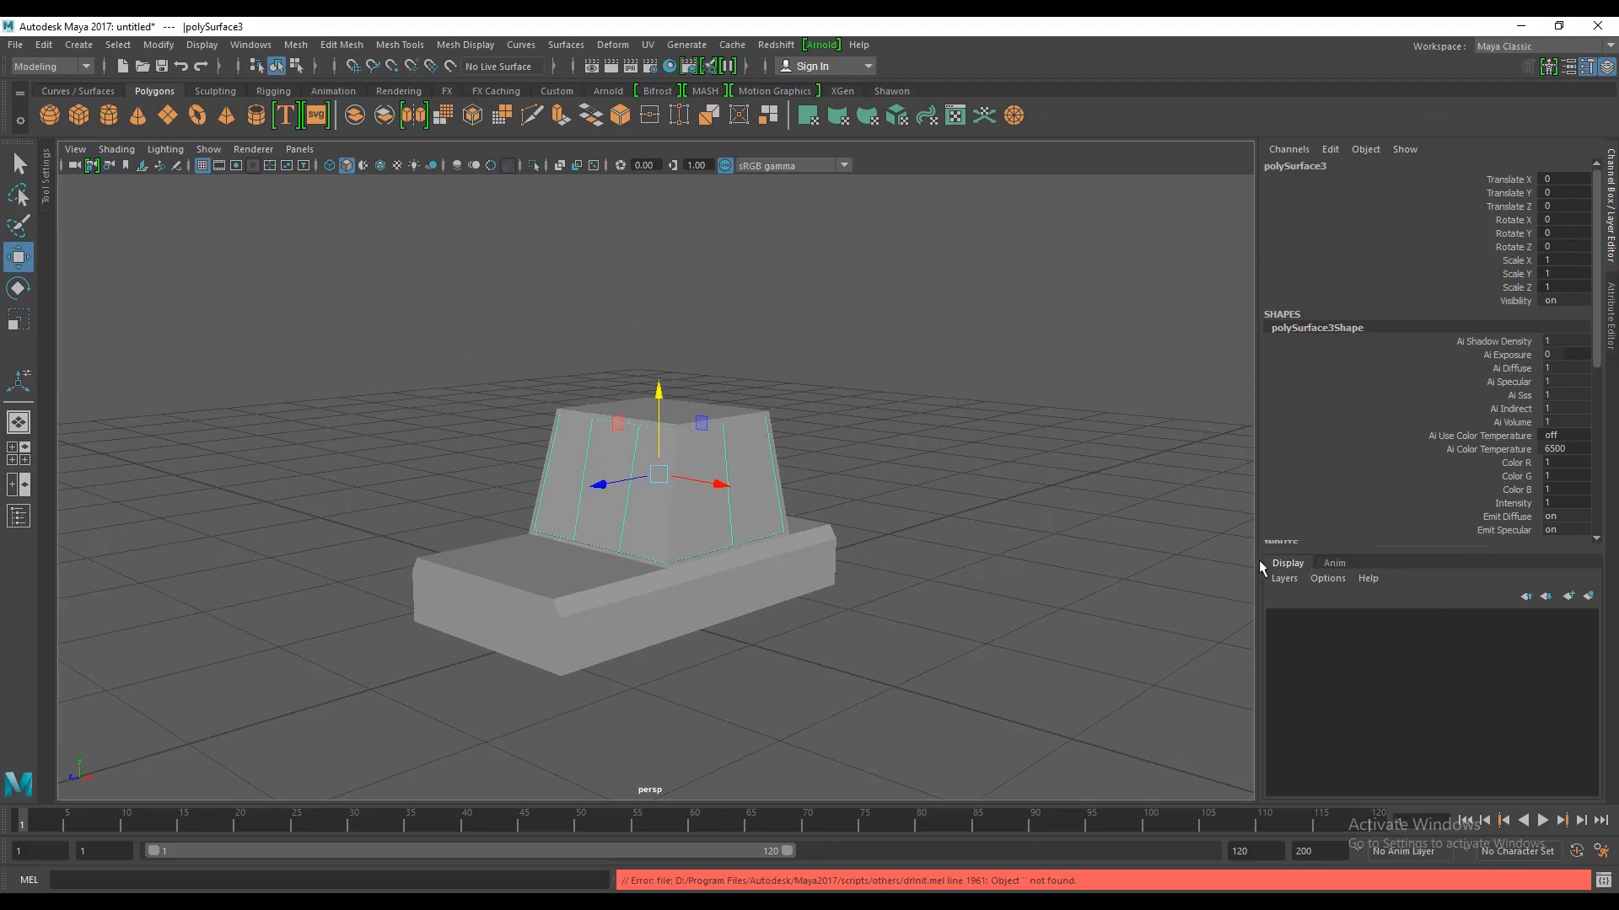
Step: Put the selected glass in a new display layer named glass
{"action": "left_click", "coordinate": [1589, 597]}
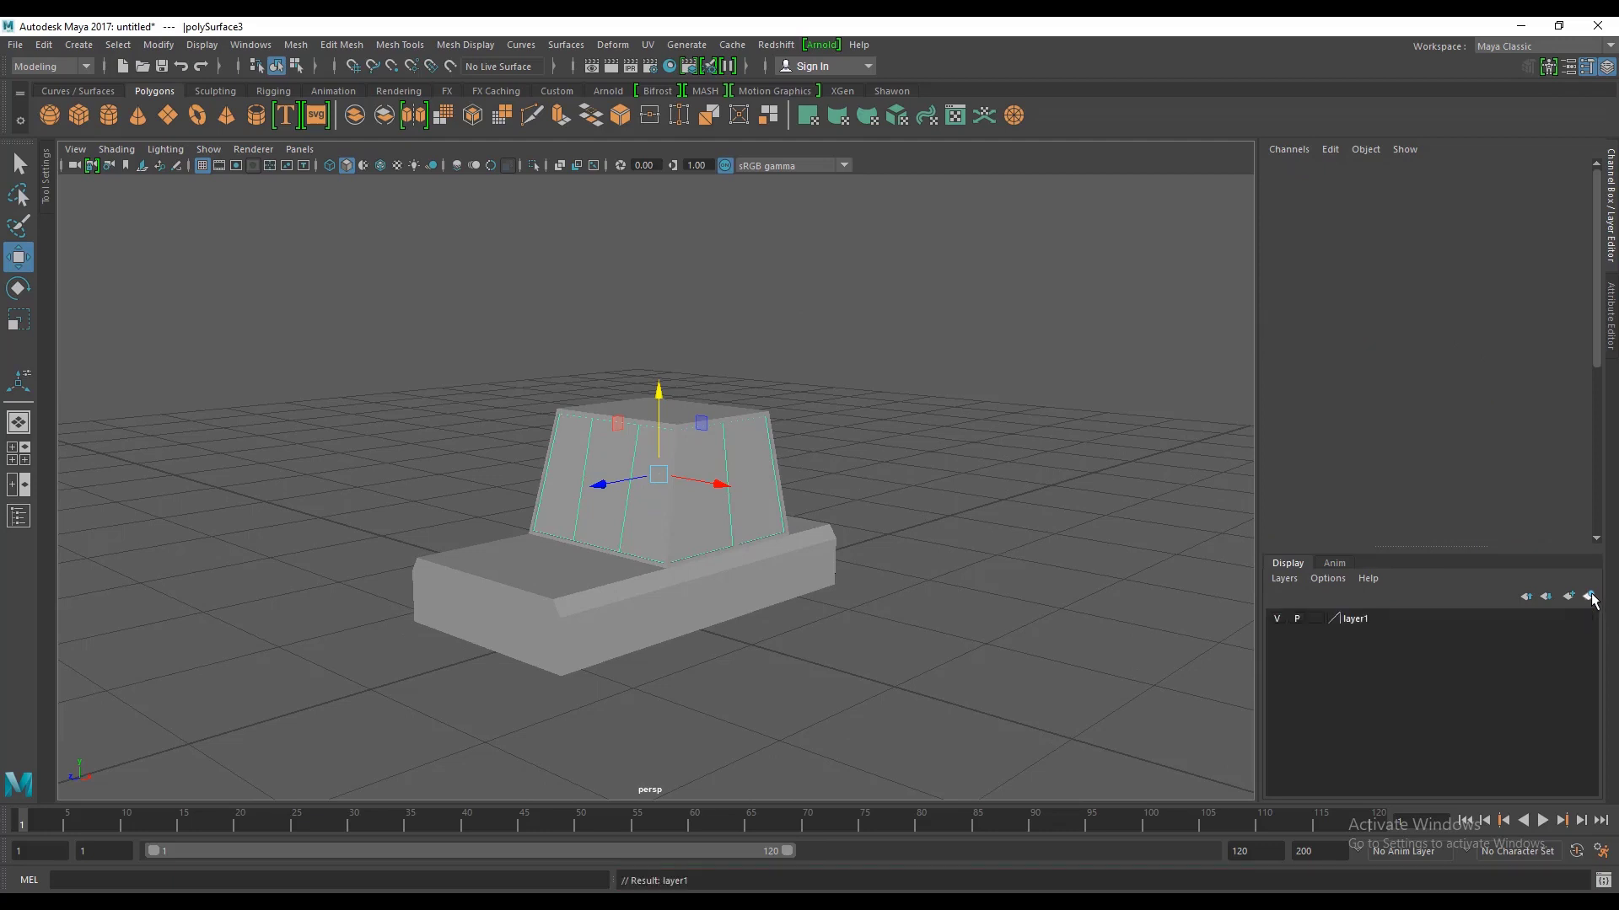
{"action": "double_click", "coordinate": [1356, 620]}
{"action": "type", "text": "glass"}
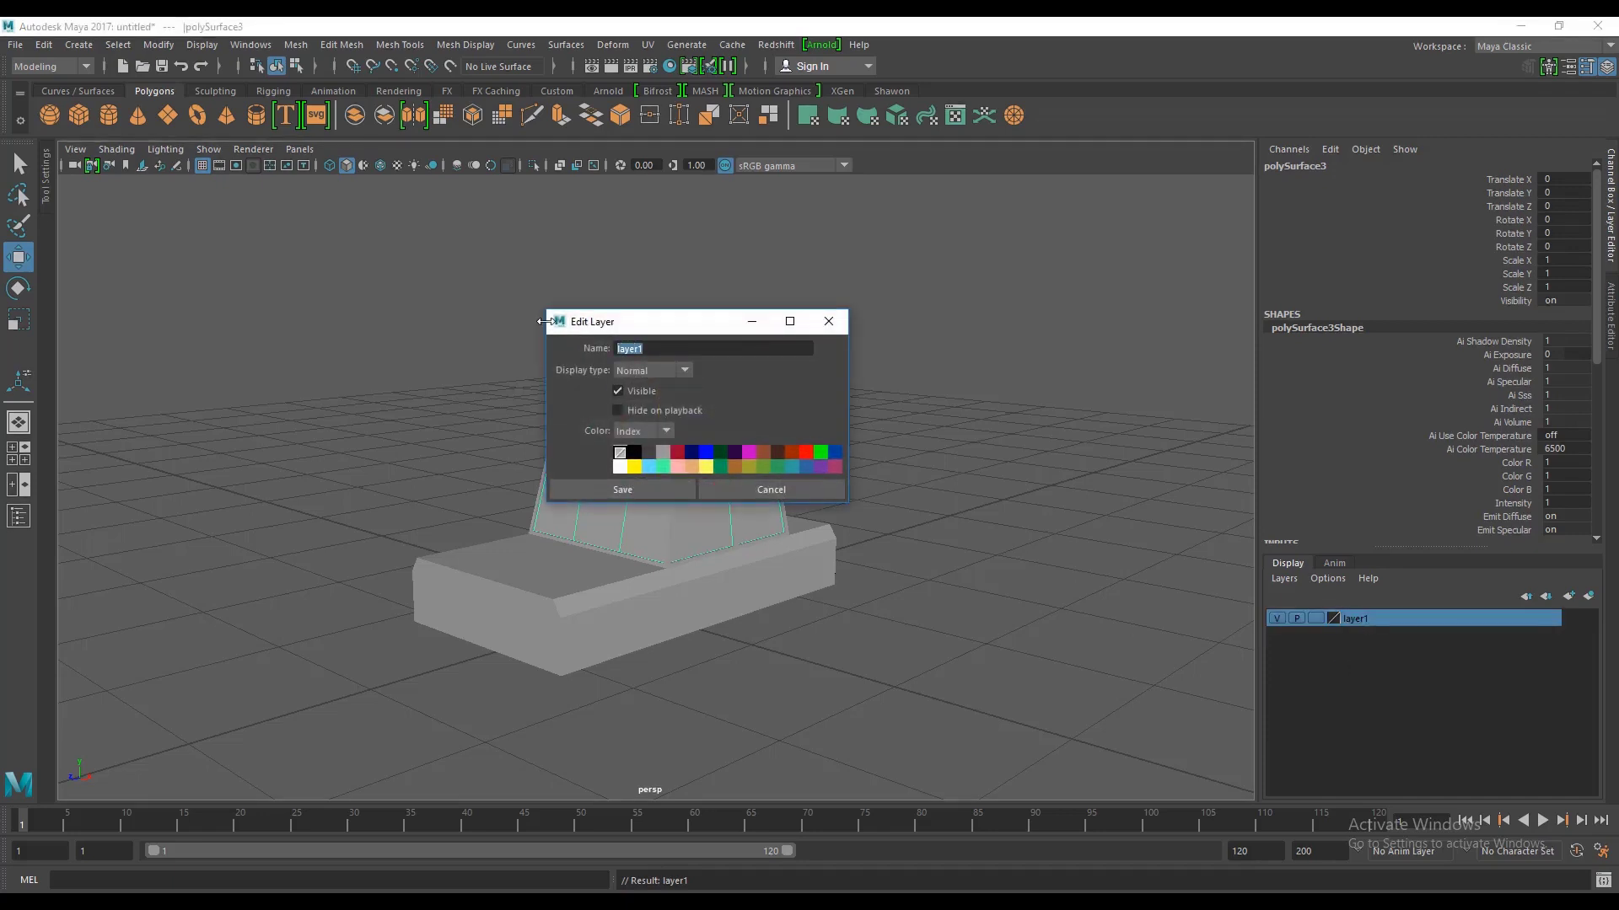
{"action": "left_click", "coordinate": [621, 491]}
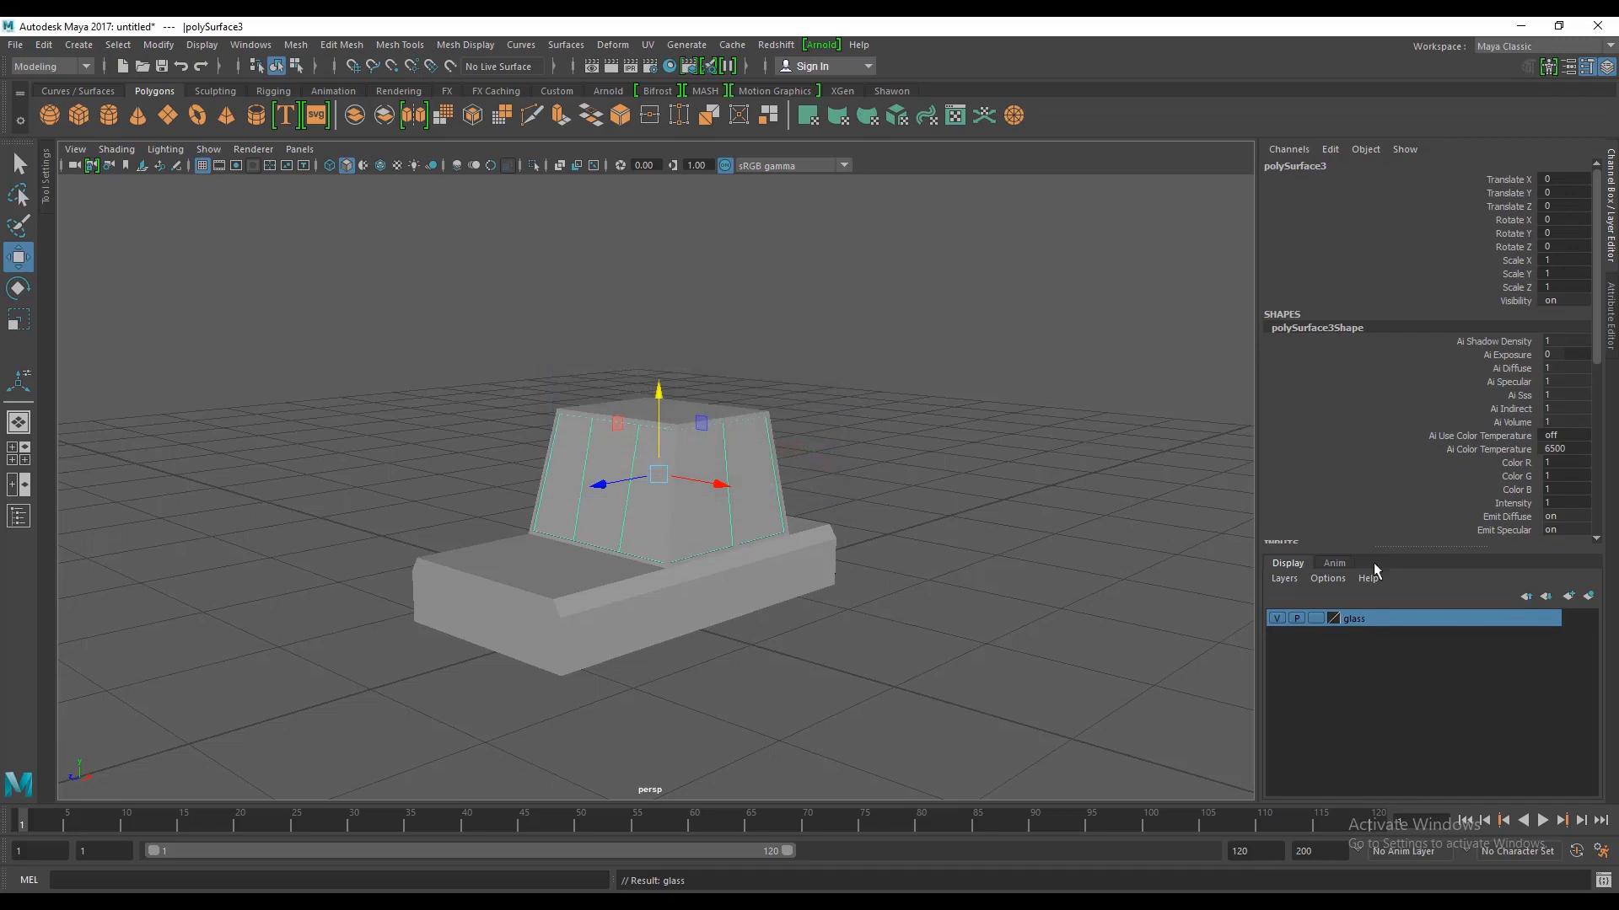
{"action": "left_click", "coordinate": [1278, 618]}
{"action": "left_click", "coordinate": [1278, 618]}
Step: Put the car body in a new display layer named car_body
{"action": "left_click", "coordinate": [841, 234]}
{"action": "left_click", "coordinate": [787, 590]}
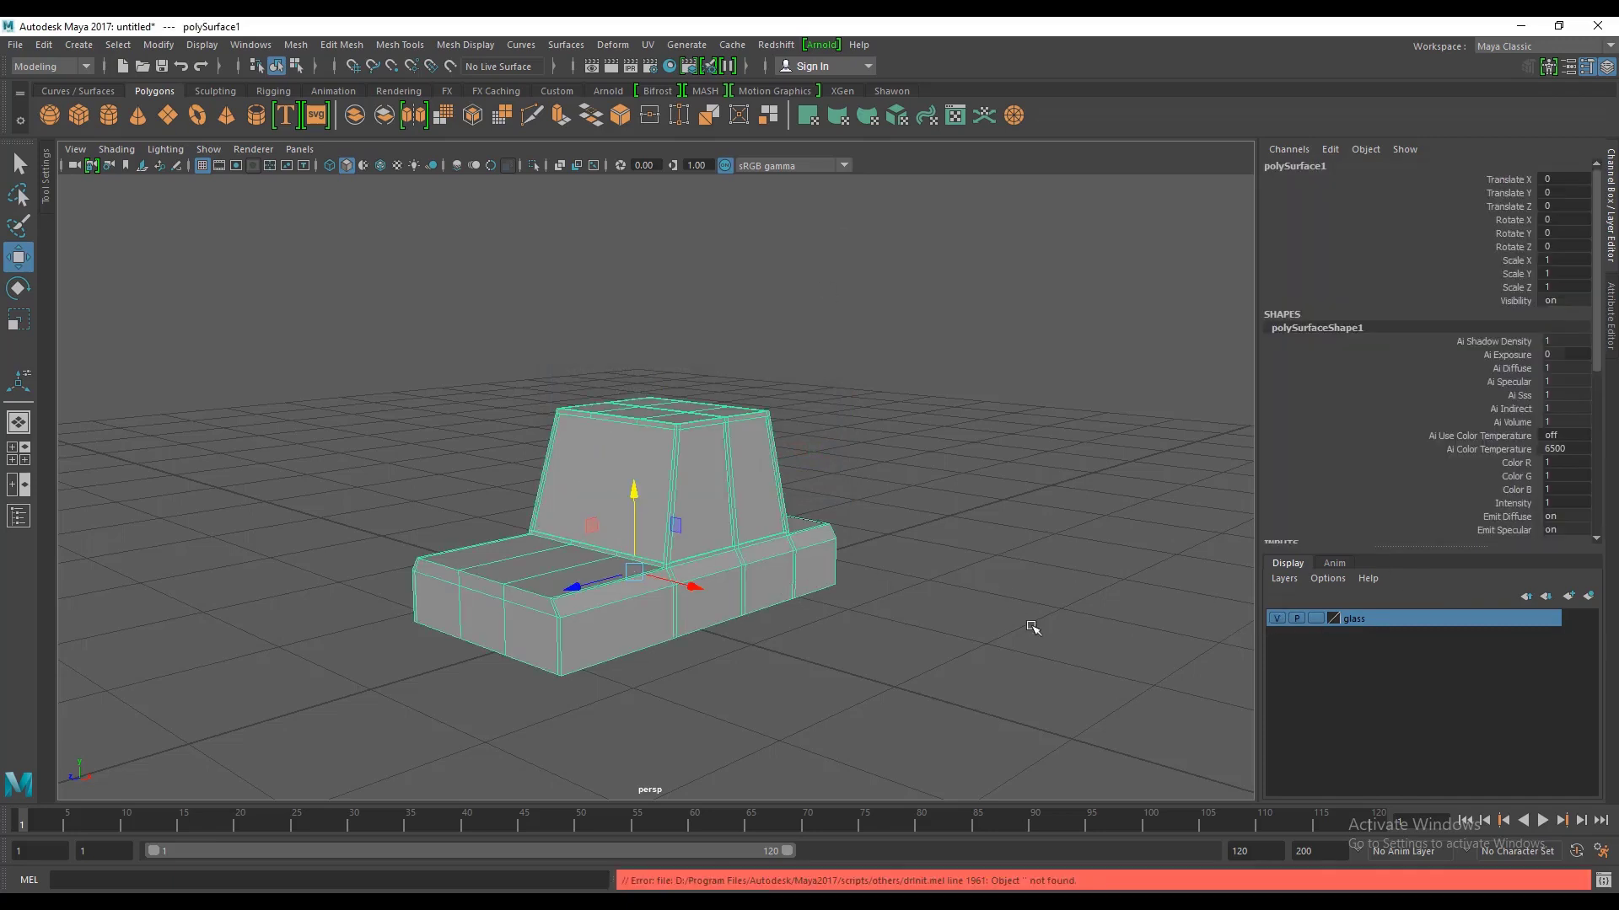
{"action": "left_click", "coordinate": [1588, 597]}
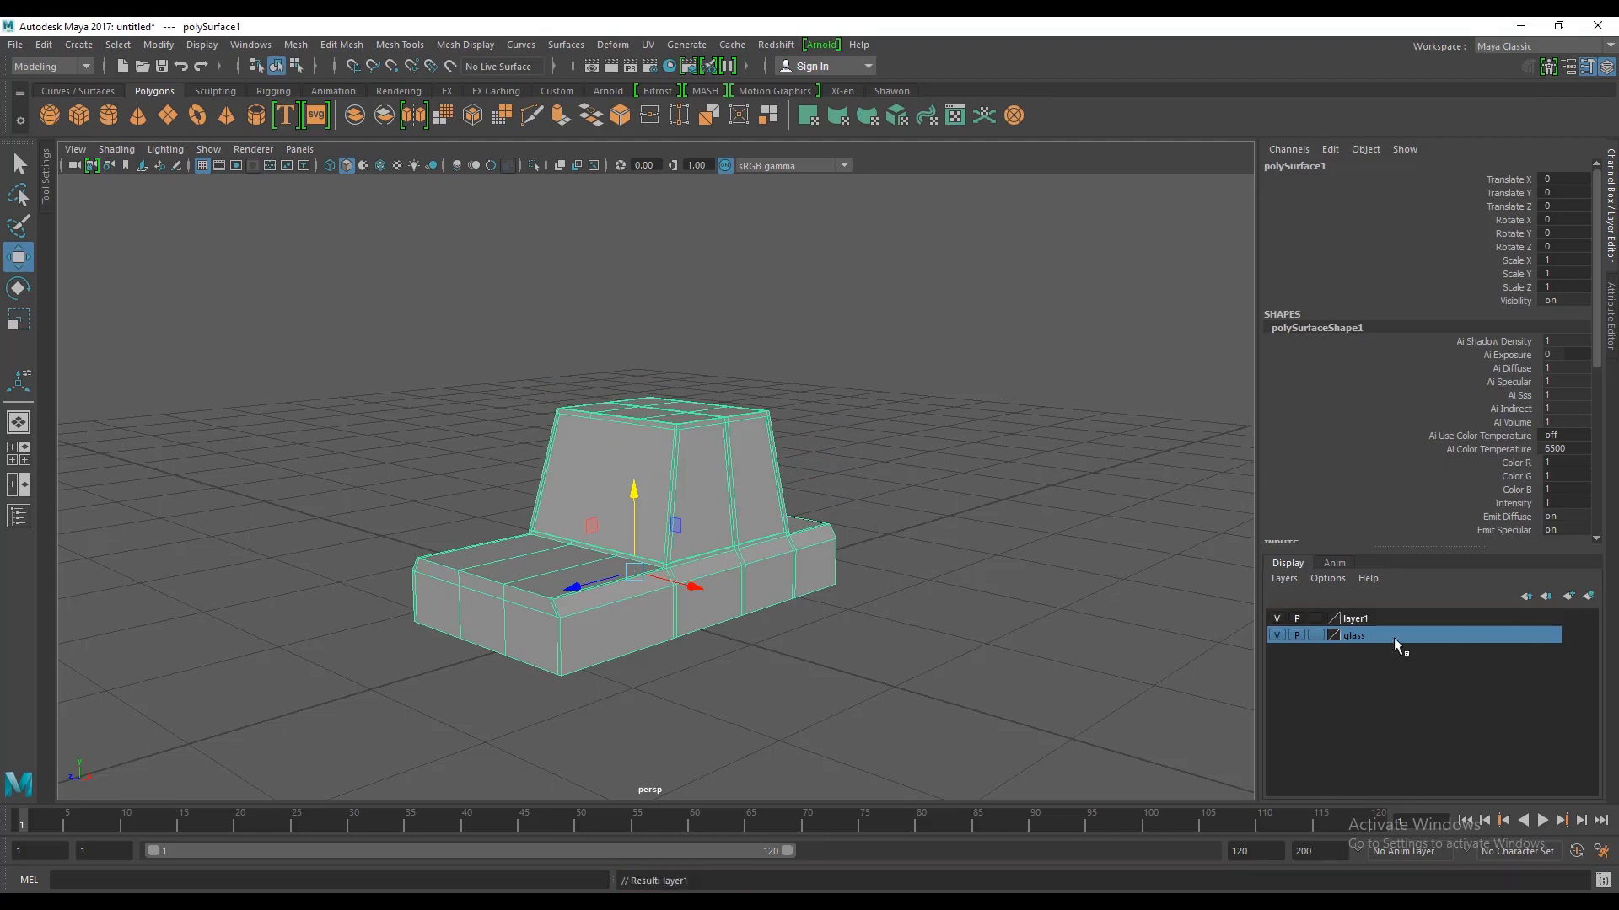
{"action": "double_click", "coordinate": [1354, 620]}
{"action": "type", "text": "car_body"}
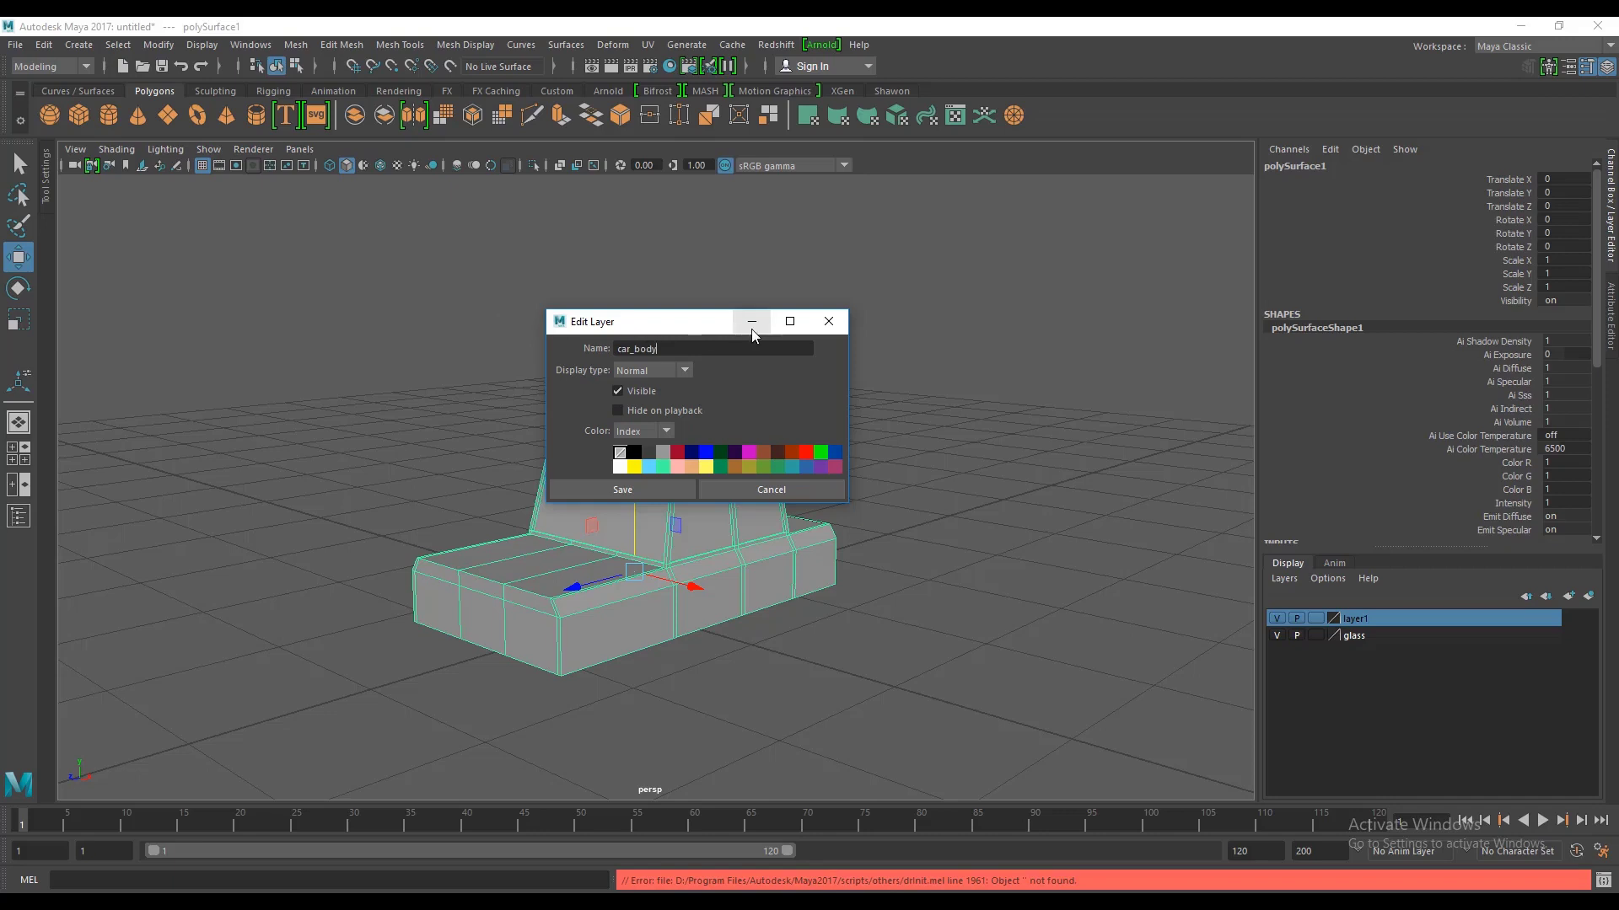
{"action": "left_click", "coordinate": [670, 496]}
{"action": "left_click", "coordinate": [1278, 619]}
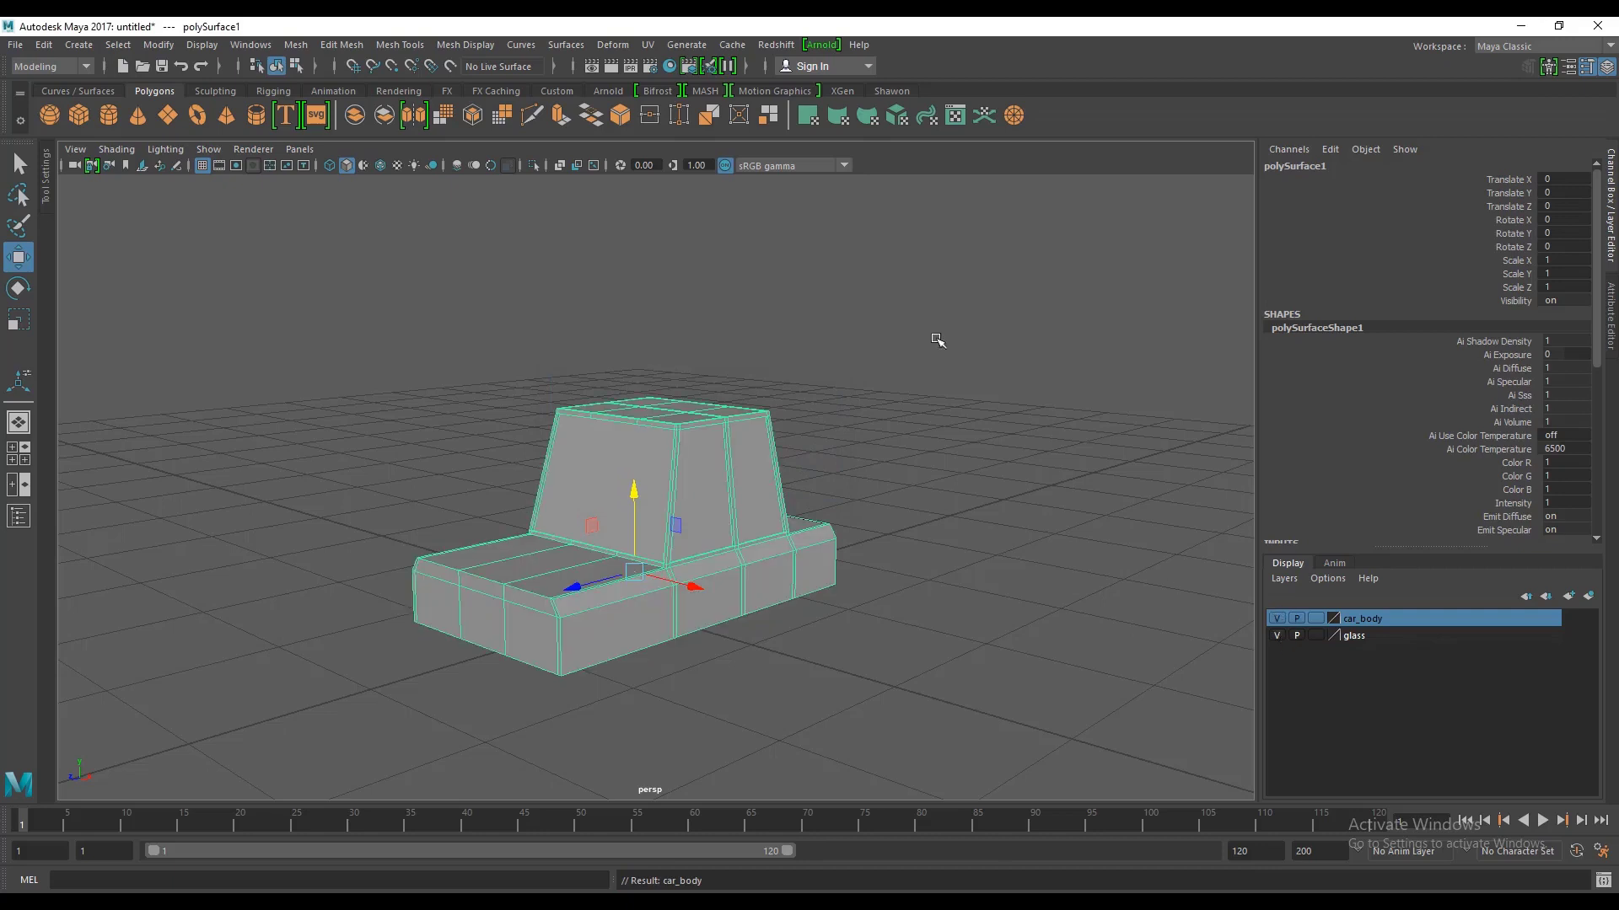
{"action": "left_click", "coordinate": [881, 317]}
{"action": "left_click", "coordinate": [1278, 619]}
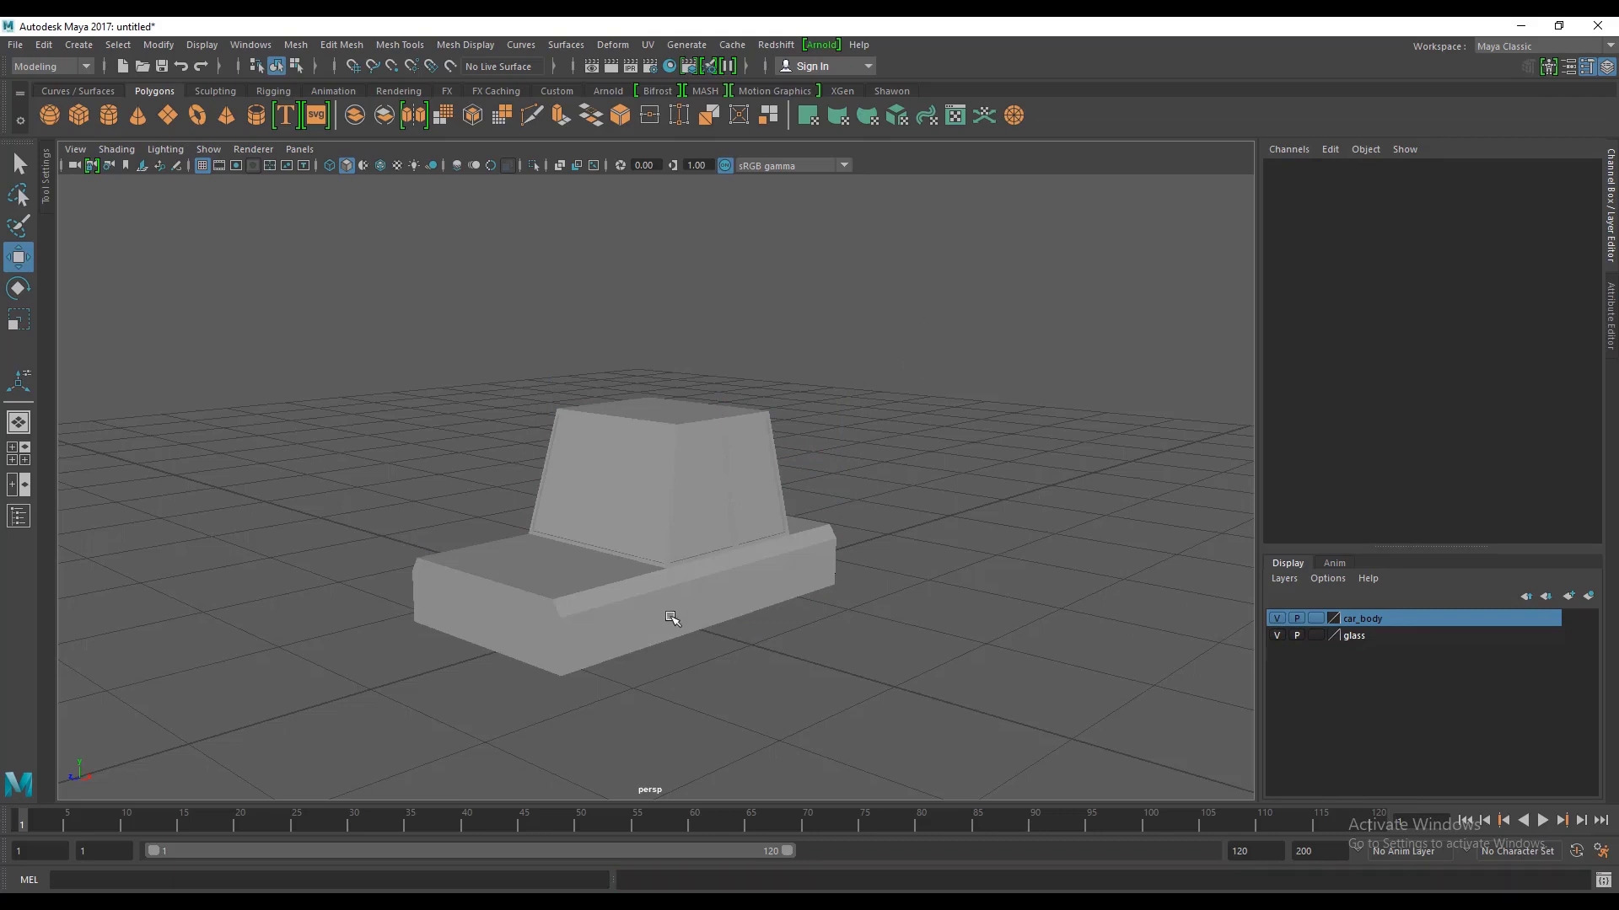
{"action": "scroll", "coordinate": [673, 618], "scroll_direction": "up", "scroll_amount": 2}
{"action": "scroll", "coordinate": [705, 596], "scroll_direction": "down", "scroll_amount": 1}
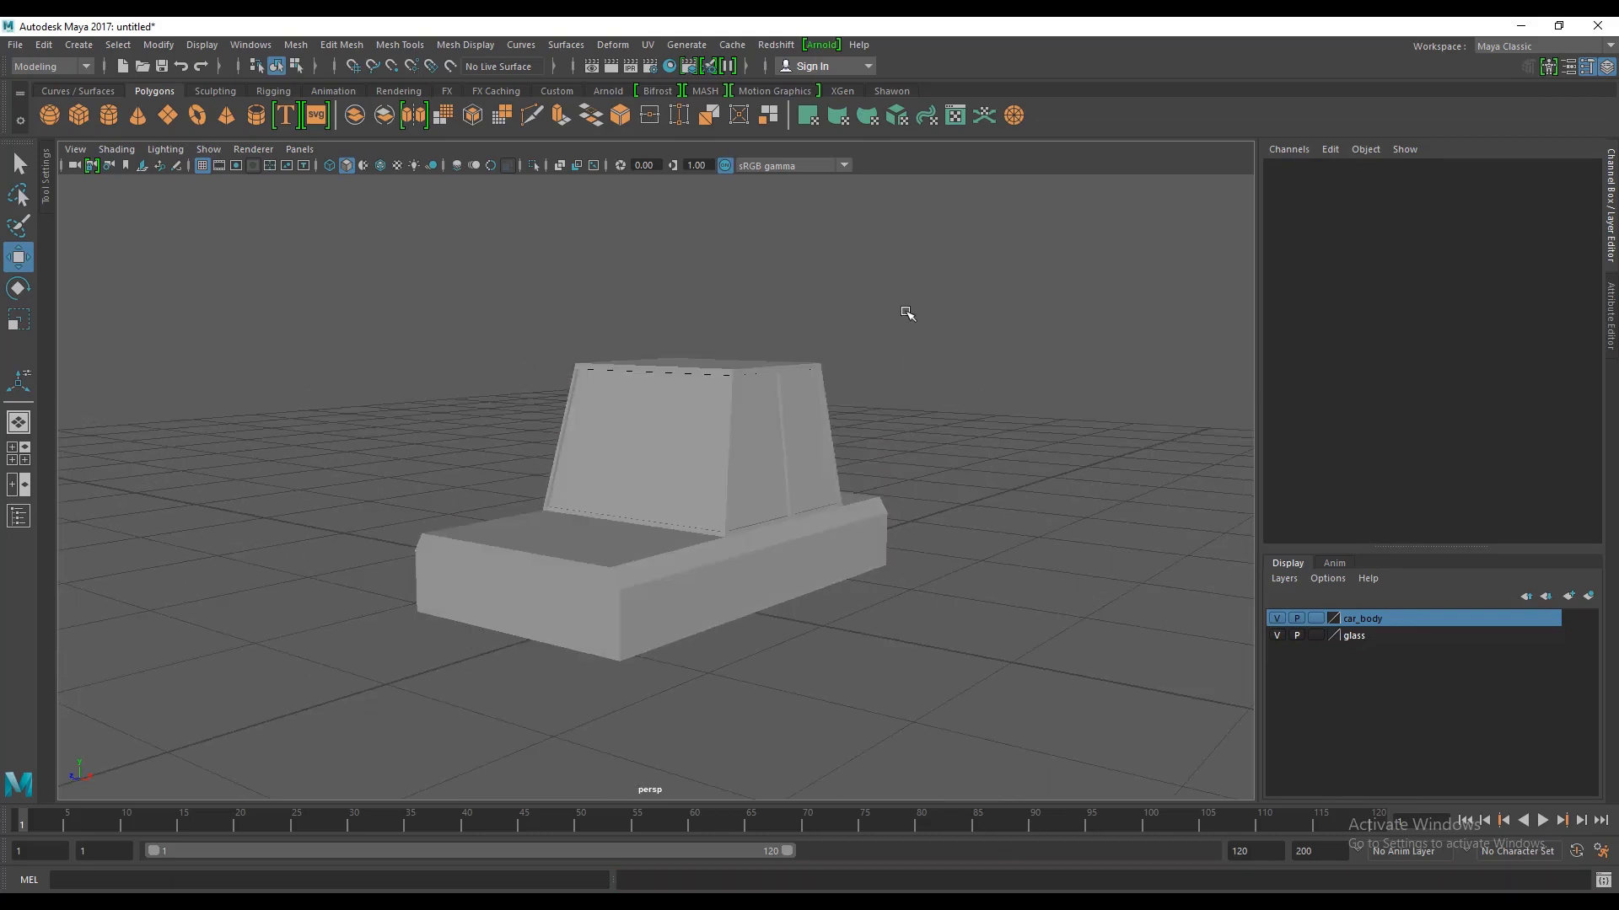
{"action": "mouse_move", "coordinate": [773, 556]}
{"action": "left_mouse_down", "text": "alt"}
{"action": "mouse_move", "coordinate": [852, 589]}
{"action": "mouse_move", "coordinate": [787, 589]}
{"action": "mouse_move", "coordinate": [697, 553]}
{"action": "mouse_move", "coordinate": [888, 578]}
{"action": "mouse_move", "coordinate": [824, 590]}
{"action": "mouse_move", "coordinate": [860, 552]}
{"action": "mouse_move", "coordinate": [829, 625]}
{"action": "left_mouse_up", "text": "alt"}
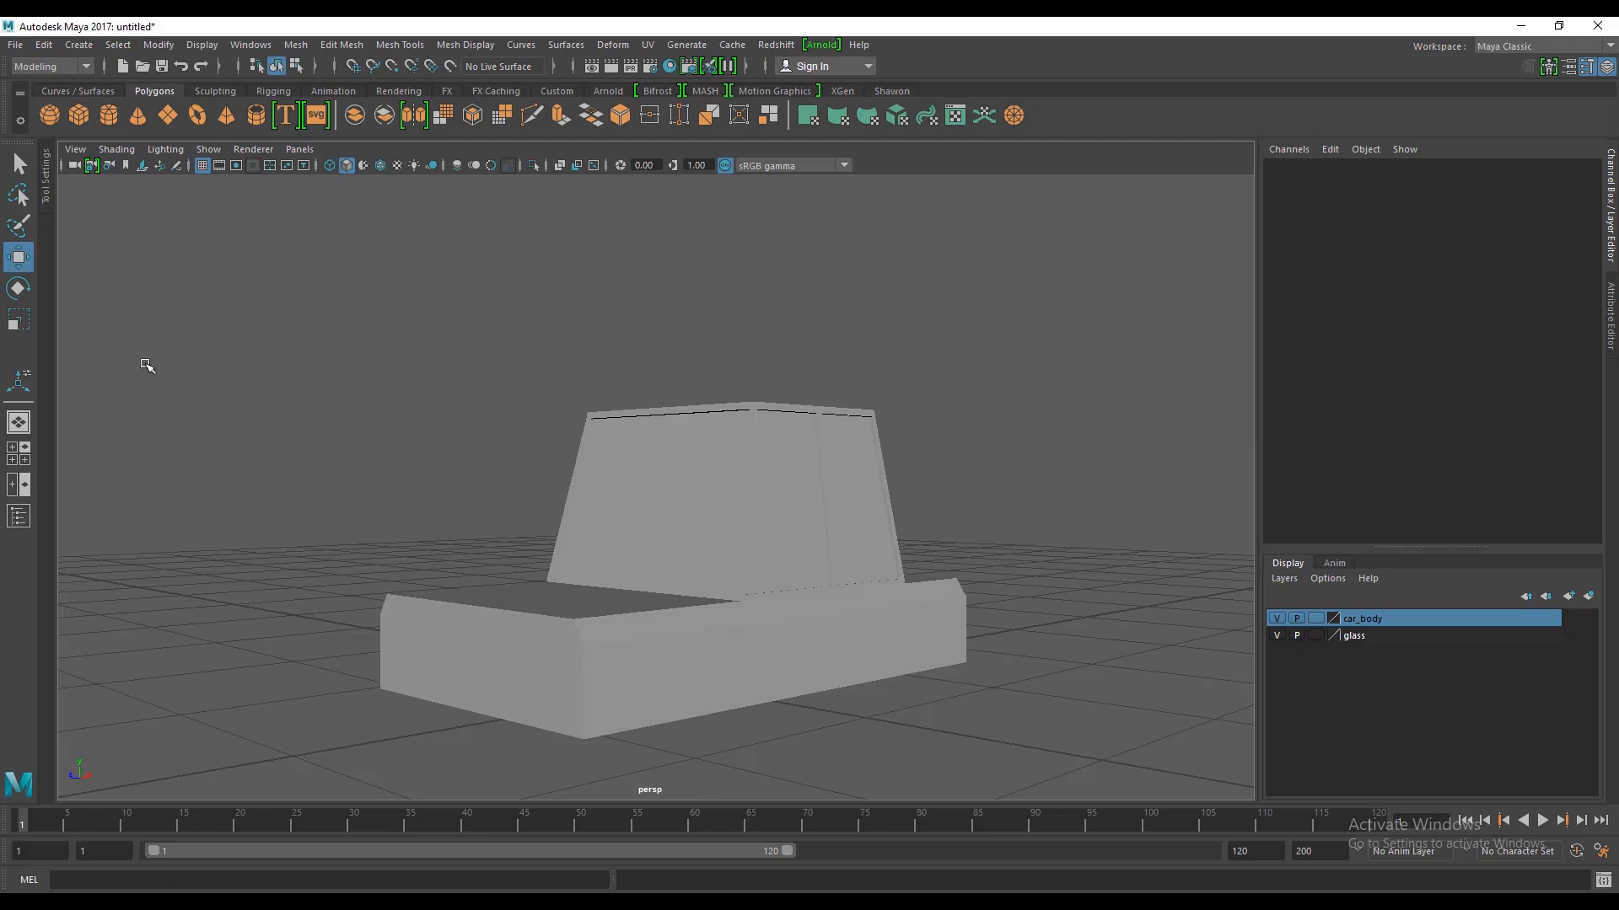
{"action": "left_click_drag", "start_coordinate": [415, 381], "coordinate": [415, 394], "text": "alt"}
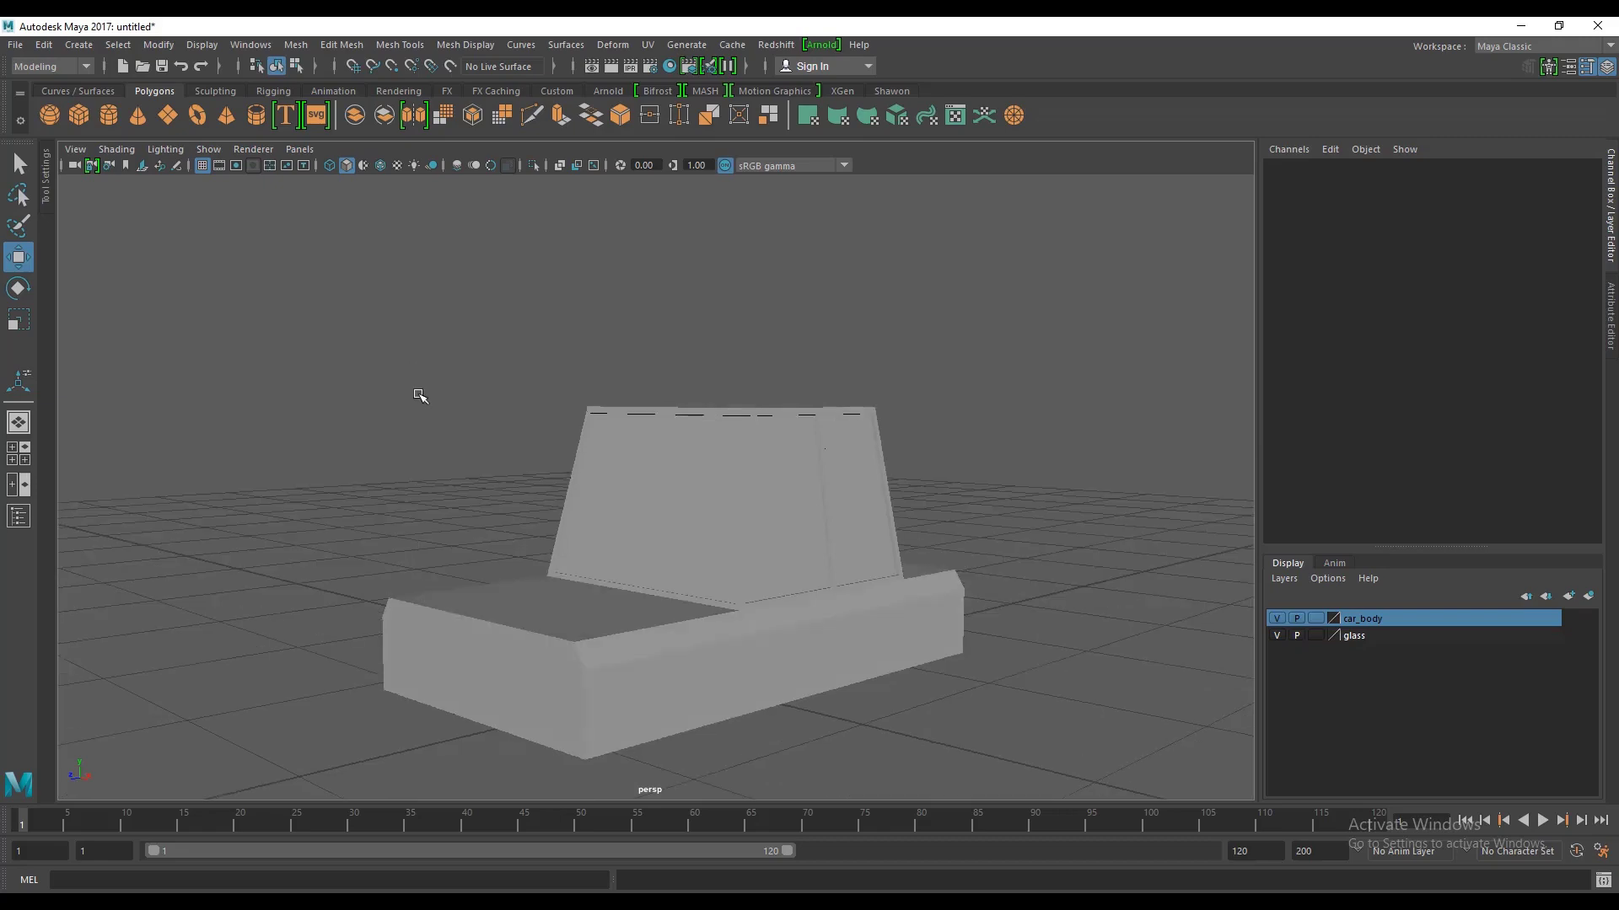
{"action": "scroll", "coordinate": [463, 437], "scroll_direction": "down", "scroll_amount": 3}
{"action": "scroll", "coordinate": [488, 491], "scroll_direction": "up", "scroll_amount": 4}
{"action": "mouse_move", "coordinate": [488, 492]}
{"action": "left_mouse_down", "text": "alt"}
{"action": "mouse_move", "coordinate": [754, 502]}
{"action": "mouse_move", "coordinate": [433, 491]}
{"action": "left_mouse_up", "text": "alt"}
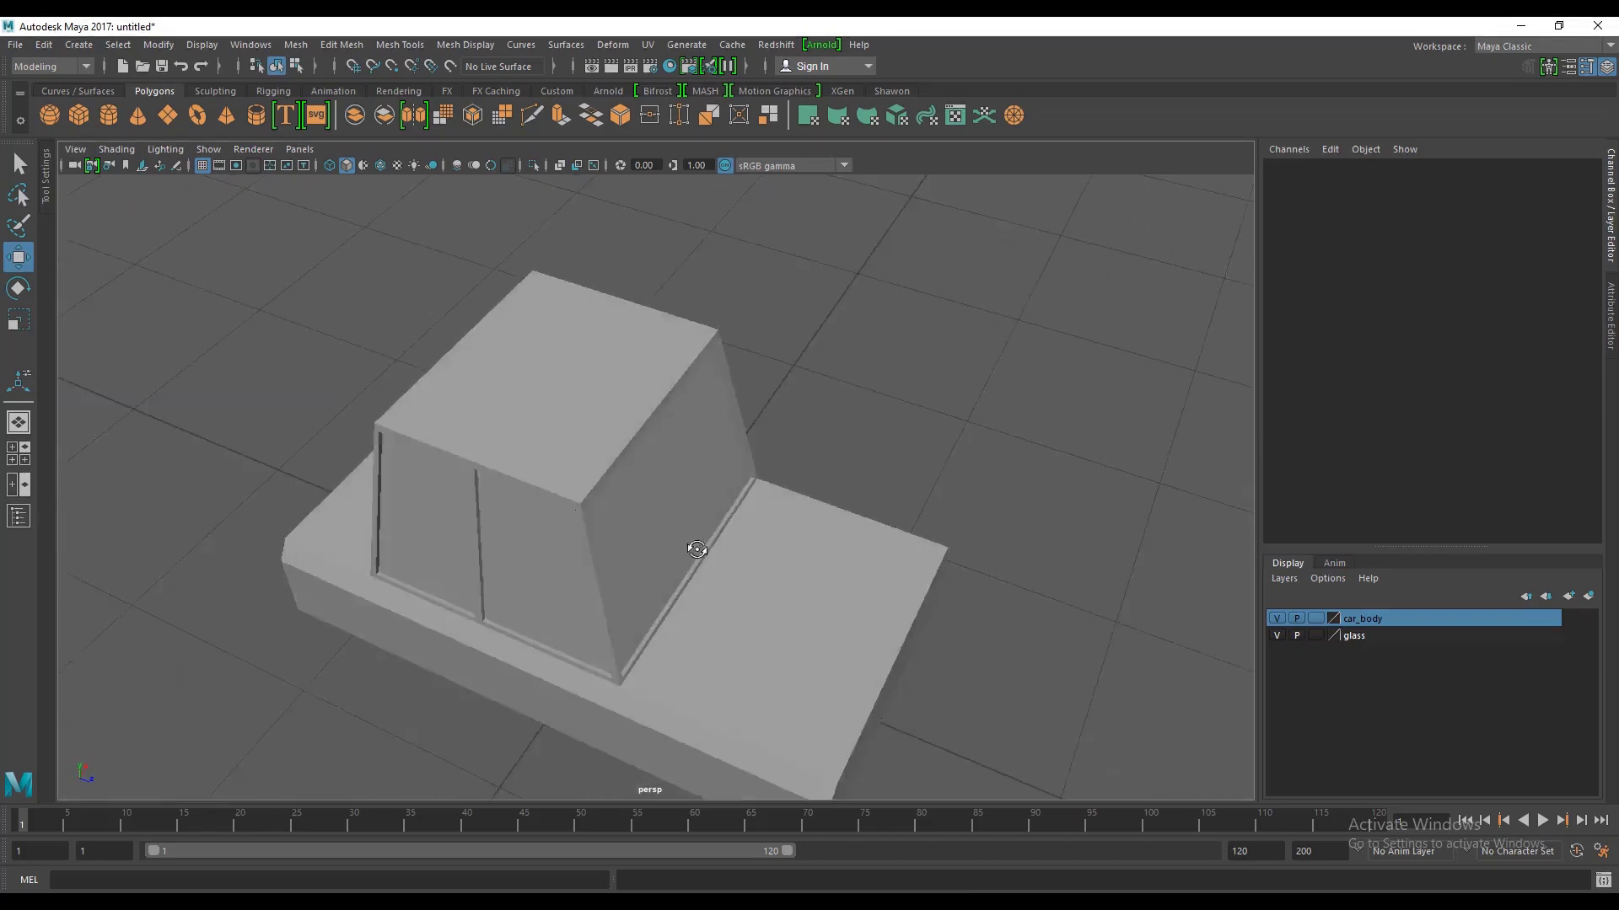
{"action": "mouse_move", "coordinate": [620, 550]}
{"action": "left_mouse_down", "text": "alt"}
{"action": "mouse_move", "coordinate": [441, 494]}
{"action": "mouse_move", "coordinate": [592, 512]}
{"action": "mouse_move", "coordinate": [594, 537]}
{"action": "mouse_move", "coordinate": [548, 523]}
{"action": "left_mouse_up", "text": "alt"}
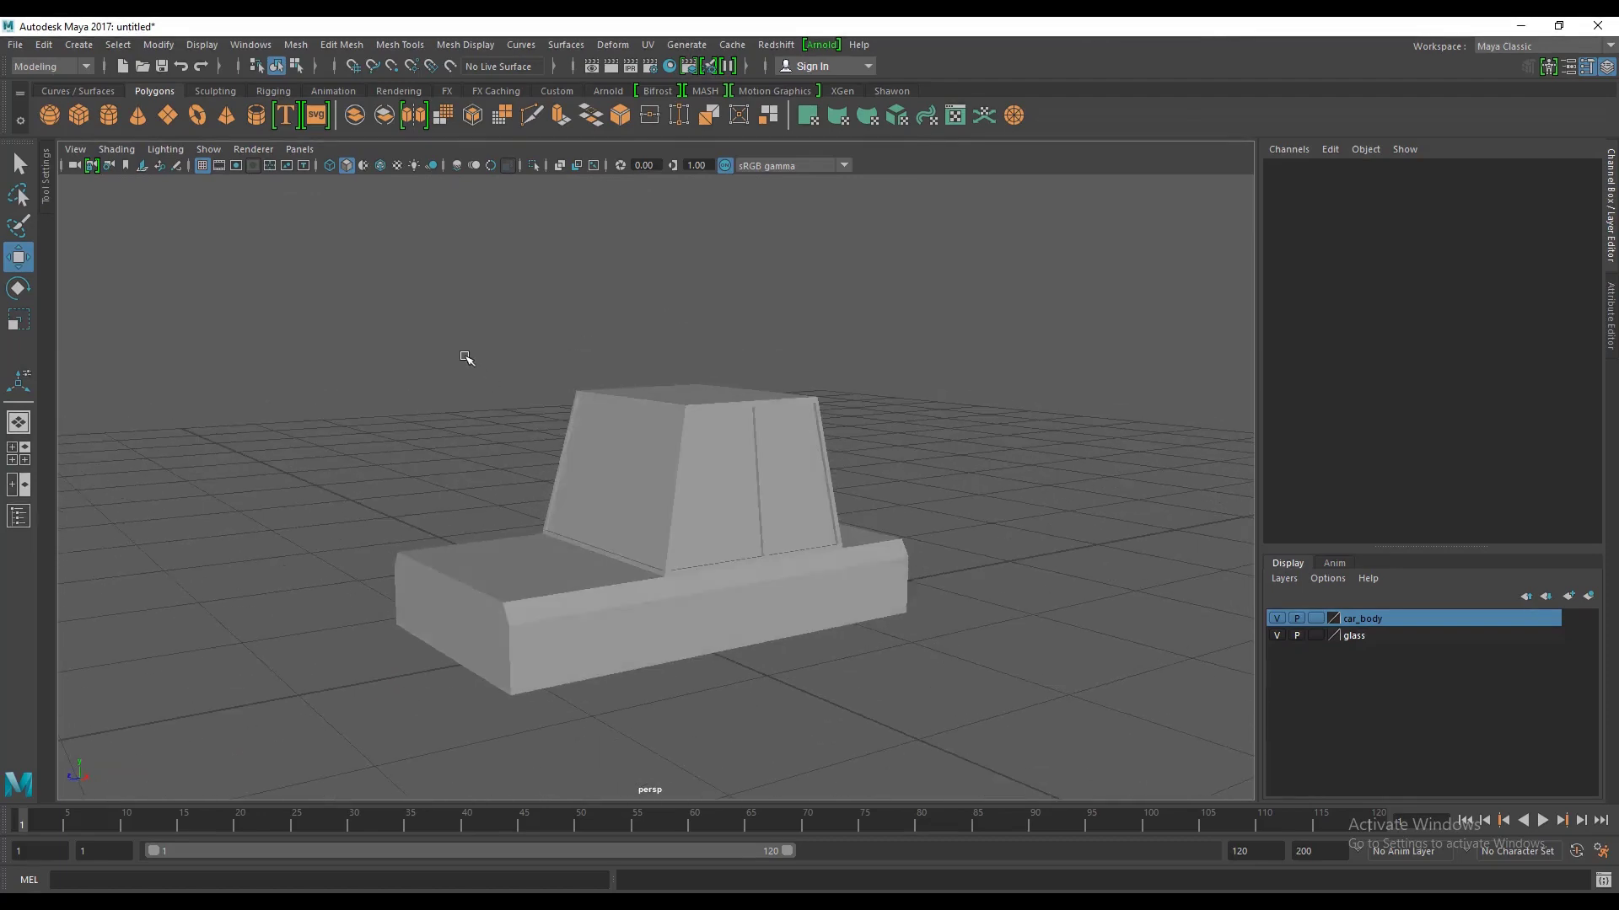
Step: Add a polygon cube, raise it above the car, and scale it flat in Y
{"action": "left_click", "coordinate": [78, 115]}
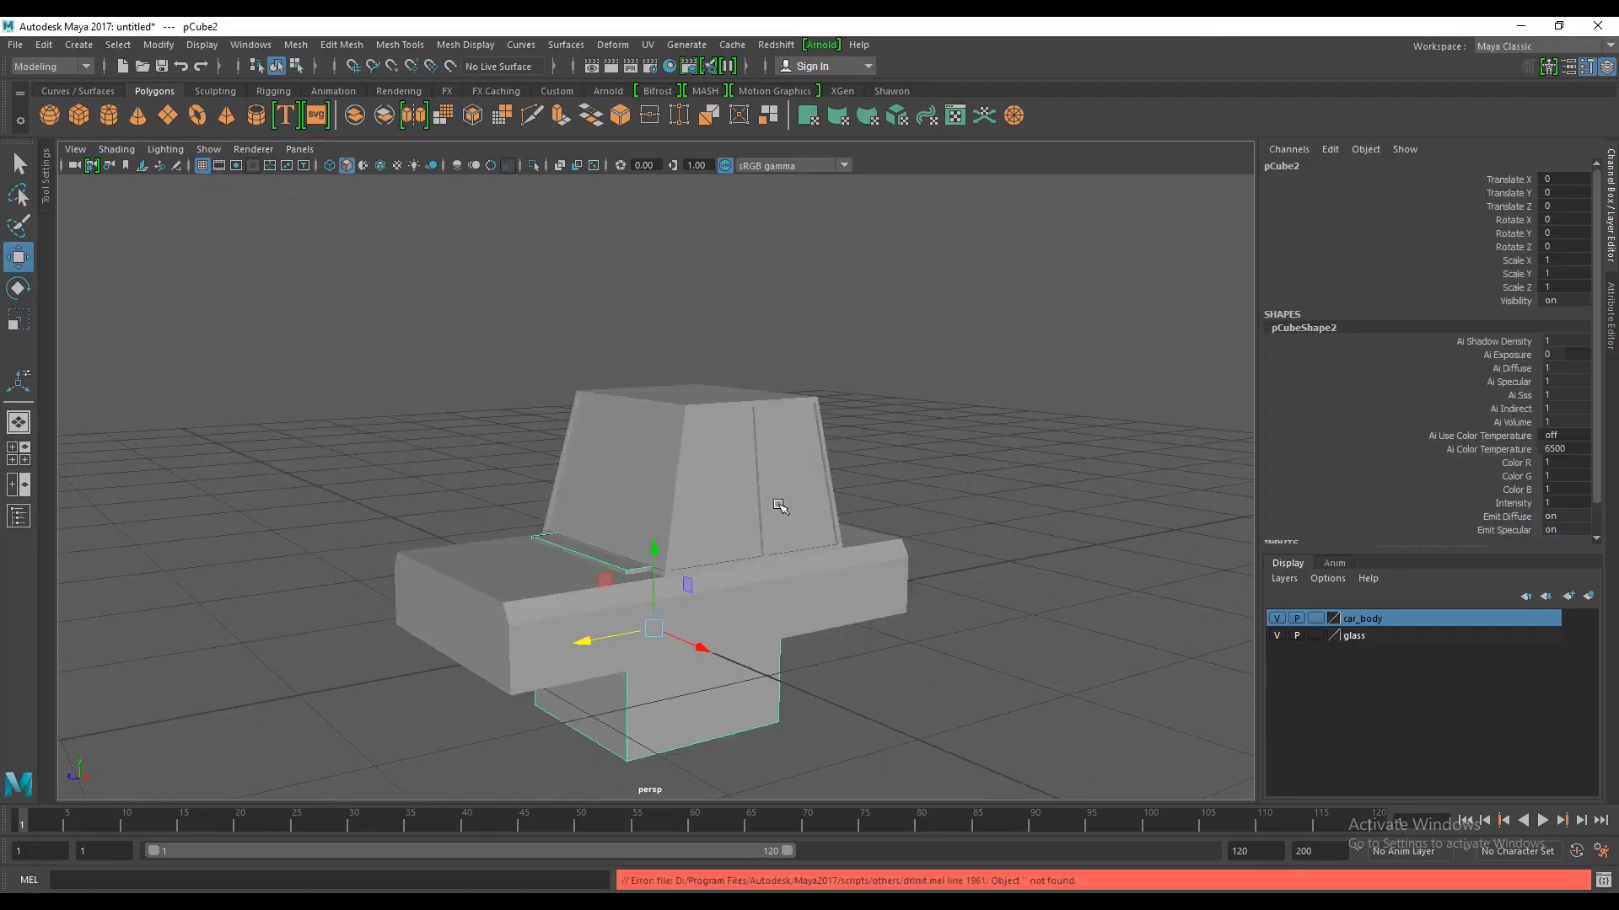
{"action": "mouse_move", "coordinate": [657, 548]}
{"action": "left_mouse_down"}
{"action": "mouse_move", "coordinate": [657, 337]}
{"action": "mouse_move", "coordinate": [666, 472]}
{"action": "left_mouse_up"}
{"action": "scroll", "coordinate": [666, 338], "scroll_direction": "down", "scroll_amount": 3}
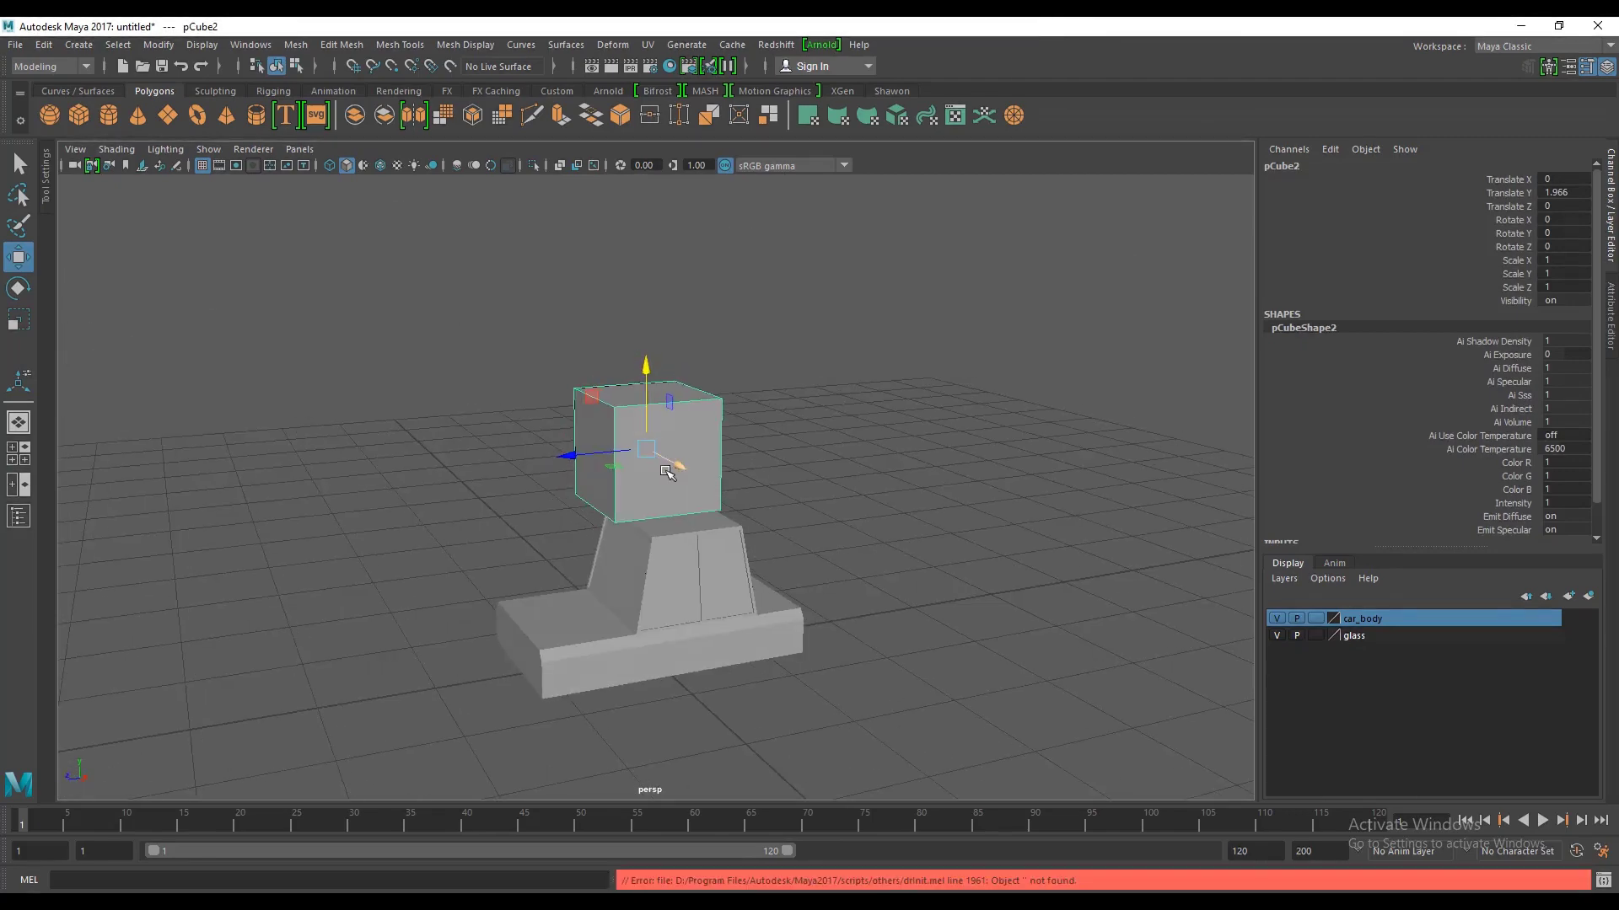
{"action": "key", "text": "r"}
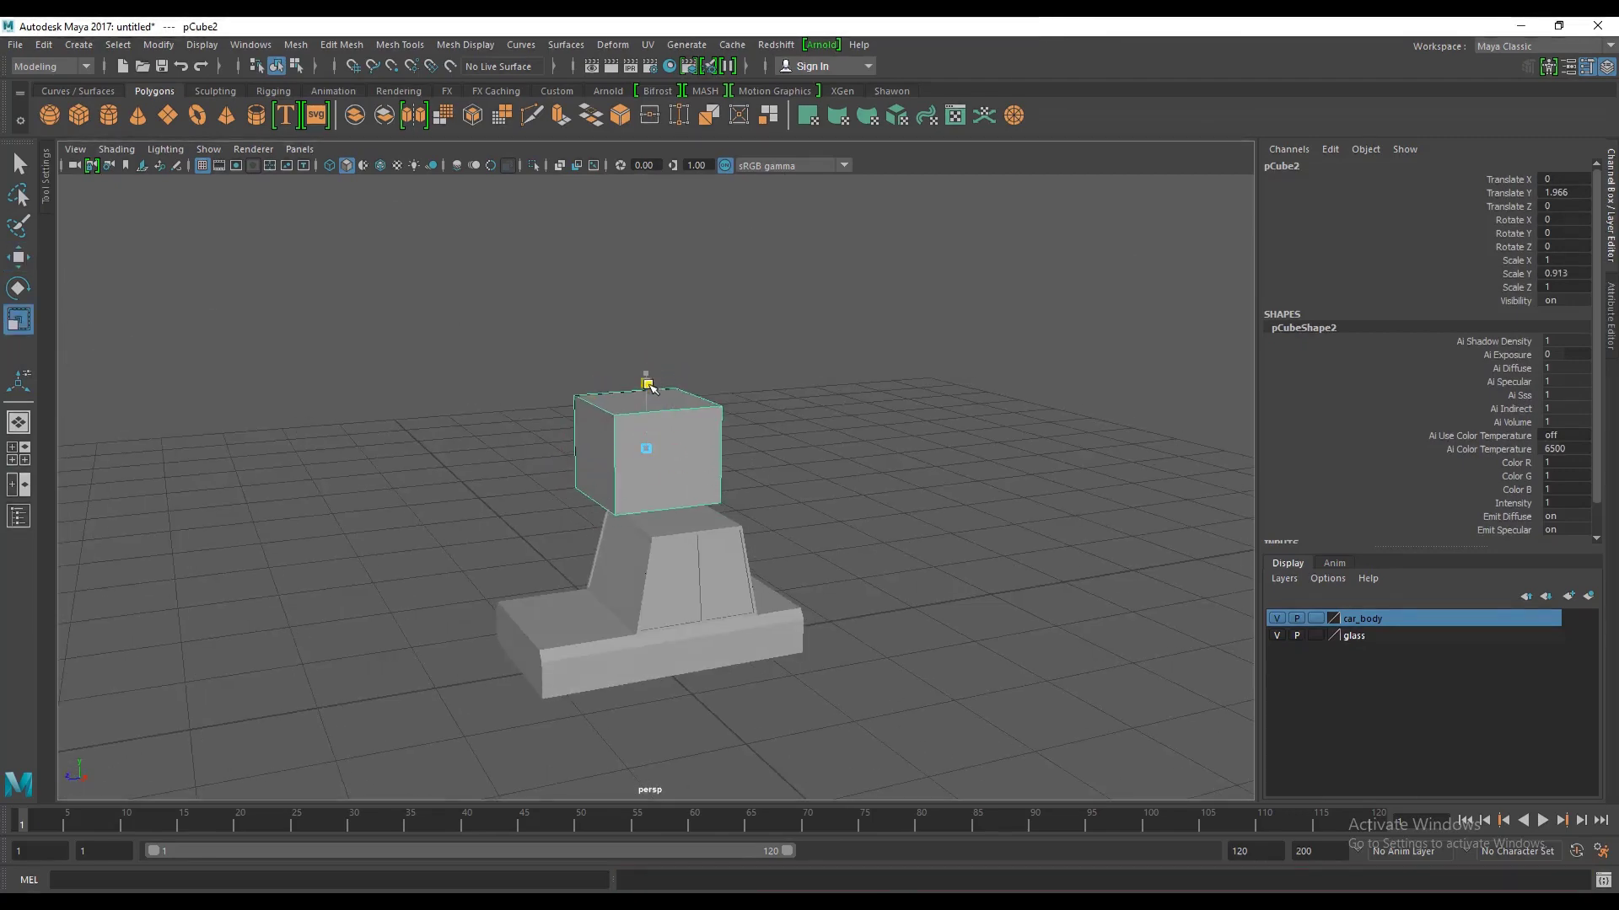
{"action": "left_click_drag", "start_coordinate": [646, 371], "coordinate": [660, 442]}
Step: Fine-tune the slab's thickness to a Y scale of 0.054 at Translate Y 1.966
{"action": "scroll", "coordinate": [668, 506], "scroll_direction": "up", "scroll_amount": 3}
{"action": "scroll", "coordinate": [686, 513], "scroll_direction": "up", "scroll_amount": 3}
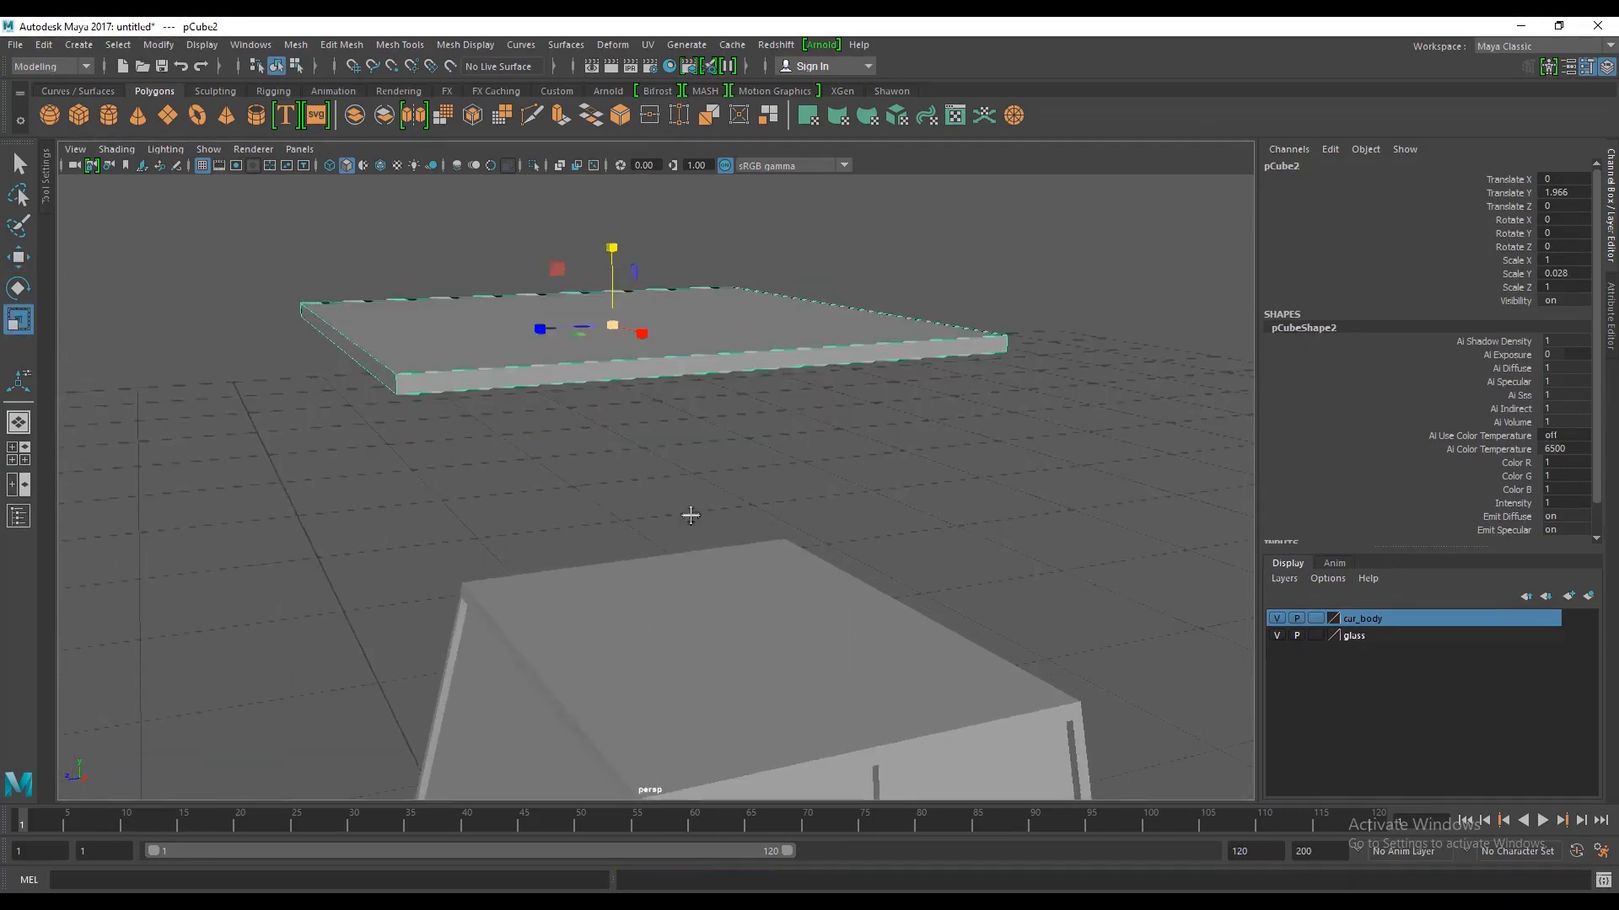
{"action": "left_click_drag", "start_coordinate": [686, 514], "coordinate": [679, 549], "text": "alt"}
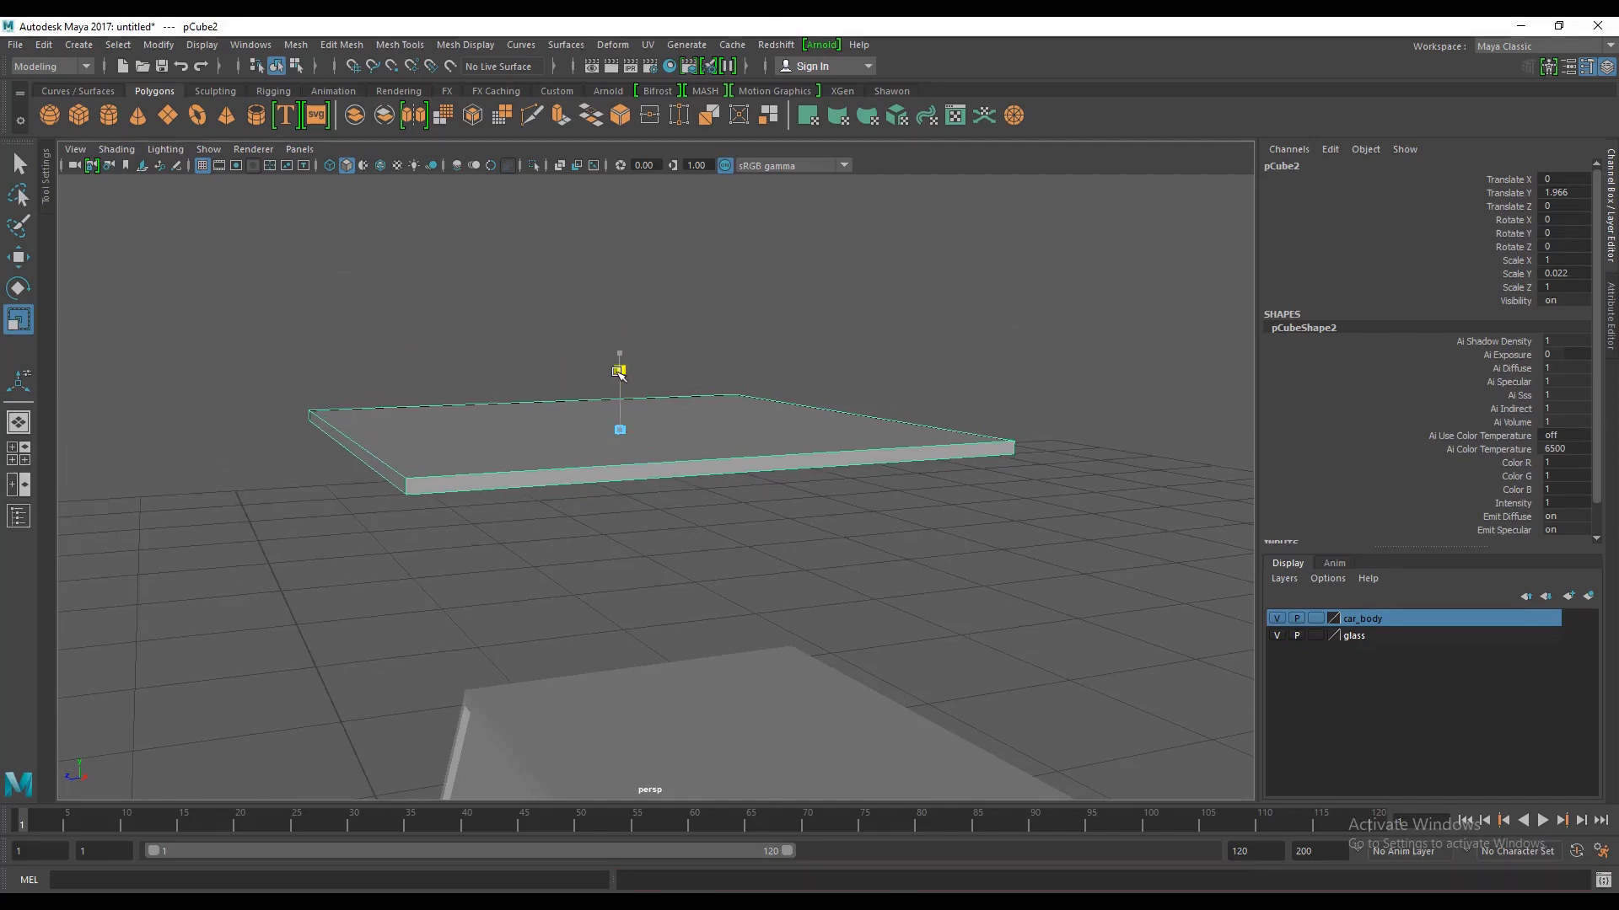
{"action": "mouse_move", "coordinate": [618, 356]}
{"action": "left_mouse_down"}
{"action": "mouse_move", "coordinate": [621, 423]}
{"action": "mouse_move", "coordinate": [585, 491]}
{"action": "left_mouse_up"}
{"action": "middle_click_drag", "start_coordinate": [586, 492], "coordinate": [660, 513], "text": "alt"}
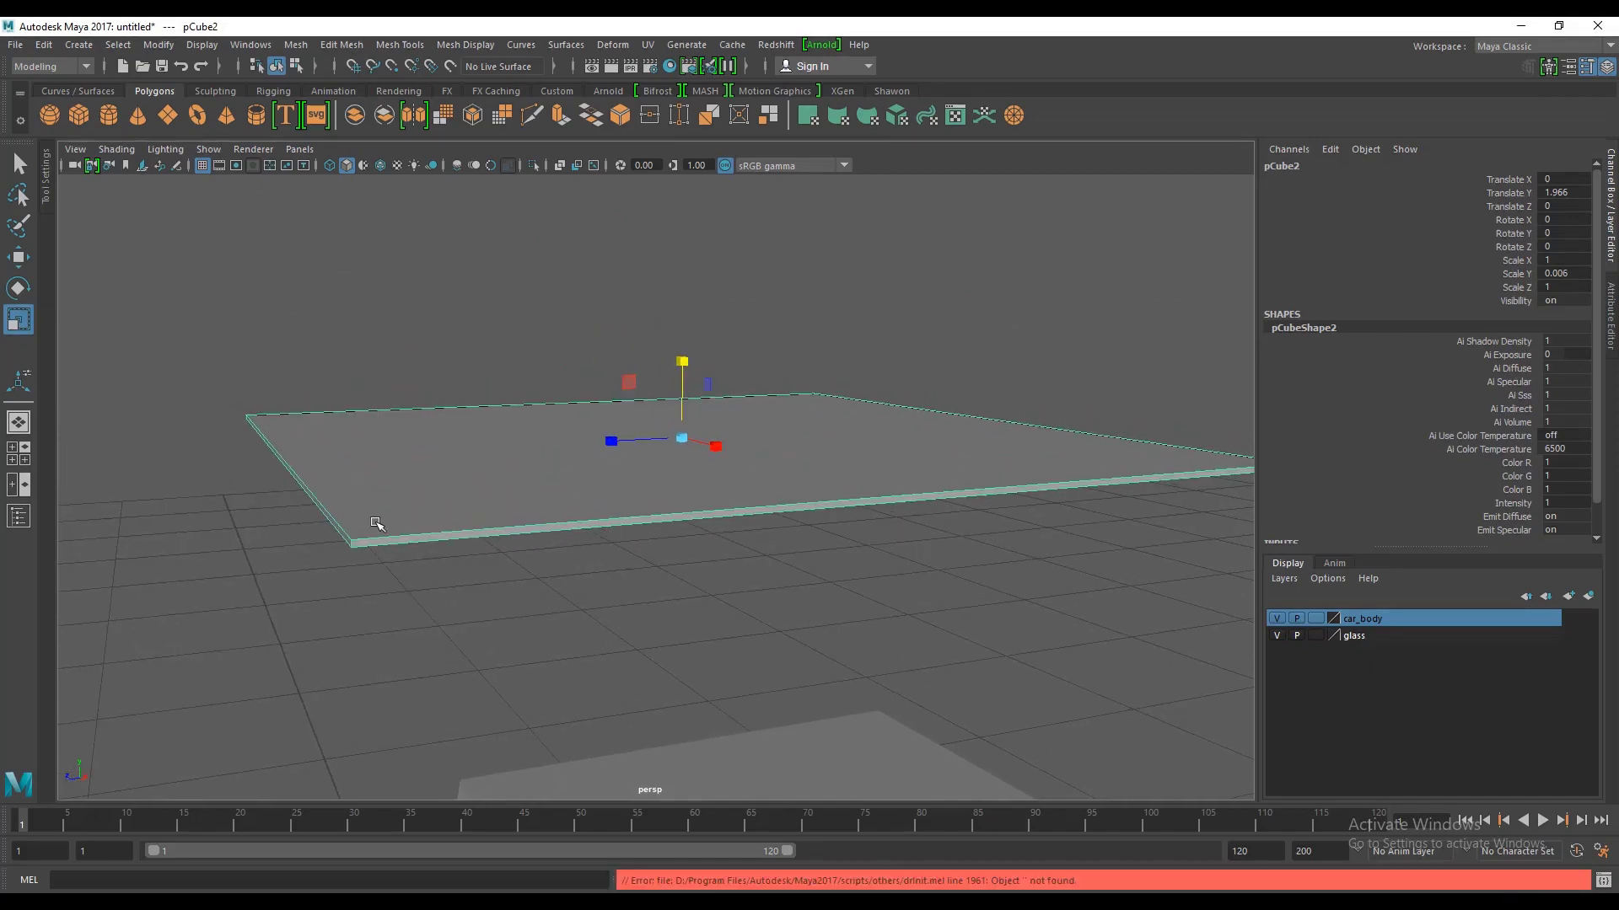
{"action": "mouse_move", "coordinate": [372, 517]}
{"action": "left_mouse_down", "text": "alt"}
{"action": "mouse_move", "coordinate": [372, 541]}
{"action": "mouse_move", "coordinate": [726, 504]}
{"action": "mouse_move", "coordinate": [722, 466]}
{"action": "mouse_move", "coordinate": [542, 438]}
{"action": "mouse_move", "coordinate": [376, 469]}
{"action": "mouse_move", "coordinate": [609, 332]}
{"action": "mouse_move", "coordinate": [784, 413]}
{"action": "mouse_move", "coordinate": [613, 582]}
{"action": "mouse_move", "coordinate": [662, 515]}
{"action": "left_mouse_up", "text": "alt"}
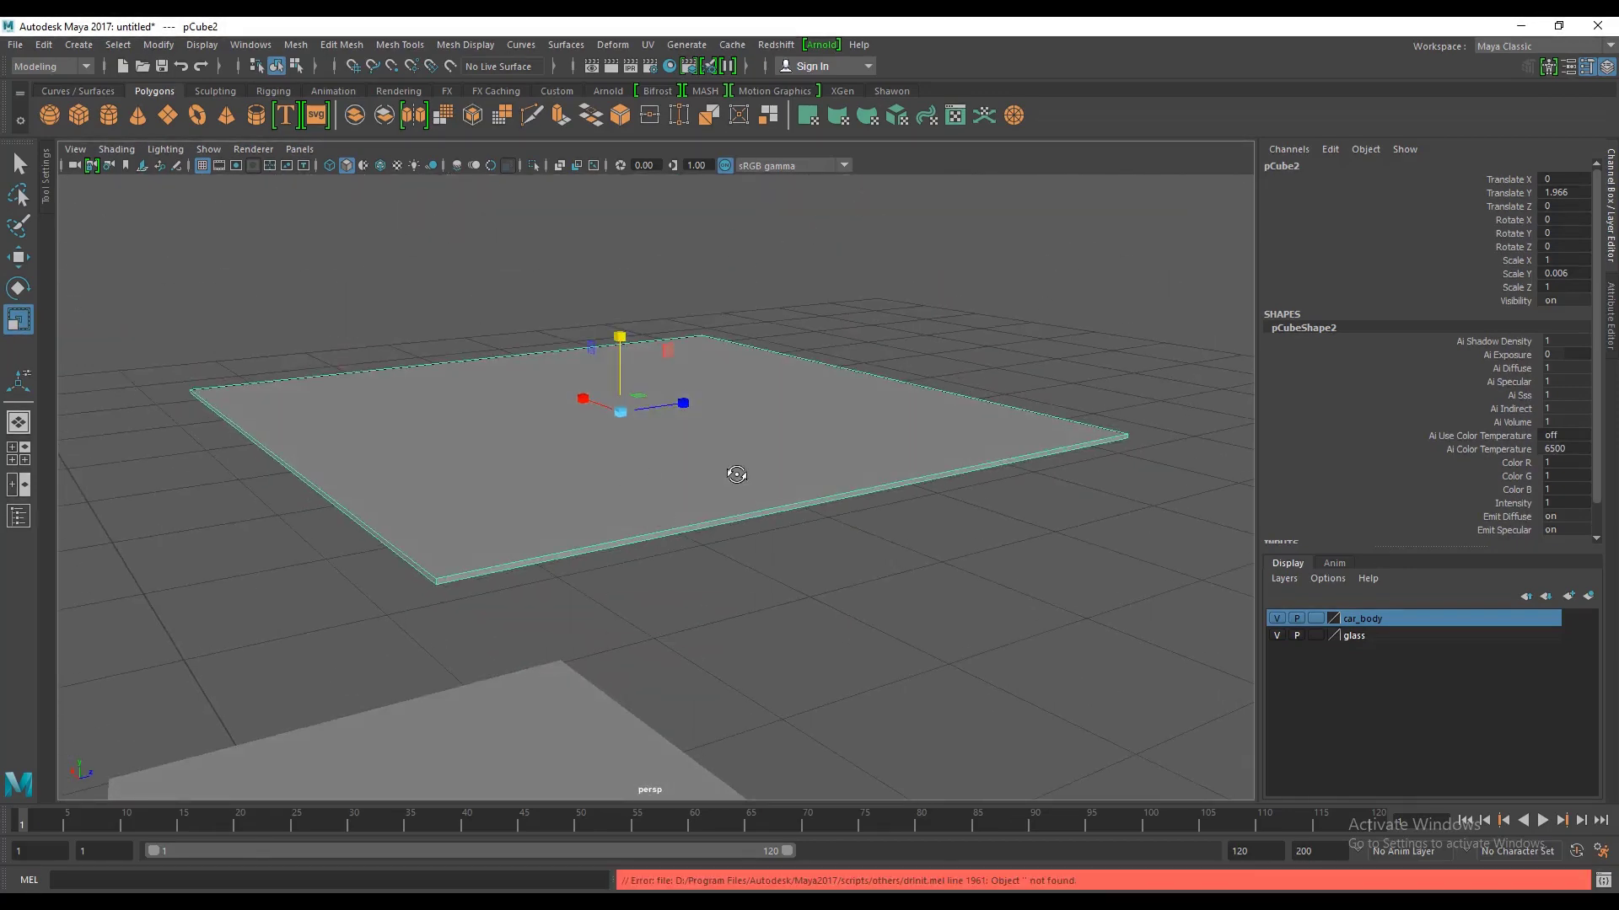
{"action": "mouse_move", "coordinate": [736, 475]}
{"action": "left_mouse_down", "text": "alt"}
{"action": "mouse_move", "coordinate": [723, 422]}
{"action": "mouse_move", "coordinate": [957, 242]}
{"action": "left_mouse_up", "text": "alt"}
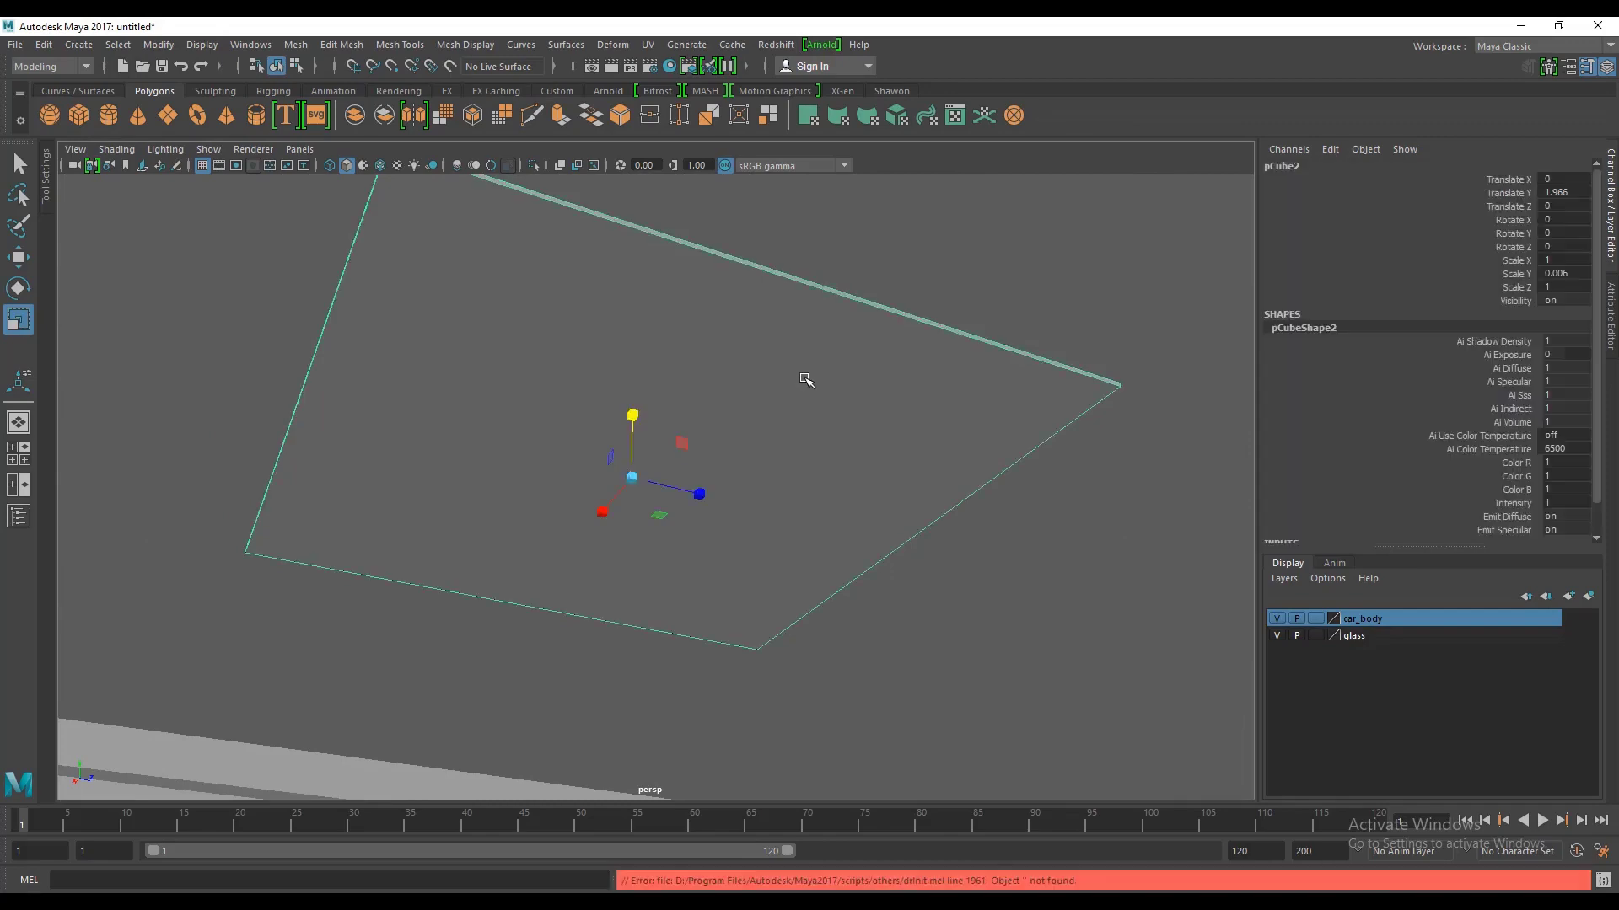
{"action": "mouse_move", "coordinate": [805, 379]}
{"action": "left_mouse_down", "text": "alt"}
{"action": "mouse_move", "coordinate": [965, 495]}
{"action": "mouse_move", "coordinate": [799, 470]}
{"action": "mouse_move", "coordinate": [983, 318]}
{"action": "mouse_move", "coordinate": [1043, 315]}
{"action": "left_mouse_up", "text": "alt"}
{"action": "left_click", "coordinate": [1044, 314]}
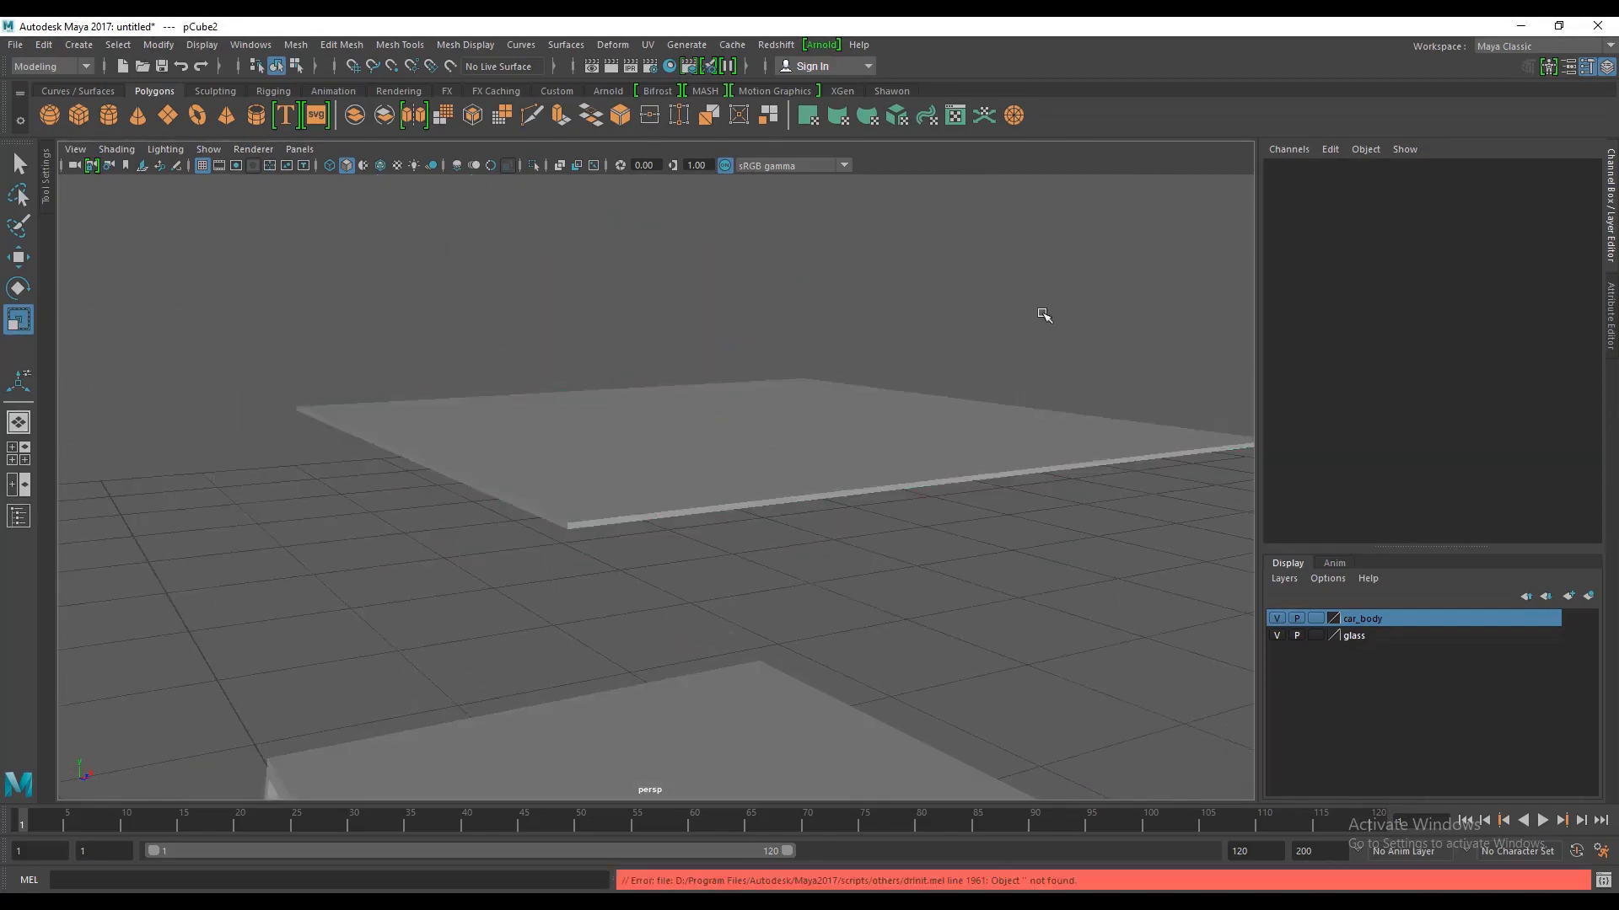
{"action": "left_click", "coordinate": [944, 438]}
{"action": "mouse_move", "coordinate": [888, 516]}
{"action": "left_mouse_down", "text": "alt"}
{"action": "mouse_move", "coordinate": [792, 404]}
{"action": "mouse_move", "coordinate": [759, 477]}
{"action": "mouse_move", "coordinate": [603, 361]}
{"action": "mouse_move", "coordinate": [659, 210]}
{"action": "left_mouse_up", "text": "alt"}
{"action": "mouse_move", "coordinate": [639, 329]}
{"action": "left_mouse_down"}
{"action": "mouse_move", "coordinate": [637, 287]}
{"action": "mouse_move", "coordinate": [755, 371]}
{"action": "mouse_move", "coordinate": [810, 307]}
{"action": "left_mouse_up"}
Step: In face mode, marquee-select the slab's faces and delete them
{"action": "left_click", "coordinate": [810, 307]}
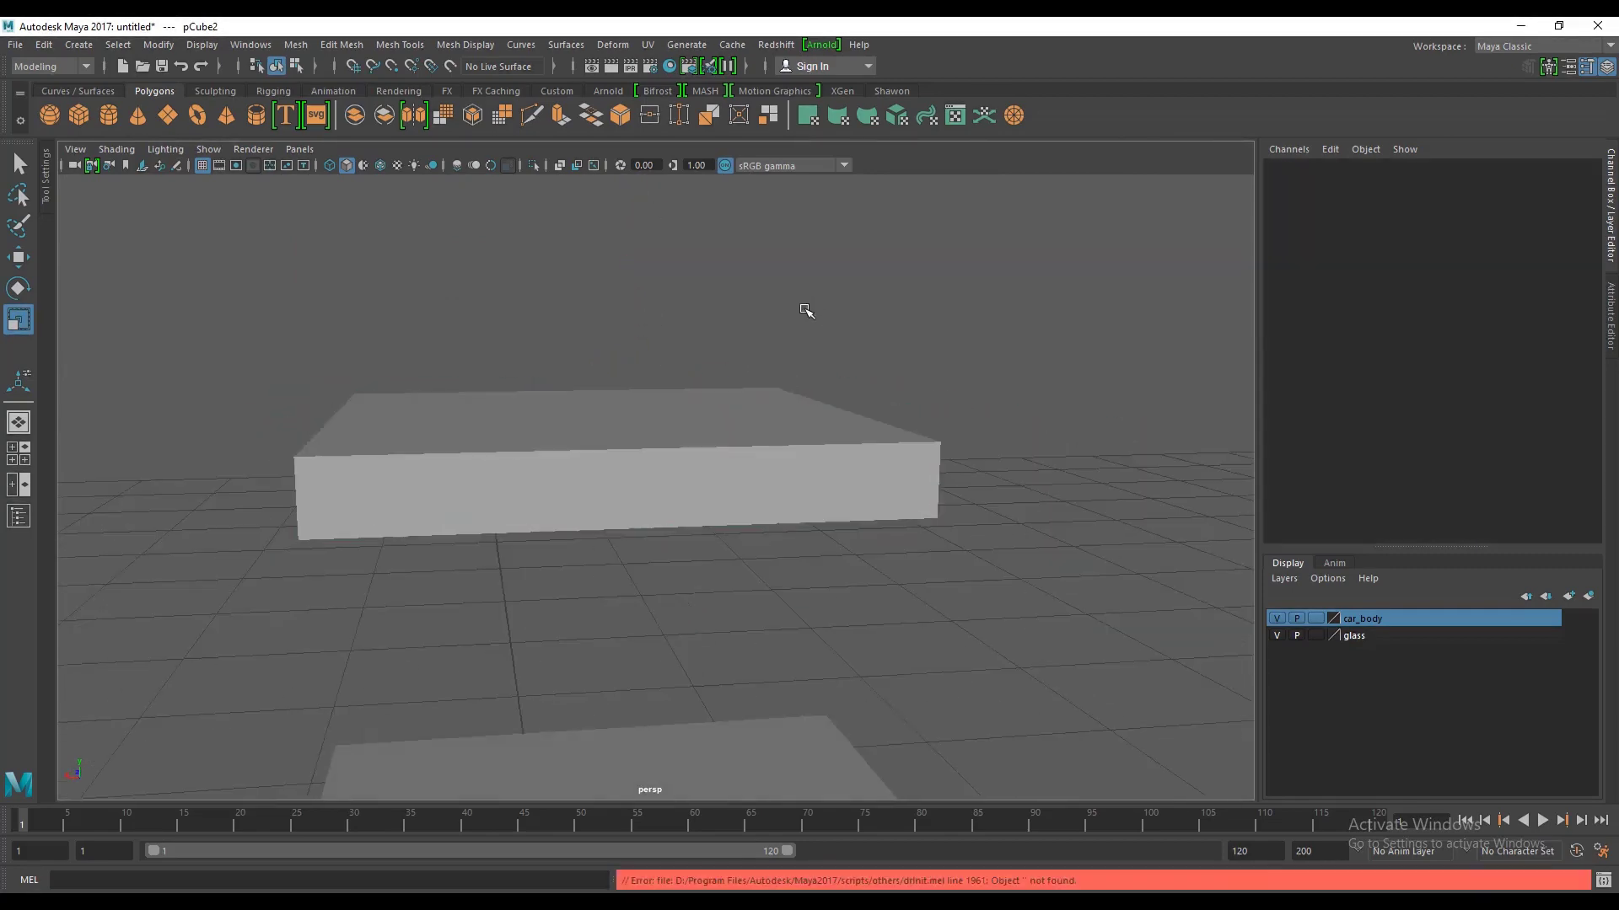
{"action": "left_click", "coordinate": [727, 419]}
{"action": "right_click_drag", "start_coordinate": [727, 424], "coordinate": [719, 403]}
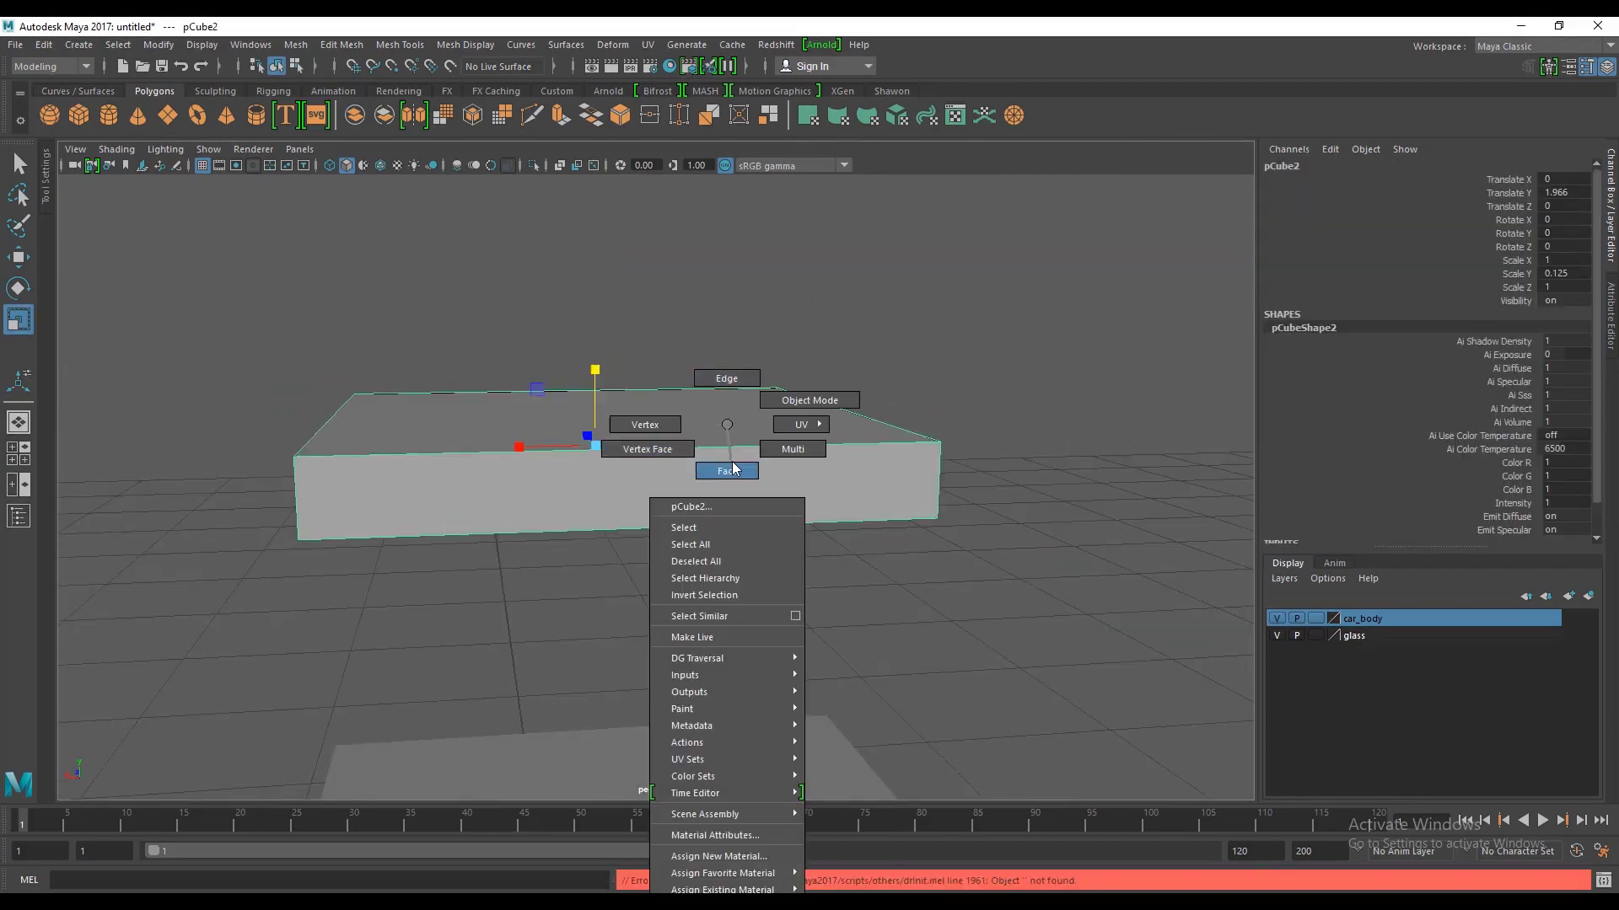
{"action": "right_click_drag", "start_coordinate": [732, 468], "coordinate": [736, 464]}
{"action": "left_click_drag", "start_coordinate": [737, 460], "coordinate": [720, 451], "text": "alt"}
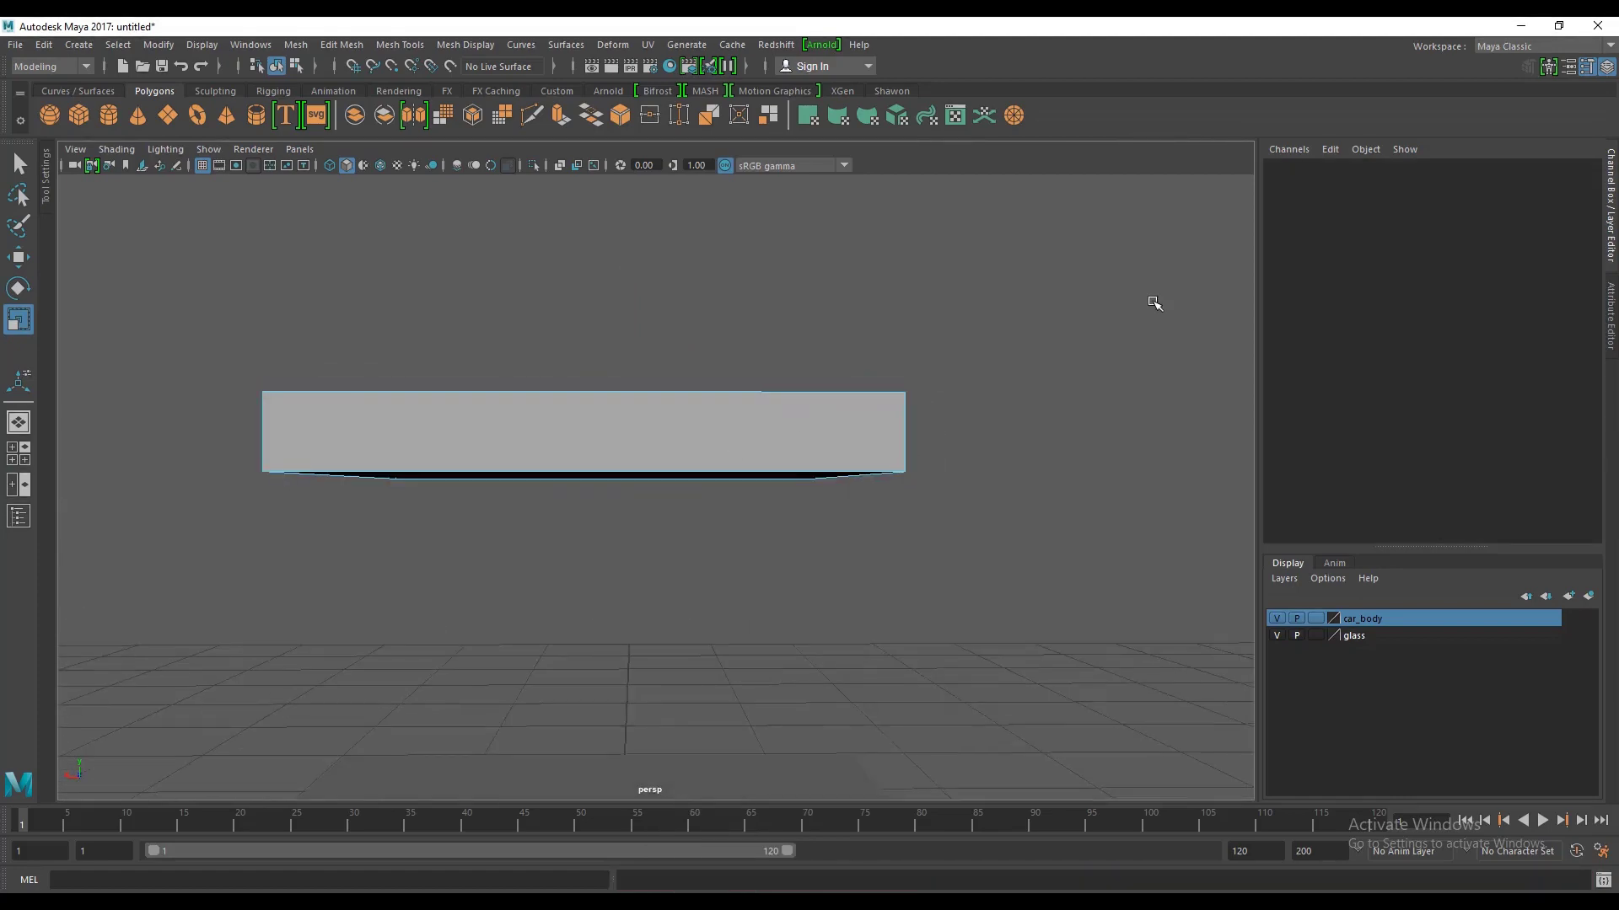
{"action": "left_click_drag", "start_coordinate": [166, 337], "coordinate": [1070, 421]}
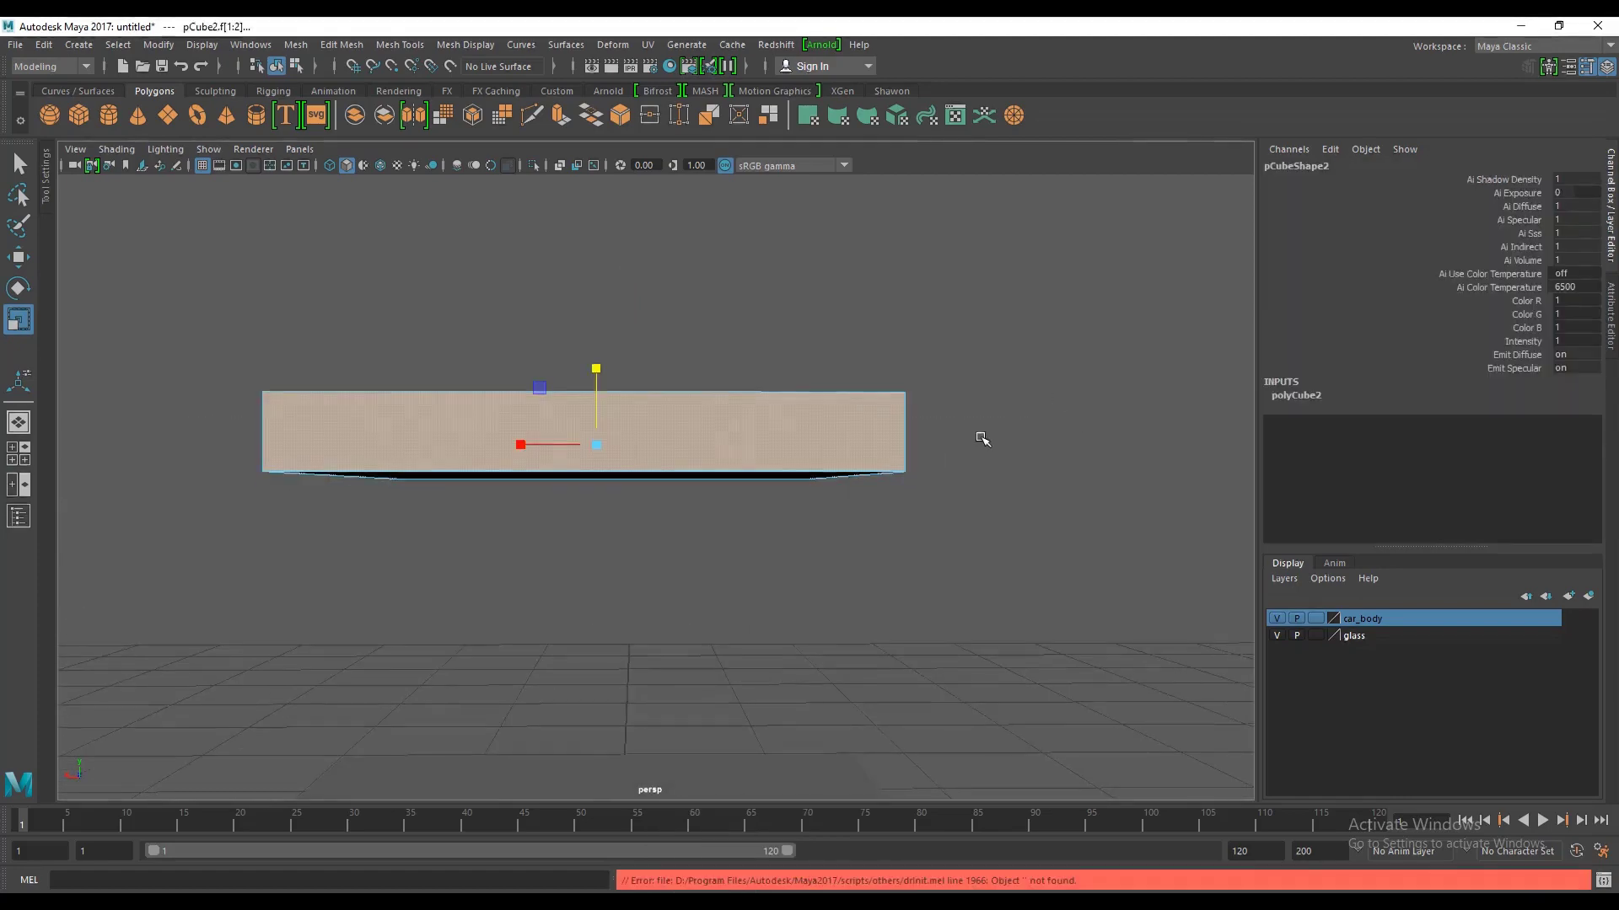
{"action": "key", "text": "Delete"}
Step: Delete the leftover standing wall face, leaving a single flat plane
{"action": "mouse_move", "coordinate": [579, 480]}
{"action": "left_mouse_down", "text": "alt"}
{"action": "mouse_move", "coordinate": [672, 542]}
{"action": "mouse_move", "coordinate": [831, 496]}
{"action": "mouse_move", "coordinate": [815, 545]}
{"action": "mouse_move", "coordinate": [772, 531]}
{"action": "left_mouse_up", "text": "alt"}
{"action": "left_click", "coordinate": [534, 488]}
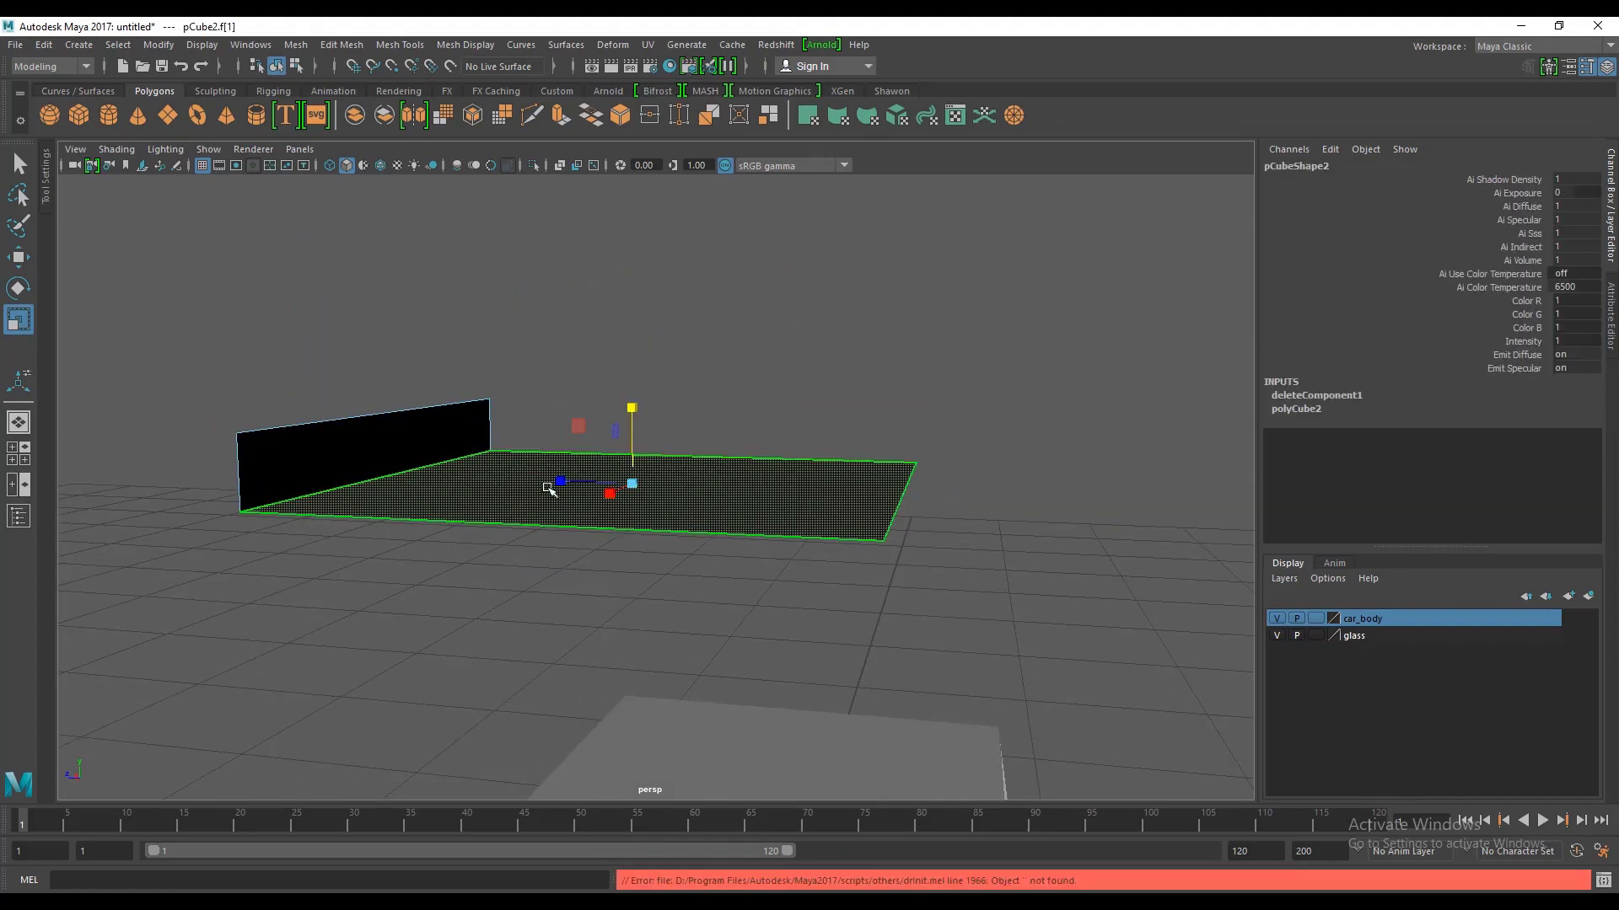
{"action": "left_click", "coordinate": [361, 447]}
{"action": "key", "text": "Delete"}
{"action": "key", "text": "F8"}
{"action": "key", "text": "e"}
{"action": "left_click_drag", "start_coordinate": [520, 493], "coordinate": [793, 347], "text": "alt"}
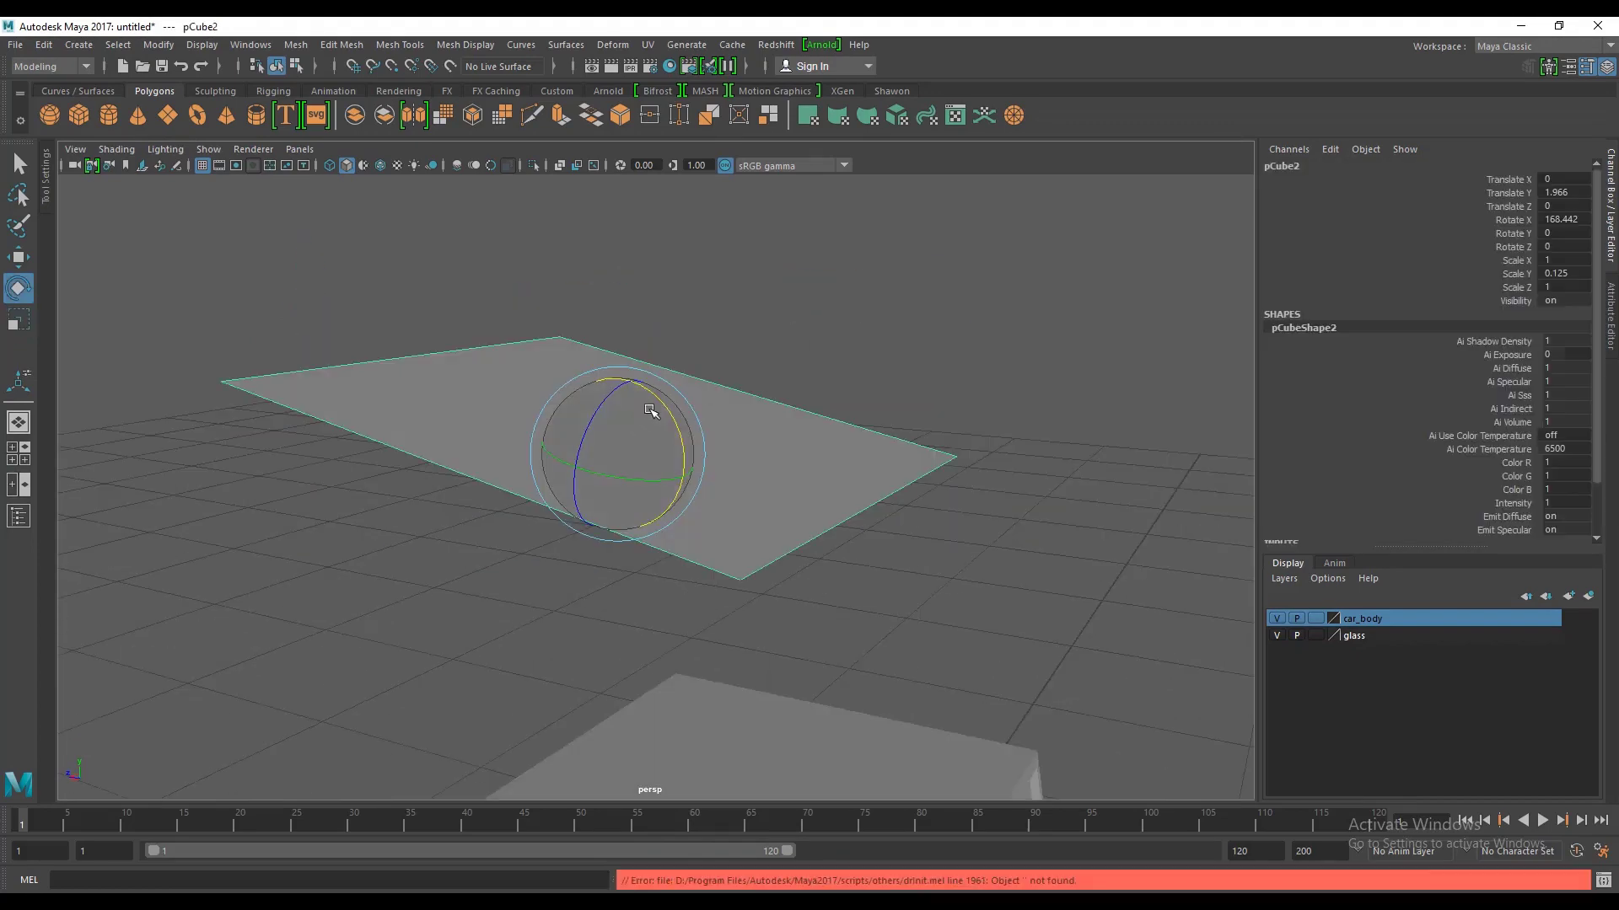
Step: Rotate the plane around X through edge-on, flat and upright orientations
{"action": "mouse_move", "coordinate": [663, 410]}
{"action": "left_mouse_down"}
{"action": "mouse_move", "coordinate": [672, 587]}
{"action": "mouse_move", "coordinate": [603, 423]}
{"action": "mouse_move", "coordinate": [687, 496]}
{"action": "mouse_move", "coordinate": [889, 539]}
{"action": "mouse_move", "coordinate": [838, 607]}
{"action": "mouse_move", "coordinate": [856, 596]}
{"action": "mouse_move", "coordinate": [893, 318]}
{"action": "mouse_move", "coordinate": [865, 536]}
{"action": "mouse_move", "coordinate": [542, 661]}
{"action": "mouse_move", "coordinate": [661, 672]}
{"action": "mouse_move", "coordinate": [289, 656]}
{"action": "mouse_move", "coordinate": [160, 578]}
{"action": "mouse_move", "coordinate": [362, 672]}
{"action": "mouse_move", "coordinate": [643, 643]}
{"action": "mouse_move", "coordinate": [722, 759]}
{"action": "mouse_move", "coordinate": [758, 604]}
{"action": "mouse_move", "coordinate": [787, 657]}
{"action": "left_mouse_up"}
{"action": "mouse_move", "coordinate": [665, 408]}
{"action": "left_mouse_down"}
{"action": "mouse_move", "coordinate": [611, 360]}
{"action": "mouse_move", "coordinate": [756, 466]}
{"action": "left_mouse_up"}
{"action": "left_click", "coordinate": [777, 270]}
{"action": "left_click", "coordinate": [637, 360]}
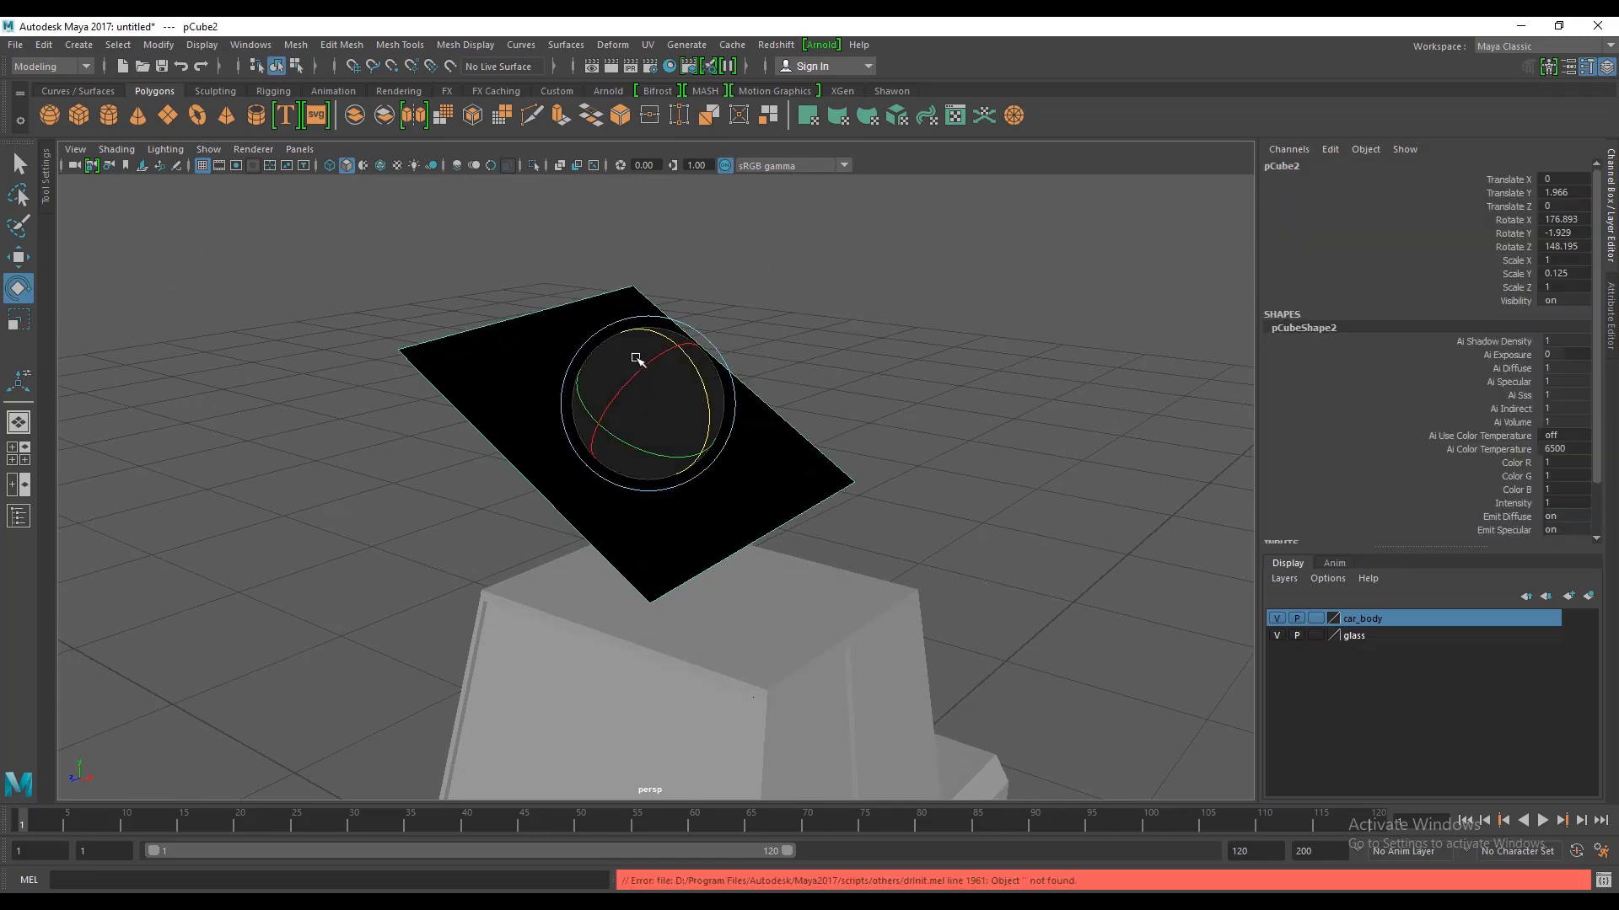
{"action": "left_click", "coordinate": [767, 276]}
{"action": "left_click", "coordinate": [597, 343]}
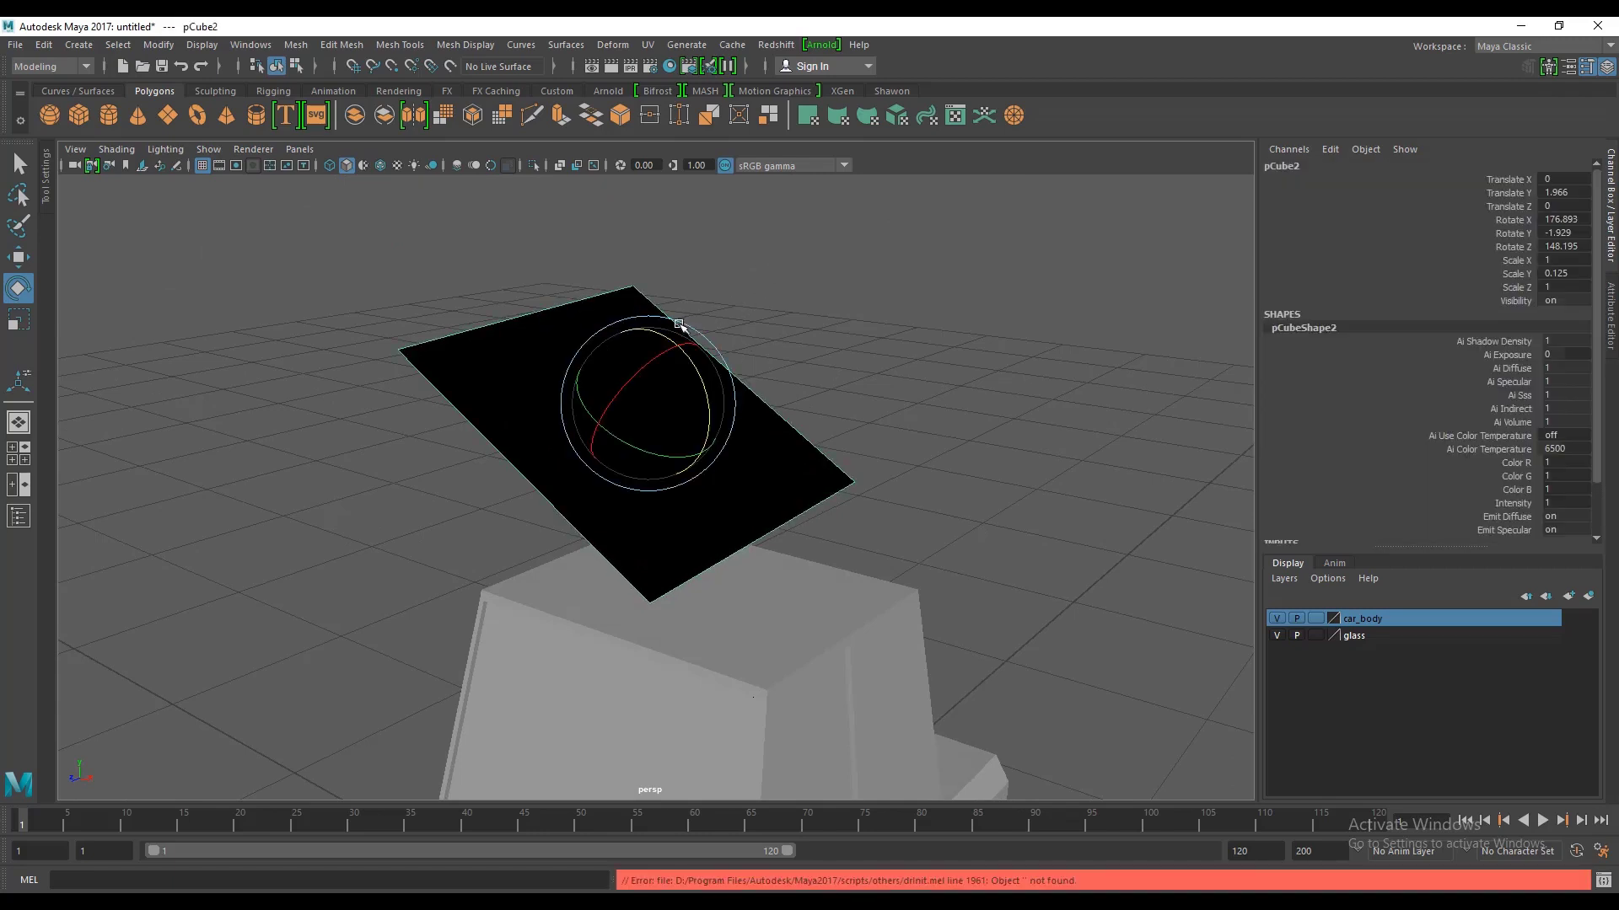
{"action": "mouse_move", "coordinate": [650, 331]}
{"action": "left_mouse_down"}
{"action": "mouse_move", "coordinate": [679, 354]}
{"action": "mouse_move", "coordinate": [614, 281]}
{"action": "left_mouse_up"}
{"action": "mouse_move", "coordinate": [708, 361]}
{"action": "left_mouse_down"}
{"action": "mouse_move", "coordinate": [679, 336]}
{"action": "mouse_move", "coordinate": [741, 495]}
{"action": "mouse_move", "coordinate": [697, 390]}
{"action": "mouse_move", "coordinate": [650, 350]}
{"action": "mouse_move", "coordinate": [734, 480]}
{"action": "left_mouse_up"}
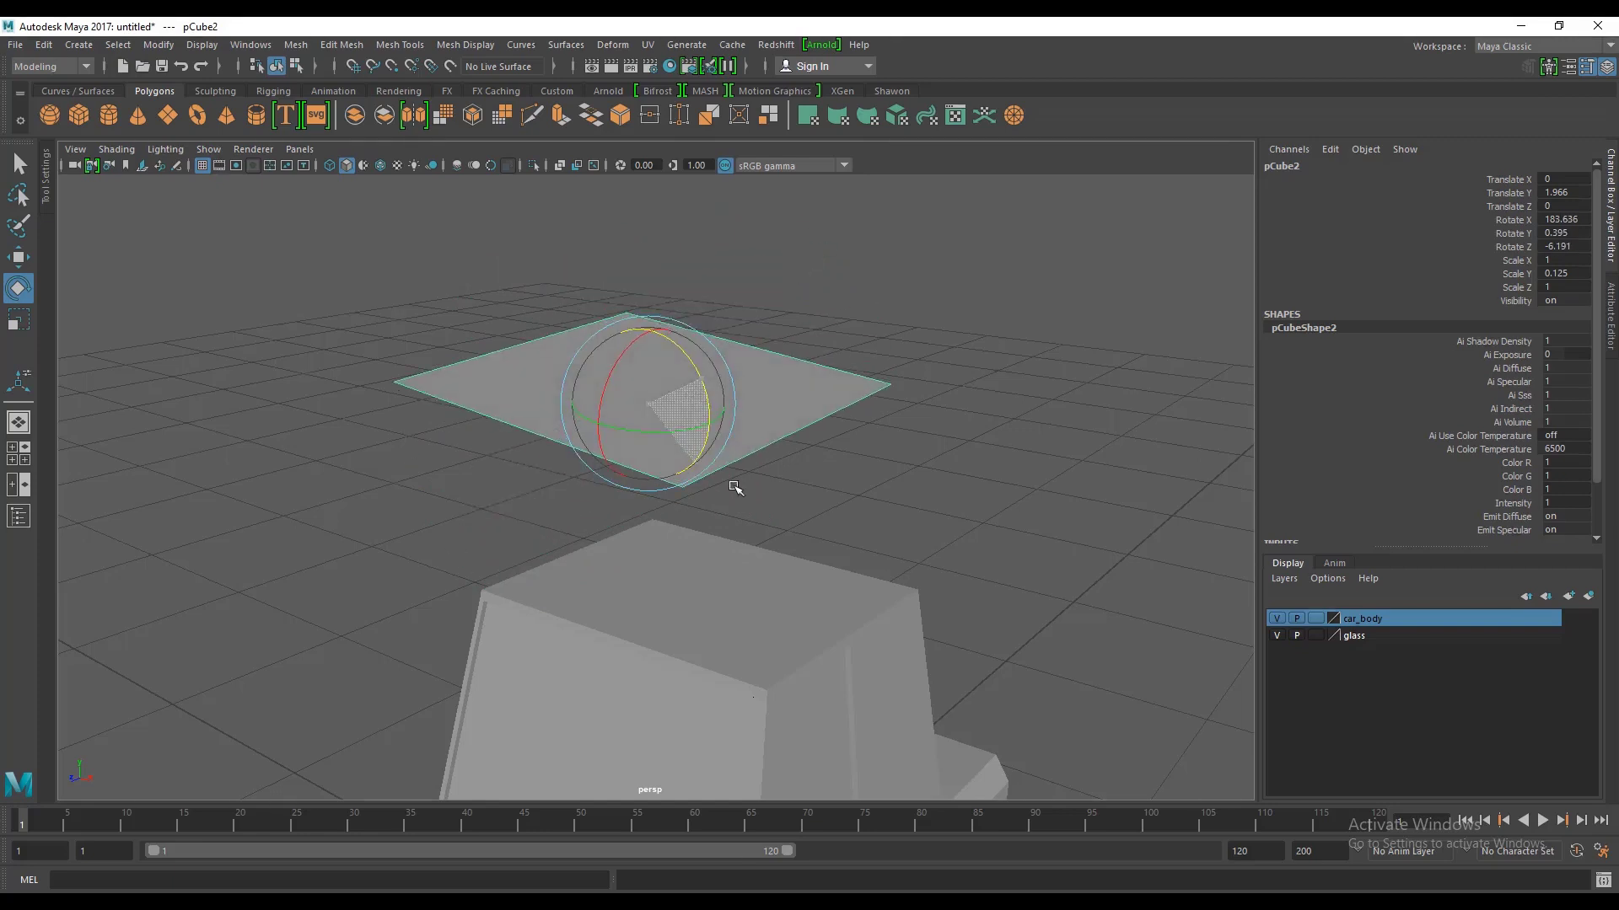
{"action": "mouse_move", "coordinate": [701, 406]}
{"action": "left_mouse_down"}
{"action": "mouse_move", "coordinate": [668, 361]}
{"action": "mouse_move", "coordinate": [664, 281]}
{"action": "left_mouse_up"}
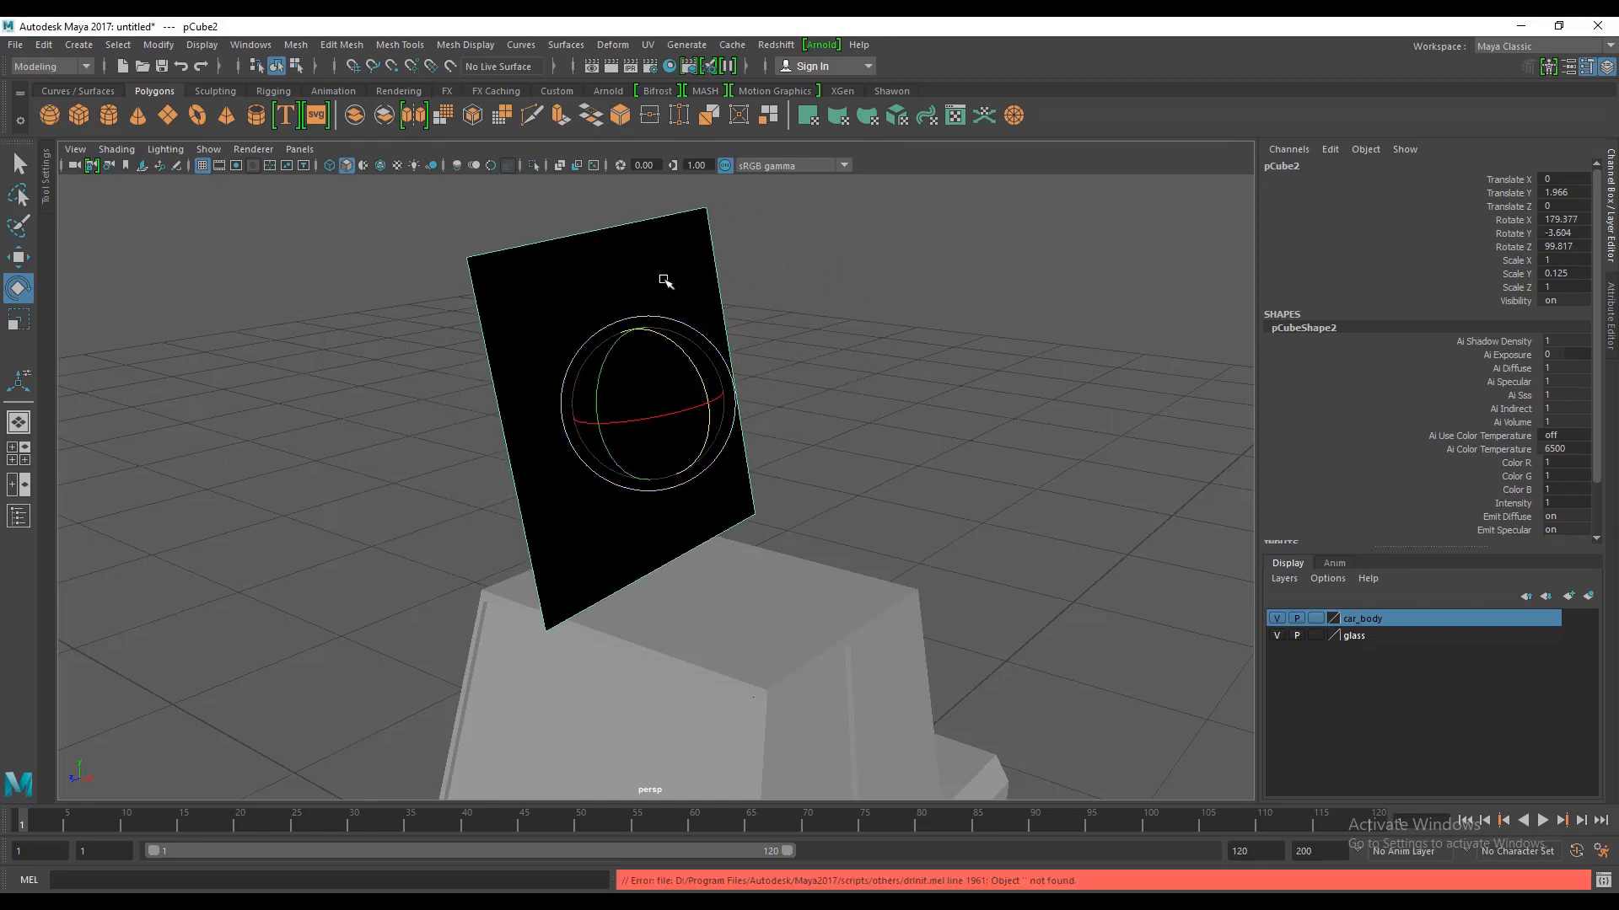
Step: Rotate the plane further around Z, then lay it back flat
{"action": "left_click", "coordinate": [919, 280]}
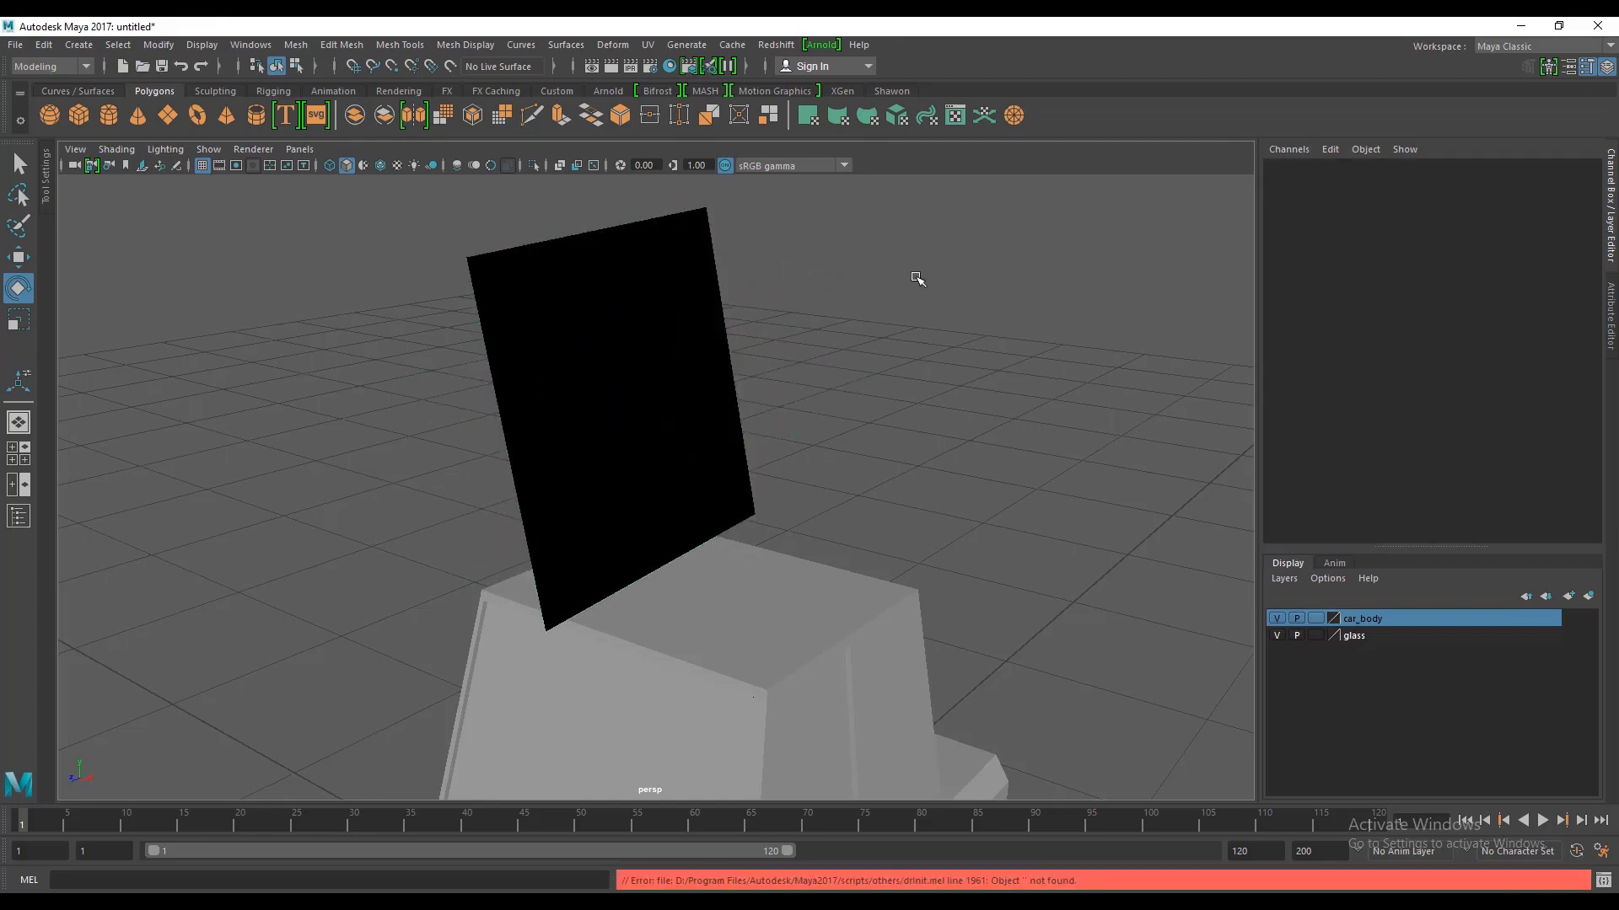
{"action": "left_click", "coordinate": [659, 292]}
{"action": "mouse_move", "coordinate": [667, 339]}
{"action": "left_mouse_down"}
{"action": "mouse_move", "coordinate": [641, 319]}
{"action": "mouse_move", "coordinate": [809, 491]}
{"action": "left_mouse_up"}
{"action": "left_click", "coordinate": [823, 343]}
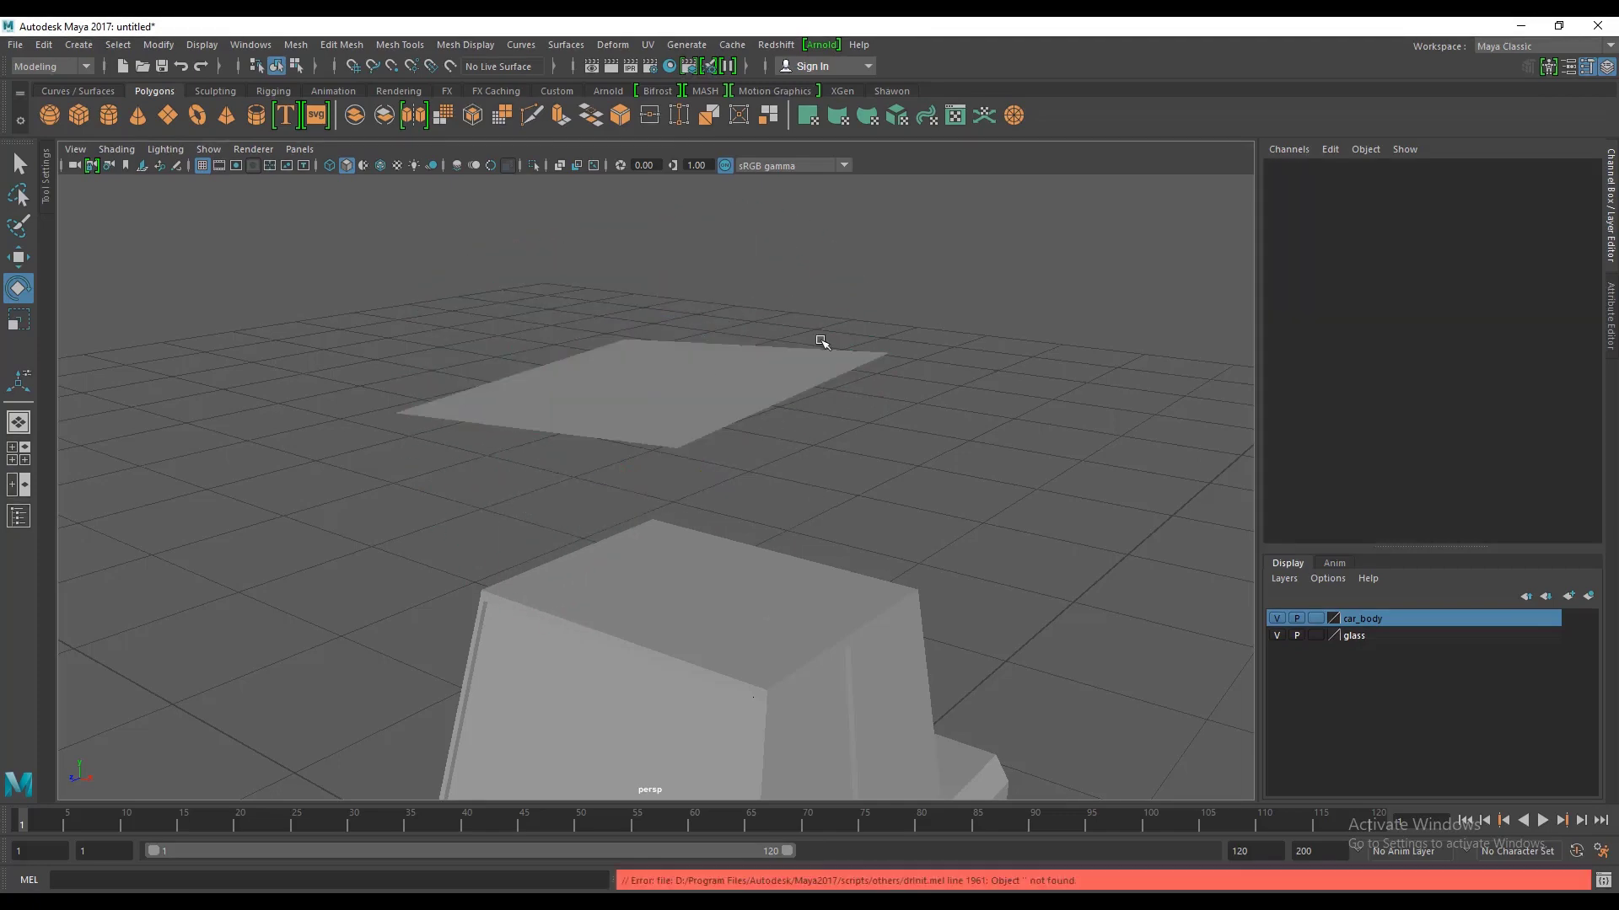
{"action": "left_click", "coordinate": [767, 365]}
{"action": "left_click_drag", "start_coordinate": [766, 365], "coordinate": [770, 531], "text": "alt"}
Step: Raise the plane to Translate Y 2.677 and tilt it to Rotate X 183.601, Z 10.083
{"action": "key", "text": "w"}
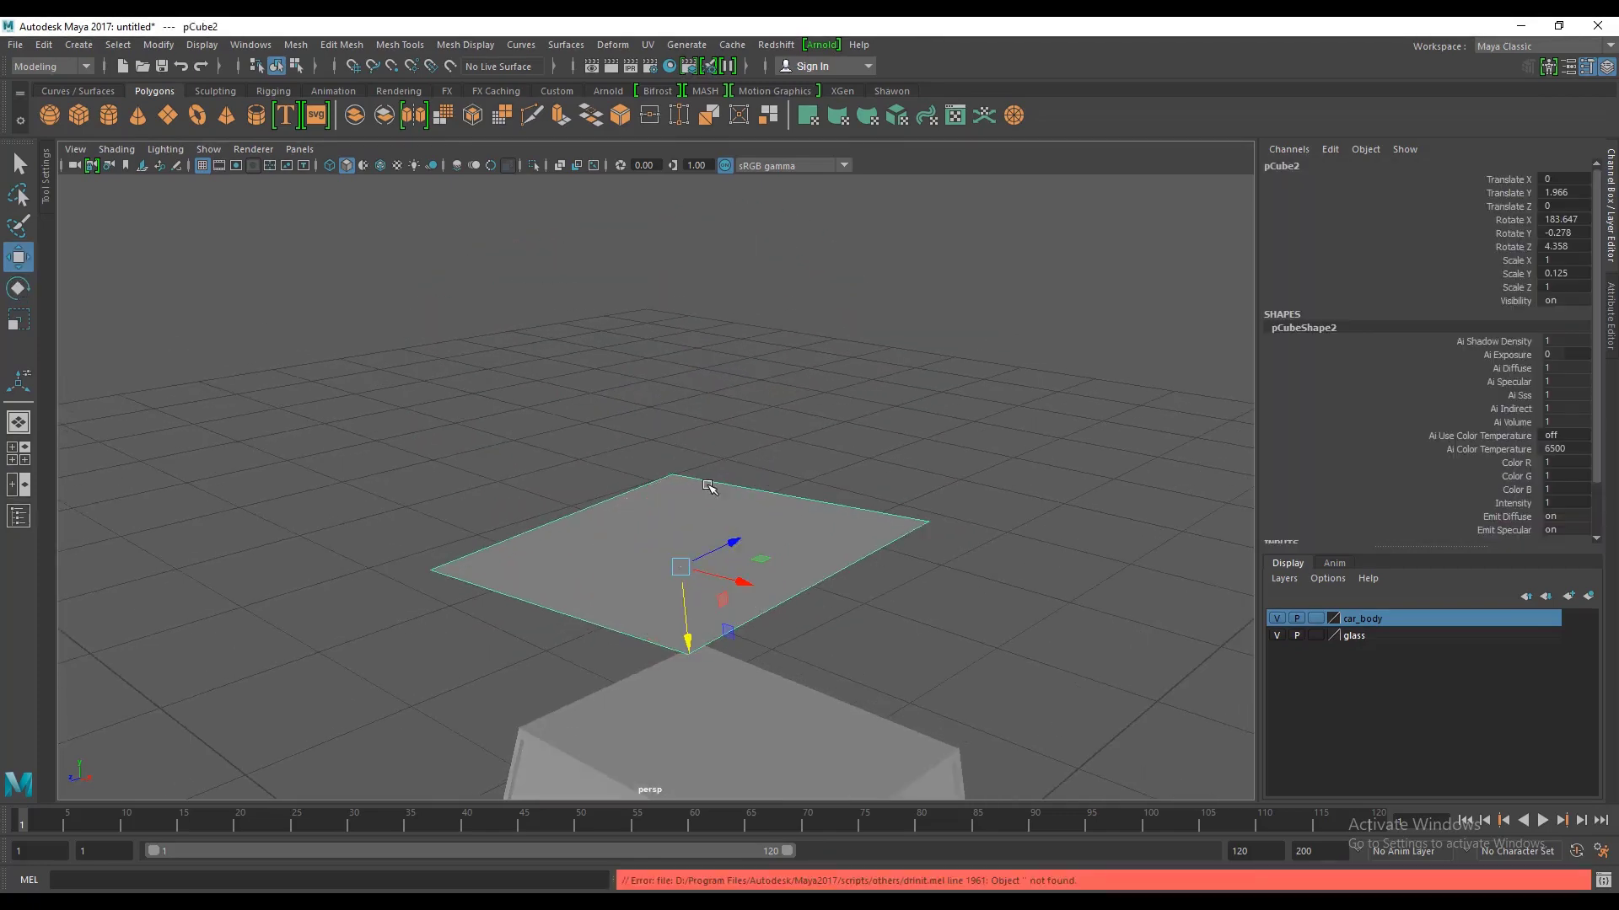
{"action": "left_click_drag", "start_coordinate": [686, 642], "coordinate": [660, 272]}
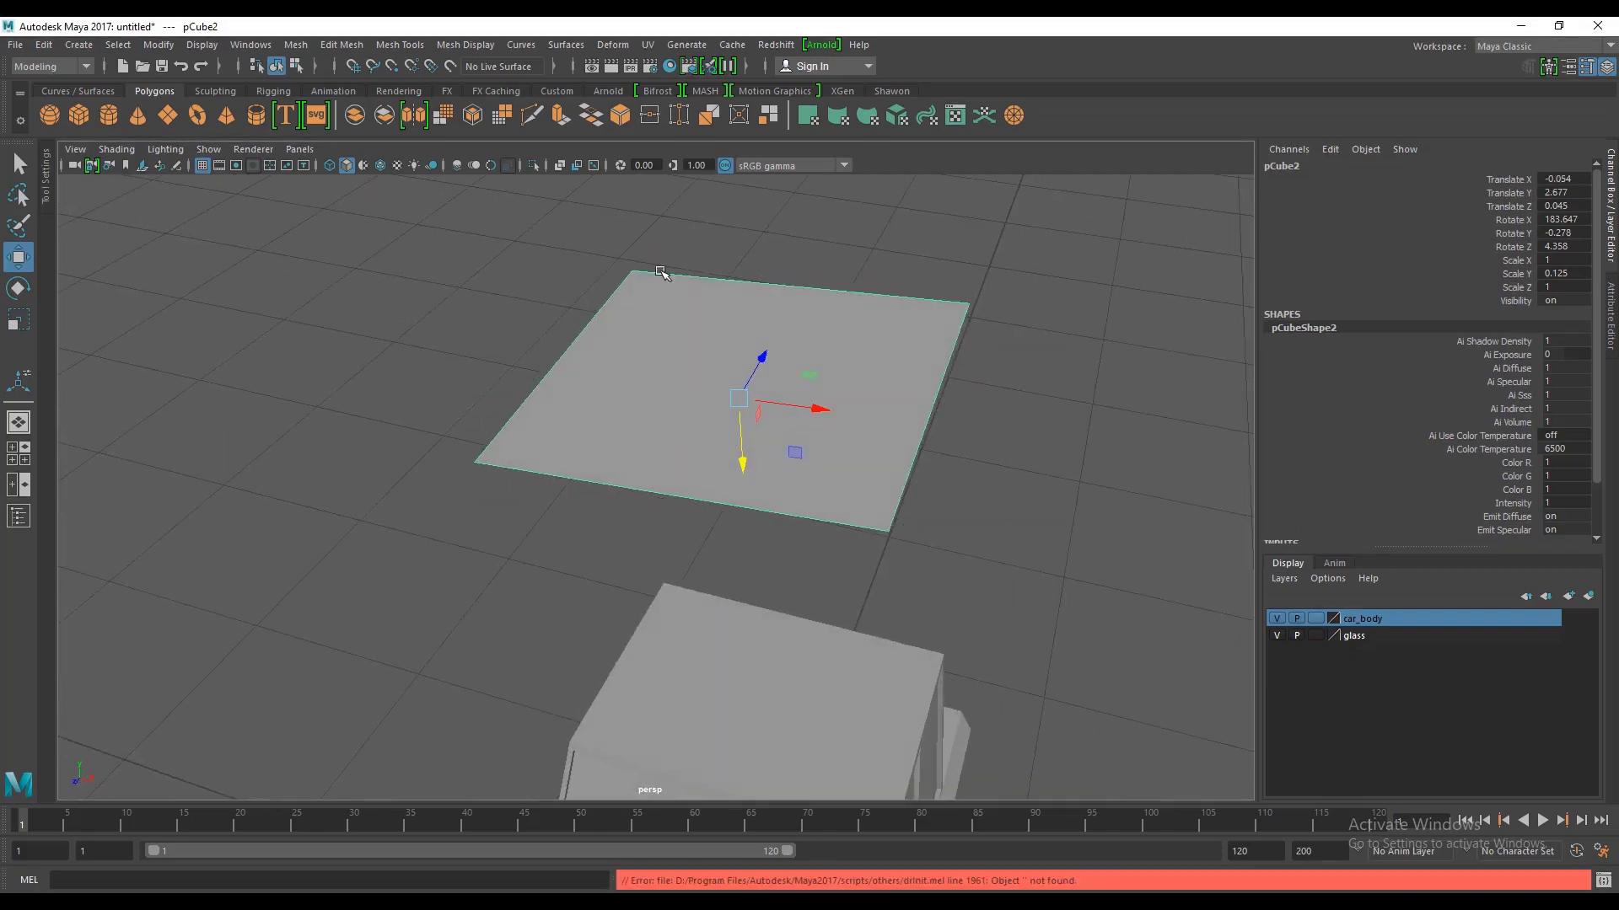
{"action": "mouse_move", "coordinate": [847, 351]}
{"action": "left_mouse_down", "text": "alt"}
{"action": "mouse_move", "coordinate": [877, 531]}
{"action": "mouse_move", "coordinate": [795, 621]}
{"action": "mouse_move", "coordinate": [708, 342]}
{"action": "mouse_move", "coordinate": [771, 465]}
{"action": "mouse_move", "coordinate": [787, 553]}
{"action": "mouse_move", "coordinate": [758, 568]}
{"action": "mouse_move", "coordinate": [715, 539]}
{"action": "mouse_move", "coordinate": [803, 576]}
{"action": "mouse_move", "coordinate": [838, 502]}
{"action": "mouse_move", "coordinate": [712, 341]}
{"action": "left_mouse_up", "text": "alt"}
{"action": "key", "text": "e"}
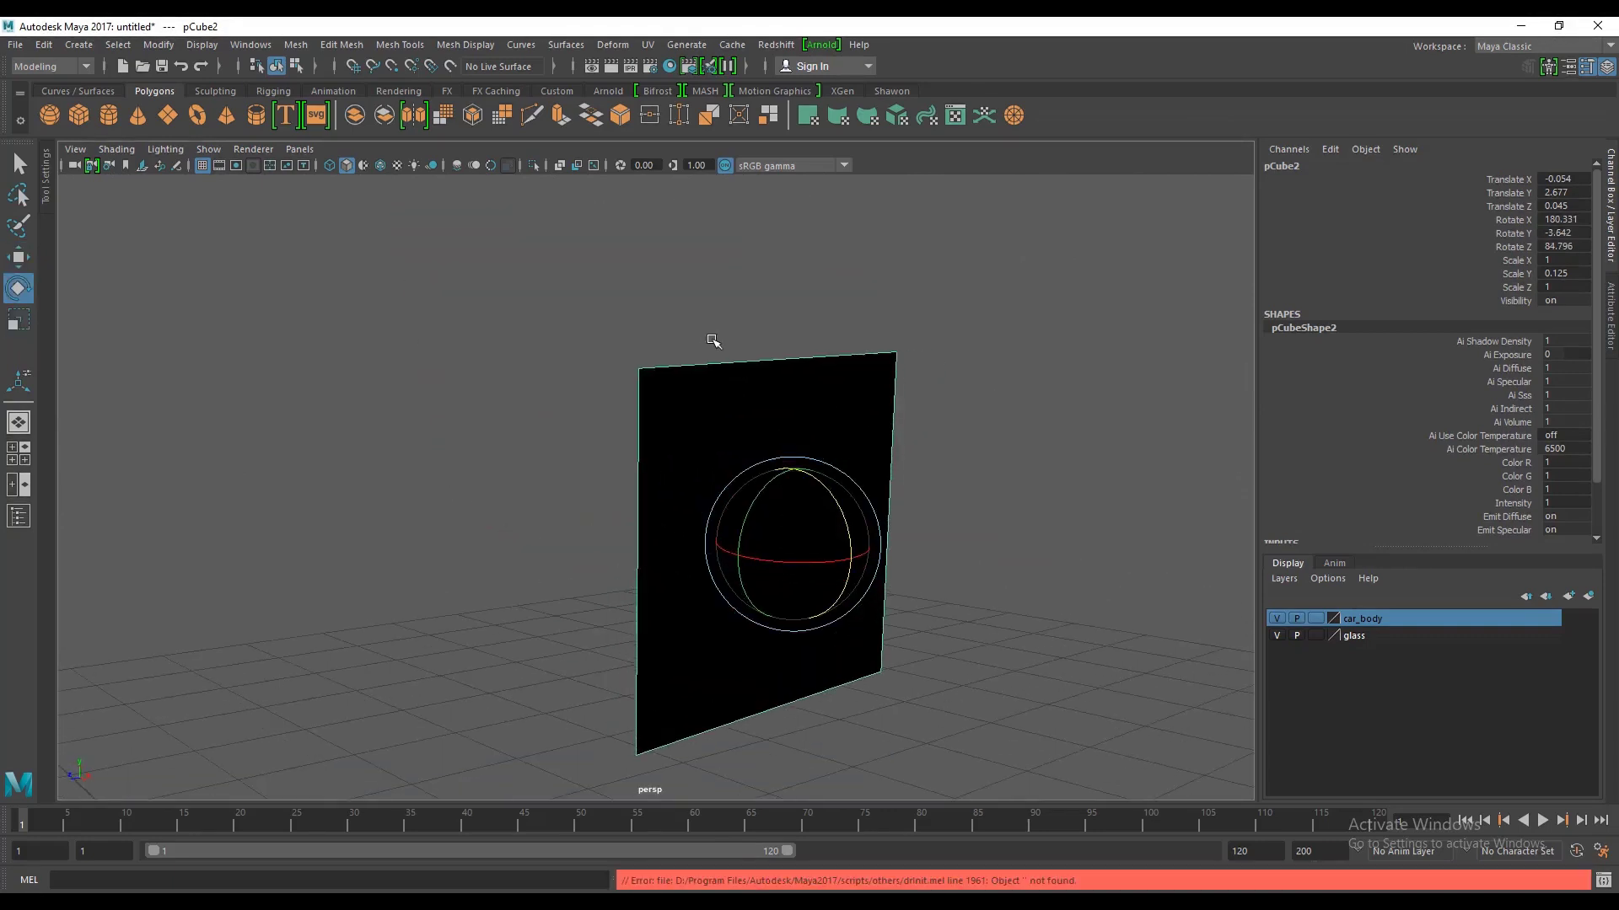
{"action": "mouse_move", "coordinate": [841, 526]}
{"action": "left_mouse_down"}
{"action": "mouse_move", "coordinate": [791, 426]}
{"action": "mouse_move", "coordinate": [907, 672]}
{"action": "left_mouse_up"}
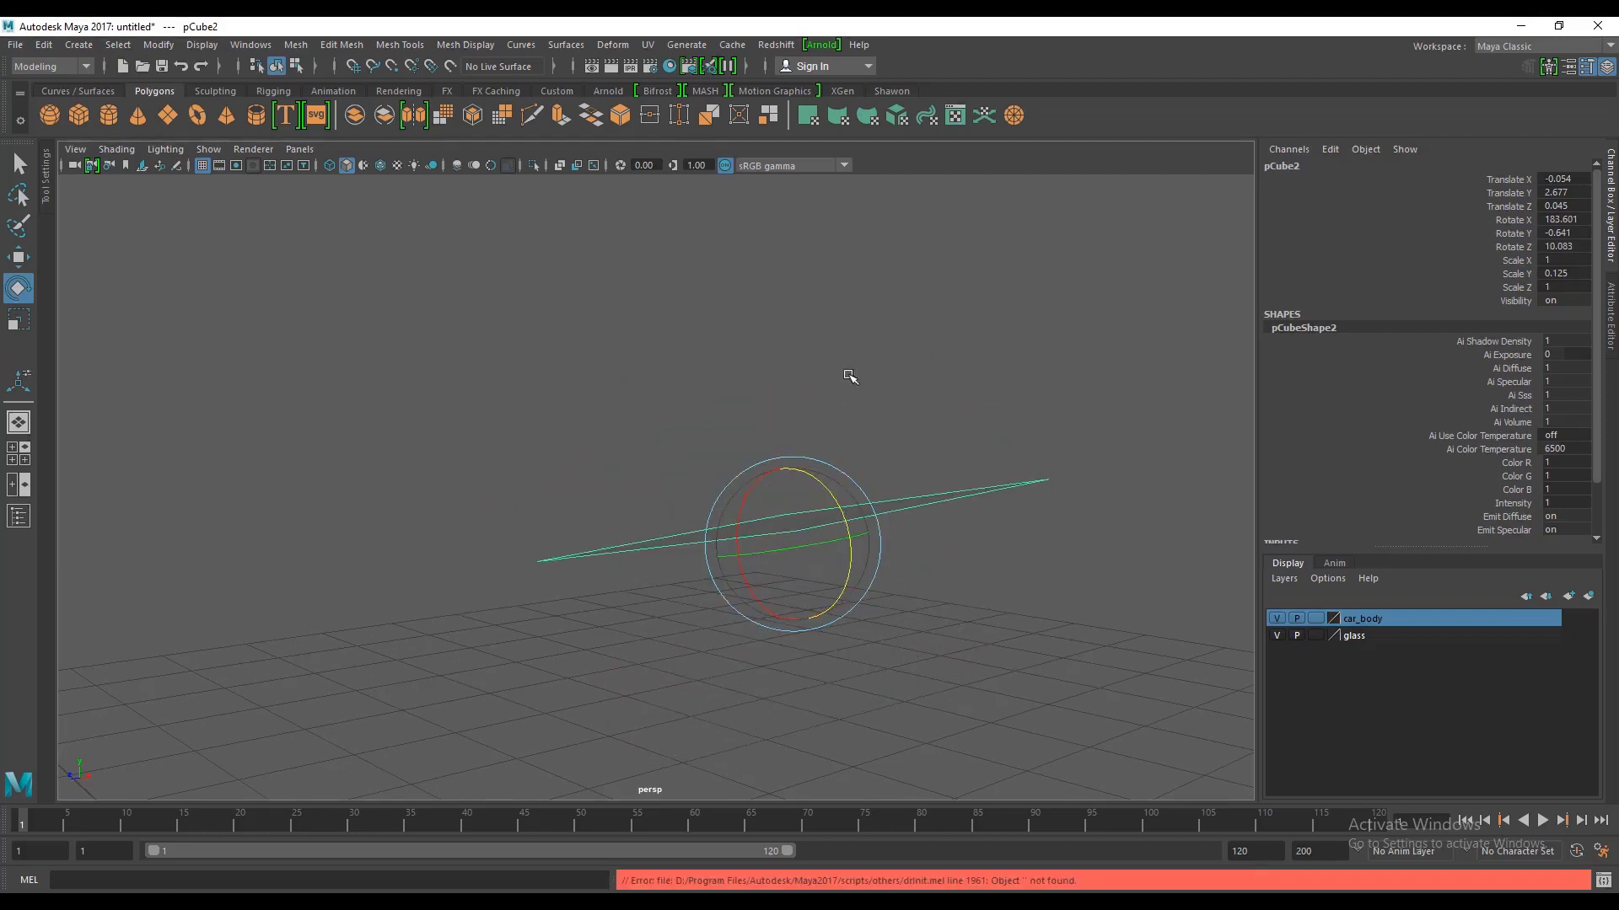
Step: Extrude the plane slightly along Z into a thin solid panel
{"action": "left_click", "coordinate": [559, 119]}
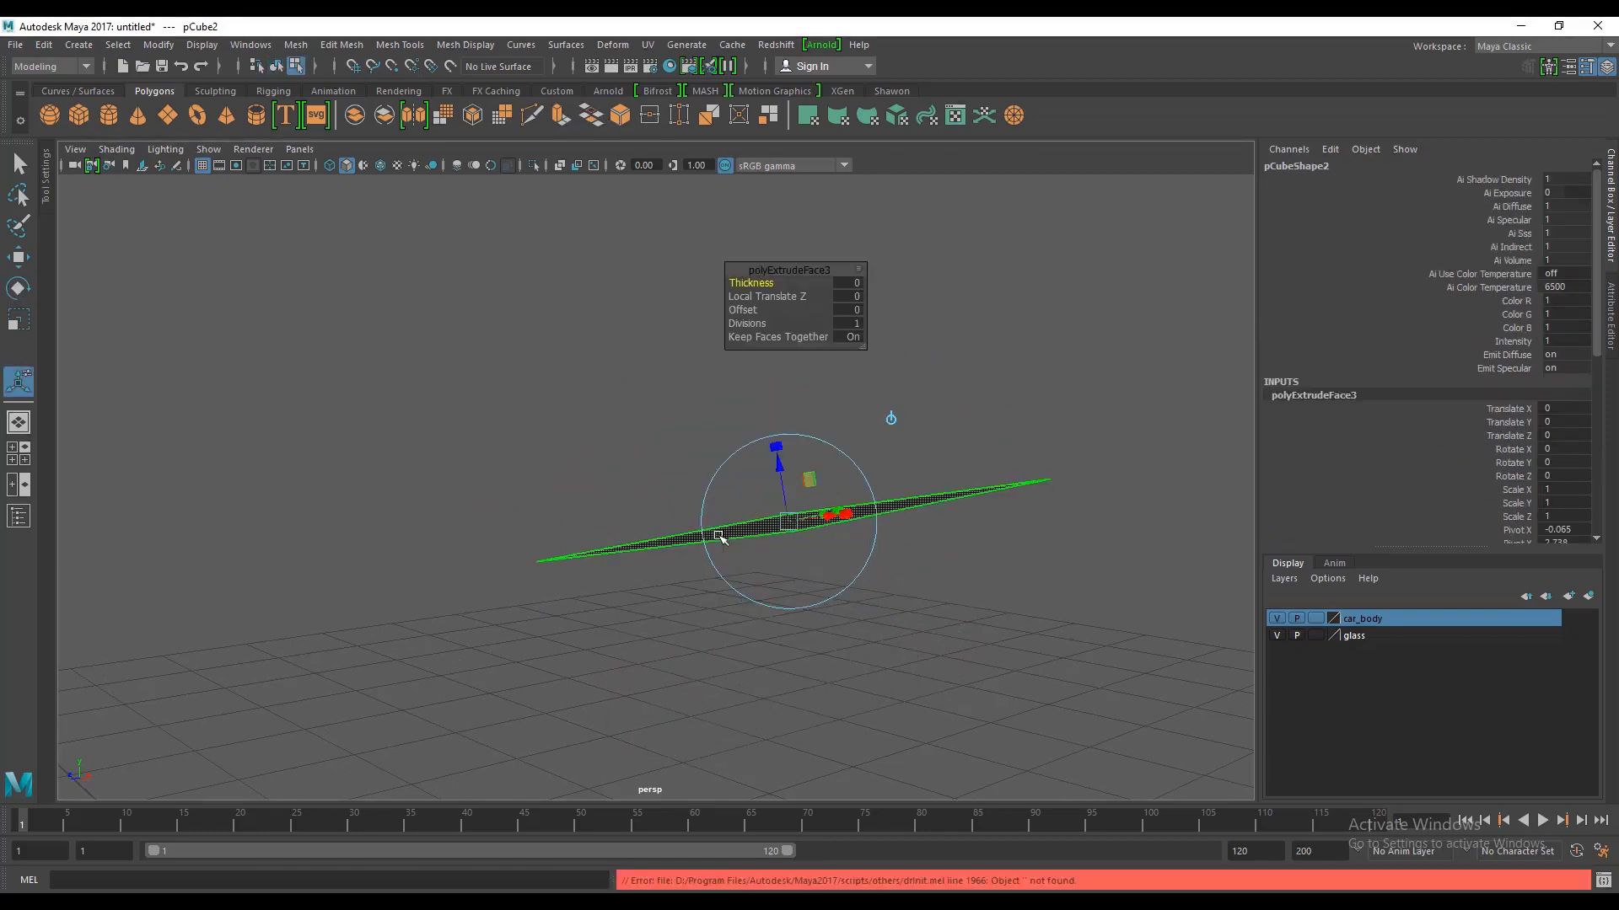
{"action": "left_click_drag", "start_coordinate": [820, 470], "coordinate": [820, 445]}
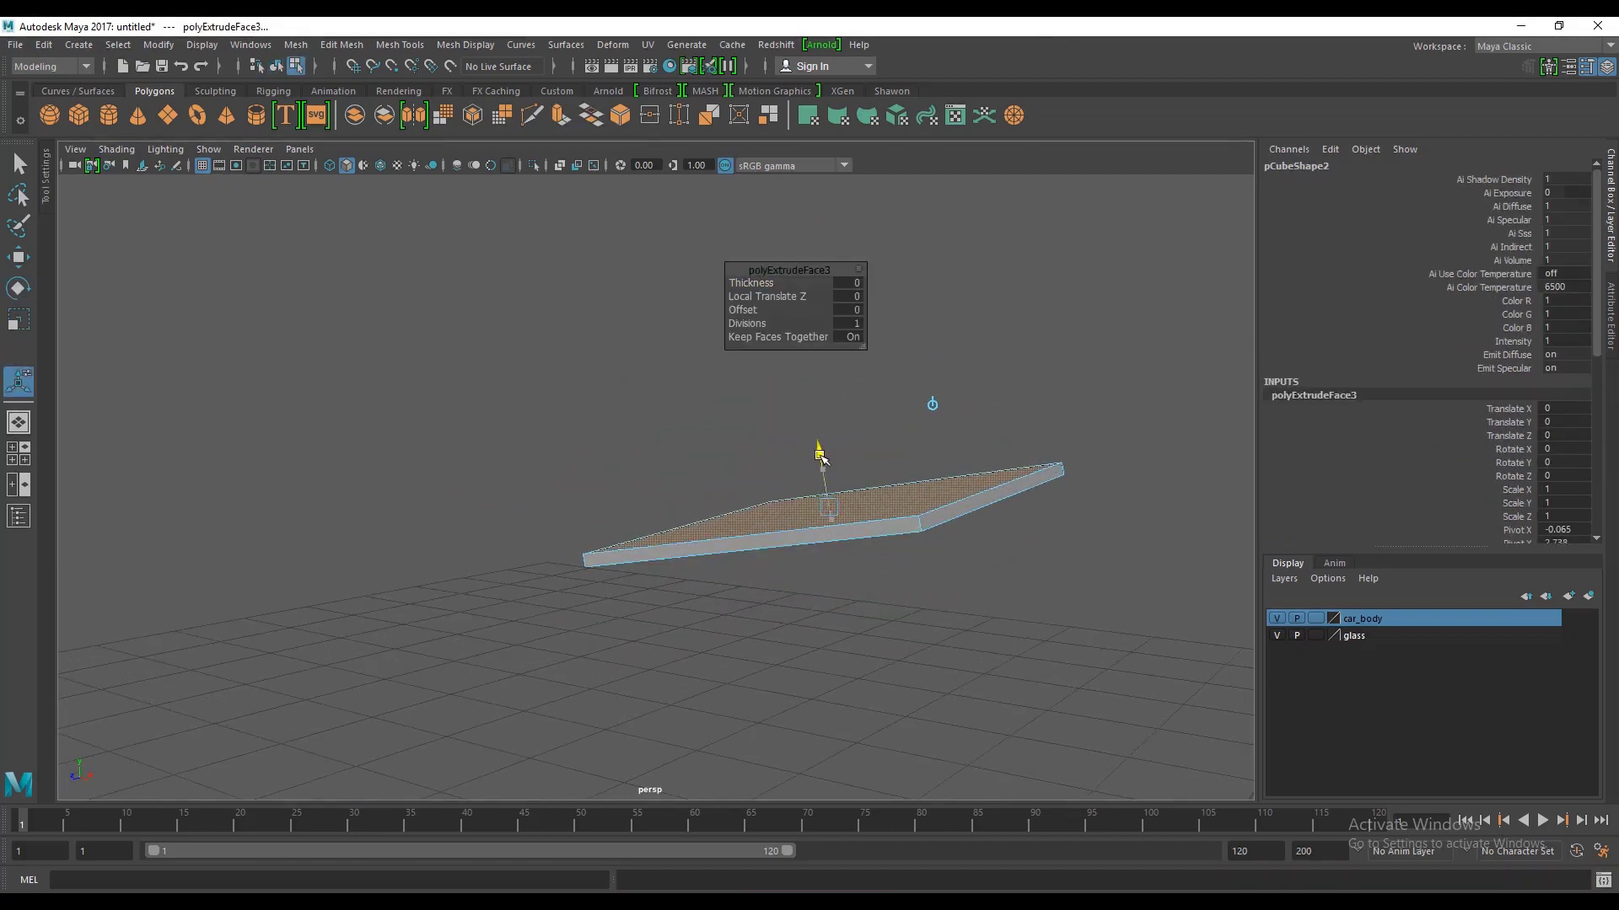
{"action": "left_click", "coordinate": [1027, 352]}
{"action": "mouse_move", "coordinate": [922, 505]}
{"action": "left_mouse_down", "text": "alt"}
{"action": "mouse_move", "coordinate": [839, 452]}
{"action": "mouse_move", "coordinate": [713, 502]}
{"action": "mouse_move", "coordinate": [734, 535]}
{"action": "mouse_move", "coordinate": [860, 502]}
{"action": "left_mouse_up", "text": "alt"}
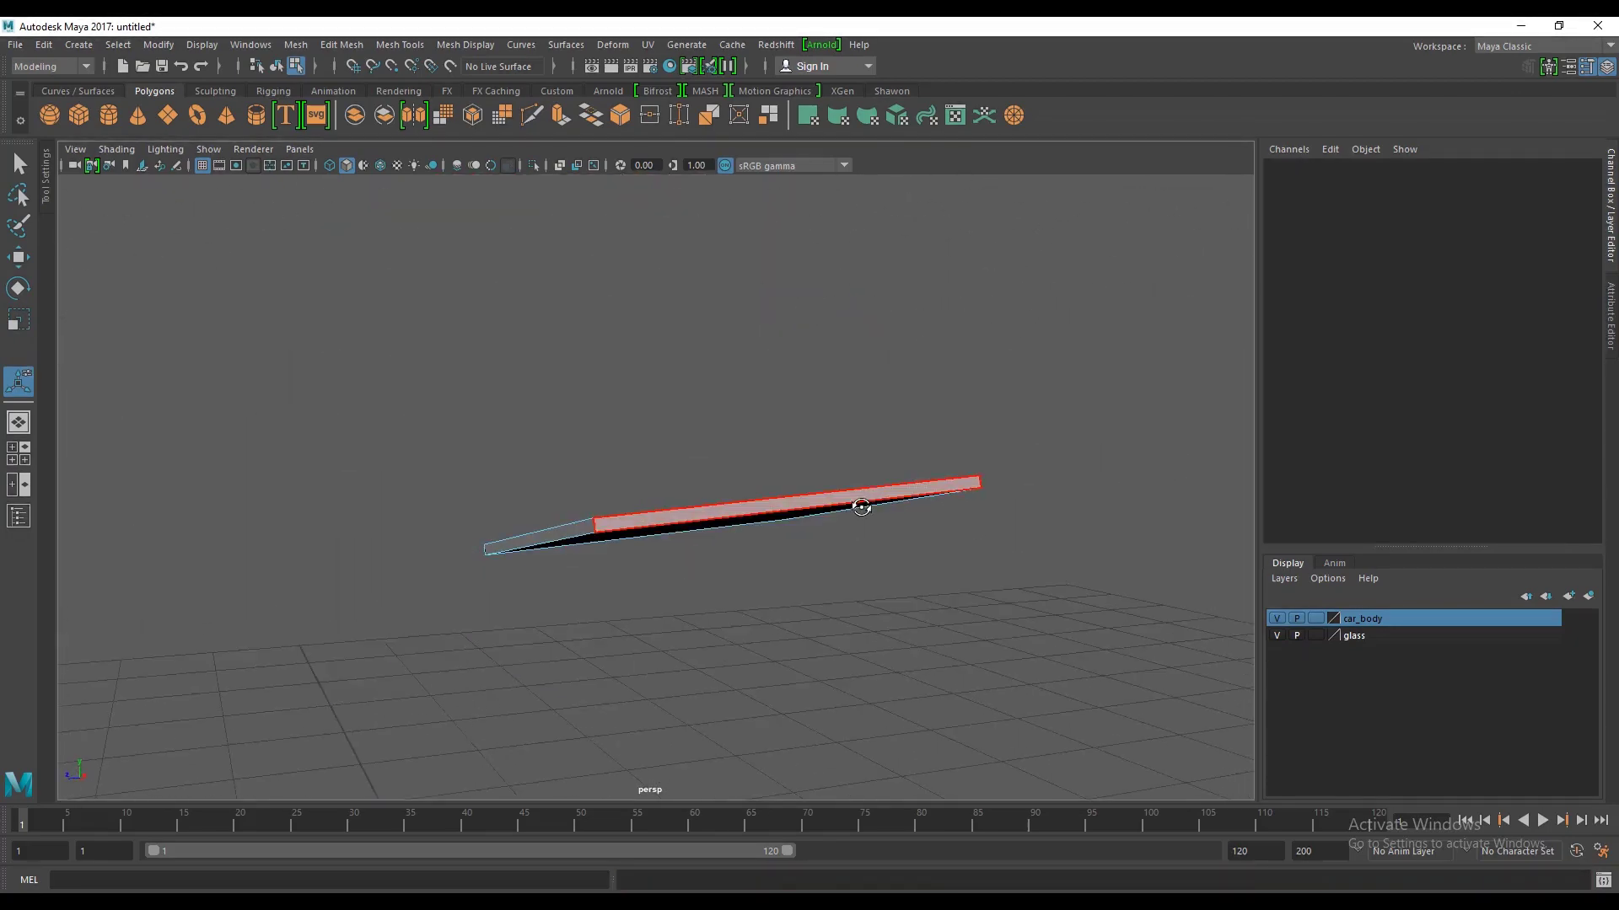
{"action": "left_click", "coordinate": [784, 515]}
{"action": "right_click_drag", "start_coordinate": [773, 431], "coordinate": [856, 381]}
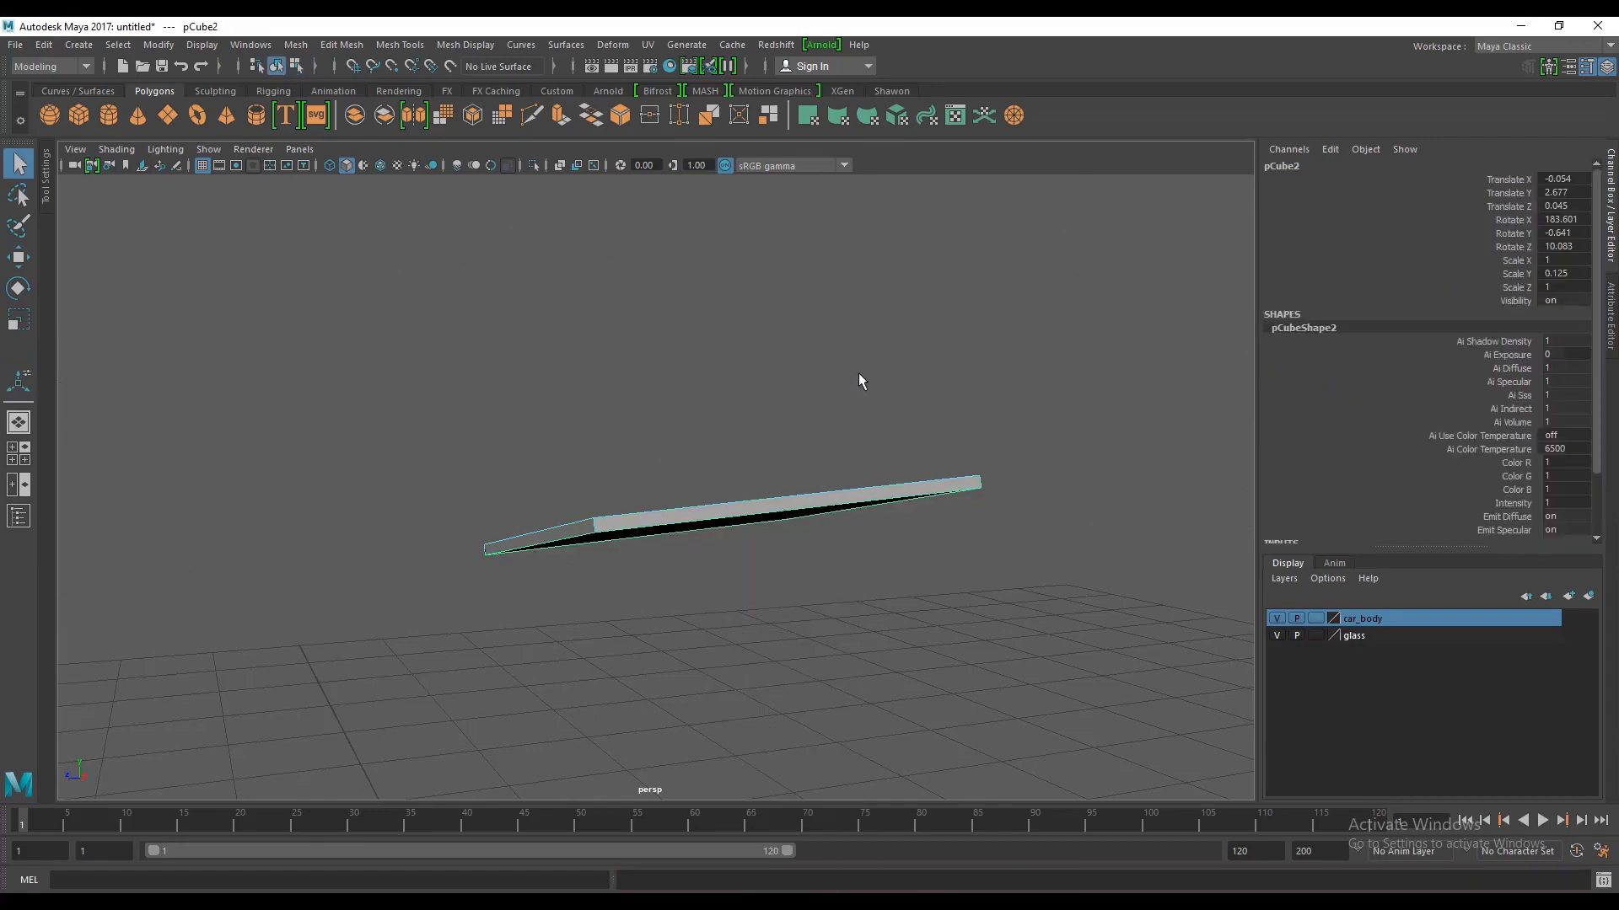
Step: Select the thin panel pCube2 and orbit to view its underside
{"action": "left_click", "coordinate": [859, 373]}
{"action": "left_click", "coordinate": [757, 508]}
{"action": "mouse_move", "coordinate": [757, 508]}
{"action": "left_mouse_down", "text": "alt"}
{"action": "mouse_move", "coordinate": [865, 509]}
{"action": "mouse_move", "coordinate": [882, 538]}
{"action": "mouse_move", "coordinate": [963, 547]}
{"action": "left_mouse_up", "text": "alt"}
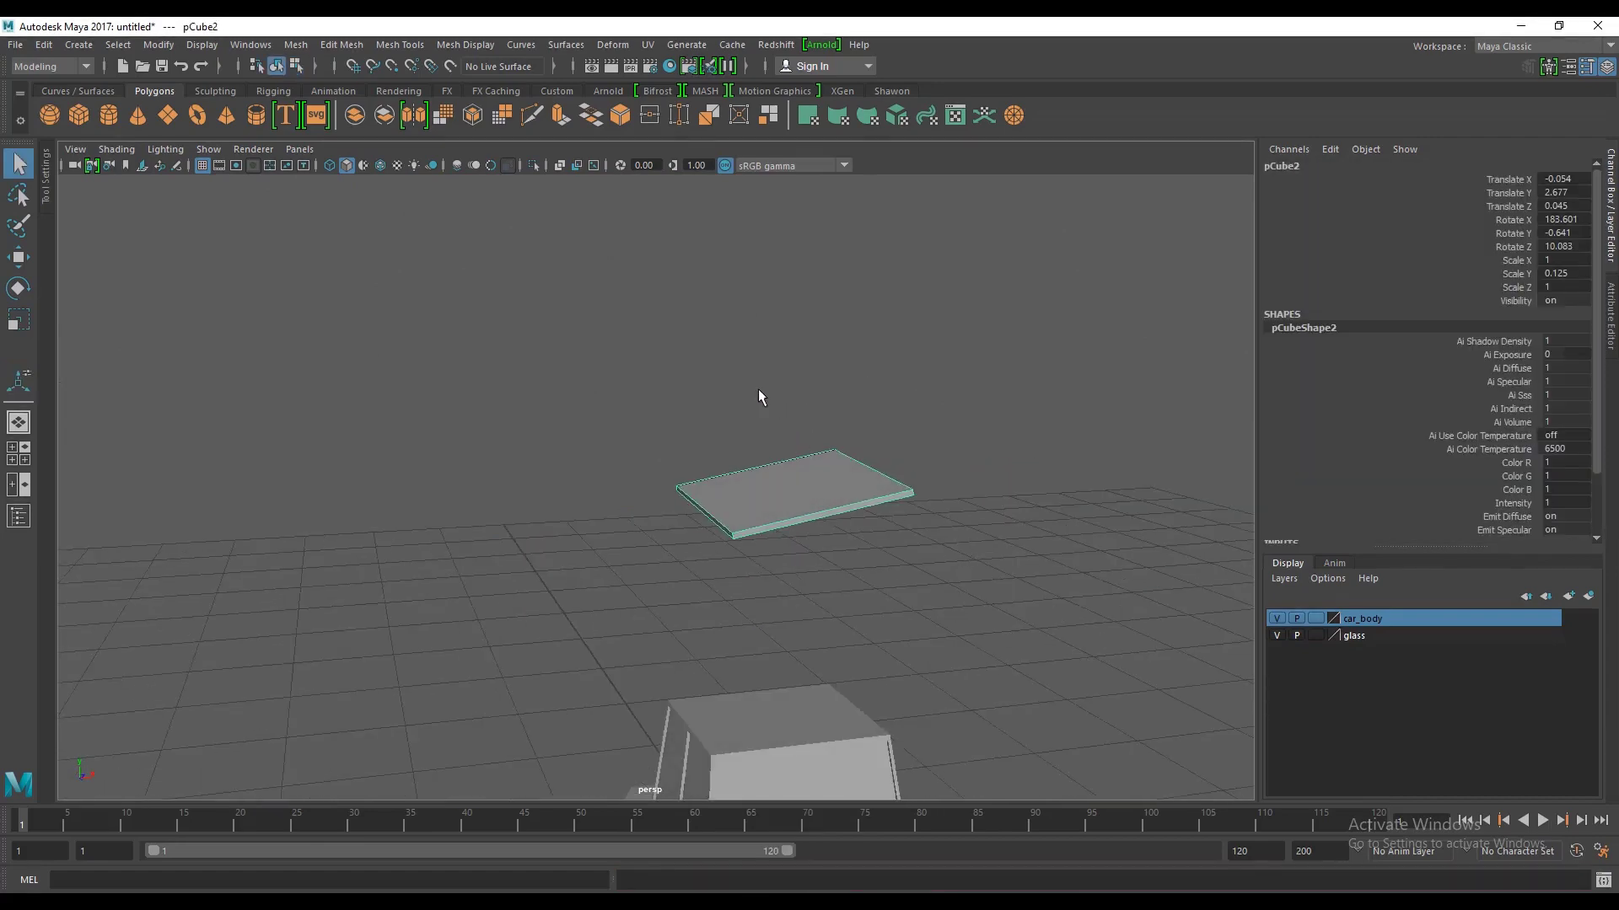
{"action": "scroll", "coordinate": [798, 491], "scroll_direction": "up", "scroll_amount": 1}
{"action": "scroll", "coordinate": [832, 563], "scroll_direction": "up", "scroll_amount": 3}
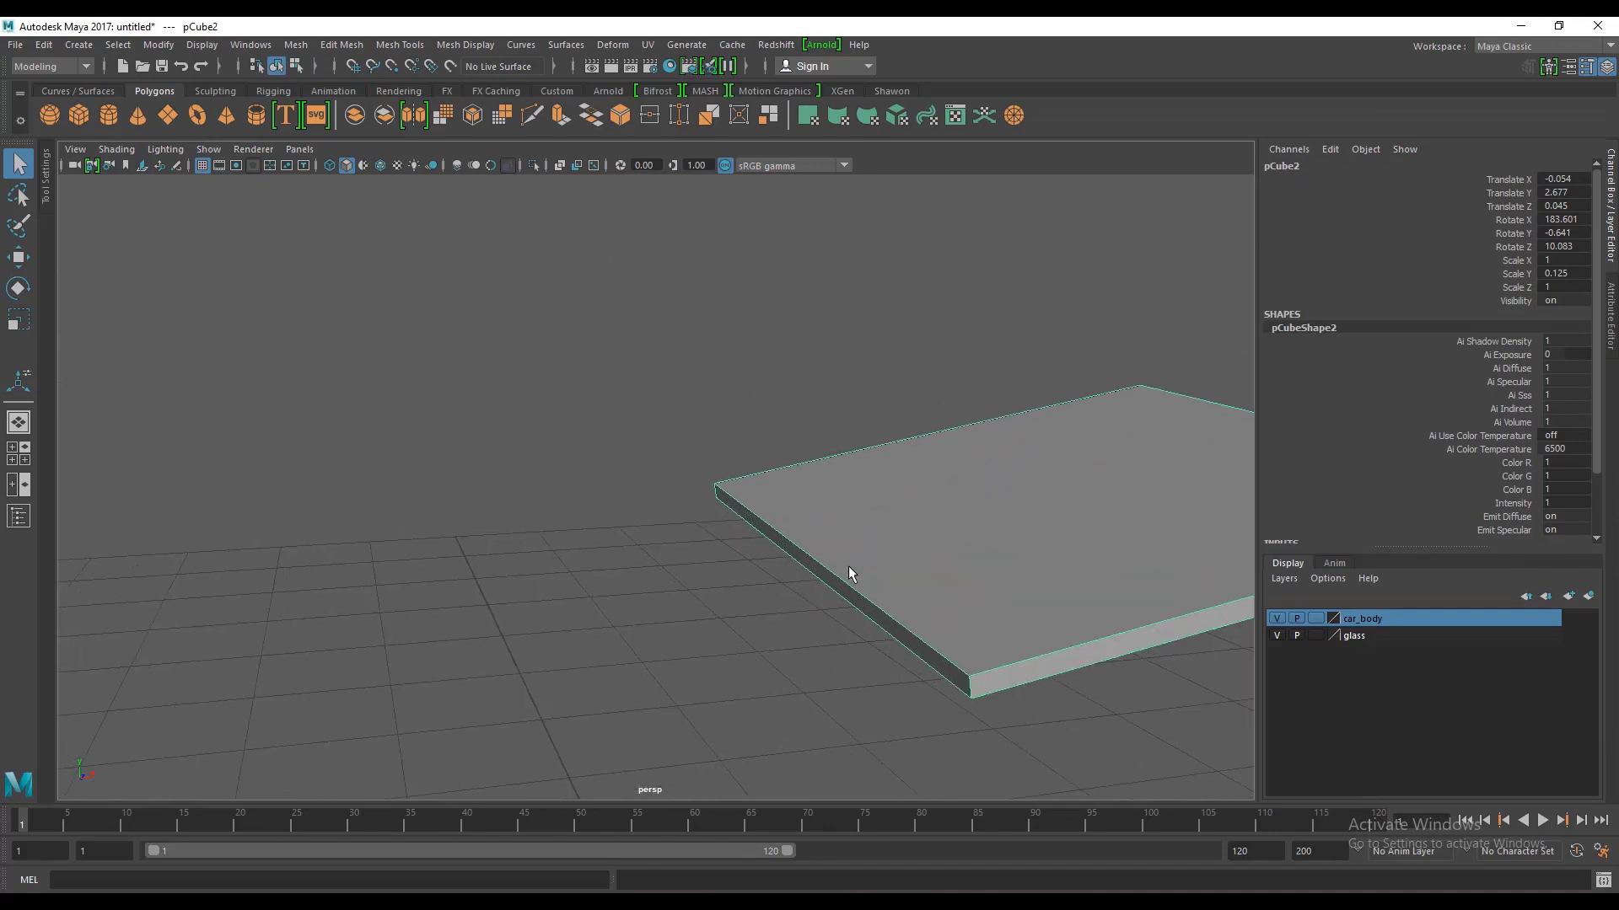
{"action": "scroll", "coordinate": [848, 565], "scroll_direction": "up", "scroll_amount": 2}
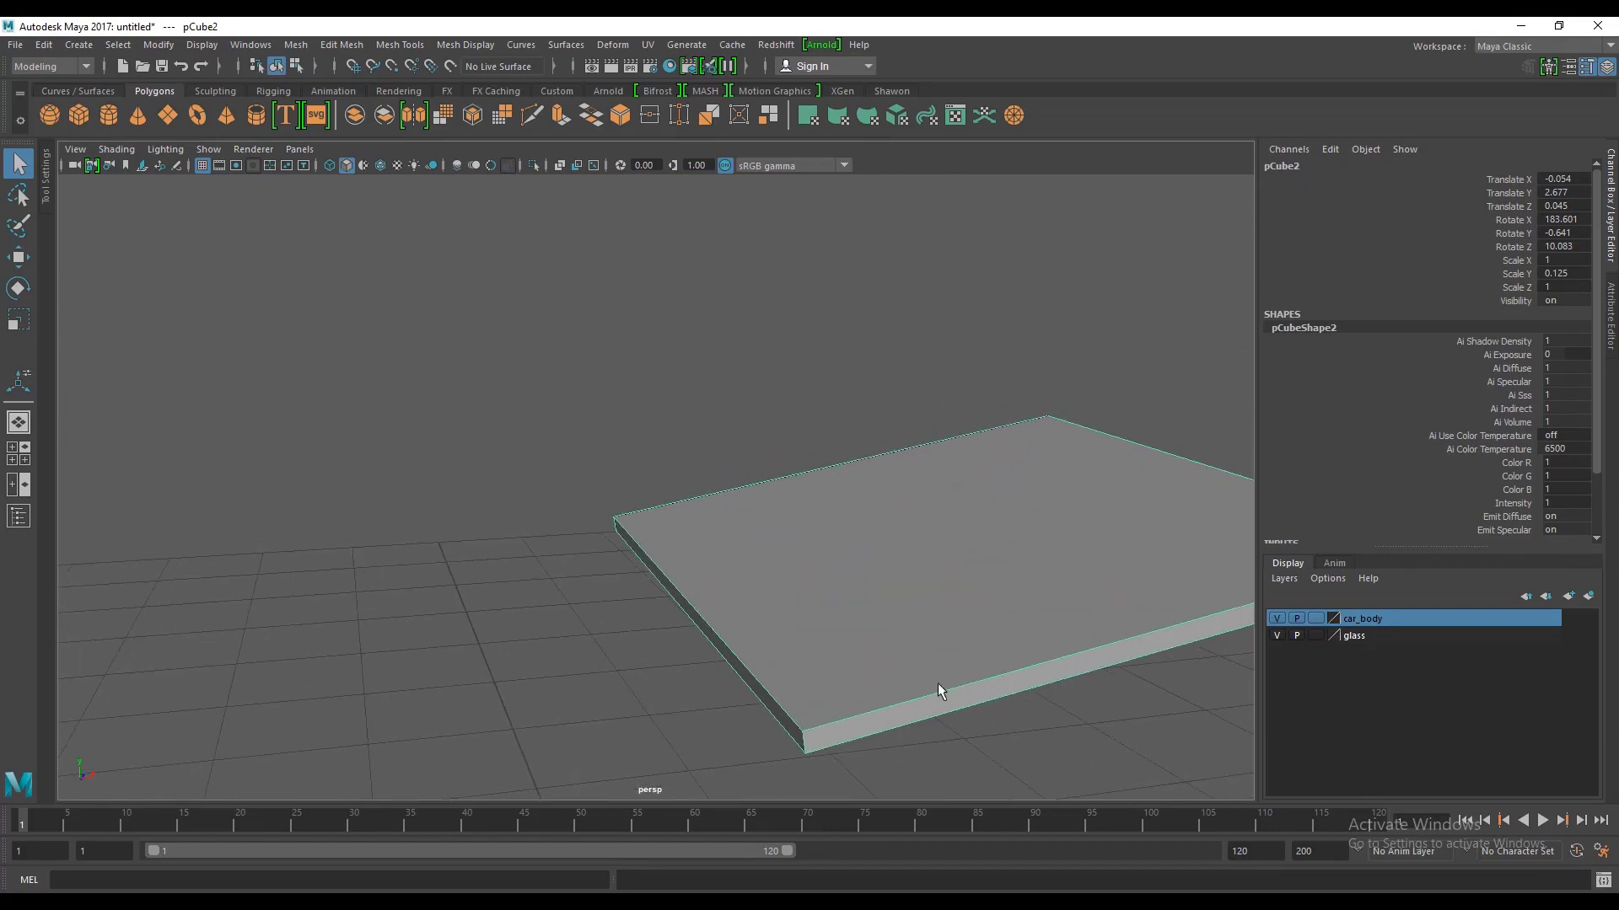
{"action": "mouse_move", "coordinate": [938, 683]}
{"action": "left_mouse_down", "text": "alt"}
{"action": "mouse_move", "coordinate": [958, 669]}
{"action": "mouse_move", "coordinate": [831, 530]}
{"action": "left_mouse_up", "text": "alt"}
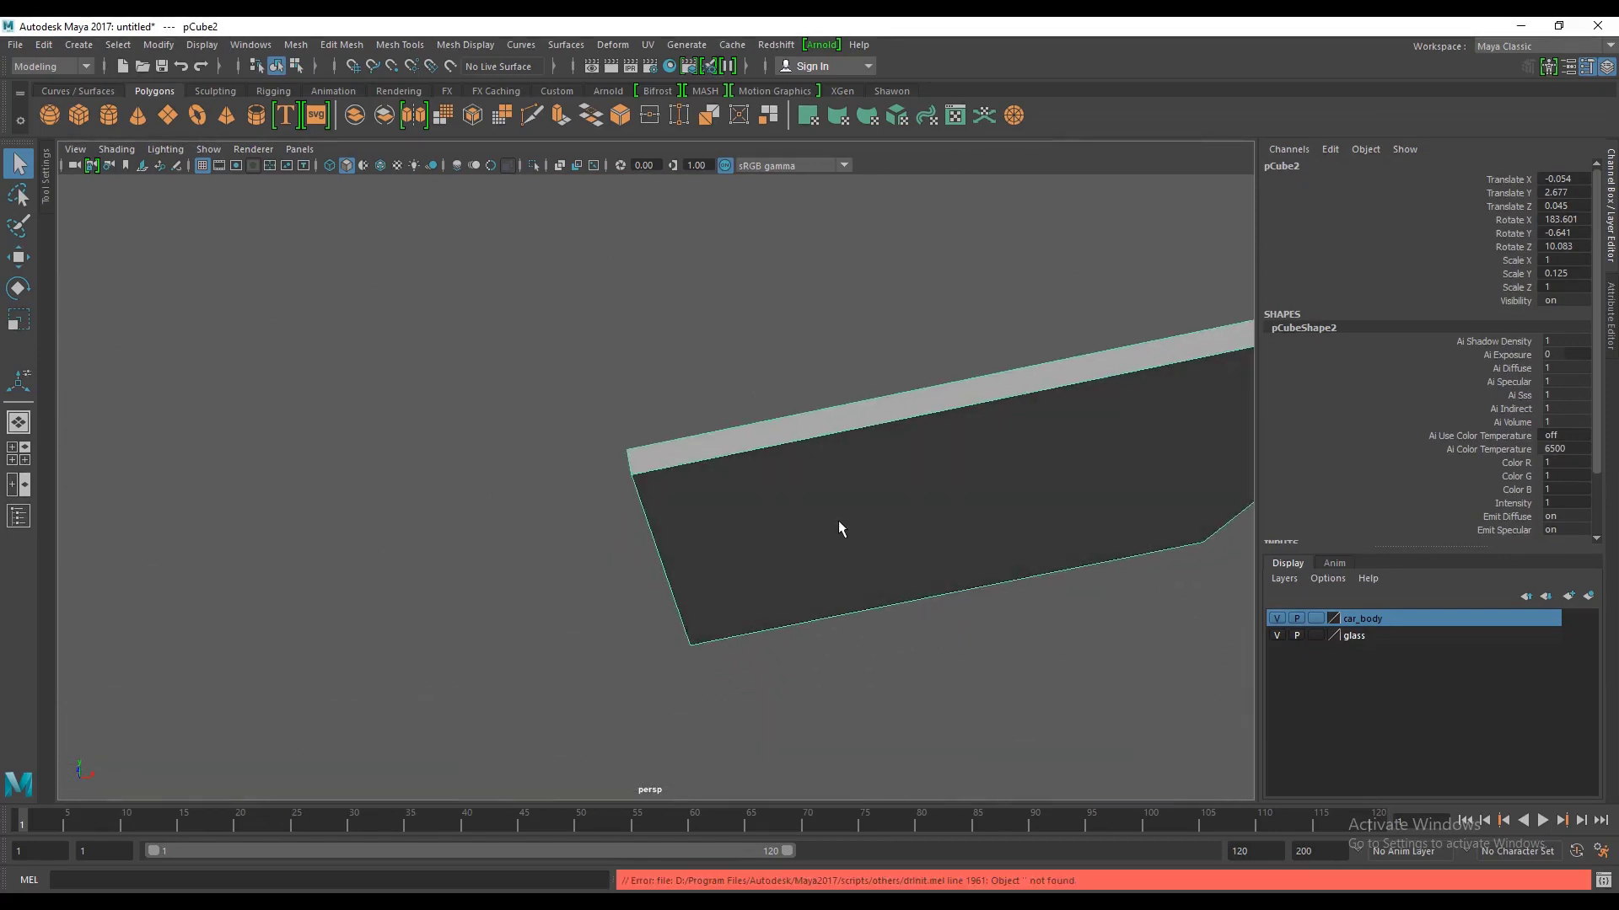
Step: Inspect the slab's bottom, top and side faces in face mode
{"action": "right_click_drag", "start_coordinate": [839, 421], "coordinate": [838, 473]}
{"action": "left_click", "coordinate": [838, 473]}
{"action": "mouse_move", "coordinate": [837, 473]}
{"action": "left_mouse_down", "text": "alt"}
{"action": "mouse_move", "coordinate": [861, 514]}
{"action": "mouse_move", "coordinate": [827, 586]}
{"action": "mouse_move", "coordinate": [824, 560]}
{"action": "left_mouse_up", "text": "alt"}
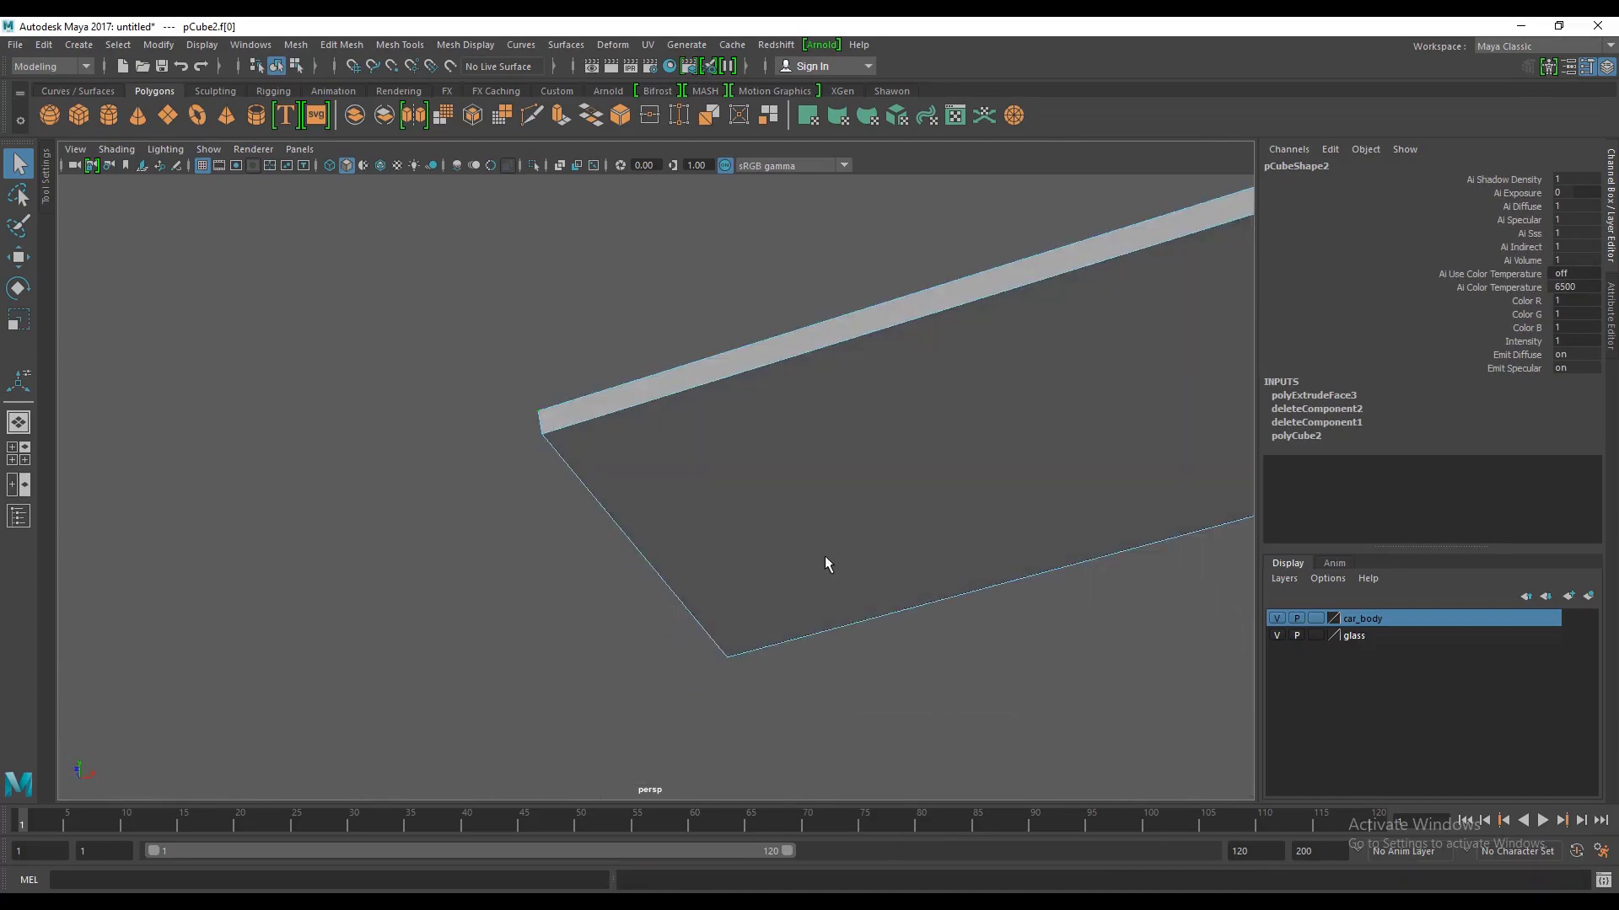
{"action": "left_click", "coordinate": [816, 487]}
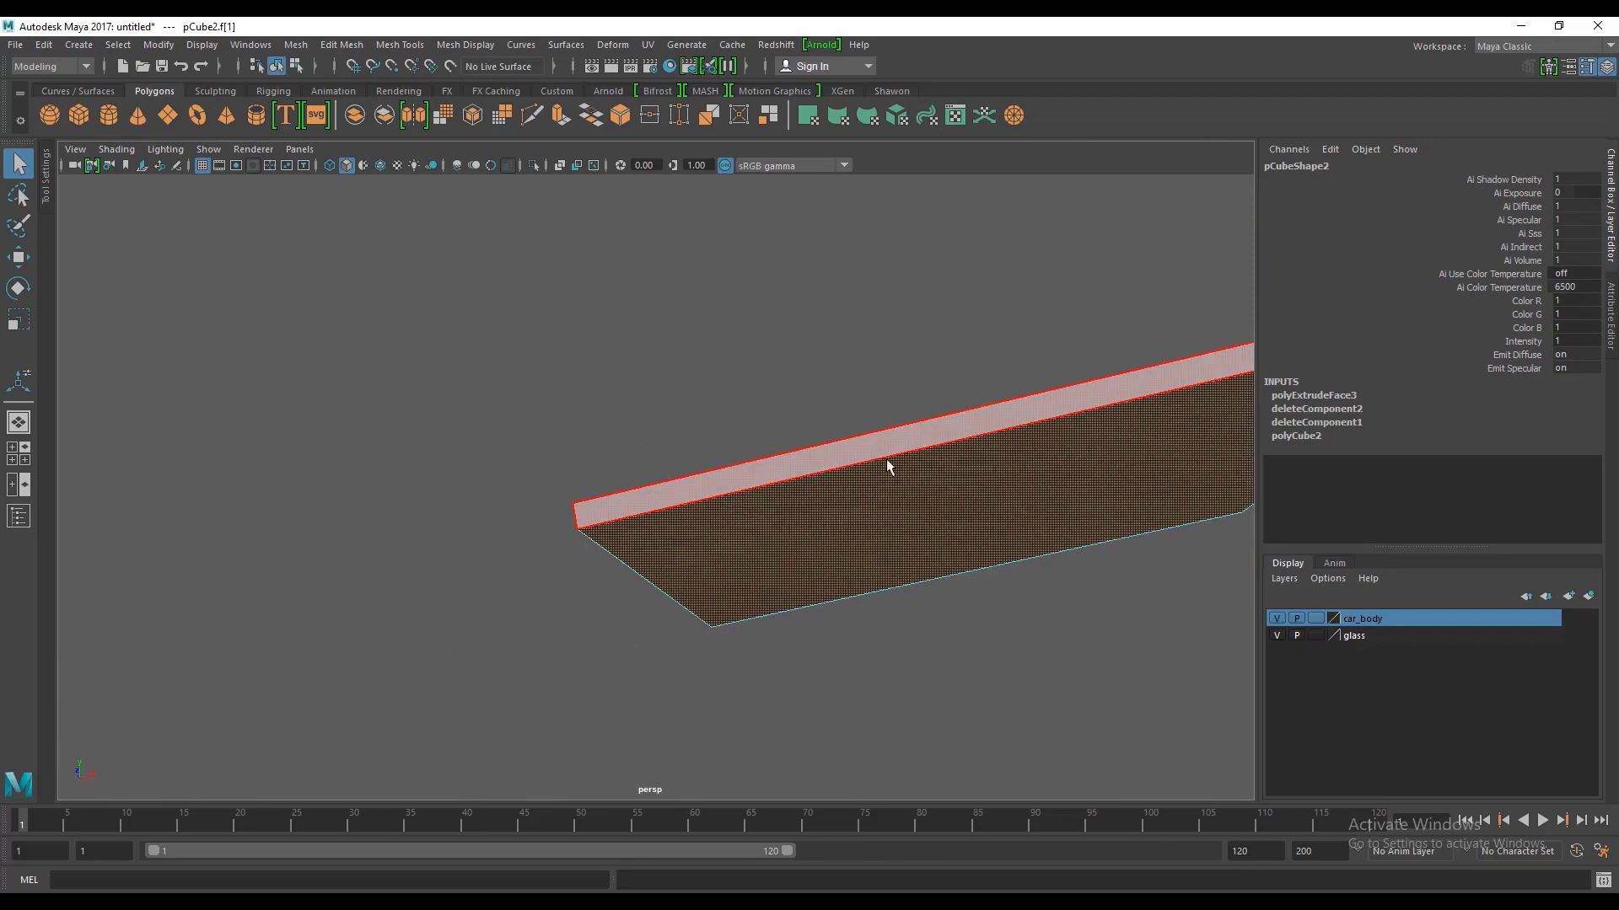
{"action": "mouse_move", "coordinate": [886, 462]}
{"action": "left_mouse_down", "text": "alt"}
{"action": "mouse_move", "coordinate": [899, 558]}
{"action": "mouse_move", "coordinate": [854, 544]}
{"action": "left_mouse_up", "text": "alt"}
{"action": "right_click_drag", "start_coordinate": [854, 544], "coordinate": [672, 558], "text": "alt"}
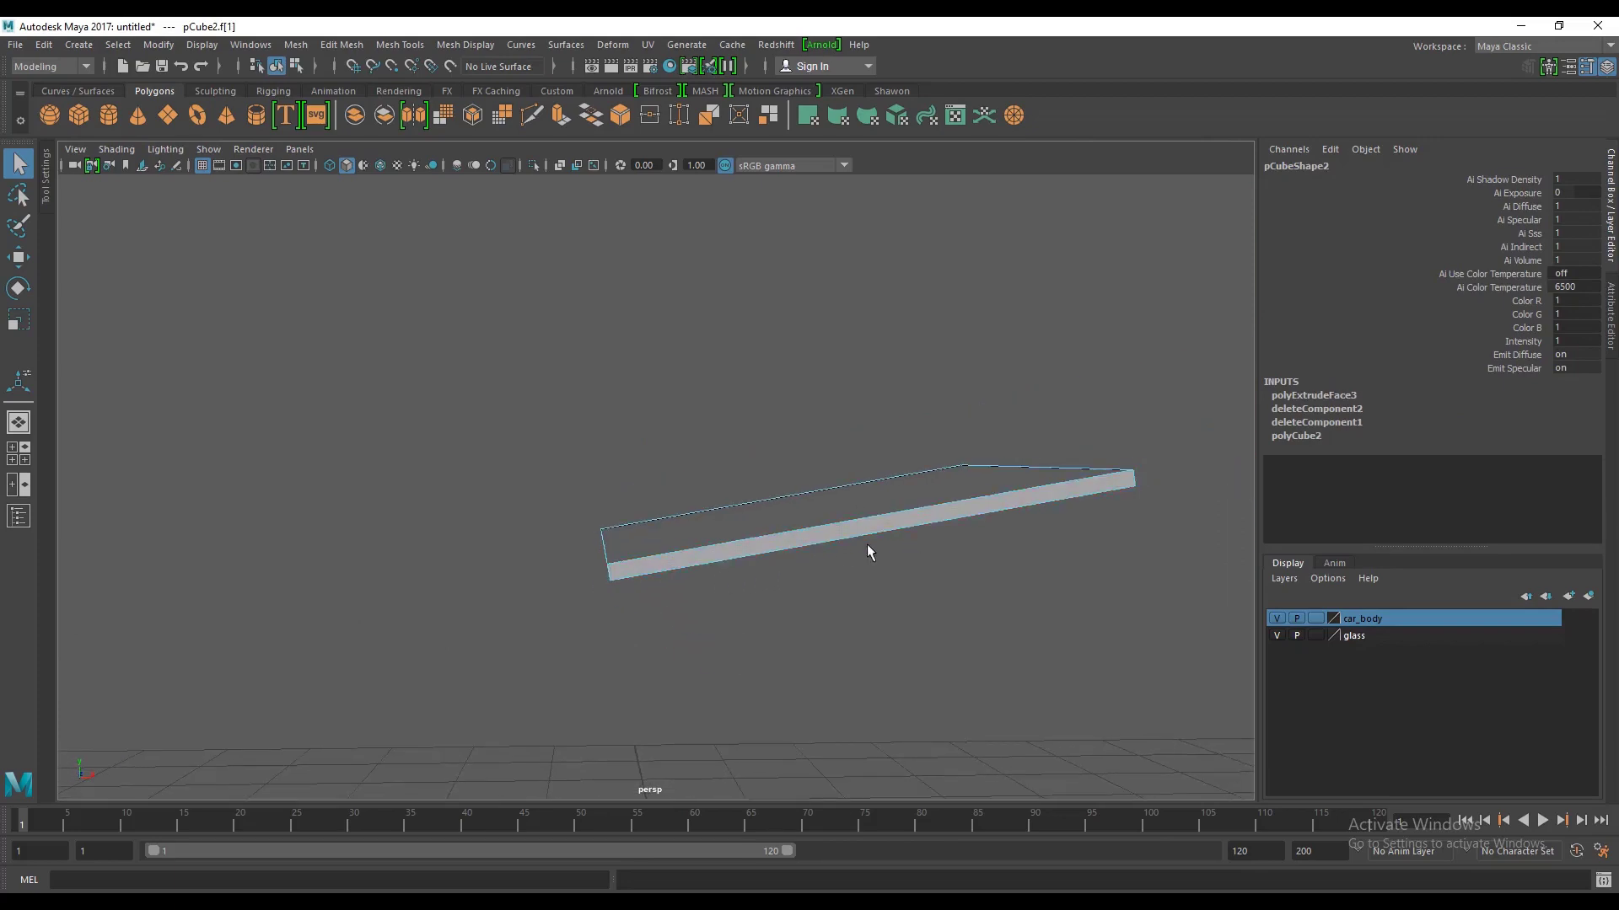
{"action": "mouse_move", "coordinate": [784, 542]}
{"action": "left_mouse_down", "text": "alt"}
{"action": "mouse_move", "coordinate": [936, 549]}
{"action": "mouse_move", "coordinate": [861, 594]}
{"action": "mouse_move", "coordinate": [824, 583]}
{"action": "mouse_move", "coordinate": [820, 624]}
{"action": "mouse_move", "coordinate": [778, 503]}
{"action": "mouse_move", "coordinate": [661, 534]}
{"action": "mouse_move", "coordinate": [795, 571]}
{"action": "mouse_move", "coordinate": [601, 554]}
{"action": "mouse_move", "coordinate": [655, 453]}
{"action": "mouse_move", "coordinate": [701, 468]}
{"action": "mouse_move", "coordinate": [650, 499]}
{"action": "left_mouse_up", "text": "alt"}
{"action": "left_click", "coordinate": [687, 475]}
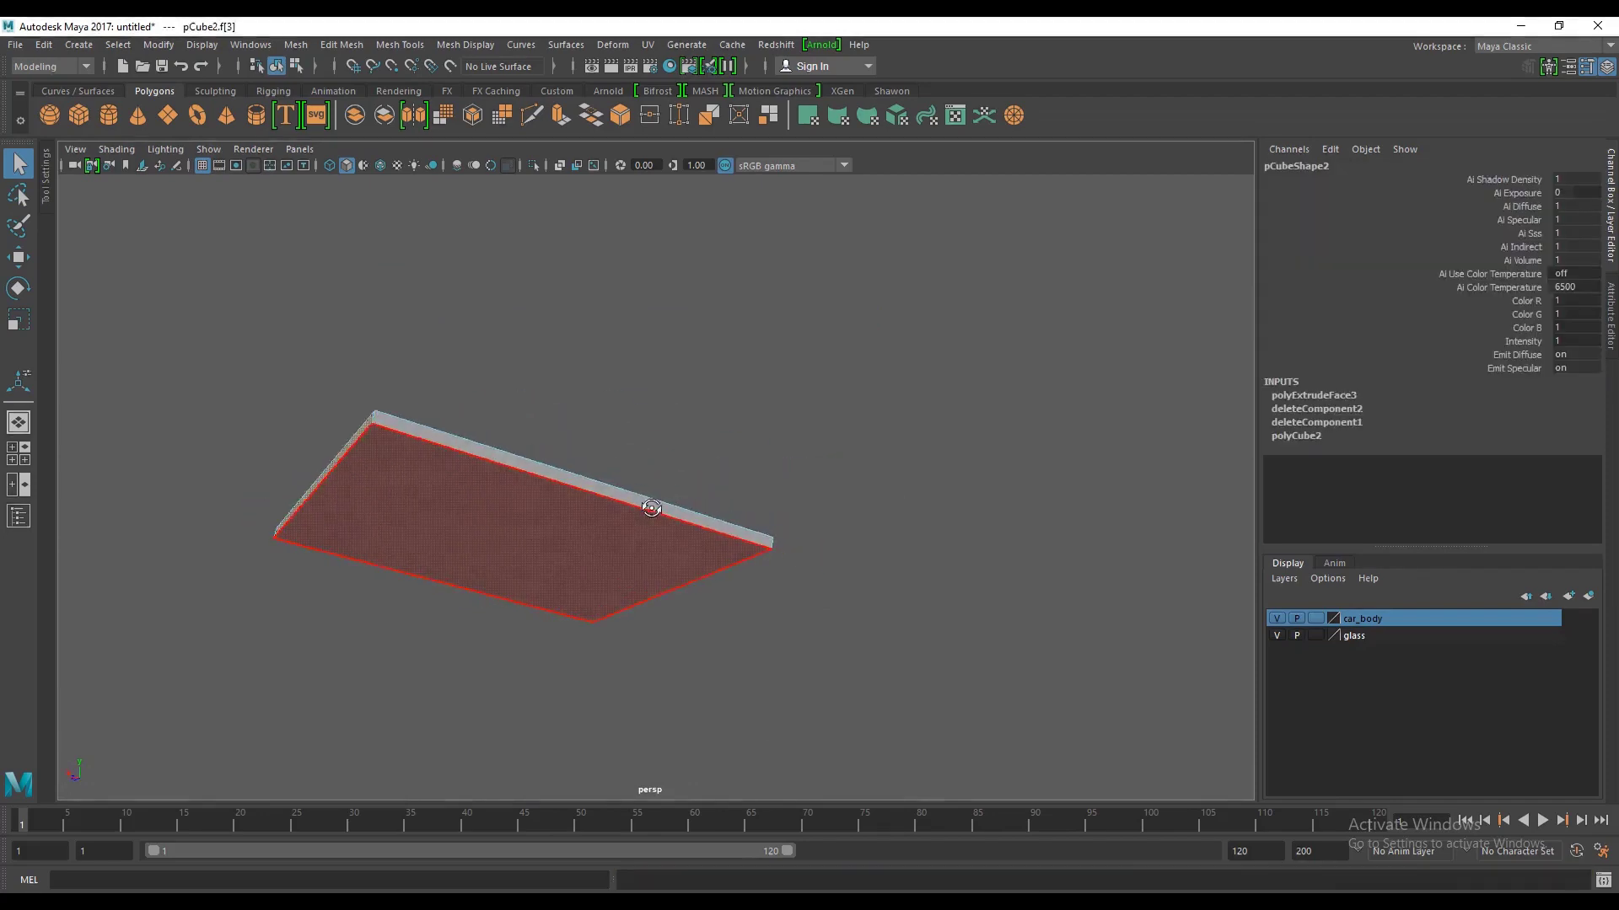
{"action": "left_click", "coordinate": [575, 388]}
{"action": "left_click", "coordinate": [499, 517]}
{"action": "mouse_move", "coordinate": [496, 457]}
{"action": "left_mouse_down", "text": "alt"}
{"action": "mouse_move", "coordinate": [689, 553]}
{"action": "mouse_move", "coordinate": [691, 450]}
{"action": "left_mouse_up", "text": "alt"}
Step: Return to Object Mode and delete pCube2, leaving the car body and cabin box
{"action": "right_click_drag", "start_coordinate": [661, 422], "coordinate": [709, 398]}
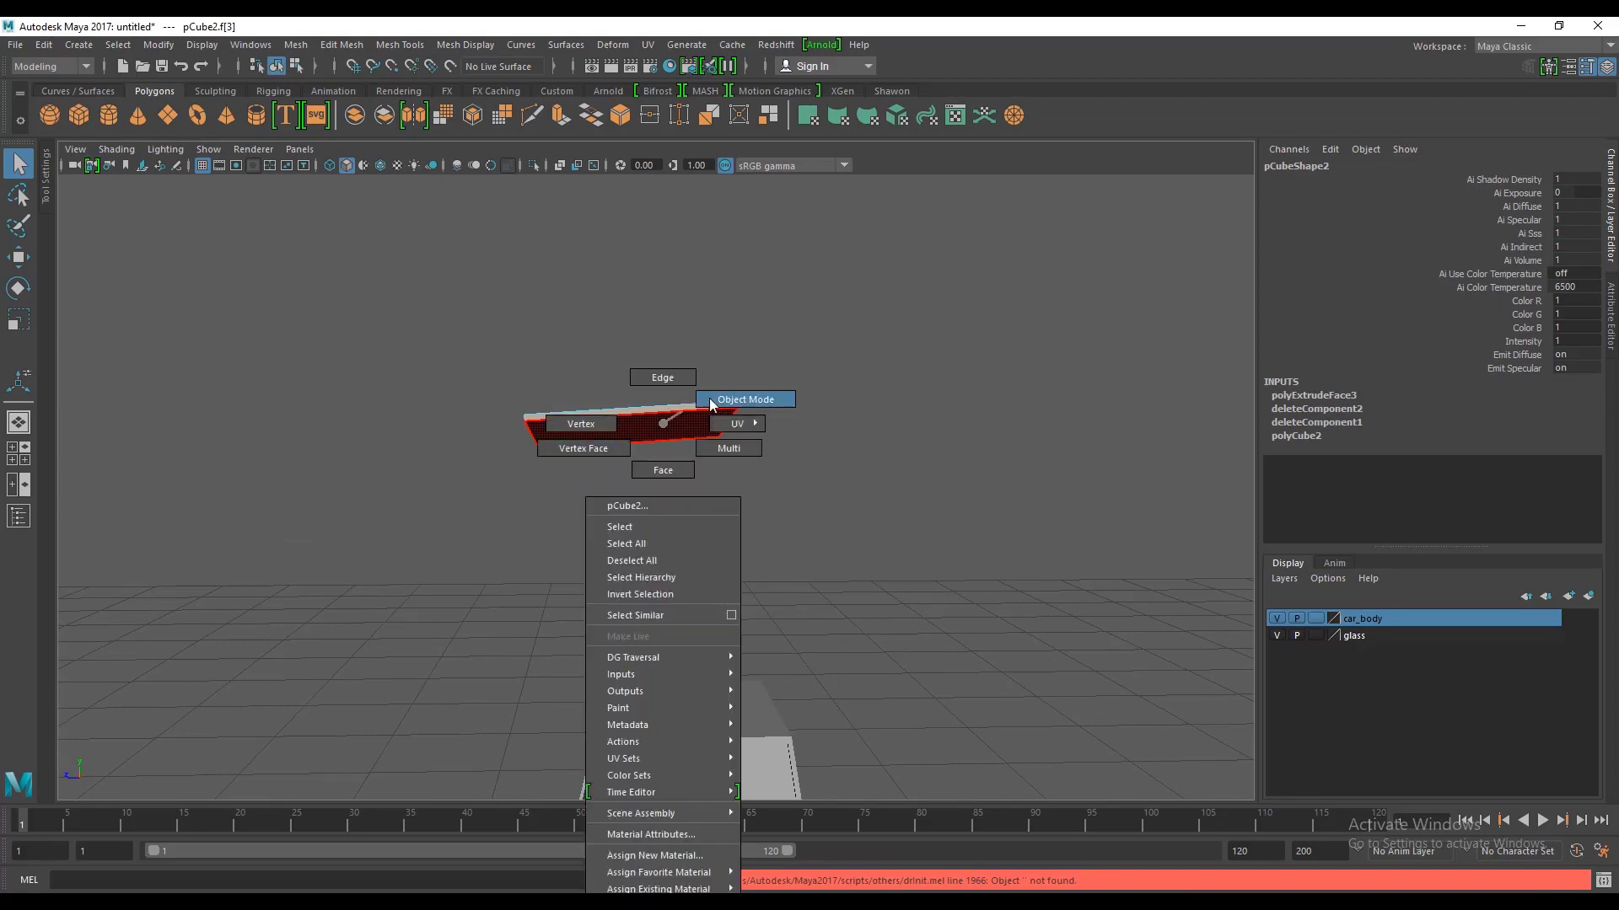
{"action": "key", "text": "Delete"}
{"action": "mouse_move", "coordinate": [756, 450]}
{"action": "left_mouse_down", "text": "alt"}
{"action": "mouse_move", "coordinate": [751, 508]}
{"action": "mouse_move", "coordinate": [832, 614]}
{"action": "mouse_move", "coordinate": [924, 627]}
{"action": "mouse_move", "coordinate": [749, 660]}
{"action": "mouse_move", "coordinate": [764, 696]}
{"action": "mouse_move", "coordinate": [766, 580]}
{"action": "left_mouse_up", "text": "alt"}
{"action": "scroll", "coordinate": [925, 626], "scroll_direction": "up", "scroll_amount": 5}
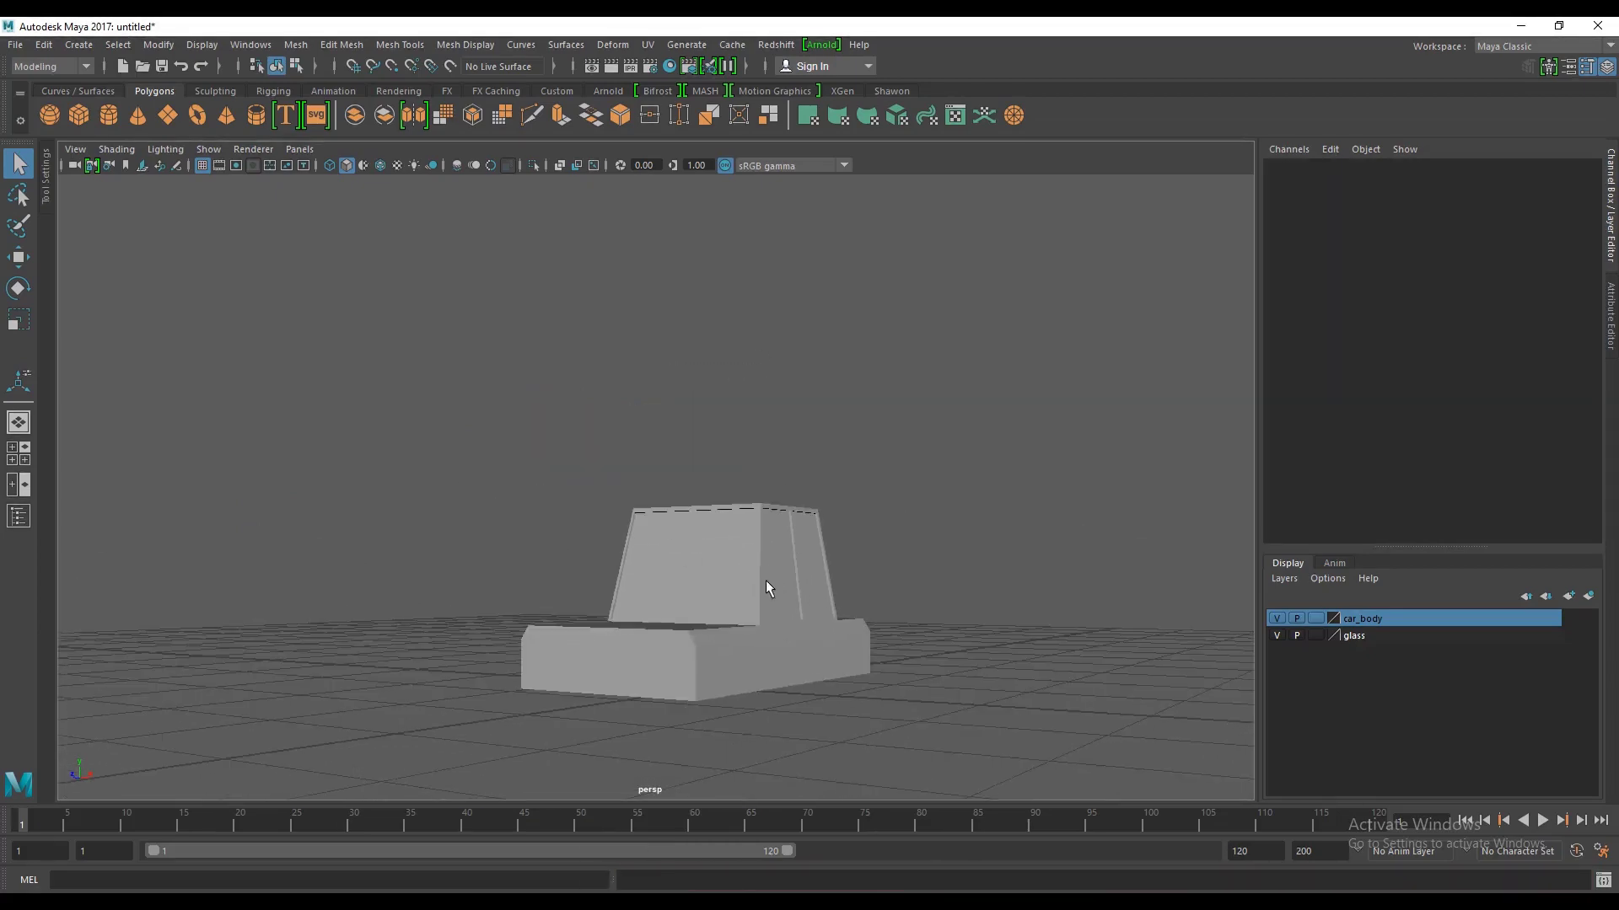
Step: Hide the car_body layer and select the glass cabin shell polySurface3
{"action": "left_click", "coordinate": [1277, 618]}
{"action": "left_click_drag", "start_coordinate": [949, 586], "coordinate": [868, 655], "text": "alt"}
{"action": "mouse_move", "coordinate": [753, 610]}
{"action": "left_mouse_down", "text": "alt"}
{"action": "mouse_move", "coordinate": [777, 654]}
{"action": "mouse_move", "coordinate": [842, 607]}
{"action": "left_mouse_up", "text": "alt"}
{"action": "left_click", "coordinate": [807, 620]}
{"action": "mouse_move", "coordinate": [937, 594]}
{"action": "left_mouse_down", "text": "alt"}
{"action": "mouse_move", "coordinate": [827, 680]}
{"action": "mouse_move", "coordinate": [827, 477]}
{"action": "mouse_move", "coordinate": [757, 512]}
{"action": "mouse_move", "coordinate": [937, 514]}
{"action": "left_mouse_up", "text": "alt"}
{"action": "scroll", "coordinate": [937, 513], "scroll_direction": "up", "scroll_amount": 3}
{"action": "scroll", "coordinate": [927, 540], "scroll_direction": "up", "scroll_amount": 3}
{"action": "scroll", "coordinate": [927, 540], "scroll_direction": "down", "scroll_amount": 3}
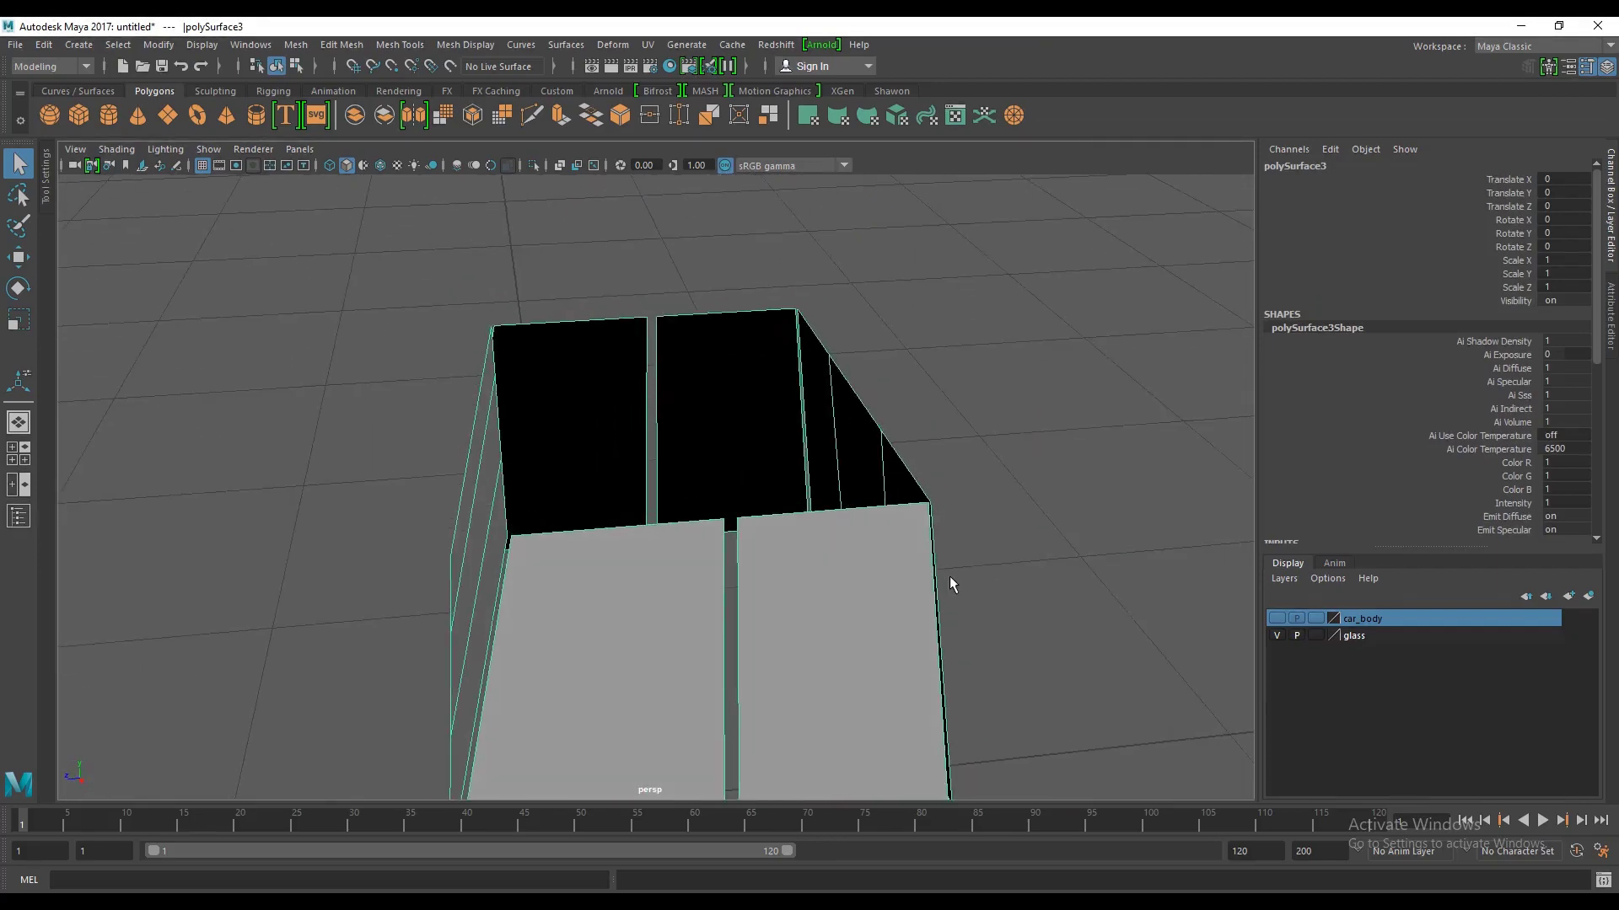
Step: Orbit around the glass shell to look into it from several angles
{"action": "left_click_drag", "start_coordinate": [950, 575], "coordinate": [1029, 596], "text": "alt"}
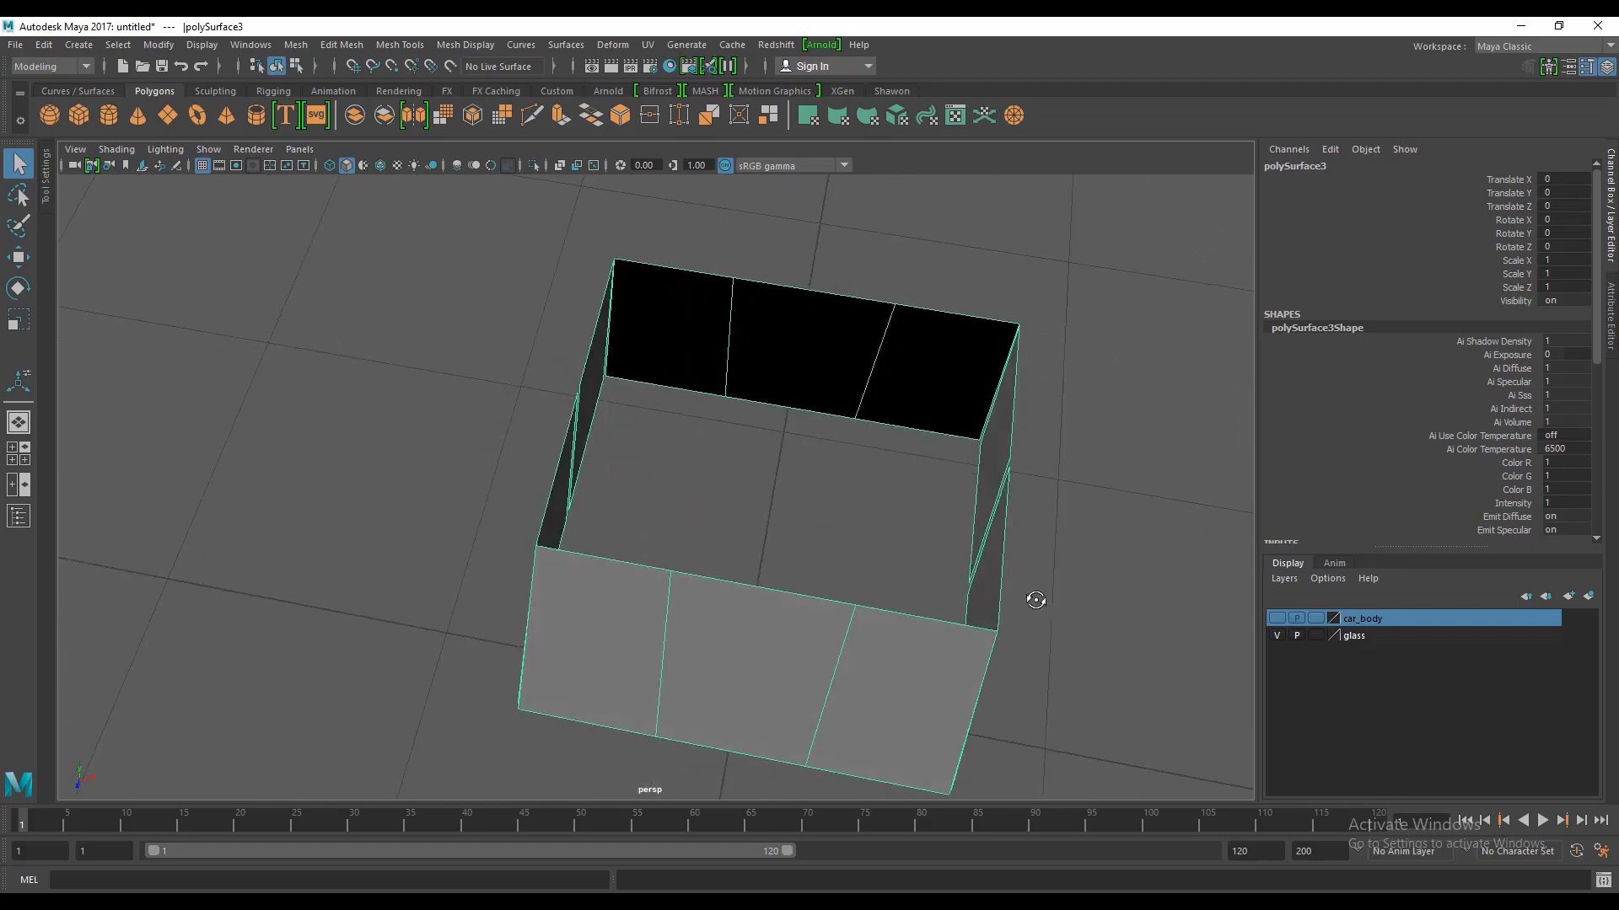
{"action": "scroll", "coordinate": [961, 577], "scroll_direction": "up", "scroll_amount": 4}
{"action": "scroll", "coordinate": [961, 582], "scroll_direction": "down", "scroll_amount": 3}
{"action": "mouse_move", "coordinate": [928, 649]}
{"action": "left_mouse_down", "text": "alt"}
{"action": "mouse_move", "coordinate": [864, 672]}
{"action": "mouse_move", "coordinate": [771, 472]}
{"action": "left_mouse_up", "text": "alt"}
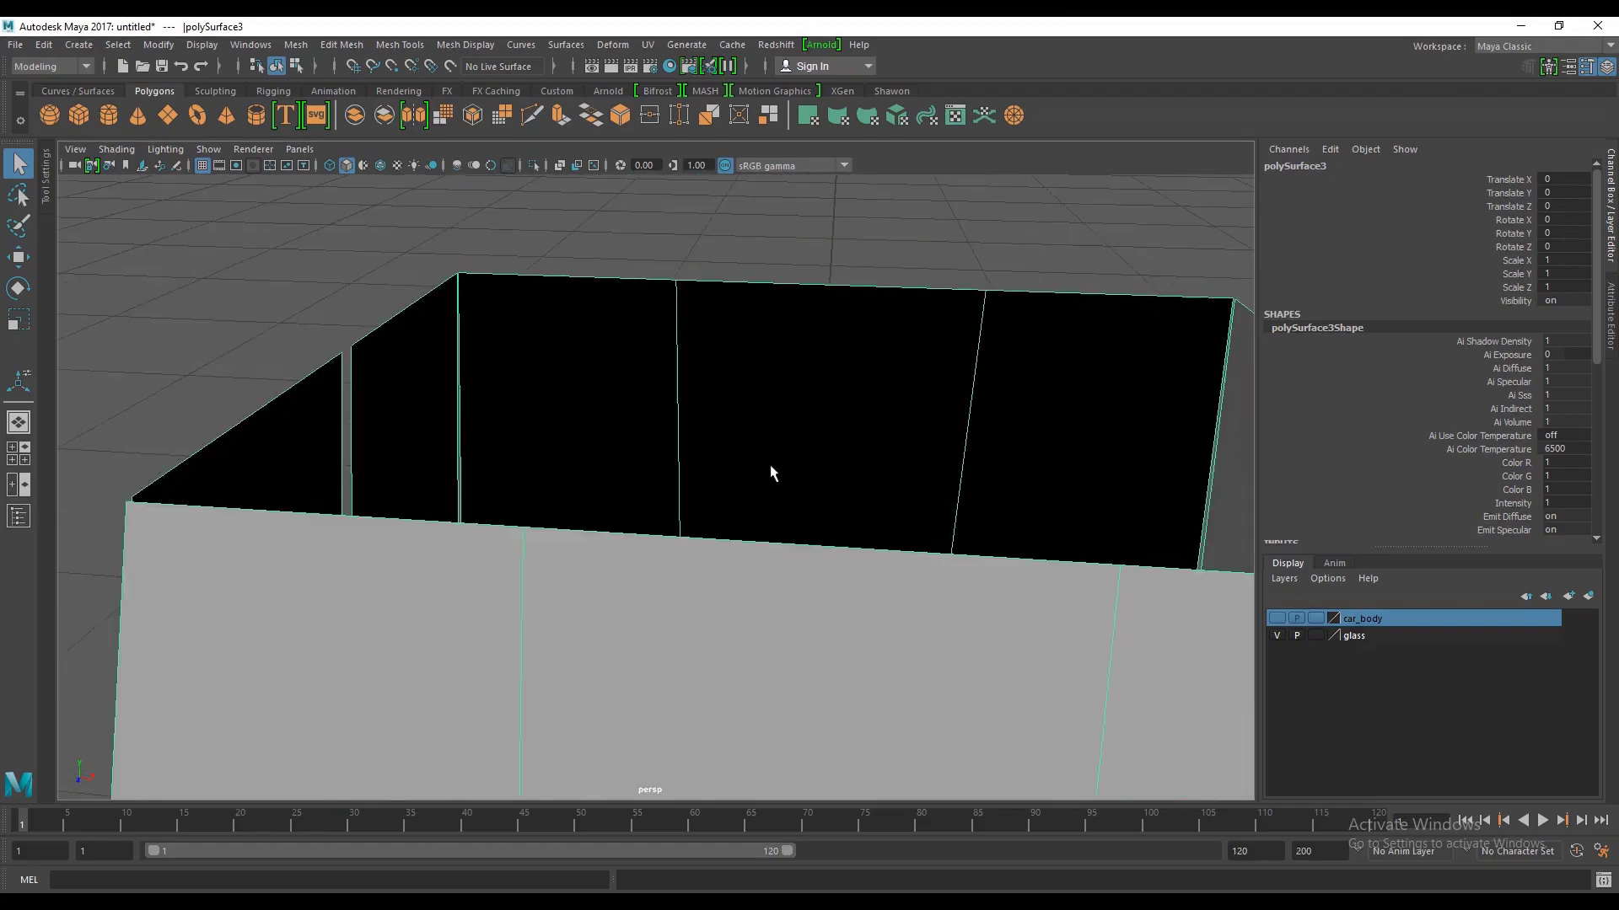
{"action": "left_click_drag", "start_coordinate": [946, 445], "coordinate": [889, 495], "text": "alt"}
{"action": "scroll", "coordinate": [891, 522], "scroll_direction": "down", "scroll_amount": 3}
{"action": "scroll", "coordinate": [885, 472], "scroll_direction": "down", "scroll_amount": 2}
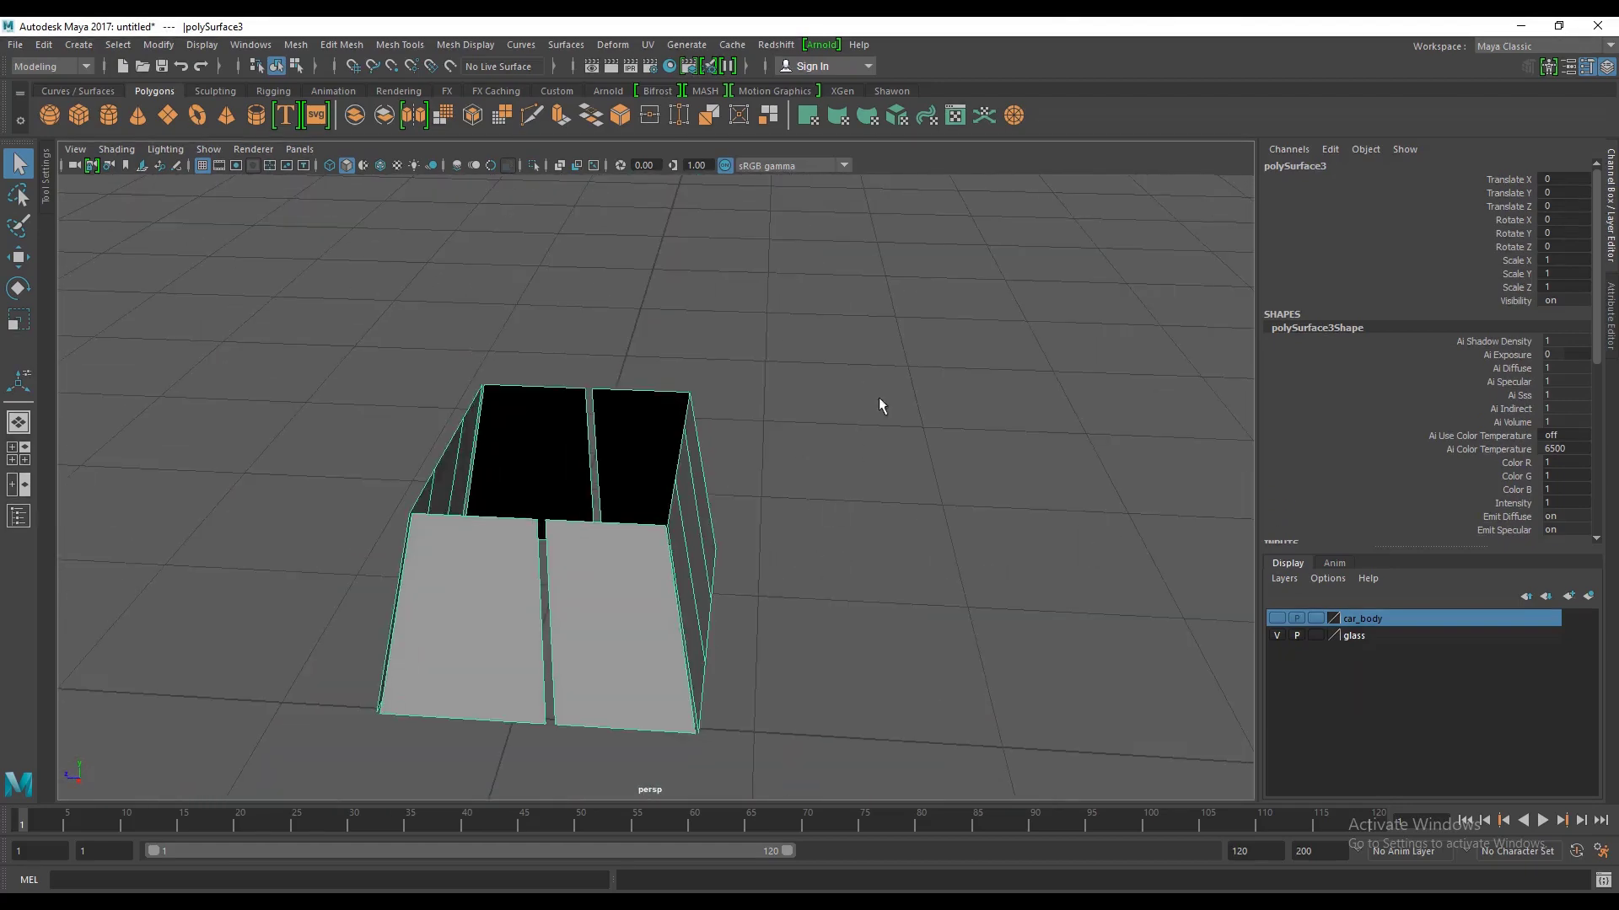
Step: Reselect the glass shell polySurface3 from a three-quarter view
{"action": "left_click", "coordinate": [879, 400]}
{"action": "mouse_move", "coordinate": [643, 523]}
{"action": "left_mouse_down", "text": "alt"}
{"action": "mouse_move", "coordinate": [621, 513]}
{"action": "mouse_move", "coordinate": [650, 517]}
{"action": "mouse_move", "coordinate": [707, 361]}
{"action": "mouse_move", "coordinate": [674, 504]}
{"action": "left_mouse_up", "text": "alt"}
{"action": "left_click", "coordinate": [676, 472]}
{"action": "left_click", "coordinate": [706, 361]}
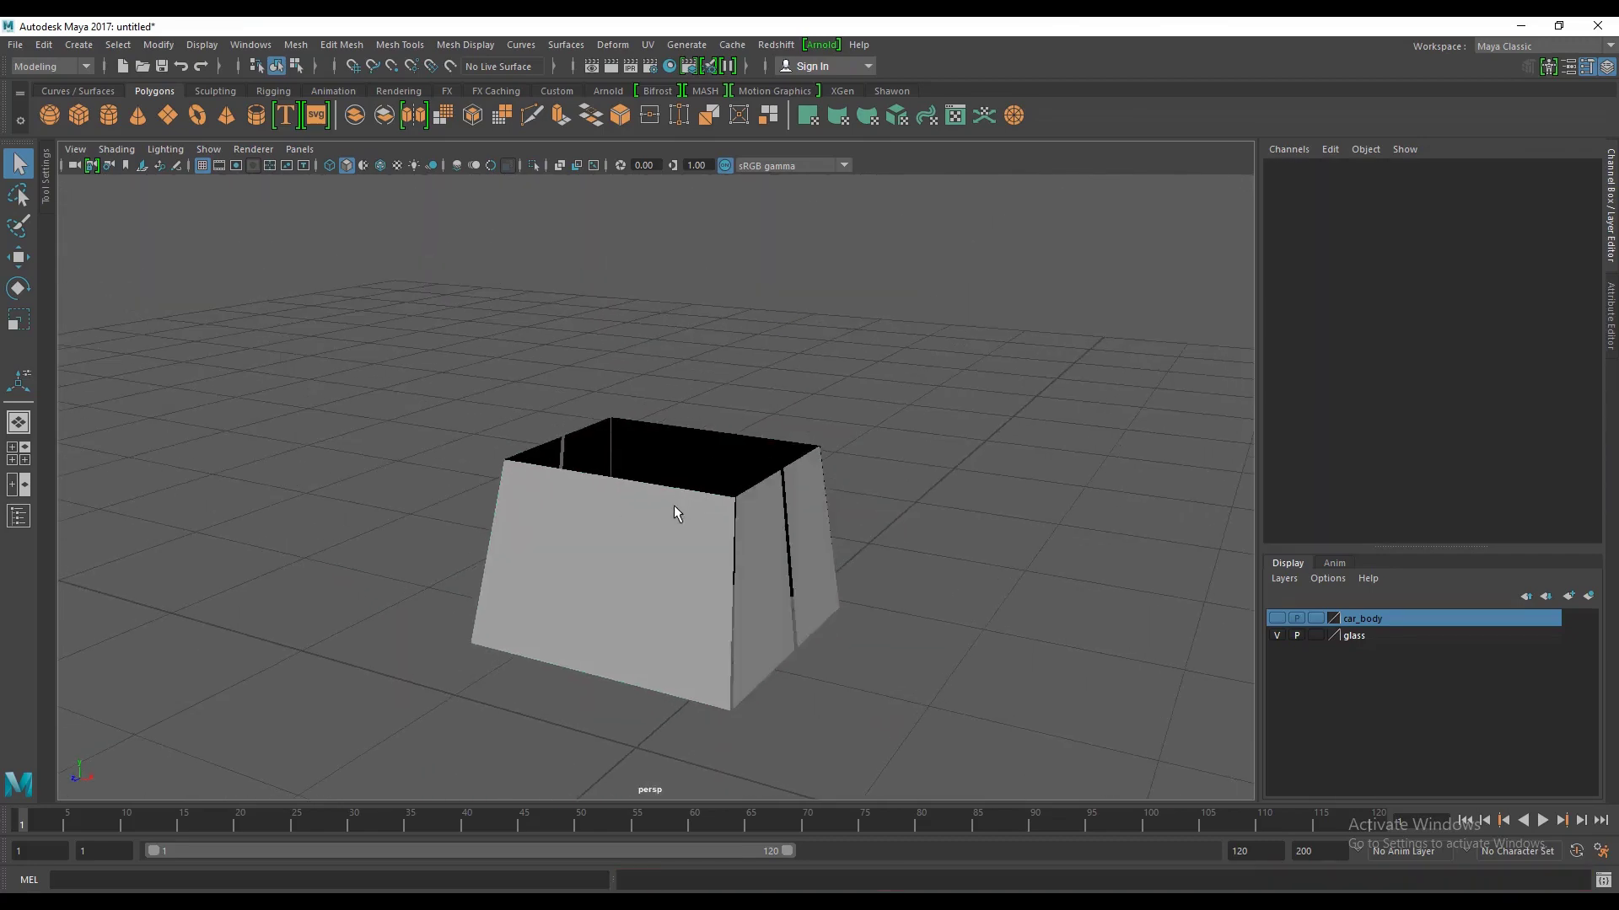
{"action": "left_click", "coordinate": [674, 504]}
{"action": "mouse_move", "coordinate": [762, 549]}
{"action": "left_mouse_down", "text": "alt"}
{"action": "mouse_move", "coordinate": [719, 566]}
{"action": "mouse_move", "coordinate": [735, 537]}
{"action": "left_mouse_up", "text": "alt"}
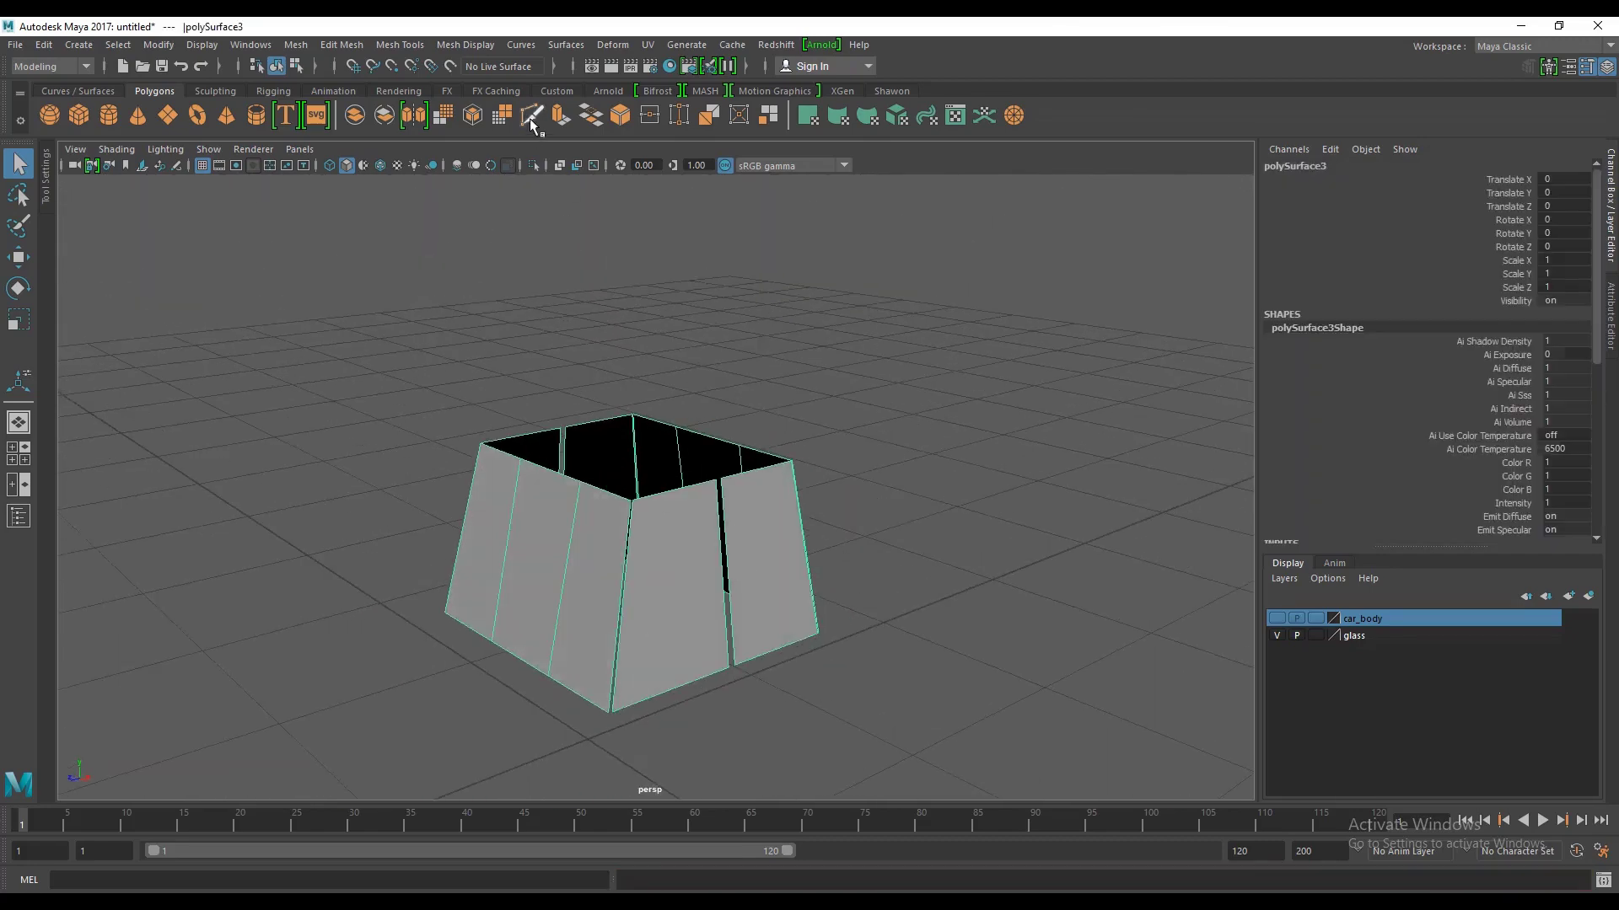
Step: Extrude the glass shell's faces, pushing them out about 0.0069 along Local Translate Z
{"action": "left_click", "coordinate": [560, 119]}
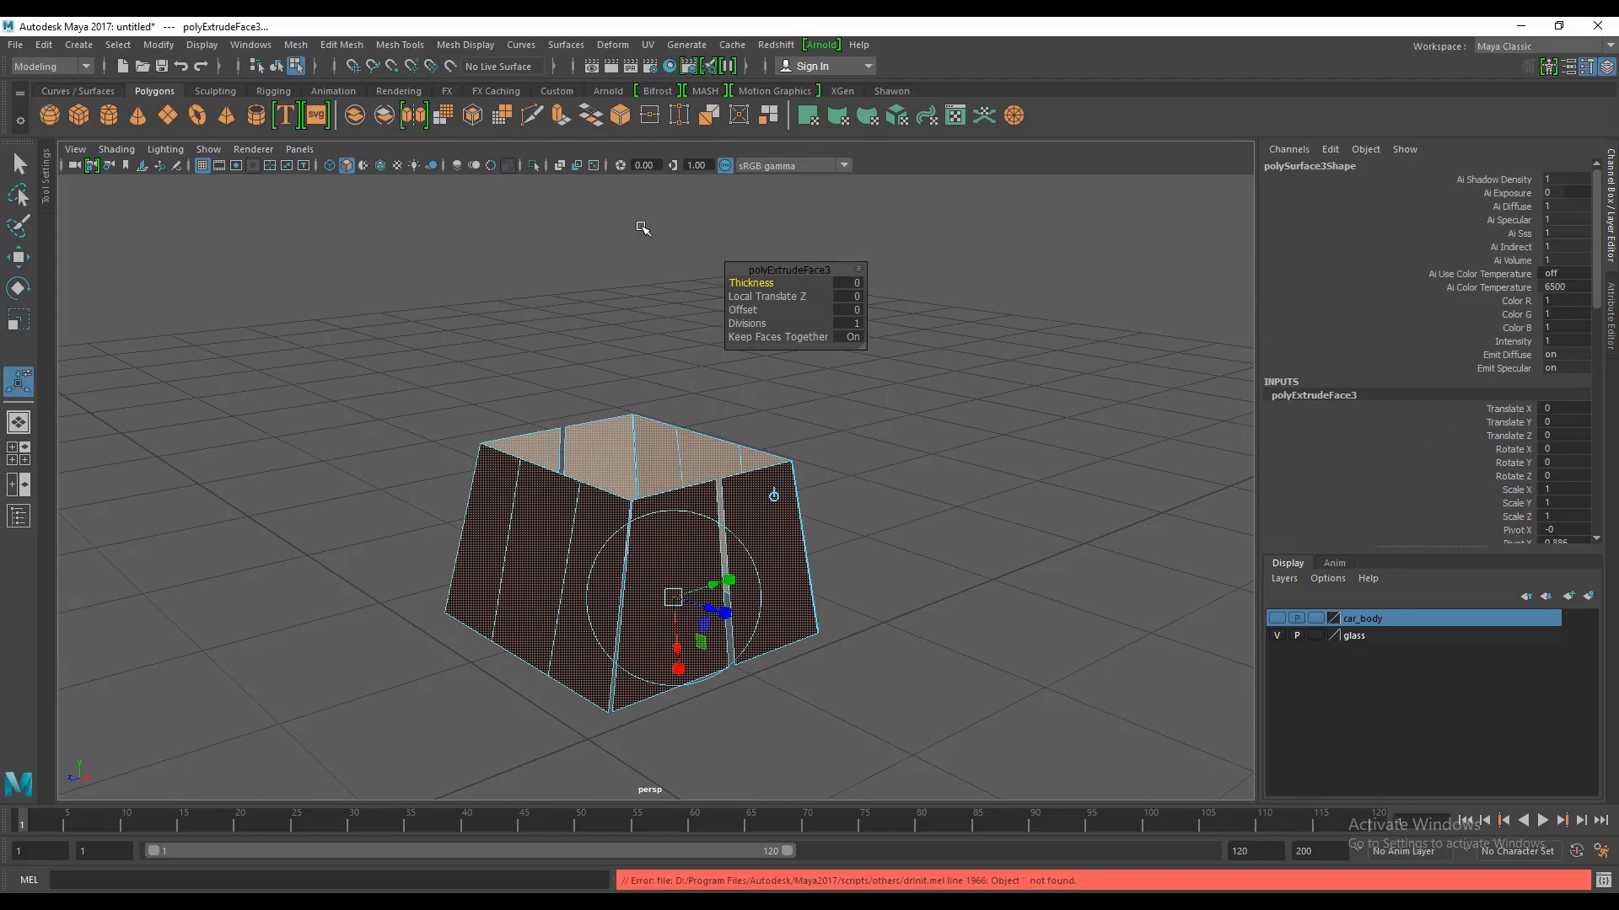
{"action": "scroll", "coordinate": [736, 542], "scroll_direction": "up", "scroll_amount": 3}
{"action": "scroll", "coordinate": [736, 543], "scroll_direction": "up", "scroll_amount": 2}
{"action": "scroll", "coordinate": [736, 542], "scroll_direction": "up", "scroll_amount": 2}
{"action": "left_click_drag", "start_coordinate": [736, 542], "coordinate": [938, 654], "text": "alt"}
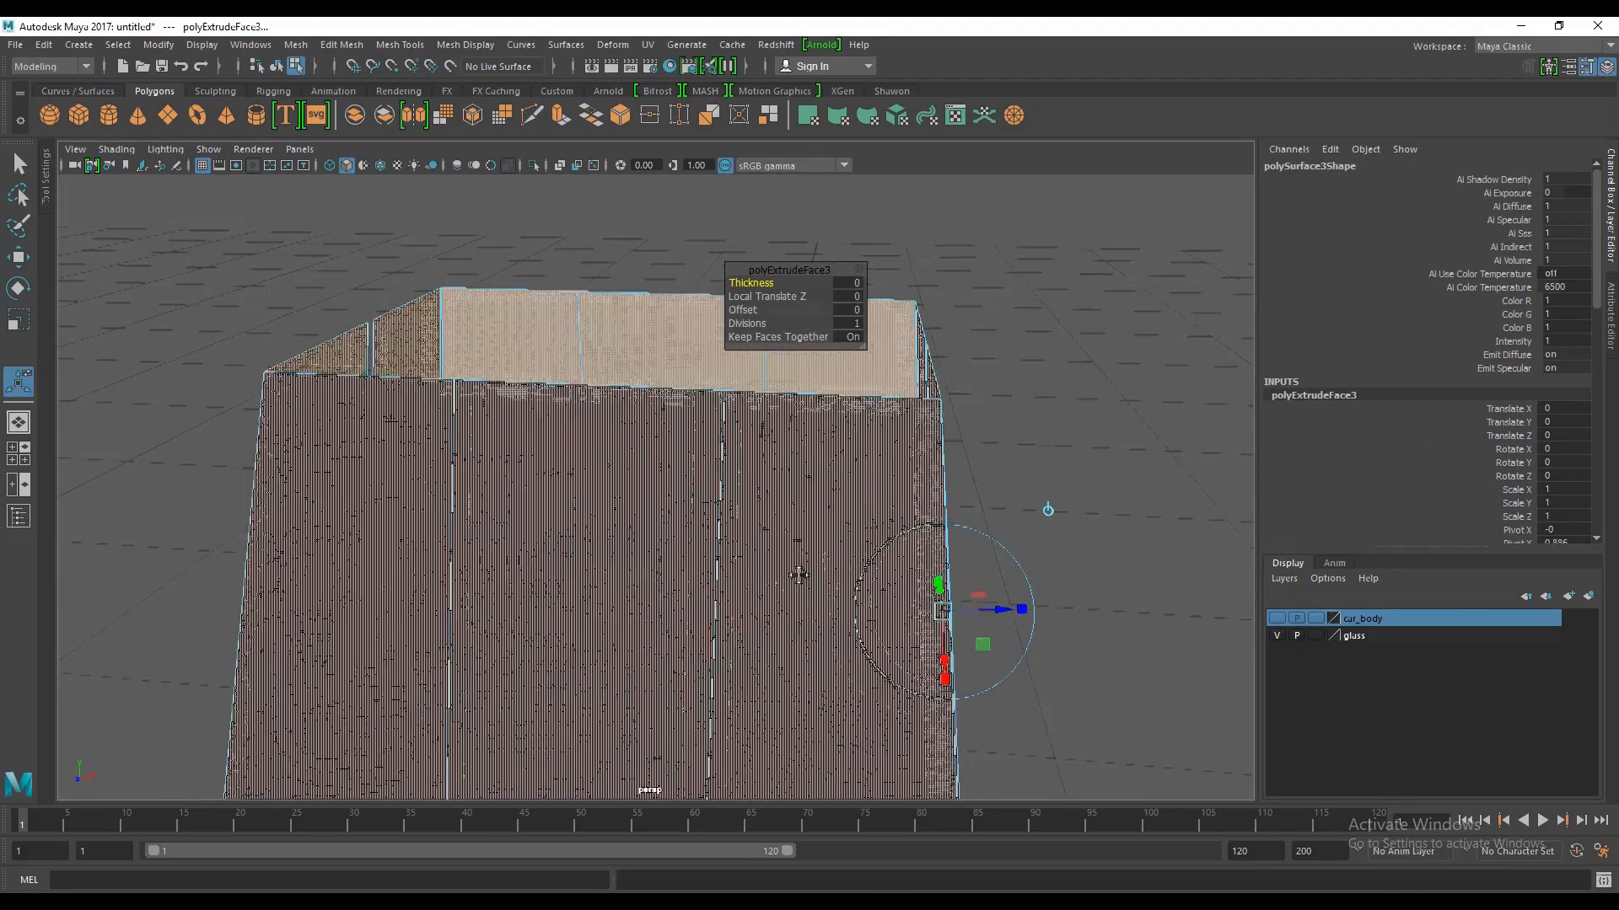
{"action": "left_click", "coordinate": [950, 643]}
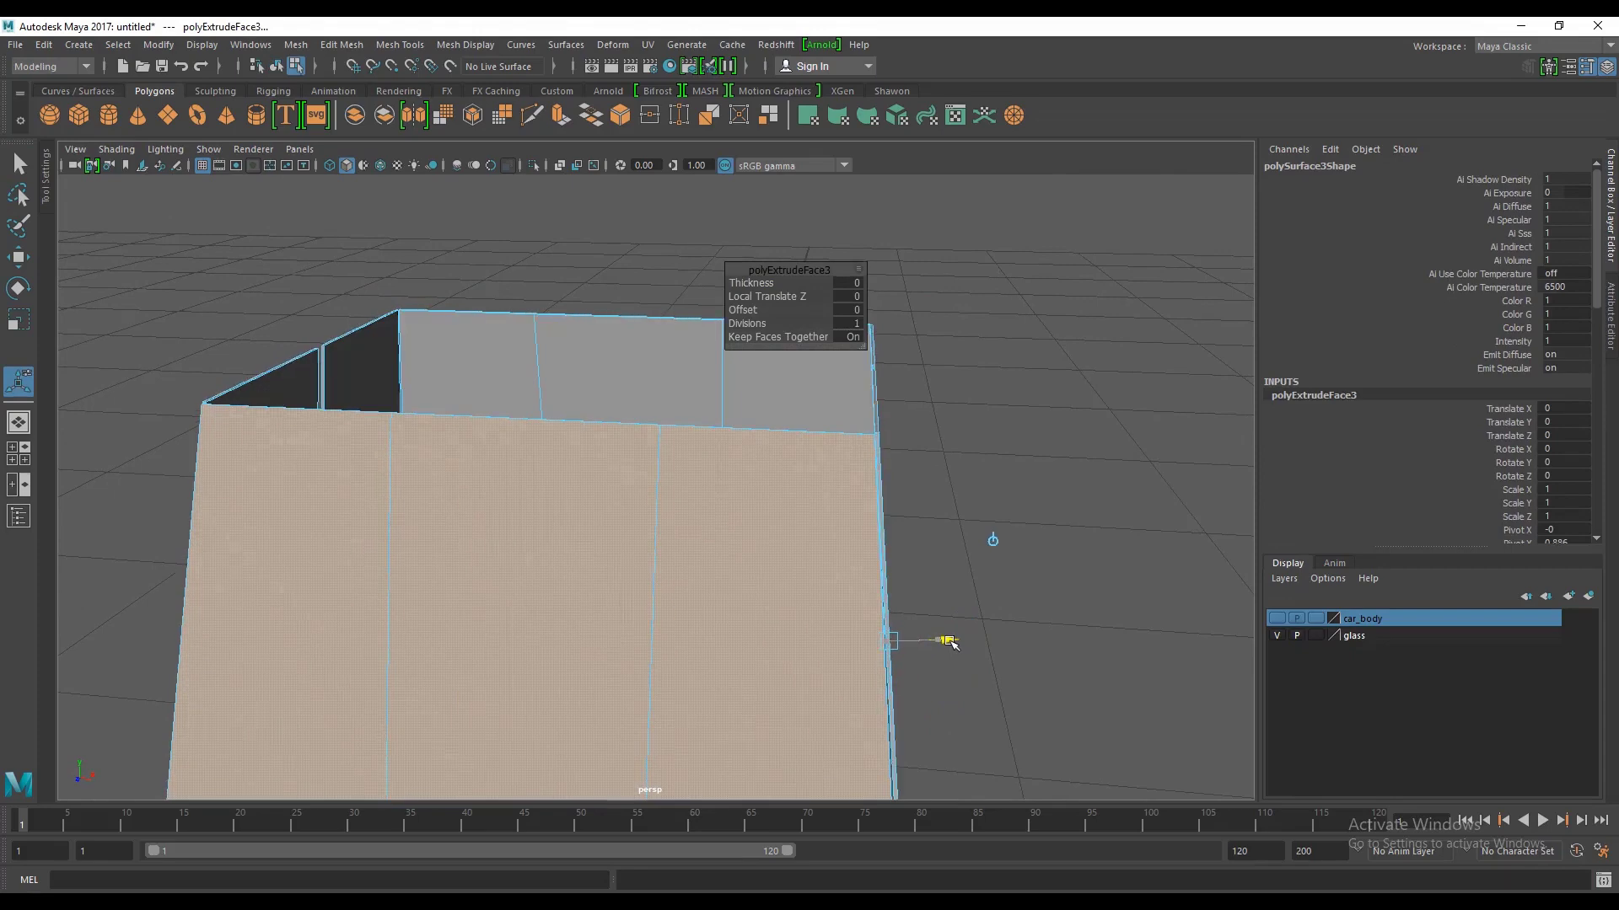
{"action": "mouse_move", "coordinate": [824, 553]}
{"action": "left_mouse_down", "text": "alt"}
{"action": "mouse_move", "coordinate": [960, 562]}
{"action": "mouse_move", "coordinate": [909, 528]}
{"action": "left_mouse_up", "text": "alt"}
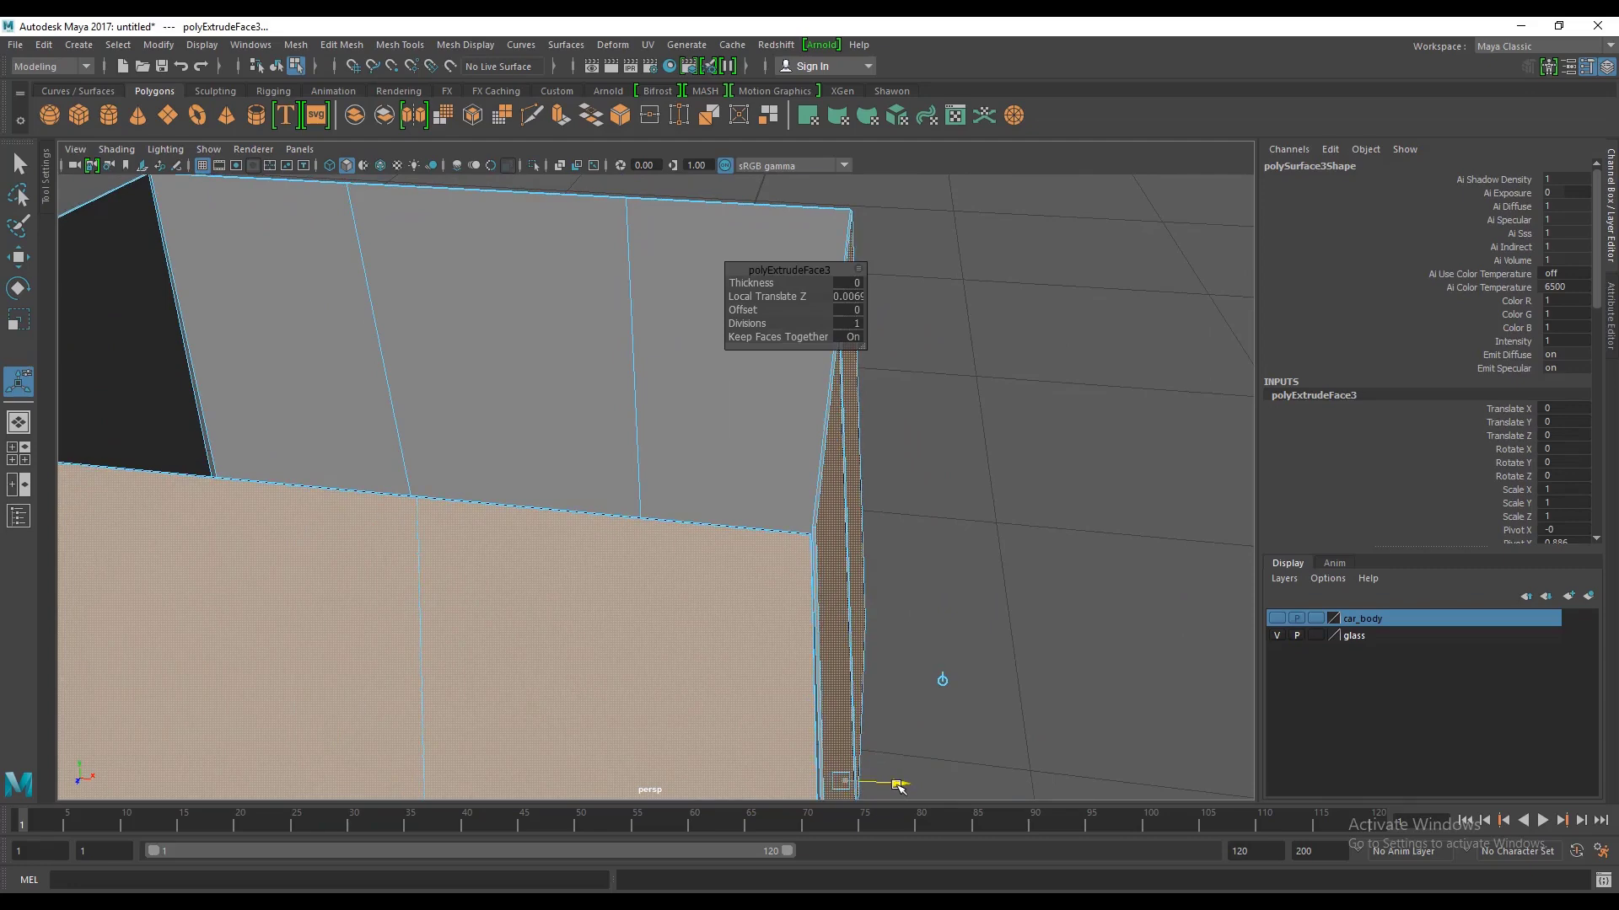
Step: Return to the Select tool in object mode and deselect the glass shell
{"action": "key", "text": "q"}
{"action": "right_click_drag", "start_coordinate": [840, 417], "coordinate": [909, 422]}
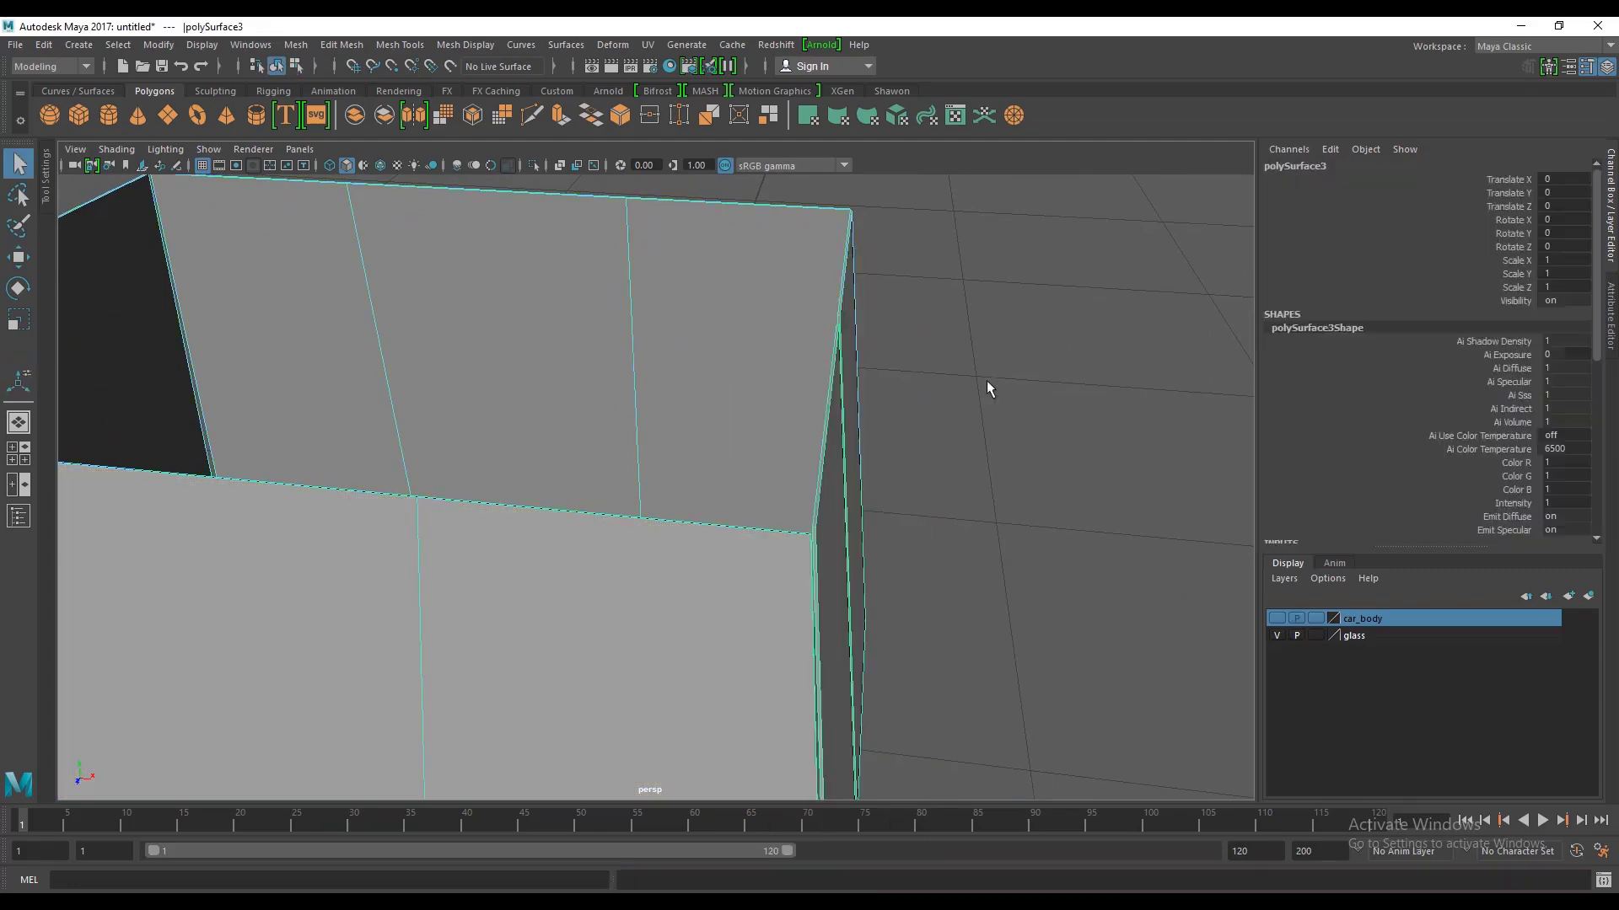
{"action": "left_click", "coordinate": [988, 387]}
{"action": "scroll", "coordinate": [858, 556], "scroll_direction": "down", "scroll_amount": 5}
{"action": "mouse_move", "coordinate": [858, 557]}
{"action": "left_mouse_down", "text": "alt"}
{"action": "mouse_move", "coordinate": [559, 468]}
{"action": "mouse_move", "coordinate": [725, 577]}
{"action": "mouse_move", "coordinate": [610, 703]}
{"action": "mouse_move", "coordinate": [463, 578]}
{"action": "mouse_move", "coordinate": [687, 578]}
{"action": "mouse_move", "coordinate": [878, 650]}
{"action": "mouse_move", "coordinate": [967, 579]}
{"action": "mouse_move", "coordinate": [723, 590]}
{"action": "mouse_move", "coordinate": [849, 548]}
{"action": "mouse_move", "coordinate": [870, 579]}
{"action": "mouse_move", "coordinate": [922, 597]}
{"action": "mouse_move", "coordinate": [973, 570]}
{"action": "mouse_move", "coordinate": [777, 668]}
{"action": "left_mouse_up", "text": "alt"}
{"action": "left_click", "coordinate": [558, 468]}
{"action": "scroll", "coordinate": [878, 649], "scroll_direction": "up", "scroll_amount": 3}
{"action": "left_click", "coordinate": [1275, 634]}
{"action": "scroll", "coordinate": [766, 568], "scroll_direction": "up", "scroll_amount": 5}
{"action": "mouse_move", "coordinate": [767, 567]}
{"action": "left_mouse_down", "text": "alt"}
{"action": "mouse_move", "coordinate": [778, 589]}
{"action": "mouse_move", "coordinate": [792, 528]}
{"action": "mouse_move", "coordinate": [740, 578]}
{"action": "mouse_move", "coordinate": [650, 571]}
{"action": "left_mouse_up", "text": "alt"}
{"action": "left_click", "coordinate": [745, 544]}
{"action": "scroll", "coordinate": [710, 540], "scroll_direction": "down", "scroll_amount": 5}
{"action": "scroll", "coordinate": [792, 528], "scroll_direction": "up", "scroll_amount": 5}
{"action": "scroll", "coordinate": [793, 560], "scroll_direction": "down", "scroll_amount": 5}
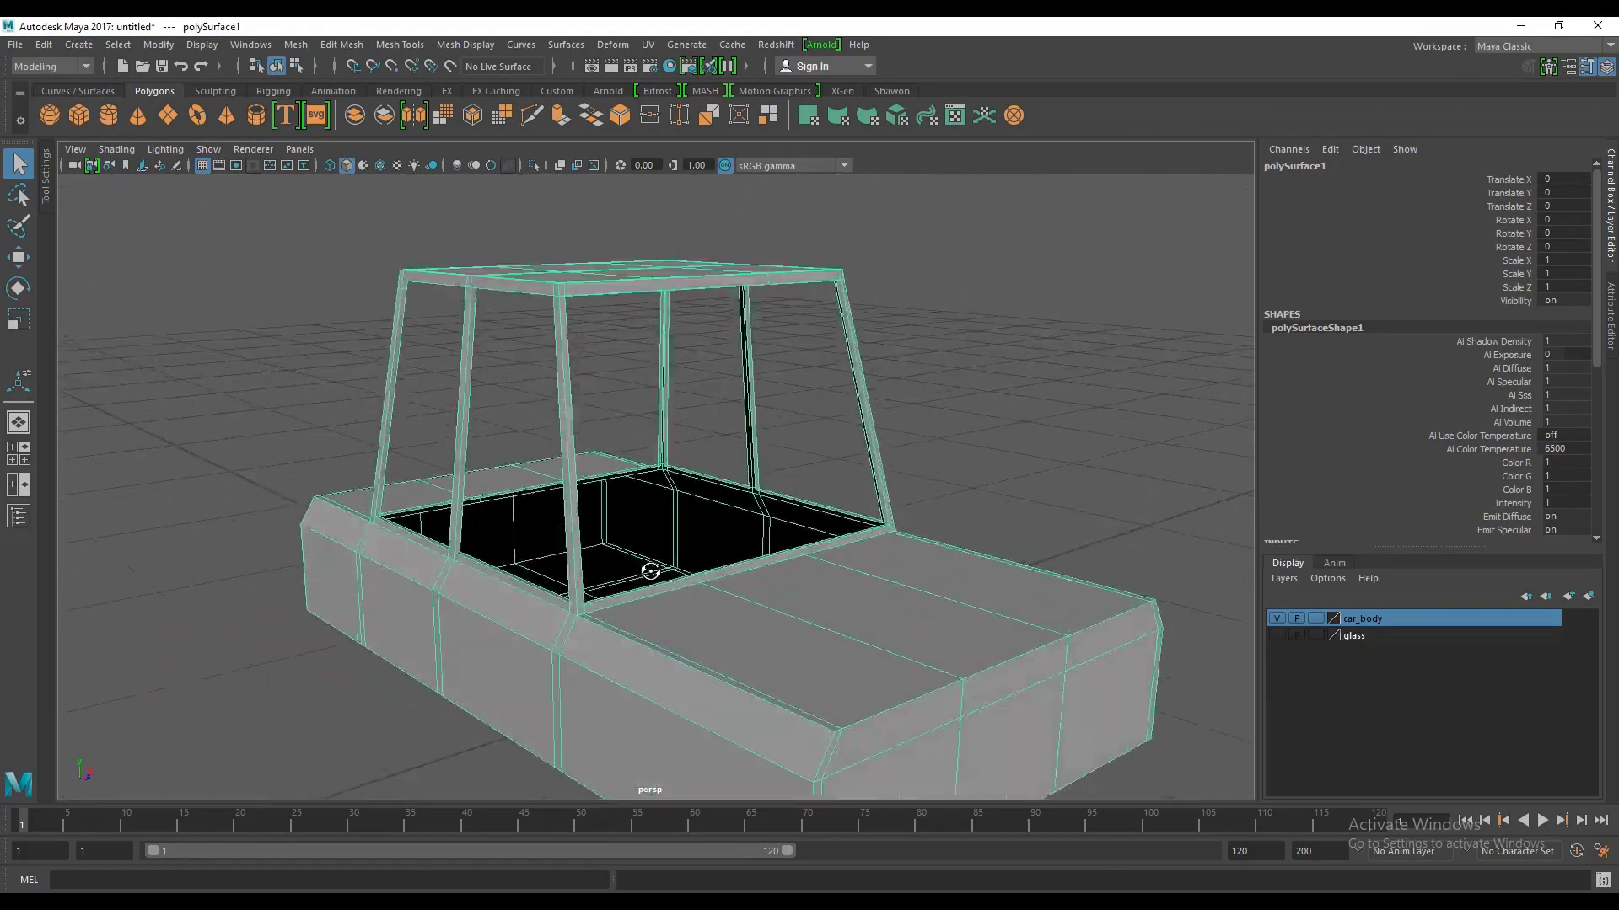
{"action": "left_click", "coordinate": [955, 274]}
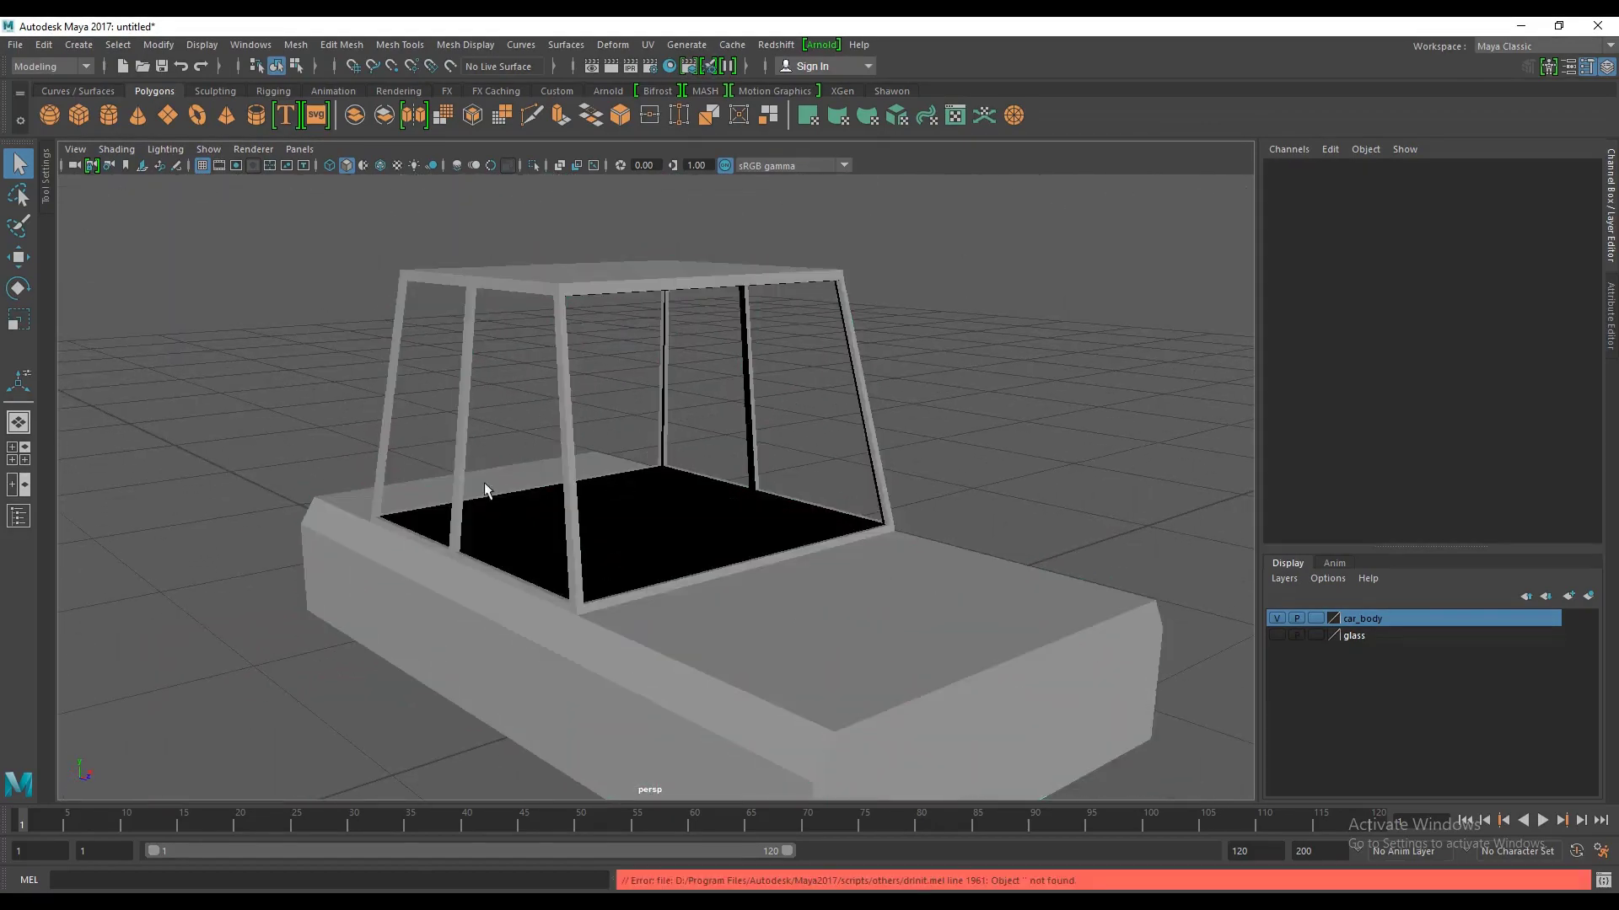
{"action": "left_click_drag", "start_coordinate": [593, 506], "coordinate": [825, 506], "text": "alt"}
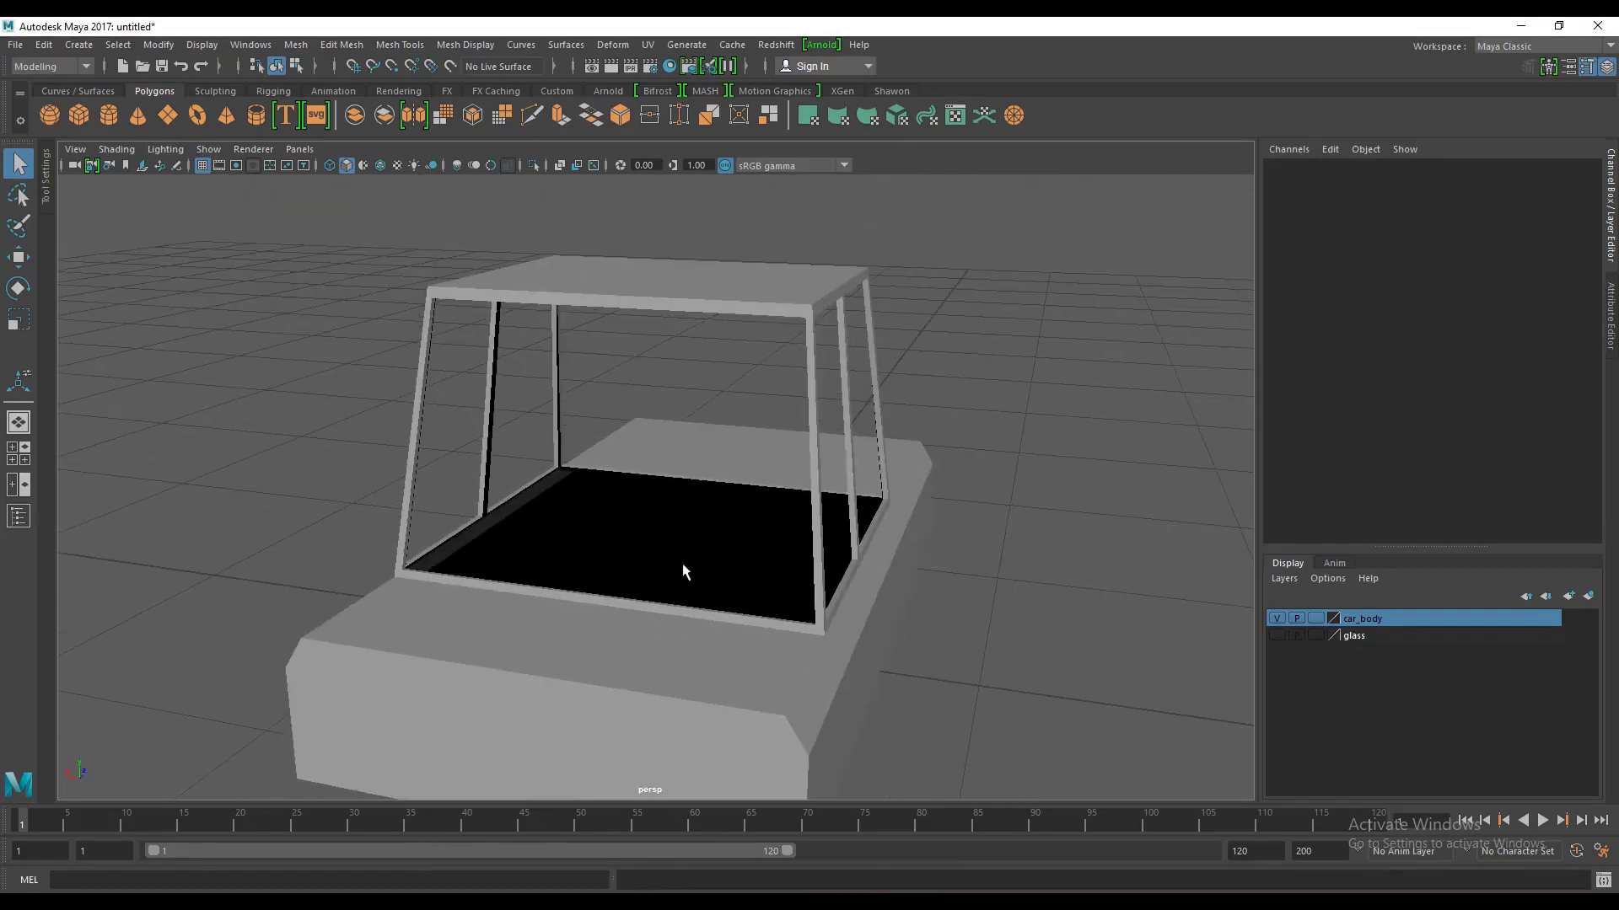
{"action": "scroll", "coordinate": [803, 553], "scroll_direction": "up", "scroll_amount": 5}
{"action": "scroll", "coordinate": [802, 554], "scroll_direction": "down", "scroll_amount": 5}
{"action": "mouse_move", "coordinate": [769, 596]}
{"action": "left_mouse_down", "text": "alt"}
{"action": "mouse_move", "coordinate": [889, 571]}
{"action": "mouse_move", "coordinate": [889, 441]}
{"action": "left_mouse_up", "text": "alt"}
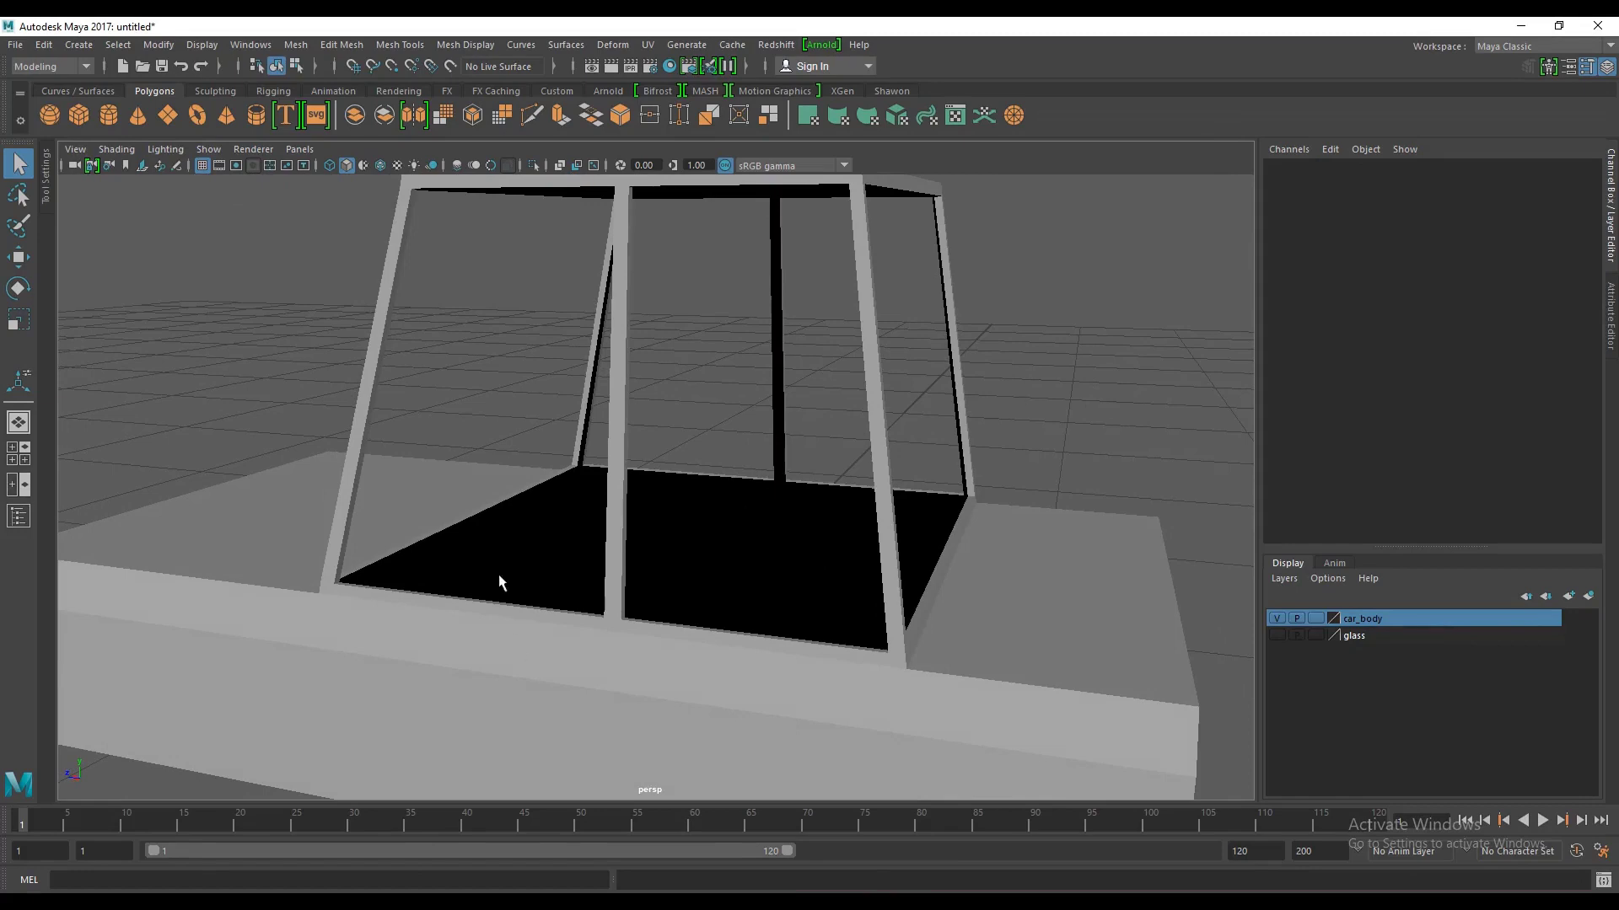
{"action": "scroll", "coordinate": [747, 607], "scroll_direction": "down", "scroll_amount": 5}
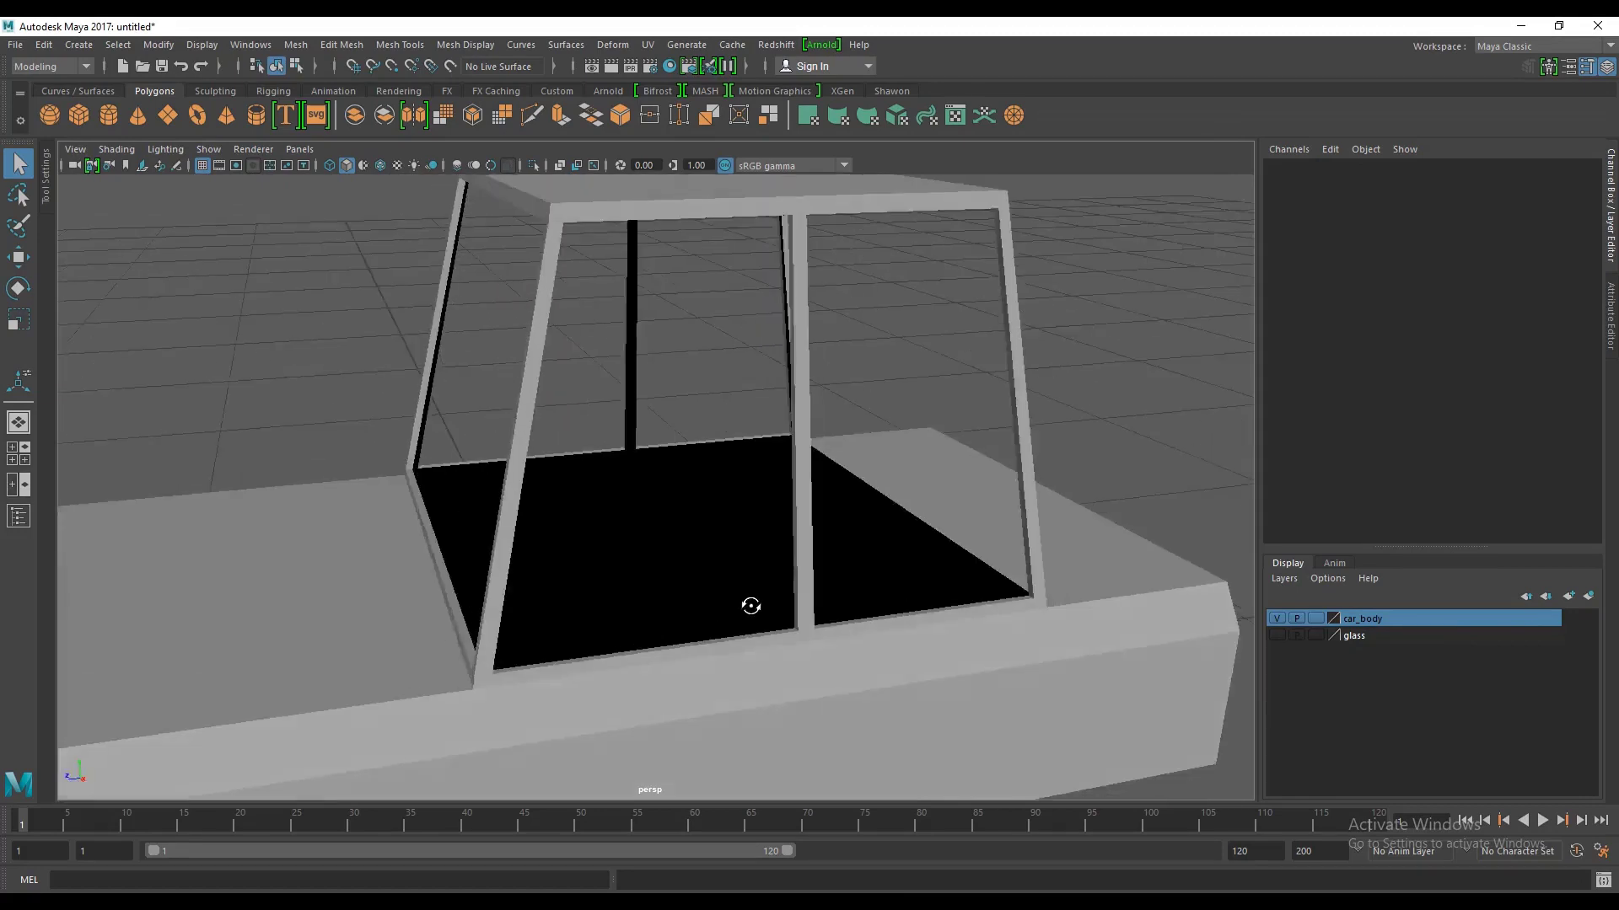
{"action": "scroll", "coordinate": [761, 613], "scroll_direction": "down", "scroll_amount": 3}
{"action": "mouse_move", "coordinate": [762, 613]}
{"action": "left_mouse_down", "text": "alt"}
{"action": "mouse_move", "coordinate": [568, 478]}
{"action": "mouse_move", "coordinate": [632, 498]}
{"action": "mouse_move", "coordinate": [466, 497]}
{"action": "left_mouse_up", "text": "alt"}
{"action": "left_click", "coordinate": [684, 515]}
{"action": "scroll", "coordinate": [704, 596], "scroll_direction": "up", "scroll_amount": 5}
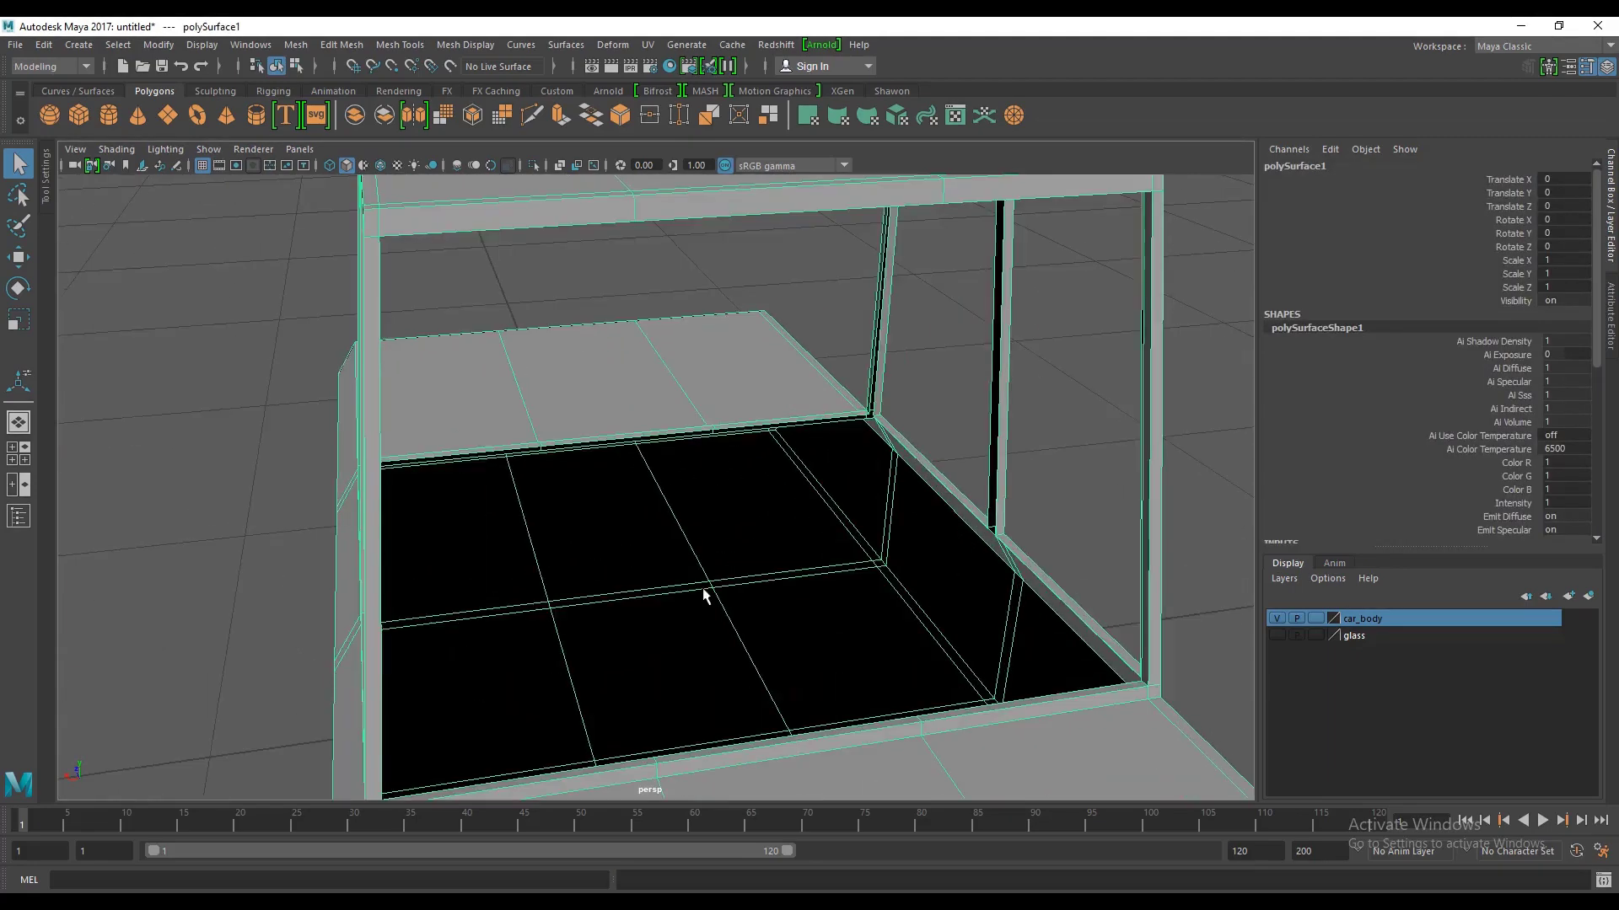
{"action": "scroll", "coordinate": [787, 650], "scroll_direction": "up", "scroll_amount": 3}
{"action": "middle_click_drag", "start_coordinate": [787, 650], "coordinate": [817, 667], "text": "alt"}
{"action": "scroll", "coordinate": [805, 670], "scroll_direction": "down", "scroll_amount": 5}
{"action": "scroll", "coordinate": [799, 681], "scroll_direction": "down", "scroll_amount": 3}
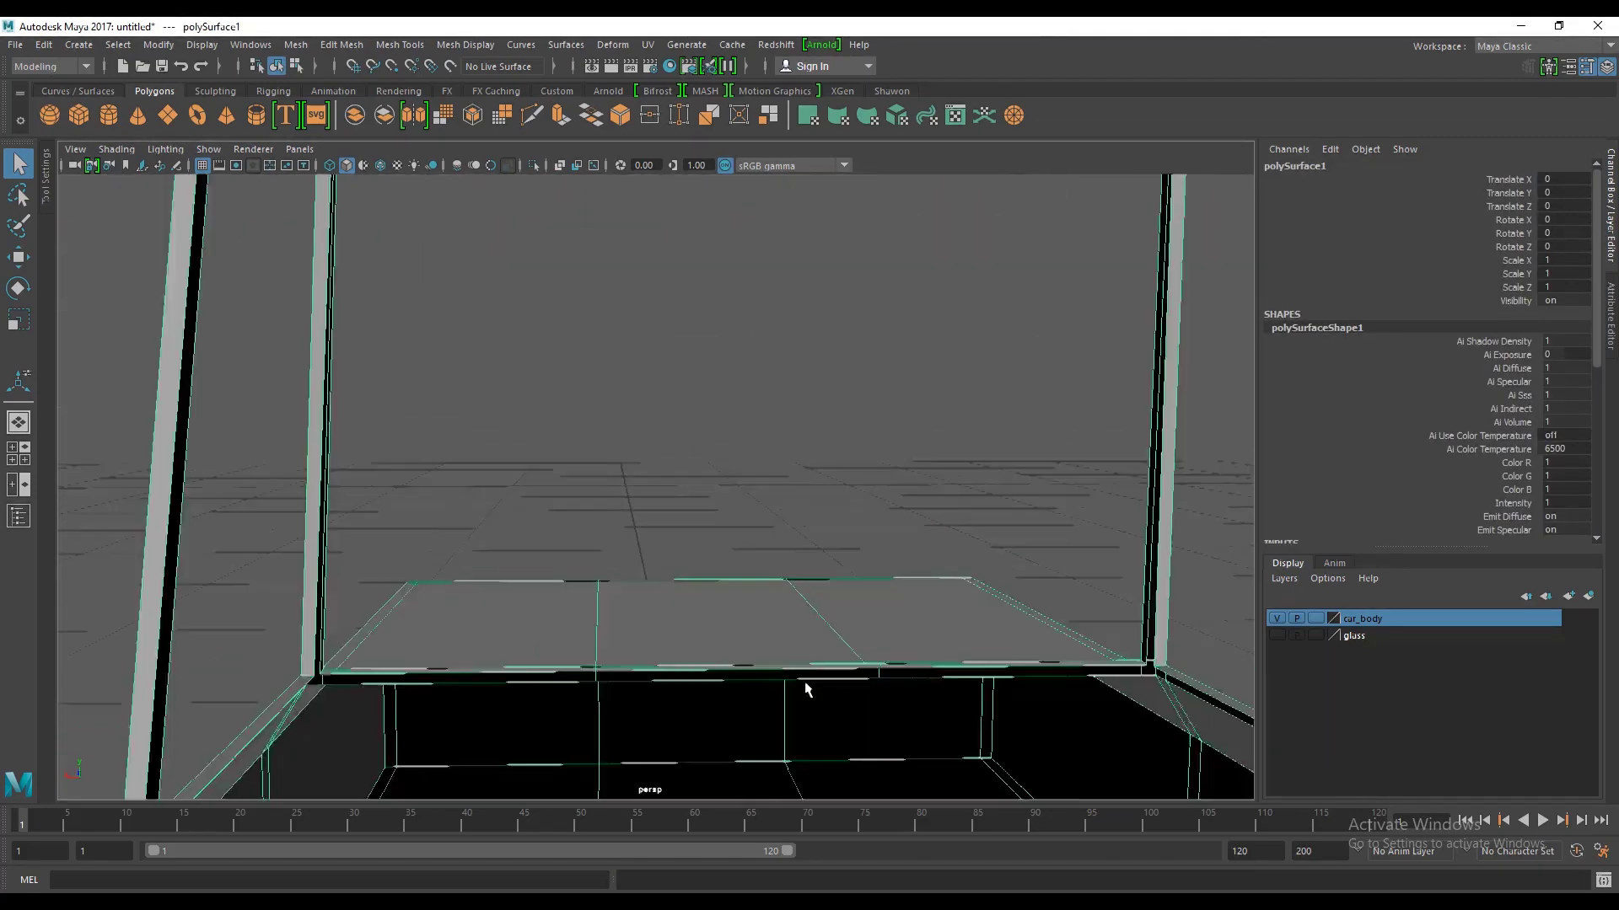
{"action": "scroll", "coordinate": [794, 686], "scroll_direction": "down", "scroll_amount": 1}
{"action": "scroll", "coordinate": [503, 675], "scroll_direction": "up", "scroll_amount": 3}
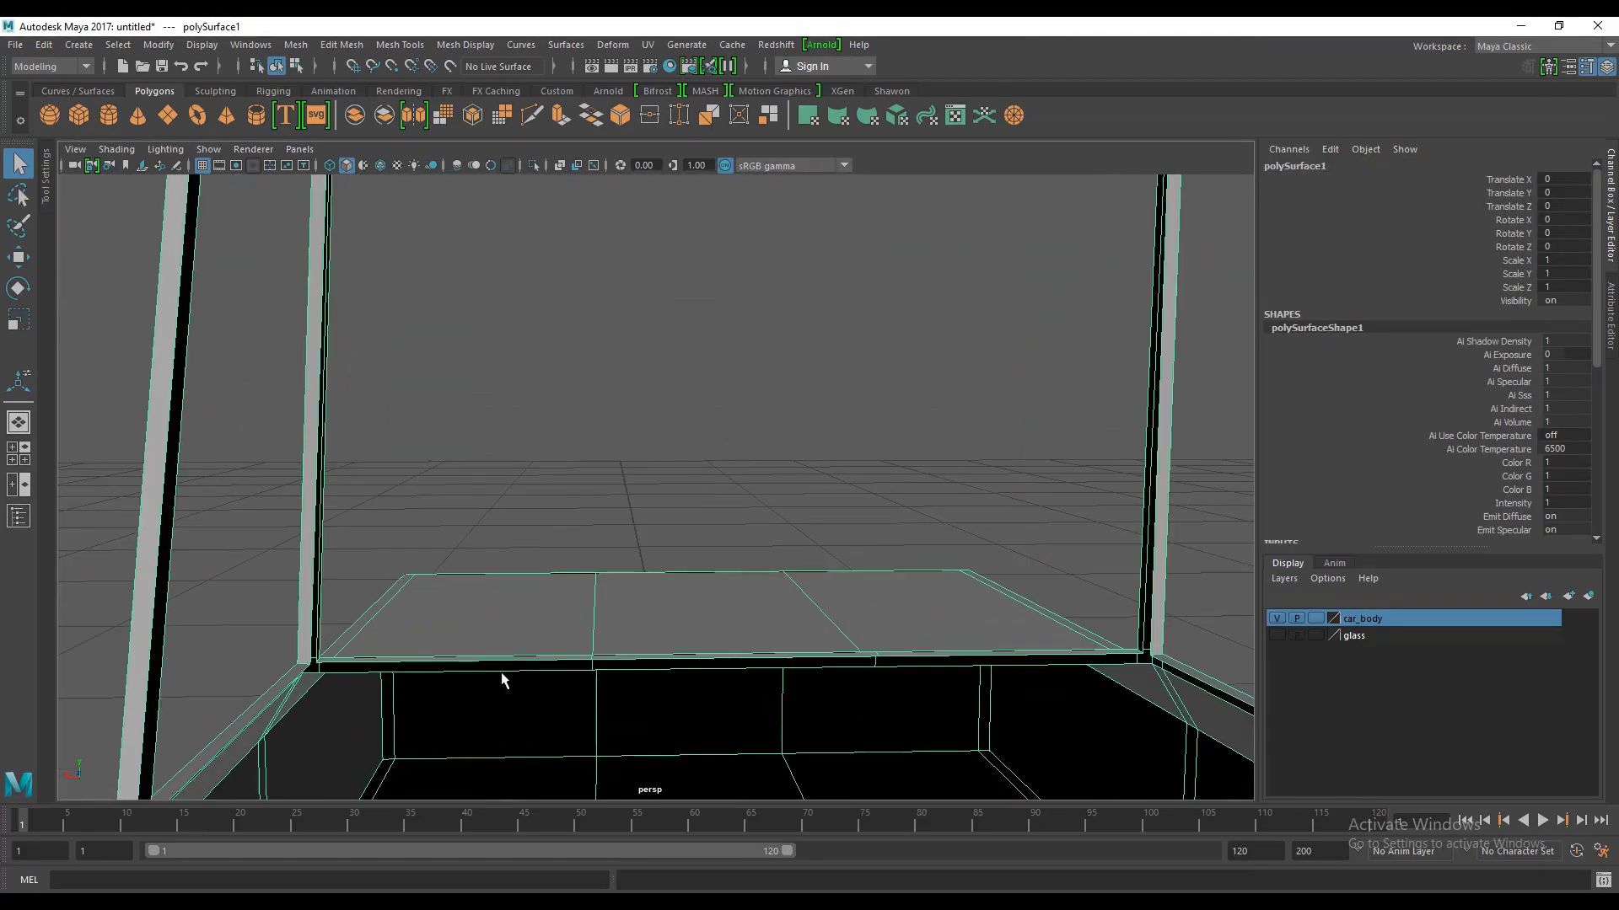
{"action": "mouse_move", "coordinate": [503, 676]}
{"action": "left_mouse_down", "text": "alt"}
{"action": "mouse_move", "coordinate": [528, 669]}
{"action": "mouse_move", "coordinate": [517, 650]}
{"action": "left_mouse_up", "text": "alt"}
{"action": "scroll", "coordinate": [785, 693], "scroll_direction": "up", "scroll_amount": 3}
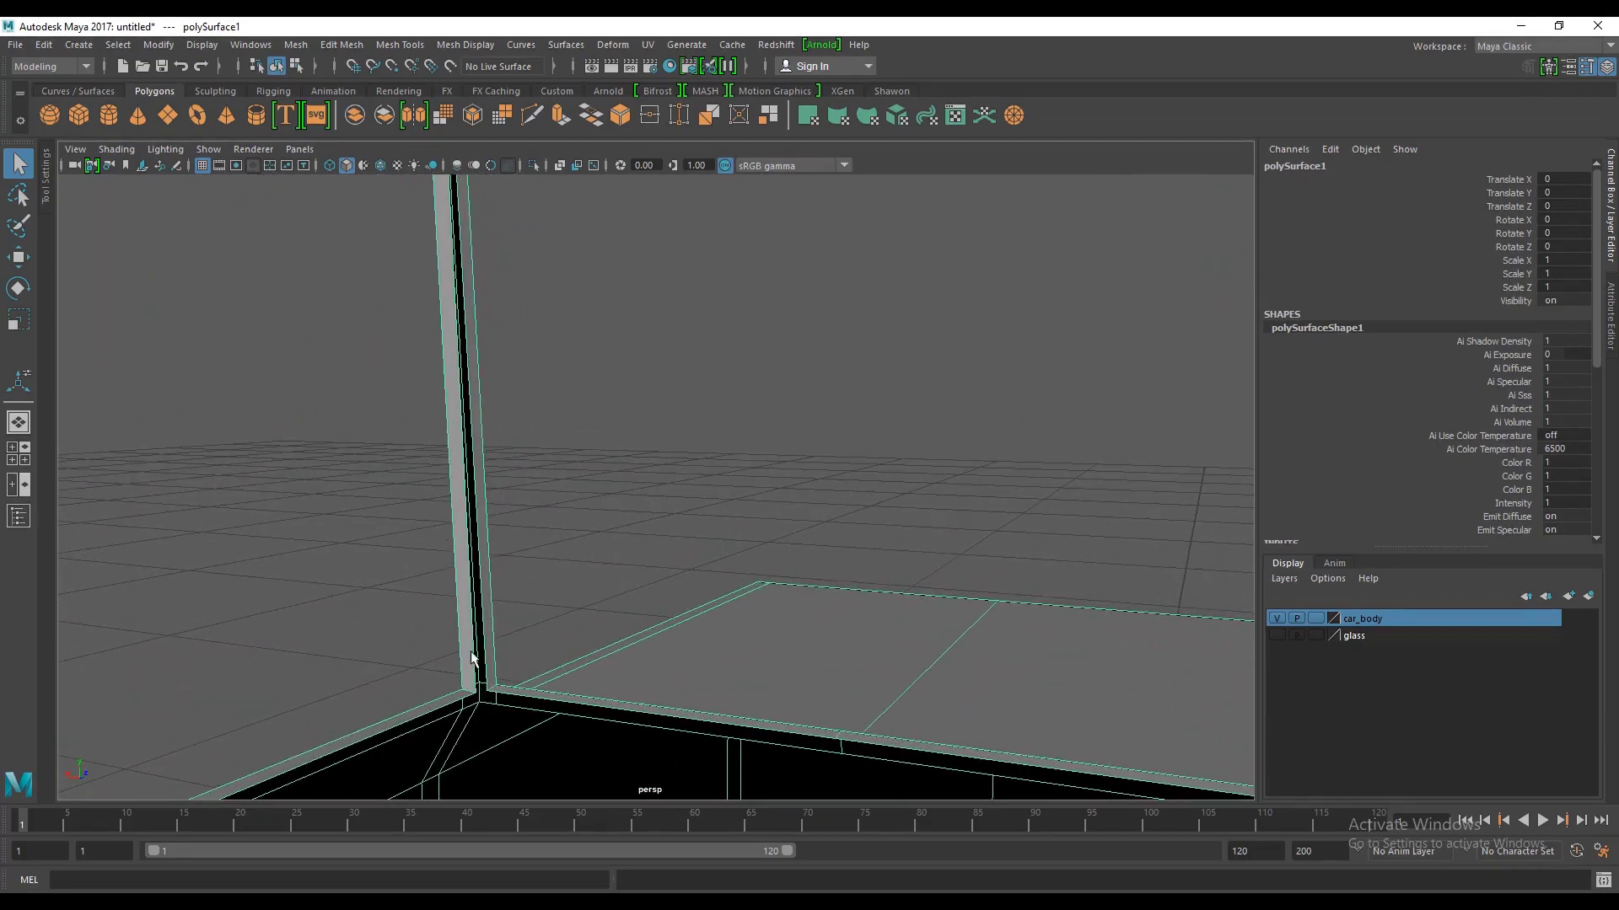
{"action": "mouse_move", "coordinate": [470, 651]}
{"action": "middle_mouse_down", "text": "alt"}
{"action": "mouse_move", "coordinate": [553, 723]}
{"action": "mouse_move", "coordinate": [561, 675]}
{"action": "middle_mouse_up", "text": "alt"}
{"action": "scroll", "coordinate": [596, 669], "scroll_direction": "down", "scroll_amount": 5}
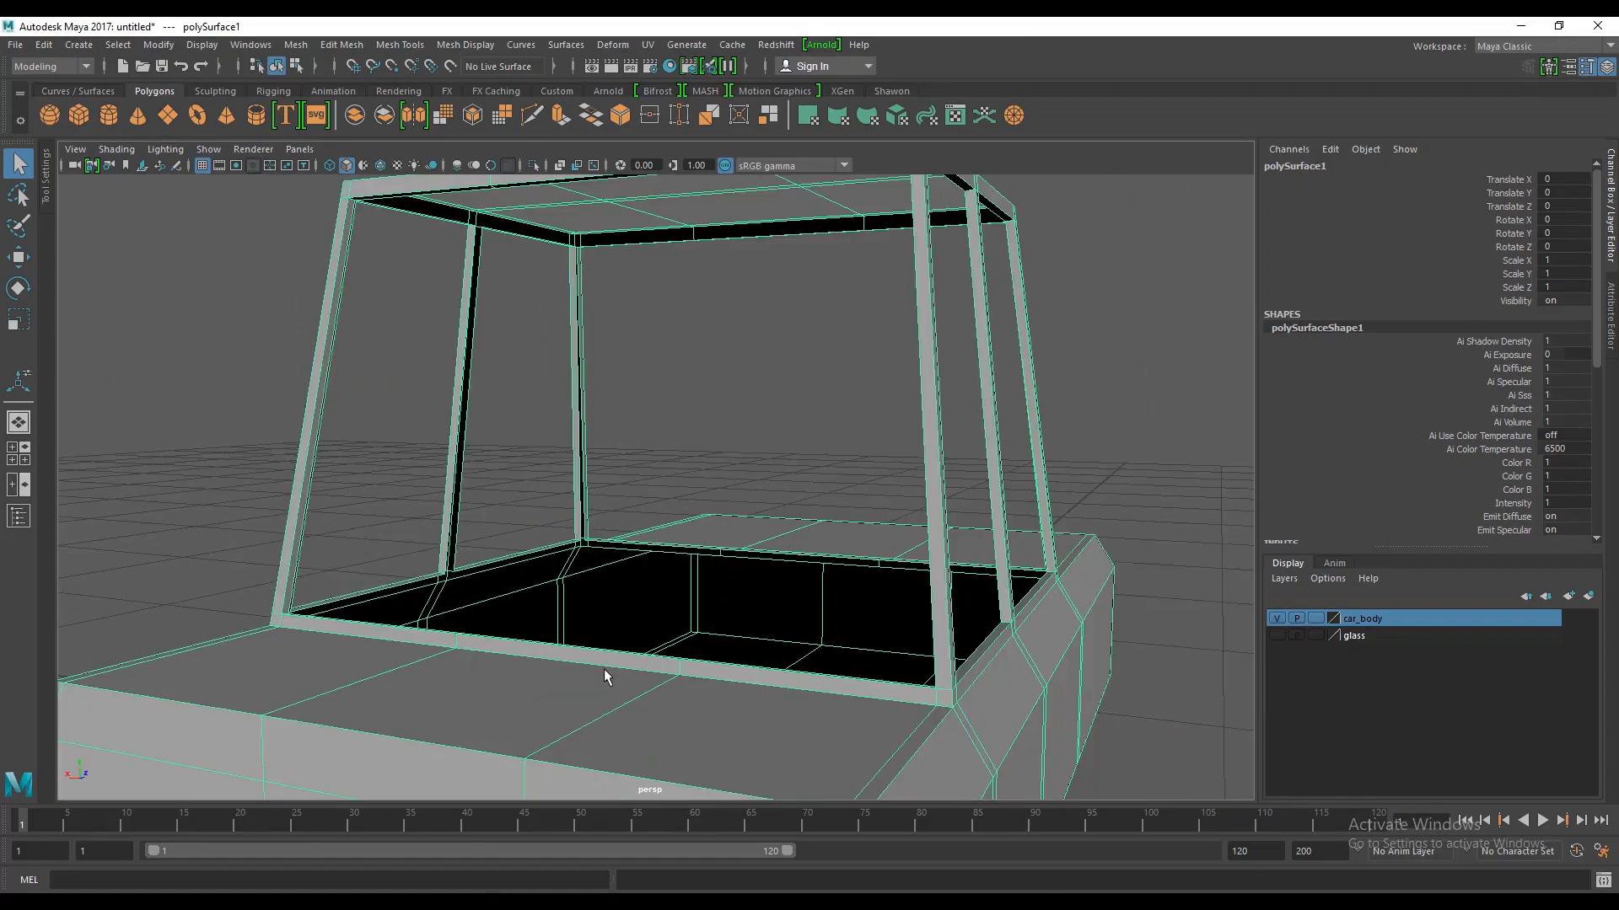
{"action": "left_click_drag", "start_coordinate": [596, 668], "coordinate": [644, 694], "text": "alt"}
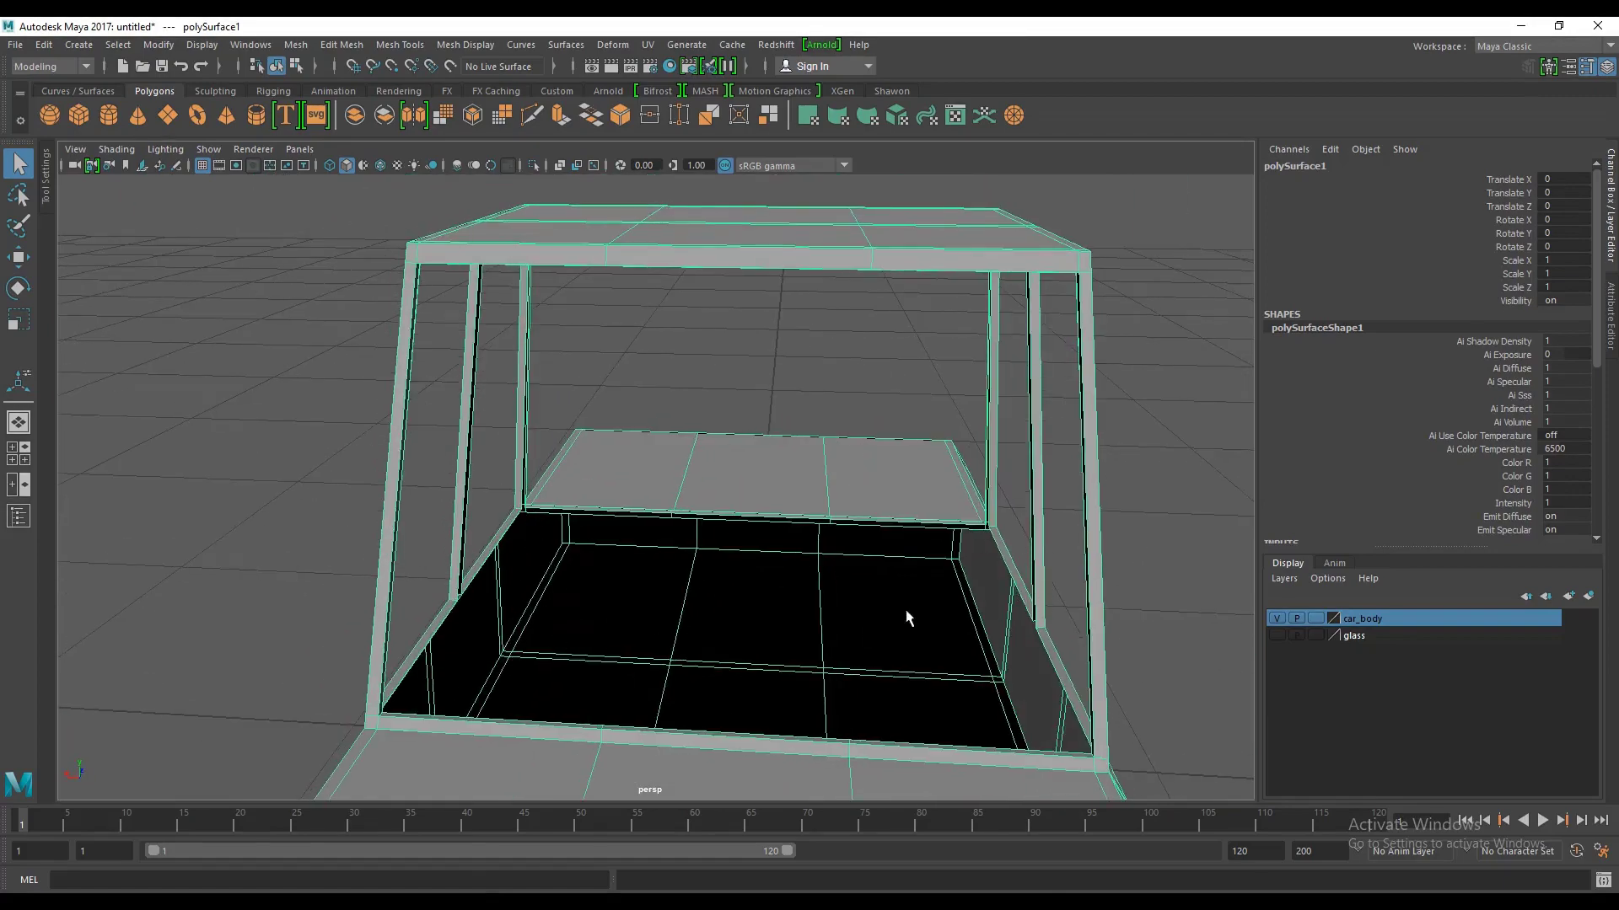
{"action": "scroll", "coordinate": [908, 618], "scroll_direction": "down", "scroll_amount": 5}
{"action": "mouse_move", "coordinate": [874, 568]}
{"action": "left_mouse_down", "text": "alt"}
{"action": "mouse_move", "coordinate": [958, 559]}
{"action": "mouse_move", "coordinate": [911, 605]}
{"action": "mouse_move", "coordinate": [770, 629]}
{"action": "mouse_move", "coordinate": [801, 650]}
{"action": "left_mouse_up", "text": "alt"}
{"action": "scroll", "coordinate": [958, 560], "scroll_direction": "up", "scroll_amount": 5}
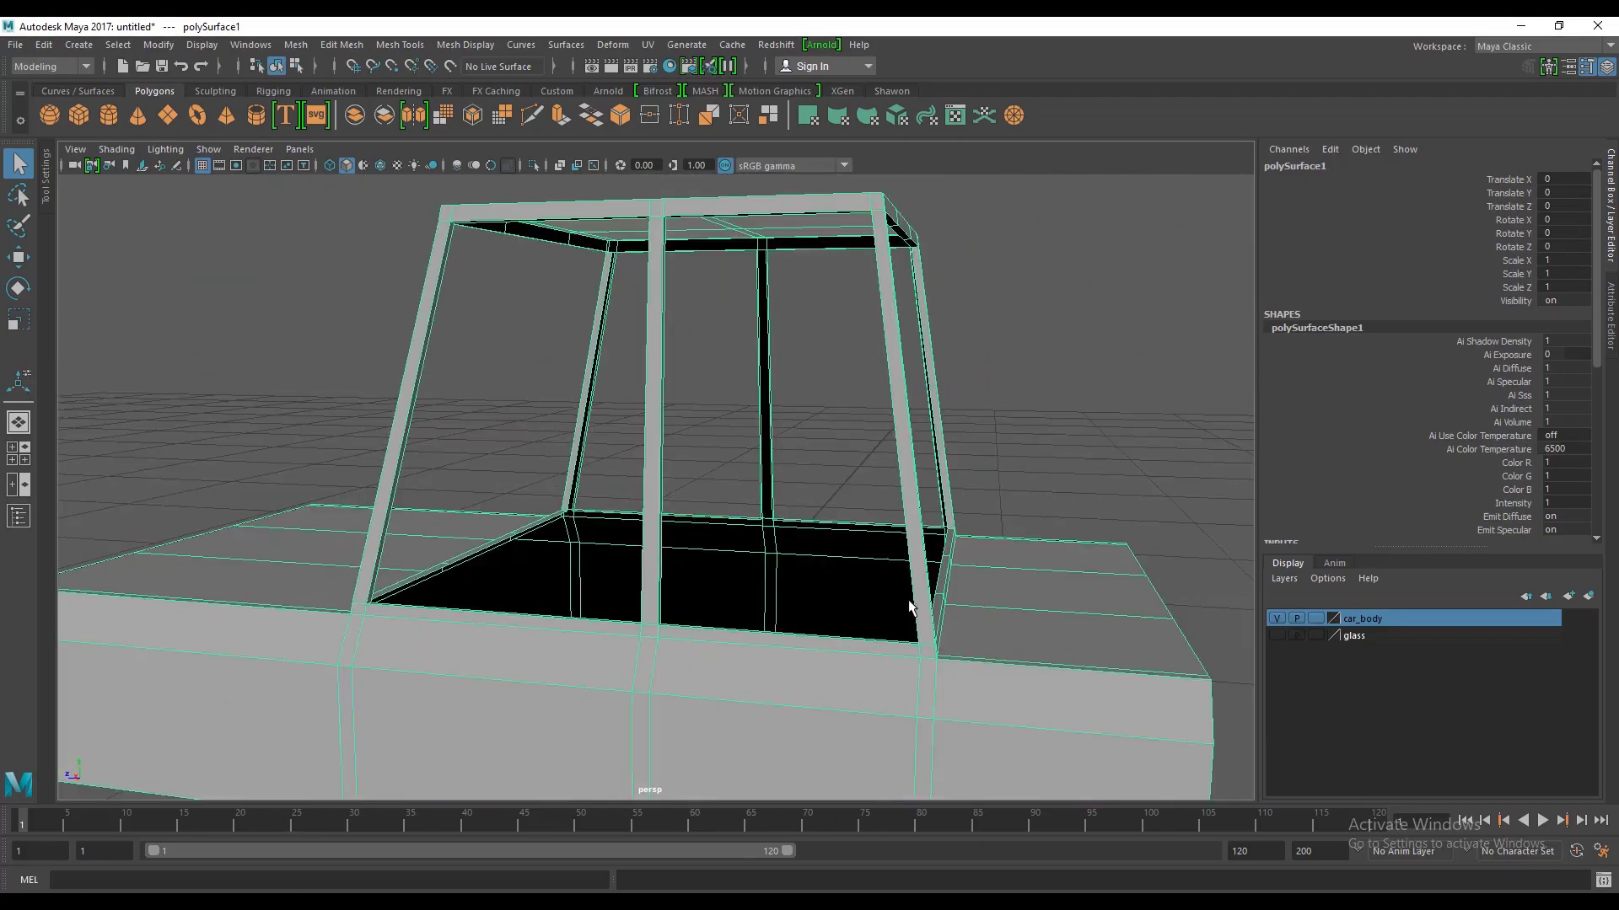
{"action": "scroll", "coordinate": [802, 650], "scroll_direction": "up", "scroll_amount": 5}
{"action": "scroll", "coordinate": [660, 569], "scroll_direction": "up", "scroll_amount": 2}
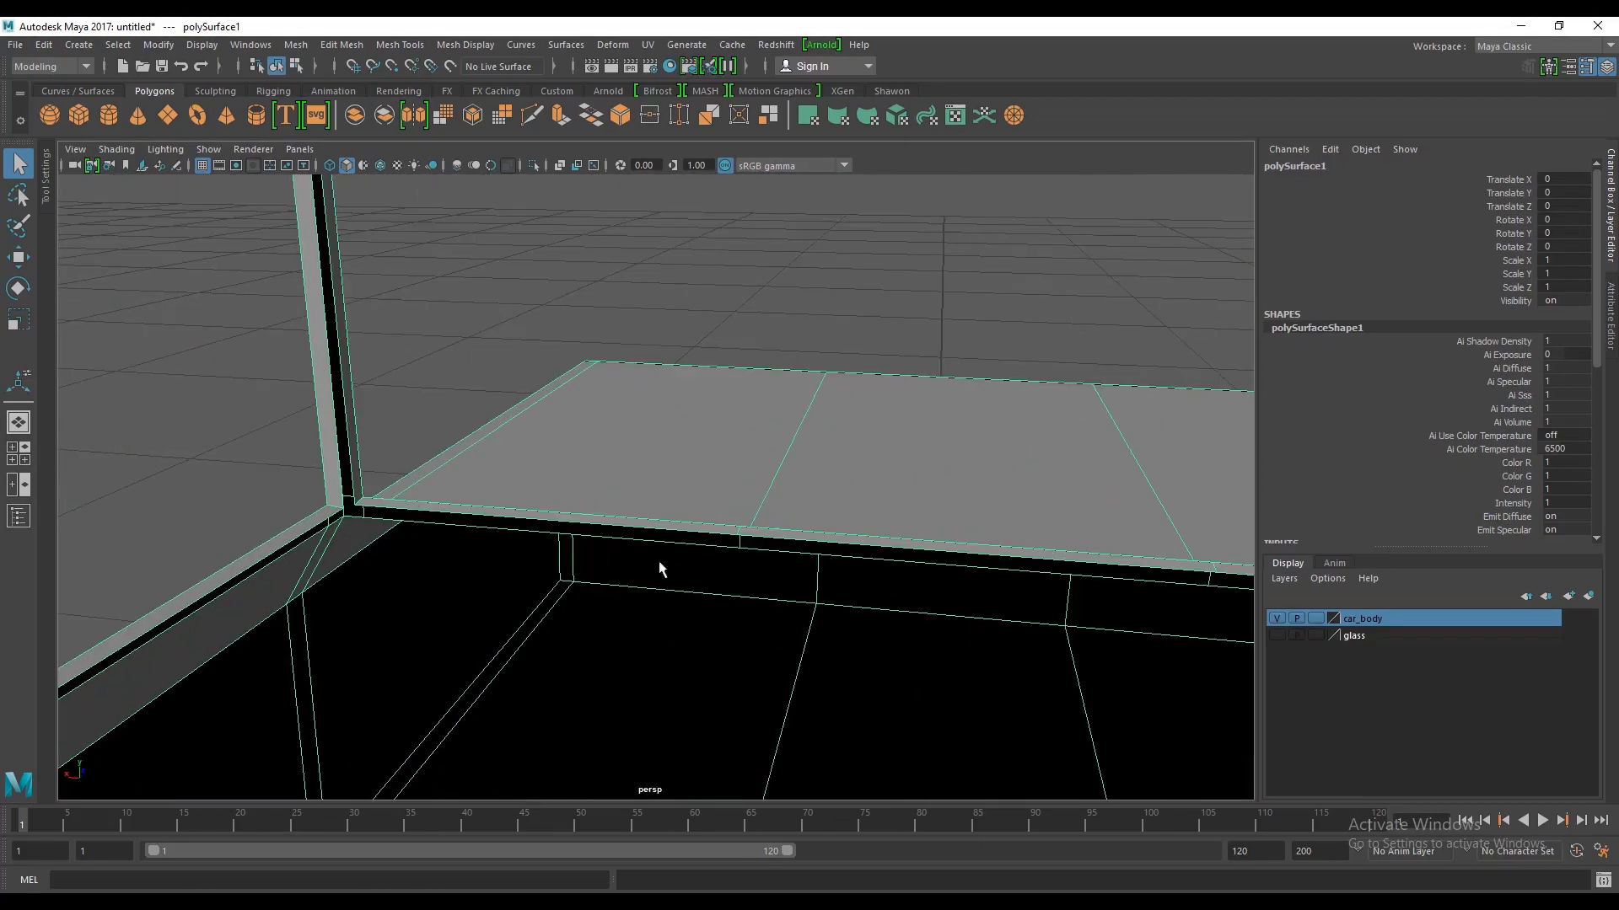
{"action": "scroll", "coordinate": [738, 618], "scroll_direction": "down", "scroll_amount": 5}
{"action": "scroll", "coordinate": [681, 614], "scroll_direction": "up", "scroll_amount": 4}
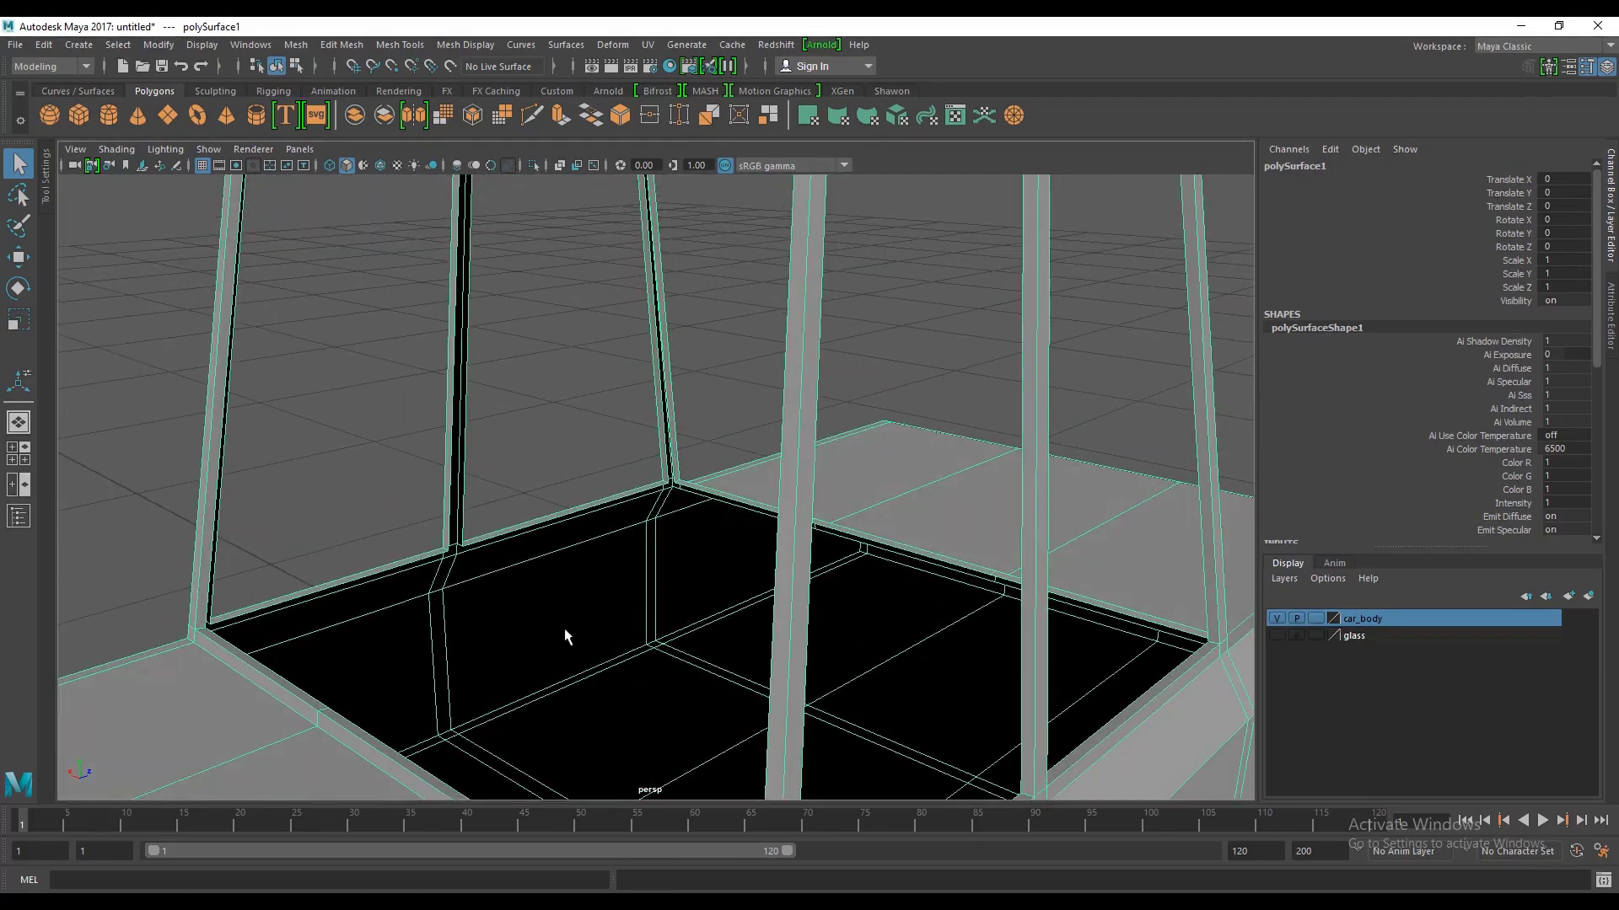
{"action": "scroll", "coordinate": [642, 632], "scroll_direction": "down", "scroll_amount": 3}
{"action": "mouse_move", "coordinate": [599, 593]}
{"action": "left_mouse_down", "text": "alt"}
{"action": "mouse_move", "coordinate": [791, 650]}
{"action": "mouse_move", "coordinate": [690, 644]}
{"action": "mouse_move", "coordinate": [900, 669]}
{"action": "mouse_move", "coordinate": [838, 680]}
{"action": "left_mouse_up", "text": "alt"}
{"action": "scroll", "coordinate": [690, 644], "scroll_direction": "up", "scroll_amount": 4}
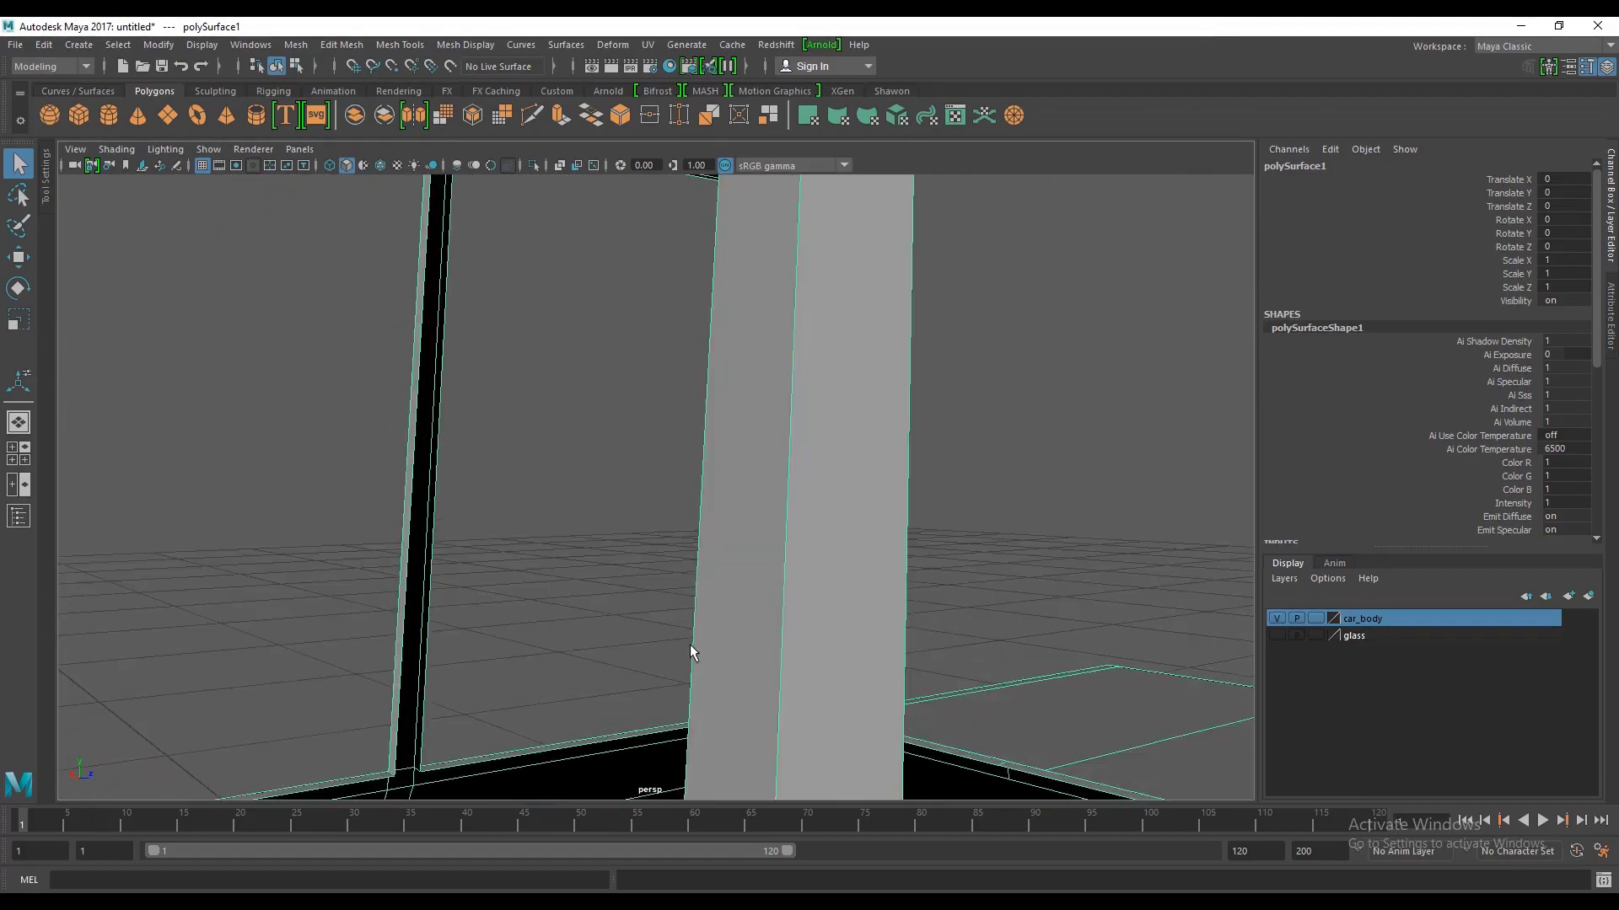
{"action": "scroll", "coordinate": [690, 644], "scroll_direction": "down", "scroll_amount": 4}
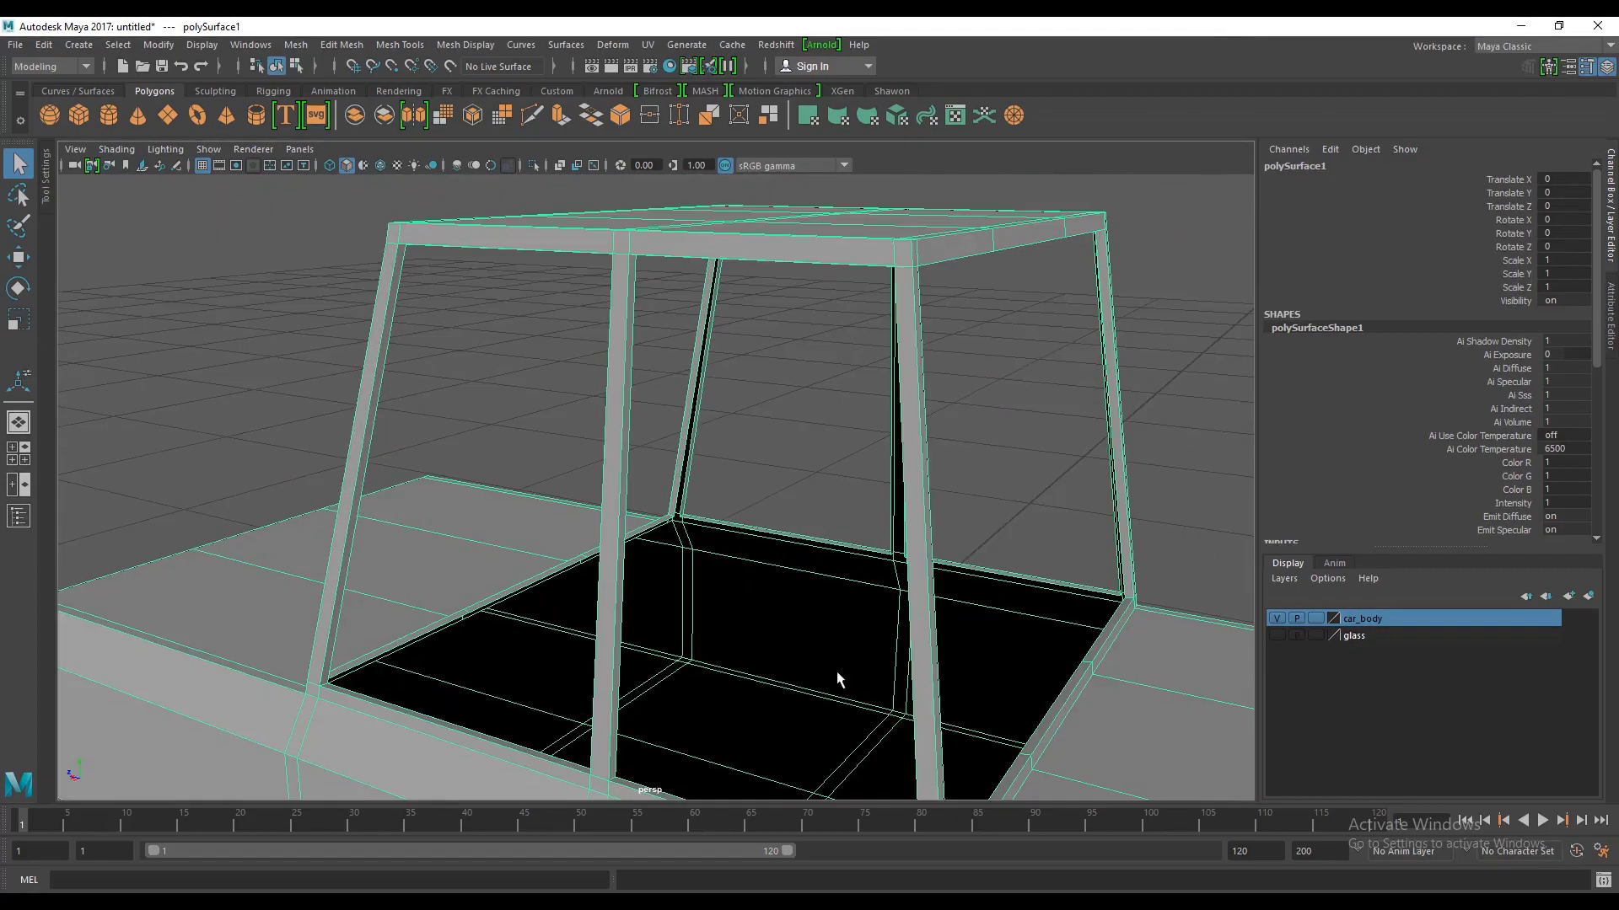
{"action": "scroll", "coordinate": [833, 672], "scroll_direction": "up", "scroll_amount": 4}
{"action": "scroll", "coordinate": [832, 672], "scroll_direction": "down", "scroll_amount": 4}
{"action": "scroll", "coordinate": [839, 672], "scroll_direction": "up", "scroll_amount": 4}
{"action": "scroll", "coordinate": [832, 672], "scroll_direction": "up", "scroll_amount": 1}
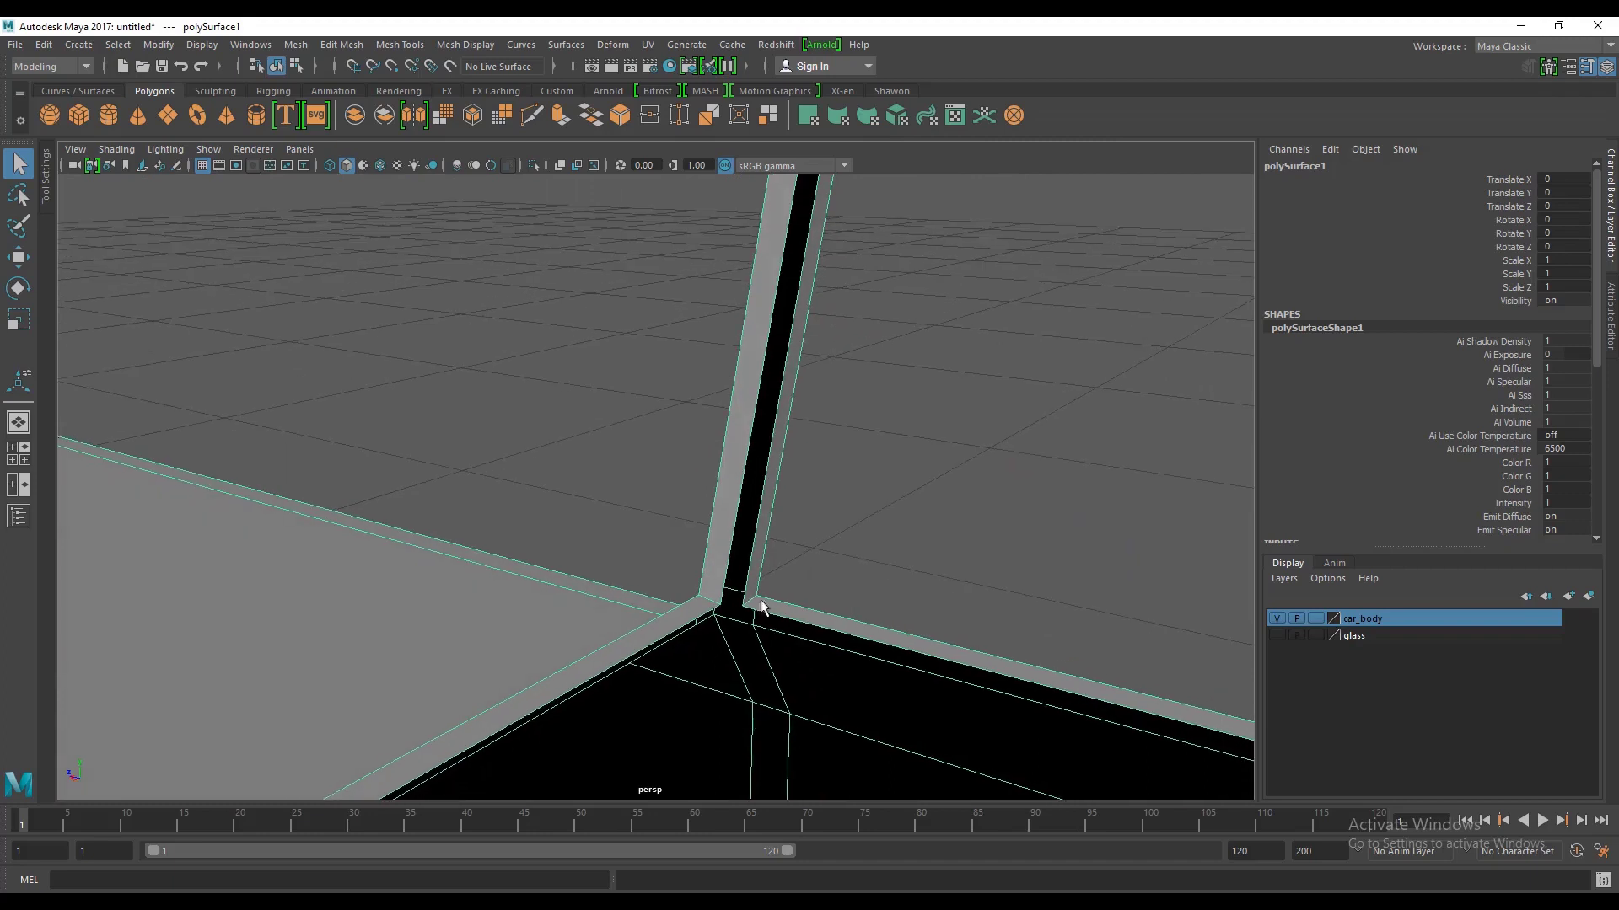
Step: Switch the car body mesh to edge component mode
{"action": "right_click", "coordinate": [756, 561]}
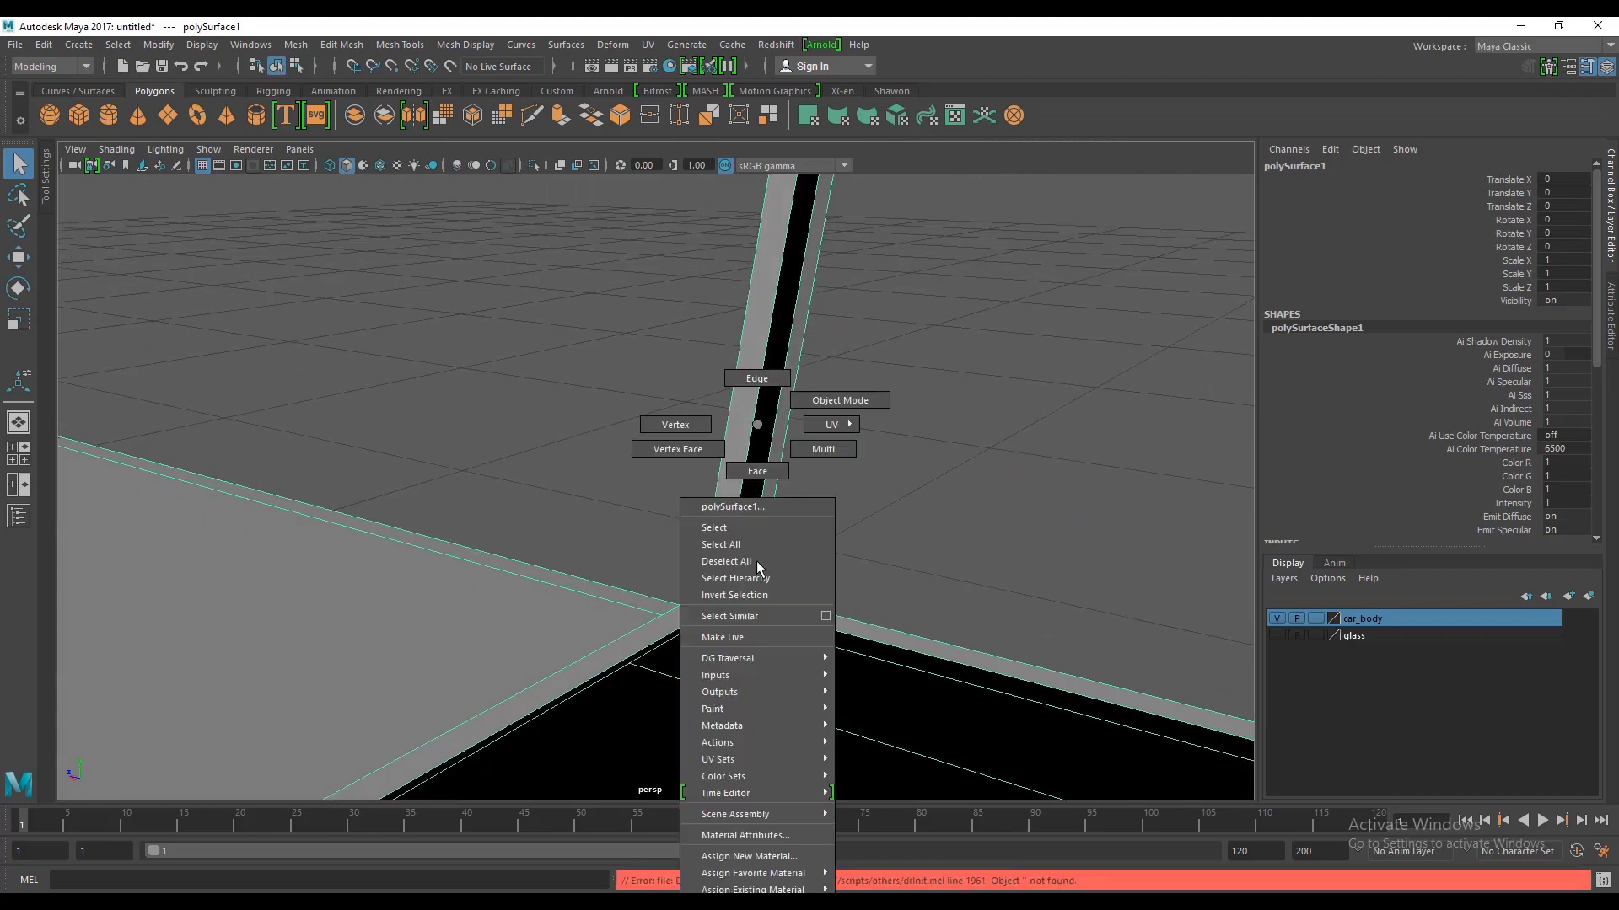
{"action": "left_click", "coordinate": [698, 432]}
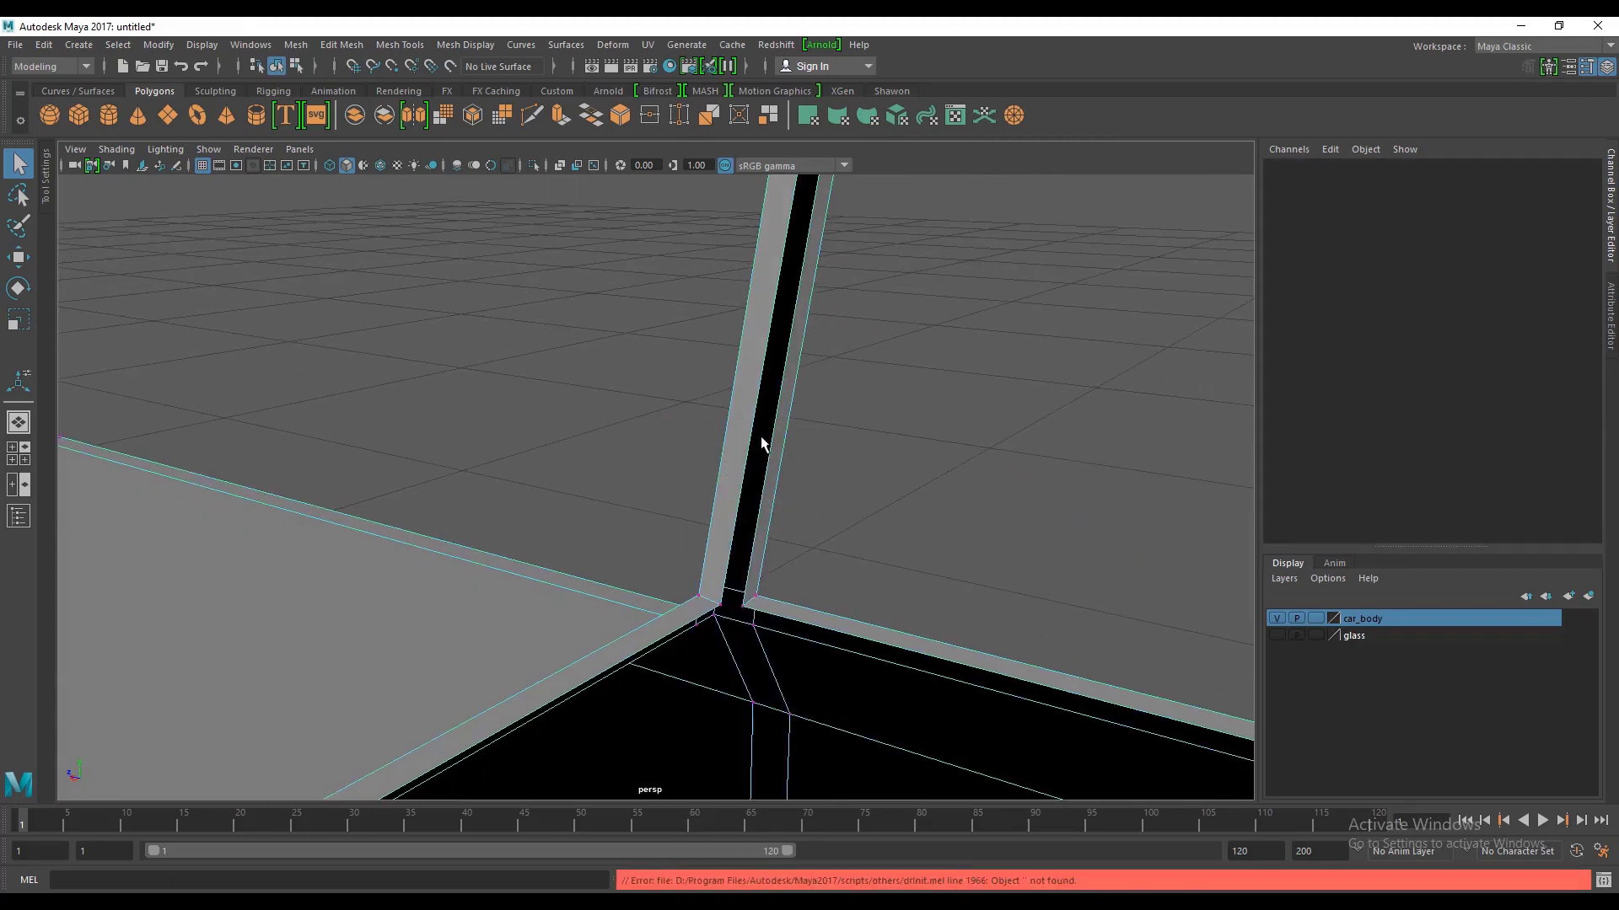
{"action": "mouse_move", "coordinate": [791, 492]}
{"action": "left_mouse_down", "text": "alt"}
{"action": "mouse_move", "coordinate": [799, 510]}
{"action": "mouse_move", "coordinate": [745, 459]}
{"action": "left_mouse_up", "text": "alt"}
{"action": "right_click", "coordinate": [733, 402]}
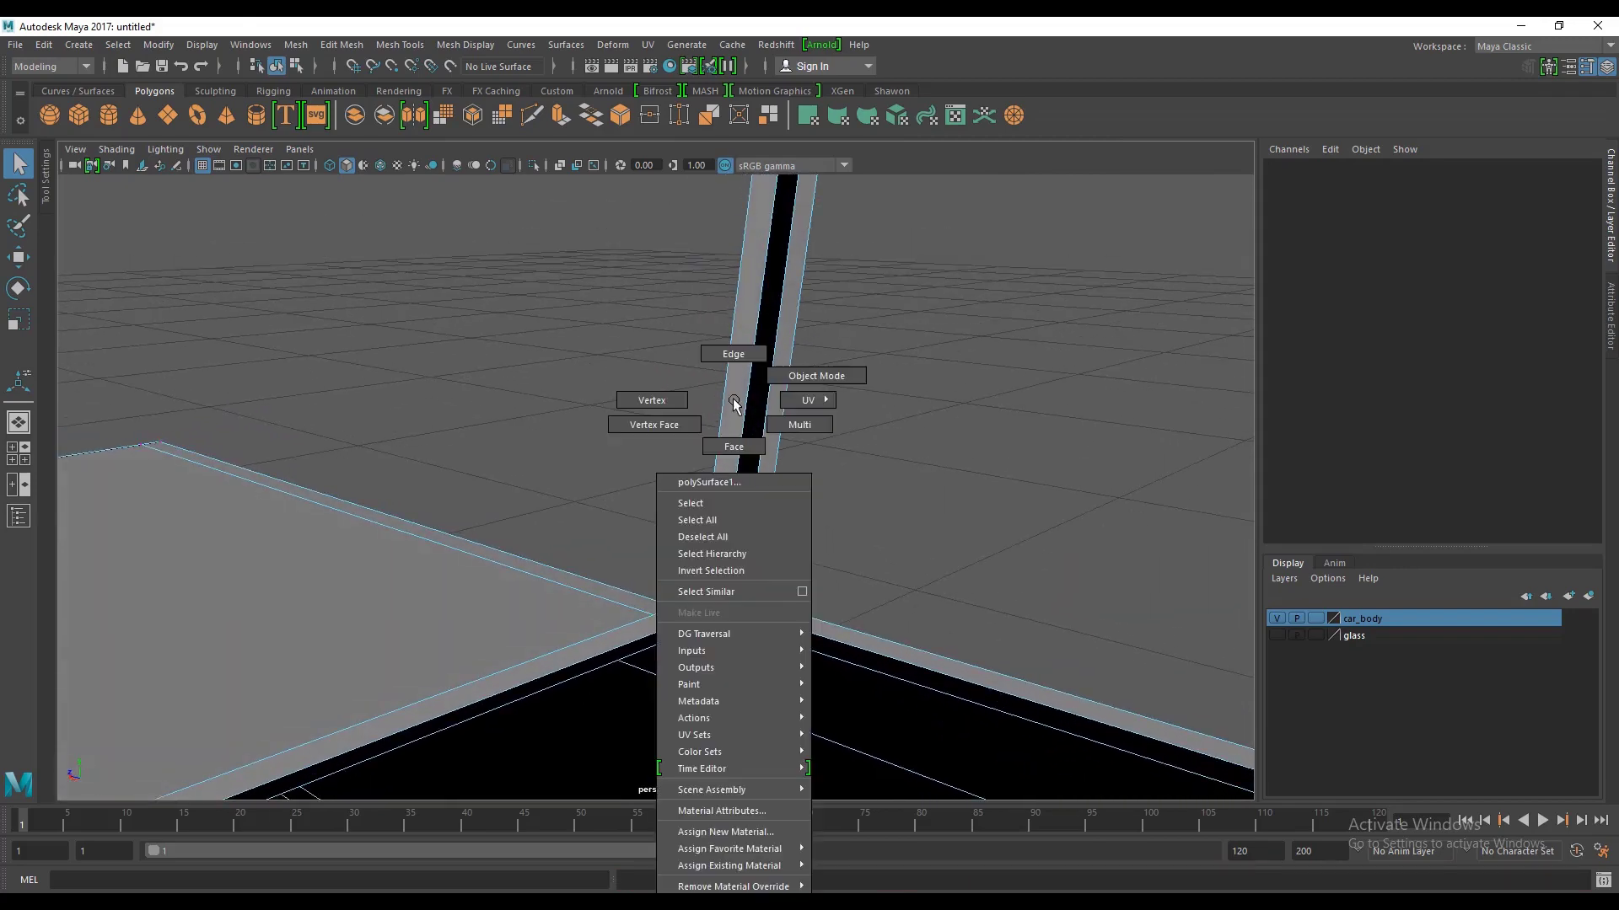
{"action": "left_click", "coordinate": [735, 355]}
Step: Zoom in on the pillar slot and select one of its border edges
{"action": "scroll", "coordinate": [804, 463], "scroll_direction": "up", "scroll_amount": 3}
{"action": "scroll", "coordinate": [804, 463], "scroll_direction": "up", "scroll_amount": 2}
{"action": "scroll", "coordinate": [979, 651], "scroll_direction": "up", "scroll_amount": 3}
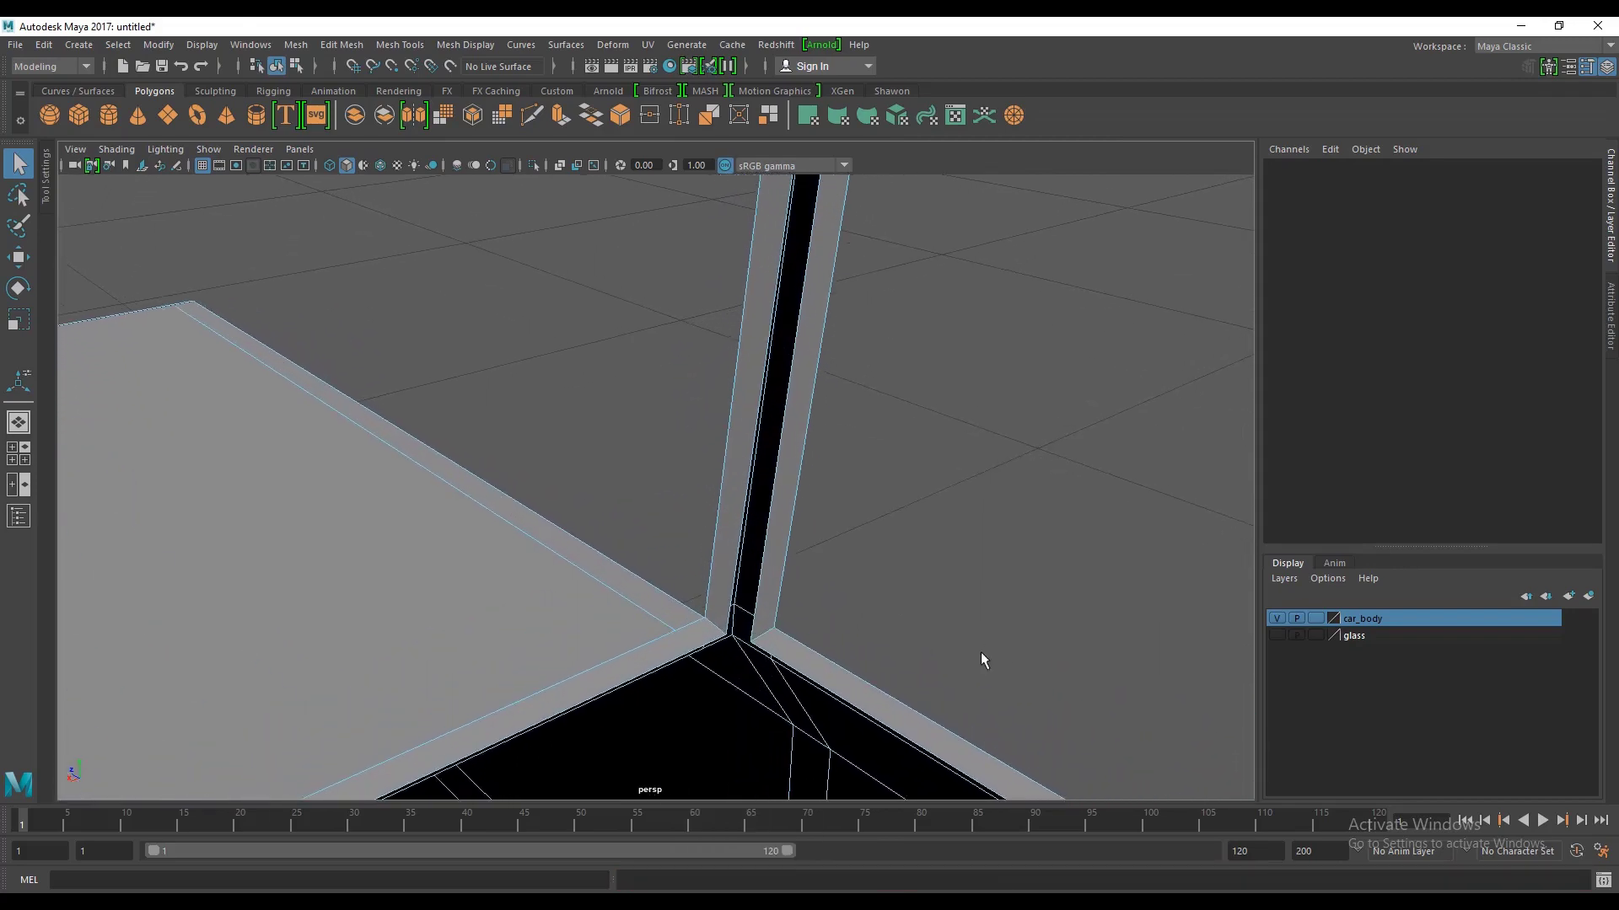
{"action": "scroll", "coordinate": [868, 688], "scroll_direction": "up", "scroll_amount": 5}
{"action": "left_click_drag", "start_coordinate": [868, 687], "coordinate": [792, 575], "text": "alt"}
{"action": "scroll", "coordinate": [837, 539], "scroll_direction": "up", "scroll_amount": 3}
{"action": "scroll", "coordinate": [837, 539], "scroll_direction": "down", "scroll_amount": 2}
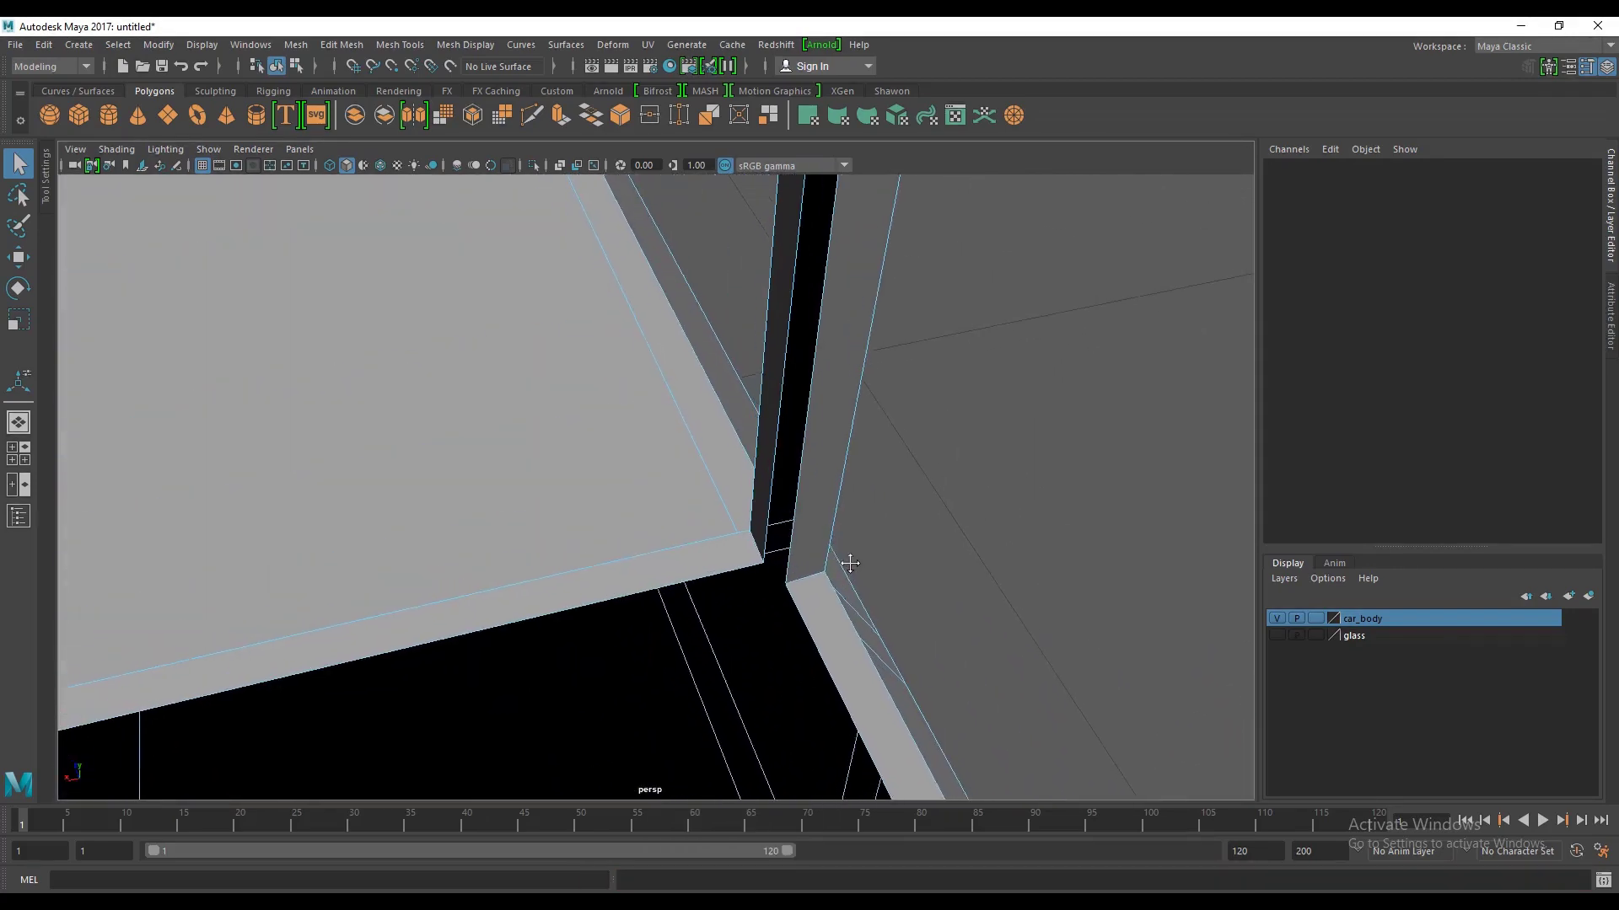
{"action": "mouse_move", "coordinate": [792, 600]}
{"action": "left_mouse_down", "text": "alt"}
{"action": "mouse_move", "coordinate": [854, 573]}
{"action": "mouse_move", "coordinate": [794, 631]}
{"action": "mouse_move", "coordinate": [750, 643]}
{"action": "mouse_move", "coordinate": [782, 640]}
{"action": "mouse_move", "coordinate": [785, 608]}
{"action": "left_mouse_up", "text": "alt"}
{"action": "middle_click_drag", "start_coordinate": [786, 609], "coordinate": [809, 557], "text": "alt"}
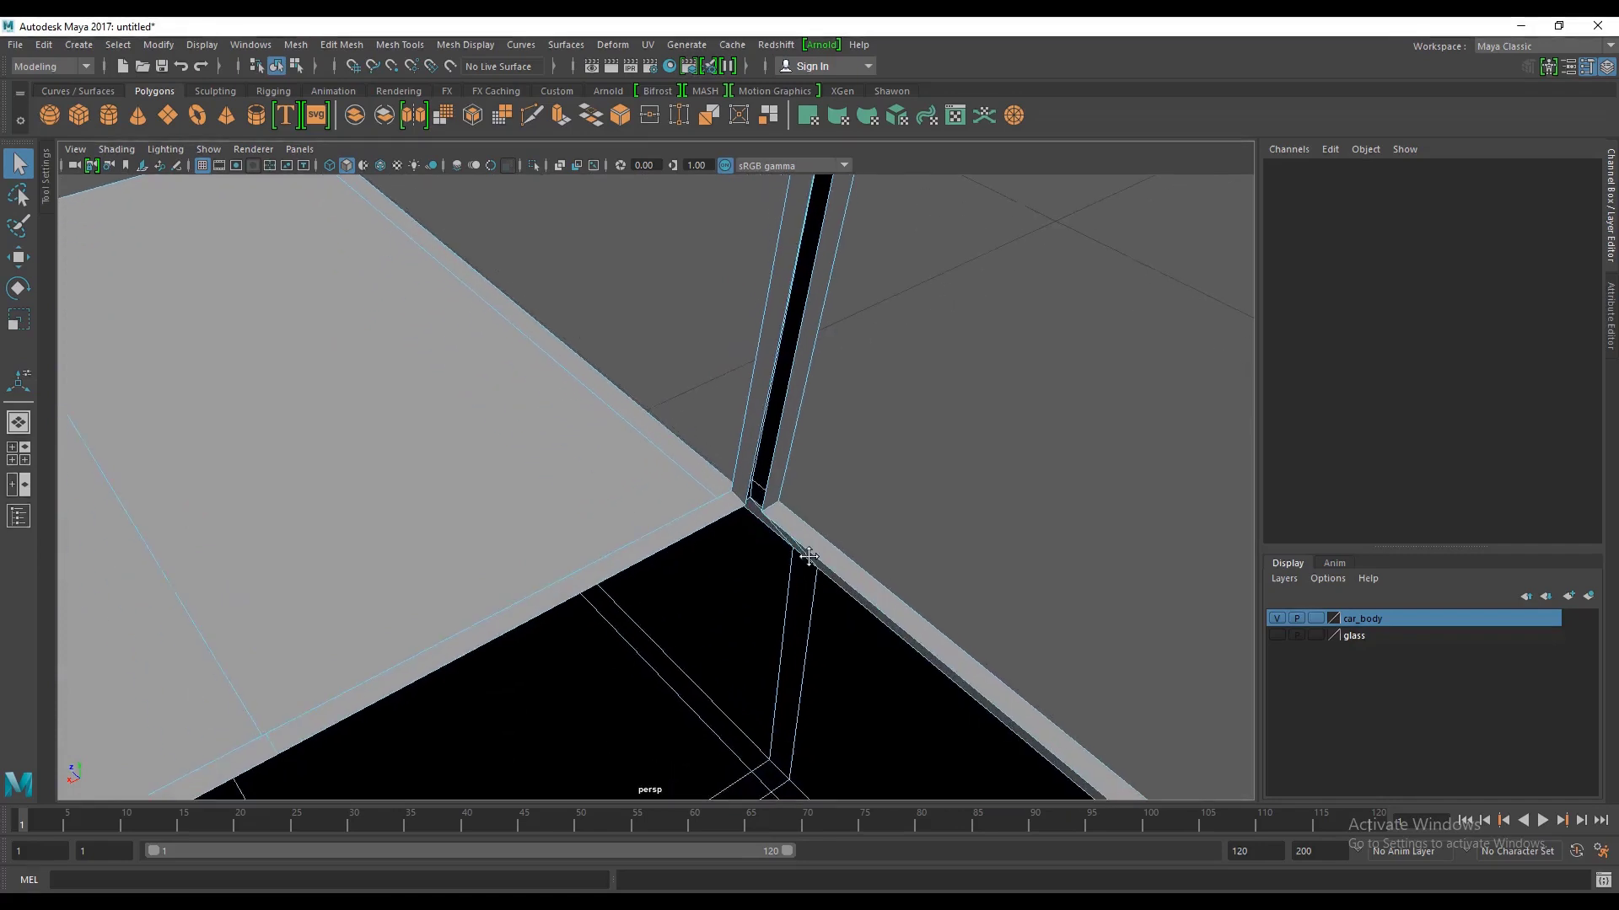
{"action": "mouse_move", "coordinate": [808, 556]}
{"action": "right_mouse_down", "text": "alt"}
{"action": "mouse_move", "coordinate": [809, 621]}
{"action": "mouse_move", "coordinate": [843, 606]}
{"action": "mouse_move", "coordinate": [830, 618]}
{"action": "mouse_move", "coordinate": [928, 632]}
{"action": "right_mouse_up", "text": "alt"}
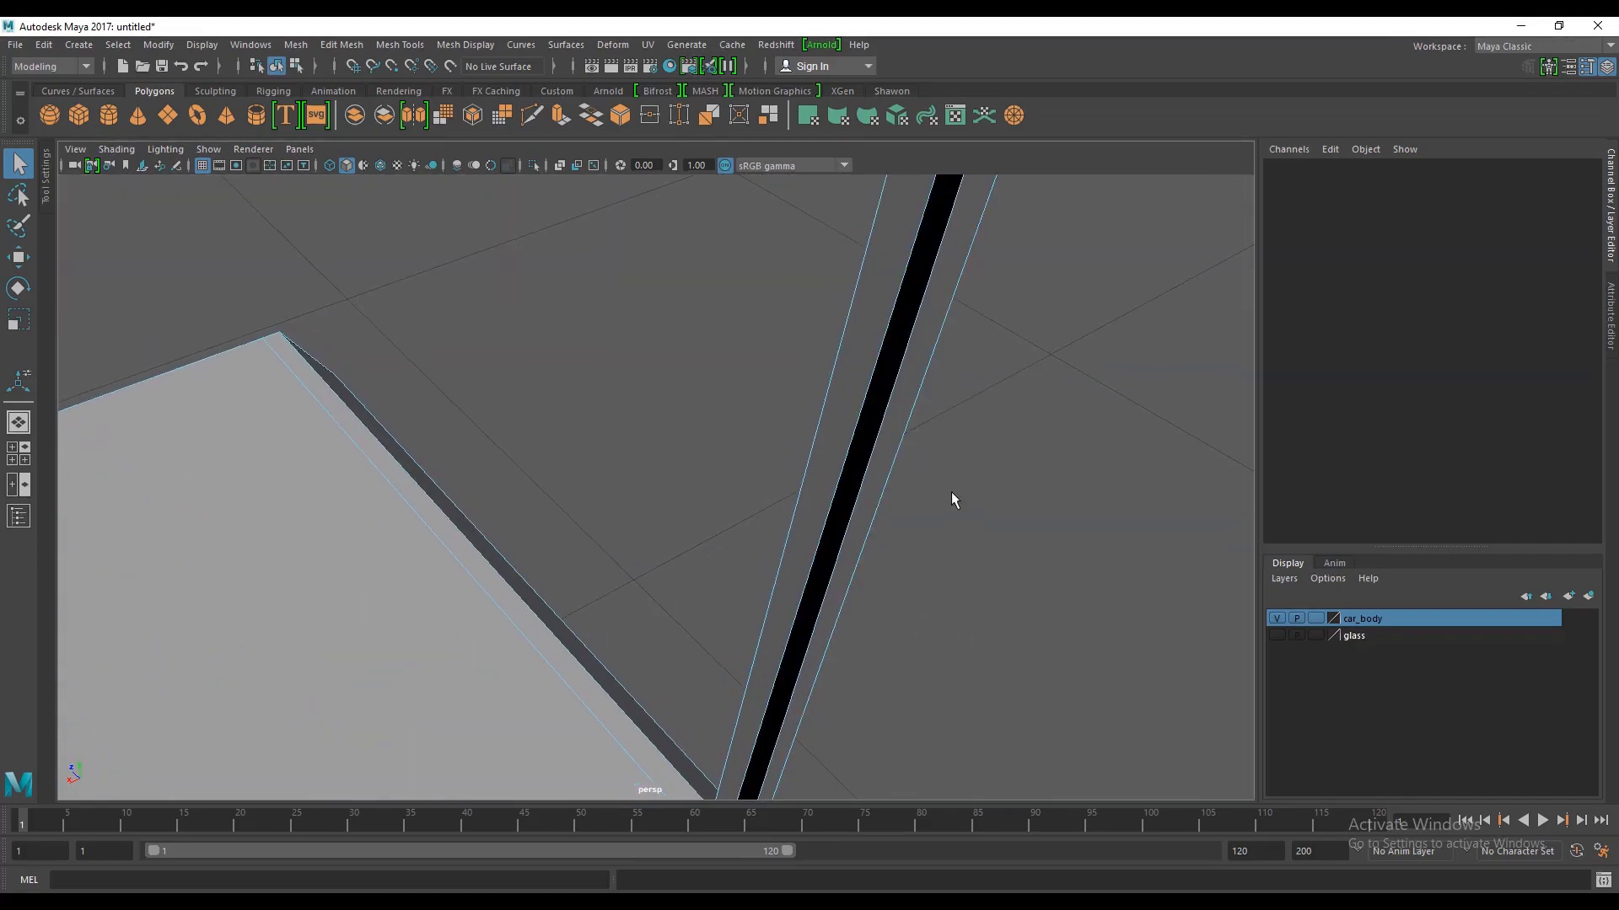
{"action": "left_click", "coordinate": [832, 509]}
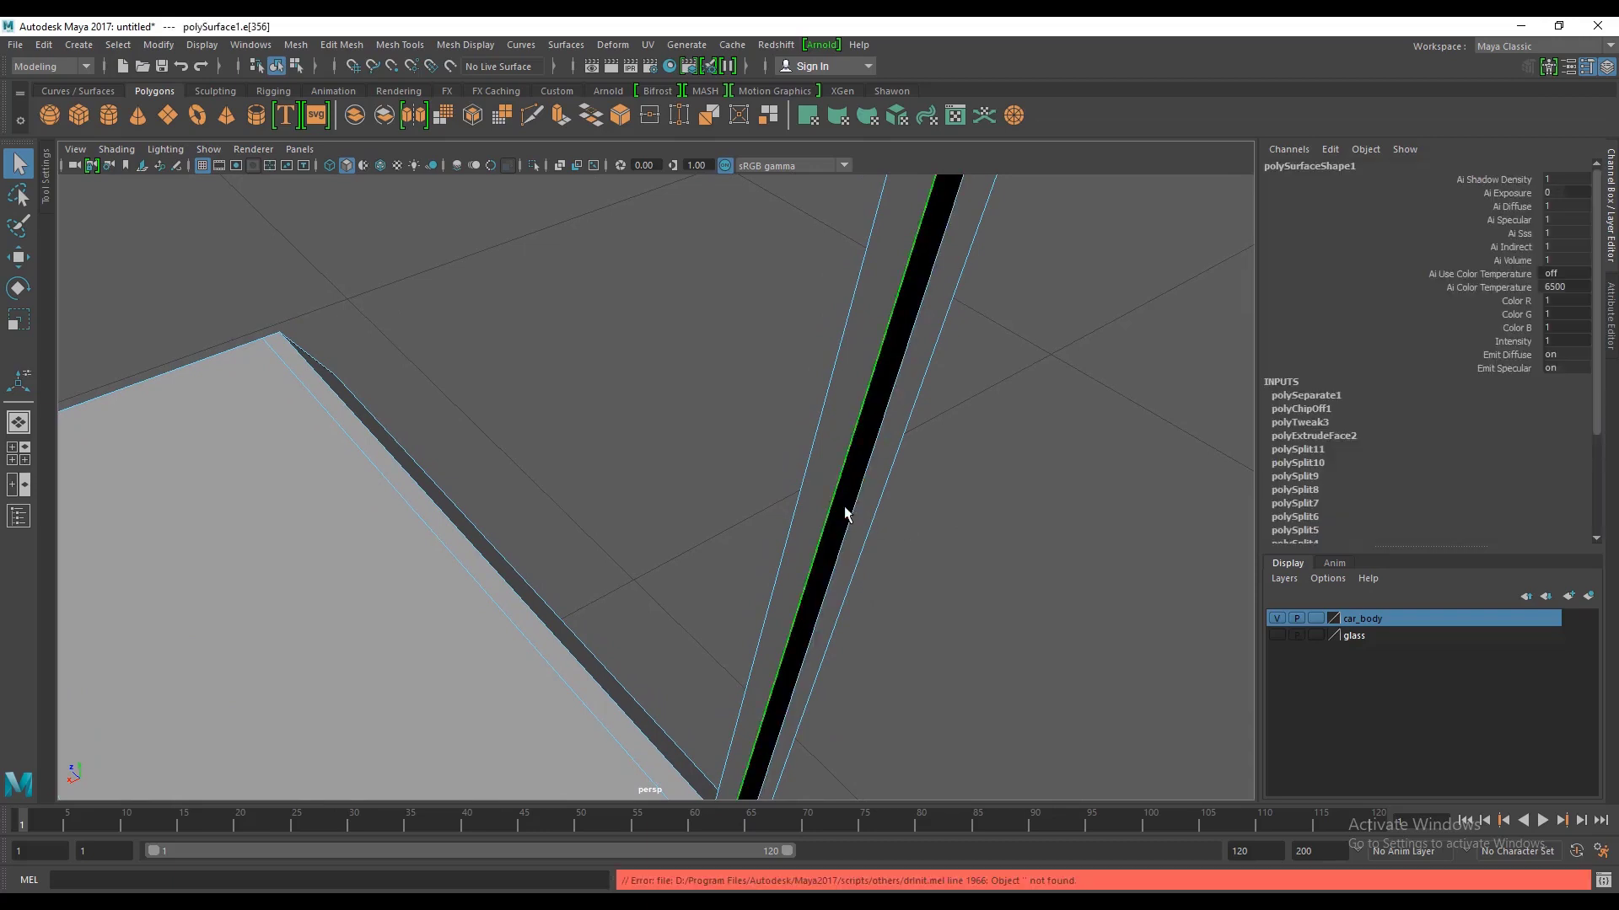
Step: Bridge the first pillar slot closed and view the whole pillar strip
{"action": "left_click", "coordinate": [595, 118]}
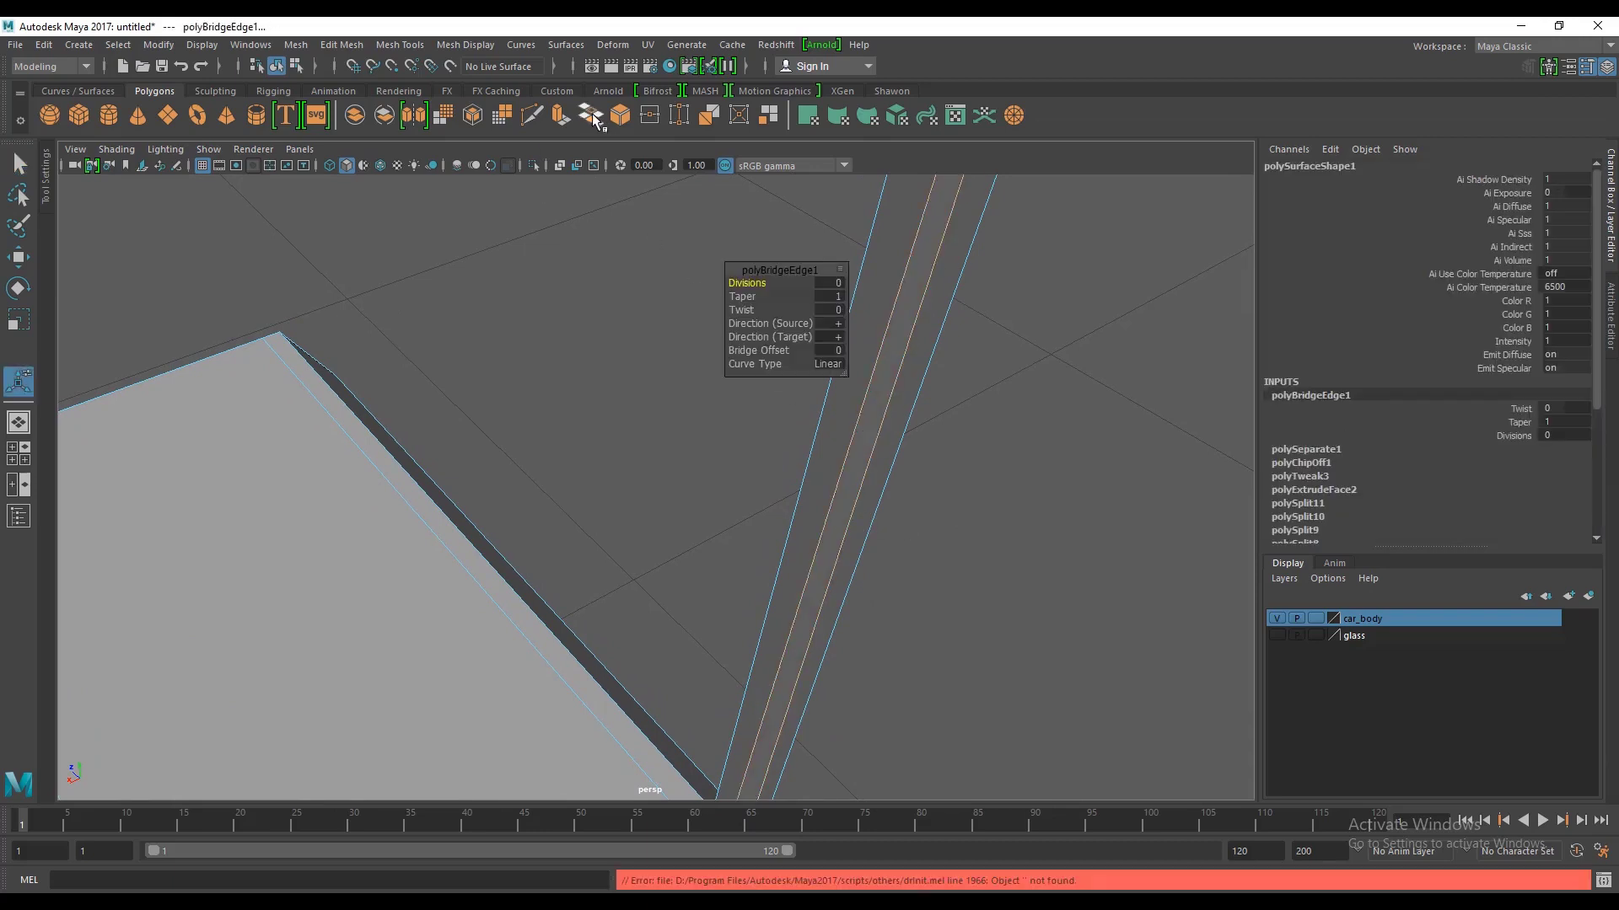
{"action": "left_click_drag", "start_coordinate": [933, 423], "coordinate": [878, 463], "text": "alt"}
{"action": "right_click_drag", "start_coordinate": [879, 463], "coordinate": [868, 419], "text": "alt"}
{"action": "left_click_drag", "start_coordinate": [867, 419], "coordinate": [871, 528], "text": "alt"}
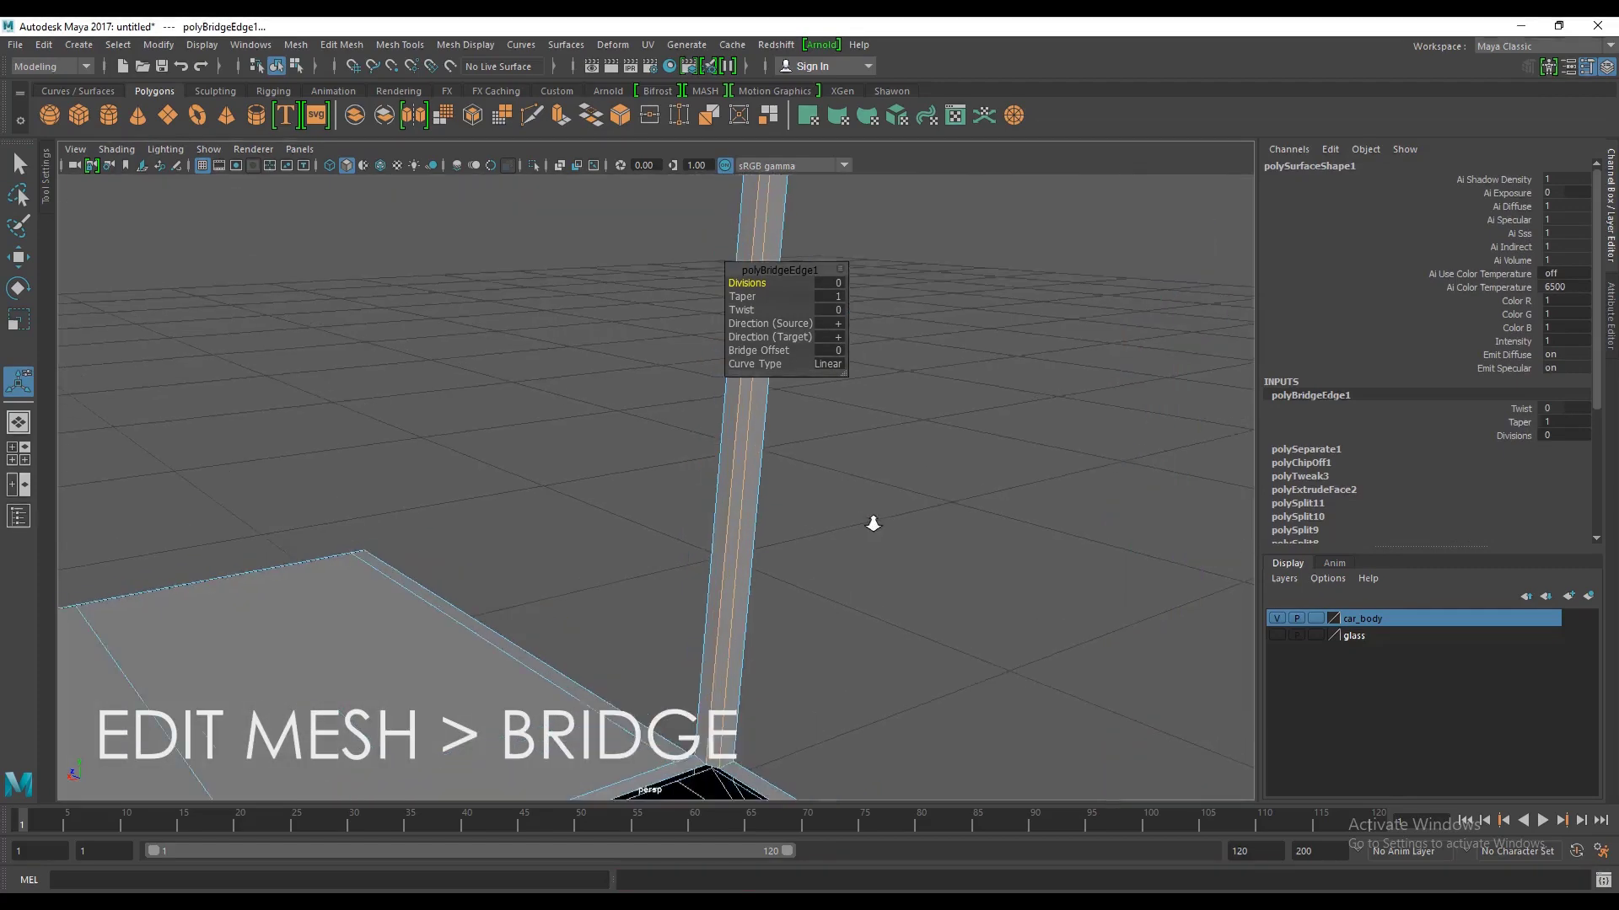
{"action": "middle_click_drag", "start_coordinate": [871, 528], "coordinate": [828, 499], "text": "alt"}
{"action": "mouse_move", "coordinate": [828, 499]}
{"action": "left_mouse_down", "text": "alt"}
{"action": "mouse_move", "coordinate": [694, 488]}
{"action": "mouse_move", "coordinate": [878, 503]}
{"action": "mouse_move", "coordinate": [502, 474]}
{"action": "mouse_move", "coordinate": [843, 579]}
{"action": "mouse_move", "coordinate": [842, 553]}
{"action": "mouse_move", "coordinate": [632, 571]}
{"action": "left_mouse_up", "text": "alt"}
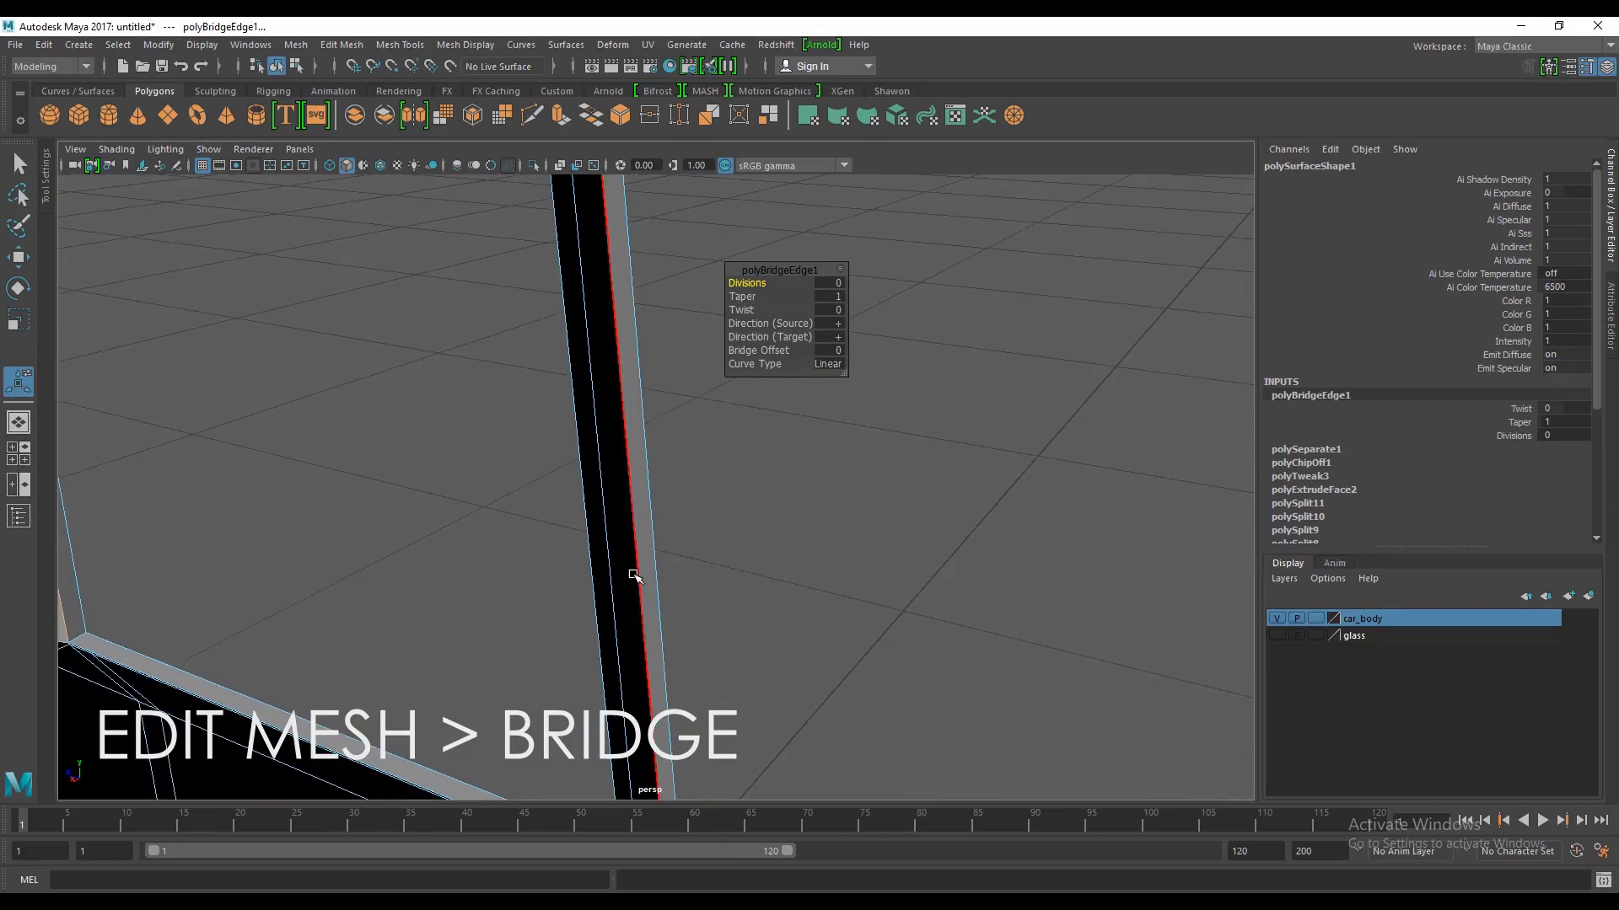
Step: Select the next open slot's edge and bridge it closed
{"action": "left_click", "coordinate": [621, 592]}
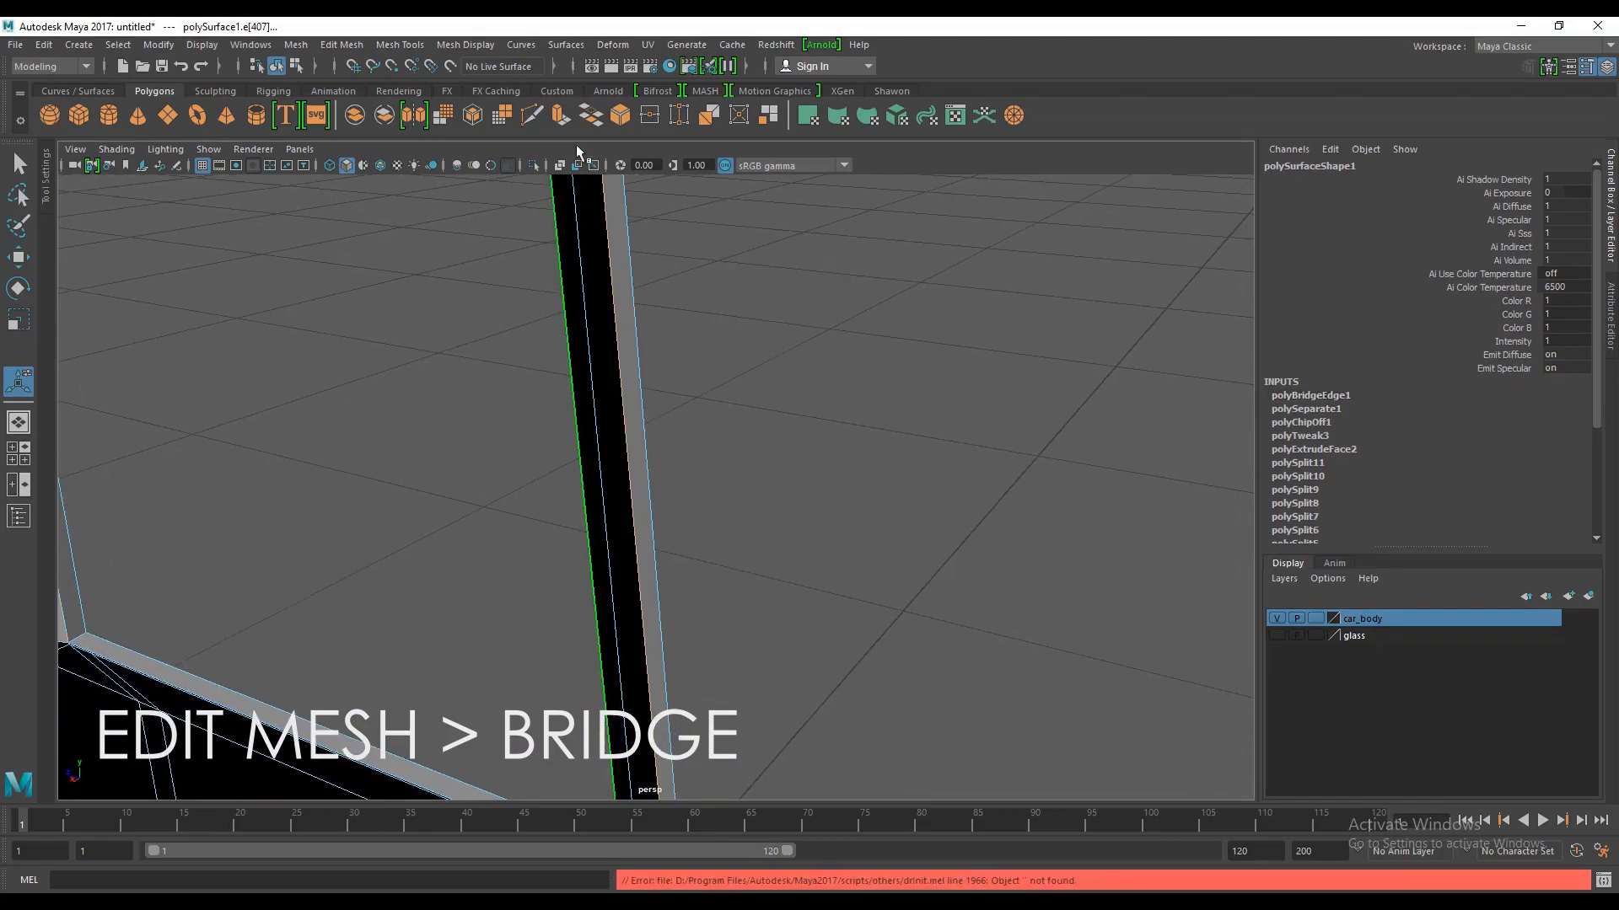
{"action": "left_click", "coordinate": [590, 118]}
{"action": "mouse_move", "coordinate": [596, 463]}
{"action": "left_mouse_down", "text": "alt"}
{"action": "mouse_move", "coordinate": [603, 513]}
{"action": "mouse_move", "coordinate": [567, 506]}
{"action": "mouse_move", "coordinate": [658, 513]}
{"action": "mouse_move", "coordinate": [813, 568]}
{"action": "mouse_move", "coordinate": [723, 582]}
{"action": "mouse_move", "coordinate": [828, 589]}
{"action": "mouse_move", "coordinate": [878, 637]}
{"action": "left_mouse_up", "text": "alt"}
{"action": "scroll", "coordinate": [756, 588], "scroll_direction": "up", "scroll_amount": 2}
{"action": "middle_click_drag", "start_coordinate": [878, 637], "coordinate": [777, 627], "text": "alt"}
{"action": "left_click_drag", "start_coordinate": [777, 627], "coordinate": [892, 616], "text": "alt"}
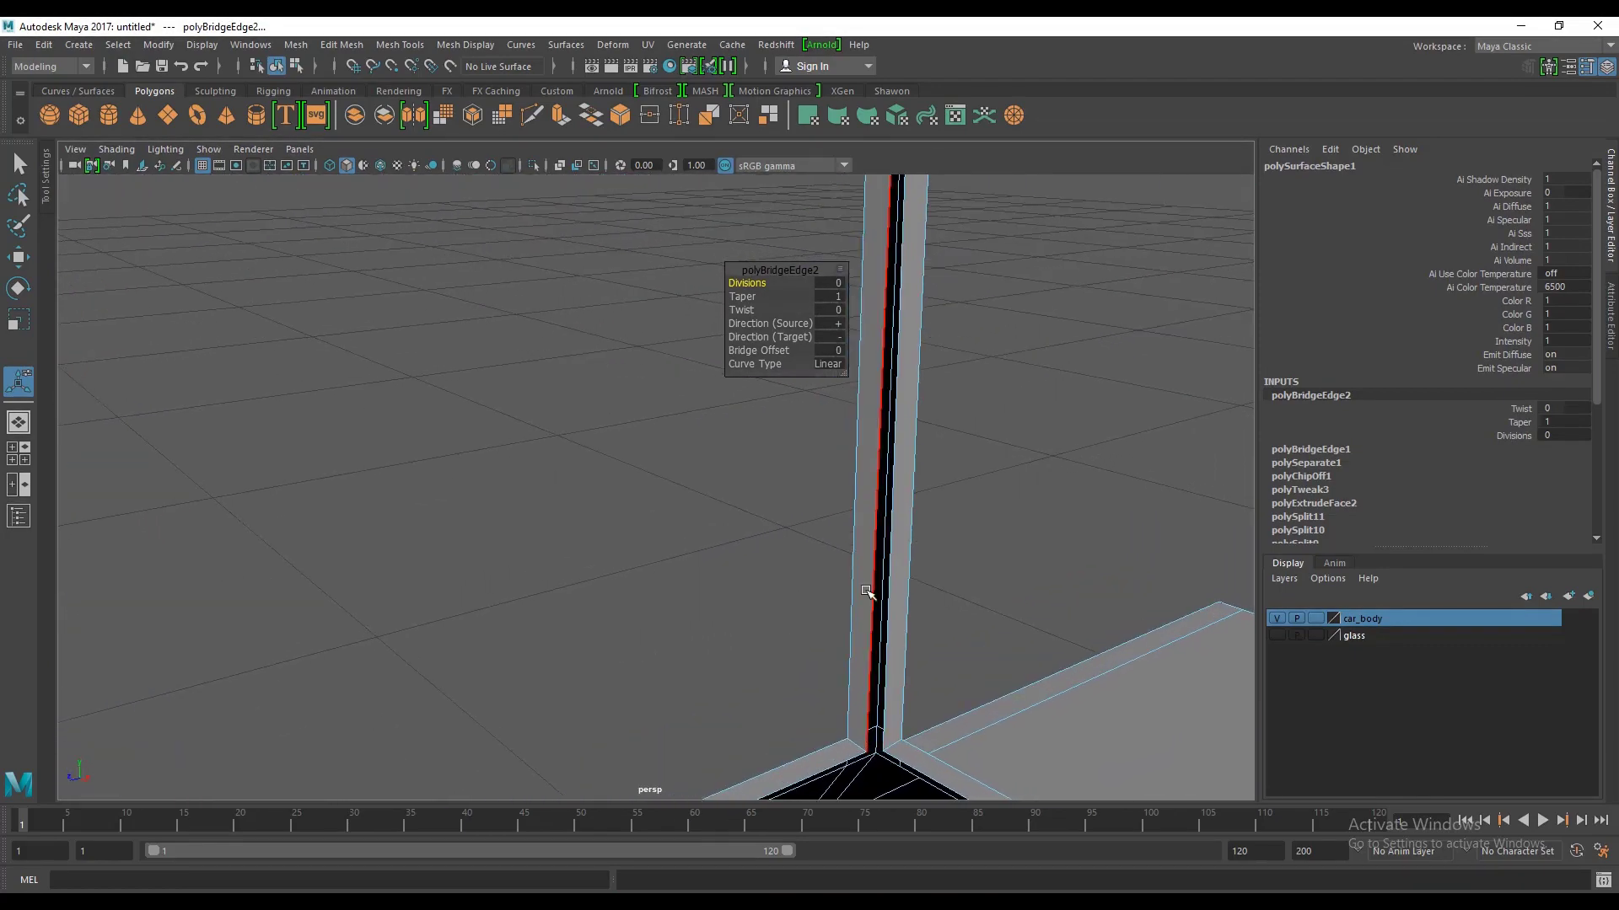
Step: Bridge two more pillar gaps, repeating the last bridge with G
{"action": "left_click", "coordinate": [893, 580]}
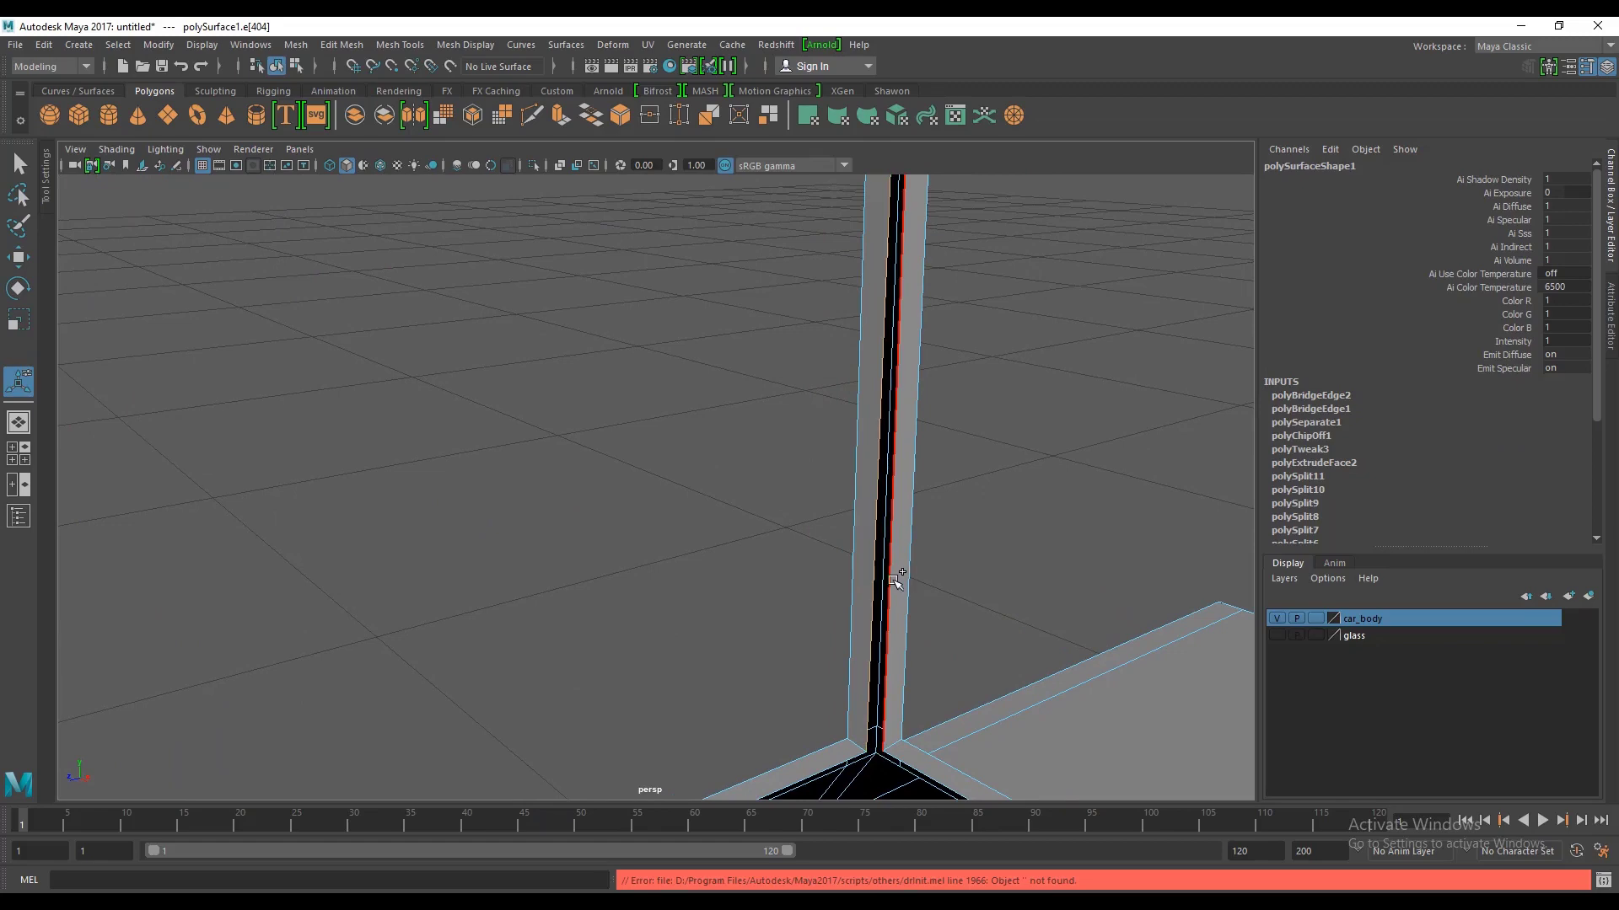
{"action": "left_click", "coordinate": [595, 122]}
{"action": "mouse_move", "coordinate": [931, 585]}
{"action": "left_mouse_down", "text": "alt"}
{"action": "mouse_move", "coordinate": [1029, 622]}
{"action": "mouse_move", "coordinate": [560, 621]}
{"action": "mouse_move", "coordinate": [664, 638]}
{"action": "mouse_move", "coordinate": [1084, 585]}
{"action": "mouse_move", "coordinate": [576, 512]}
{"action": "left_mouse_up", "text": "alt"}
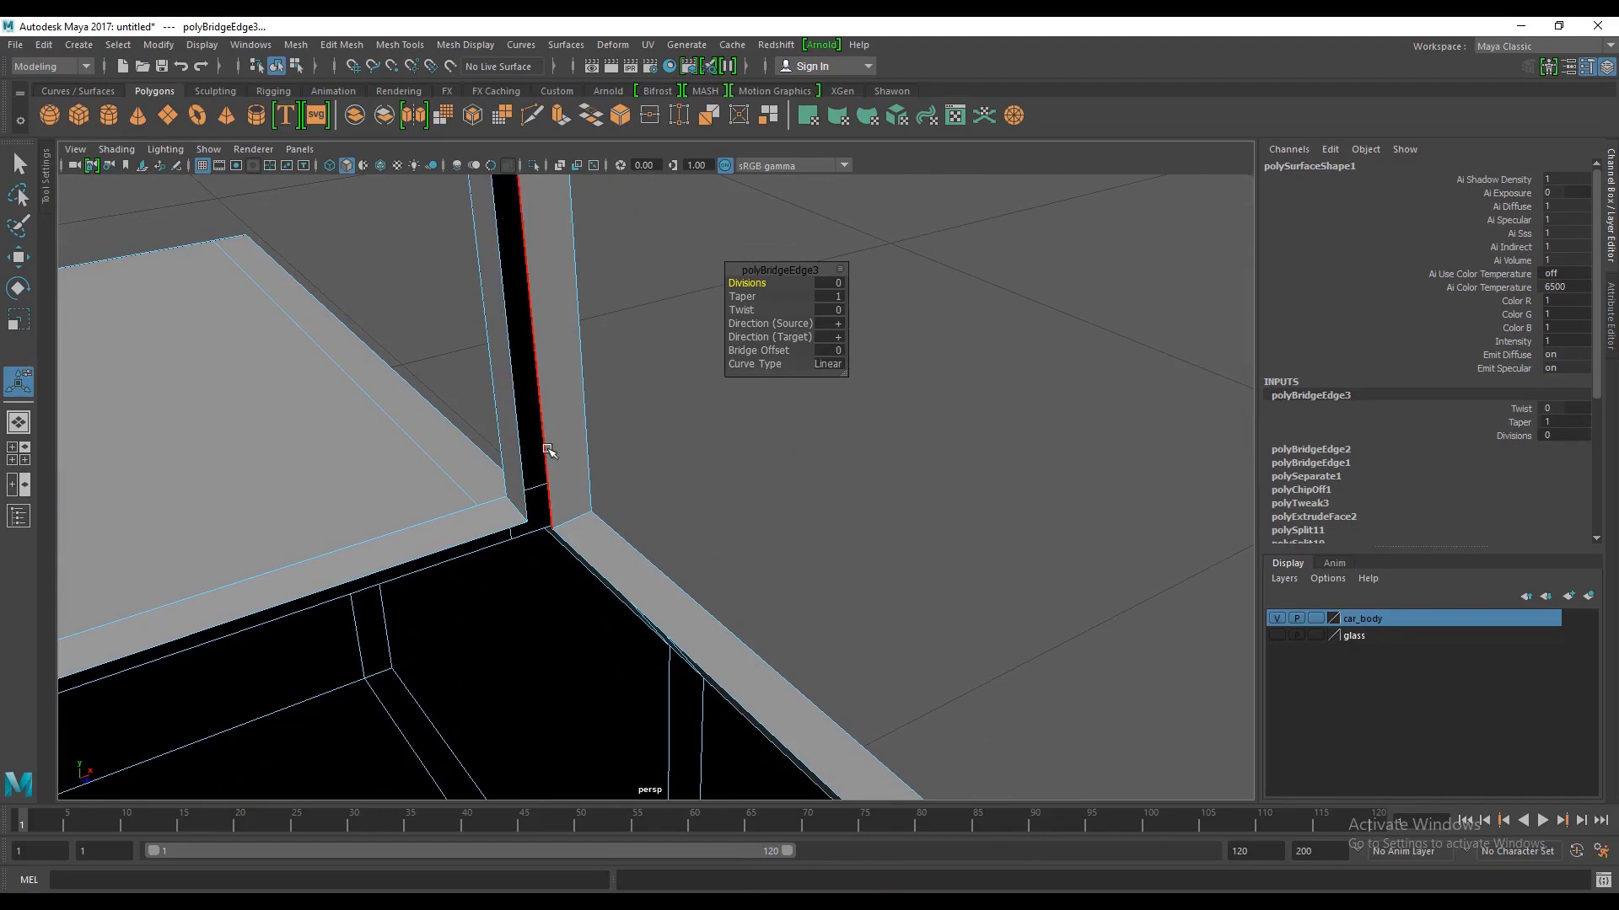
{"action": "left_click", "coordinate": [523, 443]}
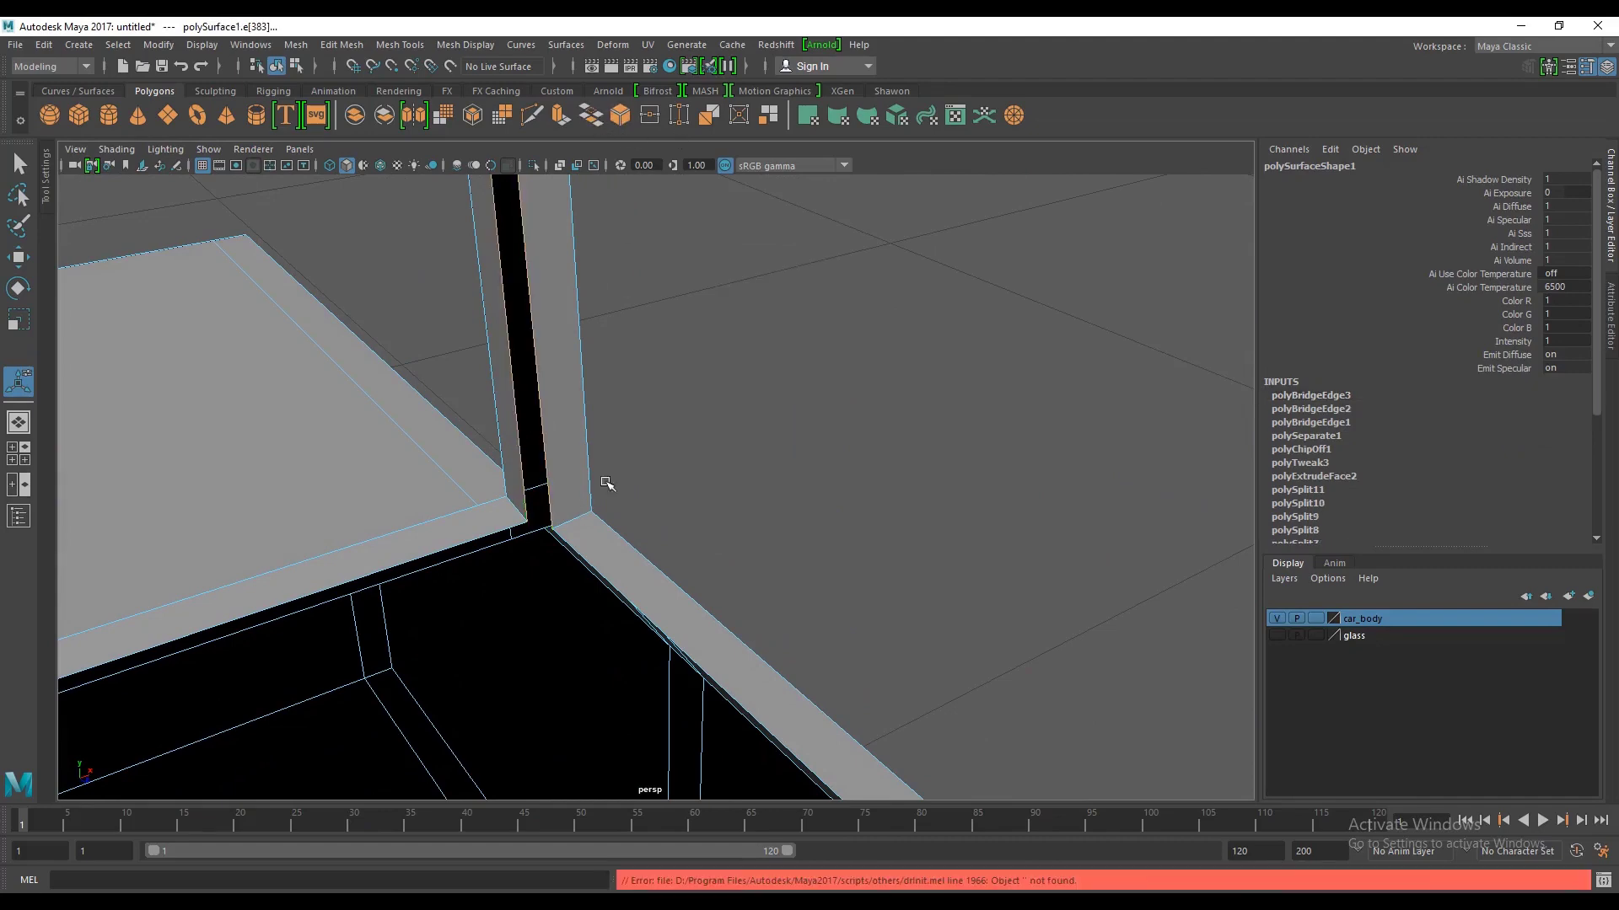
{"action": "key", "text": "g"}
{"action": "mouse_move", "coordinate": [607, 483]}
{"action": "left_mouse_down", "text": "alt"}
{"action": "mouse_move", "coordinate": [677, 534]}
{"action": "mouse_move", "coordinate": [792, 525]}
{"action": "mouse_move", "coordinate": [661, 553]}
{"action": "mouse_move", "coordinate": [313, 506]}
{"action": "left_mouse_up", "text": "alt"}
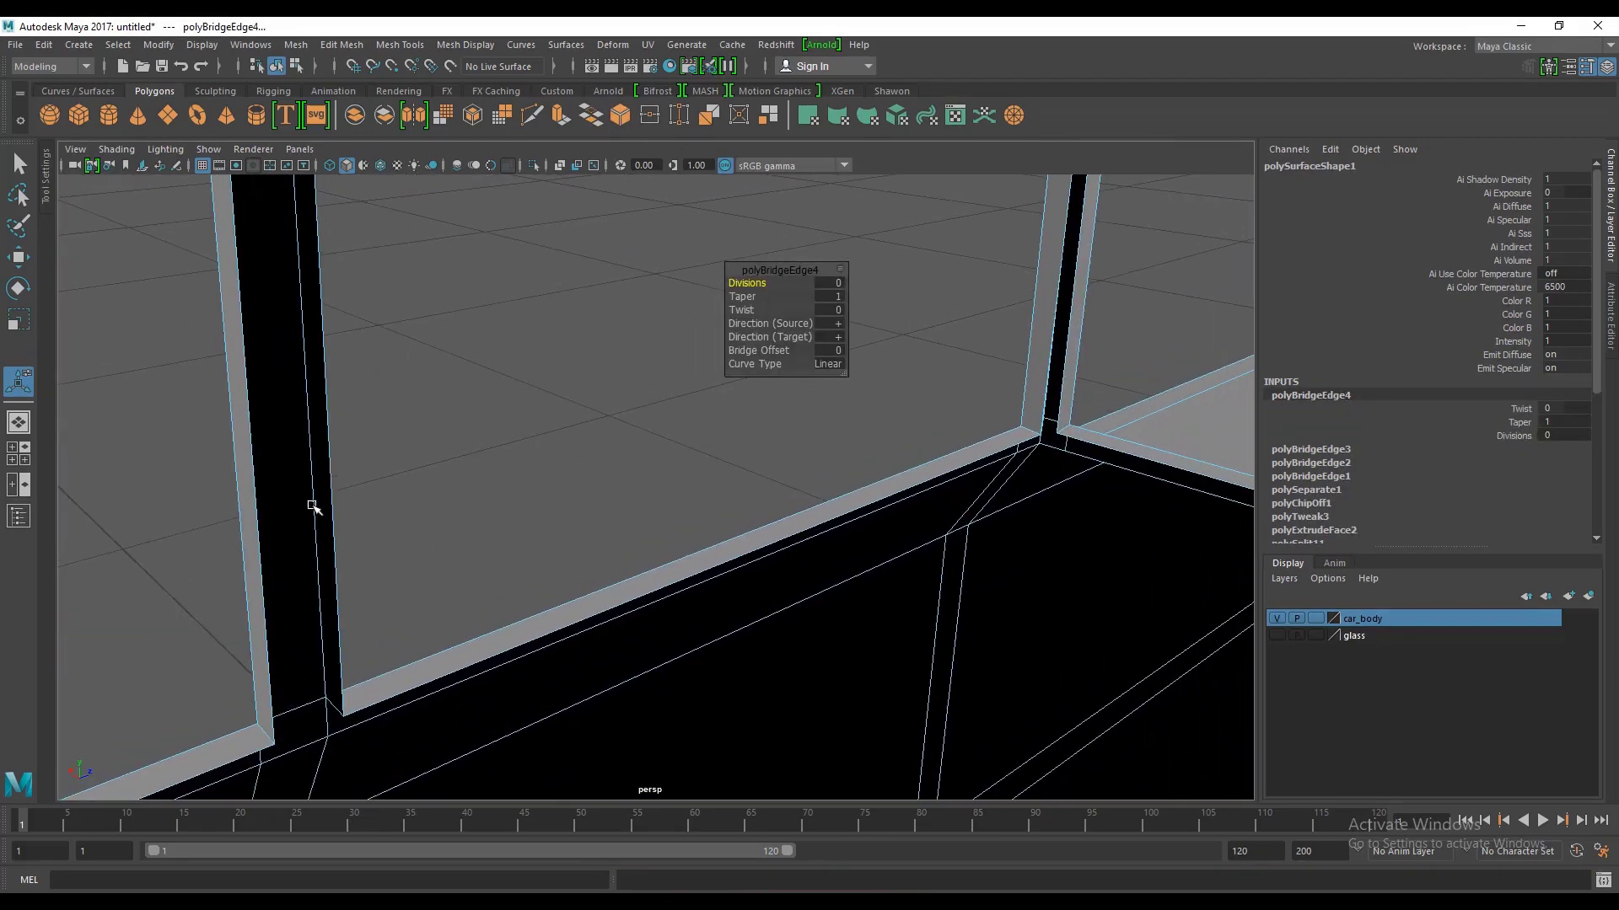
Step: Close the last two pillar slots with bridges and check the new faces
{"action": "left_click", "coordinate": [310, 499]}
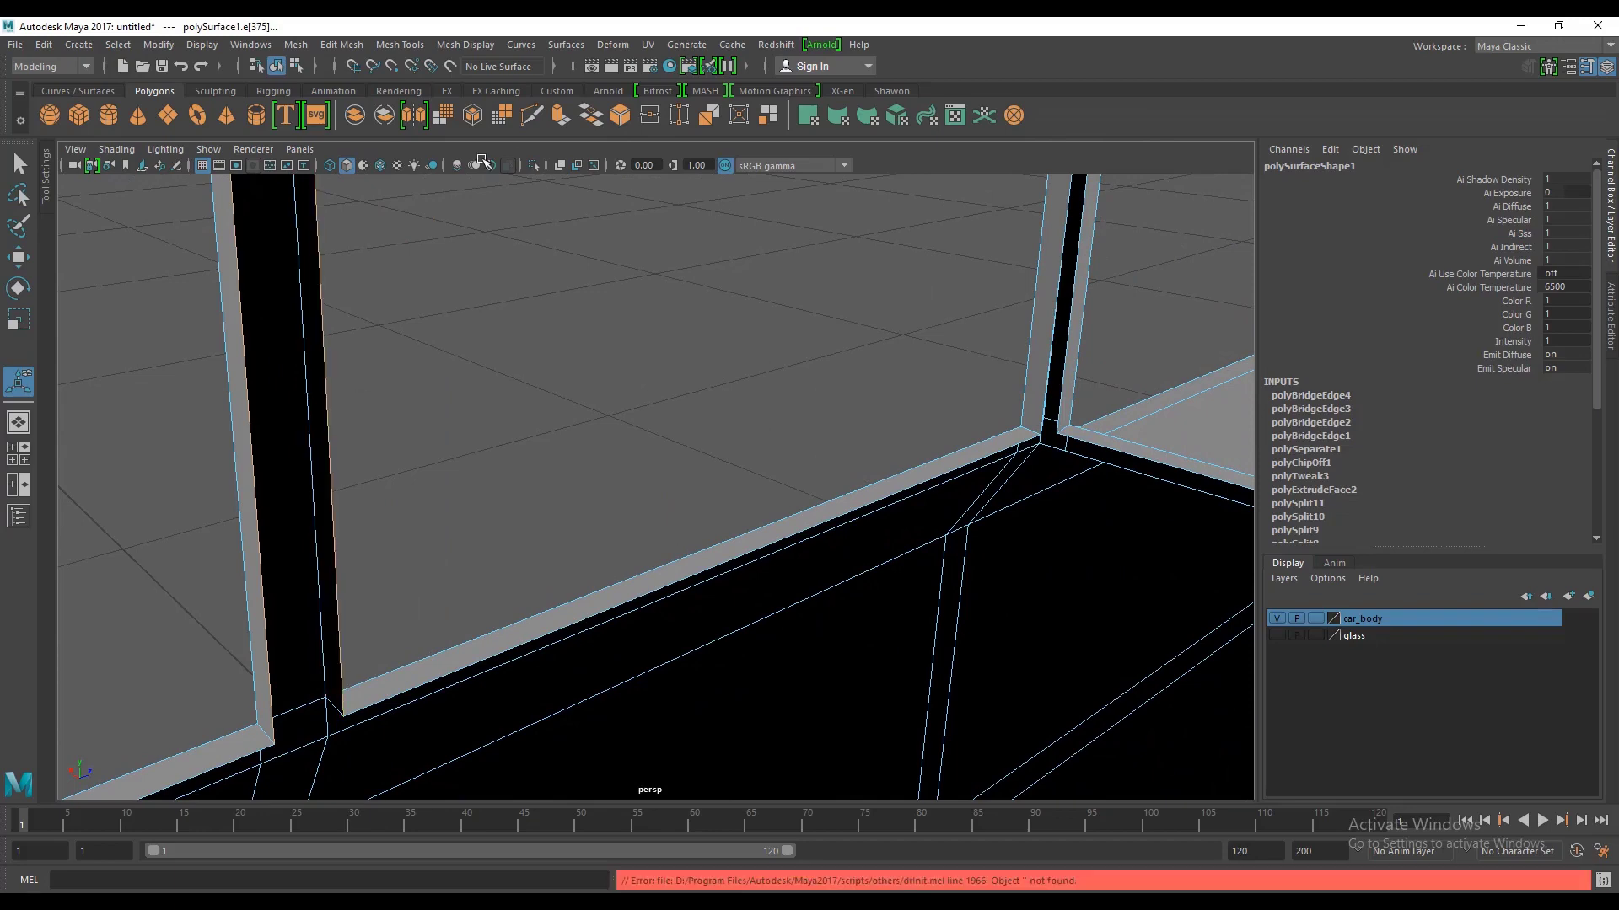
{"action": "key", "text": "g"}
{"action": "mouse_move", "coordinate": [730, 314]}
{"action": "left_mouse_down", "text": "alt"}
{"action": "mouse_move", "coordinate": [747, 419]}
{"action": "mouse_move", "coordinate": [836, 478]}
{"action": "left_mouse_up", "text": "alt"}
{"action": "left_click", "coordinate": [843, 501]}
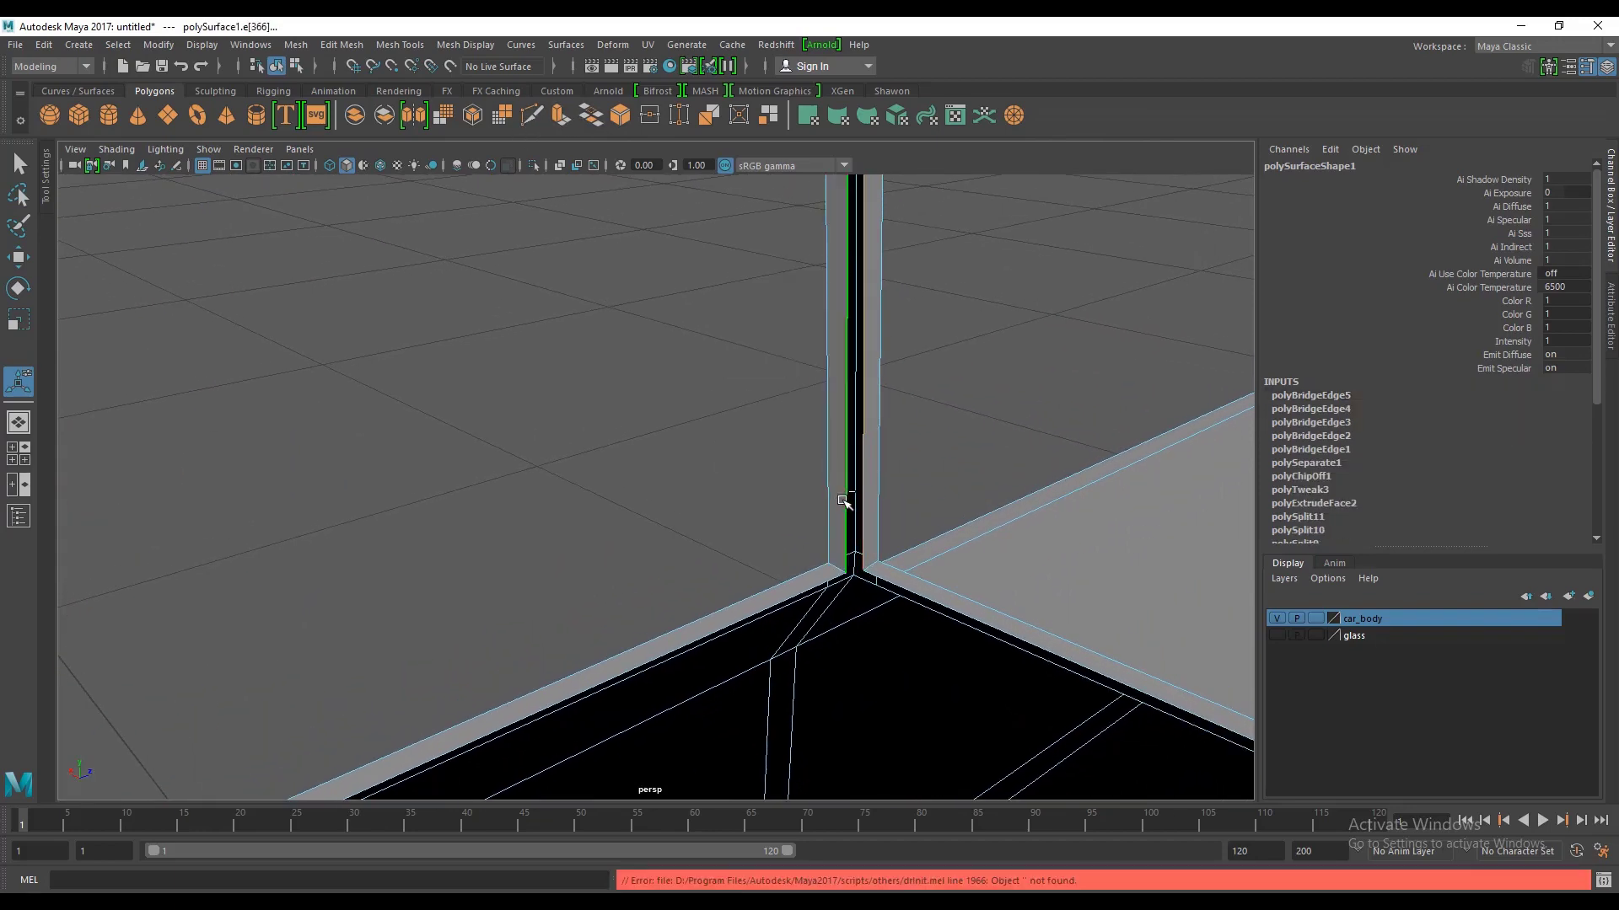
{"action": "left_click", "coordinate": [590, 117]}
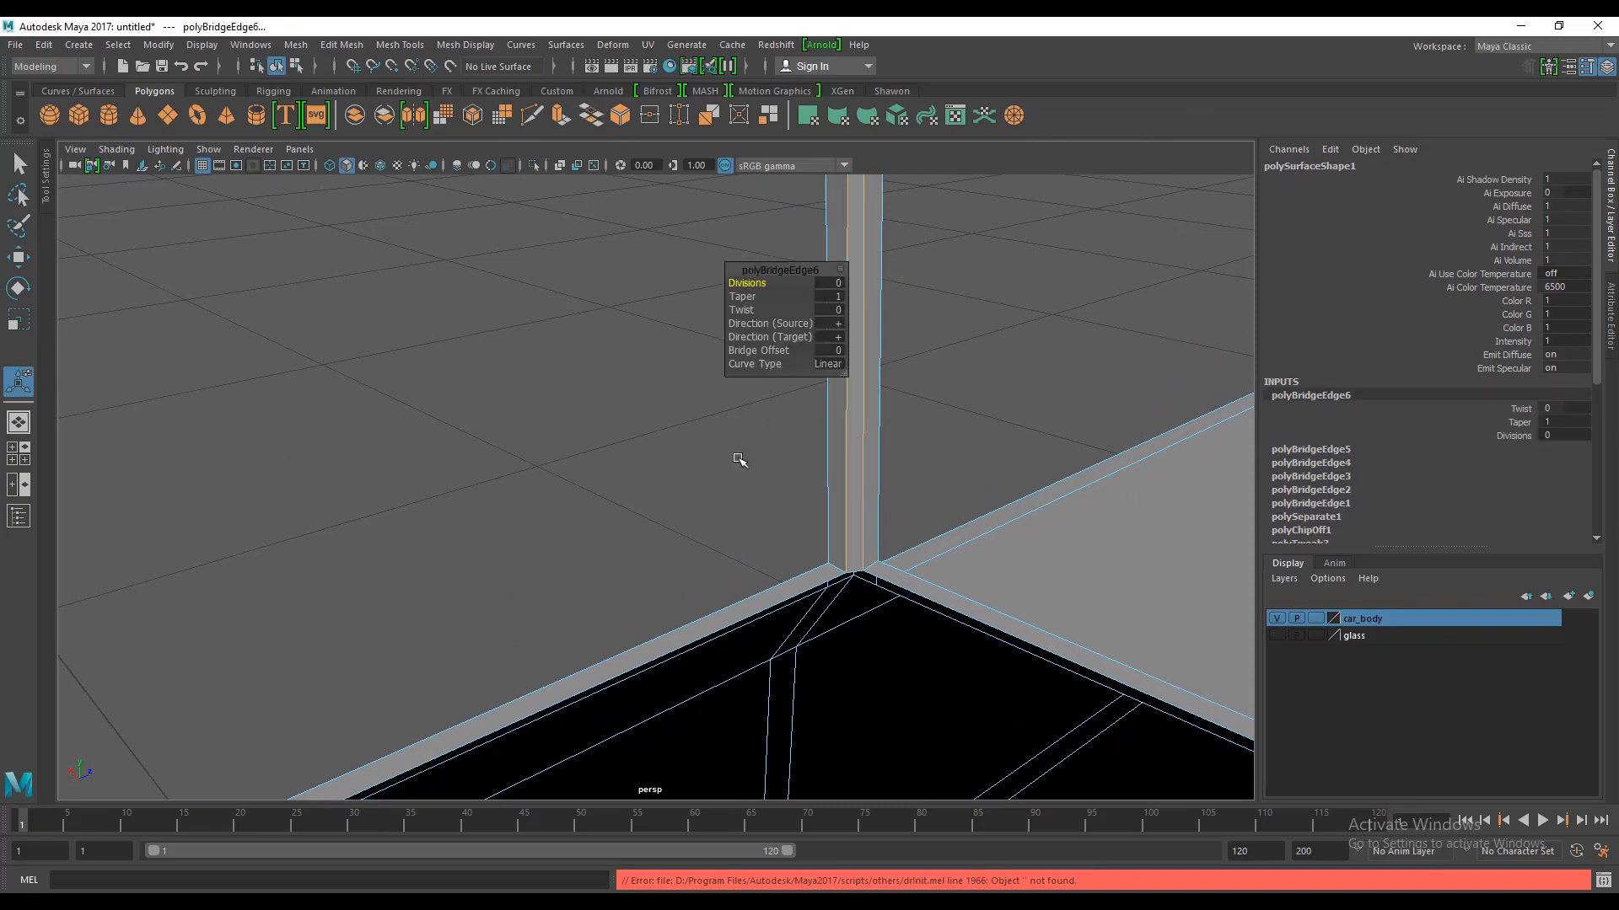
{"action": "mouse_move", "coordinate": [771, 470]}
{"action": "left_mouse_down", "text": "alt"}
{"action": "mouse_move", "coordinate": [785, 498]}
{"action": "mouse_move", "coordinate": [741, 405]}
{"action": "mouse_move", "coordinate": [651, 398]}
{"action": "mouse_move", "coordinate": [814, 452]}
{"action": "mouse_move", "coordinate": [838, 500]}
{"action": "mouse_move", "coordinate": [931, 531]}
{"action": "mouse_move", "coordinate": [910, 562]}
{"action": "left_mouse_up", "text": "alt"}
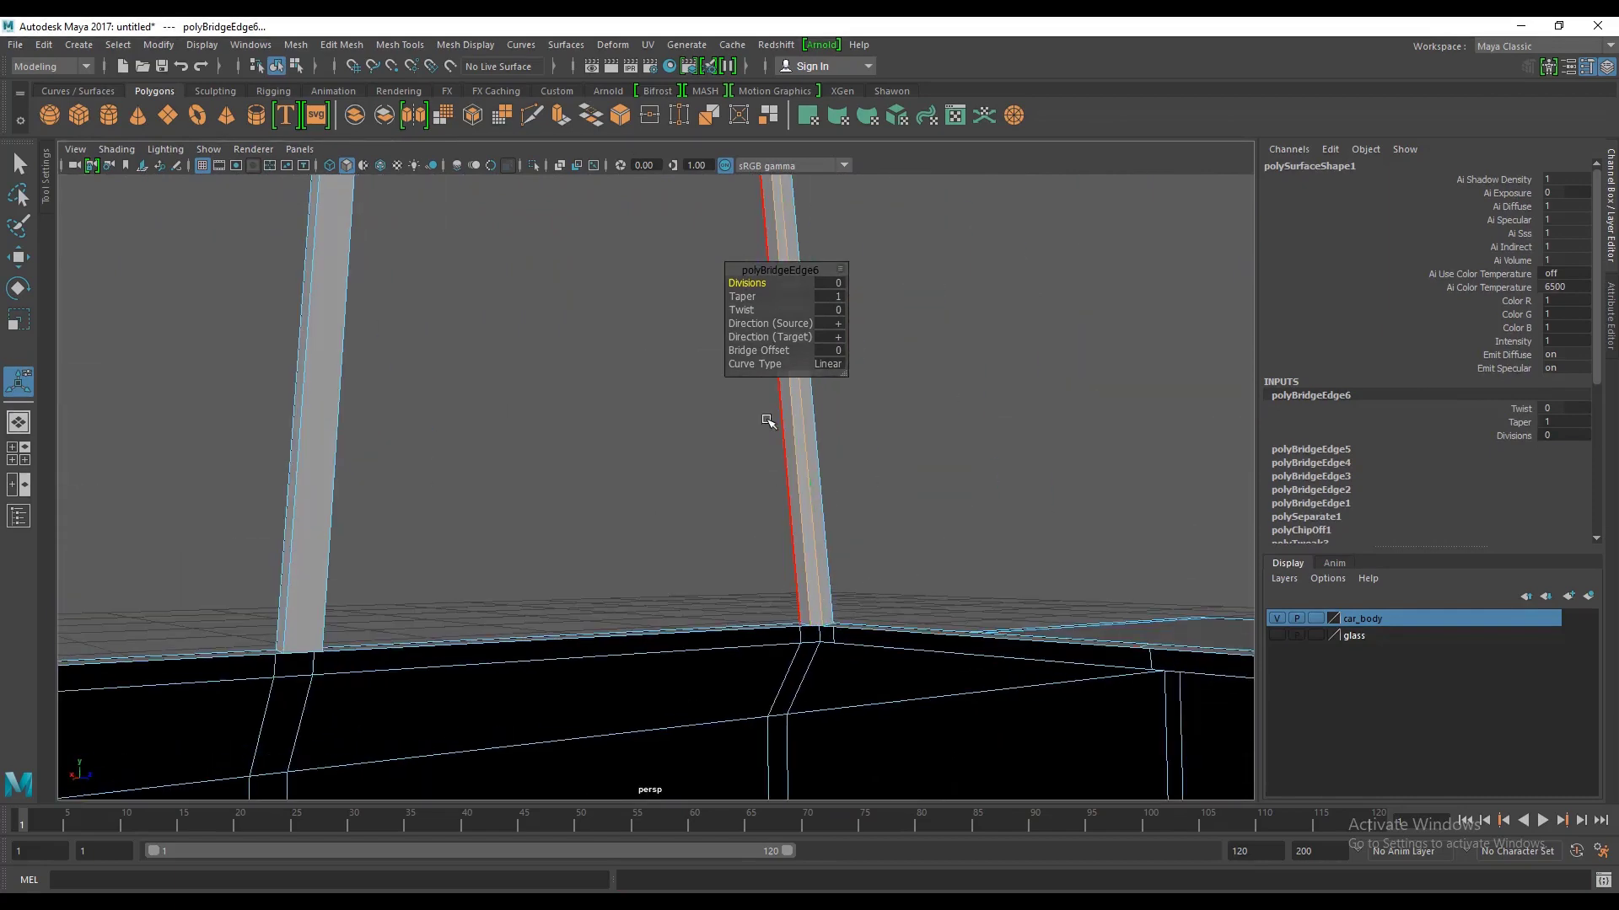
{"action": "mouse_move", "coordinate": [768, 422]}
{"action": "left_mouse_down", "text": "alt"}
{"action": "mouse_move", "coordinate": [788, 481]}
{"action": "mouse_move", "coordinate": [741, 494]}
{"action": "mouse_move", "coordinate": [727, 591]}
{"action": "mouse_move", "coordinate": [741, 589]}
{"action": "mouse_move", "coordinate": [737, 509]}
{"action": "mouse_move", "coordinate": [679, 466]}
{"action": "mouse_move", "coordinate": [844, 477]}
{"action": "mouse_move", "coordinate": [851, 621]}
{"action": "left_mouse_up", "text": "alt"}
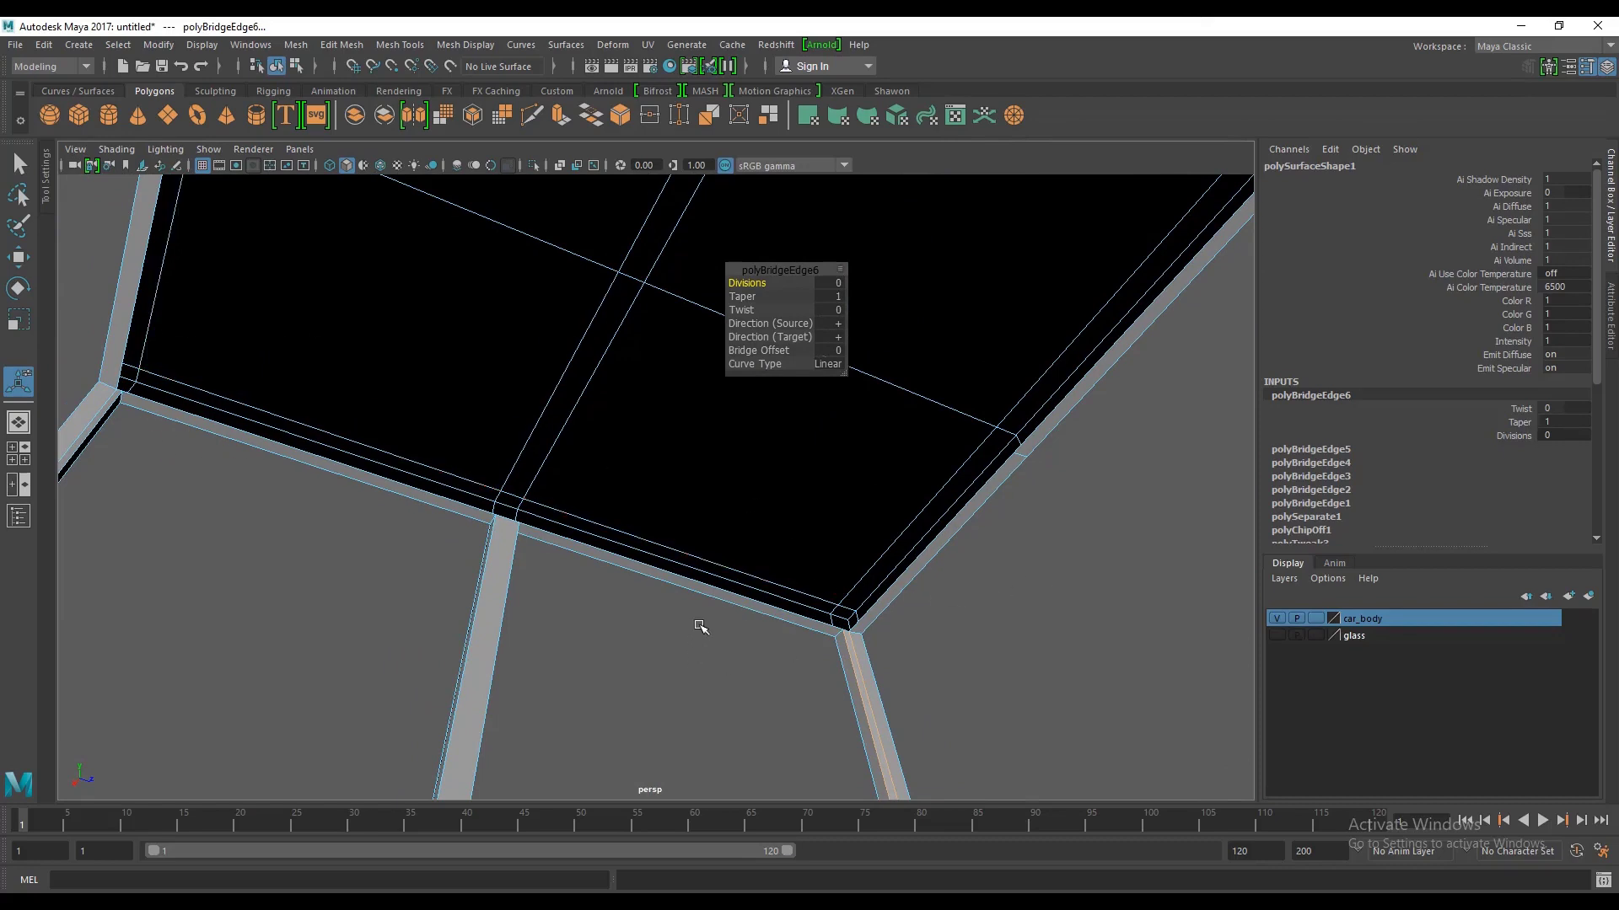
Step: Select a border edge of the open black hole beneath the window frame
{"action": "mouse_move", "coordinate": [770, 634]}
{"action": "left_mouse_down", "text": "alt"}
{"action": "mouse_move", "coordinate": [759, 655]}
{"action": "mouse_move", "coordinate": [946, 610]}
{"action": "mouse_move", "coordinate": [868, 571]}
{"action": "mouse_move", "coordinate": [927, 649]}
{"action": "left_mouse_up", "text": "alt"}
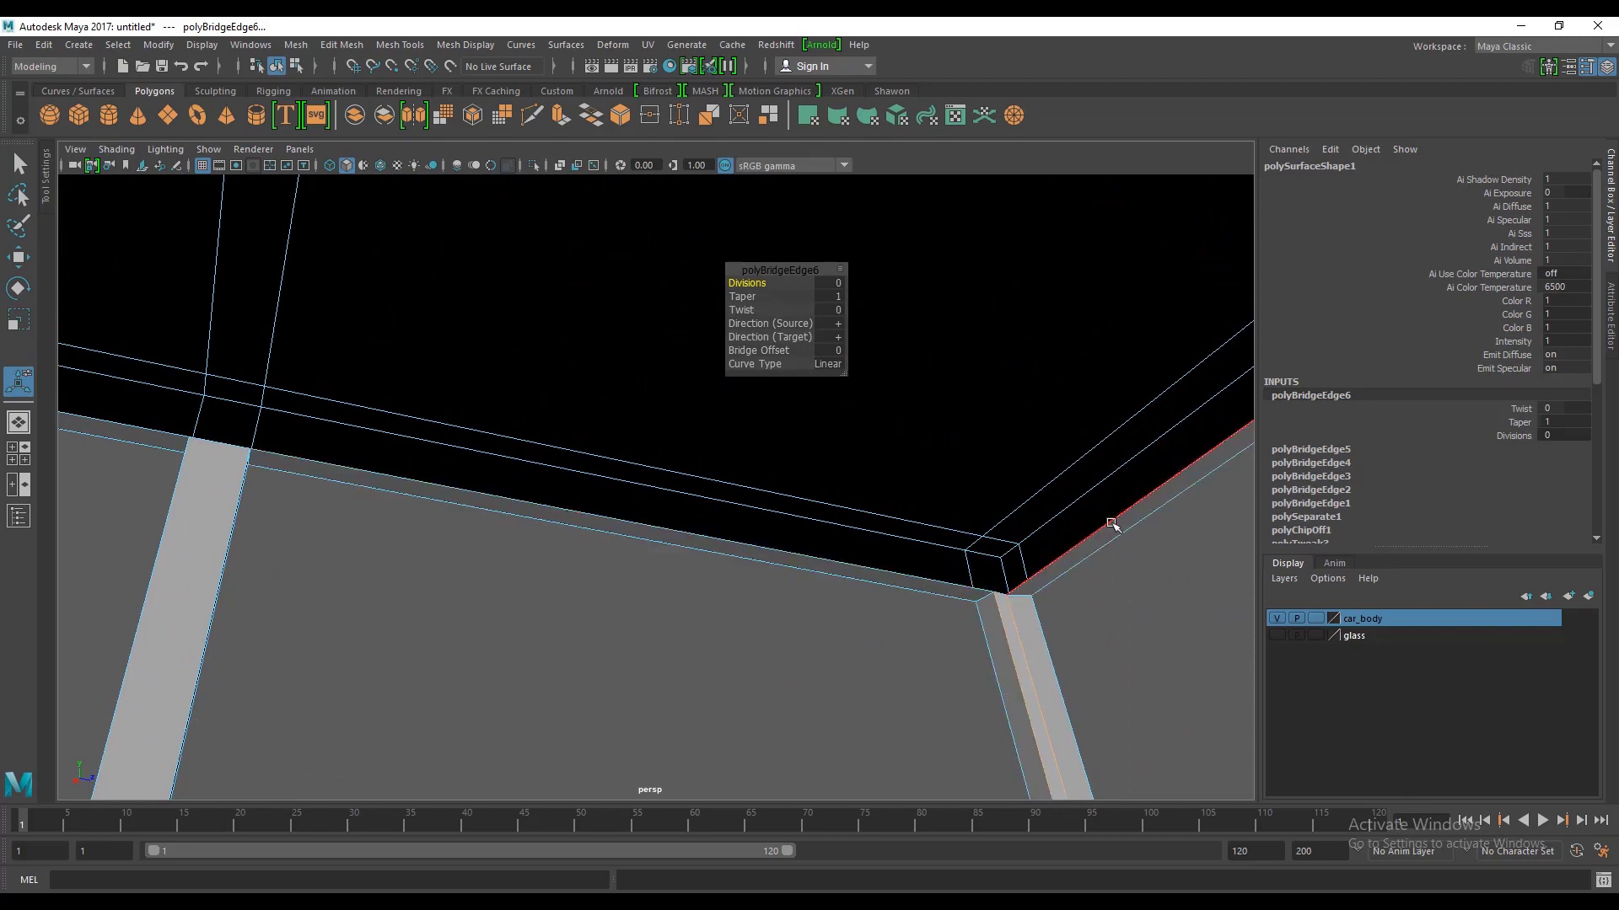
{"action": "left_click", "coordinate": [839, 563]}
{"action": "left_click_drag", "start_coordinate": [380, 569], "coordinate": [675, 596], "text": "alt"}
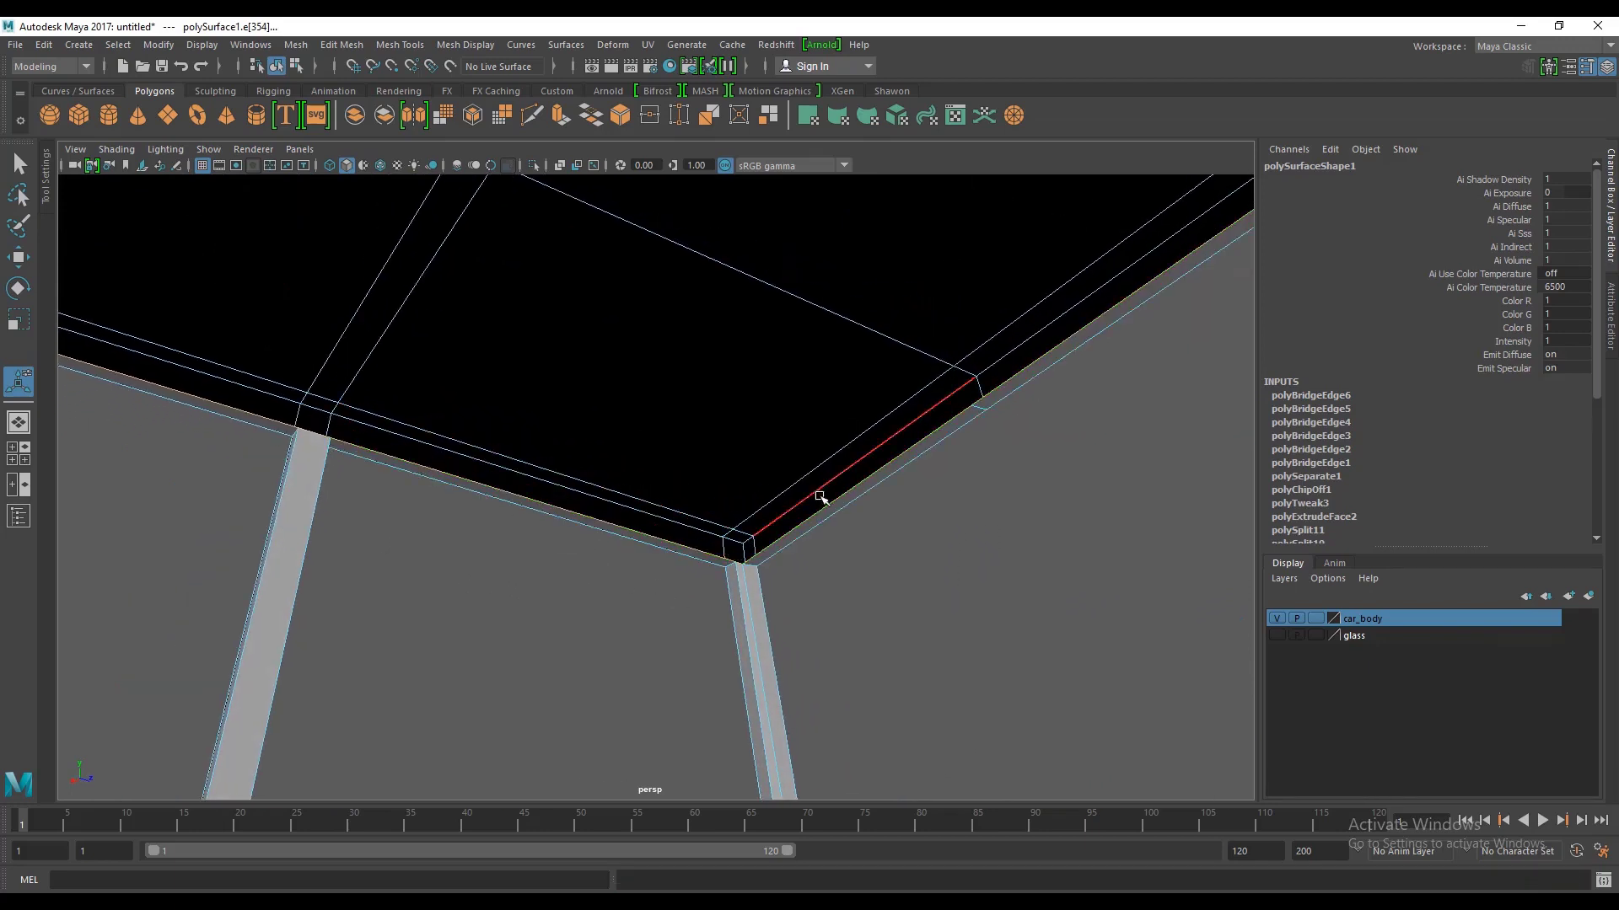
{"action": "mouse_move", "coordinate": [643, 569]}
{"action": "left_mouse_down", "text": "alt"}
{"action": "mouse_move", "coordinate": [765, 542]}
{"action": "mouse_move", "coordinate": [1054, 392]}
{"action": "left_mouse_up", "text": "alt"}
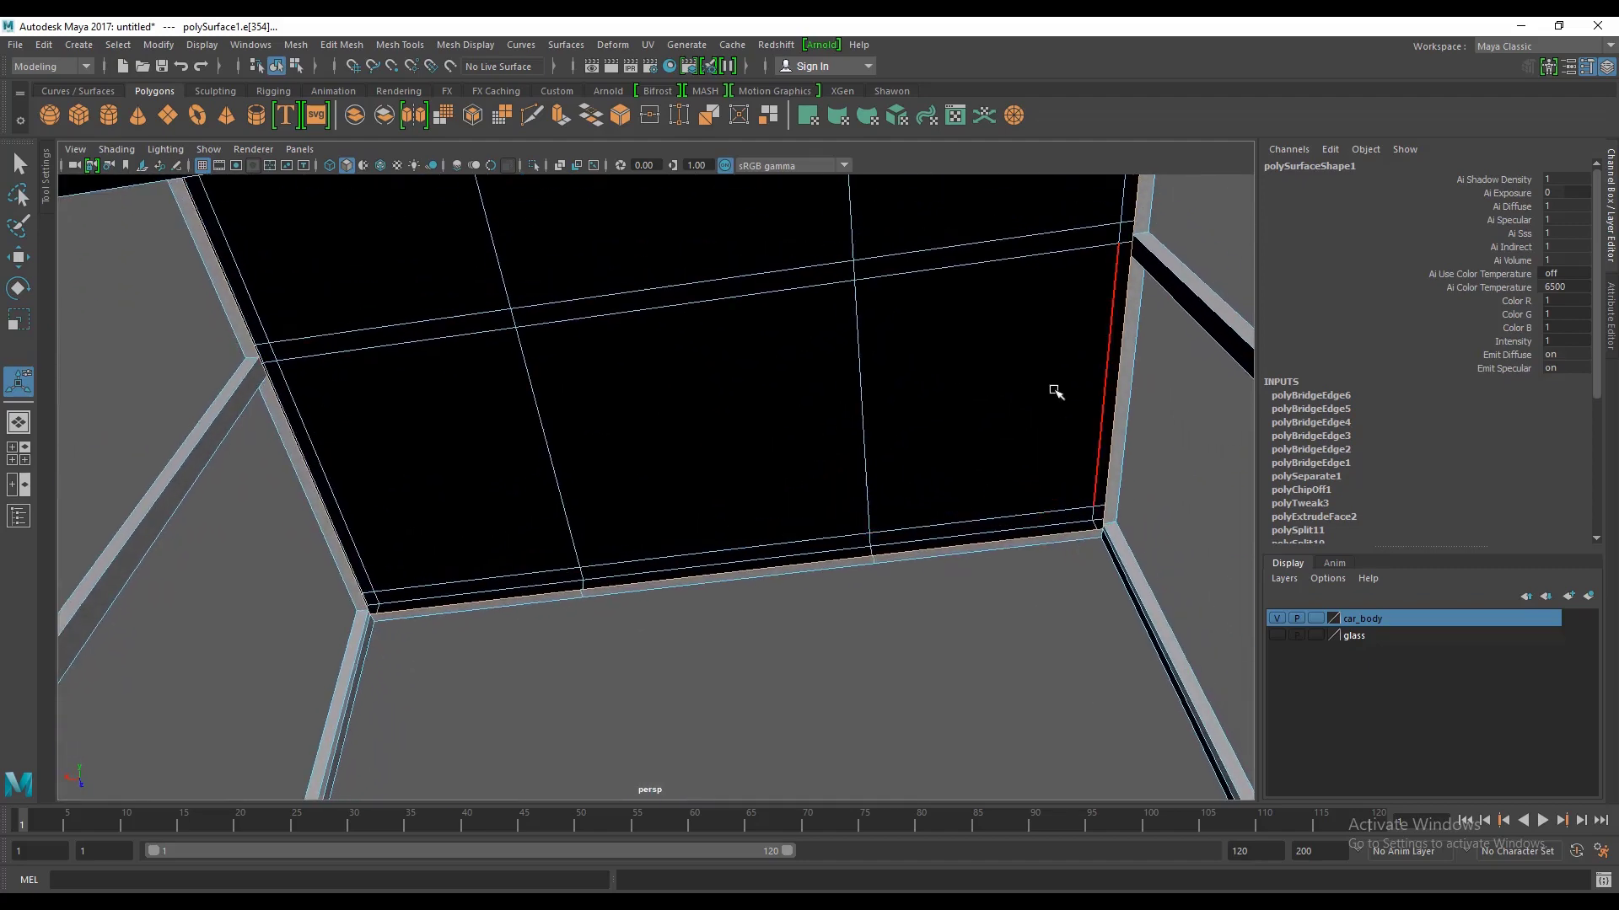
{"action": "left_click_drag", "start_coordinate": [550, 618], "coordinate": [493, 651], "text": "alt"}
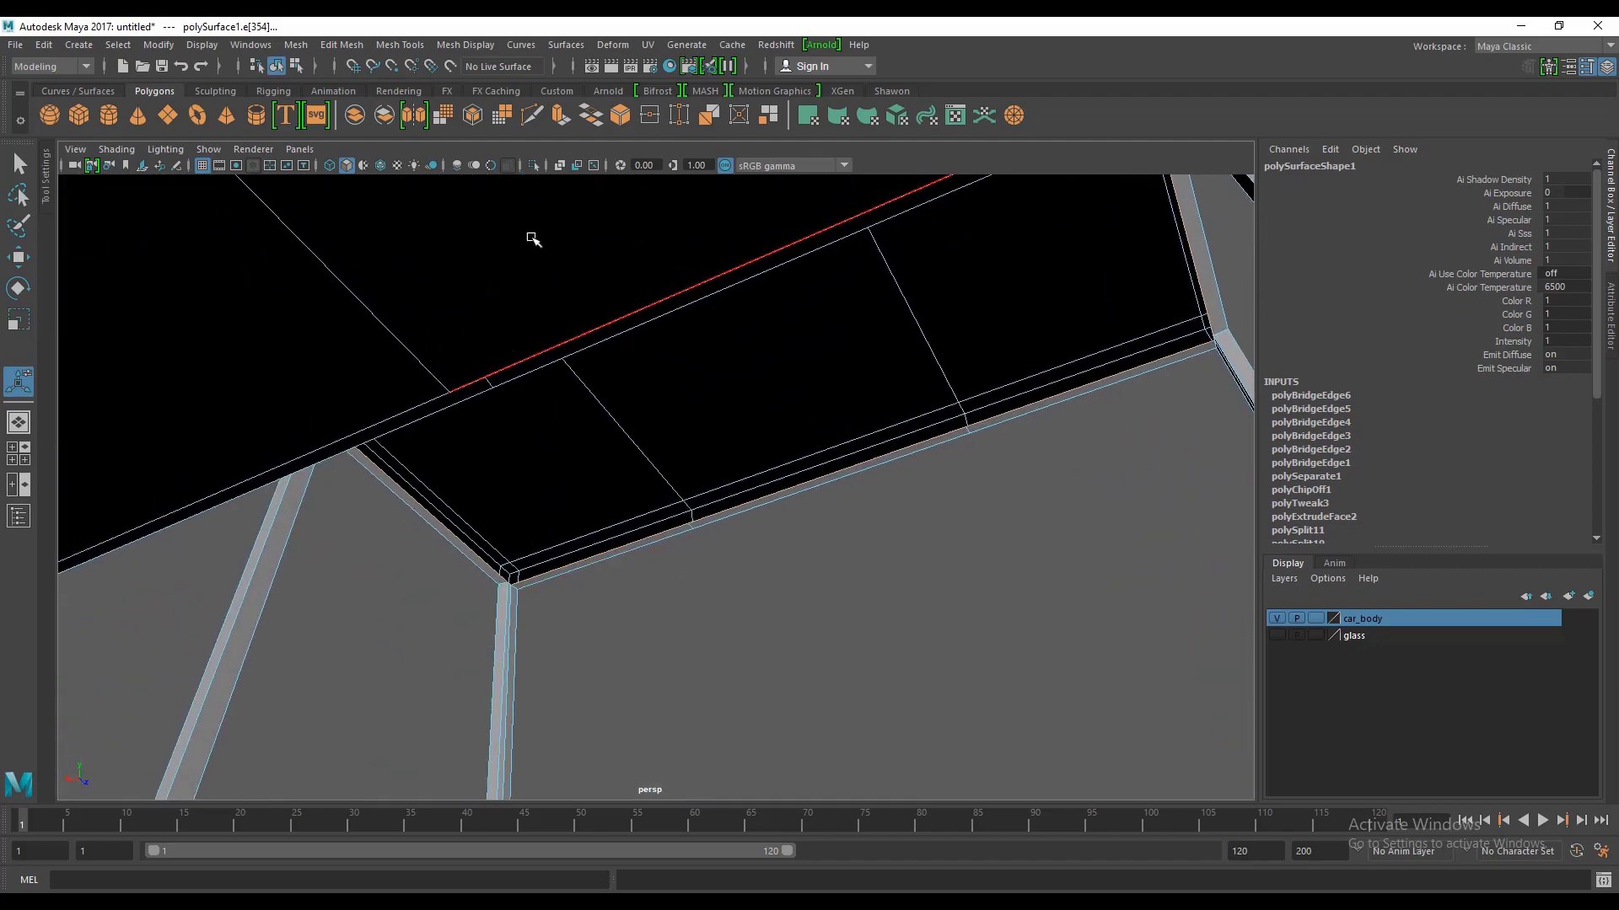
{"action": "left_click", "coordinate": [293, 45]}
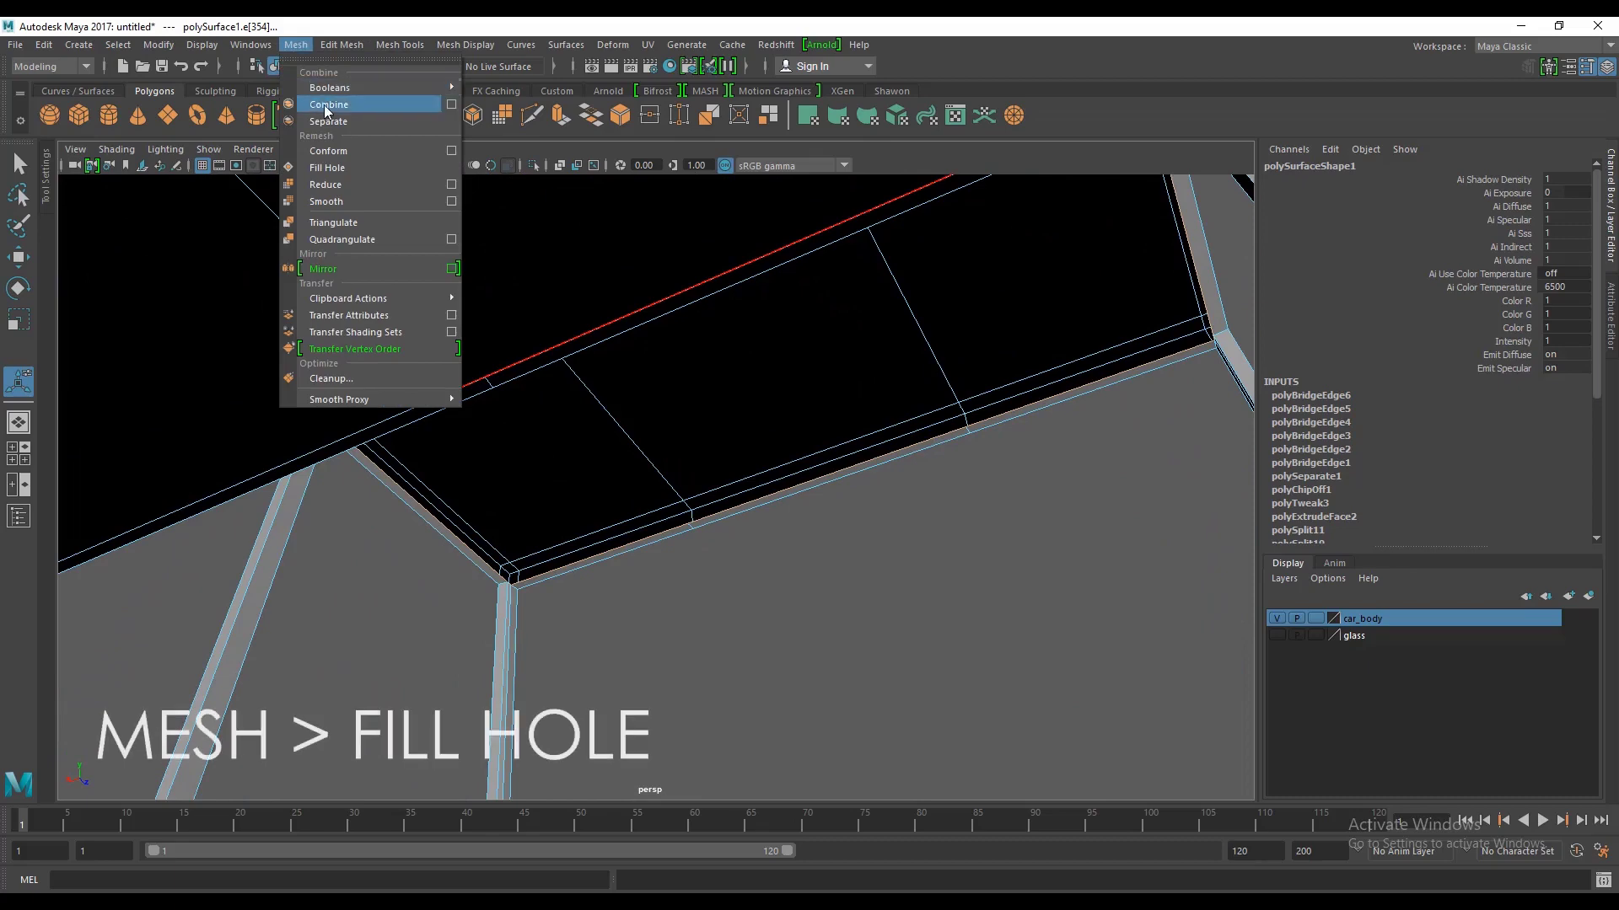
Step: Fill the hole beneath the window frame with Fill Hole and inspect the new face
{"action": "left_click", "coordinate": [323, 179]}
{"action": "scroll", "coordinate": [773, 456], "scroll_direction": "up", "scroll_amount": 5}
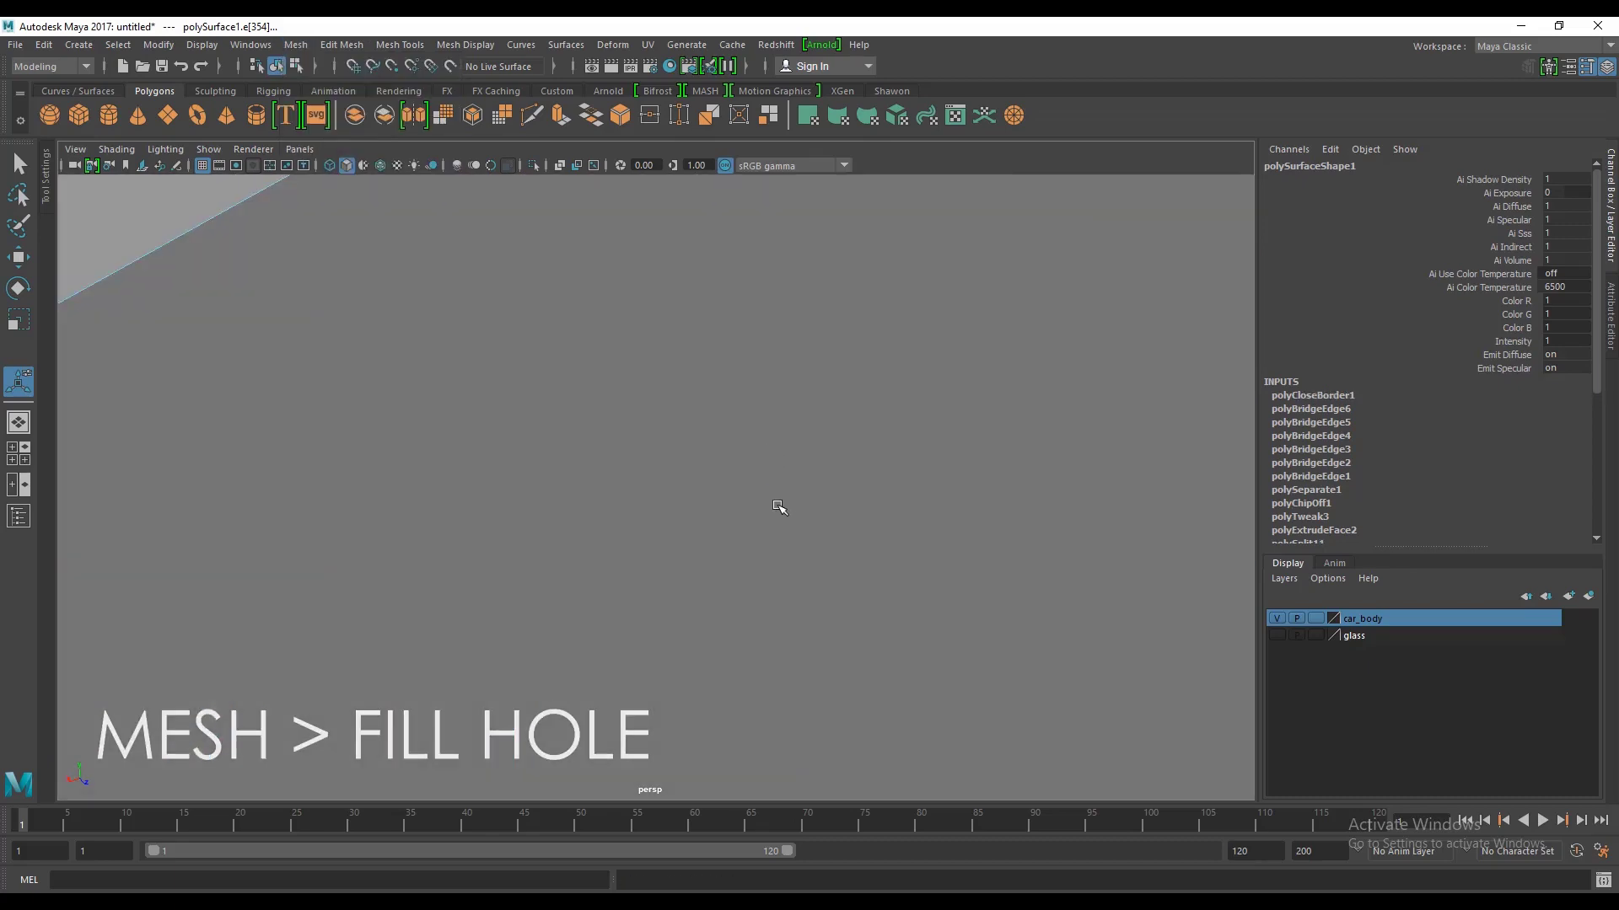
{"action": "scroll", "coordinate": [779, 507], "scroll_direction": "down", "scroll_amount": 5}
{"action": "left_click_drag", "start_coordinate": [683, 542], "coordinate": [676, 519], "text": "alt"}
{"action": "mouse_move", "coordinate": [672, 430]}
{"action": "left_mouse_down", "text": "alt"}
{"action": "mouse_move", "coordinate": [593, 412]}
{"action": "mouse_move", "coordinate": [732, 320]}
{"action": "left_mouse_up", "text": "alt"}
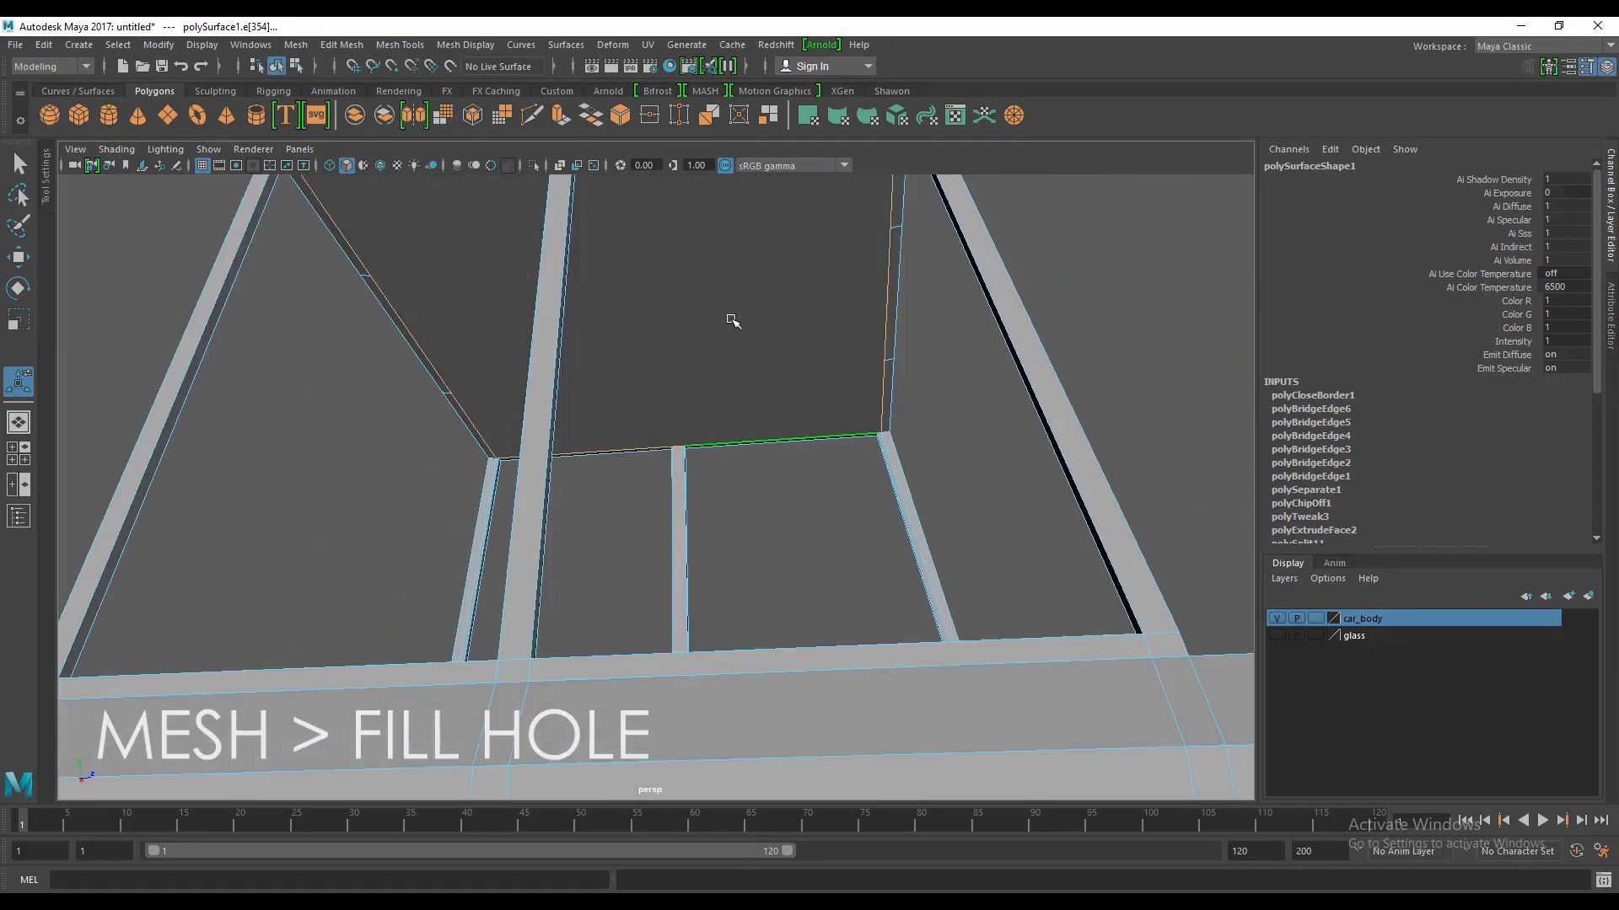
{"action": "scroll", "coordinate": [732, 321], "scroll_direction": "down", "scroll_amount": 5}
{"action": "mouse_move", "coordinate": [635, 368]}
{"action": "left_mouse_down", "text": "alt"}
{"action": "mouse_move", "coordinate": [571, 376]}
{"action": "mouse_move", "coordinate": [625, 430]}
{"action": "mouse_move", "coordinate": [838, 397]}
{"action": "left_mouse_up", "text": "alt"}
{"action": "scroll", "coordinate": [823, 372], "scroll_direction": "up", "scroll_amount": 3}
{"action": "scroll", "coordinate": [487, 328], "scroll_direction": "up", "scroll_amount": 2}
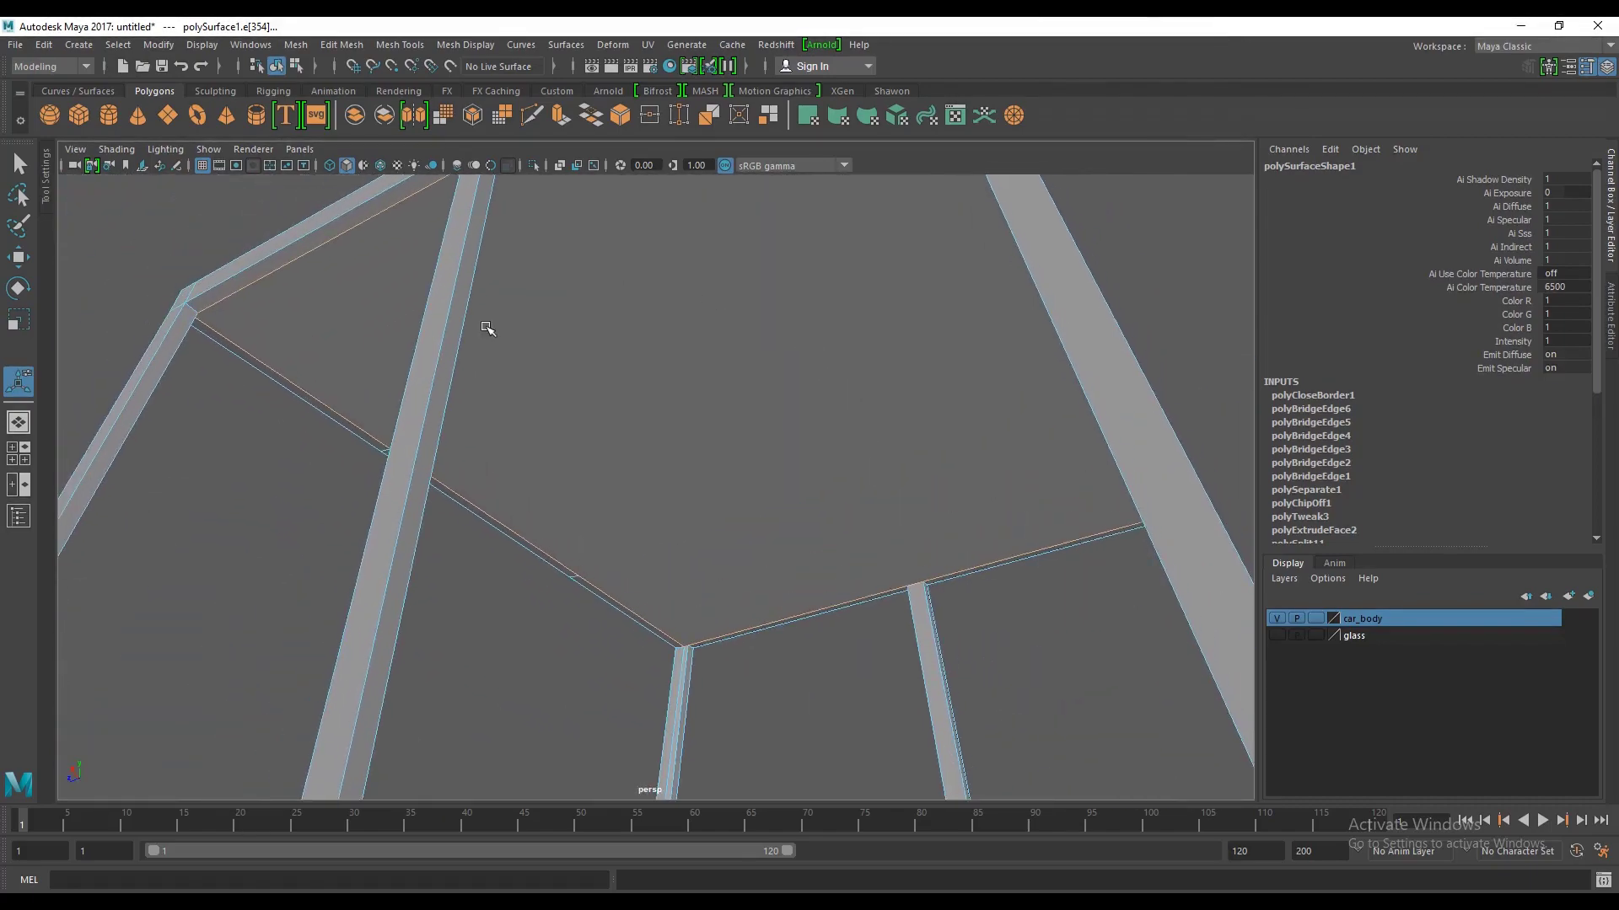
{"action": "scroll", "coordinate": [676, 415], "scroll_direction": "down", "scroll_amount": 3}
{"action": "mouse_move", "coordinate": [676, 416]}
{"action": "left_mouse_down", "text": "alt"}
{"action": "mouse_move", "coordinate": [733, 538]}
{"action": "mouse_move", "coordinate": [726, 578]}
{"action": "mouse_move", "coordinate": [850, 472]}
{"action": "mouse_move", "coordinate": [675, 441]}
{"action": "mouse_move", "coordinate": [708, 383]}
{"action": "mouse_move", "coordinate": [672, 632]}
{"action": "left_mouse_up", "text": "alt"}
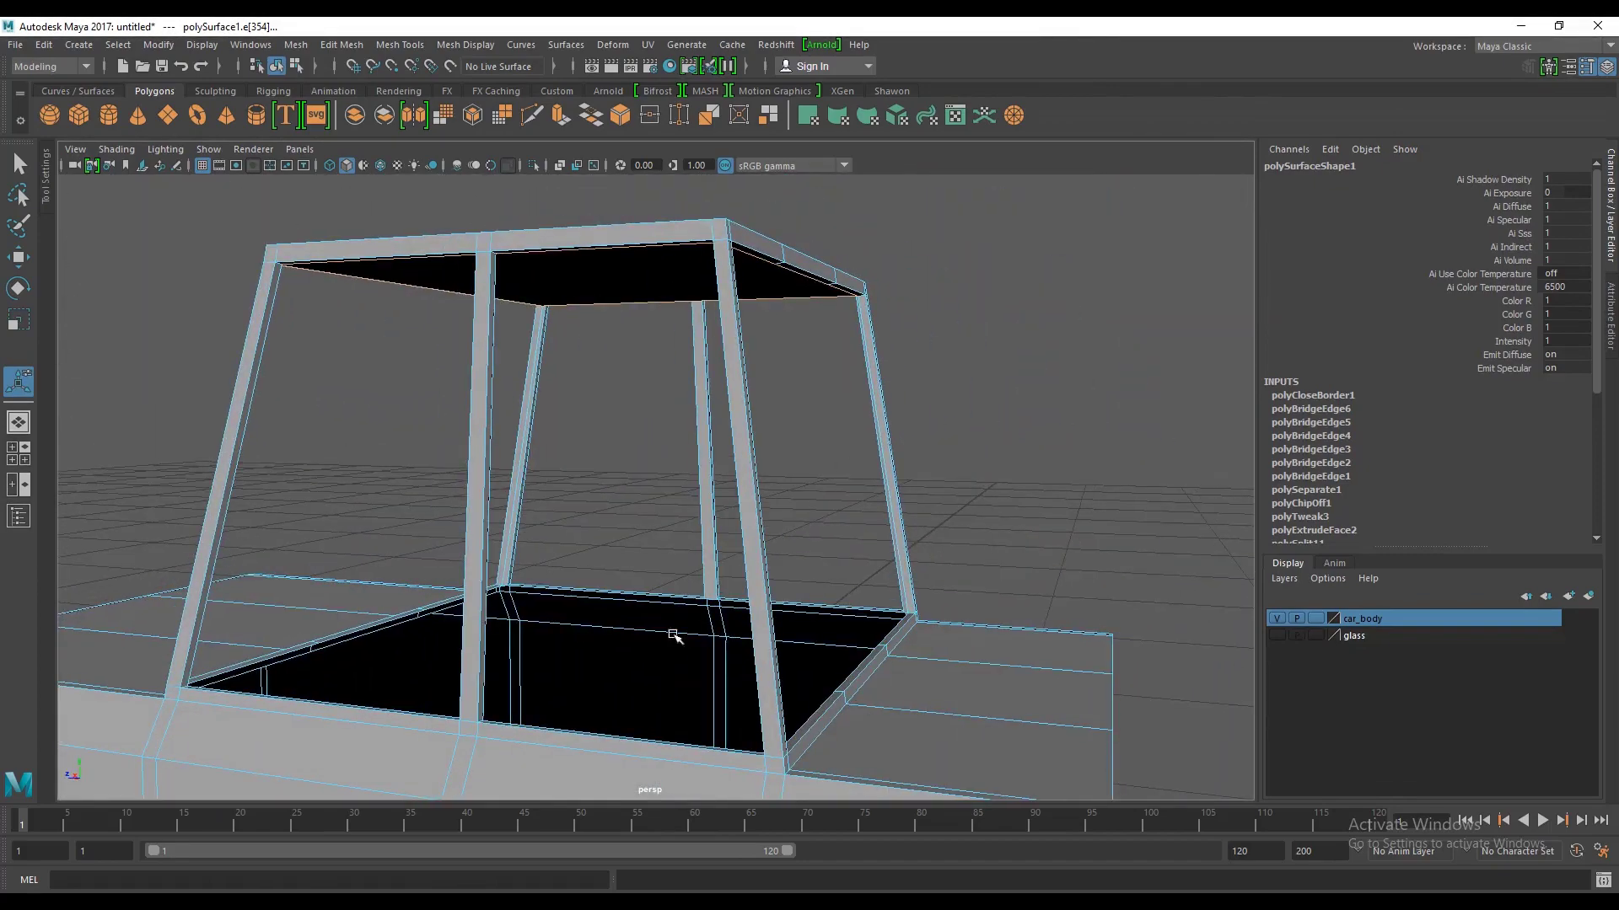
{"action": "middle_click_drag", "start_coordinate": [672, 632], "coordinate": [743, 469], "text": "alt"}
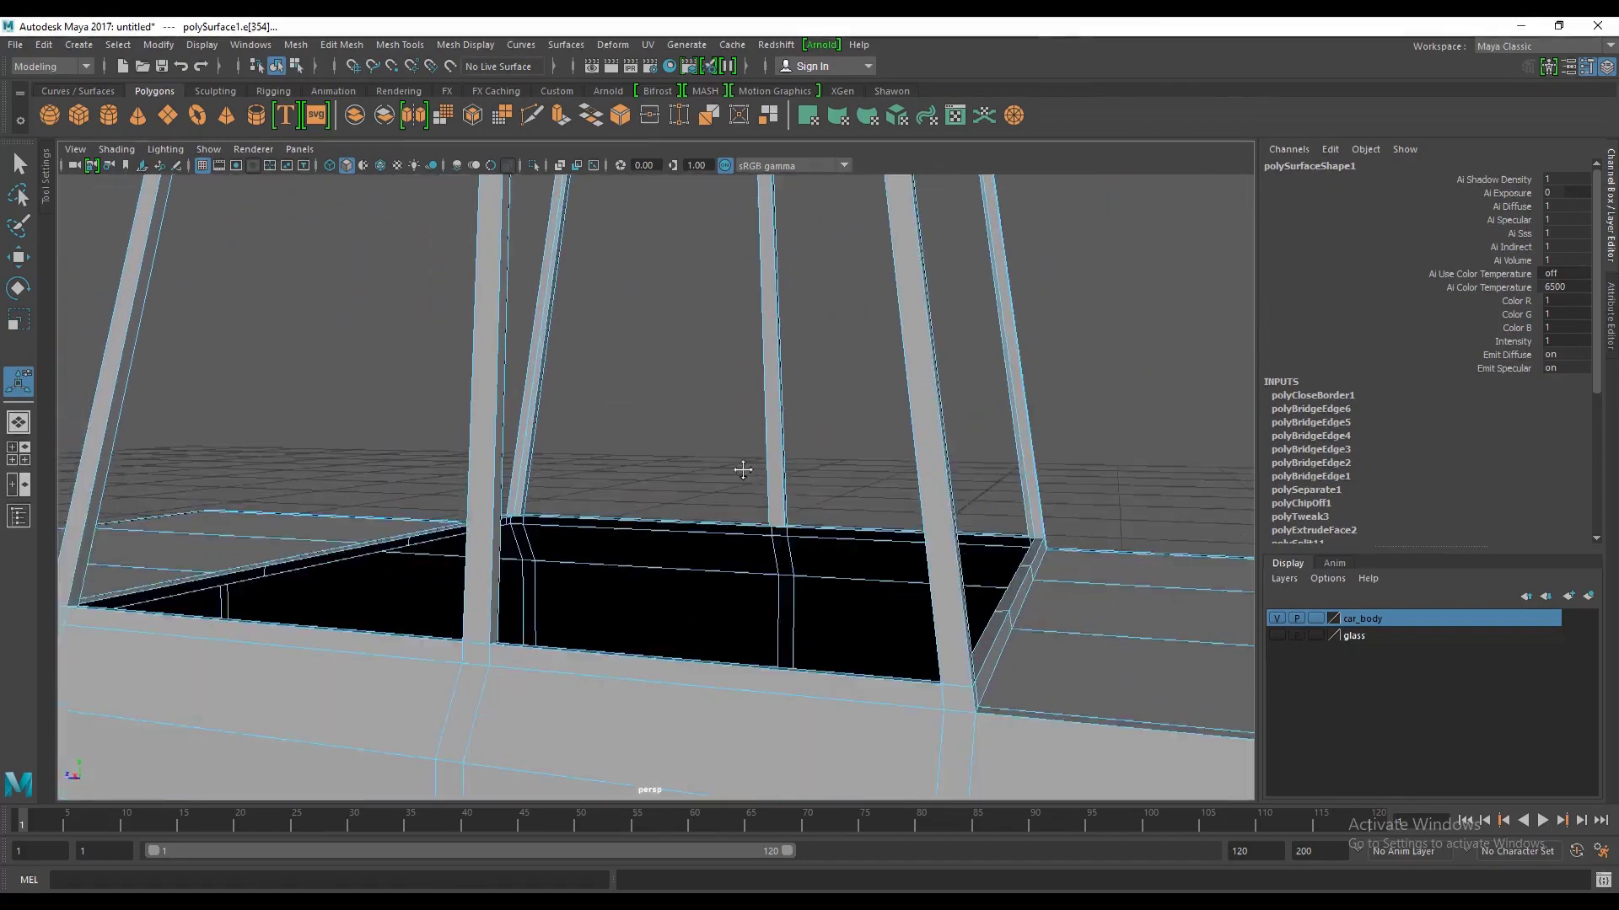
{"action": "mouse_move", "coordinate": [742, 469]}
{"action": "left_mouse_down", "text": "alt"}
{"action": "mouse_move", "coordinate": [827, 556]}
{"action": "mouse_move", "coordinate": [955, 534]}
{"action": "left_mouse_up", "text": "alt"}
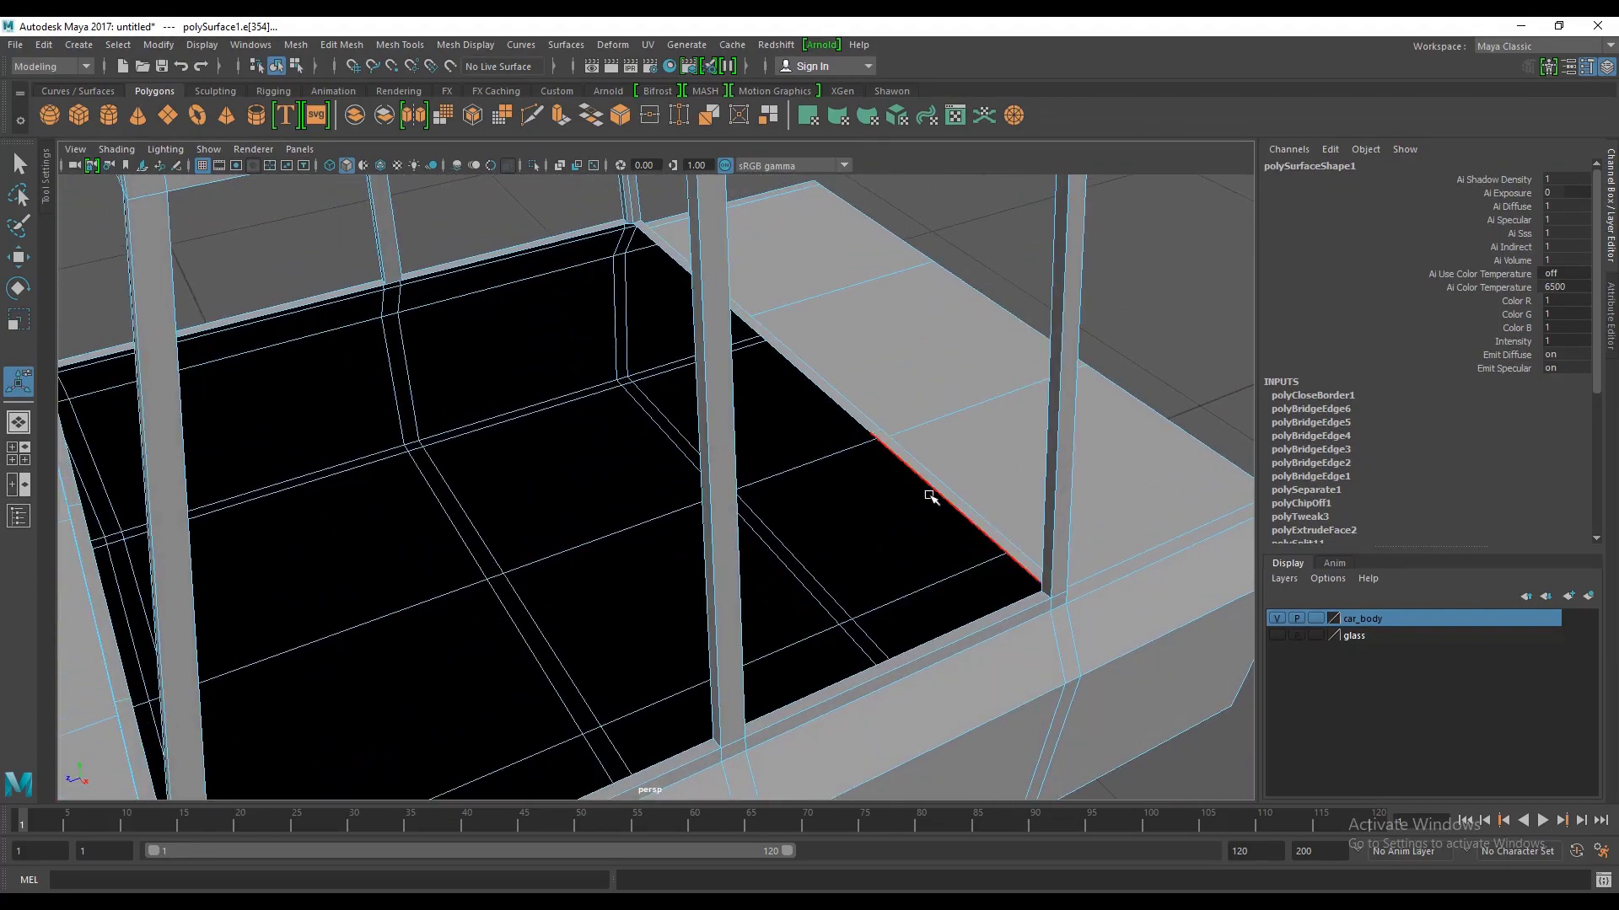
Step: Fill the remaining floor hole and check that the cabin floor is solid
{"action": "left_click", "coordinate": [931, 496]}
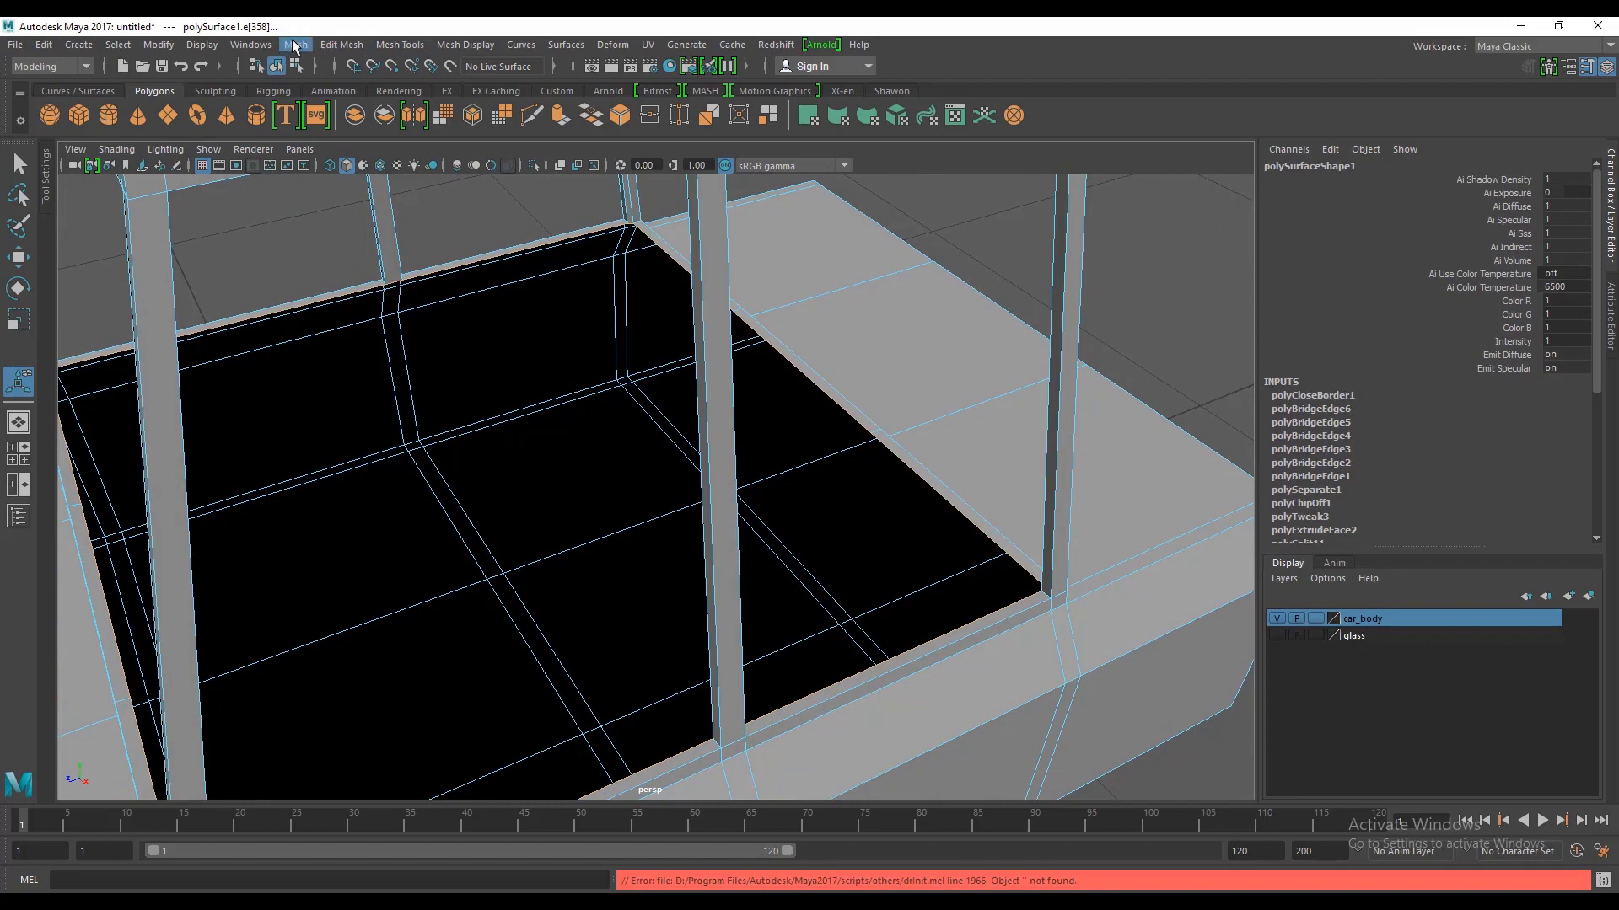
{"action": "left_click", "coordinate": [294, 47]}
{"action": "left_click", "coordinate": [314, 173]}
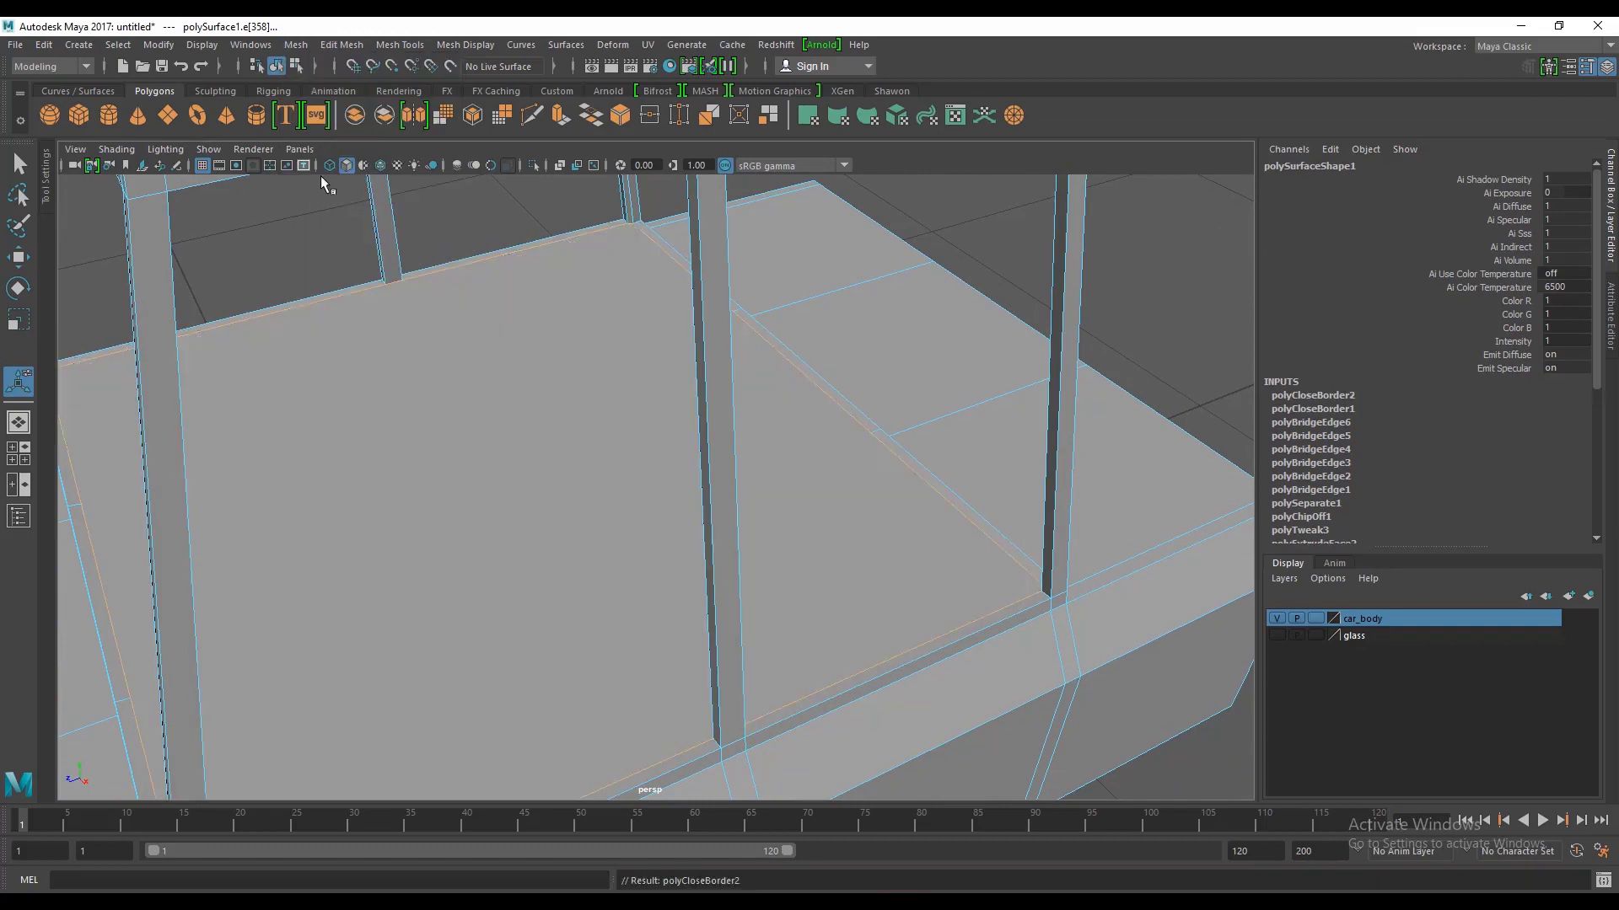
{"action": "left_click_drag", "start_coordinate": [320, 175], "coordinate": [614, 512], "text": "alt"}
{"action": "scroll", "coordinate": [614, 512], "scroll_direction": "up", "scroll_amount": 3}
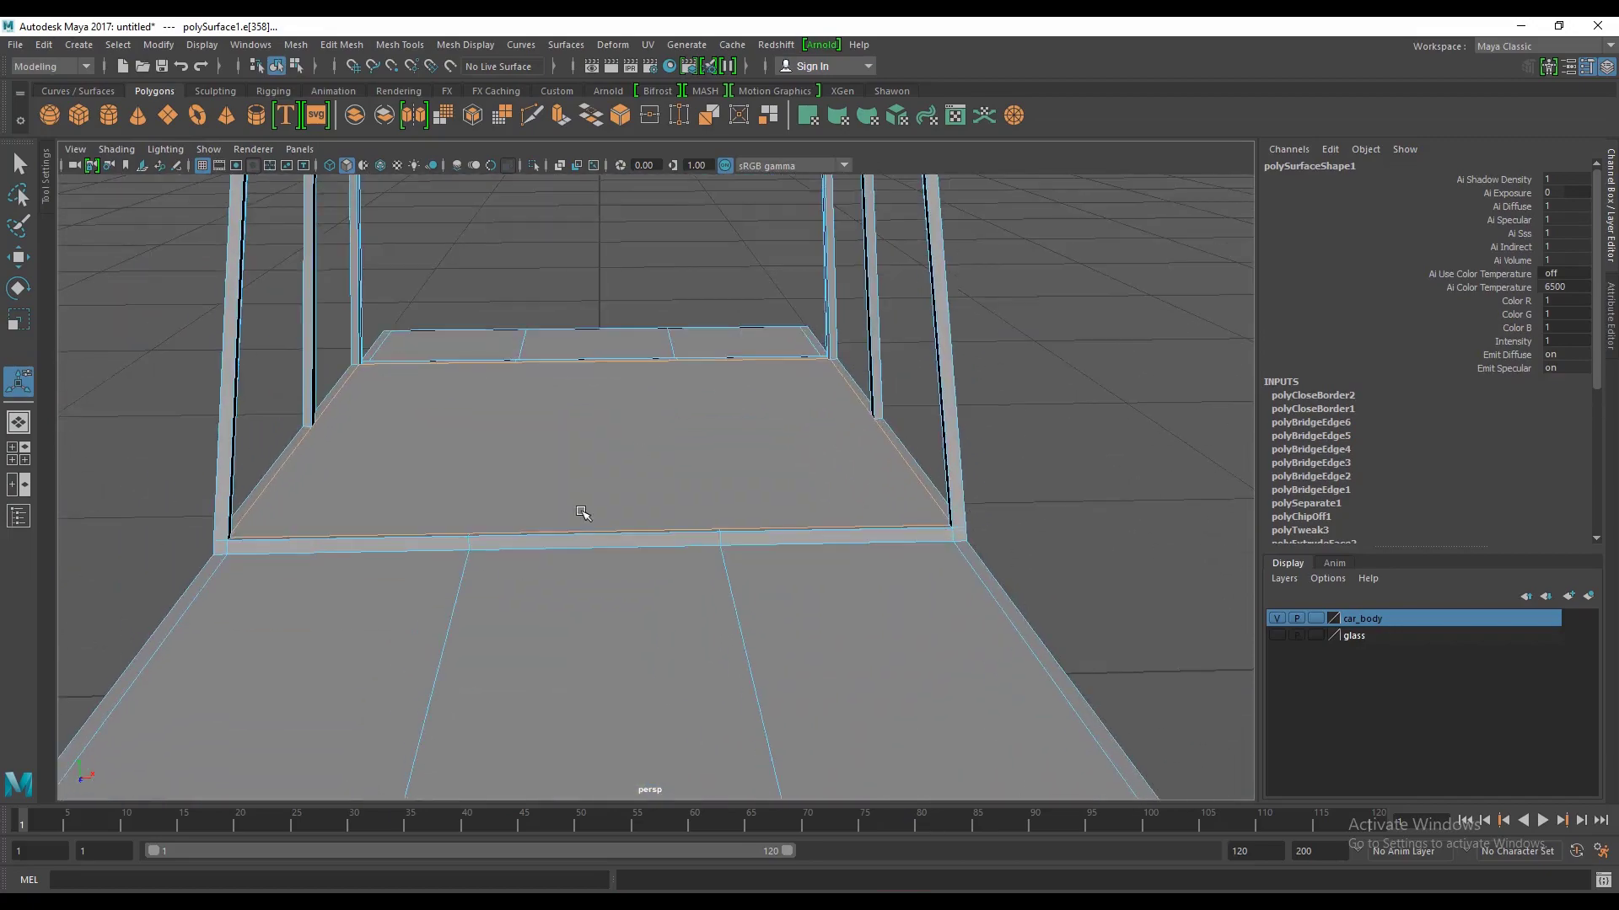
{"action": "scroll", "coordinate": [589, 506], "scroll_direction": "up", "scroll_amount": 3}
{"action": "scroll", "coordinate": [550, 567], "scroll_direction": "up", "scroll_amount": 3}
{"action": "scroll", "coordinate": [600, 477], "scroll_direction": "up", "scroll_amount": 2}
{"action": "mouse_move", "coordinate": [540, 510]}
{"action": "left_mouse_down", "text": "alt"}
{"action": "mouse_move", "coordinate": [650, 498]}
{"action": "mouse_move", "coordinate": [459, 498]}
{"action": "mouse_move", "coordinate": [640, 416]}
{"action": "left_mouse_up", "text": "alt"}
{"action": "mouse_move", "coordinate": [631, 415]}
{"action": "right_mouse_down"}
{"action": "mouse_move", "coordinate": [655, 455]}
{"action": "mouse_move", "coordinate": [631, 379]}
{"action": "right_mouse_up"}
{"action": "left_click_drag", "start_coordinate": [538, 430], "coordinate": [742, 295], "text": "alt"}
Step: Select the cabin floor face in Face mode
{"action": "right_click_drag", "start_coordinate": [625, 403], "coordinate": [622, 445]}
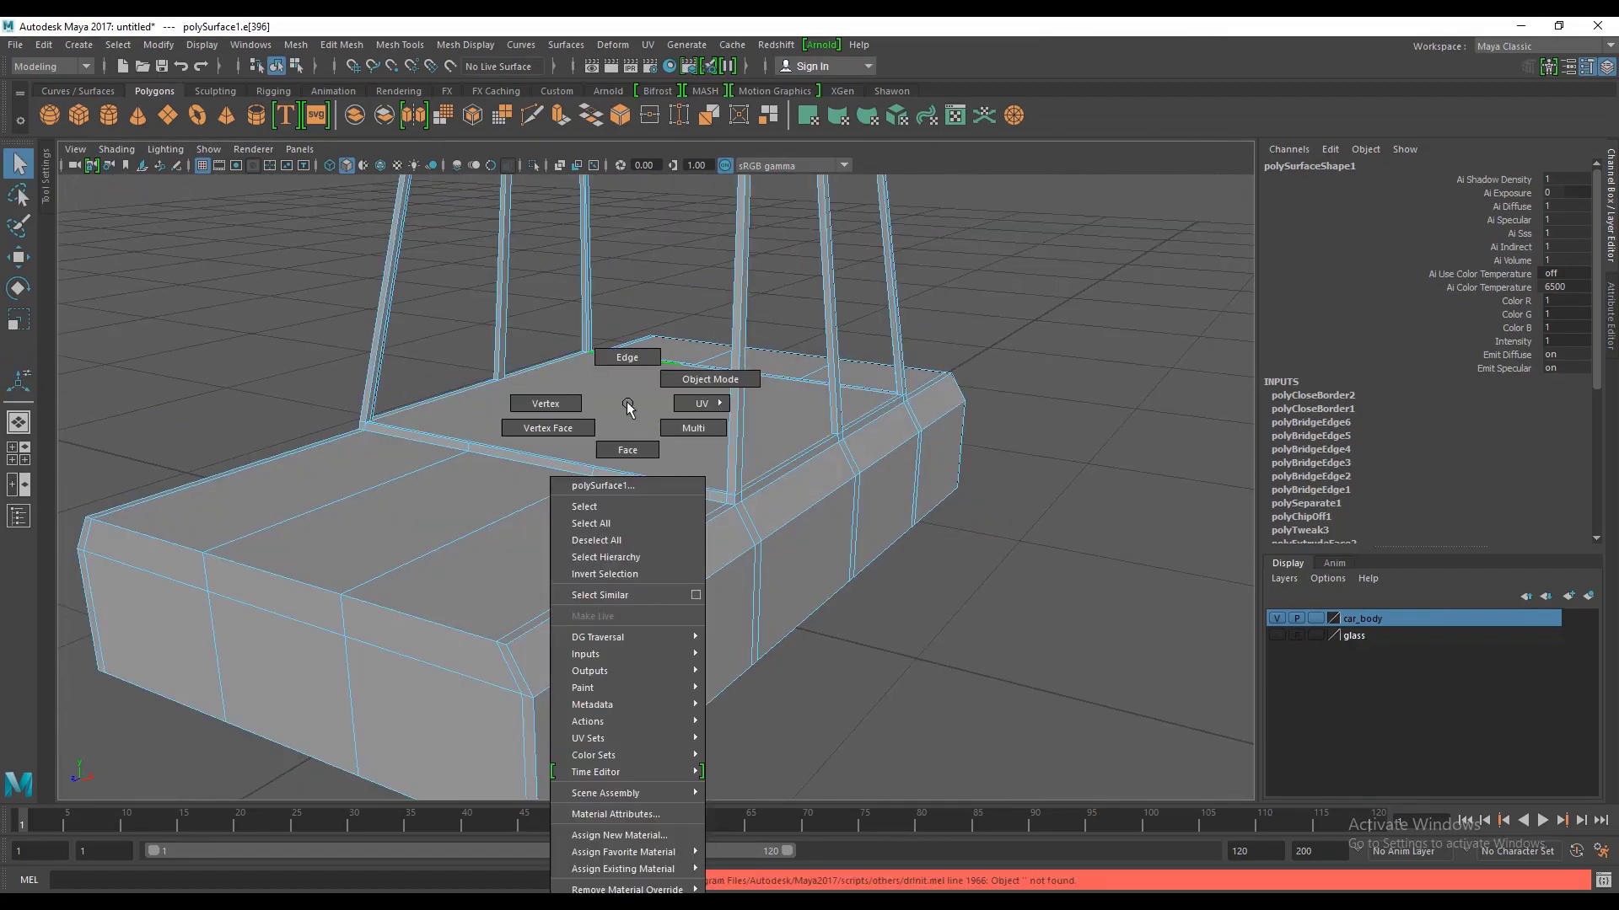
{"action": "left_click", "coordinate": [624, 410]}
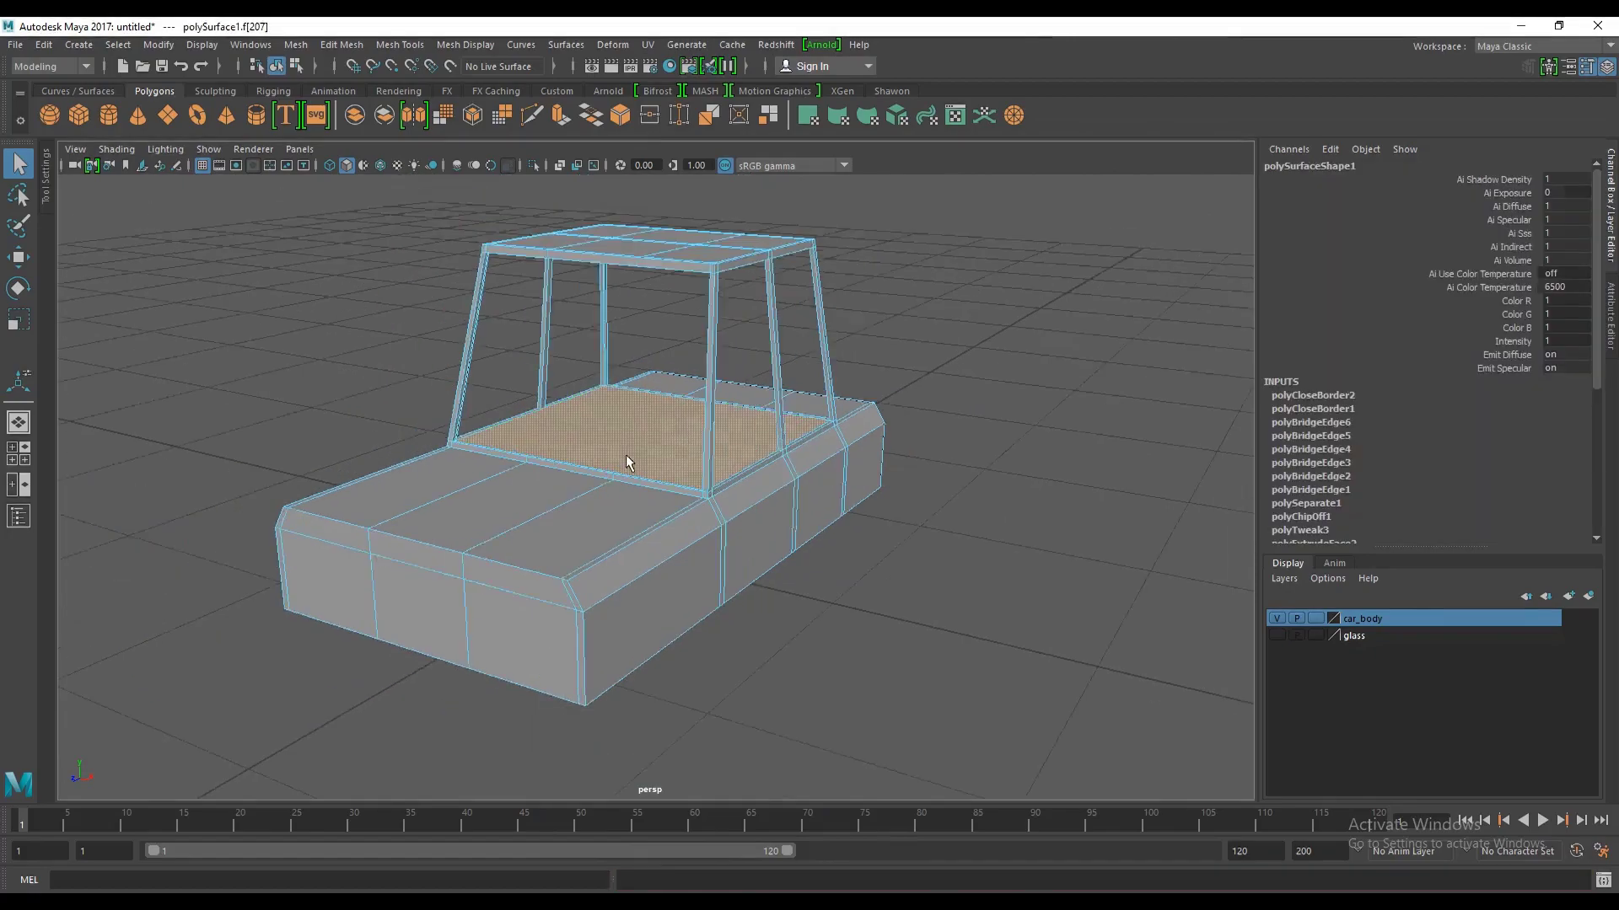
{"action": "scroll", "coordinate": [625, 458], "scroll_direction": "down", "scroll_amount": 3}
{"action": "mouse_move", "coordinate": [624, 459]}
{"action": "left_mouse_down", "text": "alt"}
{"action": "mouse_move", "coordinate": [810, 462]}
{"action": "mouse_move", "coordinate": [506, 542]}
{"action": "mouse_move", "coordinate": [650, 506]}
{"action": "mouse_move", "coordinate": [561, 468]}
{"action": "mouse_move", "coordinate": [688, 473]}
{"action": "mouse_move", "coordinate": [466, 534]}
{"action": "mouse_move", "coordinate": [622, 506]}
{"action": "left_mouse_up", "text": "alt"}
{"action": "scroll", "coordinate": [561, 469], "scroll_direction": "up", "scroll_amount": 3}
{"action": "middle_click_drag", "start_coordinate": [621, 505], "coordinate": [672, 506], "text": "alt"}
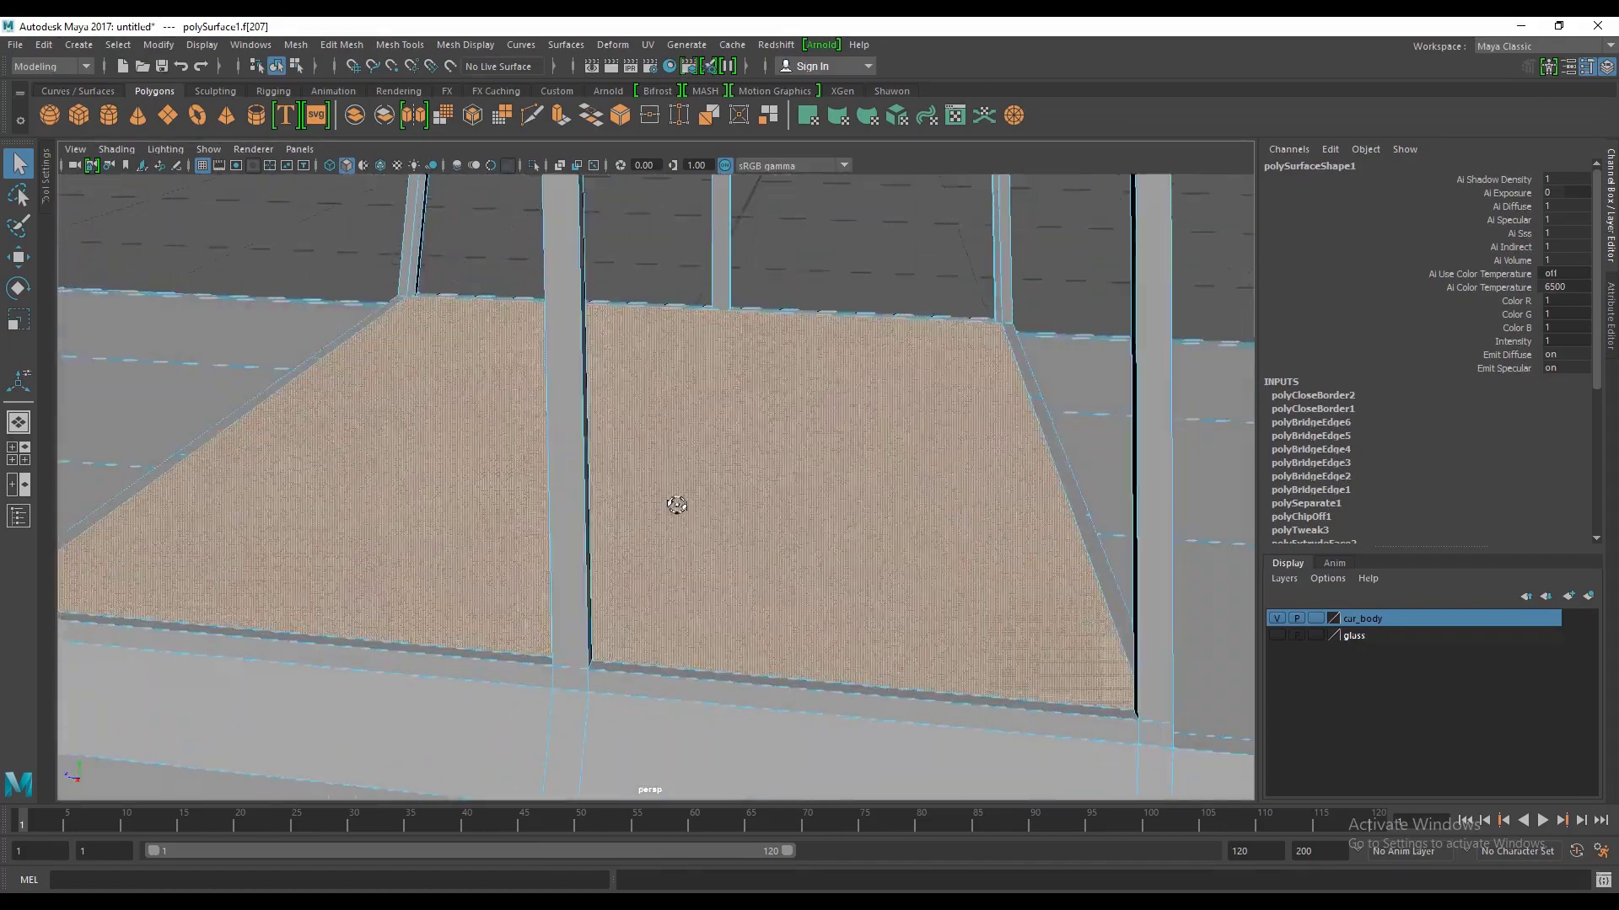
{"action": "mouse_move", "coordinate": [672, 506]}
{"action": "left_mouse_down", "text": "alt"}
{"action": "mouse_move", "coordinate": [416, 444]}
{"action": "mouse_move", "coordinate": [516, 462]}
{"action": "left_mouse_up", "text": "alt"}
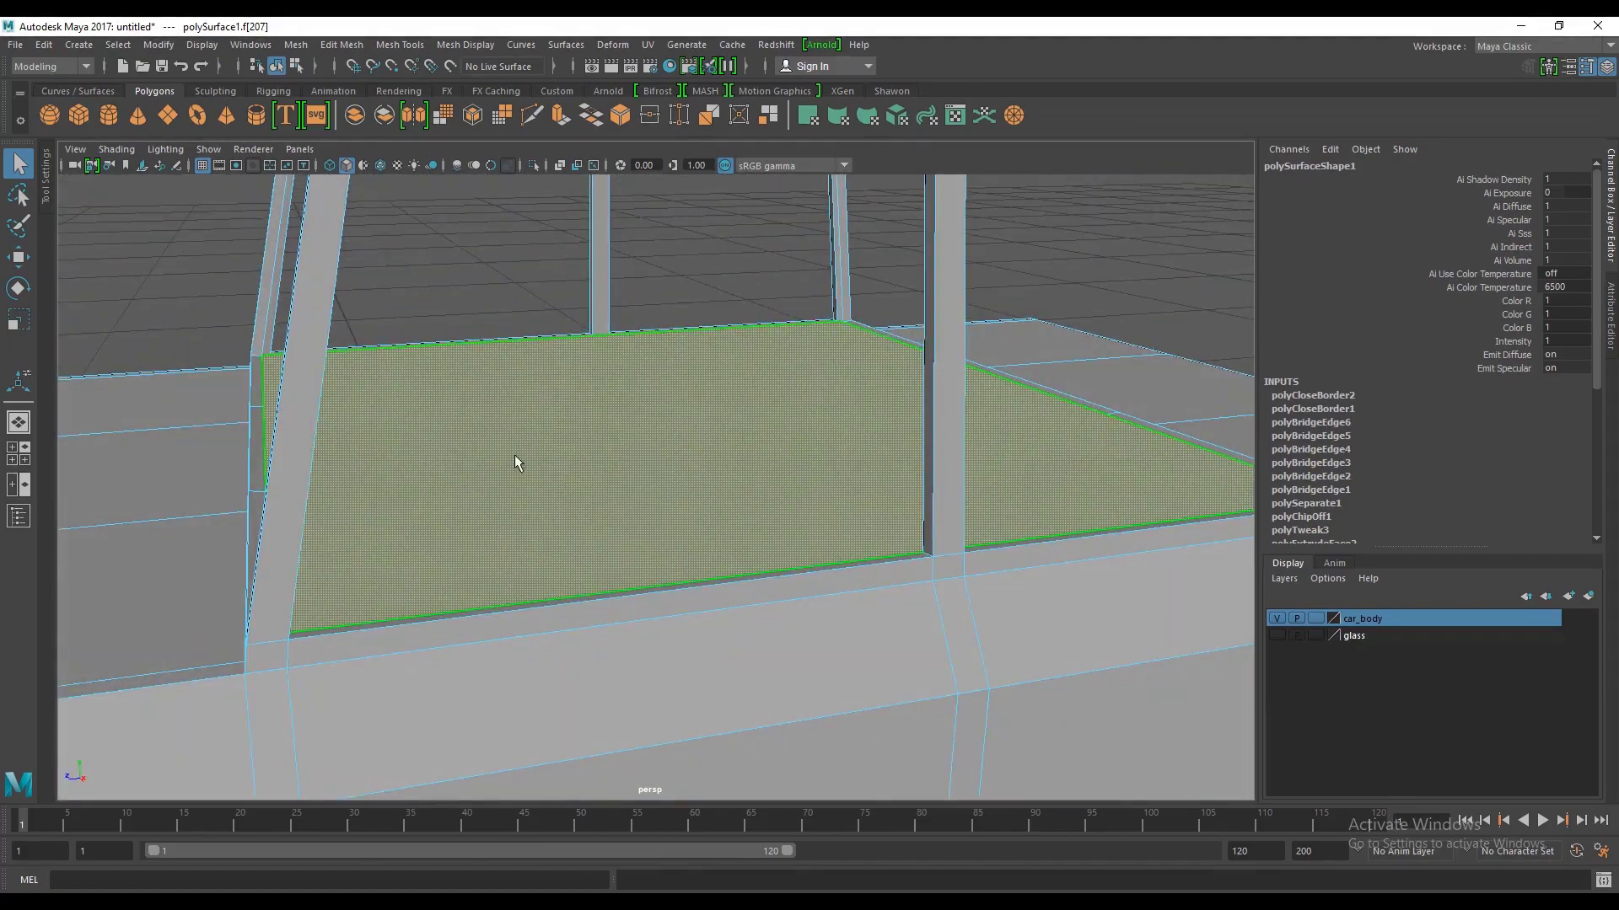
{"action": "mouse_move", "coordinate": [453, 541]}
{"action": "left_mouse_down", "text": "alt"}
{"action": "mouse_move", "coordinate": [443, 498]}
{"action": "mouse_move", "coordinate": [489, 440]}
{"action": "left_mouse_up", "text": "alt"}
Step: Extrude the selected cabin floor face with Ctrl+E
{"action": "right_click", "coordinate": [497, 424]}
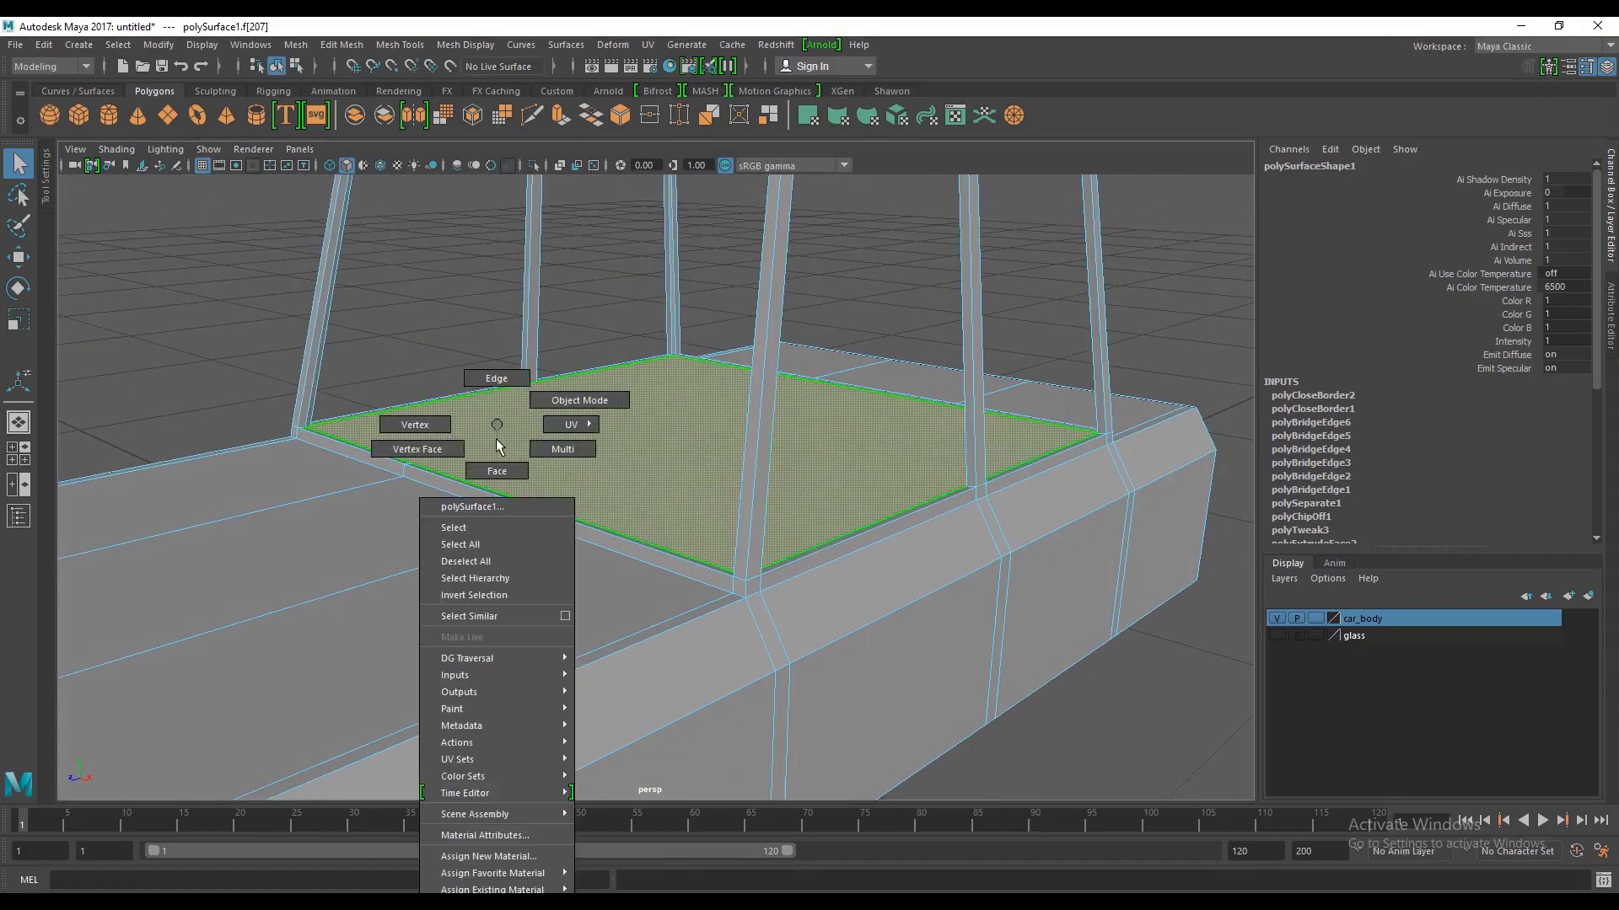
{"action": "left_click", "coordinate": [531, 433]}
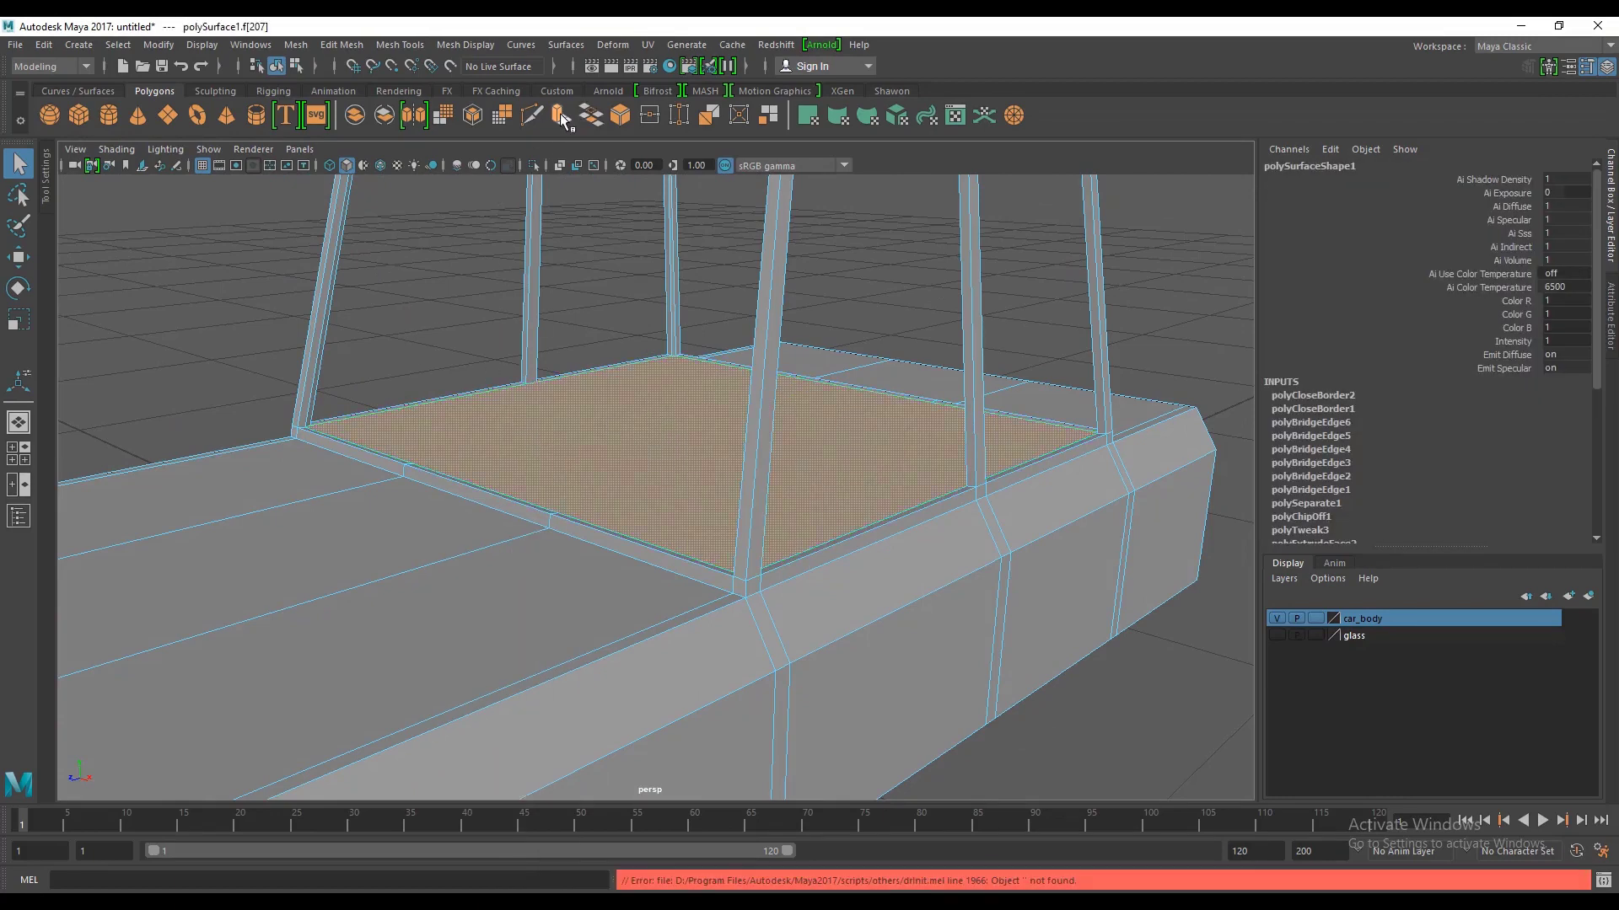
{"action": "key", "text": "ctrl+e"}
{"action": "mouse_move", "coordinate": [613, 402]}
{"action": "left_mouse_down", "text": "alt"}
{"action": "mouse_move", "coordinate": [682, 387]}
{"action": "mouse_move", "coordinate": [716, 488]}
{"action": "mouse_move", "coordinate": [762, 443]}
{"action": "left_mouse_up", "text": "alt"}
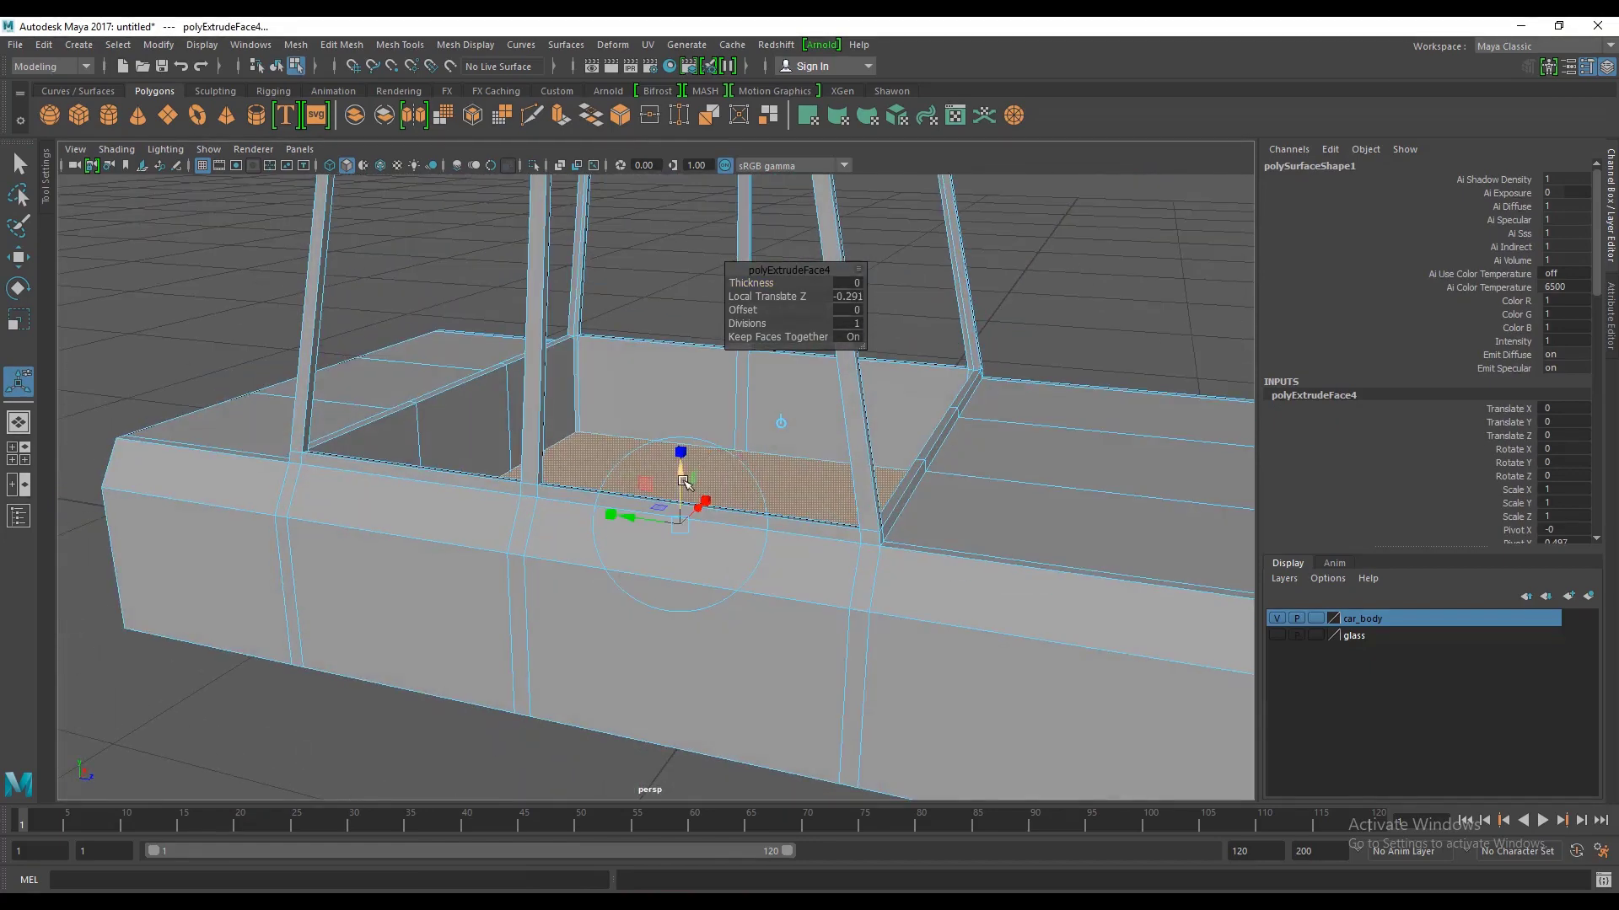
Step: Sink the extruded floor face to Local Translate Z -0.398 with X-Ray shading in side view
{"action": "left_click_drag", "start_coordinate": [684, 483], "coordinate": [679, 506]}
{"action": "key", "text": "space"}
{"action": "key", "text": "space"}
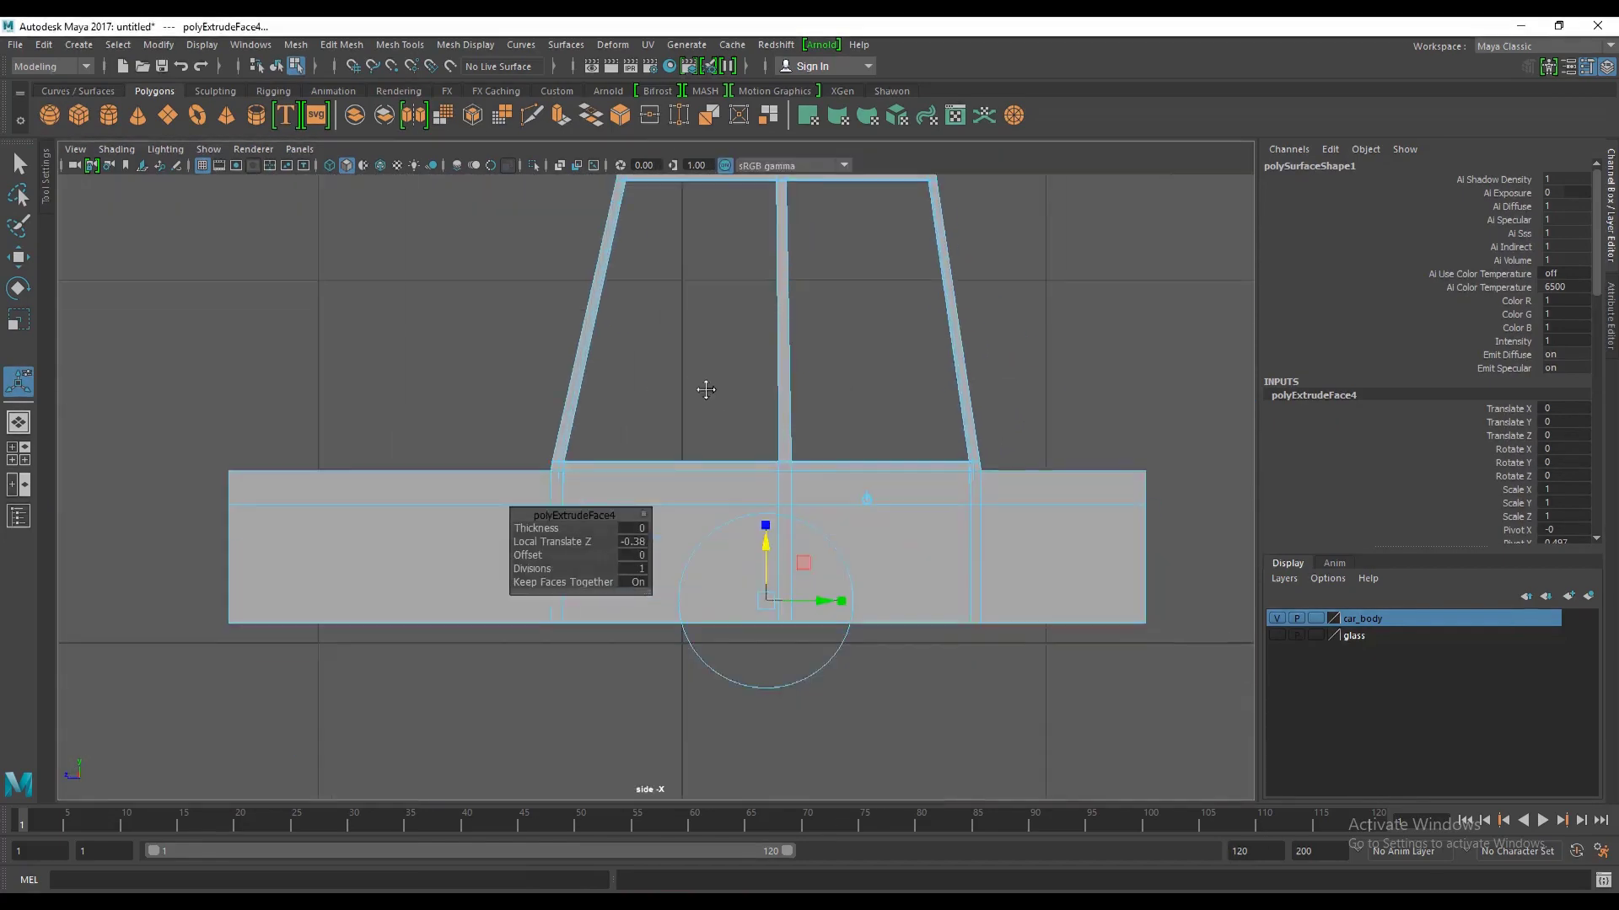
{"action": "scroll", "coordinate": [706, 389], "scroll_direction": "up", "scroll_amount": 3}
{"action": "left_click", "coordinate": [116, 149]}
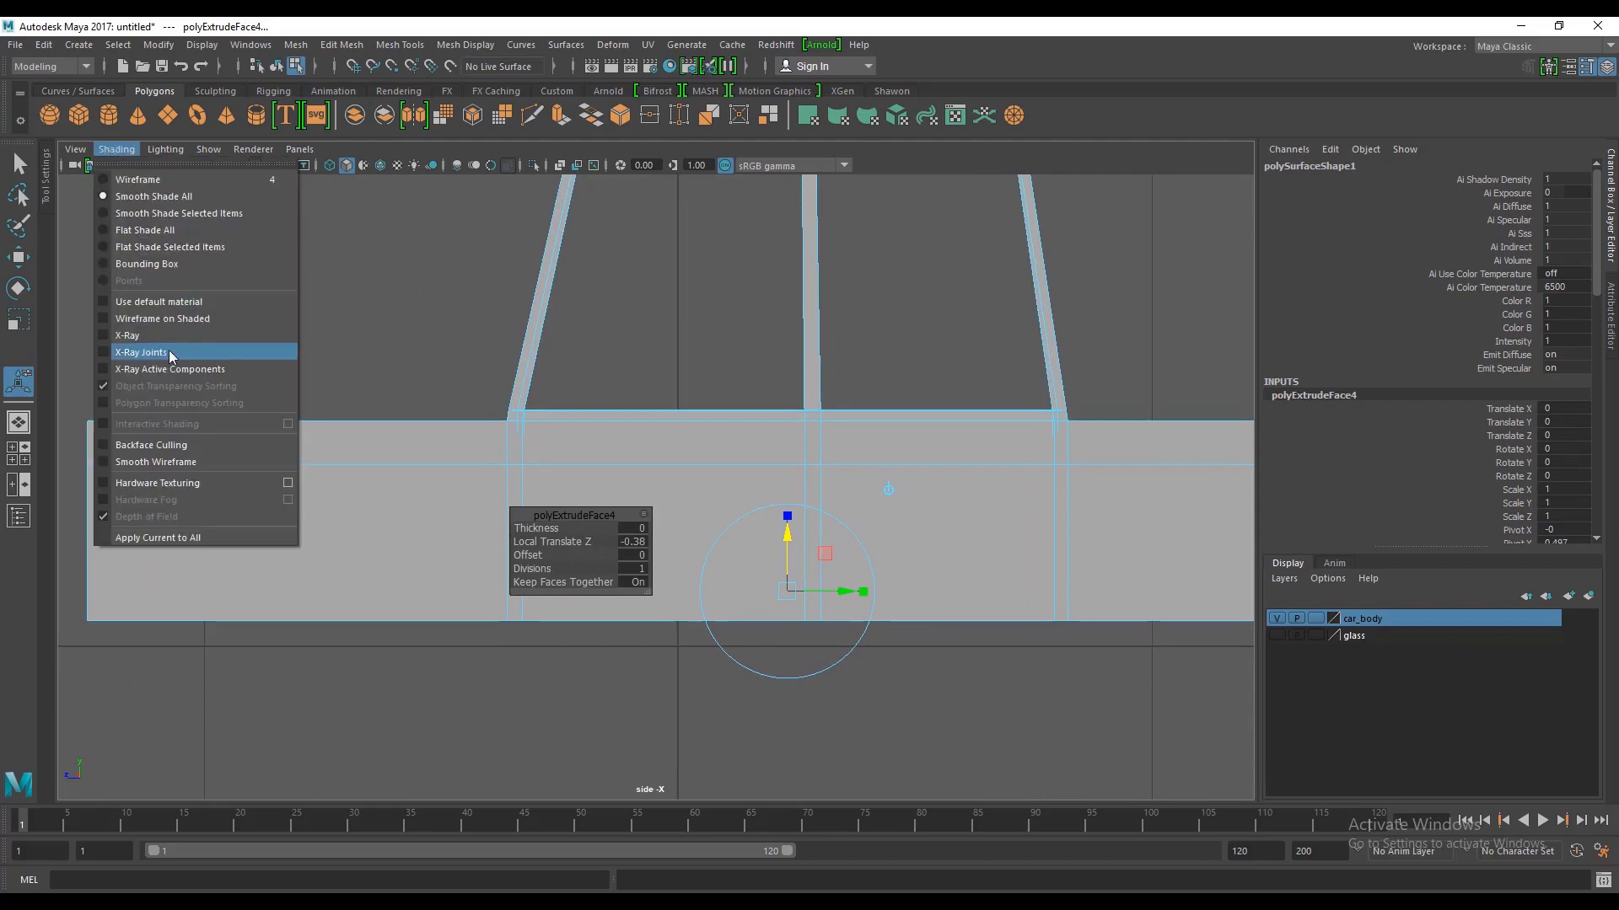
{"action": "left_click", "coordinate": [168, 335]}
{"action": "scroll", "coordinate": [900, 544], "scroll_direction": "up", "scroll_amount": 2}
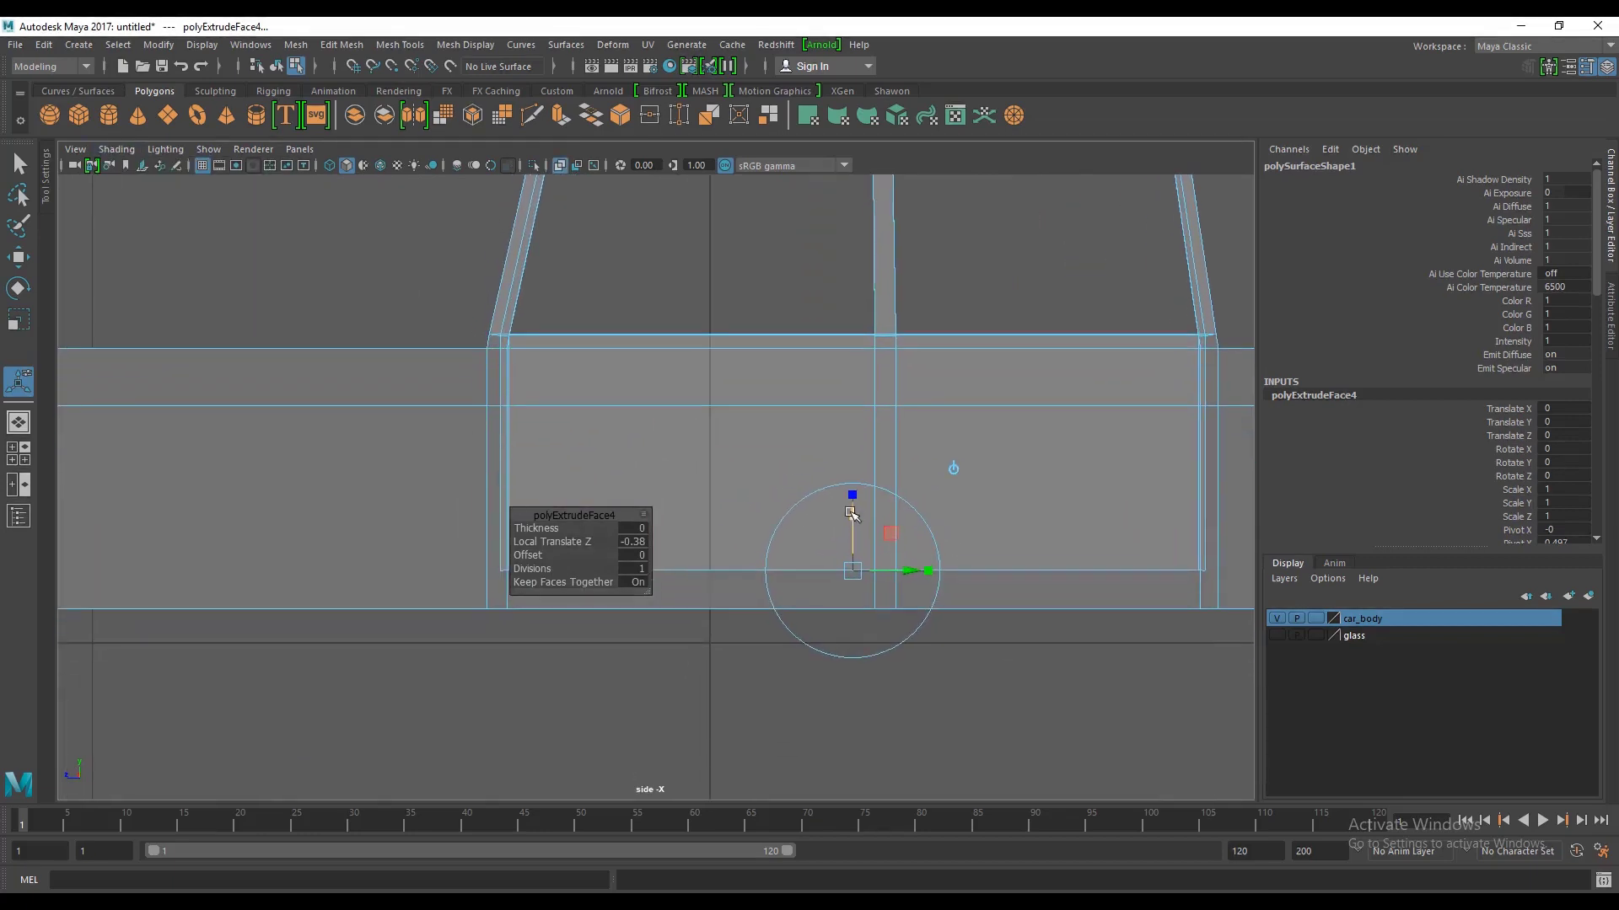
{"action": "left_click_drag", "start_coordinate": [850, 514], "coordinate": [866, 524]}
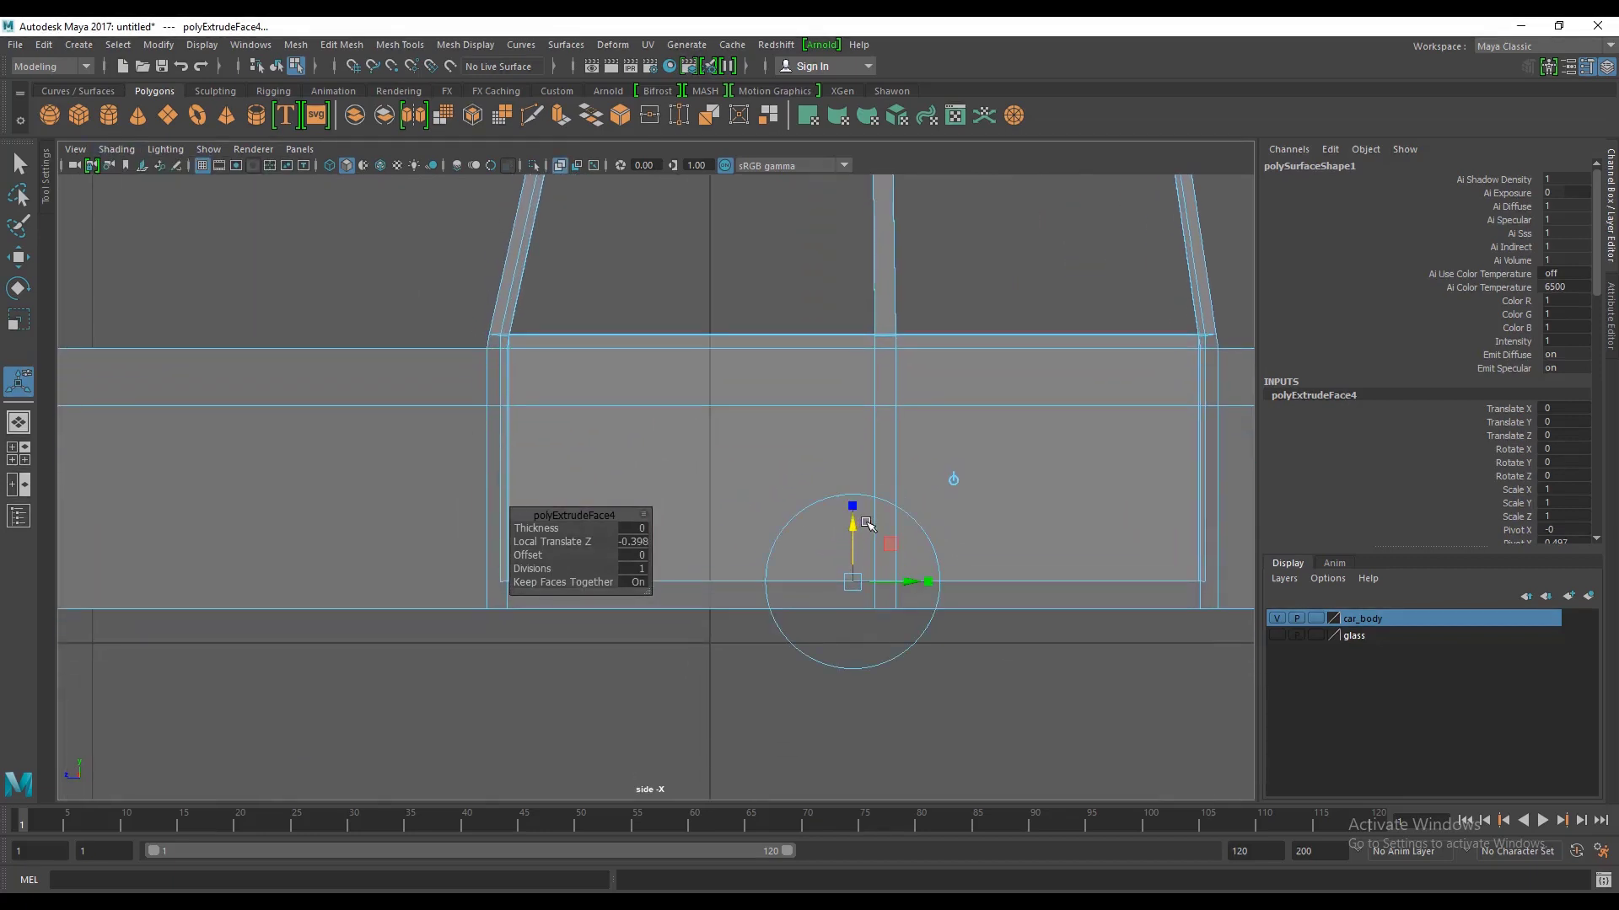
Step: Scale the floor face's bottom edge inward in the side view
{"action": "key", "text": "r"}
{"action": "left_click_drag", "start_coordinate": [776, 580], "coordinate": [789, 582]}
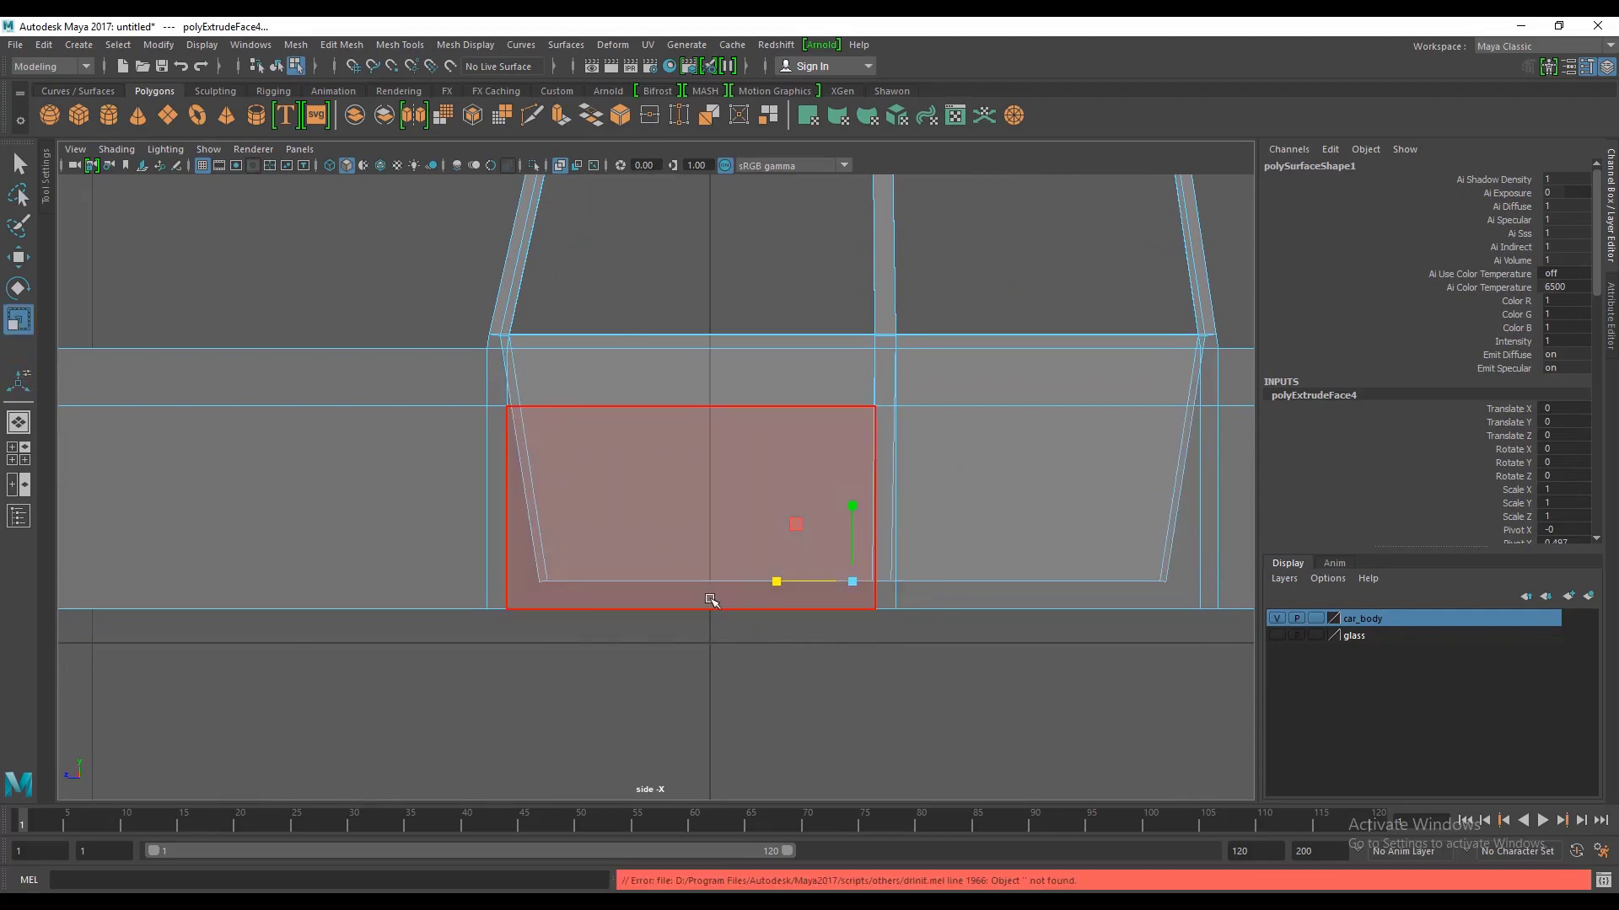
{"action": "key", "text": "space"}
{"action": "key", "text": "space"}
{"action": "scroll", "coordinate": [646, 549], "scroll_direction": "up", "scroll_amount": 2}
{"action": "scroll", "coordinate": [646, 548], "scroll_direction": "up", "scroll_amount": 2}
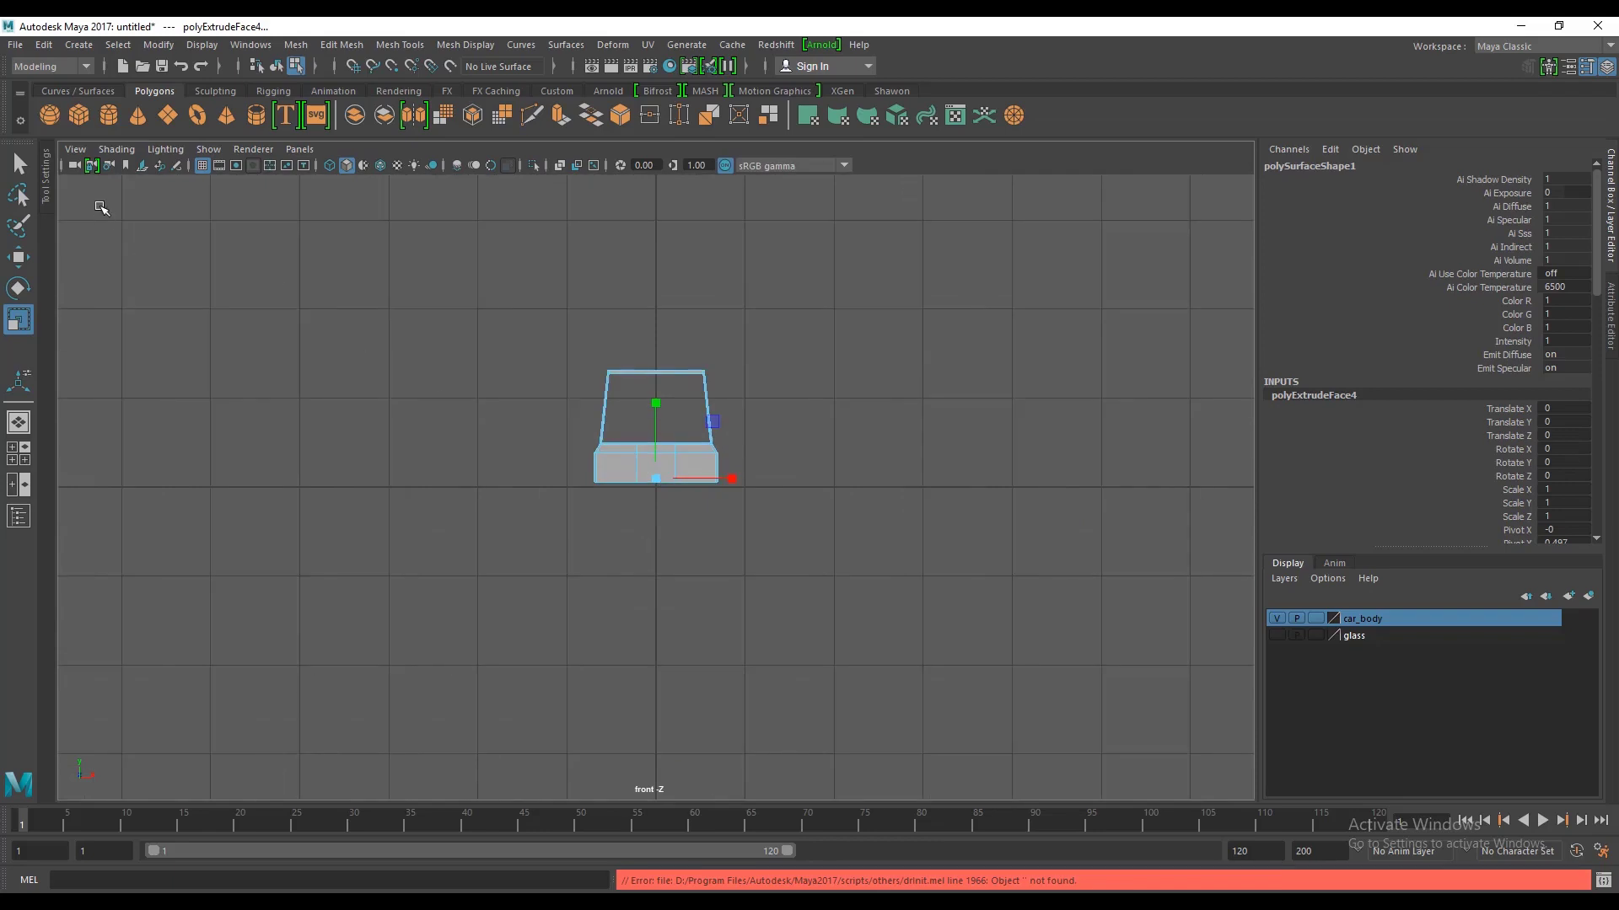
Step: Turn on X-Ray in the front view and narrow the floor's bottom edges along X
{"action": "left_click", "coordinate": [112, 153]}
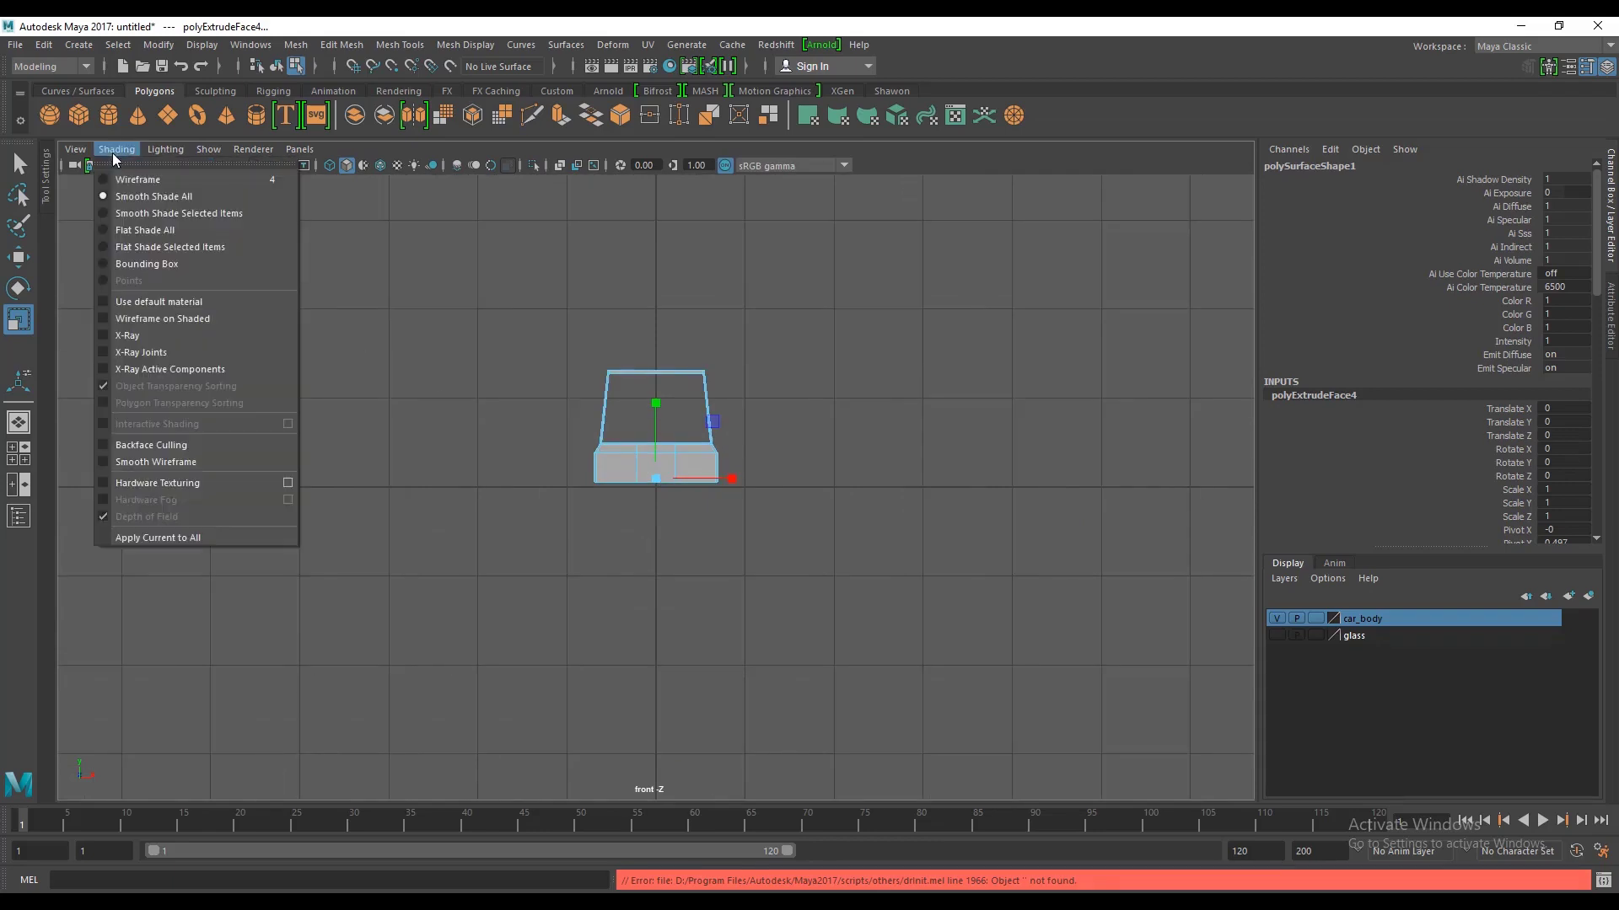
{"action": "left_click", "coordinate": [119, 341]}
{"action": "scroll", "coordinate": [744, 549], "scroll_direction": "up", "scroll_amount": 3}
{"action": "scroll", "coordinate": [725, 526], "scroll_direction": "up", "scroll_amount": 1}
{"action": "scroll", "coordinate": [738, 549], "scroll_direction": "up", "scroll_amount": 1}
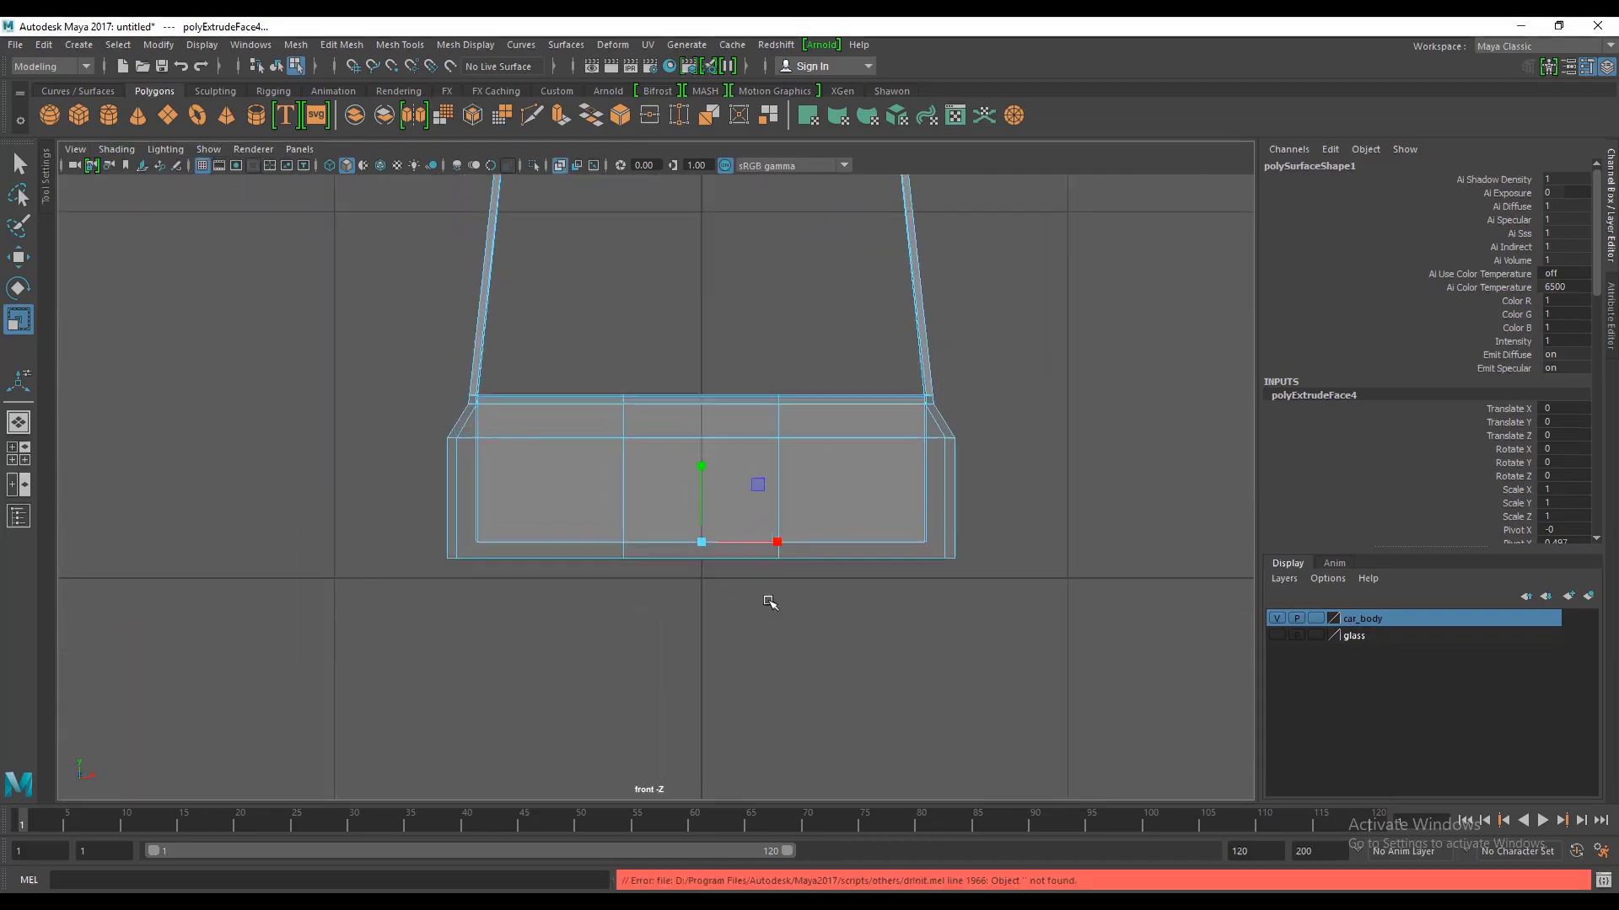
{"action": "scroll", "coordinate": [763, 594], "scroll_direction": "up", "scroll_amount": 1}
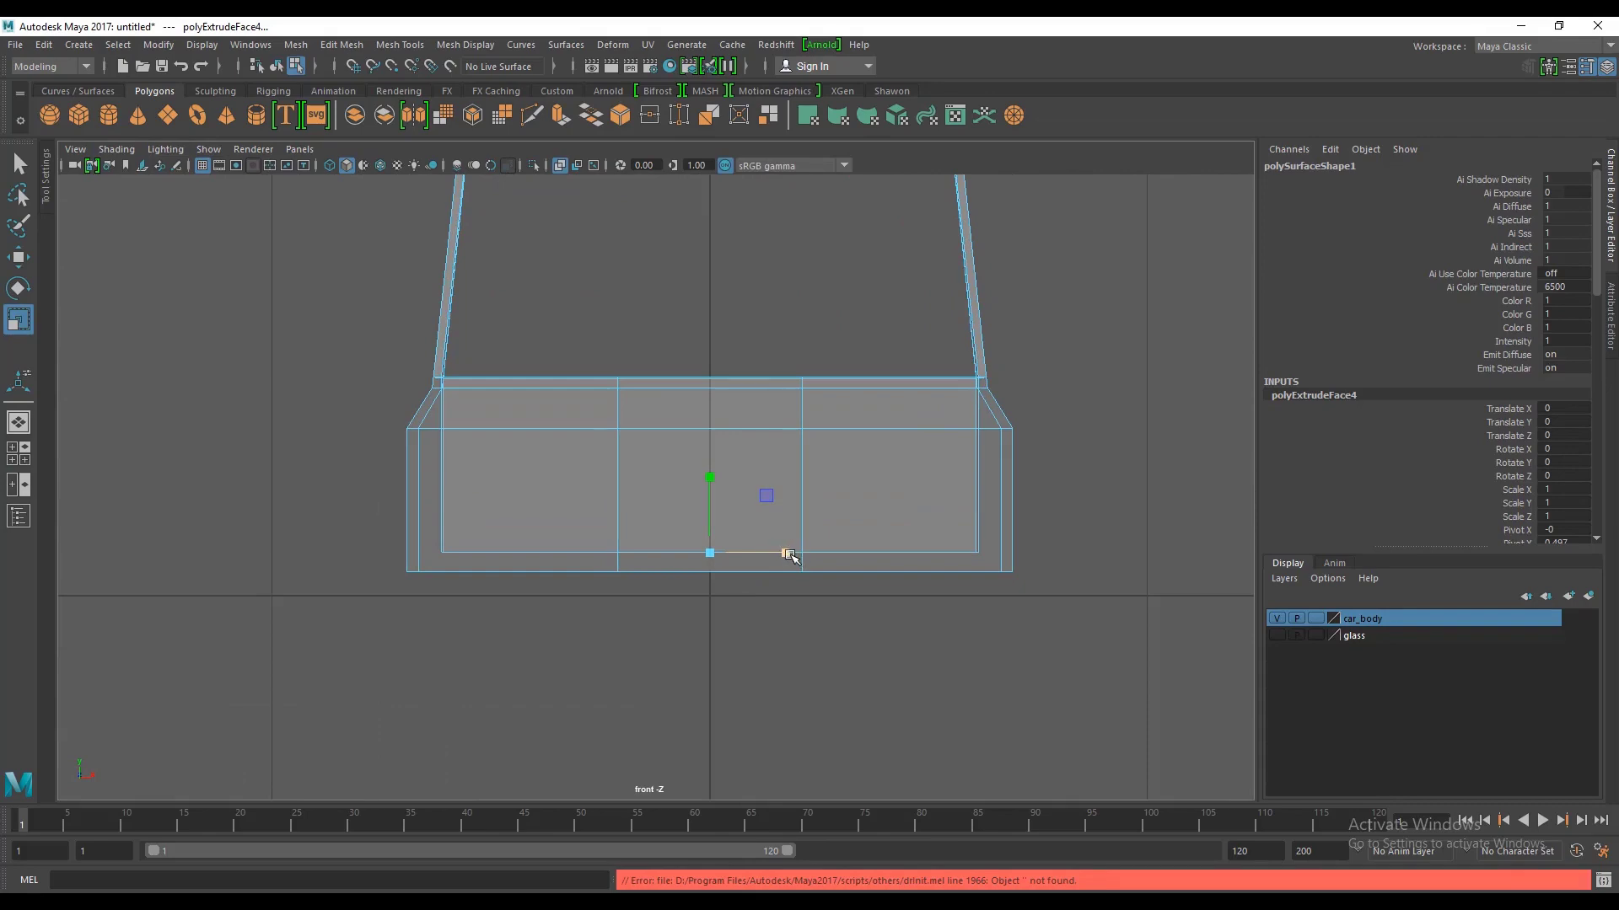
{"action": "left_click_drag", "start_coordinate": [788, 555], "coordinate": [777, 553]}
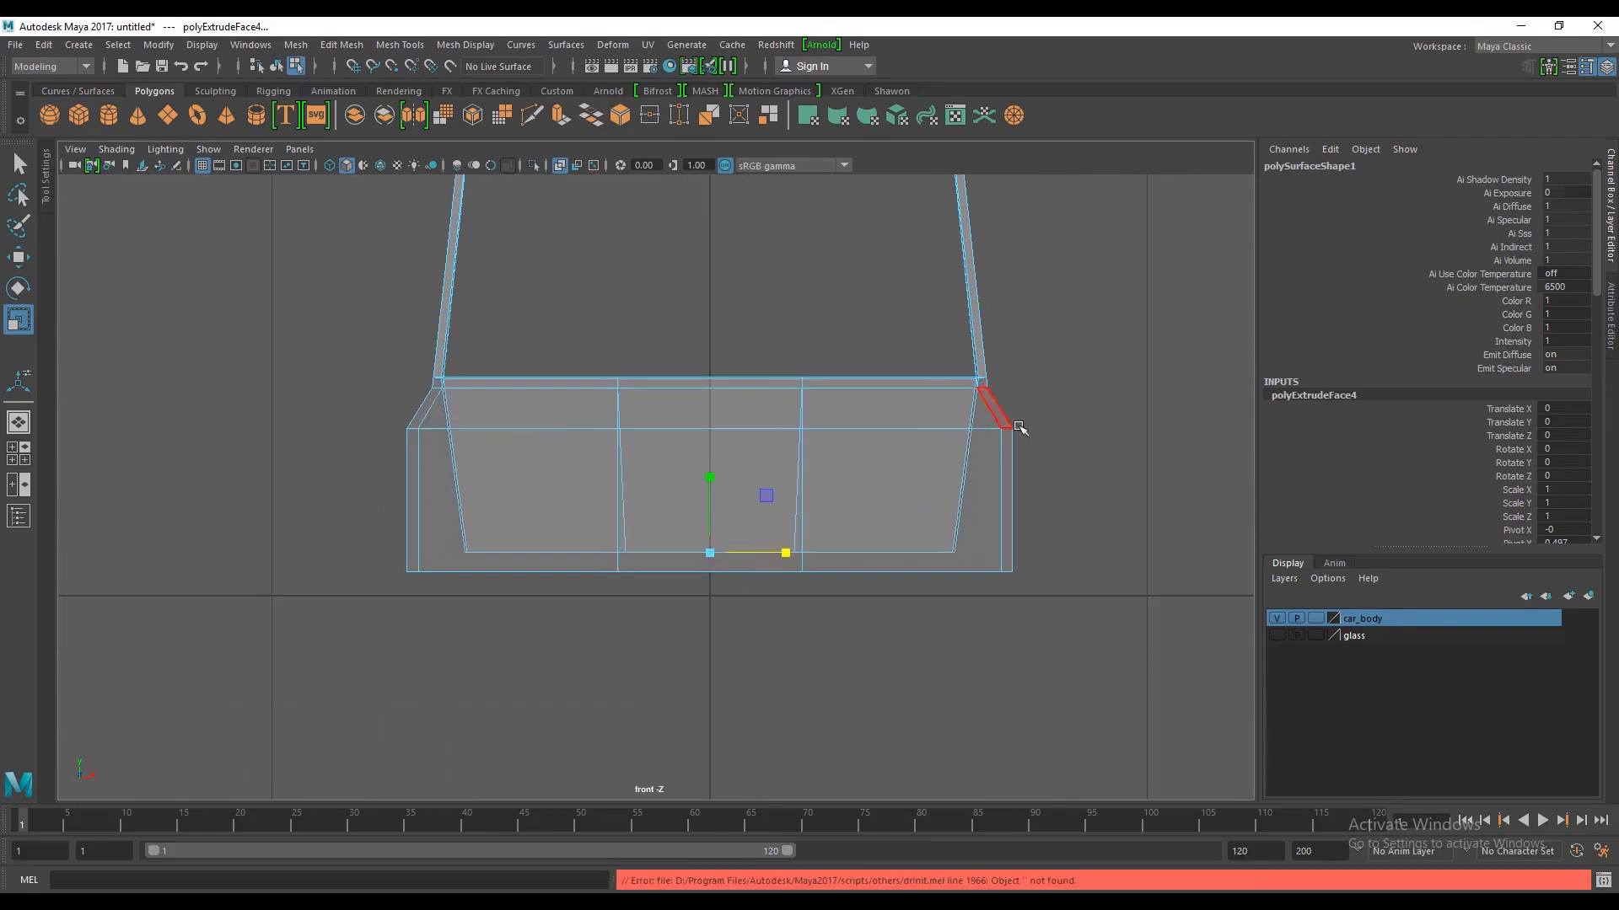
Step: Inspect the recessed cabin floor in the four-view layout and return to object mode
{"action": "key", "text": "space"}
{"action": "key", "text": "space"}
{"action": "mouse_move", "coordinate": [674, 421]}
{"action": "left_mouse_down", "text": "alt"}
{"action": "mouse_move", "coordinate": [624, 442]}
{"action": "mouse_move", "coordinate": [686, 510]}
{"action": "mouse_move", "coordinate": [817, 491]}
{"action": "mouse_move", "coordinate": [688, 517]}
{"action": "left_mouse_up", "text": "alt"}
{"action": "scroll", "coordinate": [624, 442], "scroll_direction": "down", "scroll_amount": 5}
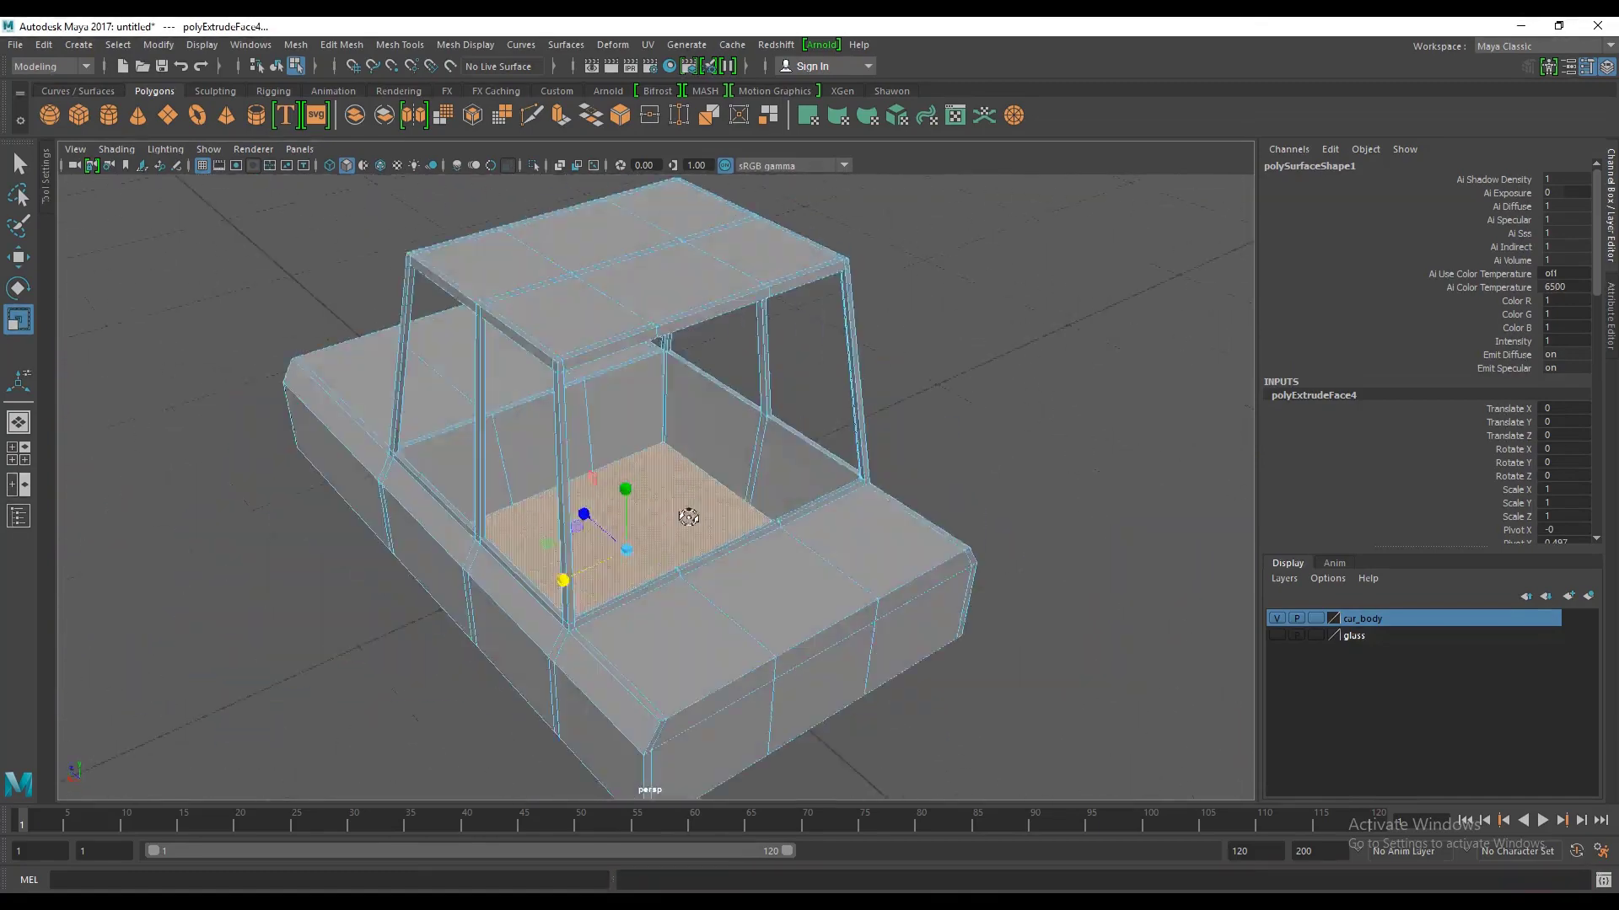
{"action": "right_click_drag", "start_coordinate": [725, 439], "coordinate": [759, 403]}
{"action": "left_click", "coordinate": [1000, 350]}
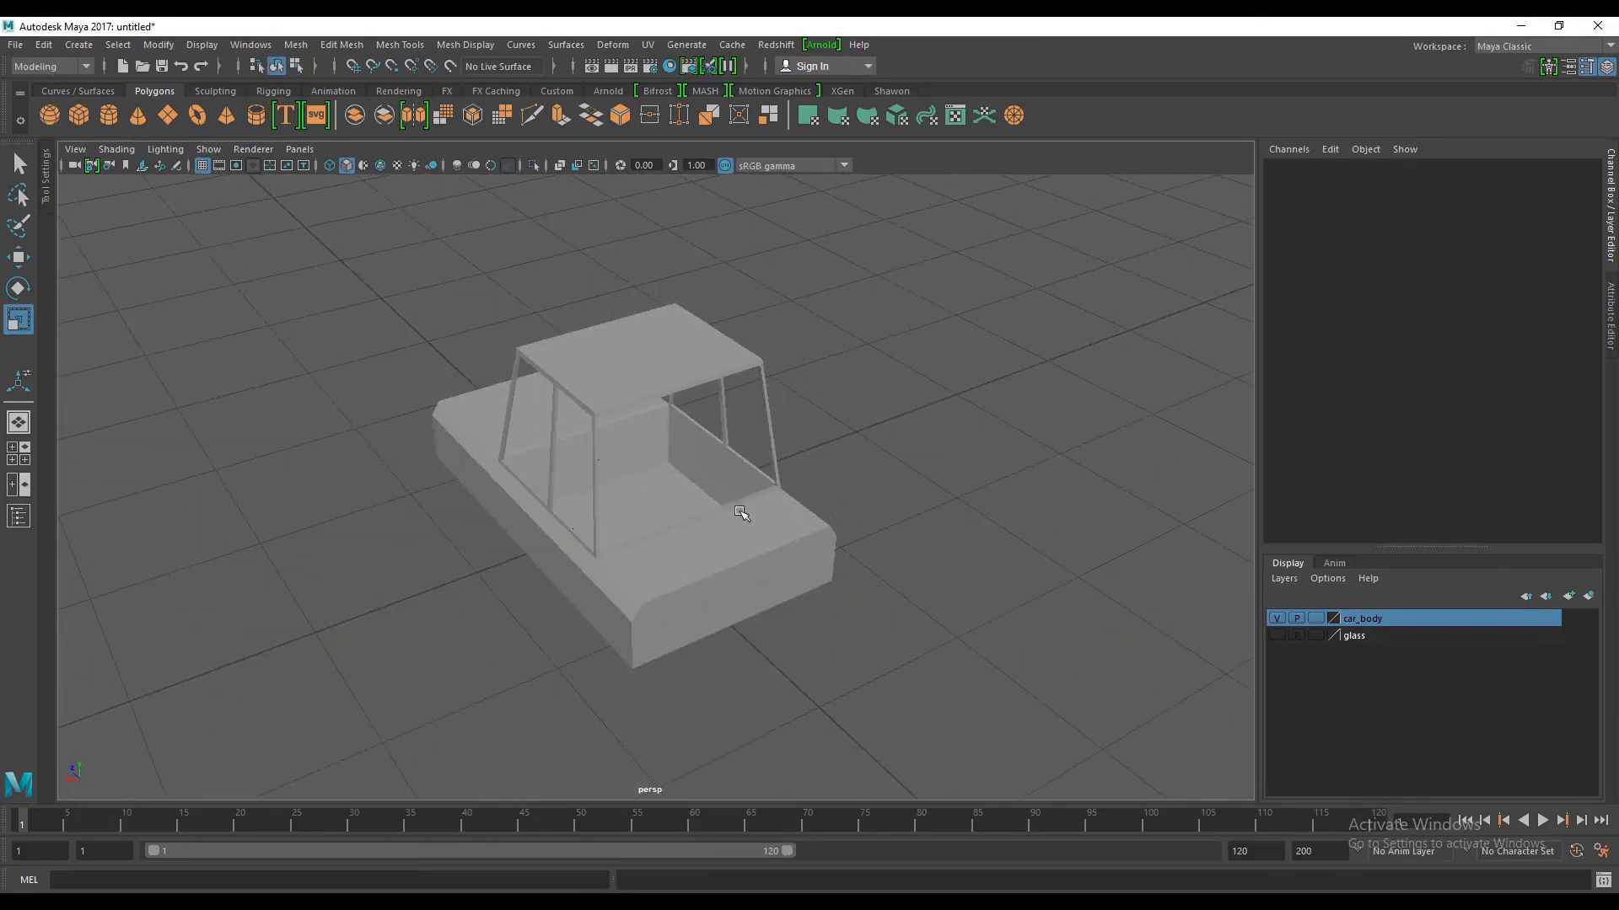
{"action": "left_click_drag", "start_coordinate": [741, 512], "coordinate": [972, 477], "text": "alt"}
{"action": "scroll", "coordinate": [741, 559], "scroll_direction": "up", "scroll_amount": 5}
{"action": "left_click_drag", "start_coordinate": [741, 560], "coordinate": [856, 589], "text": "alt"}
{"action": "left_click", "coordinate": [757, 477]}
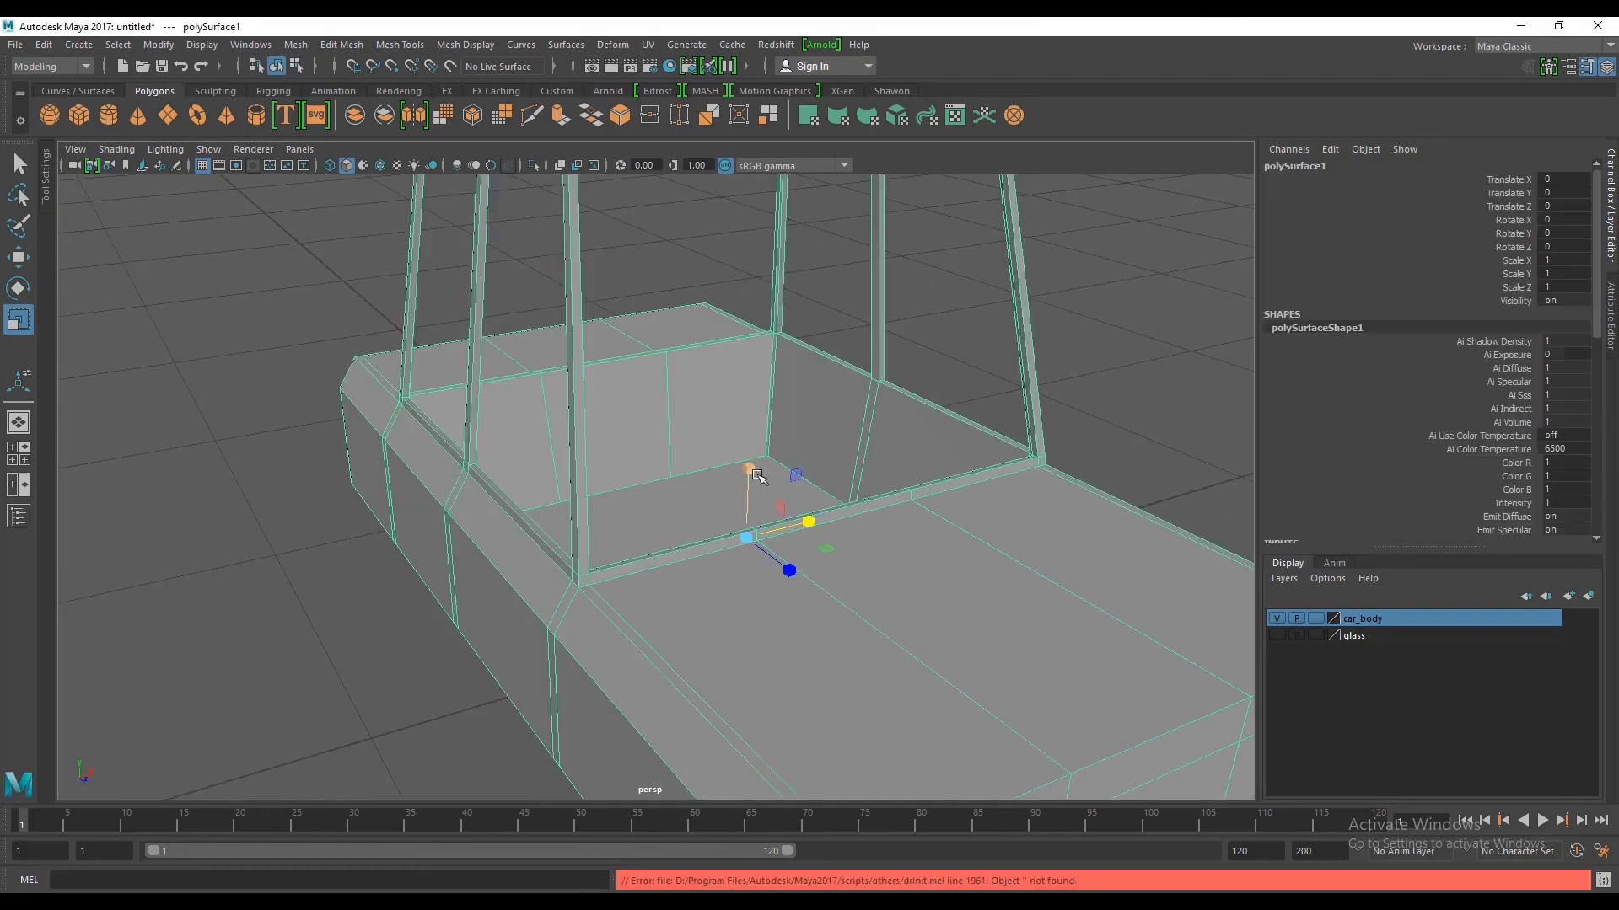
{"action": "scroll", "coordinate": [757, 477], "scroll_direction": "down", "scroll_amount": 5}
{"action": "left_click", "coordinate": [1062, 320]}
{"action": "scroll", "coordinate": [936, 478], "scroll_direction": "down", "scroll_amount": 5}
{"action": "mouse_move", "coordinate": [969, 480]}
{"action": "left_mouse_down", "text": "alt"}
{"action": "mouse_move", "coordinate": [853, 516]}
{"action": "mouse_move", "coordinate": [896, 553]}
{"action": "mouse_move", "coordinate": [870, 542]}
{"action": "mouse_move", "coordinate": [860, 563]}
{"action": "mouse_move", "coordinate": [842, 397]}
{"action": "mouse_move", "coordinate": [856, 553]}
{"action": "left_mouse_up", "text": "alt"}
{"action": "left_click", "coordinate": [872, 553]}
{"action": "left_click", "coordinate": [976, 418]}
{"action": "left_click_drag", "start_coordinate": [976, 418], "coordinate": [824, 433], "text": "alt"}
{"action": "left_click_drag", "start_coordinate": [921, 523], "coordinate": [838, 495], "text": "alt"}
{"action": "left_click", "coordinate": [835, 476]}
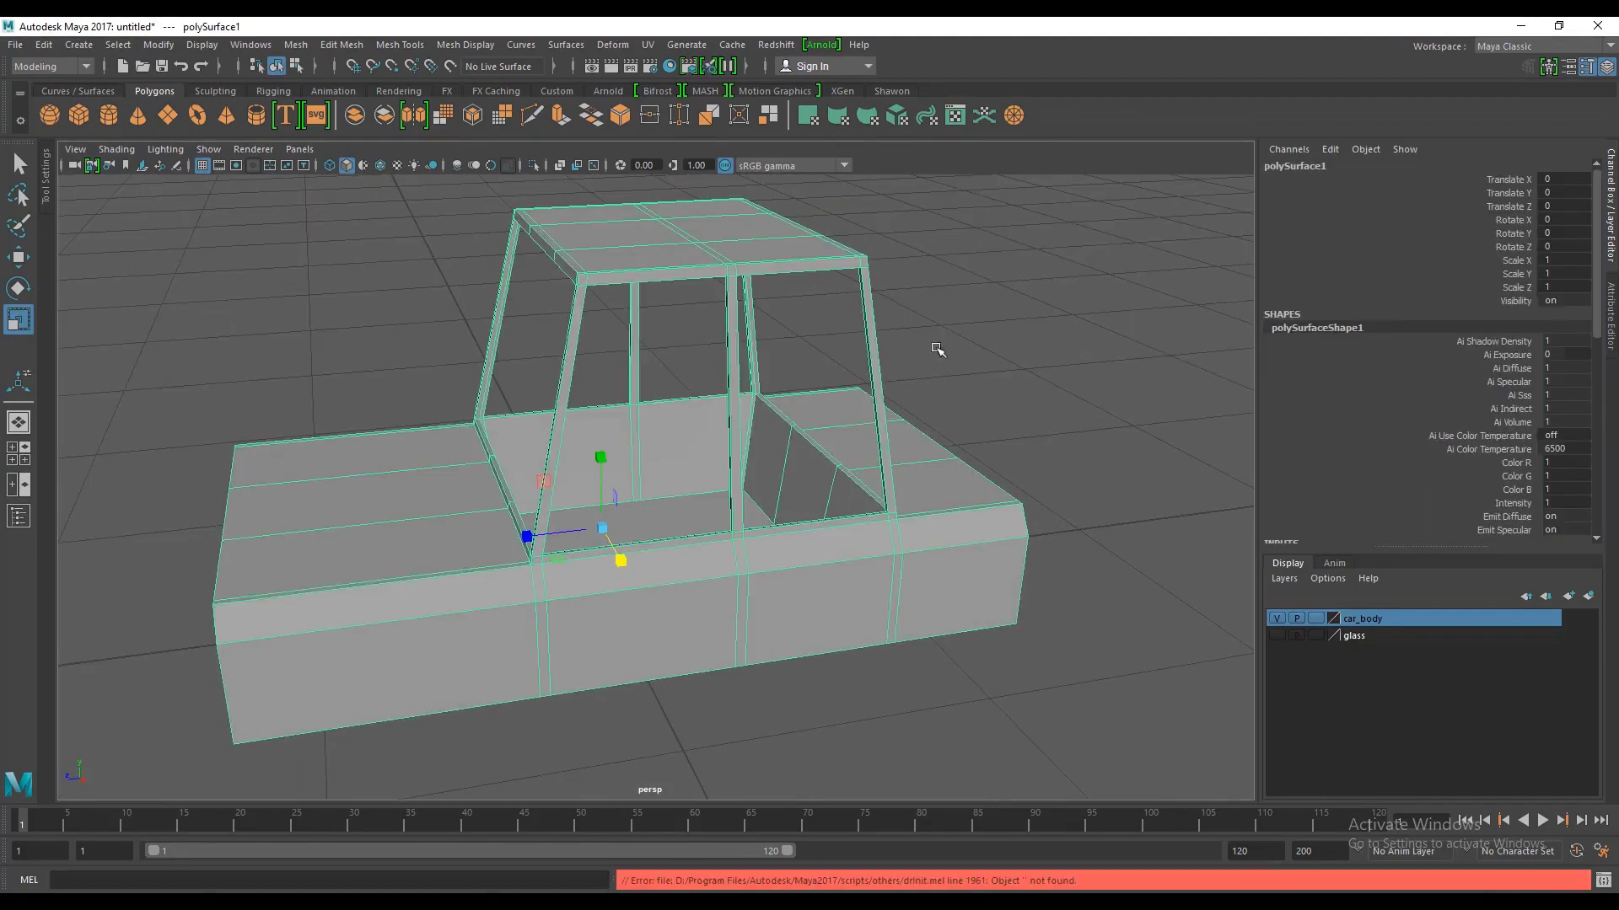
{"action": "left_click", "coordinate": [988, 311]}
{"action": "scroll", "coordinate": [675, 437], "scroll_direction": "down", "scroll_amount": 2}
{"action": "scroll", "coordinate": [672, 456], "scroll_direction": "down", "scroll_amount": 2}
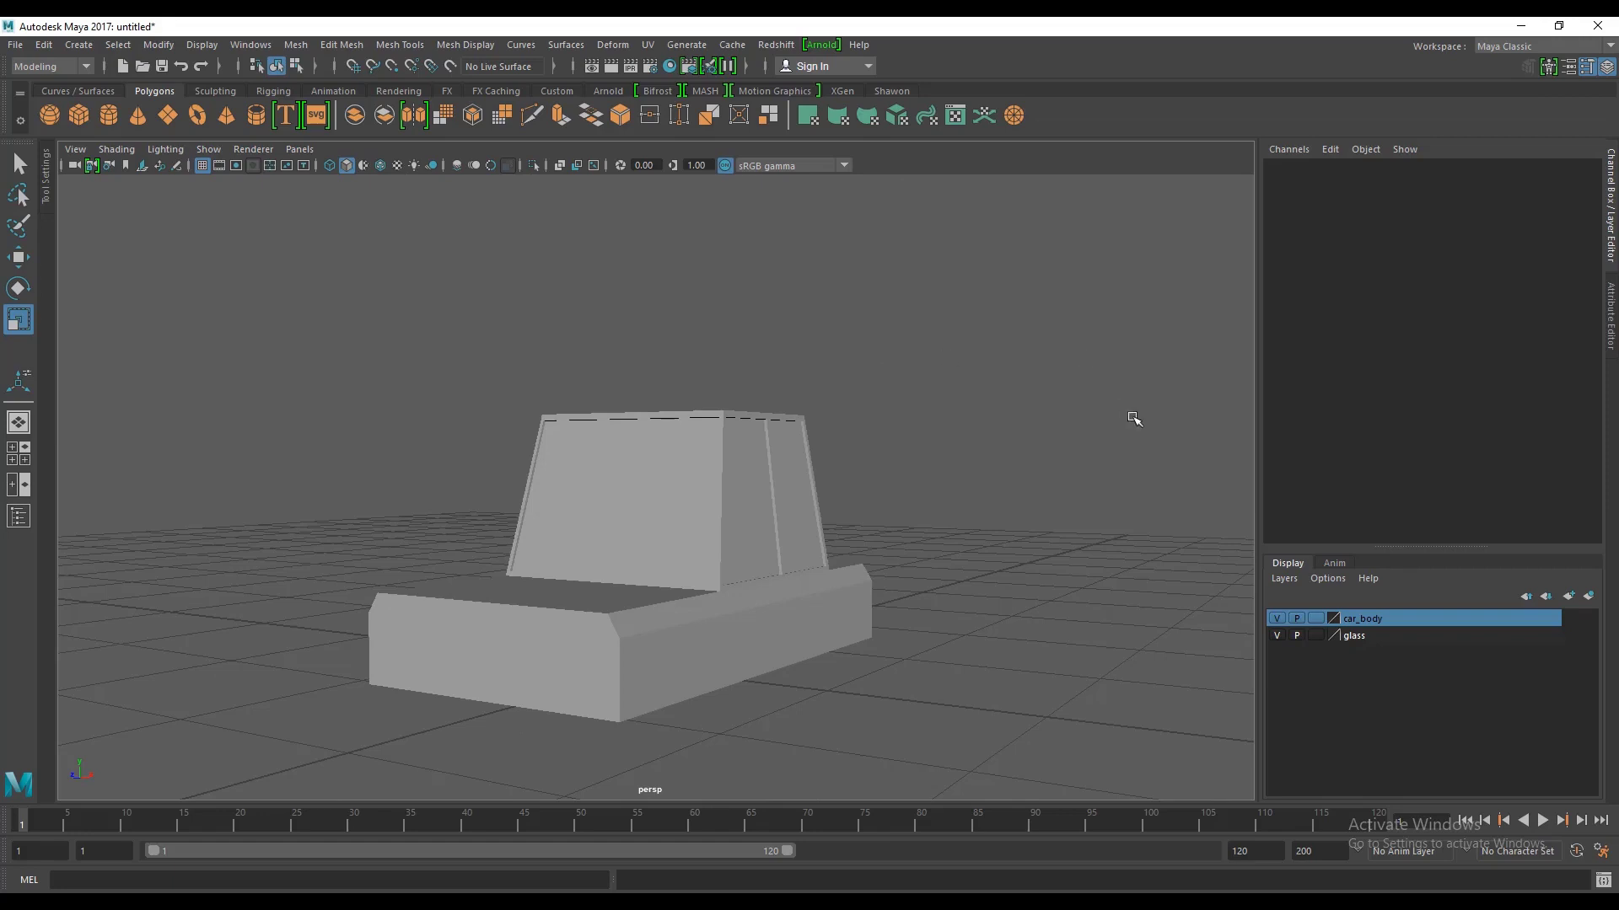
Step: Orbit around the car to inspect the glass panes from the front and other angles
{"action": "mouse_move", "coordinate": [725, 718]}
{"action": "left_mouse_down", "text": "alt"}
{"action": "mouse_move", "coordinate": [491, 556]}
{"action": "mouse_move", "coordinate": [622, 557]}
{"action": "mouse_move", "coordinate": [649, 574]}
{"action": "mouse_move", "coordinate": [655, 536]}
{"action": "left_mouse_up", "text": "alt"}
{"action": "right_click_drag", "start_coordinate": [617, 550], "coordinate": [585, 542], "text": "alt"}
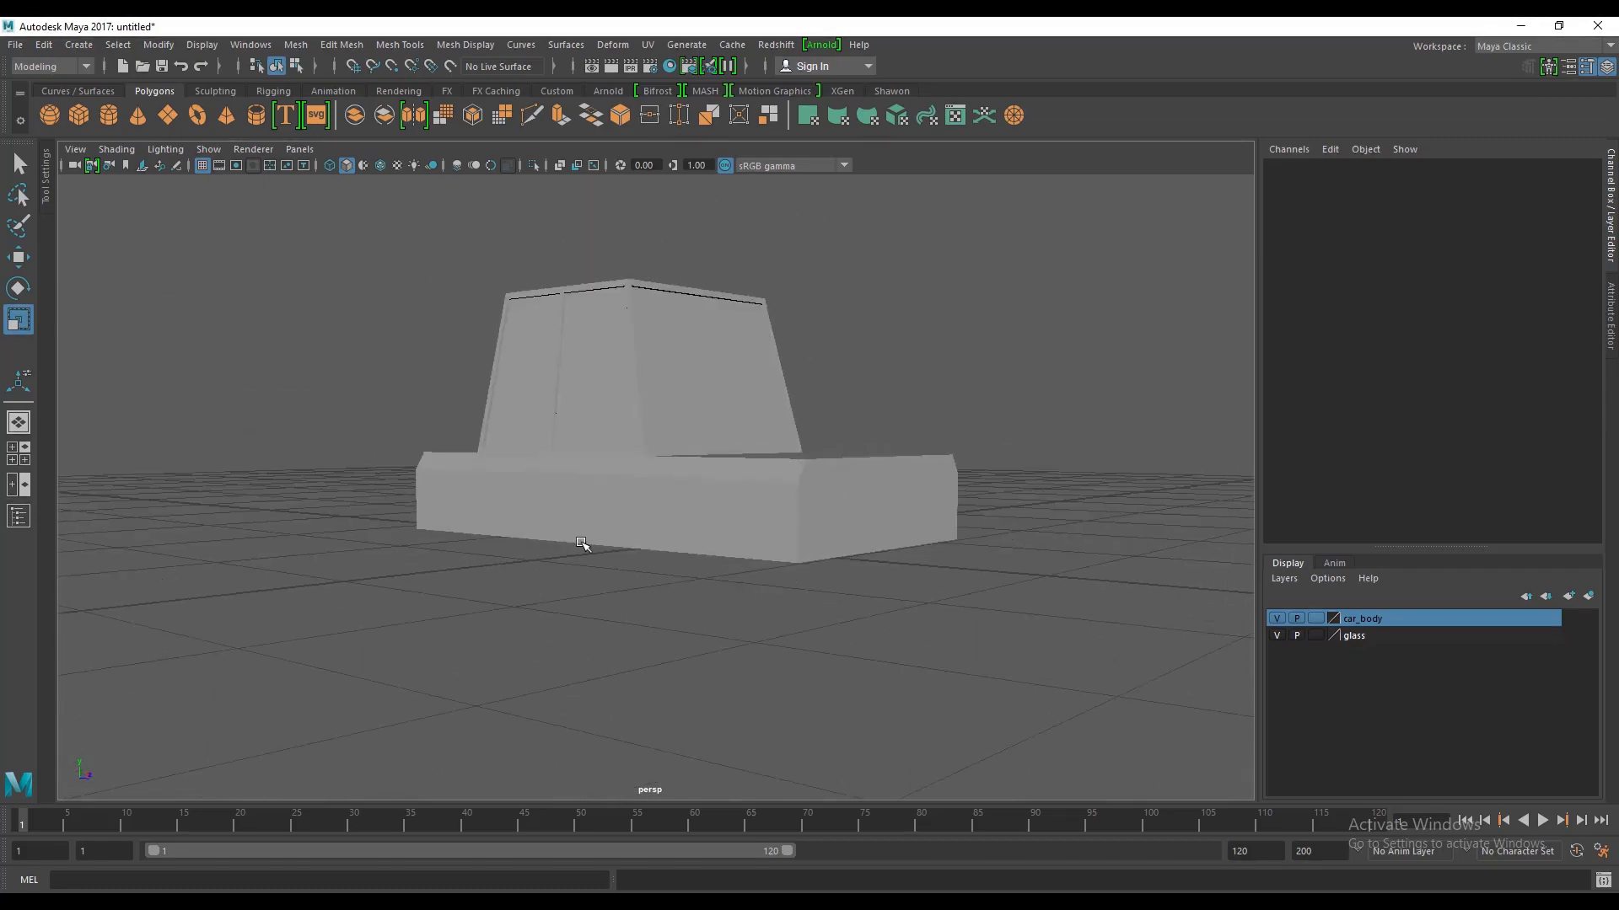
{"action": "mouse_move", "coordinate": [585, 542]}
{"action": "left_mouse_down", "text": "alt"}
{"action": "mouse_move", "coordinate": [776, 560]}
{"action": "mouse_move", "coordinate": [405, 544]}
{"action": "mouse_move", "coordinate": [542, 560]}
{"action": "mouse_move", "coordinate": [634, 604]}
{"action": "left_mouse_up", "text": "alt"}
{"action": "scroll", "coordinate": [634, 605], "scroll_direction": "up", "scroll_amount": 3}
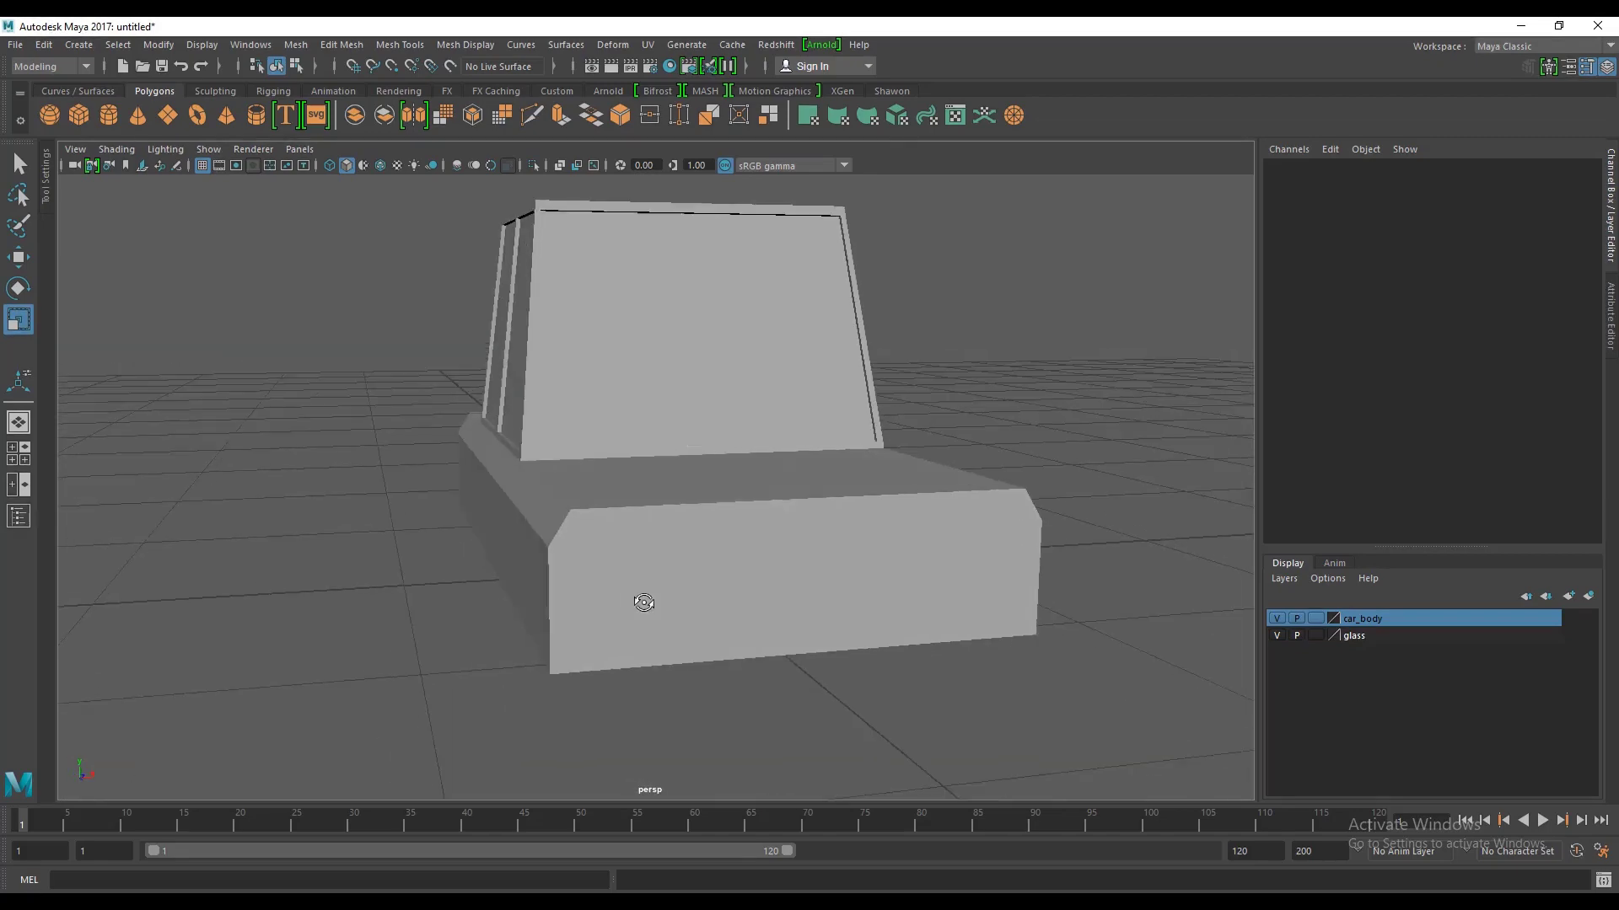
{"action": "scroll", "coordinate": [643, 603], "scroll_direction": "up", "scroll_amount": 1}
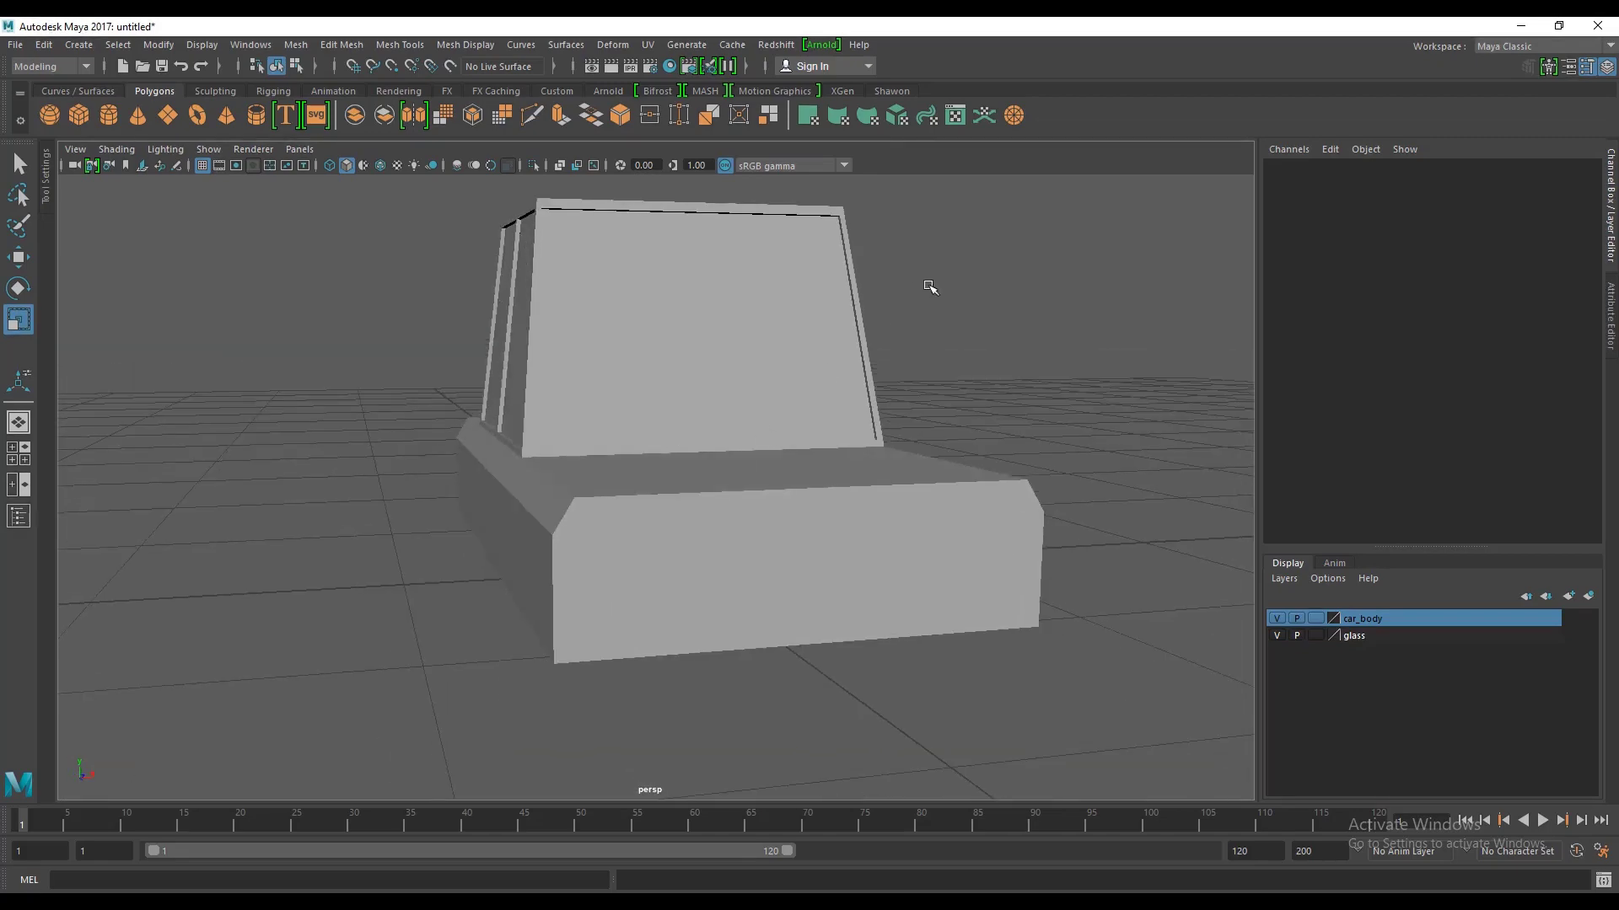